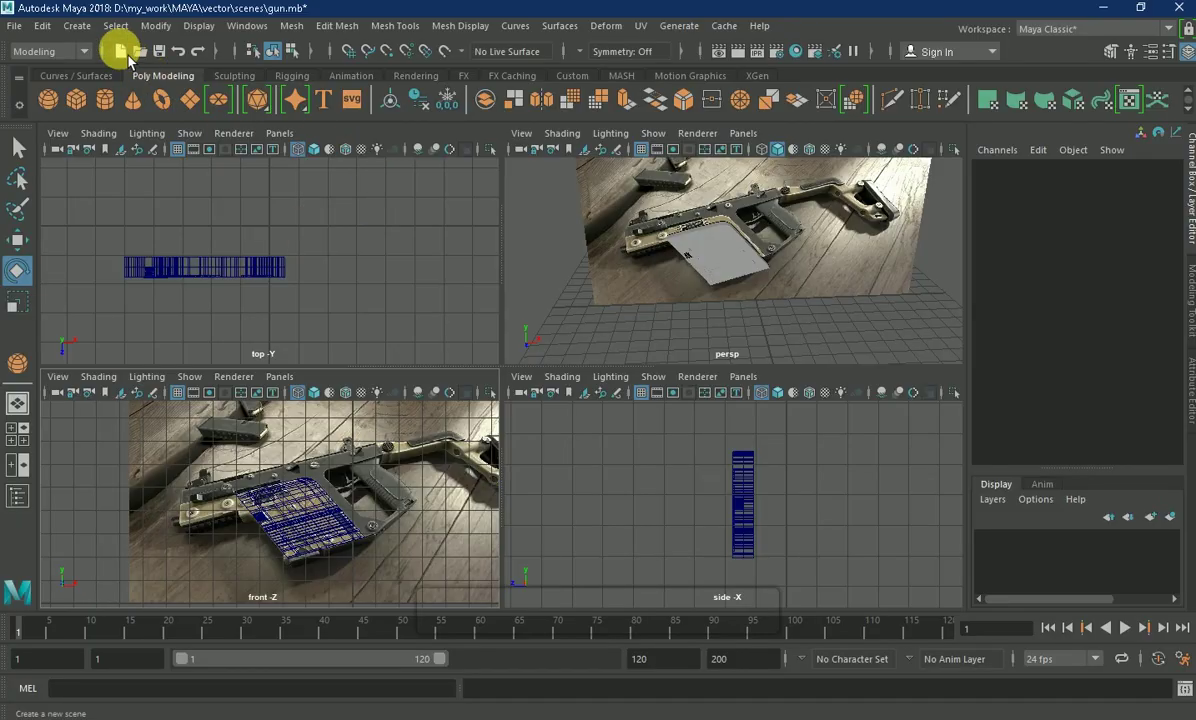
# - Activate the Polygon Prism tool from Create > Polygon Primitives
pyautogui.click(77, 26)
pyautogui.click(365, 254)
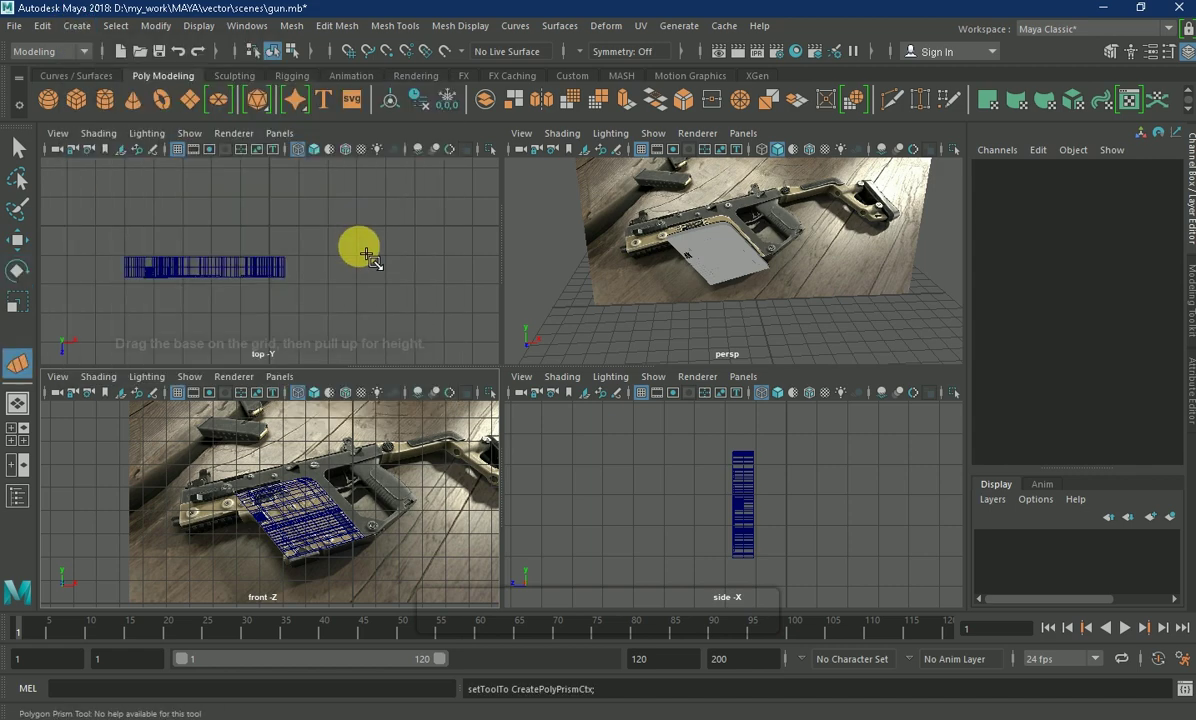
# - Create a prism in the top view and tilt it 90 degrees on X
pyautogui.click(329, 279)
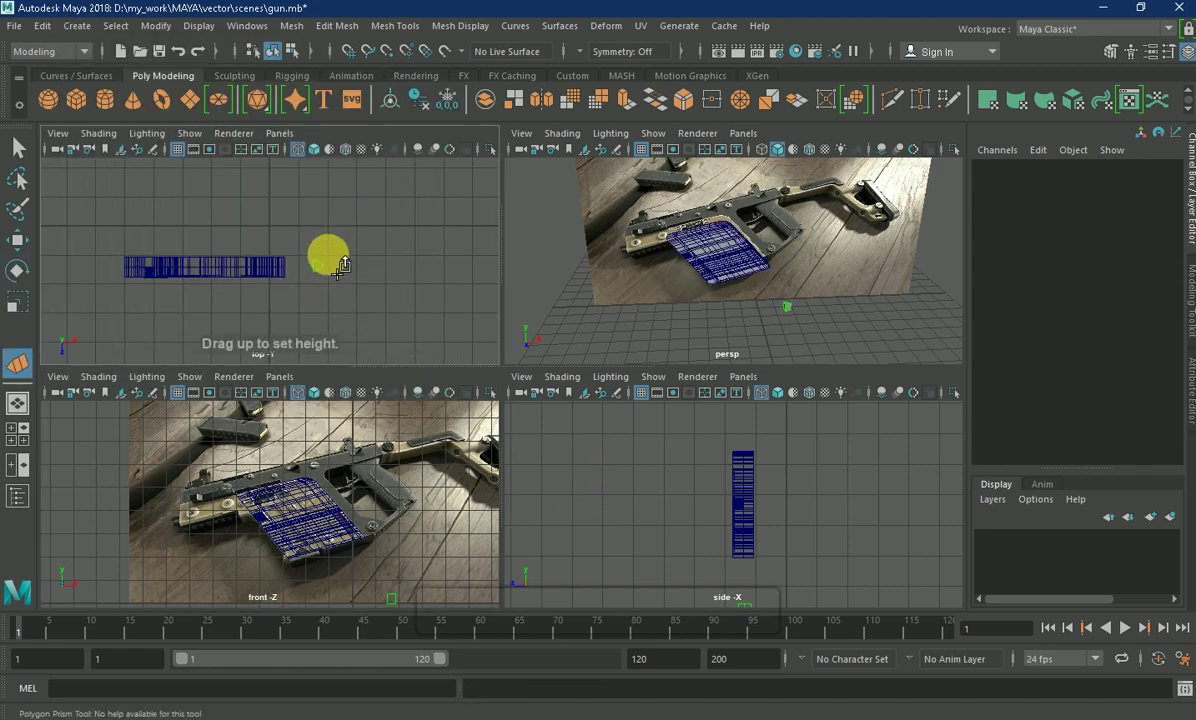
pyautogui.press('r')
pyautogui.press('space')
pyautogui.keyDown('alt'); pyautogui.moveTo(610, 340); pyautogui.dragTo(547, 494); pyautogui.keyUp('alt')
pyautogui.press('space')
pyautogui.press('space')
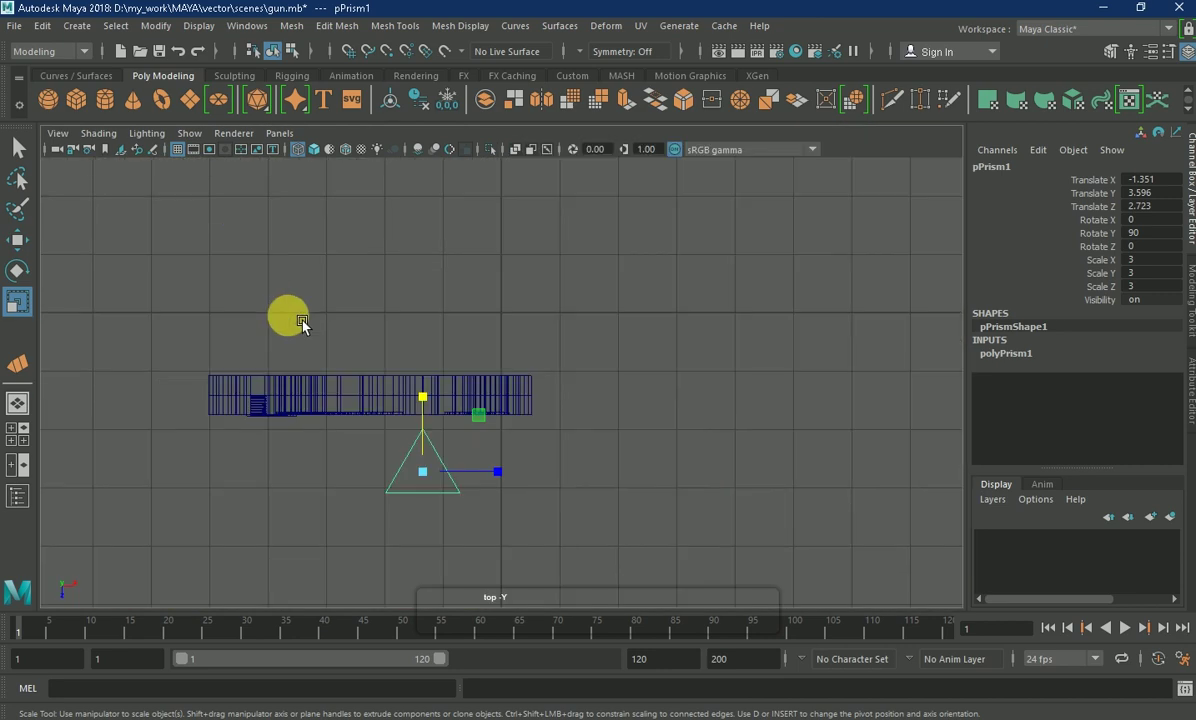
pyautogui.press('e')
pyautogui.moveTo(432, 404); pyautogui.dragTo(433, 460)
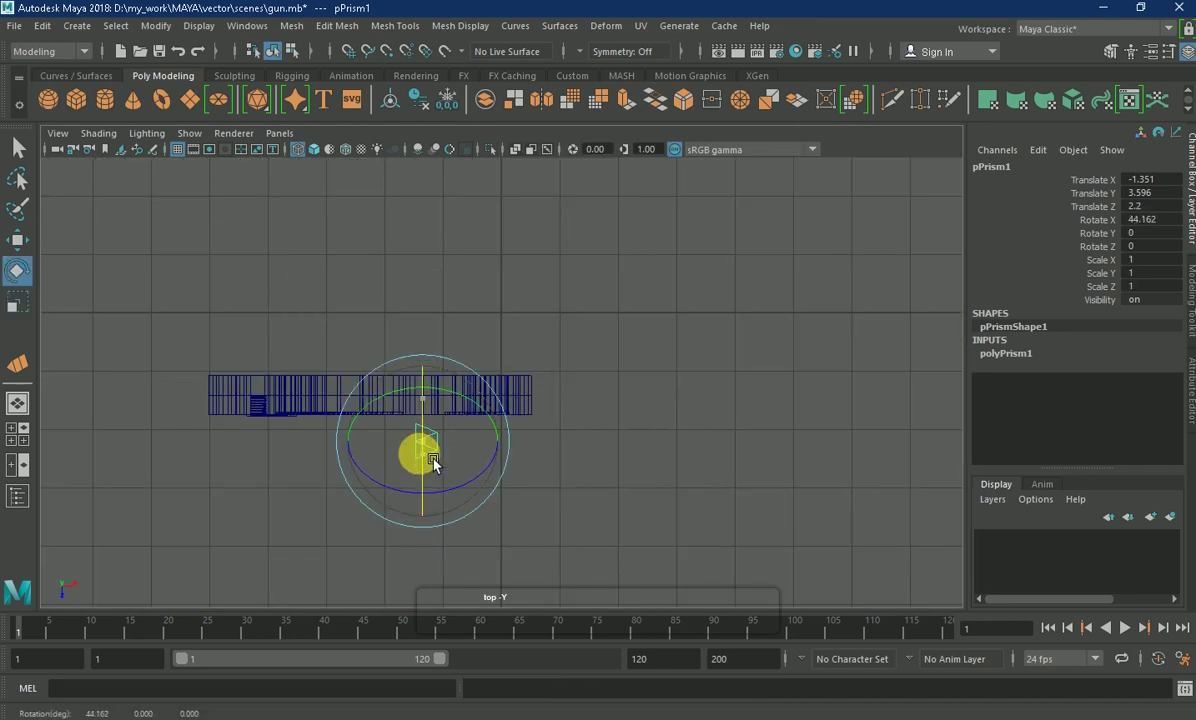
pyautogui.press('space')
pyautogui.press('space')
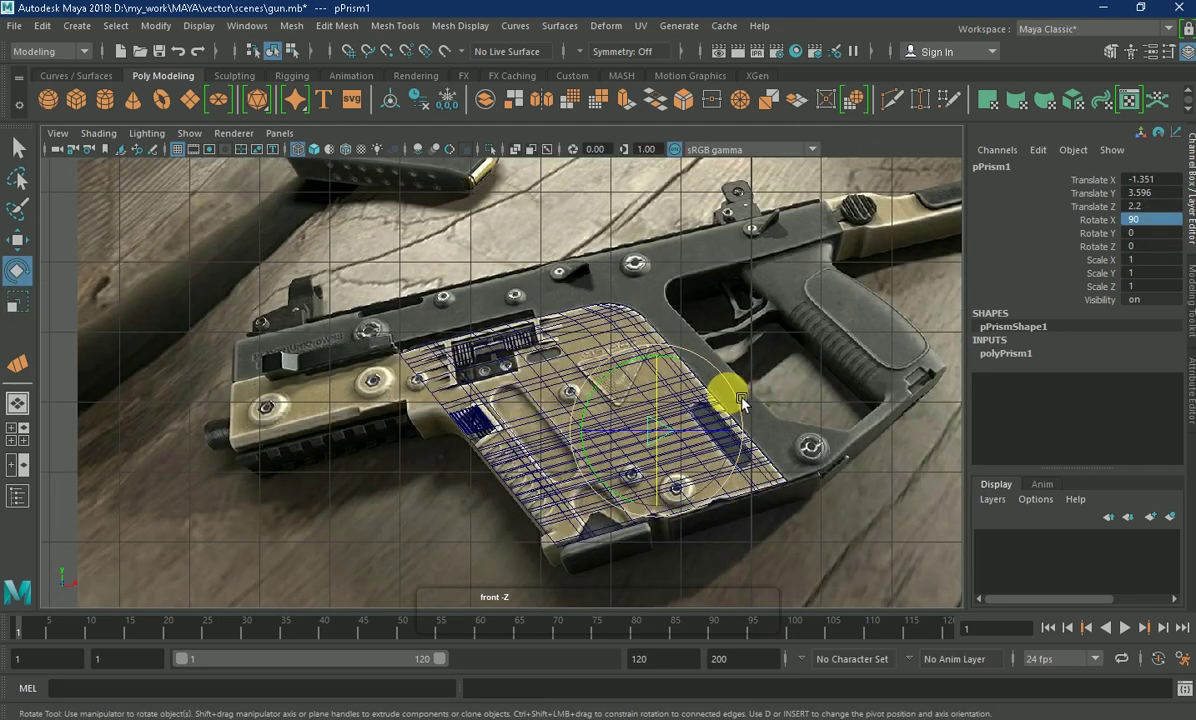
# - Scale the prism to 2.438, turn it to 44.043 on Z and place it over the logo
pyautogui.press('r')
pyautogui.moveTo(681, 427); pyautogui.dragTo(713, 445)
pyautogui.press('w')
pyautogui.moveTo(641, 459); pyautogui.dragTo(619, 374)
pyautogui.scroll(5, 726, 432)
pyautogui.press('e')
pyautogui.moveTo(814, 382)
pyautogui.mouseDown()
pyautogui.moveTo(827, 425)
pyautogui.moveTo(833, 381)
pyautogui.mouseUp()
pyautogui.press('w')
pyautogui.moveTo(747, 366); pyautogui.dragTo(762, 376)
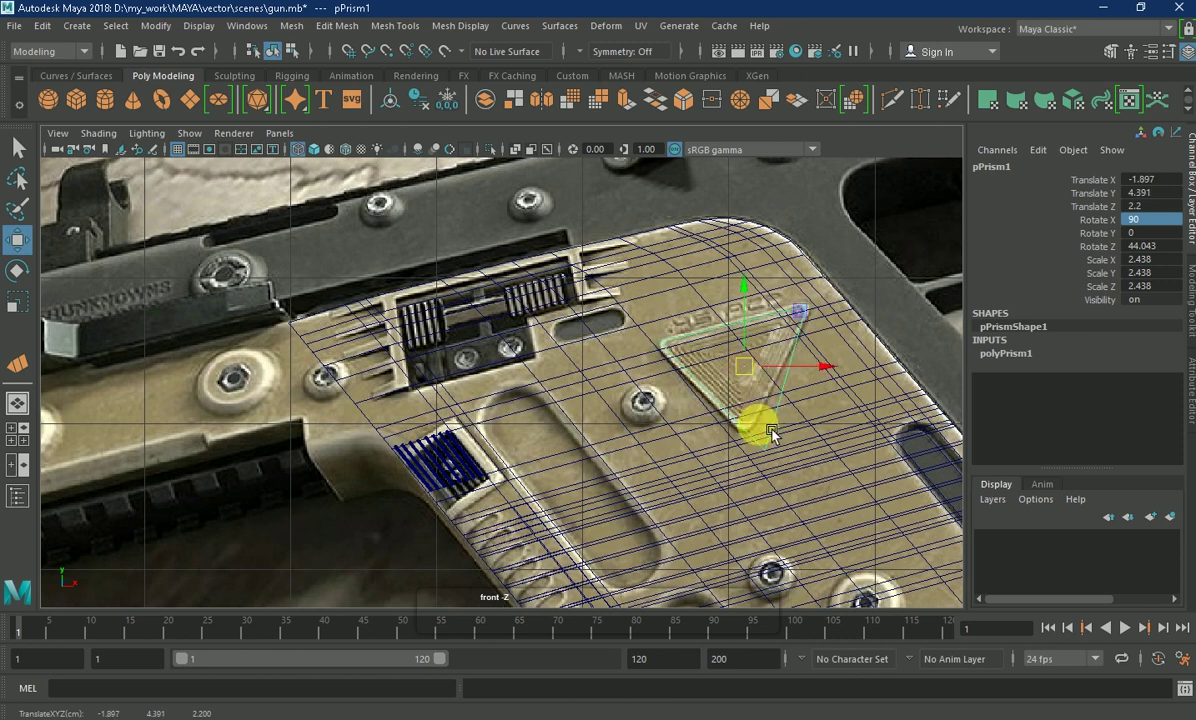
# - Adjust the prism's corner vertices and flatten it to a 0.233 Y scale
pyautogui.moveTo(771, 432); pyautogui.dragTo(721, 480, button='right')
pyautogui.click(758, 435)
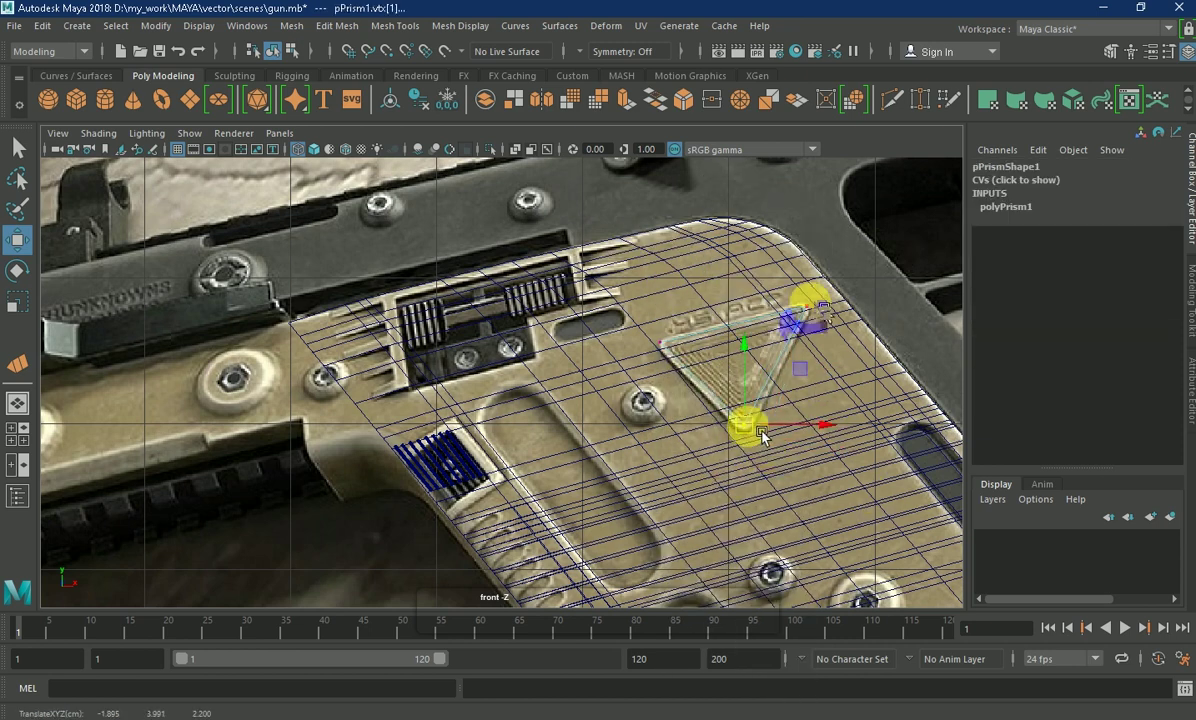
pyautogui.click(818, 314)
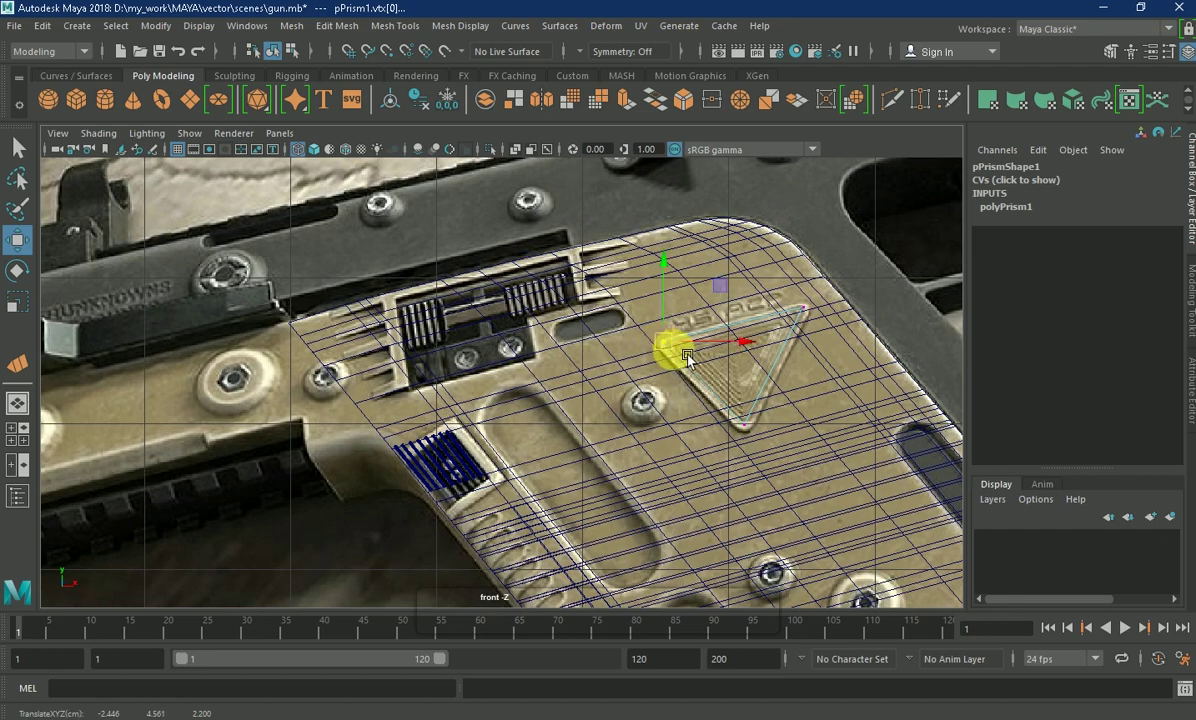
pyautogui.press('space')
pyautogui.press('space')
pyautogui.moveTo(667, 347)
pyautogui.keyDown('alt'); pyautogui.mouseDown()
pyautogui.moveTo(492, 362)
pyautogui.moveTo(440, 348)
pyautogui.mouseUp(); pyautogui.keyUp('alt')
pyautogui.press('r')
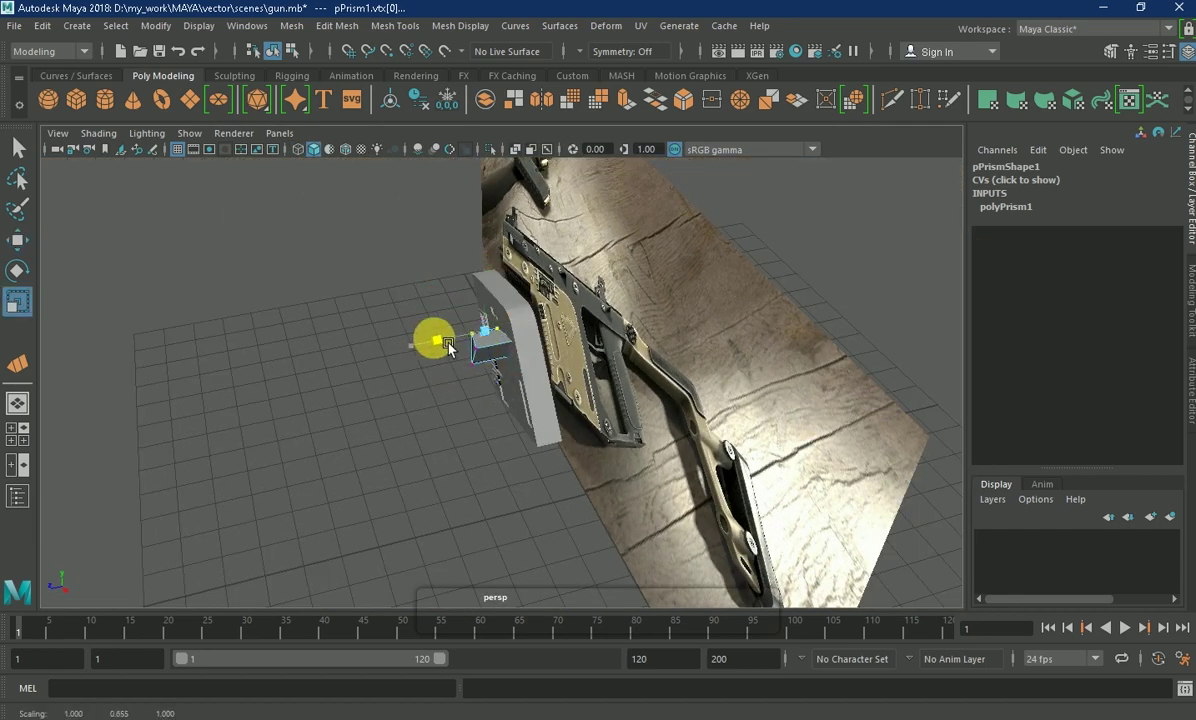
pyautogui.press('F8')
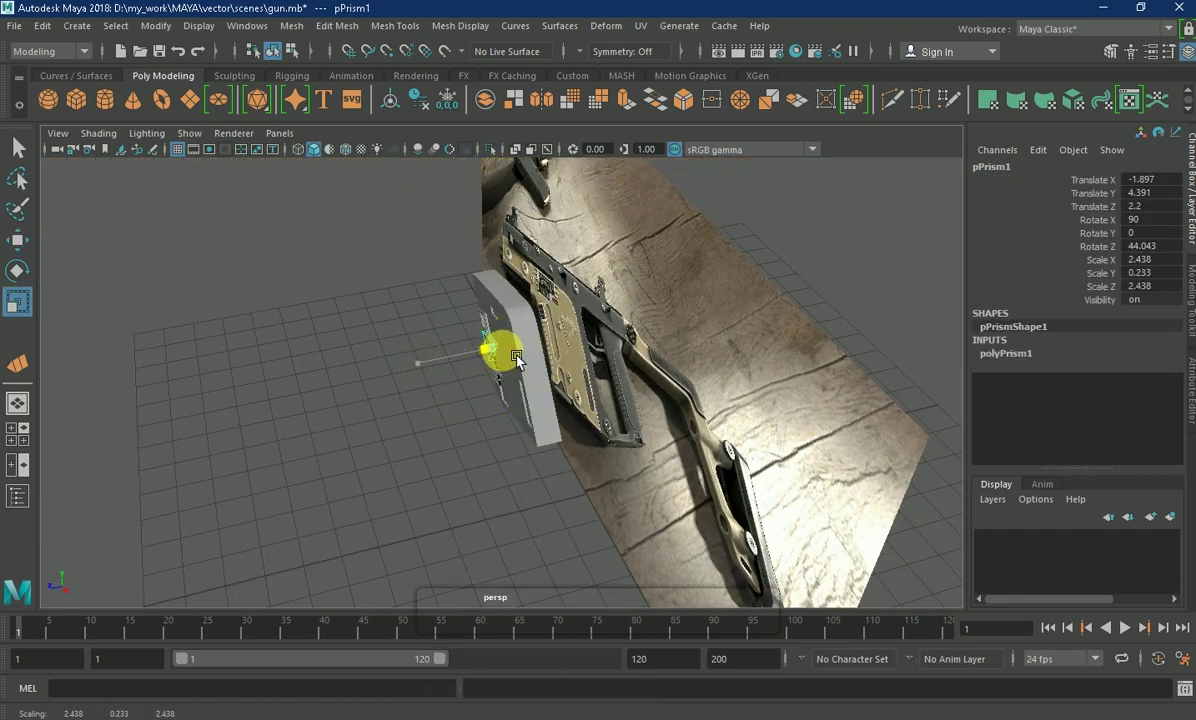
pyautogui.keyDown('alt'); pyautogui.moveTo(516, 358); pyautogui.dragTo(710, 344); pyautogui.keyUp('alt')
# - Move the thin plate to Translate Z 1.791, flush against the receiver
pyautogui.press('space')
pyautogui.press('space')
pyautogui.press('w')
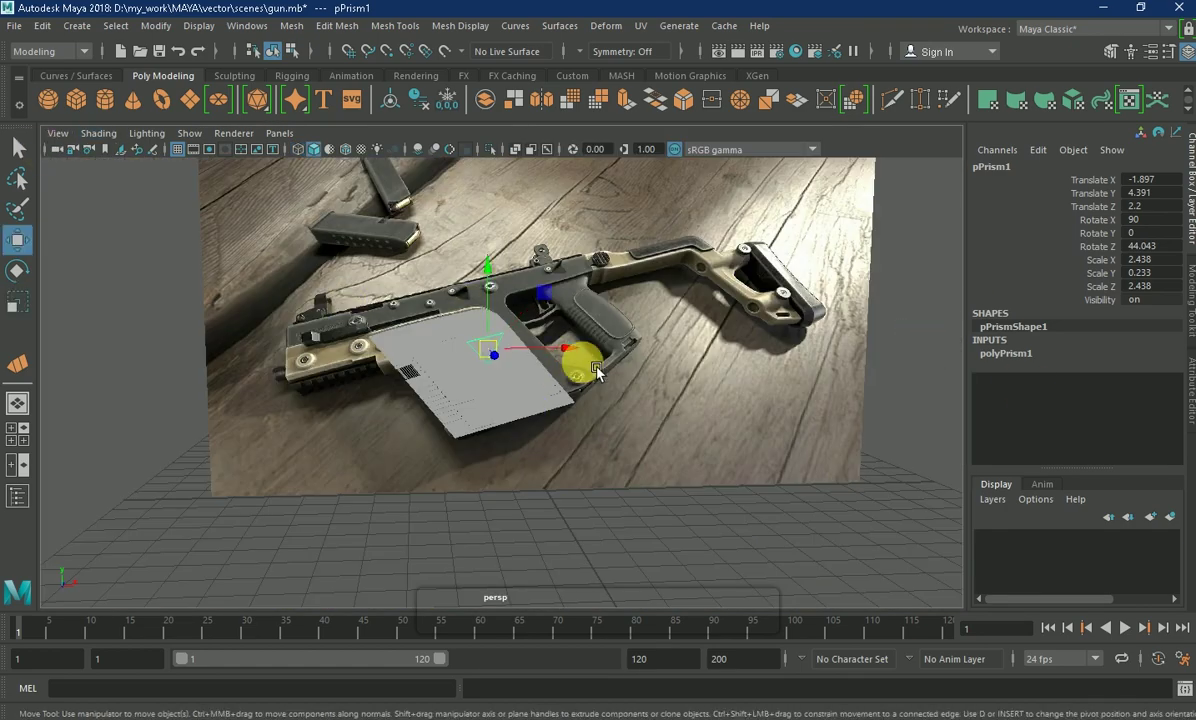
pyautogui.keyDown('alt'); pyautogui.moveTo(573, 377); pyautogui.dragTo(500, 345); pyautogui.keyUp('alt')
pyautogui.moveTo(500, 345); pyautogui.dragTo(431, 360)
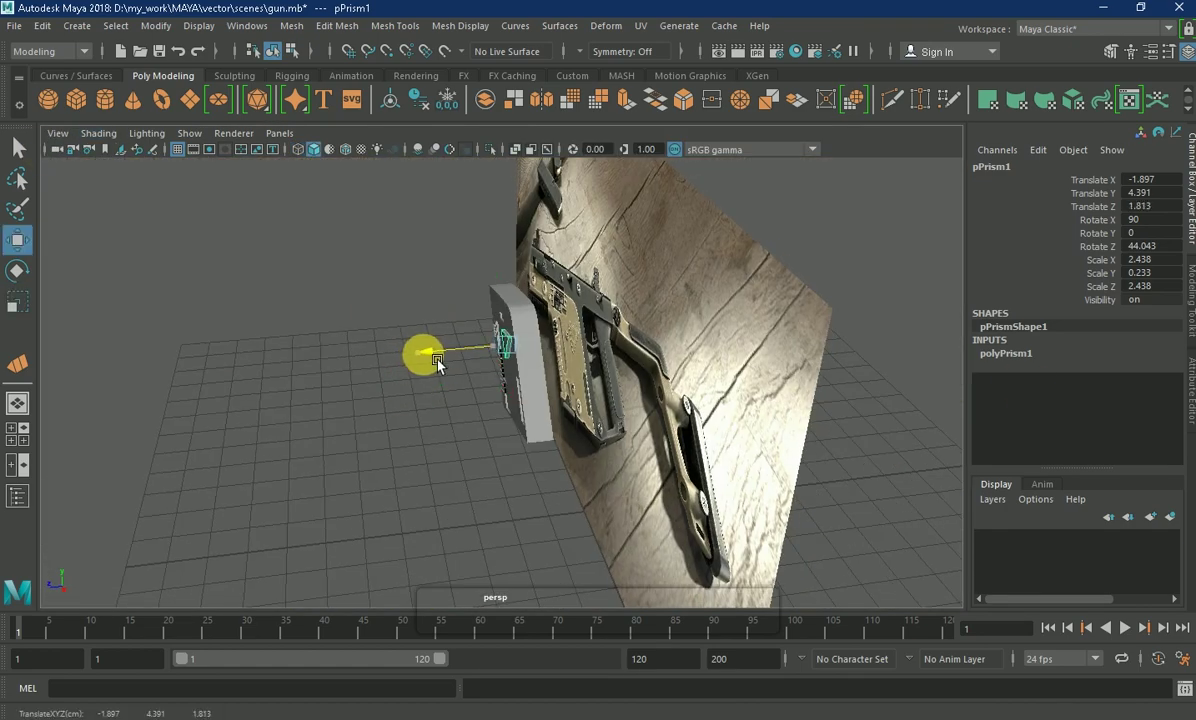
pyautogui.press('space')
pyautogui.press('space')
pyautogui.moveTo(440, 267)
pyautogui.mouseDown()
pyautogui.moveTo(588, 496)
pyautogui.moveTo(667, 440)
pyautogui.moveTo(622, 347)
pyautogui.moveTo(655, 456)
pyautogui.mouseUp()
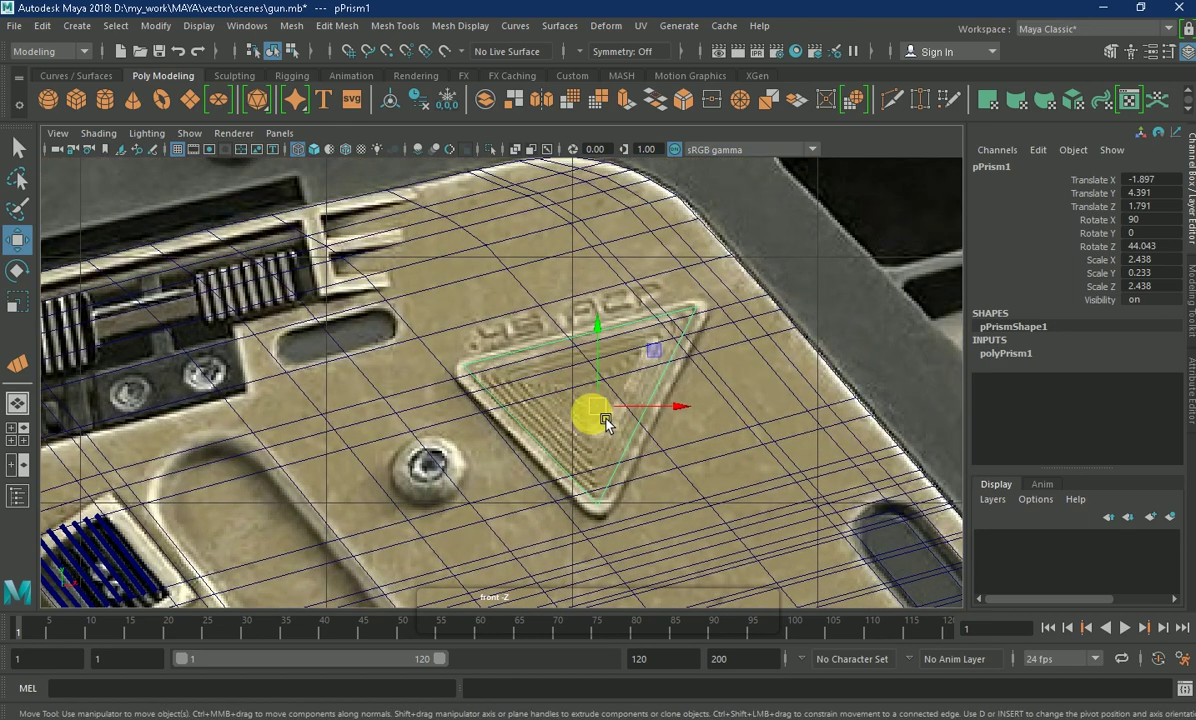
pyautogui.press('e')
pyautogui.press('w')
# - Select the triangle's top face and bring up its face editing options
pyautogui.press('space')
pyautogui.press('space')
pyautogui.moveTo(569, 427)
pyautogui.keyDown('alt'); pyautogui.mouseDown()
pyautogui.moveTo(672, 383)
pyautogui.moveTo(547, 315)
pyautogui.mouseUp(); pyautogui.keyUp('alt')
pyautogui.moveTo(547, 315); pyautogui.dragTo(539, 270, button='right')
pyautogui.click(555, 326)
pyautogui.rightClick(547, 310)
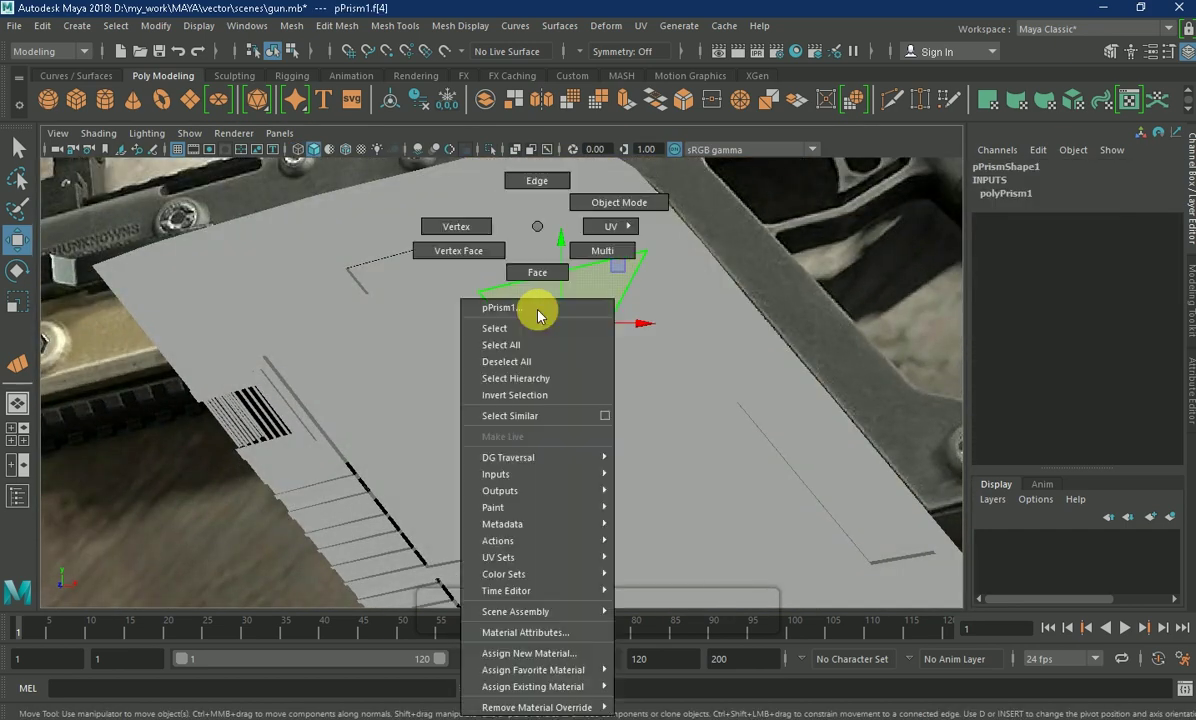
# - Extrude the top face with a 0.05 offset to form an inner border
pyautogui.keyDown('shift'); pyautogui.moveTo(558, 328); pyautogui.dragTo(615, 340, button='right'); pyautogui.keyUp('shift')
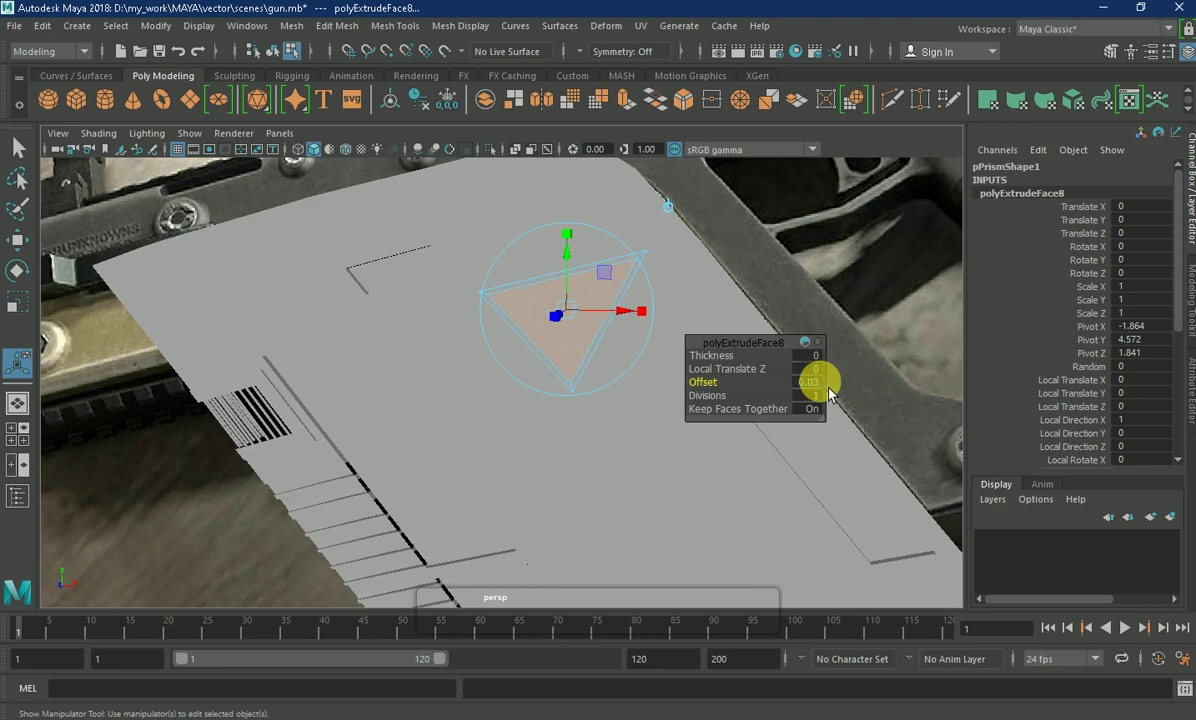
pyautogui.press('space')
pyautogui.press('space')
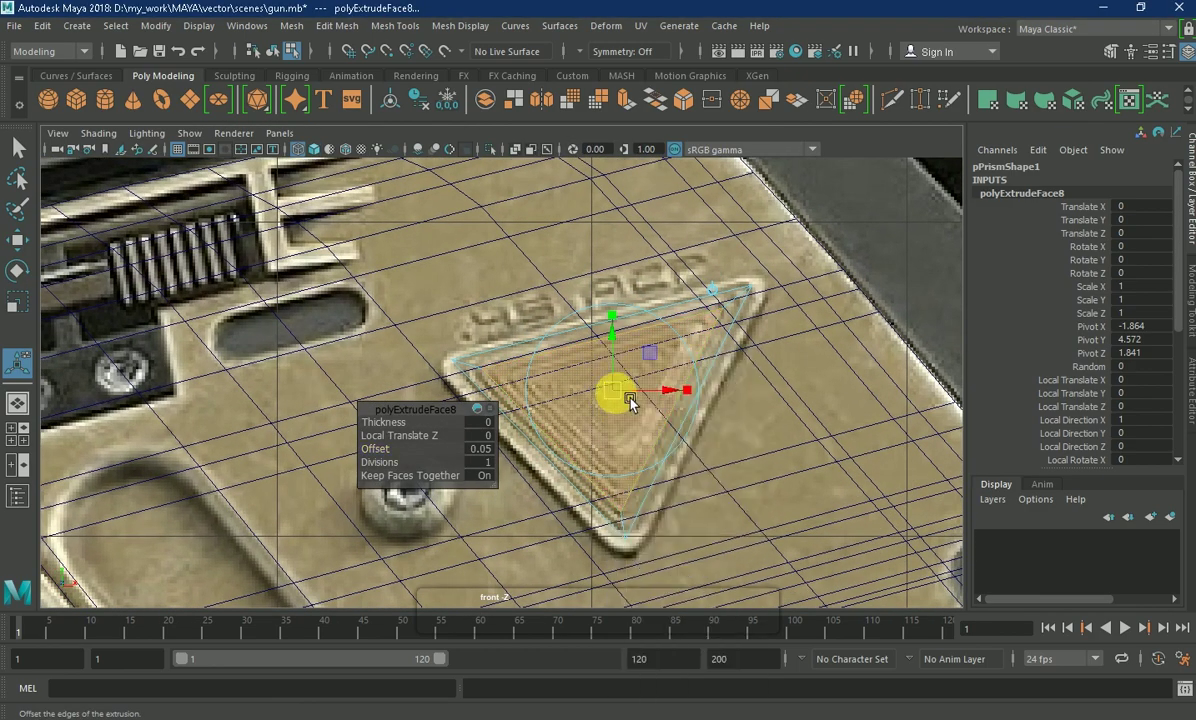
pyautogui.click(467, 355)
pyautogui.hotkey('ctrl', 'z')
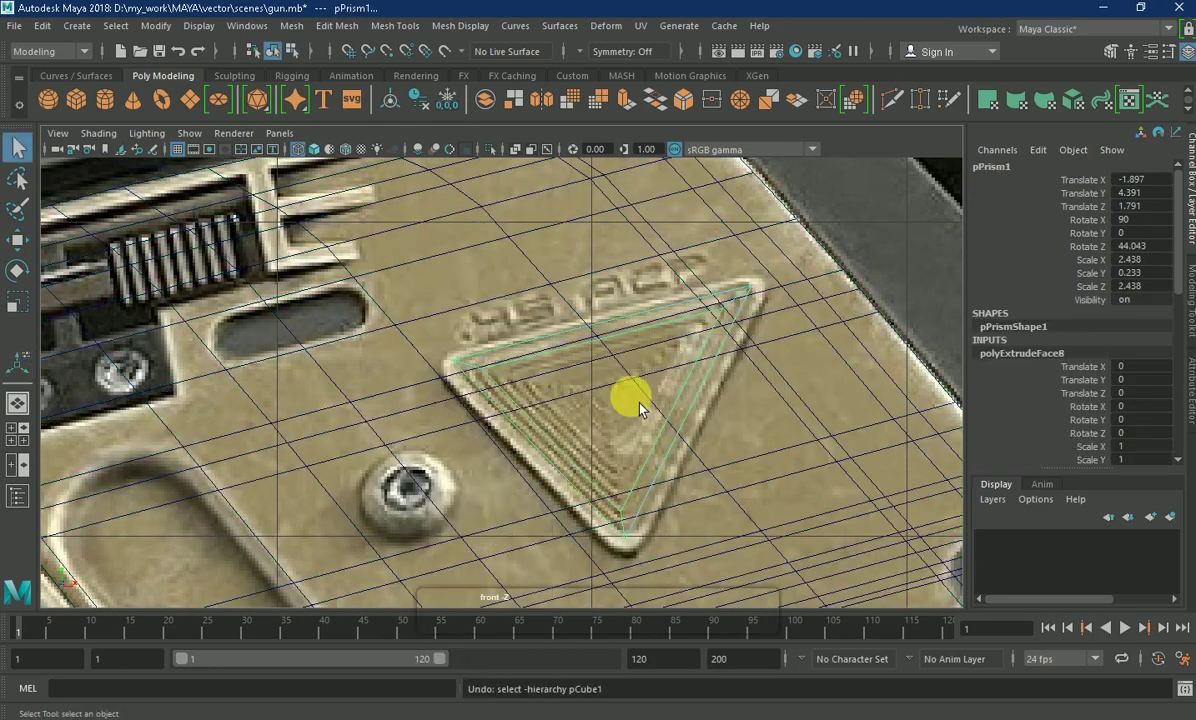
# - Rescale the triangle to 2.722, align it with the logo, and select its corner vertices
pyautogui.press('r')
pyautogui.press('w')
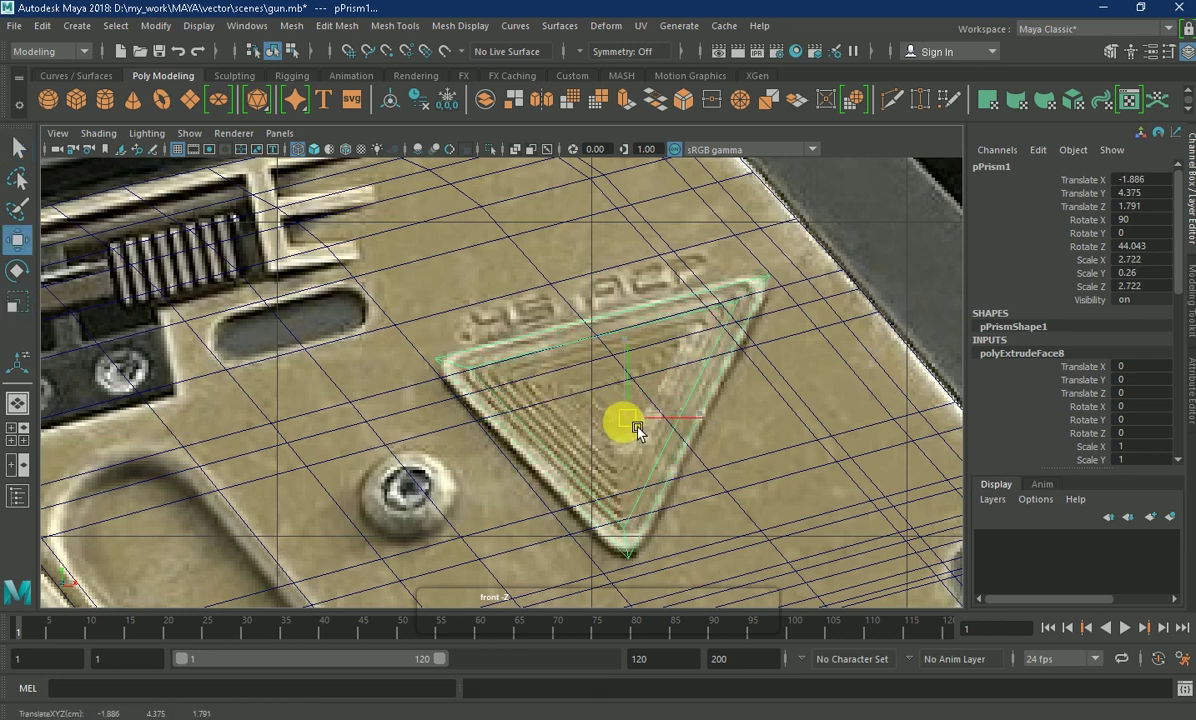
pyautogui.moveTo(635, 426); pyautogui.dragTo(634, 432)
pyautogui.moveTo(547, 347); pyautogui.dragTo(485, 347, button='right')
pyautogui.click(765, 276)
pyautogui.keyDown('shift'); pyautogui.click(669, 562); pyautogui.keyUp('shift')
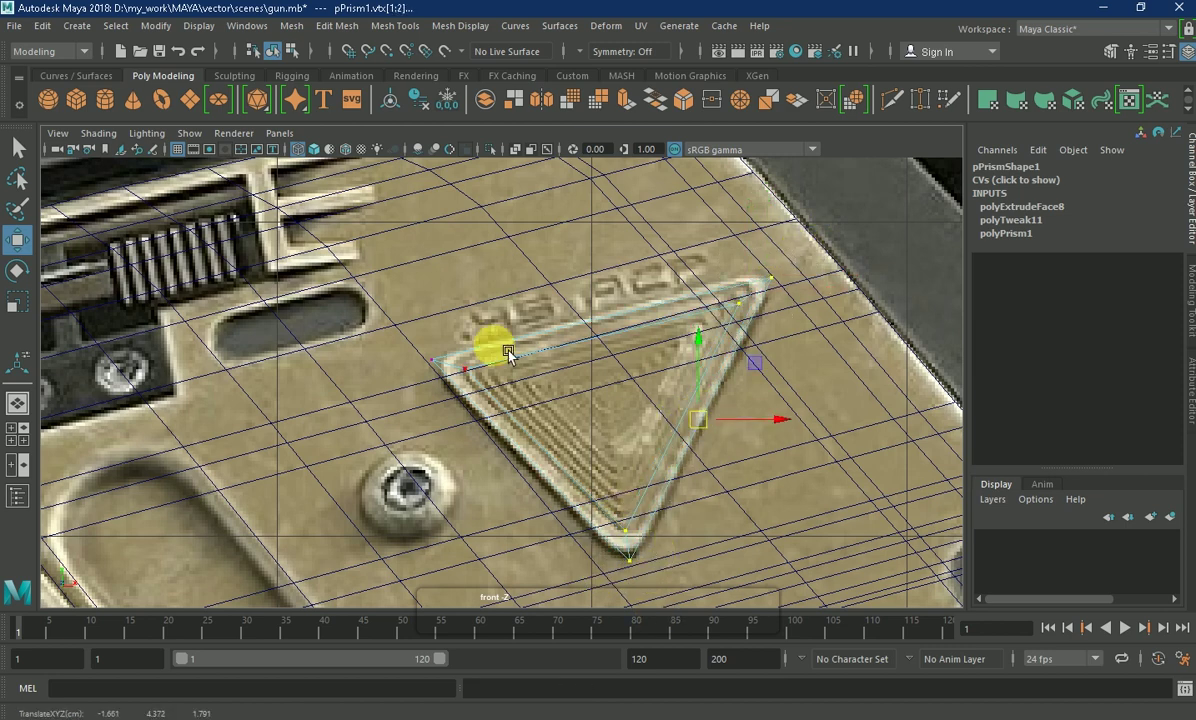
# - Select the inner triangle's vertices and enlarge them slightly
pyautogui.click(616, 331)
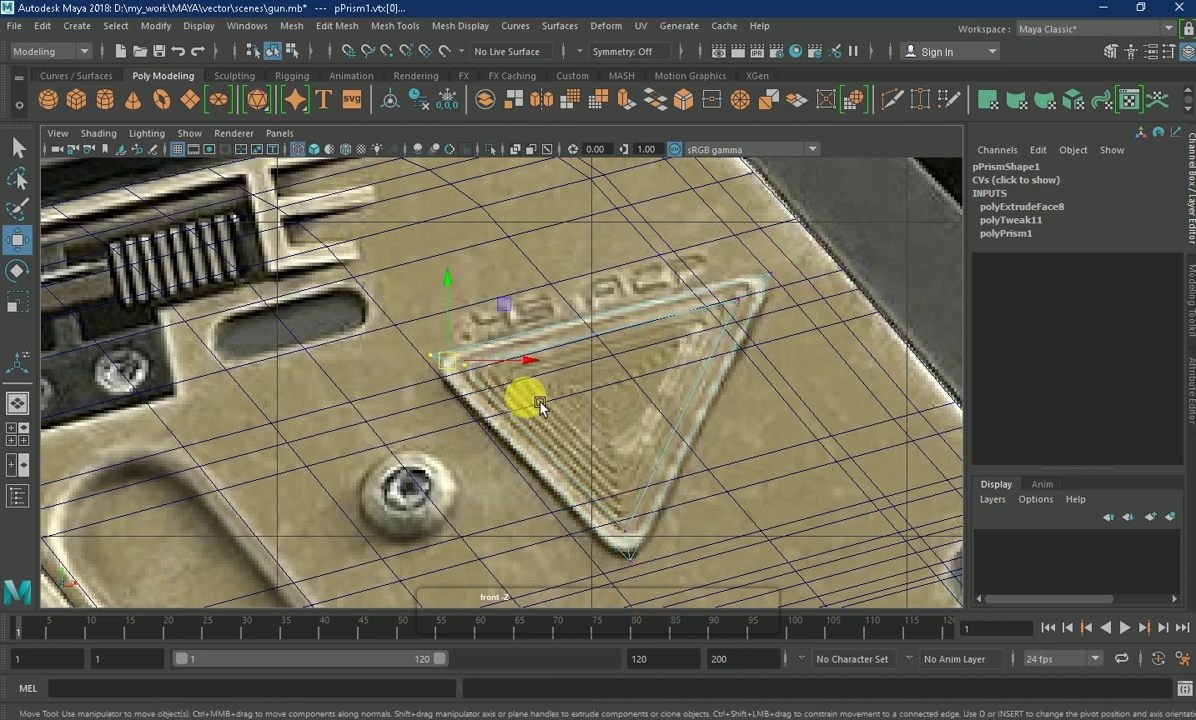
pyautogui.keyDown('shift'); pyautogui.click(545, 467); pyautogui.keyUp('shift')
pyautogui.moveTo(848, 326); pyautogui.dragTo(700, 416)
pyautogui.press('r')
pyautogui.rightClick(601, 420)
pyautogui.moveTo(604, 425); pyautogui.dragTo(624, 443)
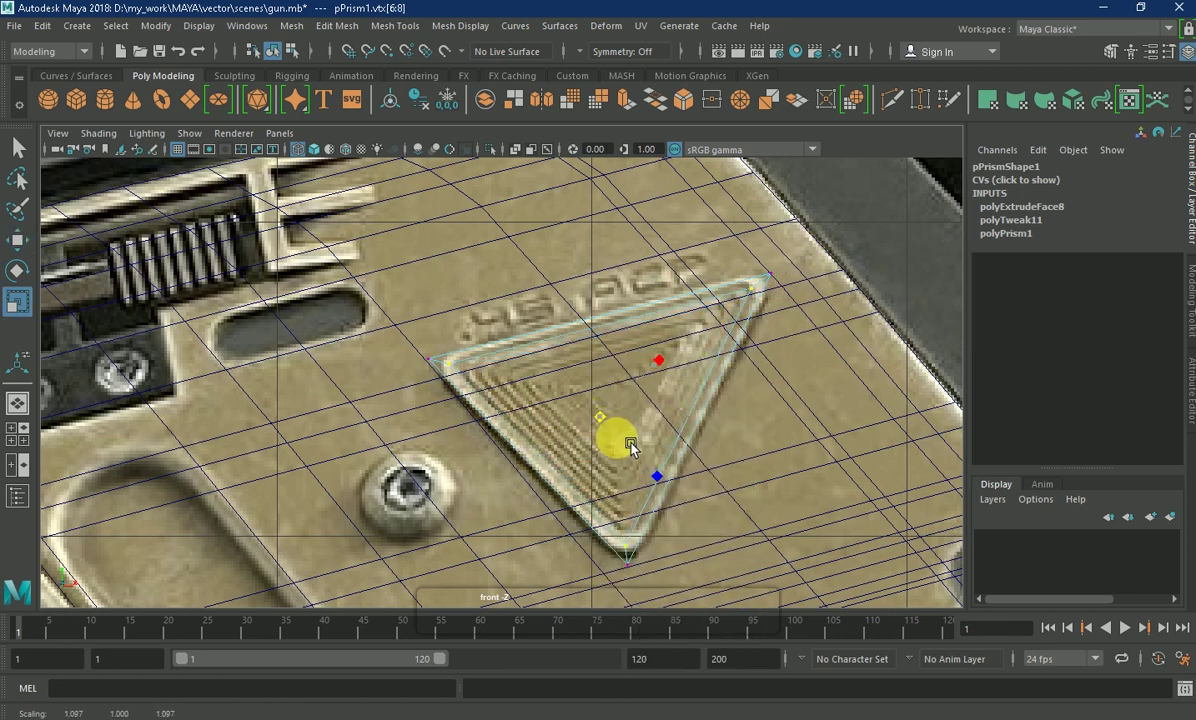
# - Move the outer corner vertices onto the logo's corners
pyautogui.click(755, 275)
pyautogui.click(788, 248)
pyautogui.click(760, 283)
pyautogui.press('w')
pyautogui.moveTo(776, 287); pyautogui.dragTo(814, 333)
pyautogui.click(630, 552)
pyautogui.click(442, 362)
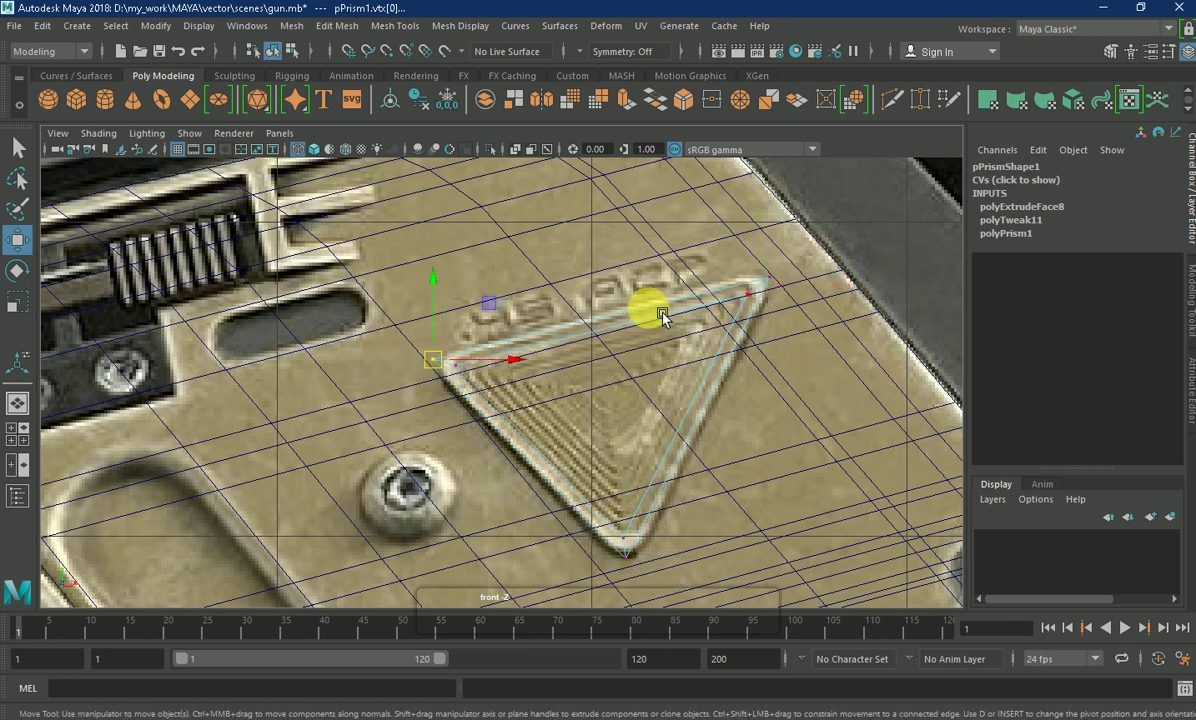
pyautogui.press('r')
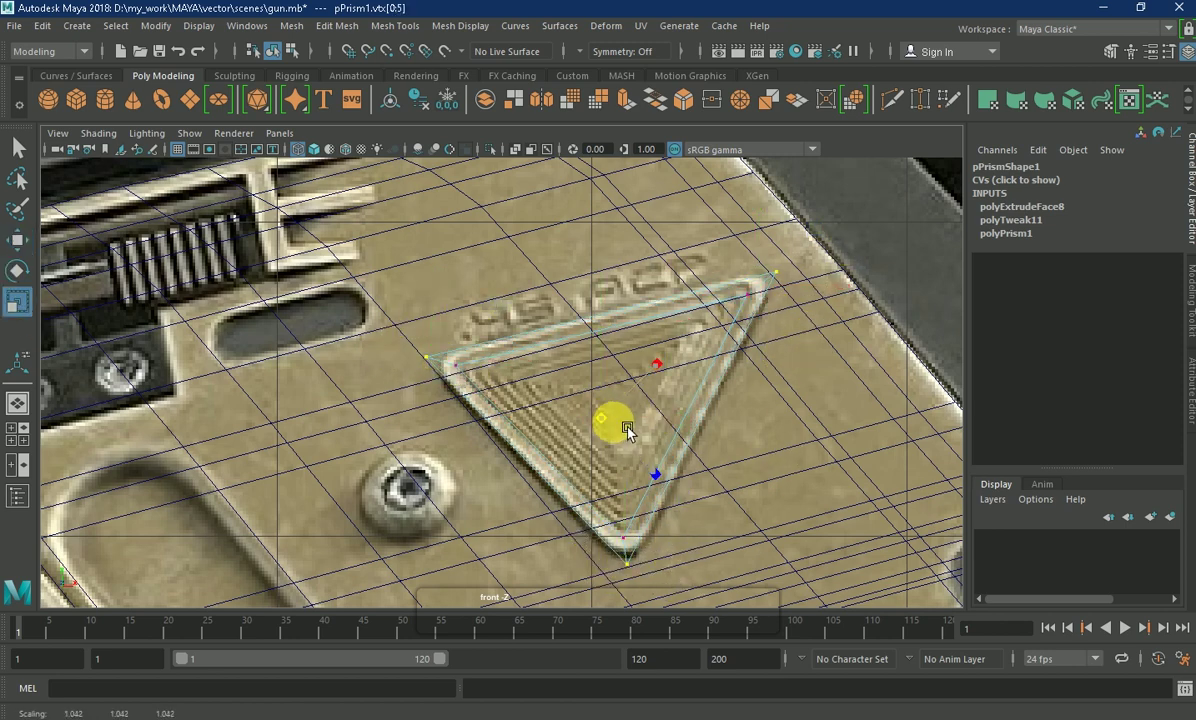
# - Remove the inner triangle faces, leaving a hollow triangular frame
pyautogui.press('space')
pyautogui.press('space')
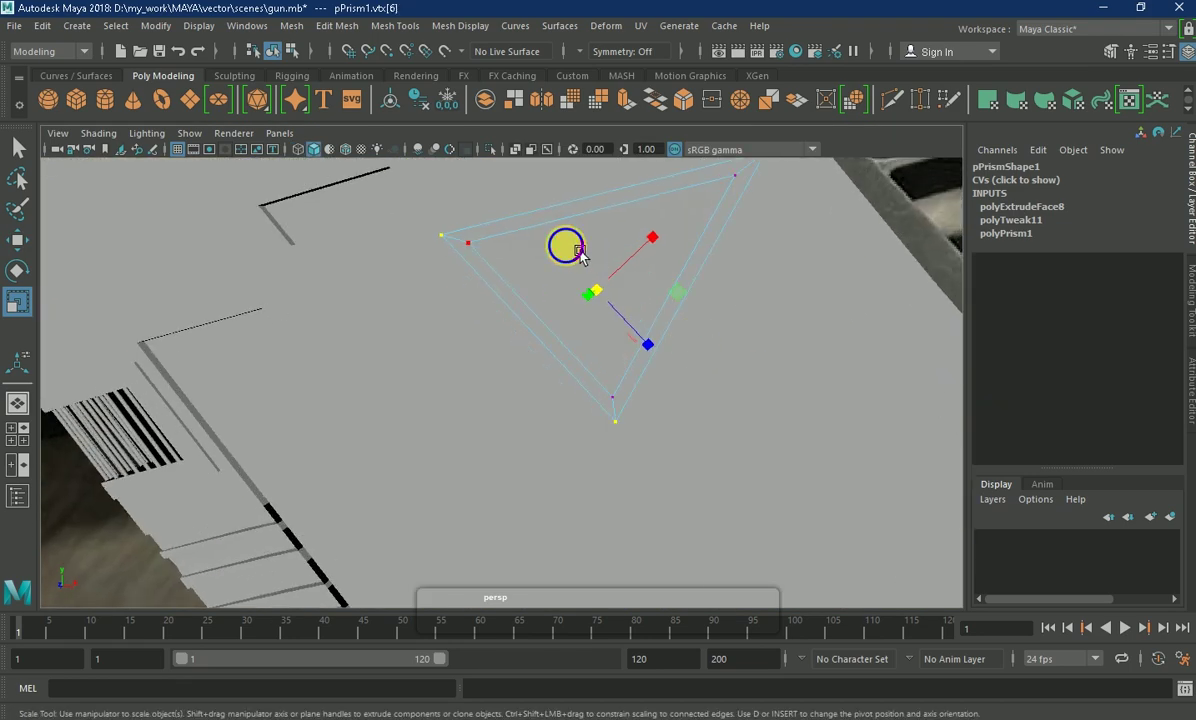
pyautogui.click(561, 248)
pyautogui.click(547, 222)
pyautogui.moveTo(547, 222)
pyautogui.keyDown('alt'); pyautogui.mouseDown()
pyautogui.moveTo(715, 259)
pyautogui.moveTo(689, 219)
pyautogui.moveTo(665, 339)
pyautogui.moveTo(752, 340)
pyautogui.moveTo(712, 345)
pyautogui.mouseUp(); pyautogui.keyUp('alt')
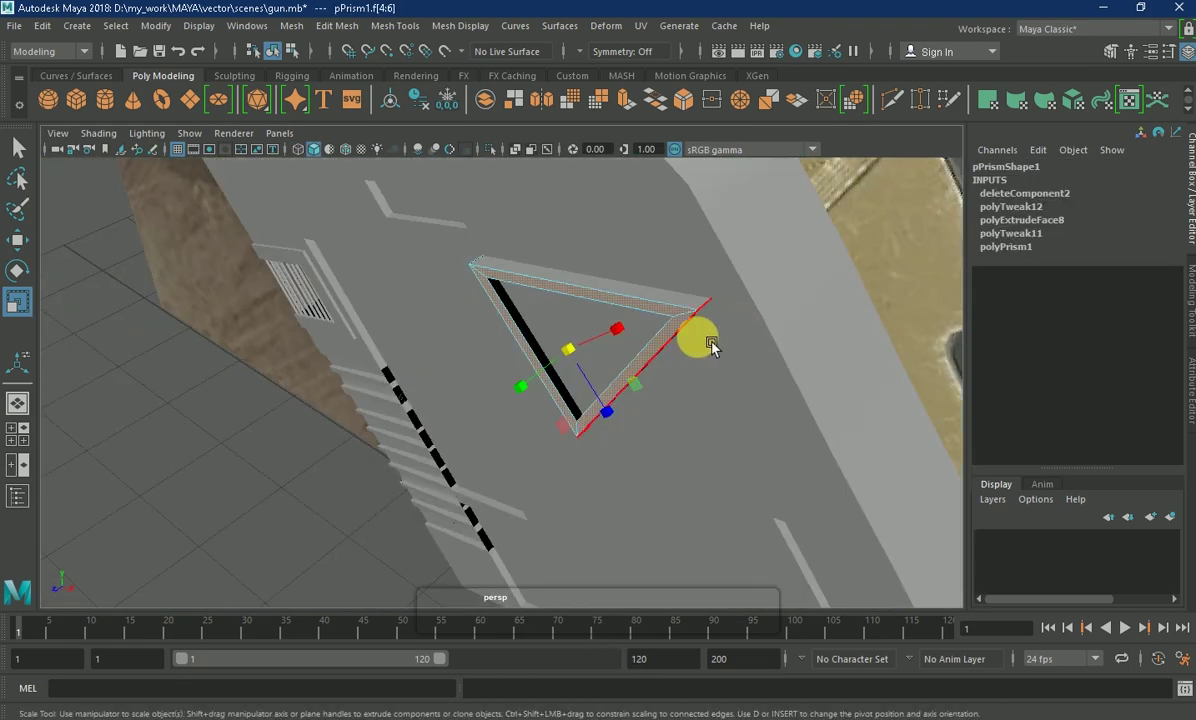
pyautogui.press('F8')
pyautogui.moveTo(676, 326)
pyautogui.keyDown('alt'); pyautogui.mouseDown()
pyautogui.moveTo(681, 254)
pyautogui.moveTo(619, 323)
pyautogui.moveTo(455, 427)
pyautogui.mouseUp(); pyautogui.keyUp('alt')
pyautogui.press('w')
# - Compare with the reference photo and set the frame to Translate Z 1.714
pyautogui.press('space')
pyautogui.hotkey('alt', 'Tab')
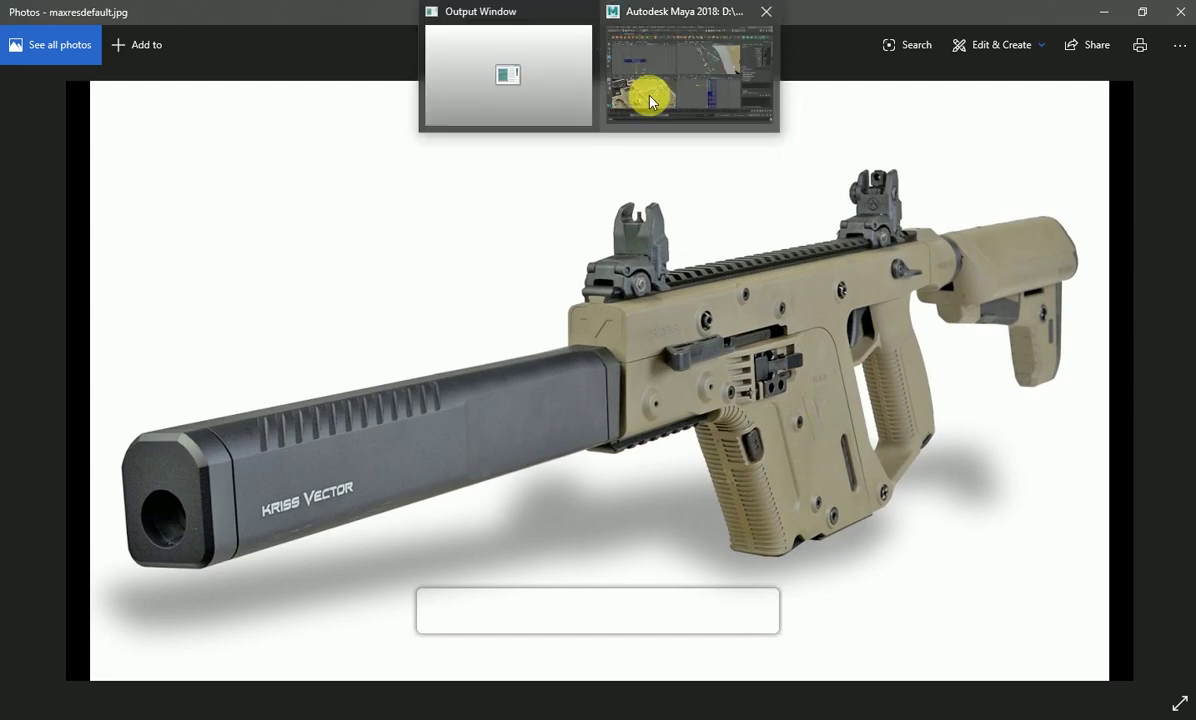
pyautogui.click(646, 99)
pyautogui.press('space')
pyautogui.moveTo(501, 427)
pyautogui.mouseDown()
pyautogui.moveTo(715, 398)
pyautogui.moveTo(626, 410)
pyautogui.mouseUp()
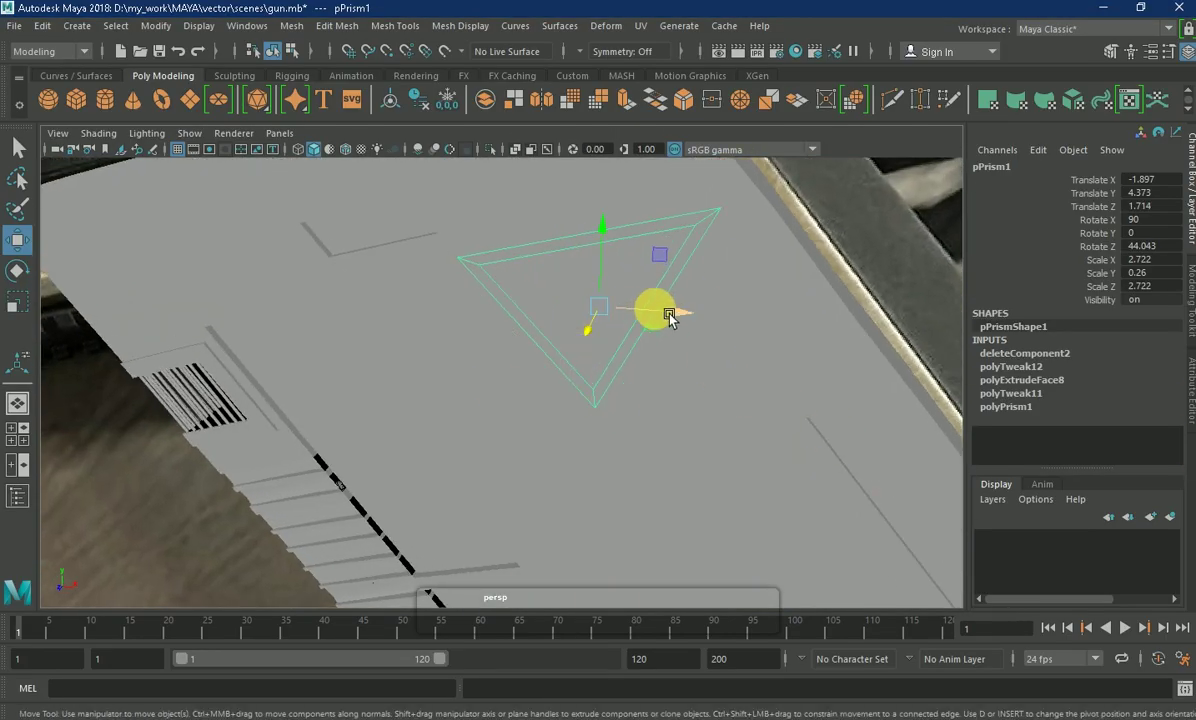
# - Duplicate the frame as pPrism2 and shrink the copy uniformly and in depth
pyautogui.hotkey('ctrl', 'd')
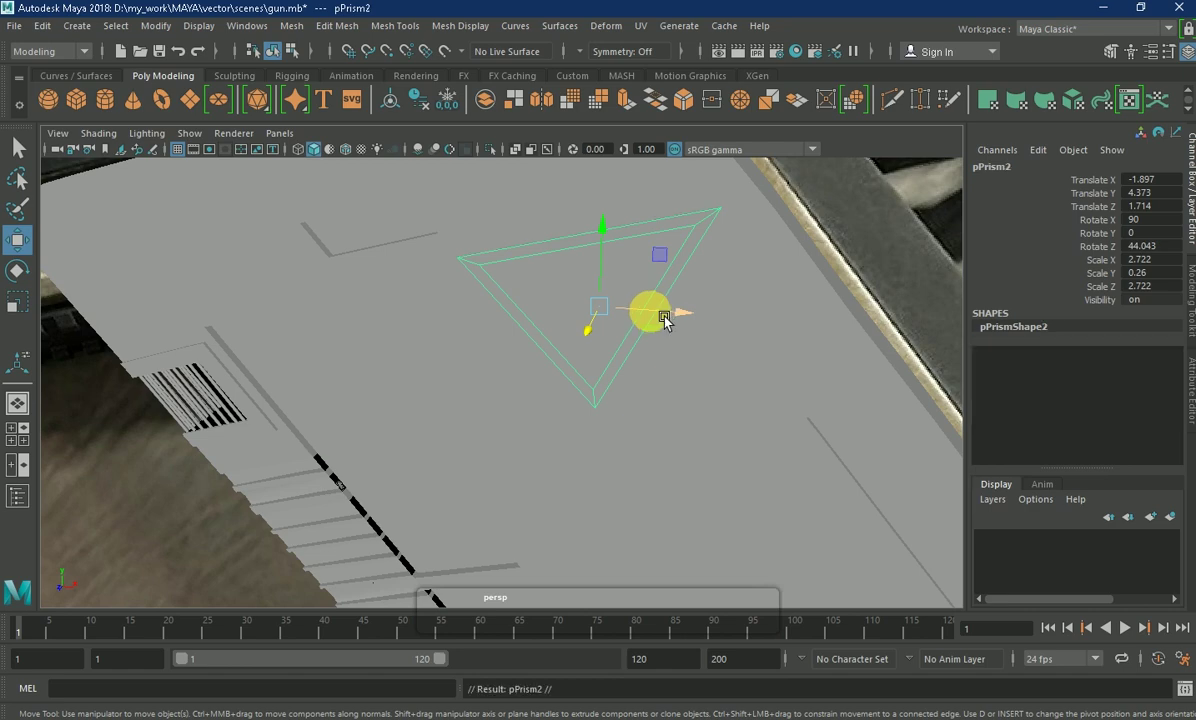
pyautogui.press('r')
pyautogui.moveTo(598, 309); pyautogui.dragTo(590, 313)
pyautogui.moveTo(779, 334)
pyautogui.keyDown('alt'); pyautogui.mouseDown()
pyautogui.moveTo(670, 347)
pyautogui.moveTo(716, 368)
pyautogui.moveTo(660, 380)
pyautogui.mouseUp(); pyautogui.keyUp('alt')
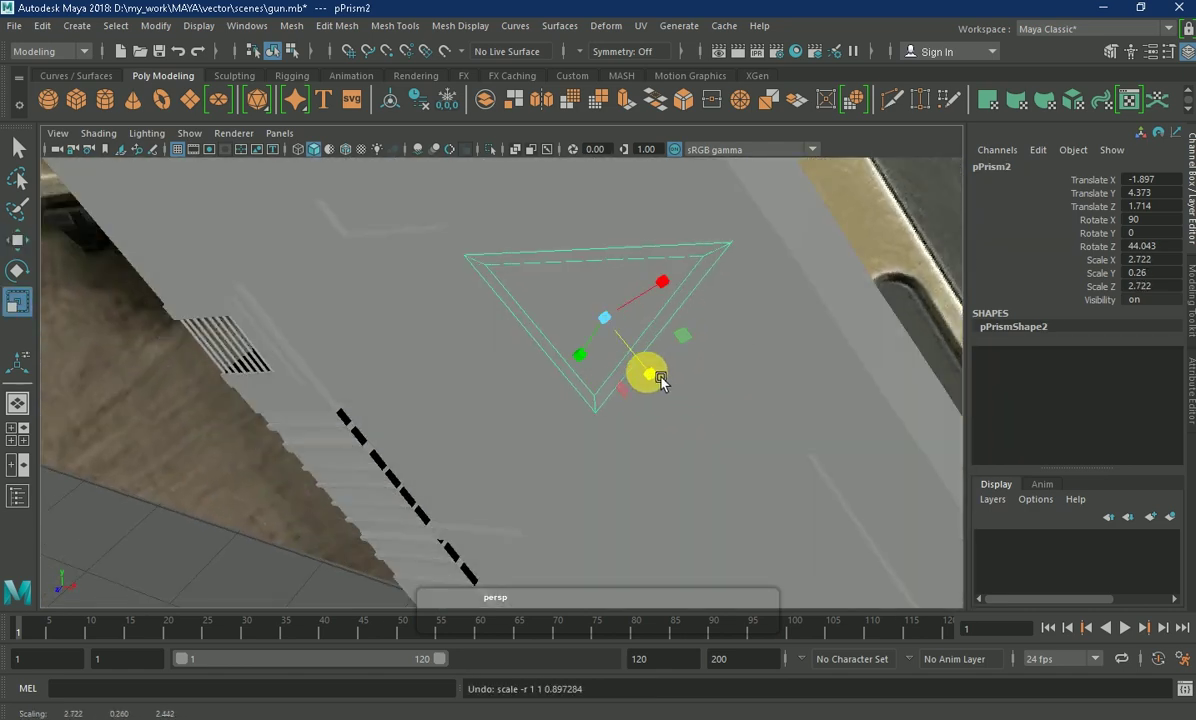
pyautogui.press('w')
pyautogui.moveTo(603, 327); pyautogui.dragTo(606, 329)
pyautogui.moveTo(606, 329)
pyautogui.keyDown('alt'); pyautogui.mouseDown()
pyautogui.moveTo(650, 345)
pyautogui.moveTo(463, 170)
pyautogui.mouseUp(); pyautogui.keyUp('alt')
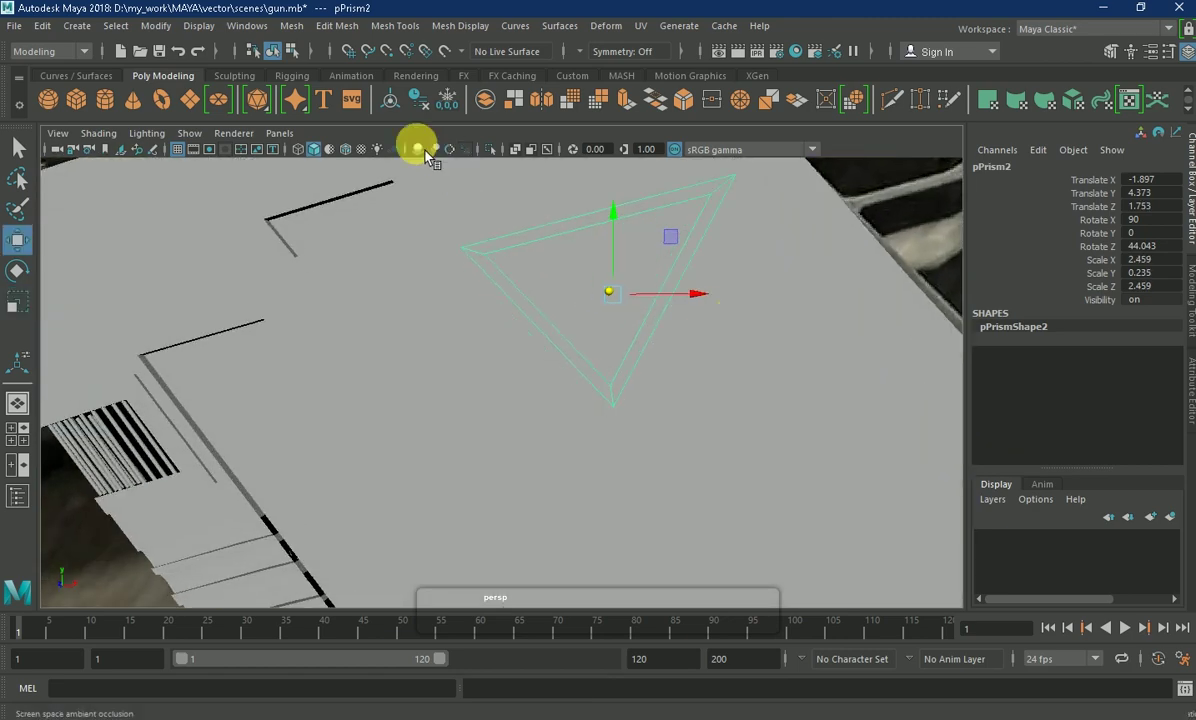
# - Reduce pPrism2 to 0.213 Y thickness and a 2.225 outline scale
pyautogui.click(582, 334)
pyautogui.click(673, 267)
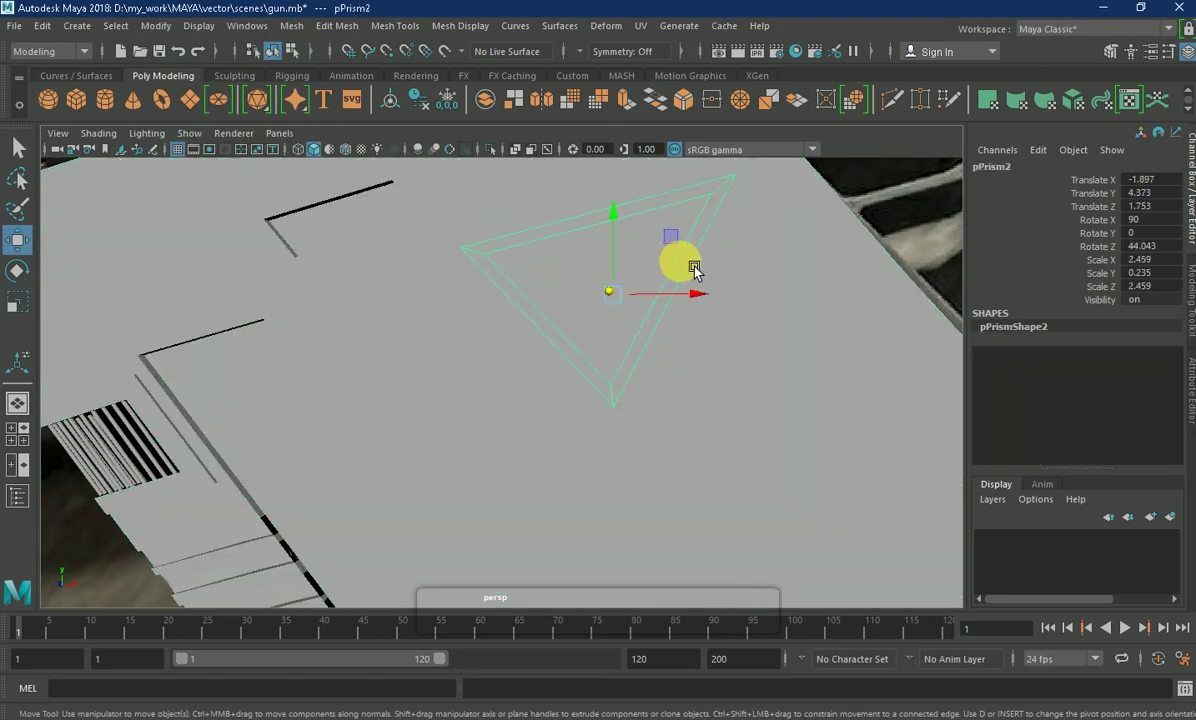
pyautogui.keyDown('alt'); pyautogui.moveTo(669, 277); pyautogui.dragTo(684, 284, button='right'); pyautogui.keyUp('alt')
pyautogui.press('r')
pyautogui.keyDown('alt'); pyautogui.moveTo(684, 284); pyautogui.dragTo(612, 317); pyautogui.keyUp('alt')
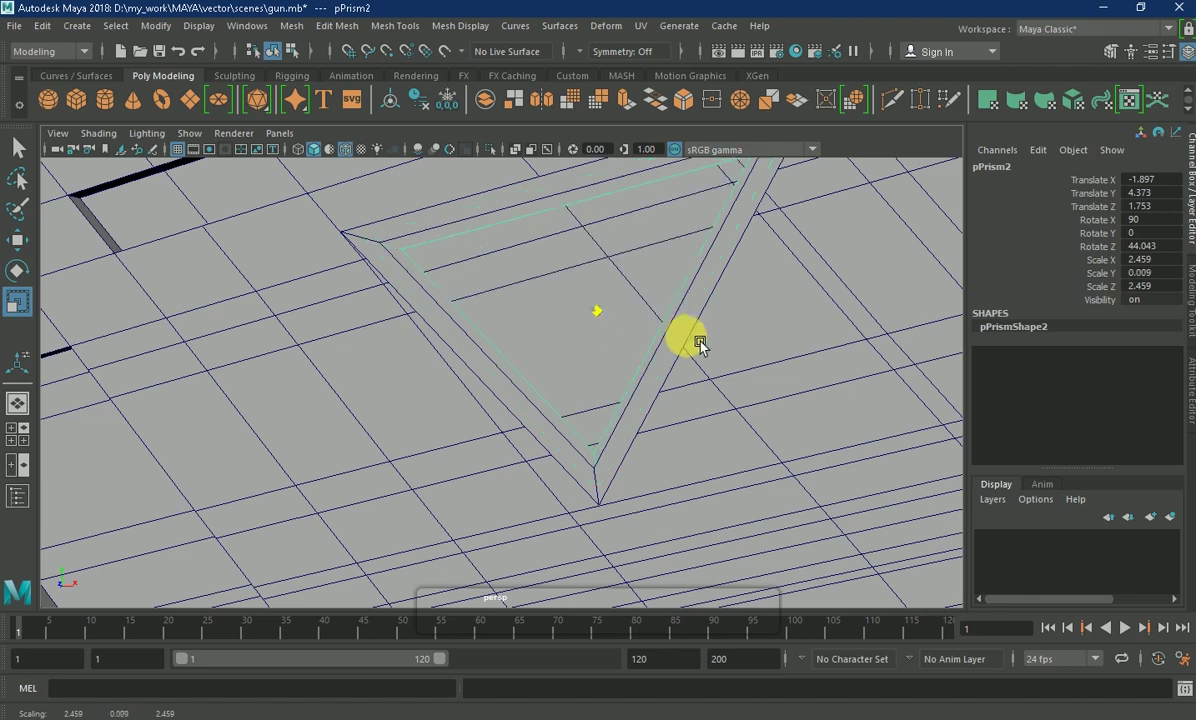
pyautogui.moveTo(735, 345); pyautogui.dragTo(703, 405)
pyautogui.moveTo(578, 360)
pyautogui.mouseDown()
pyautogui.moveTo(558, 344)
pyautogui.moveTo(690, 374)
pyautogui.moveTo(761, 294)
pyautogui.moveTo(320, 334)
pyautogui.moveTo(400, 412)
pyautogui.moveTo(443, 278)
pyautogui.mouseUp()
# - Position pPrism2 at Translate Z 1.723 against the plate, undoing a stray move
pyautogui.press('w')
pyautogui.press('r')
pyautogui.press('w')
pyautogui.click(443, 293)
pyautogui.moveTo(443, 278)
pyautogui.keyDown('alt'); pyautogui.mouseDown()
pyautogui.moveTo(400, 425)
pyautogui.moveTo(372, 385)
pyautogui.moveTo(538, 405)
pyautogui.mouseUp(); pyautogui.keyUp('alt')
pyautogui.hotkey('ctrl', 'z')
pyautogui.hotkey('ctrl', 'z')
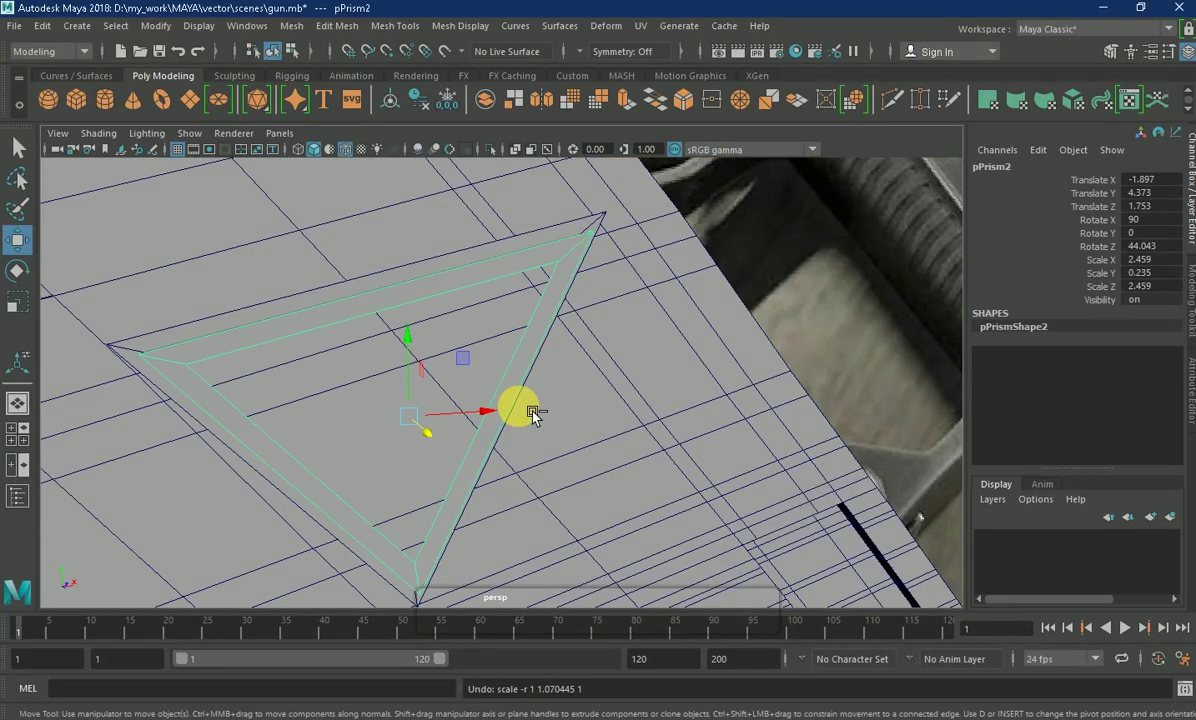
pyautogui.hotkey('ctrl', 'z')
pyautogui.hotkey('ctrl', 'z')
pyautogui.hotkey('ctrl', 'z')
pyautogui.keyDown('alt'); pyautogui.moveTo(425, 444); pyautogui.dragTo(410, 375); pyautogui.keyUp('alt')
pyautogui.moveTo(410, 375)
pyautogui.mouseDown()
pyautogui.moveTo(545, 395)
pyautogui.moveTo(436, 387)
pyautogui.moveTo(408, 443)
pyautogui.moveTo(398, 395)
pyautogui.moveTo(630, 366)
pyautogui.mouseUp()
pyautogui.press('r')
pyautogui.press('w')
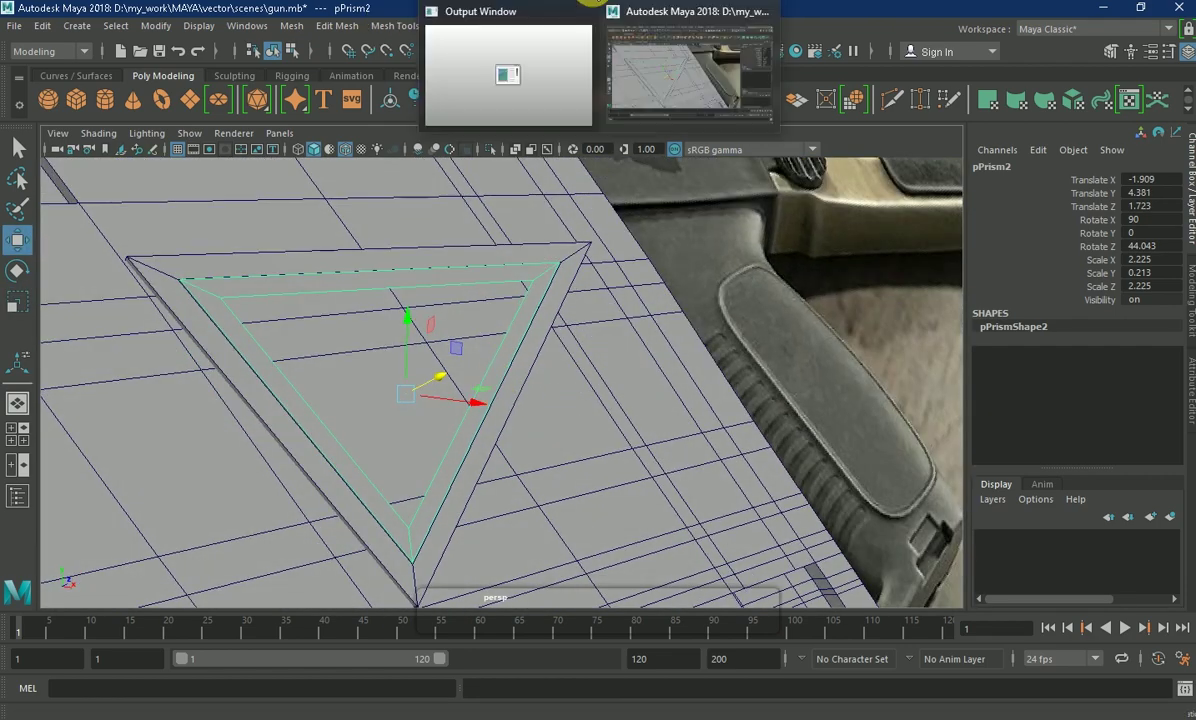
# - Duplicate the ring as pPrism3 and scale it down to 1.741
pyautogui.keyDown('alt'); pyautogui.moveTo(520, 300); pyautogui.dragTo(569, 400); pyautogui.keyUp('alt')
pyautogui.press('space')
pyautogui.press('space')
pyautogui.moveTo(615, 357)
pyautogui.keyDown('alt'); pyautogui.mouseDown()
pyautogui.moveTo(459, 419)
pyautogui.moveTo(406, 408)
pyautogui.moveTo(406, 435)
pyautogui.moveTo(470, 405)
pyautogui.moveTo(427, 374)
pyautogui.moveTo(494, 400)
pyautogui.moveTo(411, 310)
pyautogui.moveTo(595, 267)
pyautogui.moveTo(435, 400)
pyautogui.mouseUp(); pyautogui.keyUp('alt')
pyautogui.hotkey('ctrl', 'd')
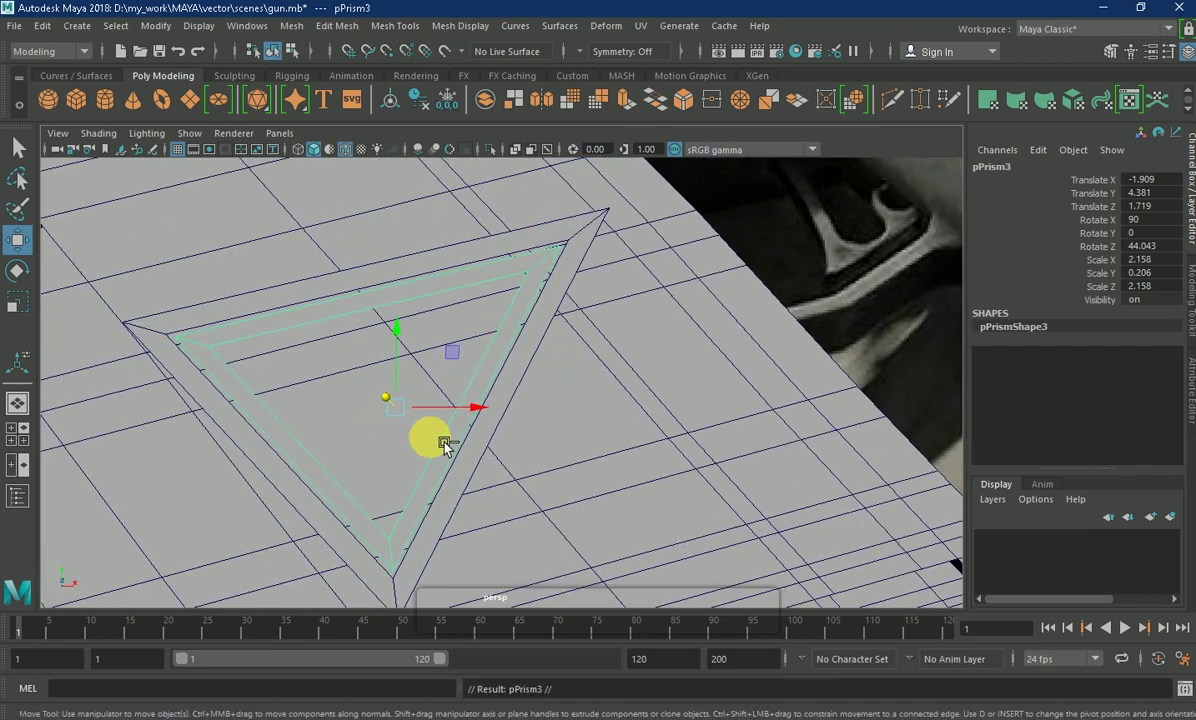
pyautogui.rightClick(385, 225)
pyautogui.press('r')
pyautogui.moveTo(400, 405); pyautogui.dragTo(330, 377)
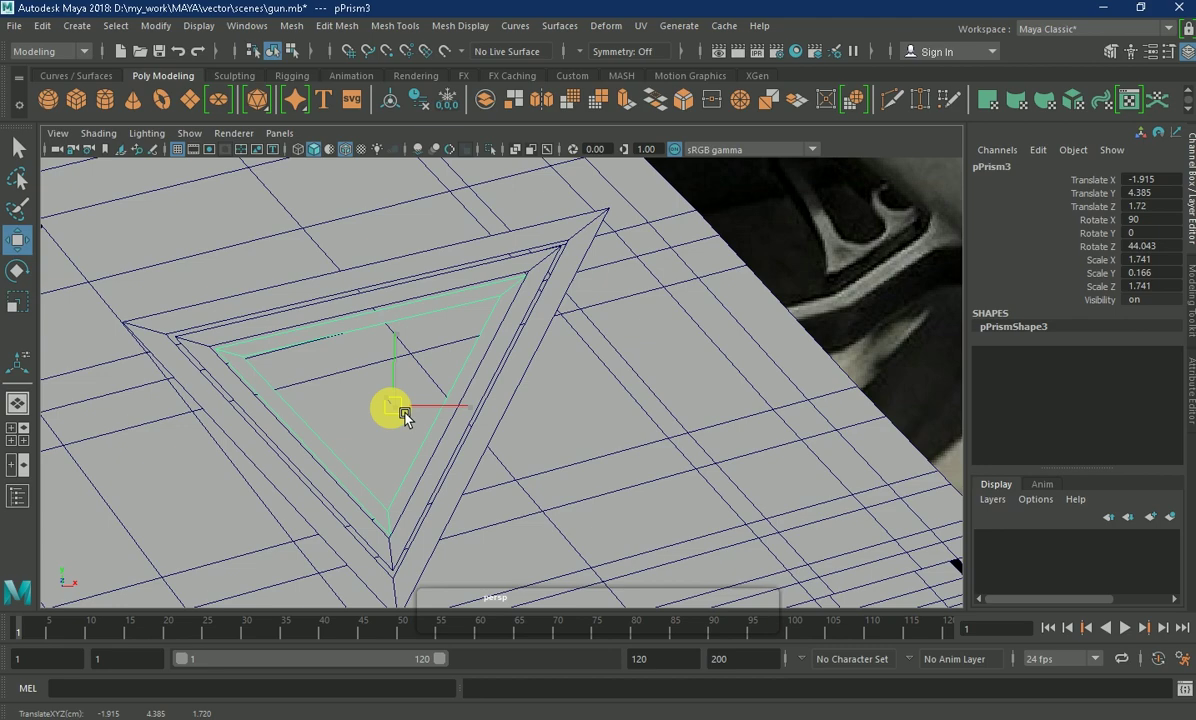
# - Shrink the next nested copy, pPrism4, to a 1.477 scale
pyautogui.moveTo(404, 415)
pyautogui.keyDown('alt'); pyautogui.mouseDown()
pyautogui.moveTo(374, 454)
pyautogui.moveTo(405, 355)
pyautogui.moveTo(763, 387)
pyautogui.moveTo(417, 265)
pyautogui.moveTo(472, 285)
pyautogui.moveTo(368, 333)
pyautogui.moveTo(417, 365)
pyautogui.moveTo(288, 381)
pyautogui.moveTo(617, 385)
pyautogui.mouseUp(); pyautogui.keyUp('alt')
pyautogui.press('r')
pyautogui.moveTo(466, 430); pyautogui.dragTo(424, 432, button='middle')
pyautogui.moveTo(399, 422)
pyautogui.keyDown('alt'); pyautogui.mouseDown()
pyautogui.moveTo(513, 459)
pyautogui.moveTo(667, 379)
pyautogui.moveTo(640, 315)
pyautogui.moveTo(566, 443)
pyautogui.mouseUp(); pyautogui.keyUp('alt')
pyautogui.click(566, 443)
# - Hide the table block pCube1 and group the outer triangle prism
pyautogui.press('w')
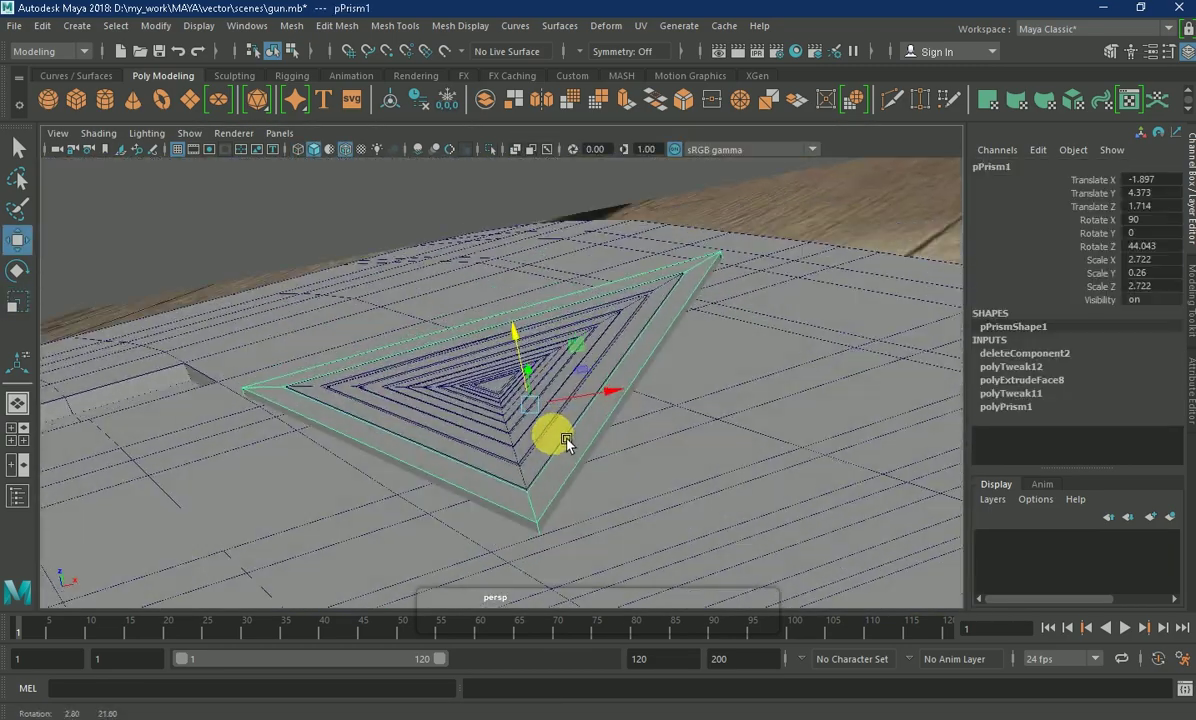
pyautogui.click(458, 497)
pyautogui.press('space')
pyautogui.hotkey('ctrl', 'h')
pyautogui.click(387, 522)
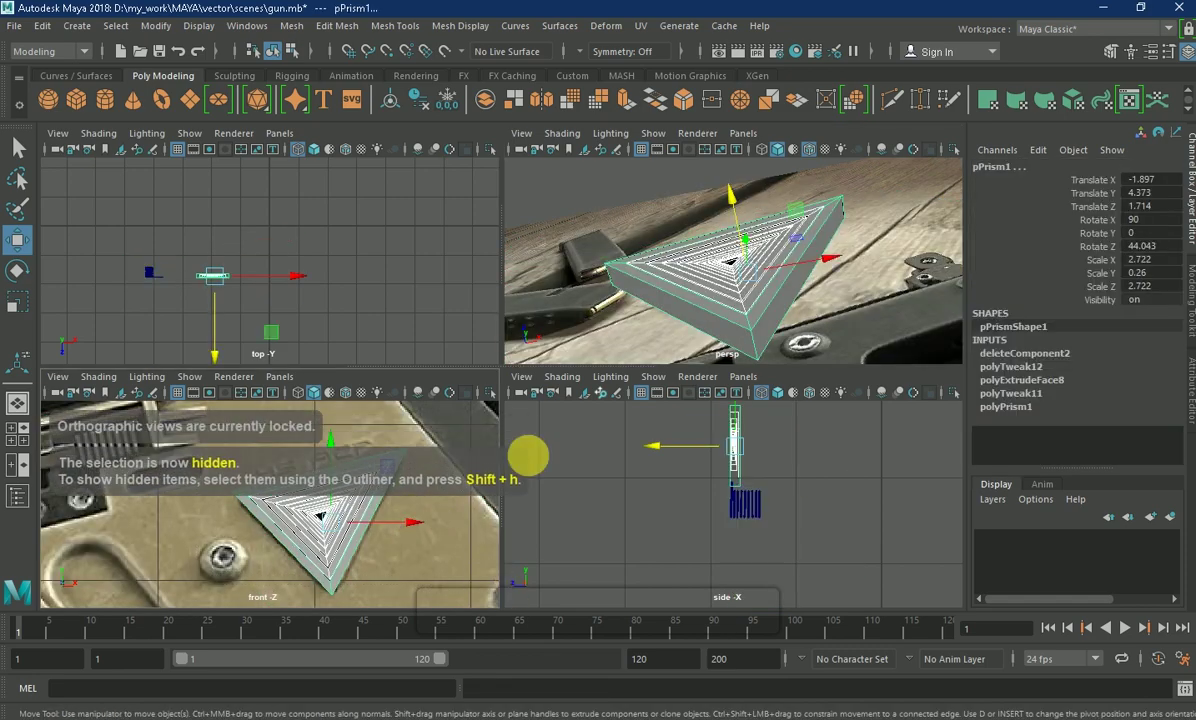
pyautogui.press('space')
pyautogui.rightClick(541, 229)
pyautogui.hotkey('ctrl', 'g')
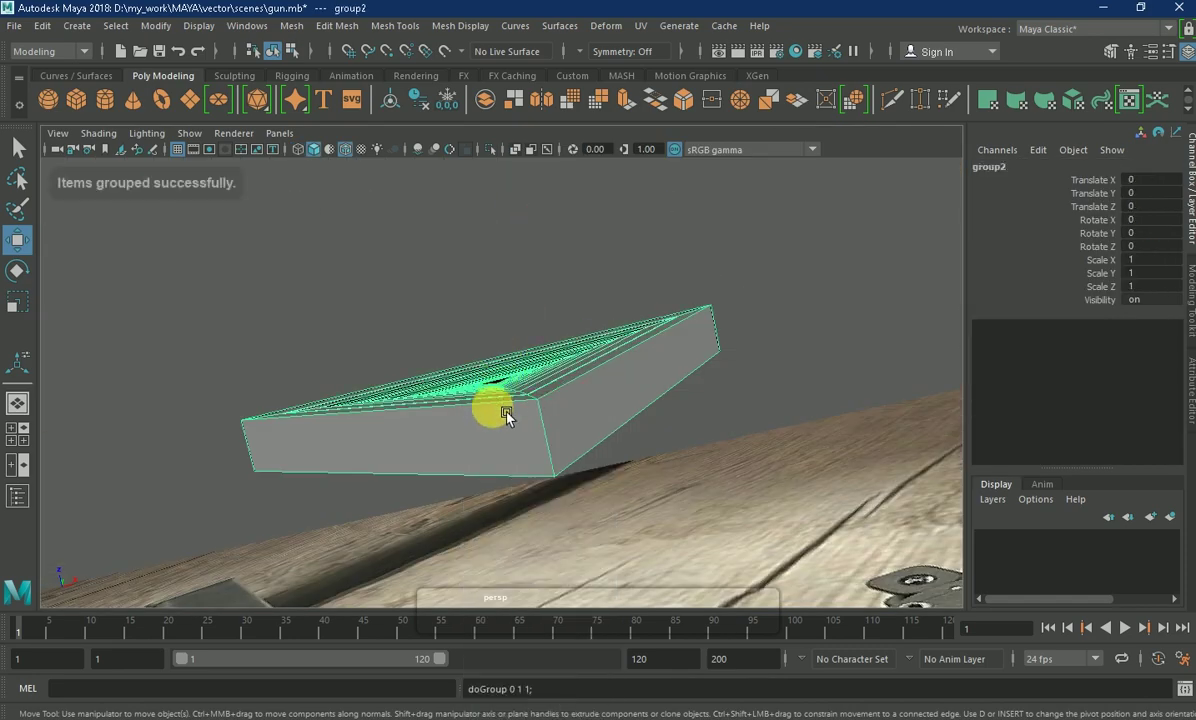
# - Separate the rings into pieces, adjust a piece's pivot and offset the inner ring in depth
pyautogui.keyDown('alt'); pyautogui.moveTo(467, 419); pyautogui.dragTo(232, 343); pyautogui.keyUp('alt')
pyautogui.click(611, 427)
pyautogui.moveTo(611, 427)
pyautogui.keyDown('alt'); pyautogui.mouseDown()
pyautogui.moveTo(486, 334)
pyautogui.moveTo(588, 349)
pyautogui.moveTo(605, 335)
pyautogui.moveTo(604, 362)
pyautogui.moveTo(641, 374)
pyautogui.moveTo(900, 320)
pyautogui.moveTo(652, 349)
pyautogui.moveTo(611, 395)
pyautogui.moveTo(467, 299)
pyautogui.moveTo(500, 296)
pyautogui.moveTo(531, 320)
pyautogui.moveTo(531, 355)
pyautogui.moveTo(520, 264)
pyautogui.moveTo(414, 275)
pyautogui.moveTo(435, 320)
pyautogui.mouseUp(); pyautogui.keyUp('alt')
pyautogui.click(500, 296)
pyautogui.click(500, 296)
pyautogui.press('d')
pyautogui.press('super')
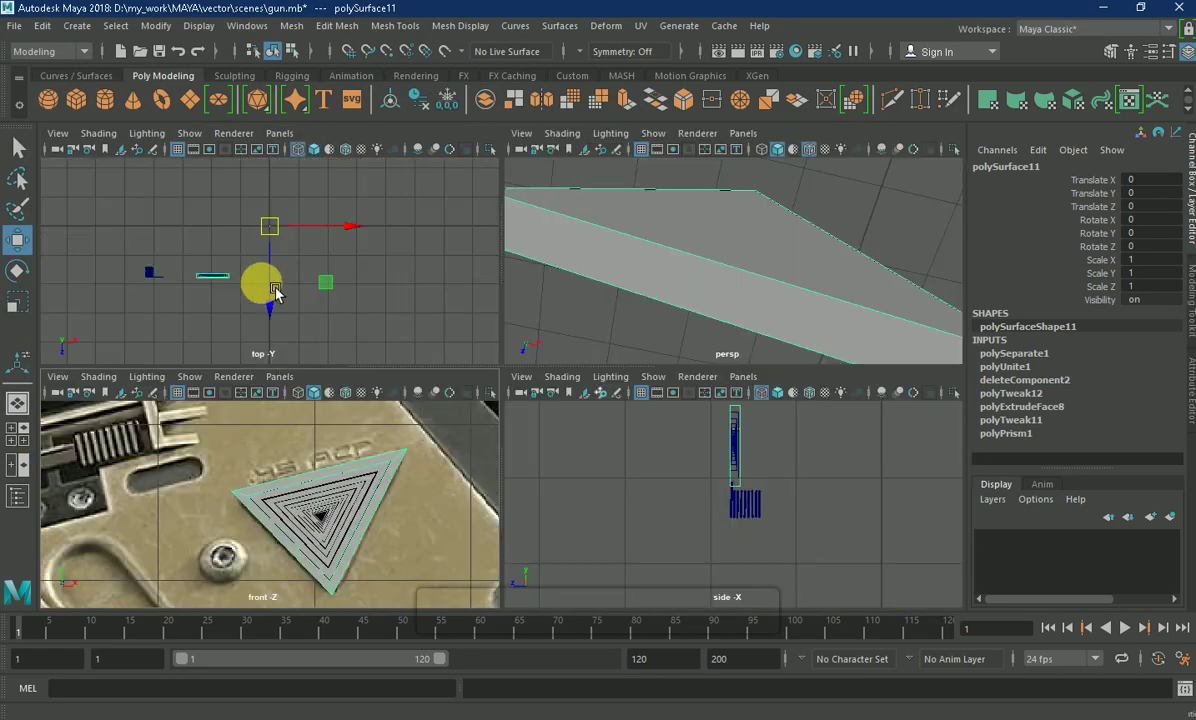
pyautogui.click(259, 283)
pyautogui.press('space')
pyautogui.scroll(-3, 310, 390)
pyautogui.scroll(3, 577, 477)
pyautogui.moveTo(577, 480); pyautogui.dragTo(569, 485)
# - Pick out the nested triangle ring pieces in the top view, ending on the inner ring
pyautogui.click(307, 408)
pyautogui.moveTo(307, 408); pyautogui.dragTo(509, 427)
pyautogui.moveTo(300, 367); pyautogui.dragTo(560, 405)
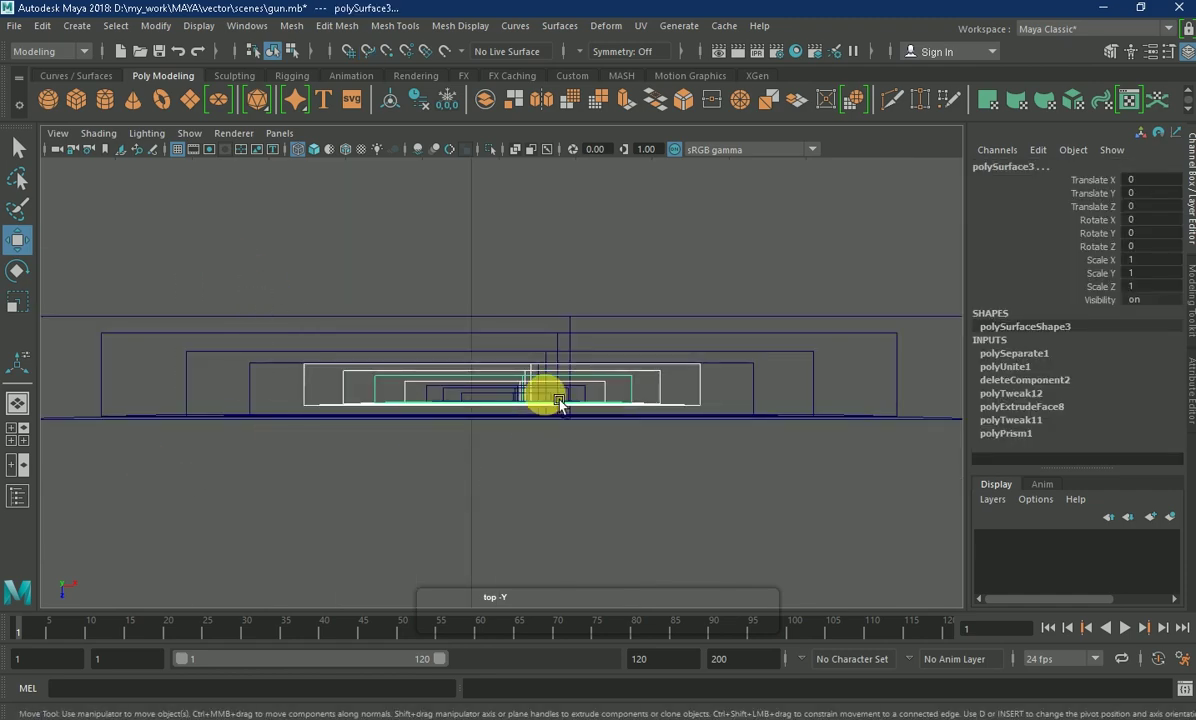
pyautogui.moveTo(413, 415)
pyautogui.keyDown('alt'); pyautogui.mouseDown()
pyautogui.moveTo(534, 395)
pyautogui.moveTo(505, 278)
pyautogui.moveTo(331, 302)
pyautogui.moveTo(469, 415)
pyautogui.moveTo(505, 470)
pyautogui.mouseUp(); pyautogui.keyUp('alt')
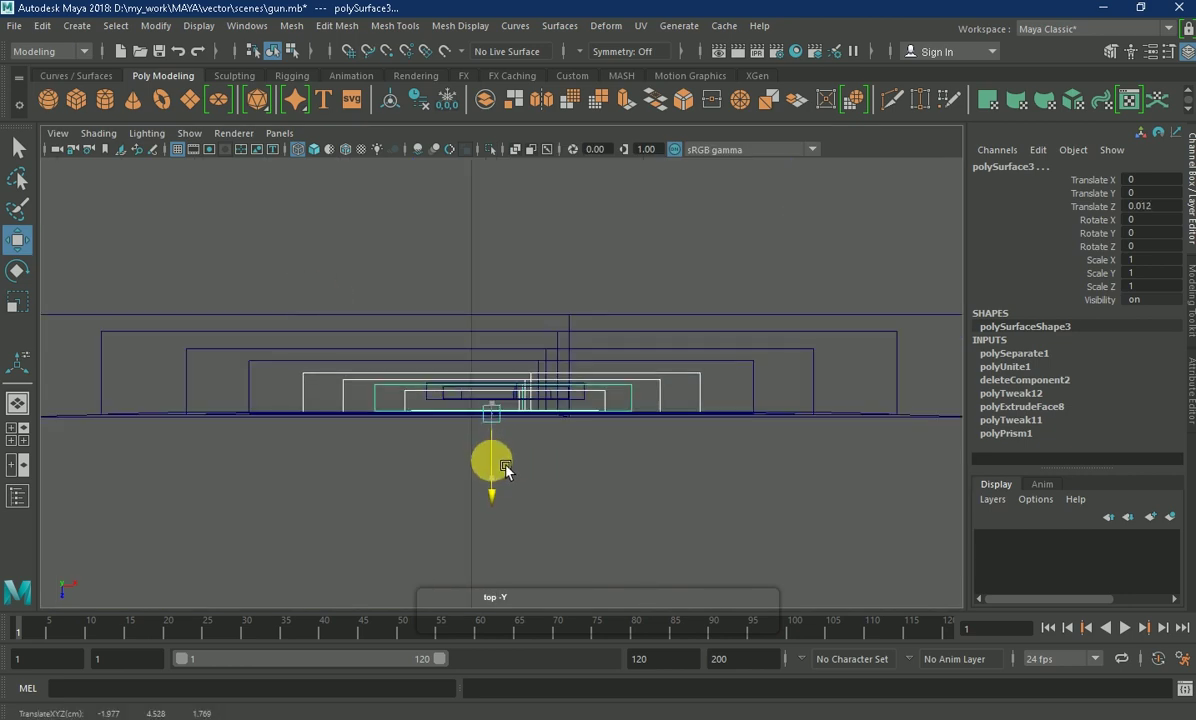
pyautogui.click(77, 395)
pyautogui.click(257, 406)
pyautogui.click(328, 406)
# - Stagger three rings forward in Z, one to 0.013 and one nearly flush with the plate
pyautogui.moveTo(565, 468); pyautogui.dragTo(581, 474)
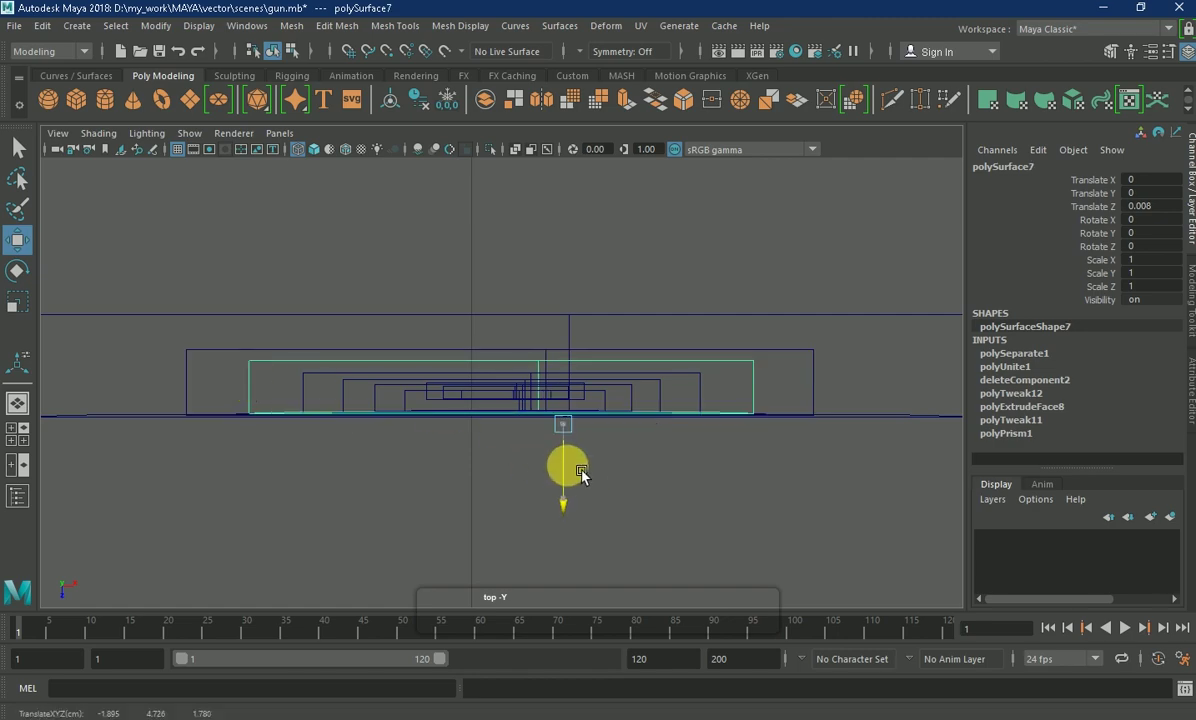
pyautogui.click(308, 410)
pyautogui.moveTo(491, 455); pyautogui.dragTo(505, 467)
pyautogui.click(452, 420)
pyautogui.moveTo(400, 475); pyautogui.dragTo(400, 488)
pyautogui.press('space')
pyautogui.press('space')
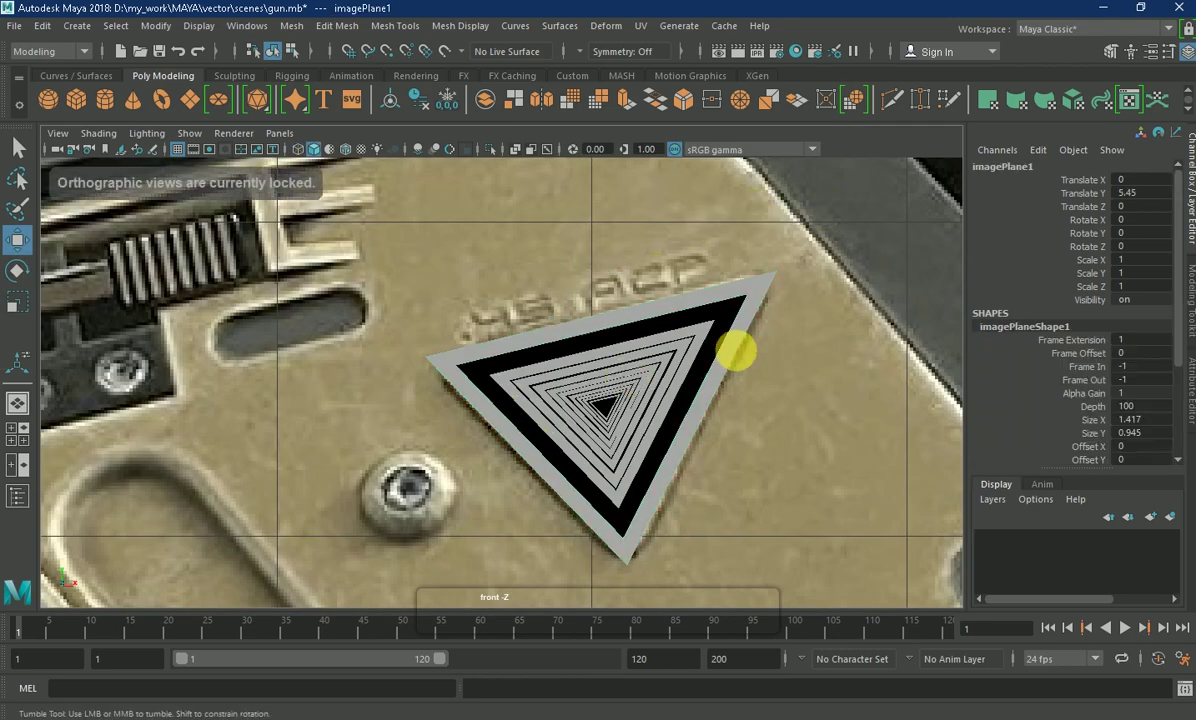
pyautogui.press('space')
pyautogui.press('space')
pyautogui.moveTo(666, 403)
pyautogui.keyDown('alt'); pyautogui.mouseDown()
pyautogui.moveTo(862, 207)
pyautogui.moveTo(838, 205)
pyautogui.moveTo(836, 312)
pyautogui.moveTo(790, 275)
pyautogui.moveTo(630, 395)
pyautogui.moveTo(488, 387)
pyautogui.moveTo(426, 450)
pyautogui.mouseUp(); pyautogui.keyUp('alt')
pyautogui.scroll(5, 488, 387)
pyautogui.click(454, 381)
pyautogui.click(427, 400)
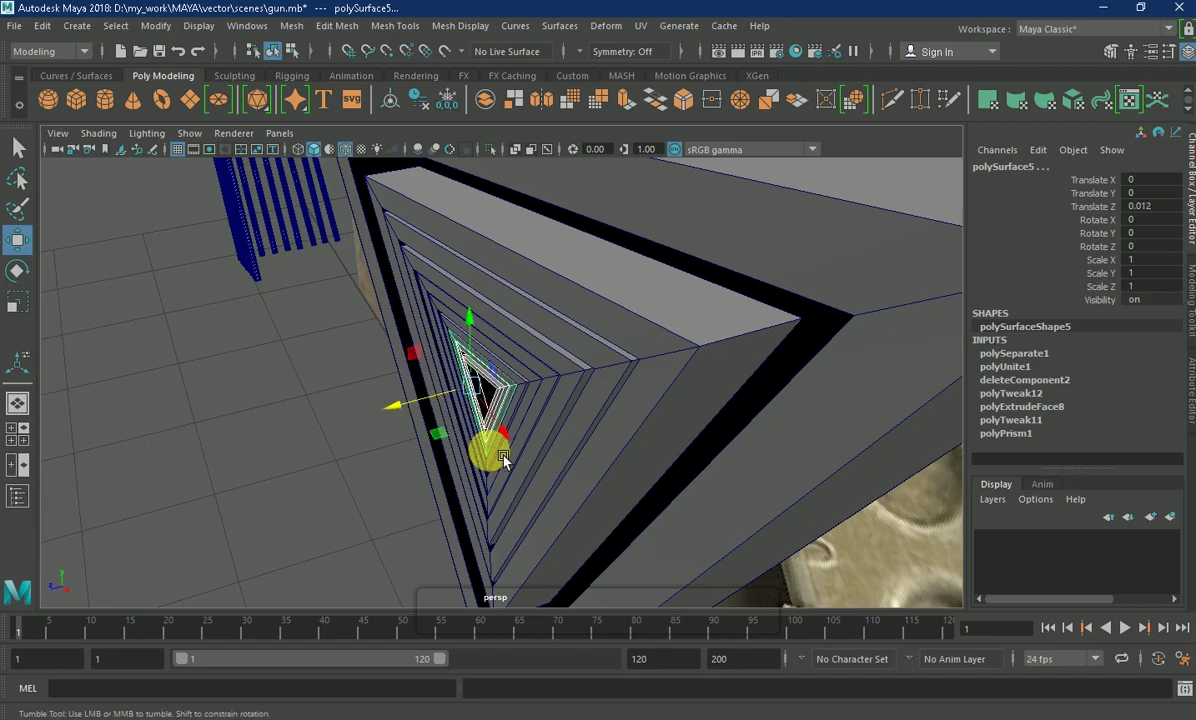
pyautogui.scroll(3, 492, 435)
pyautogui.moveTo(496, 416)
pyautogui.keyDown('alt'); pyautogui.mouseDown()
pyautogui.moveTo(362, 396)
pyautogui.moveTo(582, 334)
pyautogui.moveTo(649, 288)
pyautogui.moveTo(617, 328)
pyautogui.moveTo(519, 343)
pyautogui.mouseUp(); pyautogui.keyUp('alt')
pyautogui.scroll(-5, 362, 396)
# - Duplicate the triangle logo and scale it down to match the engraving in the front view
pyautogui.hotkey('ctrl', 'd')
pyautogui.press('r')
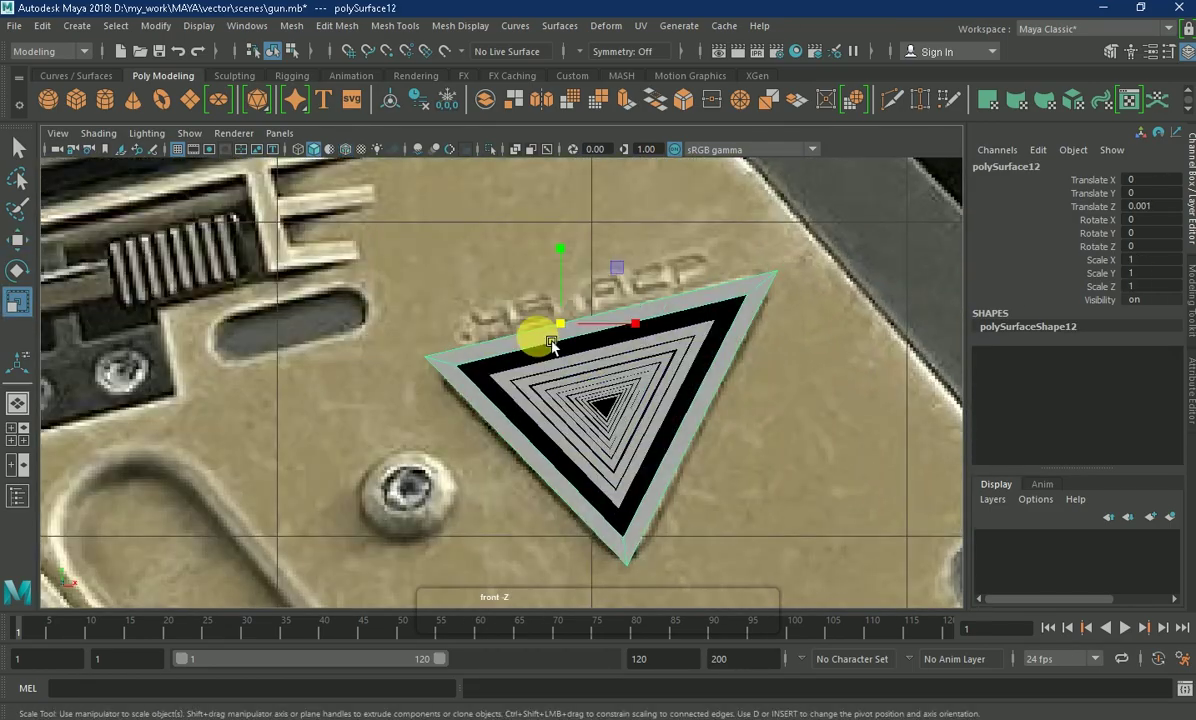
pyautogui.moveTo(594, 341)
pyautogui.mouseDown()
pyautogui.moveTo(622, 418)
pyautogui.moveTo(566, 392)
pyautogui.mouseUp()
pyautogui.press('space')
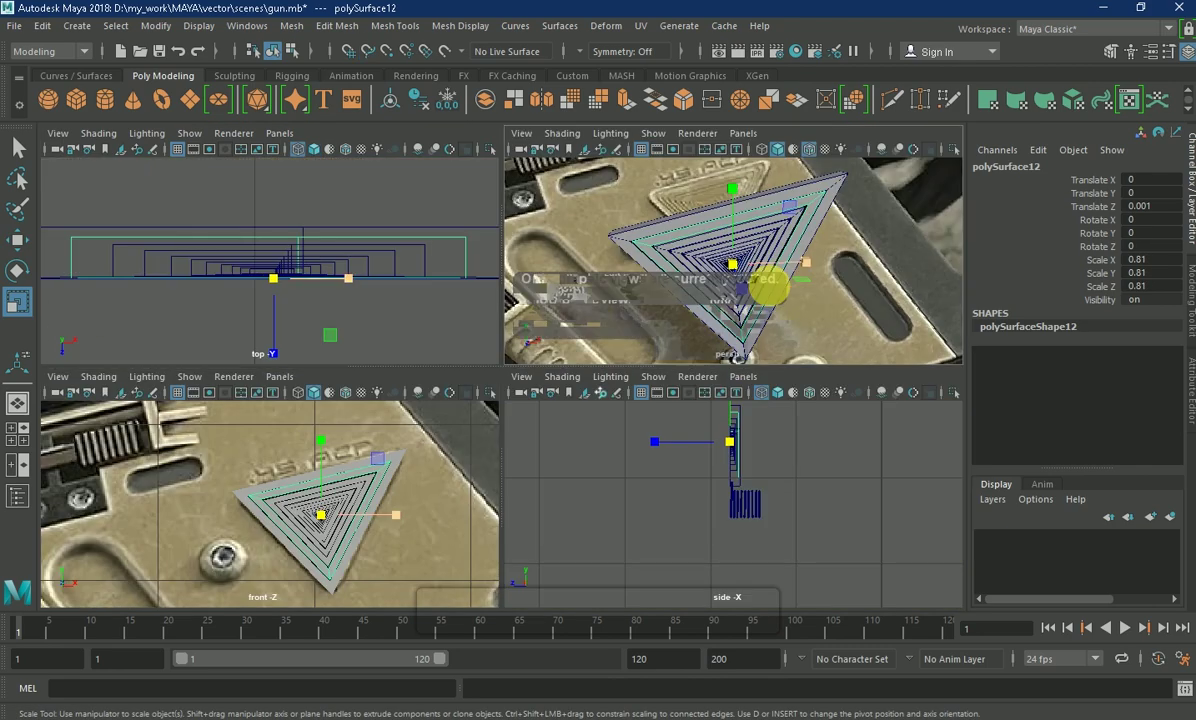
pyautogui.press('space')
# - In the perspective view, select the logo's outer and inner triangle ring pieces
pyautogui.moveTo(641, 326)
pyautogui.keyDown('alt'); pyautogui.mouseDown()
pyautogui.moveTo(414, 355)
pyautogui.moveTo(410, 393)
pyautogui.mouseUp(); pyautogui.keyUp('alt')
pyautogui.click(414, 357)
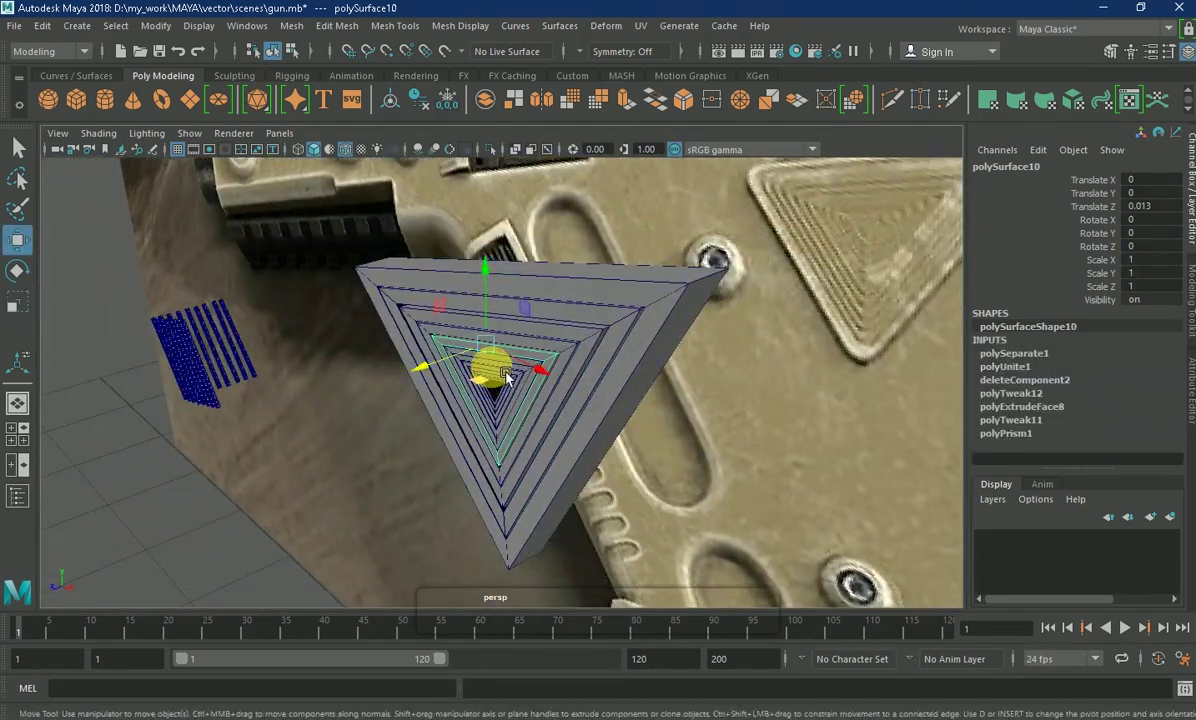
pyautogui.click(533, 407)
pyautogui.scroll(4, 483, 393)
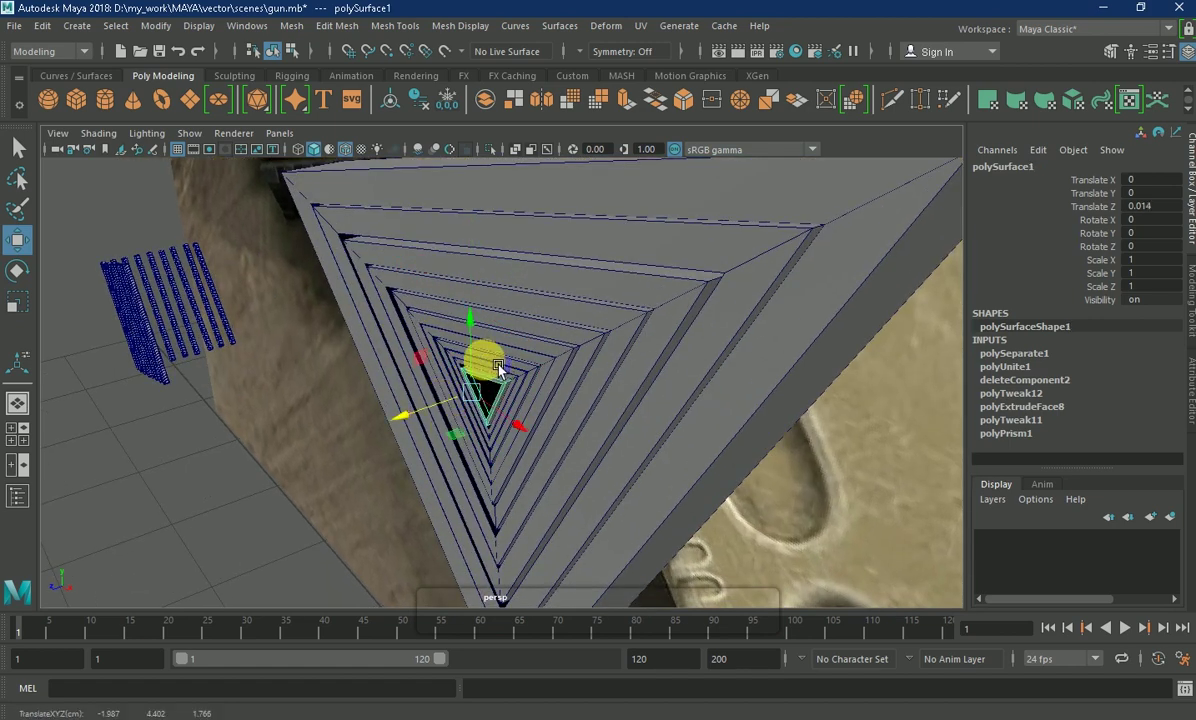
pyautogui.click(461, 400)
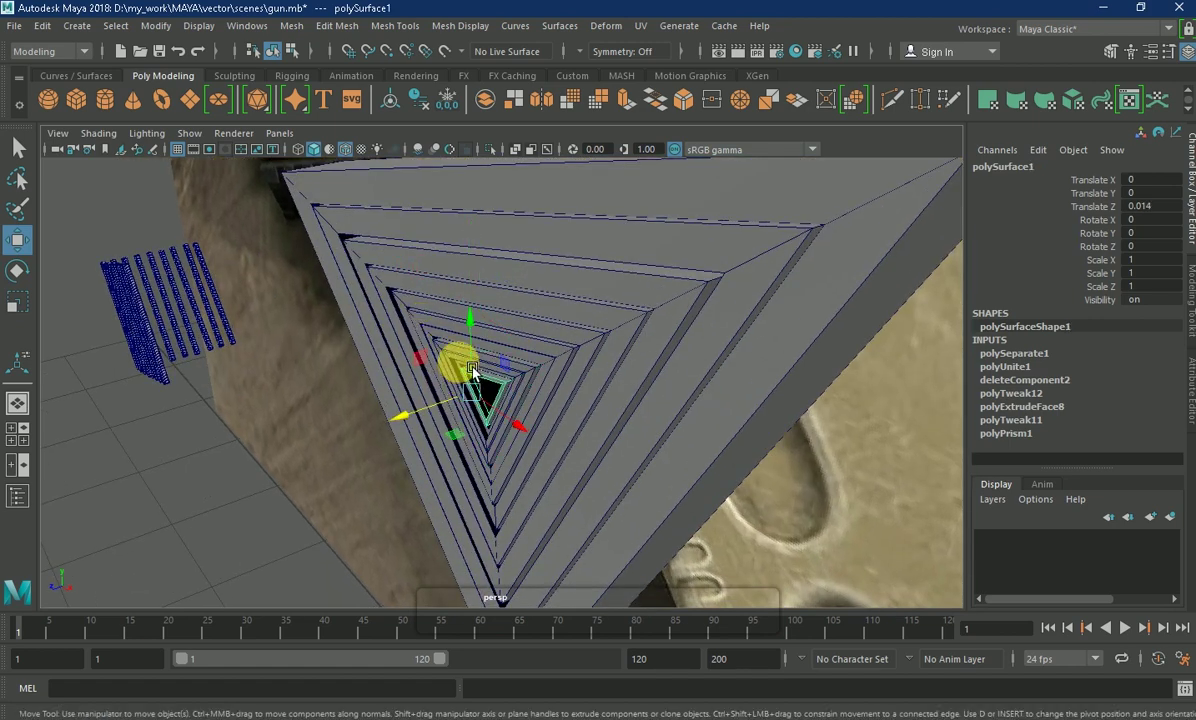
pyautogui.moveTo(512, 430)
pyautogui.keyDown('alt'); pyautogui.mouseDown()
pyautogui.moveTo(490, 400)
pyautogui.moveTo(481, 448)
pyautogui.mouseUp(); pyautogui.keyUp('alt')
pyautogui.click(481, 392)
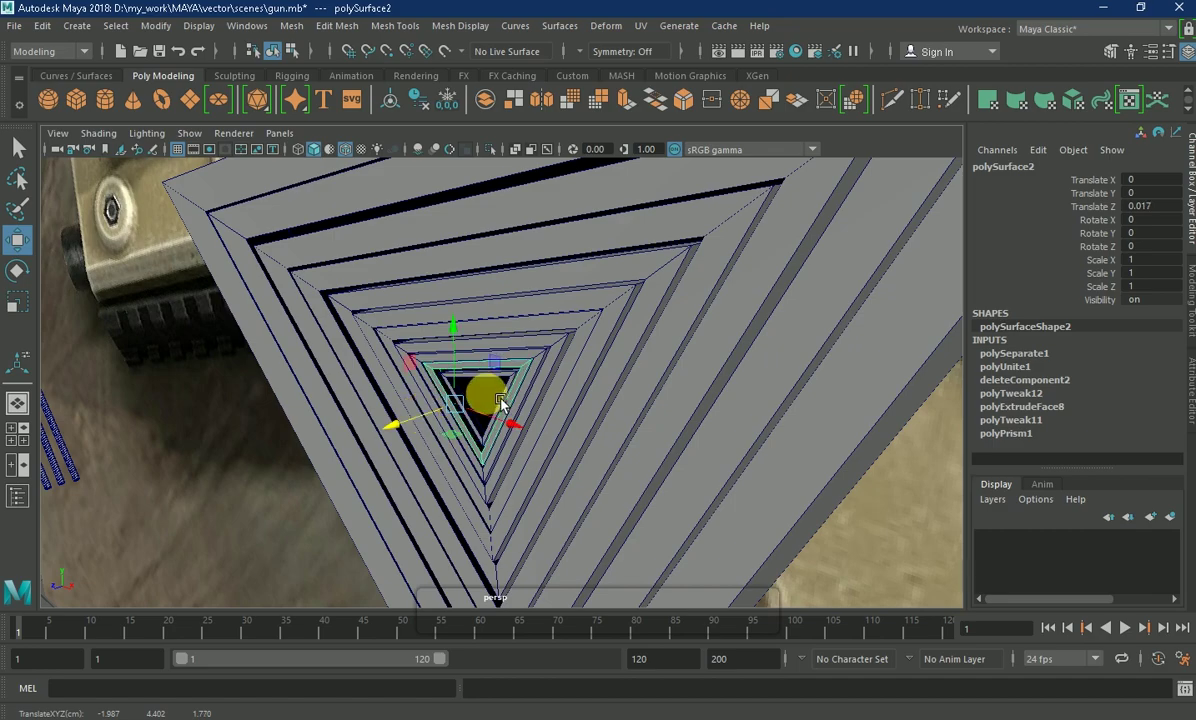
pyautogui.moveTo(516, 396)
pyautogui.keyDown('alt'); pyautogui.mouseDown()
pyautogui.moveTo(497, 408)
pyautogui.moveTo(777, 459)
pyautogui.moveTo(400, 461)
pyautogui.moveTo(363, 490)
pyautogui.moveTo(395, 454)
pyautogui.moveTo(480, 414)
pyautogui.moveTo(355, 427)
pyautogui.mouseUp(); pyautogui.keyUp('alt')
pyautogui.click(363, 490)
# - In the side view, shift a triangle piece in depth and reselect the triangle logo
pyautogui.press('space')
pyautogui.press('space')
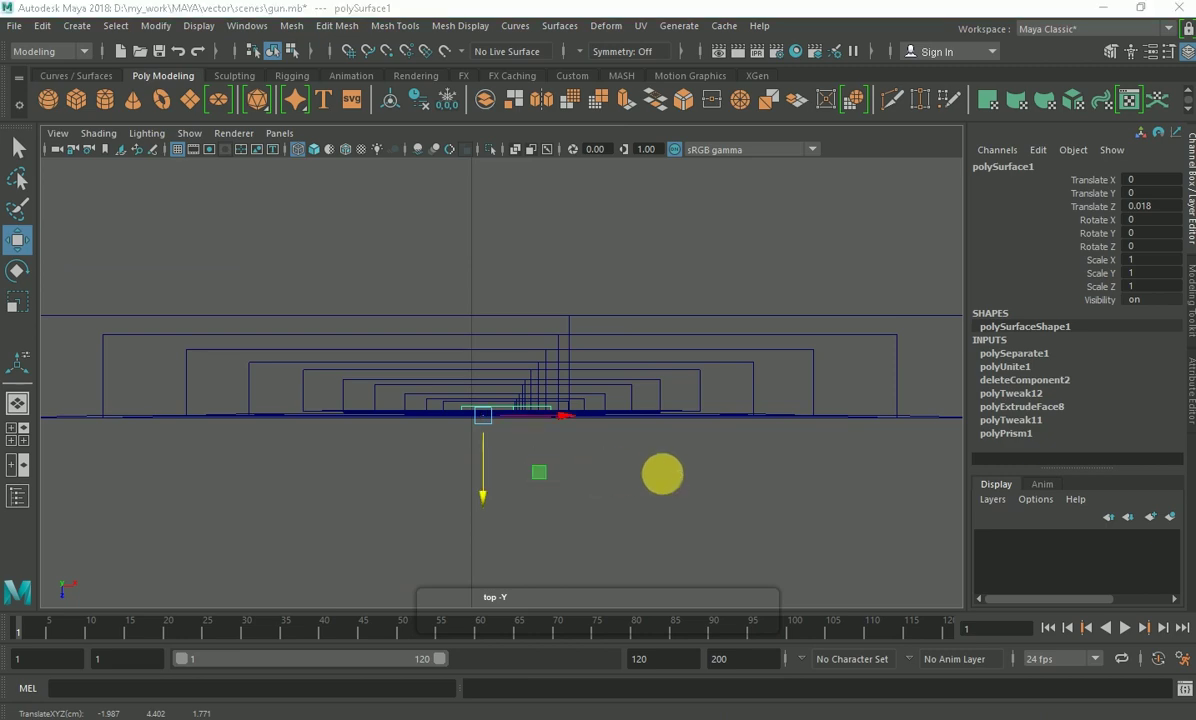
pyautogui.press('space')
pyautogui.moveTo(566, 298)
pyautogui.keyDown('alt'); pyautogui.mouseDown(button='right')
pyautogui.moveTo(605, 360)
pyautogui.moveTo(542, 315)
pyautogui.moveTo(575, 315)
pyautogui.mouseUp(button='right'); pyautogui.keyUp('alt')
pyautogui.rightClick(533, 292)
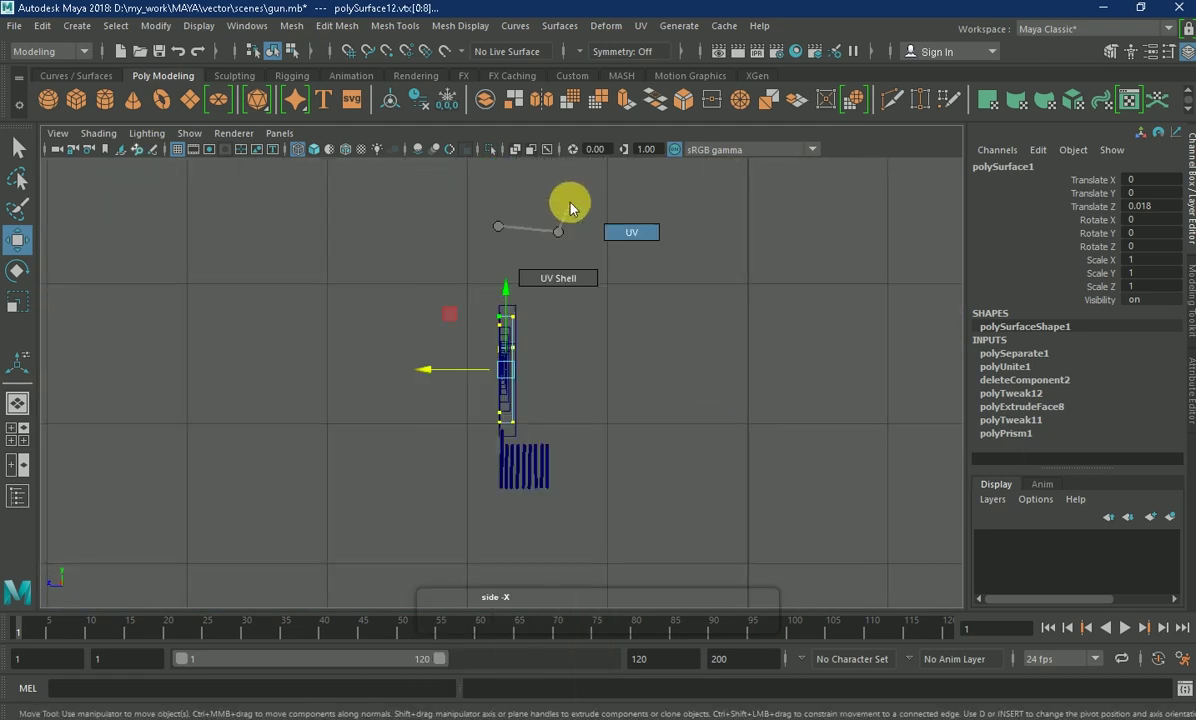
pyautogui.click(588, 297)
pyautogui.keyDown('alt'); pyautogui.keyDown('shift'); pyautogui.moveTo(588, 297); pyautogui.dragTo(578, 350); pyautogui.keyUp('shift'); pyautogui.keyUp('alt')
pyautogui.keyDown('alt'); pyautogui.moveTo(578, 350); pyautogui.dragTo(715, 427, button='right'); pyautogui.keyUp('alt')
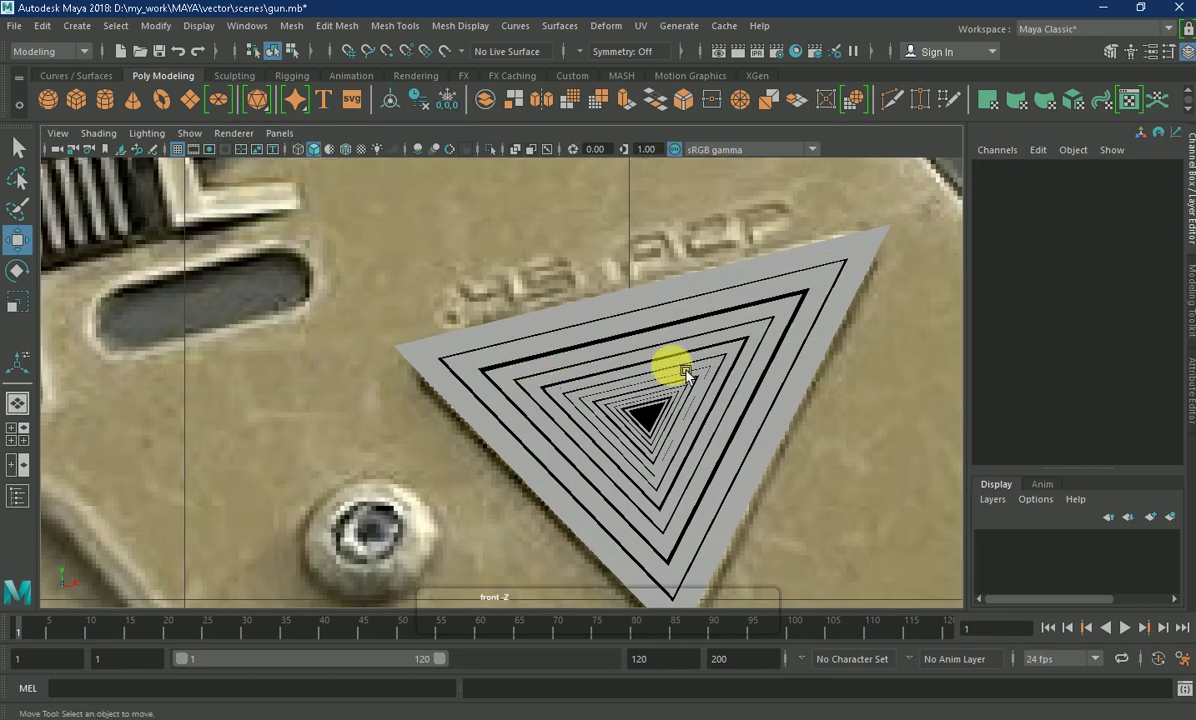
pyautogui.click(648, 360)
# - Nudge the logo pieces in depth, unhide the plate, and move the outer triangle slightly outward
pyautogui.press('space')
pyautogui.moveTo(266, 312); pyautogui.dragTo(280, 318)
pyautogui.press('space')
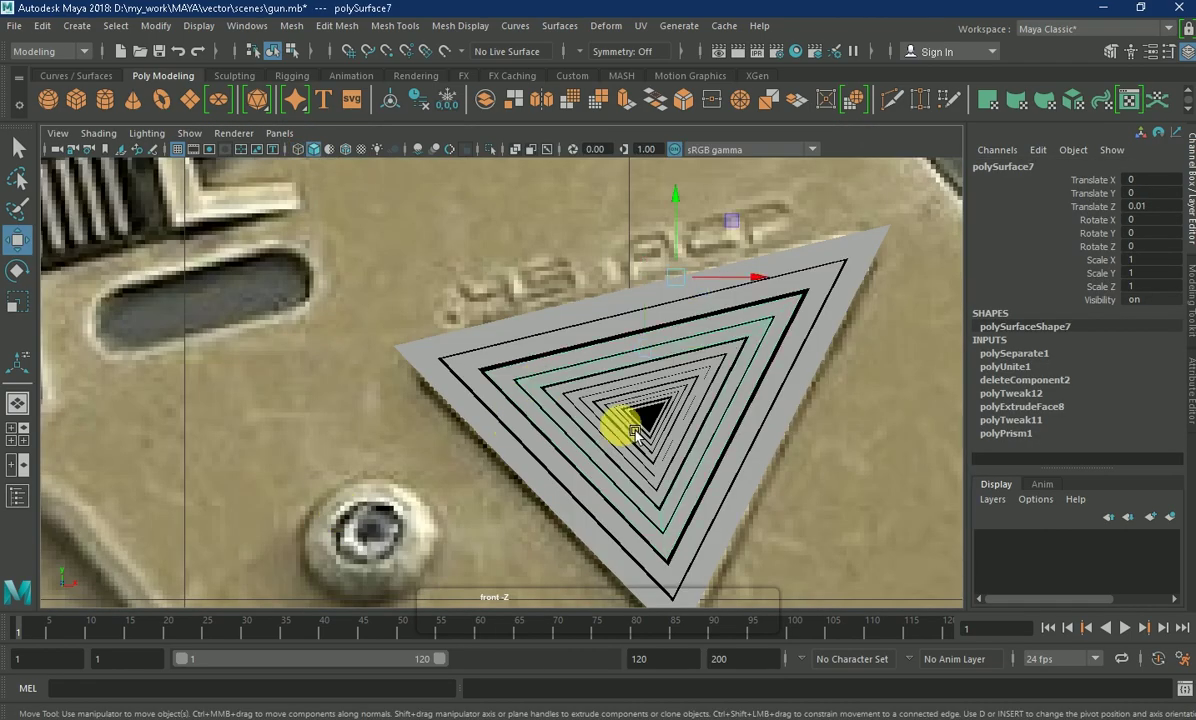
pyautogui.press('a')
pyautogui.click(815, 325)
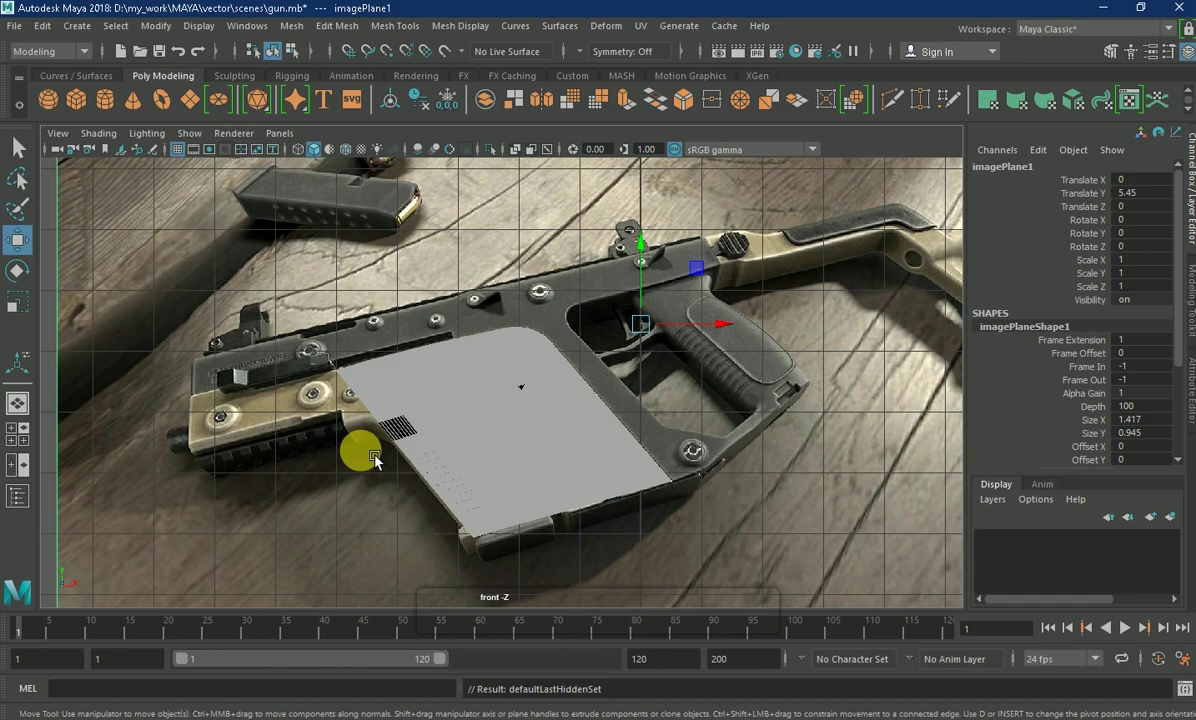
pyautogui.press('space')
pyautogui.press('space')
pyautogui.click(560, 326)
pyautogui.scroll(3, 560, 330)
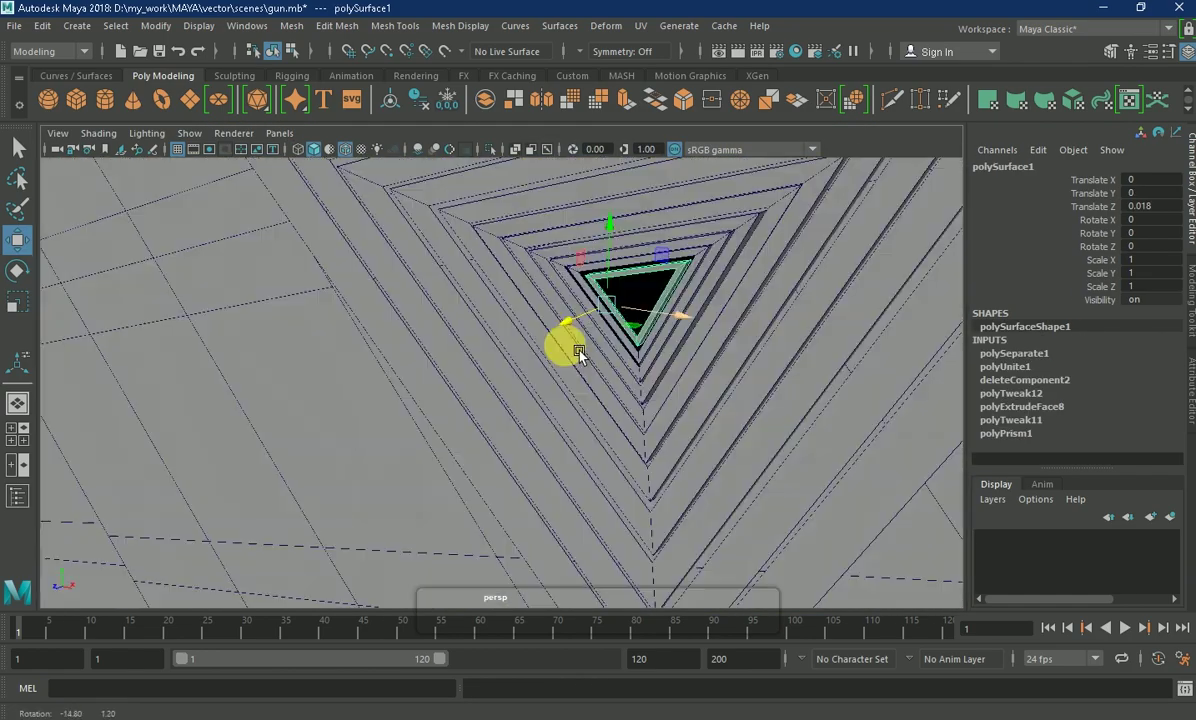
pyautogui.scroll(2, 675, 299)
pyautogui.moveTo(675, 299); pyautogui.dragTo(654, 302)
# - Select the border edges of the inner triangle hole, checking them in wireframe
pyautogui.press('f')
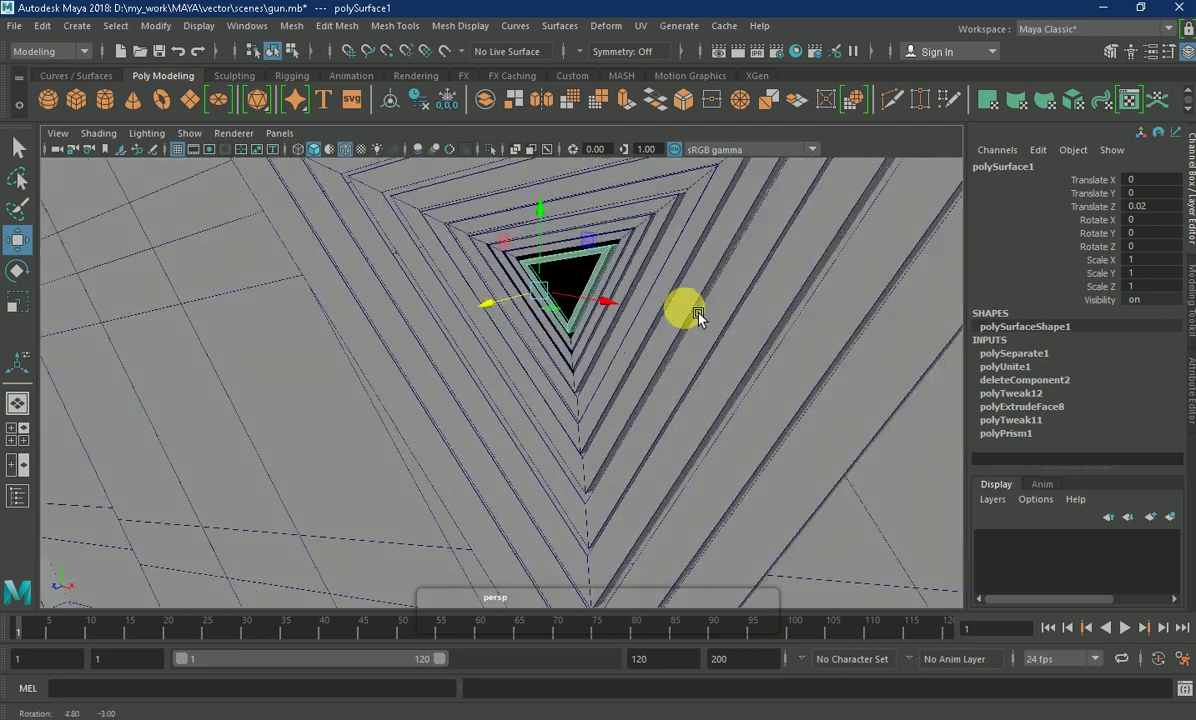
pyautogui.scroll(3, 620, 330)
pyautogui.moveTo(470, 228); pyautogui.dragTo(470, 181, button='right')
pyautogui.scroll(5, 480, 370)
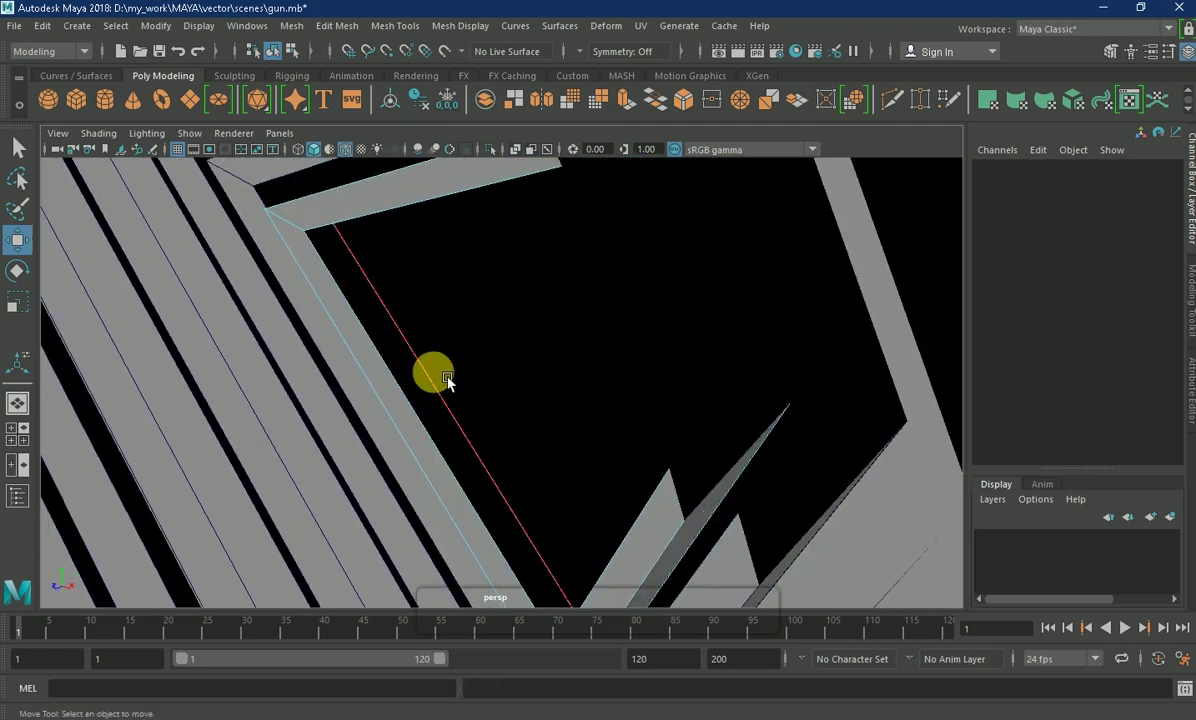
pyautogui.click(440, 379)
pyautogui.scroll(-8, 673, 395)
pyautogui.scroll(5, 715, 440)
pyautogui.scroll(3, 720, 450)
pyautogui.press('4')
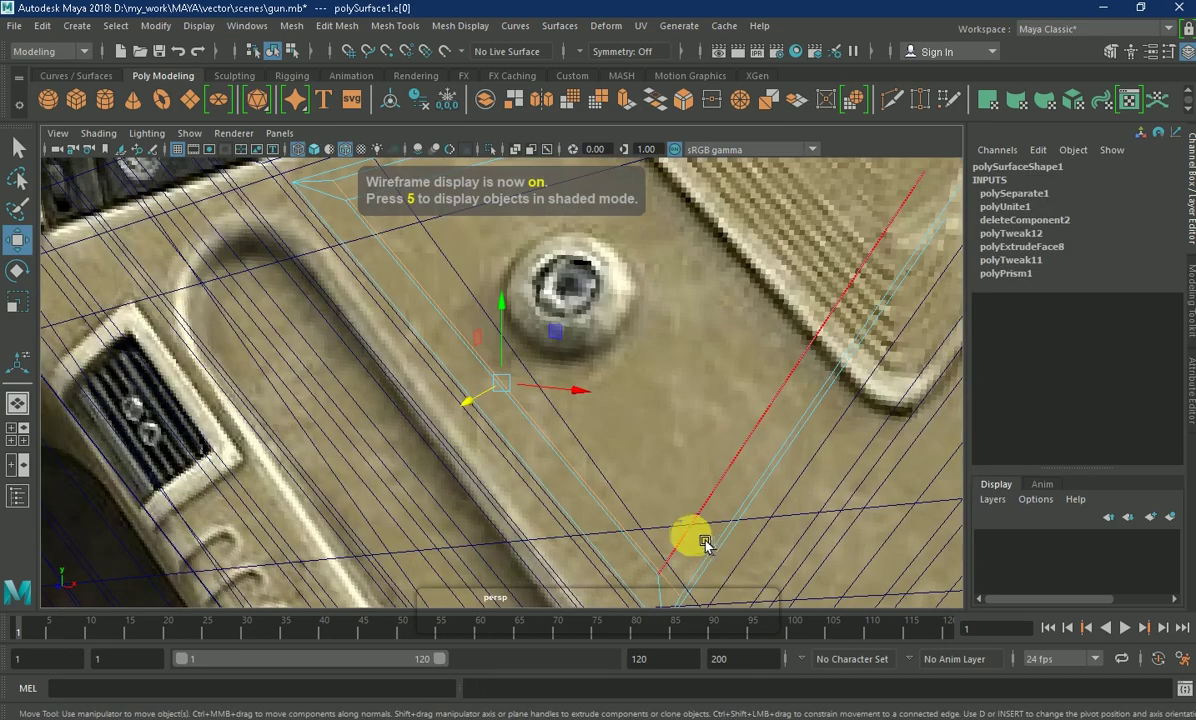
pyautogui.press('5')
pyautogui.keyDown('alt'); pyautogui.moveTo(707, 502); pyautogui.dragTo(815, 315); pyautogui.keyUp('alt')
pyautogui.scroll(3, 700, 260)
# - Complete the hole's border edge selection and fill the inner triangle hole
pyautogui.keyDown('shift'); pyautogui.click(502, 190); pyautogui.keyUp('shift')
pyautogui.keyDown('alt'); pyautogui.moveTo(502, 190); pyautogui.dragTo(494, 328); pyautogui.keyUp('alt')
pyautogui.scroll(3, 740, 262)
pyautogui.keyDown('shift'); pyautogui.moveTo(668, 280); pyautogui.dragTo(734, 470, button='right'); pyautogui.keyUp('shift')
pyautogui.scroll(3, 634, 497)
# - Undo the hole fill, select the reference photo plane, and return to the four-view layout
pyautogui.hotkey('ctrl', 'z')
pyautogui.press('4')
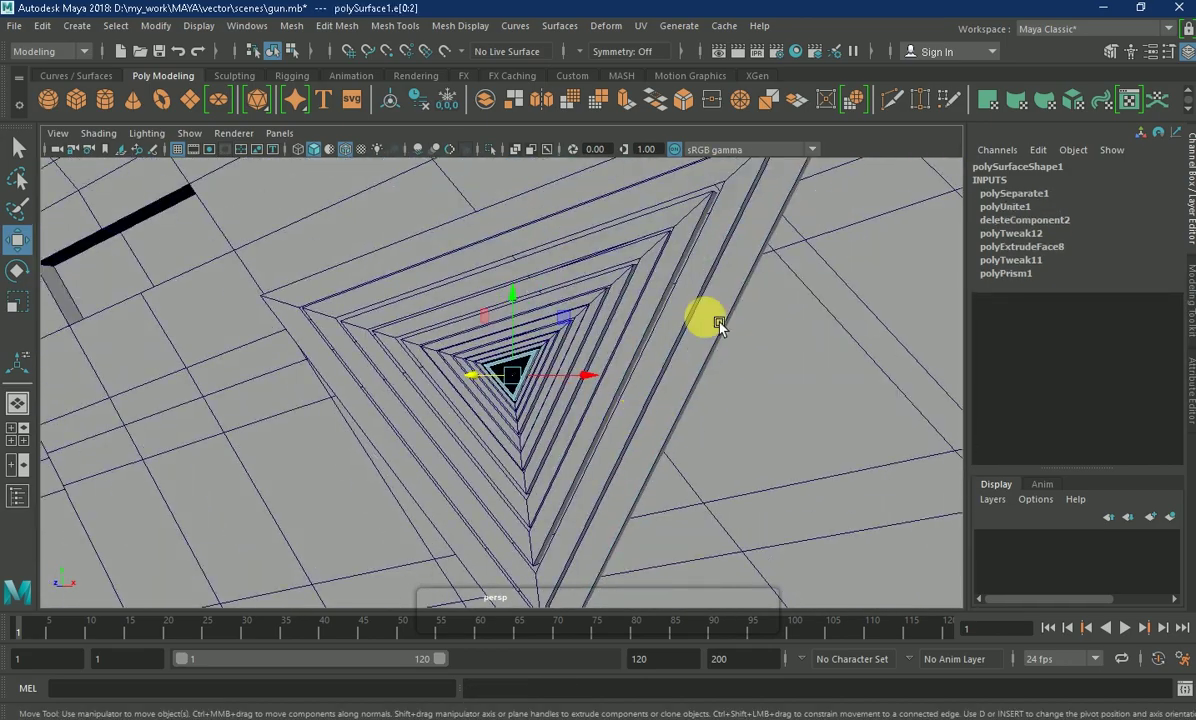
pyautogui.scroll(5, 581, 373)
pyautogui.scroll(-5, 592, 368)
pyautogui.click(671, 281)
pyautogui.scroll(3, 435, 328)
pyautogui.scroll(-5, 711, 469)
pyautogui.press('space')
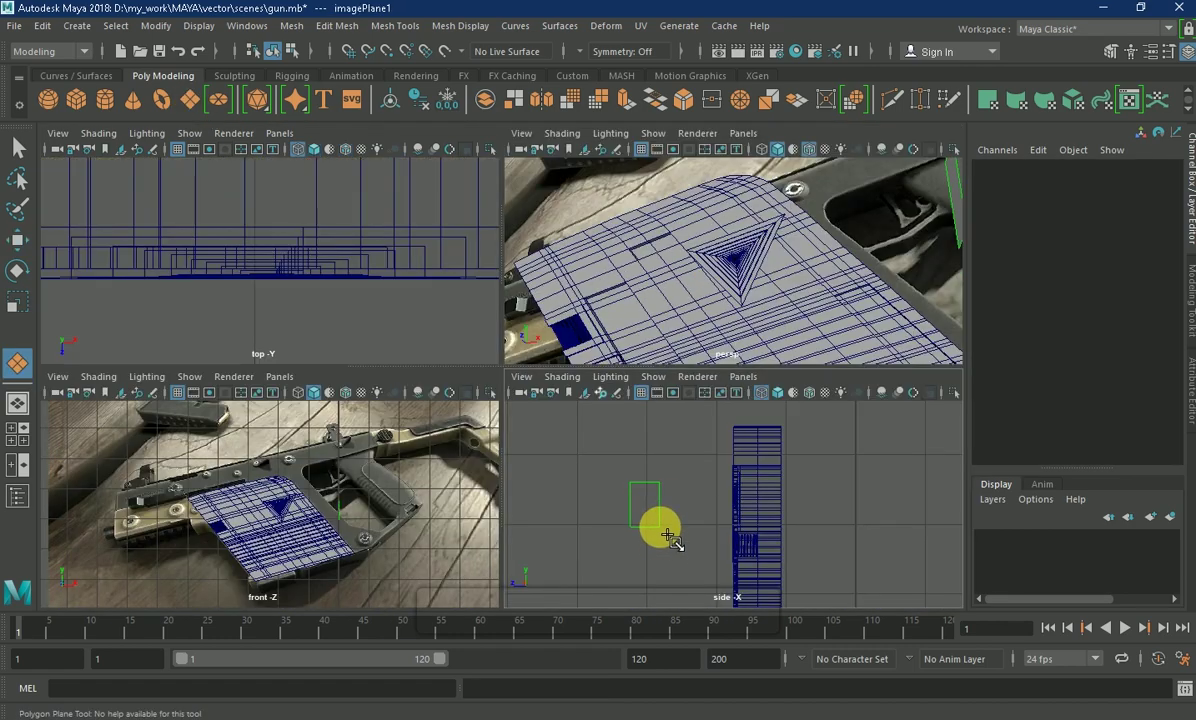
# - Draw pPlane1 in the side view and rotate it 90° around Y
pyautogui.moveTo(667, 514); pyautogui.dragTo(729, 540)
pyautogui.press('f')
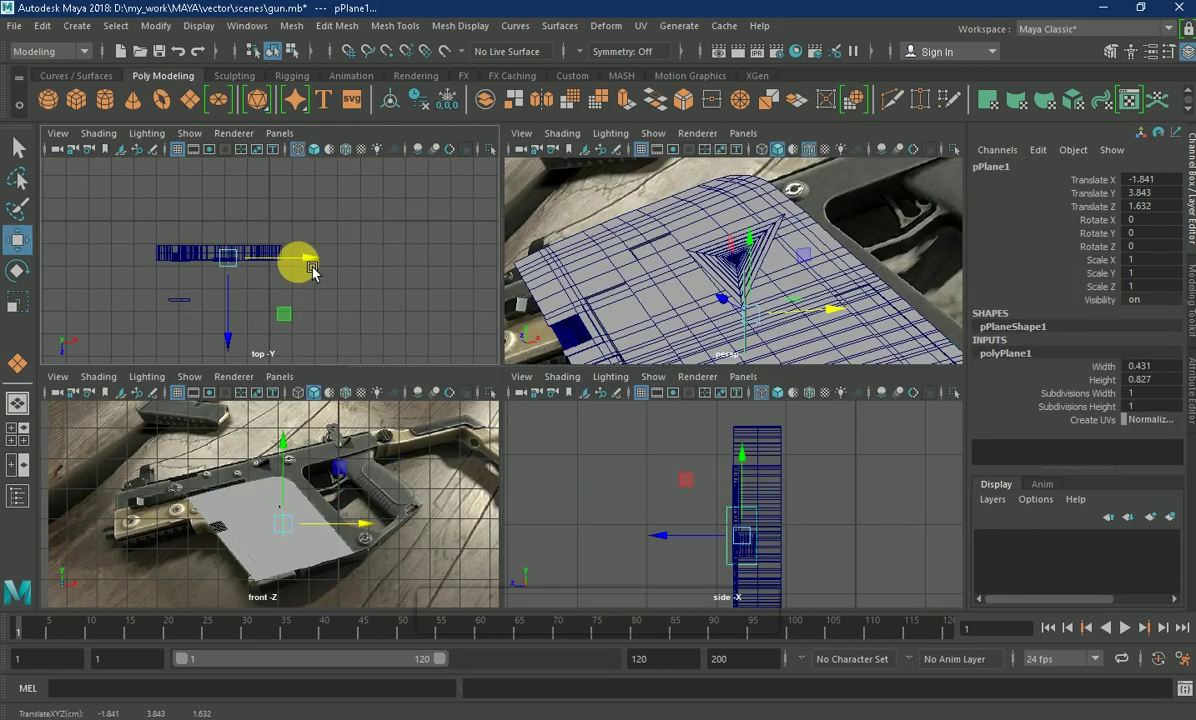
pyautogui.scroll(4, 312, 272)
pyautogui.press('e')
pyautogui.moveTo(307, 293)
pyautogui.mouseDown()
pyautogui.moveTo(350, 288)
pyautogui.moveTo(350, 272)
pyautogui.mouseUp()
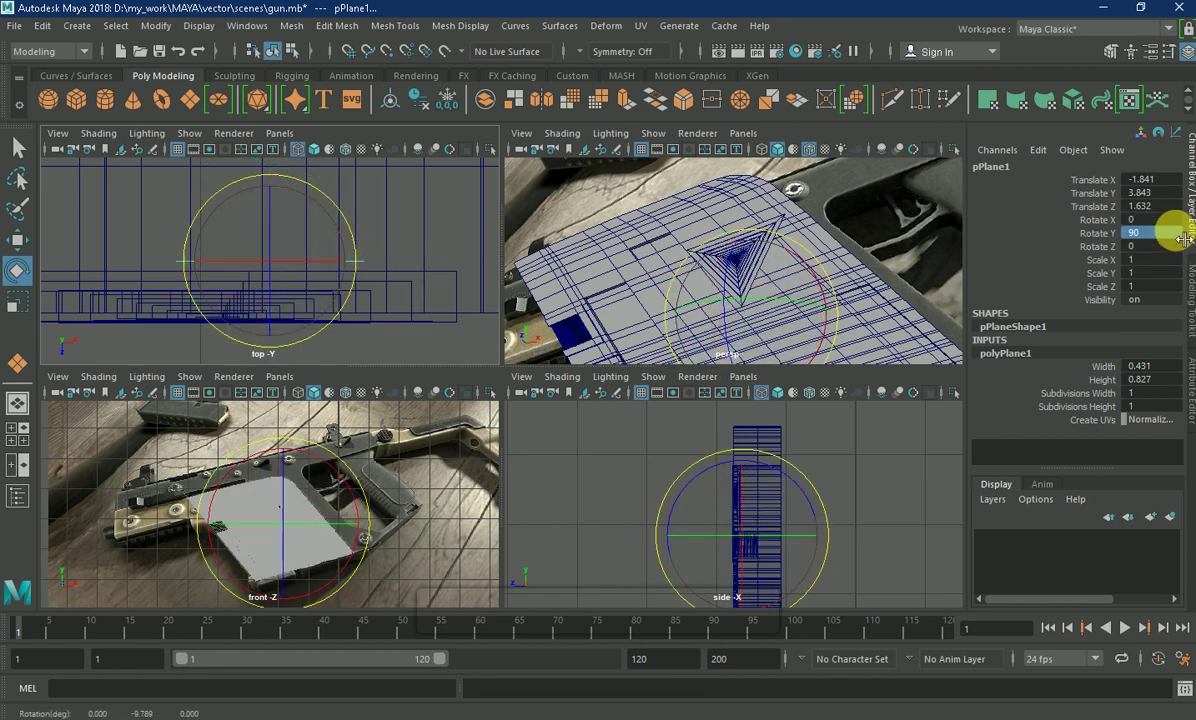
pyautogui.press('space')
pyautogui.press('space')
# - Move the plane across the top and side views and raise it over the triangle logo
pyautogui.click(17, 240)
pyautogui.moveTo(265, 350); pyautogui.dragTo(297, 325)
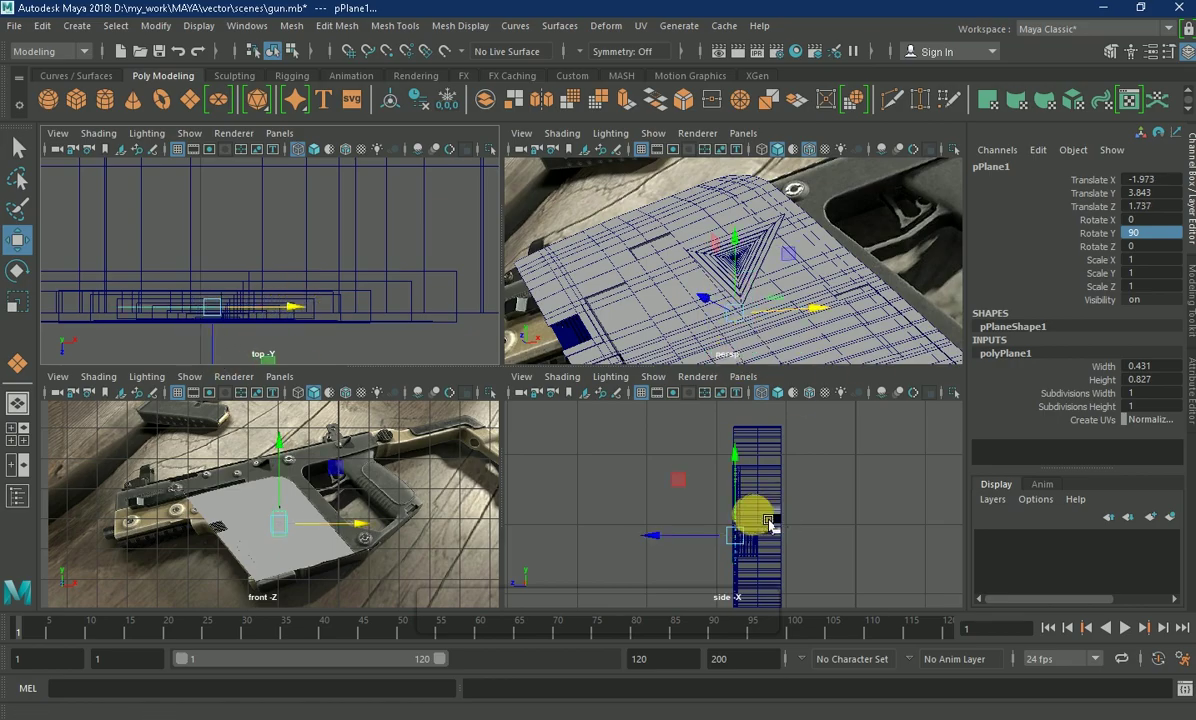
pyautogui.moveTo(768, 523); pyautogui.dragTo(684, 545)
pyautogui.press('space')
pyautogui.moveTo(760, 323)
pyautogui.keyDown('alt'); pyautogui.mouseDown()
pyautogui.moveTo(520, 340)
pyautogui.moveTo(525, 310)
pyautogui.moveTo(525, 332)
pyautogui.mouseUp(); pyautogui.keyUp('alt')
pyautogui.press('space')
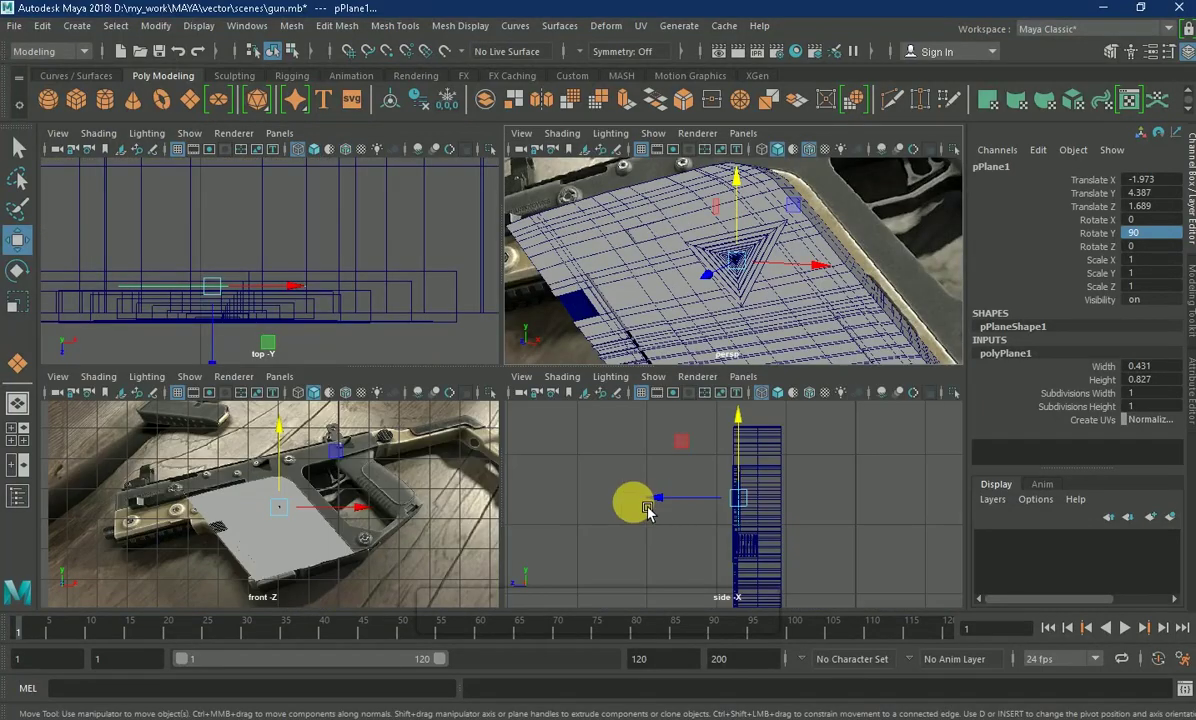
# - Select the new plane in the front view with wireframe shown over the shaded model
pyautogui.click(294, 485)
pyautogui.press('space')
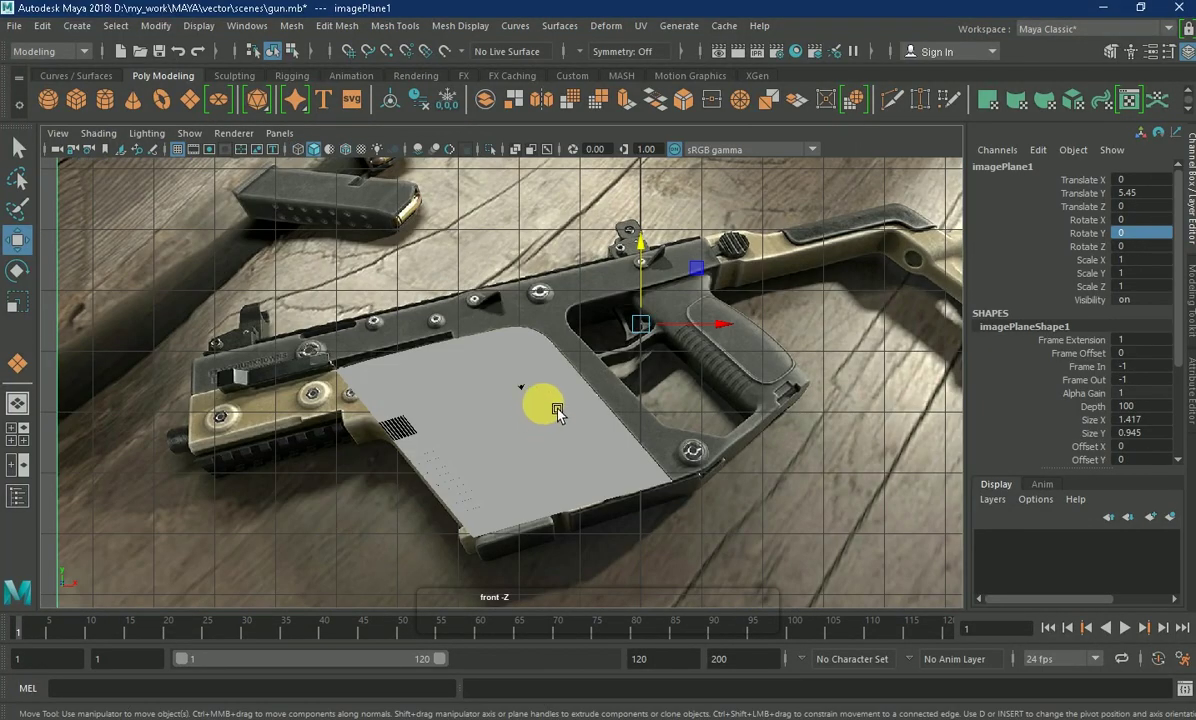
pyautogui.click(542, 400)
pyautogui.press('4')
pyautogui.scroll(4, 582, 447)
pyautogui.click(563, 455)
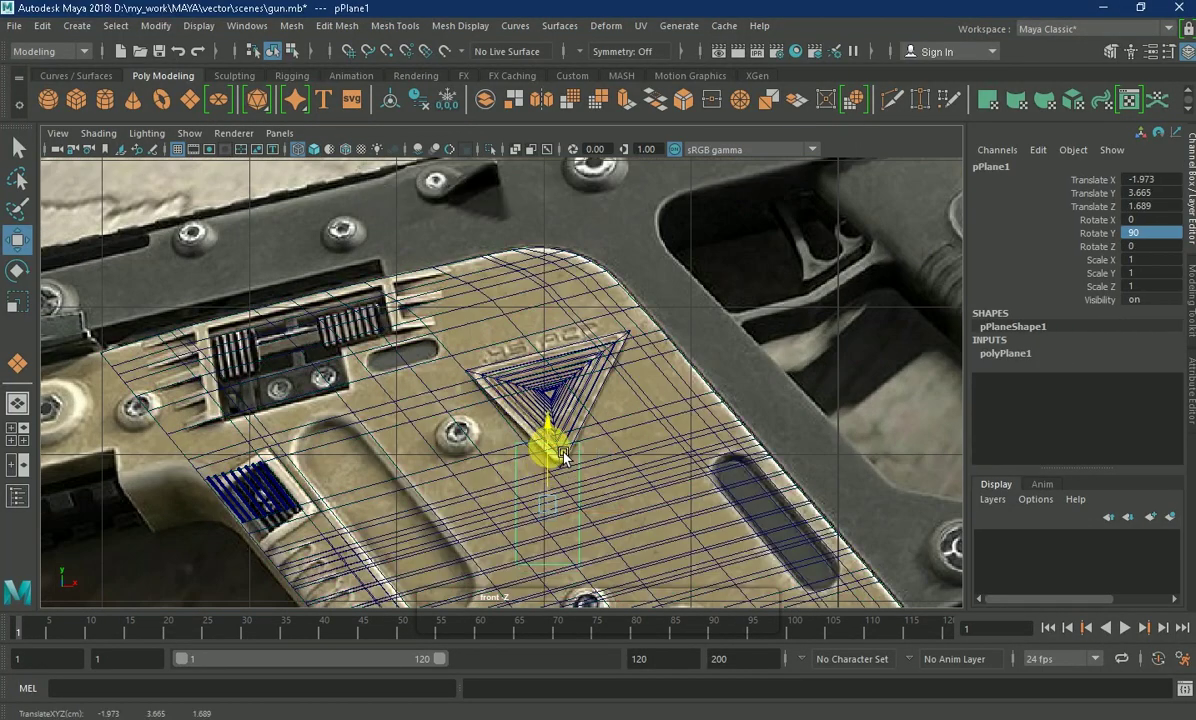
# - Tilt the plane to -38.8° in X and stretch it to 1.935 in Z
pyautogui.press('r')
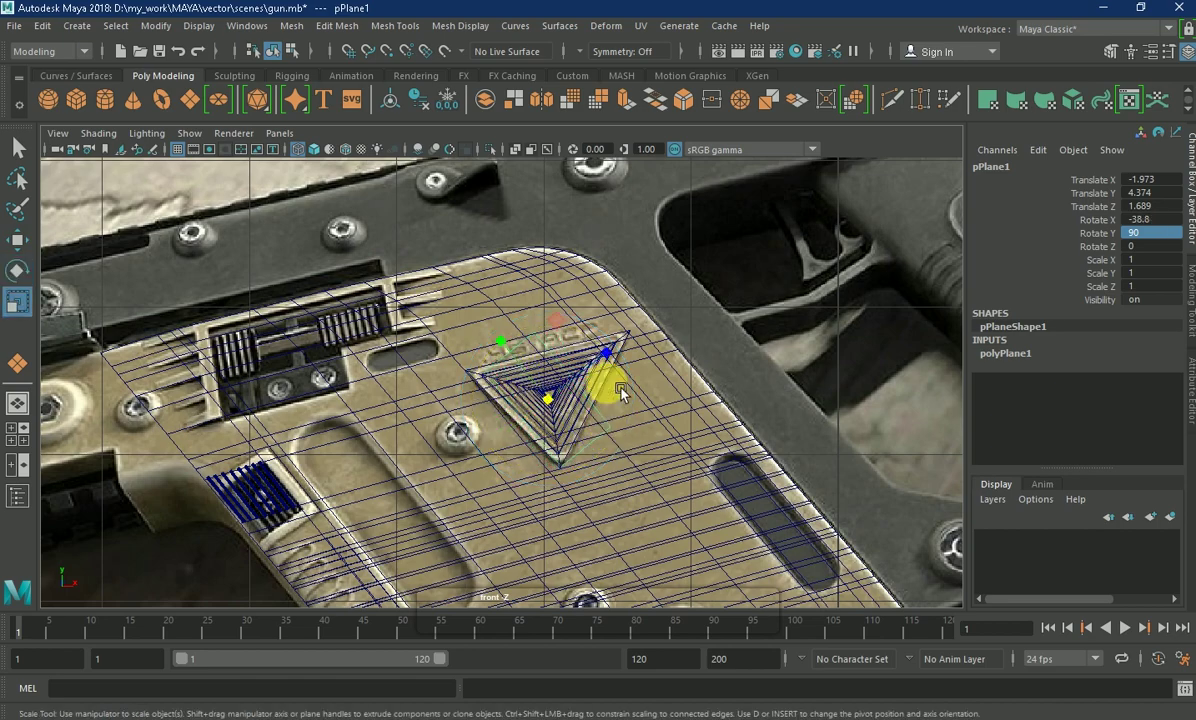
pyautogui.moveTo(608, 381); pyautogui.dragTo(632, 345)
pyautogui.press('w')
pyautogui.moveTo(560, 392); pyautogui.dragTo(547, 395)
pyautogui.press('space')
# - Reselect pPlane1 and nudge it outward so it sits over the triangle logo
pyautogui.press('space')
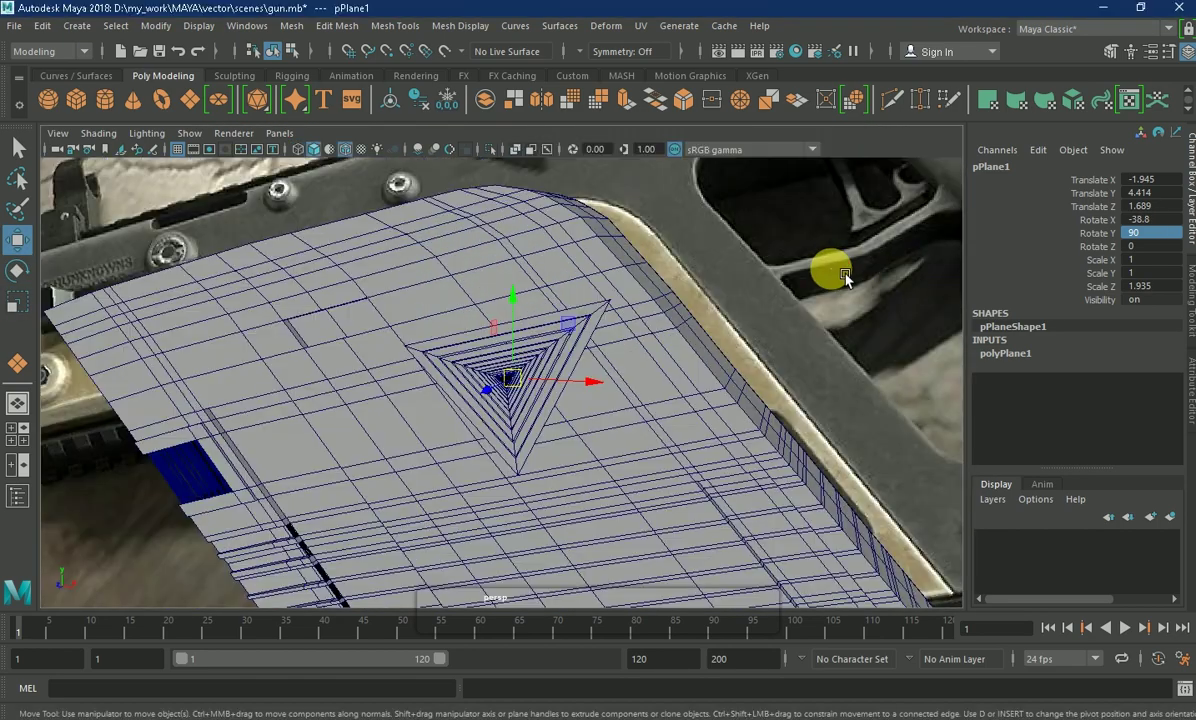
pyautogui.press('space')
pyautogui.click(315, 485)
pyautogui.press('space')
pyautogui.click(503, 433)
pyautogui.click(556, 362)
pyautogui.press('space')
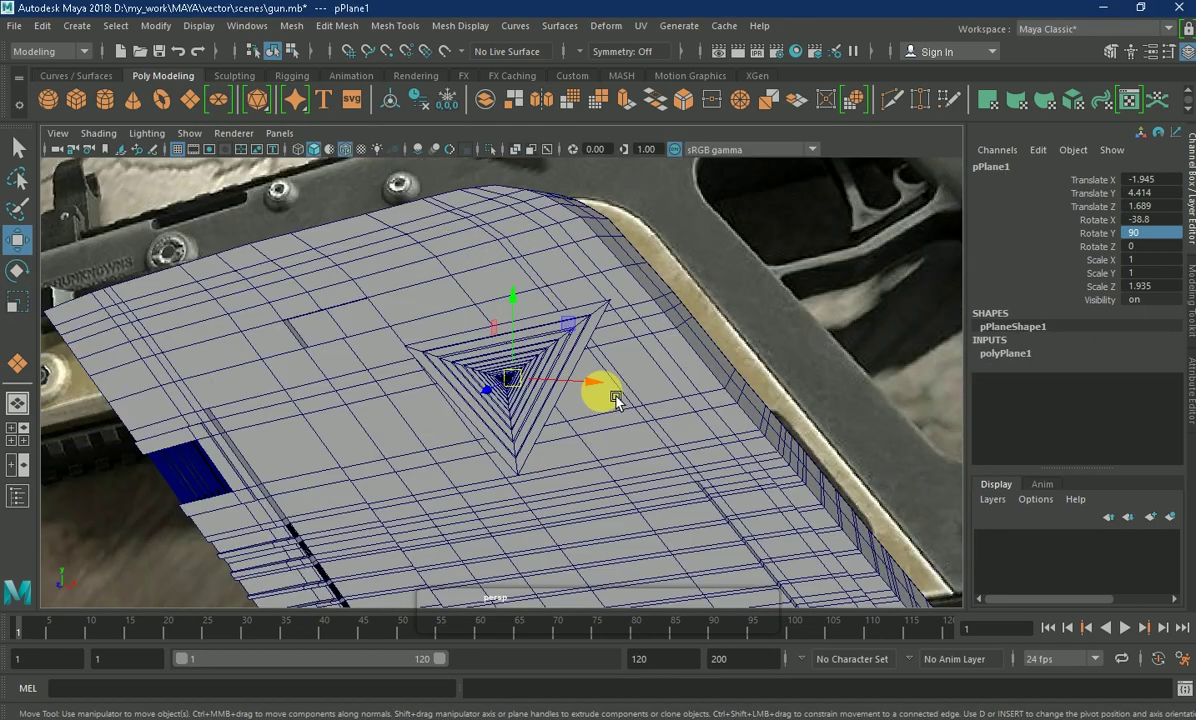
pyautogui.press('space')
pyautogui.moveTo(488, 422)
pyautogui.mouseDown()
pyautogui.moveTo(475, 392)
pyautogui.moveTo(494, 388)
pyautogui.moveTo(507, 414)
pyautogui.mouseUp()
pyautogui.press('space')
pyautogui.scroll(5, 628, 437)
pyautogui.click(628, 437)
pyautogui.moveTo(628, 437)
pyautogui.keyDown('alt'); pyautogui.mouseDown()
pyautogui.moveTo(400, 387)
pyautogui.moveTo(427, 341)
pyautogui.moveTo(535, 405)
pyautogui.moveTo(534, 387)
pyautogui.moveTo(567, 378)
pyautogui.mouseUp(); pyautogui.keyUp('alt')
# - Hide pCube1, the cube covering the triangle logo
pyautogui.click(567, 378)
pyautogui.moveTo(553, 487)
pyautogui.keyDown('alt'); pyautogui.mouseDown()
pyautogui.moveTo(844, 371)
pyautogui.moveTo(619, 312)
pyautogui.mouseUp(); pyautogui.keyUp('alt')
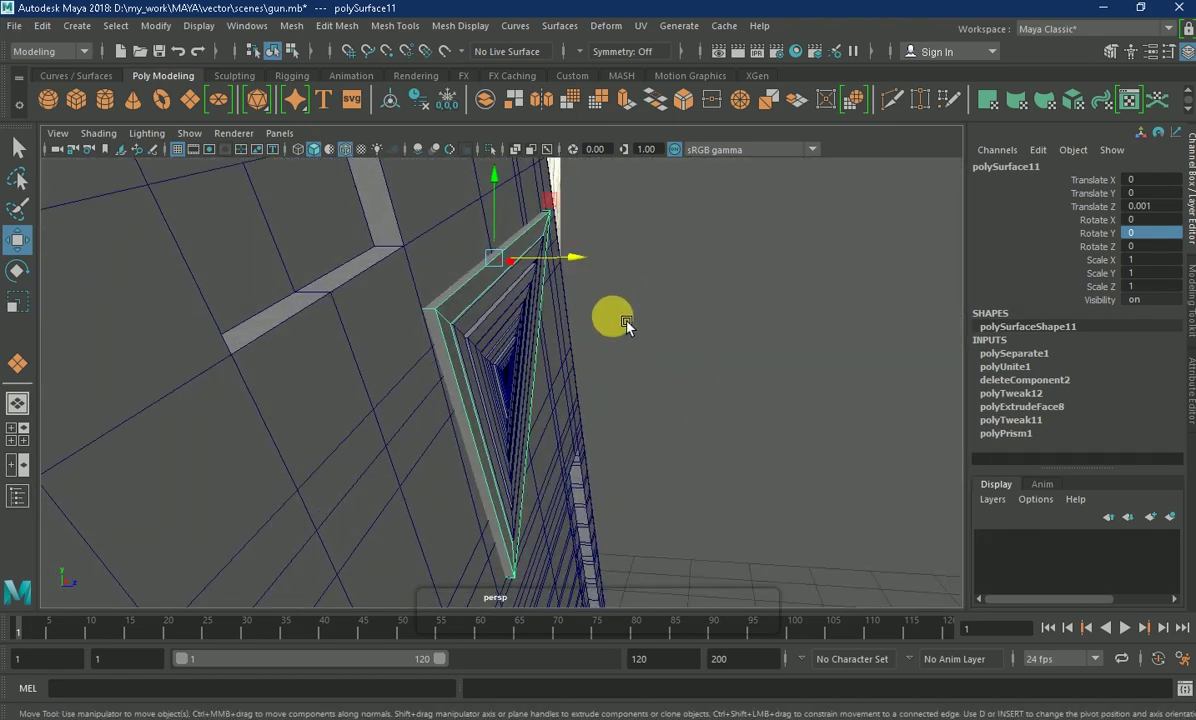
pyautogui.click(566, 358)
pyautogui.hotkey('ctrl', 'h')
# - Orbit to face the triangle logo and pull the selected triangle ring forward
pyautogui.moveTo(616, 210)
pyautogui.mouseDown()
pyautogui.moveTo(443, 493)
pyautogui.moveTo(601, 483)
pyautogui.moveTo(547, 259)
pyautogui.mouseUp()
pyautogui.click(547, 259)
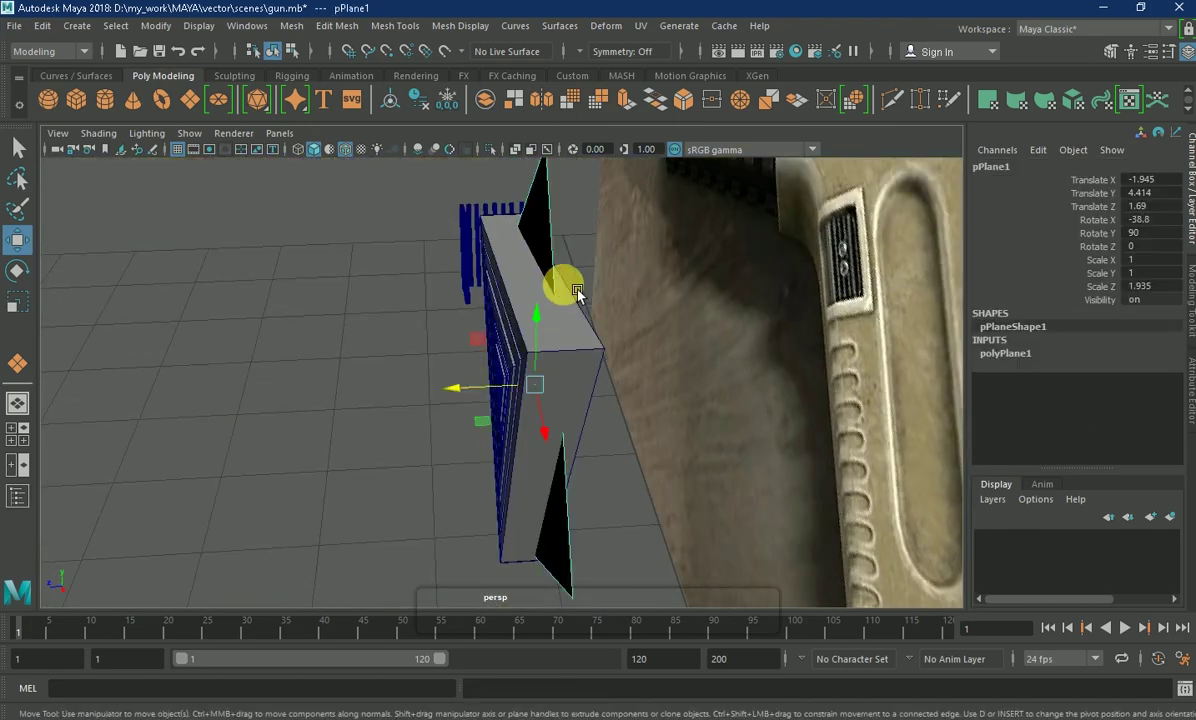
pyautogui.moveTo(444, 420)
pyautogui.keyDown('alt'); pyautogui.mouseDown()
pyautogui.moveTo(507, 368)
pyautogui.moveTo(520, 412)
pyautogui.mouseUp(); pyautogui.keyUp('alt')
pyautogui.click(515, 405)
pyautogui.scroll(5, 569, 392)
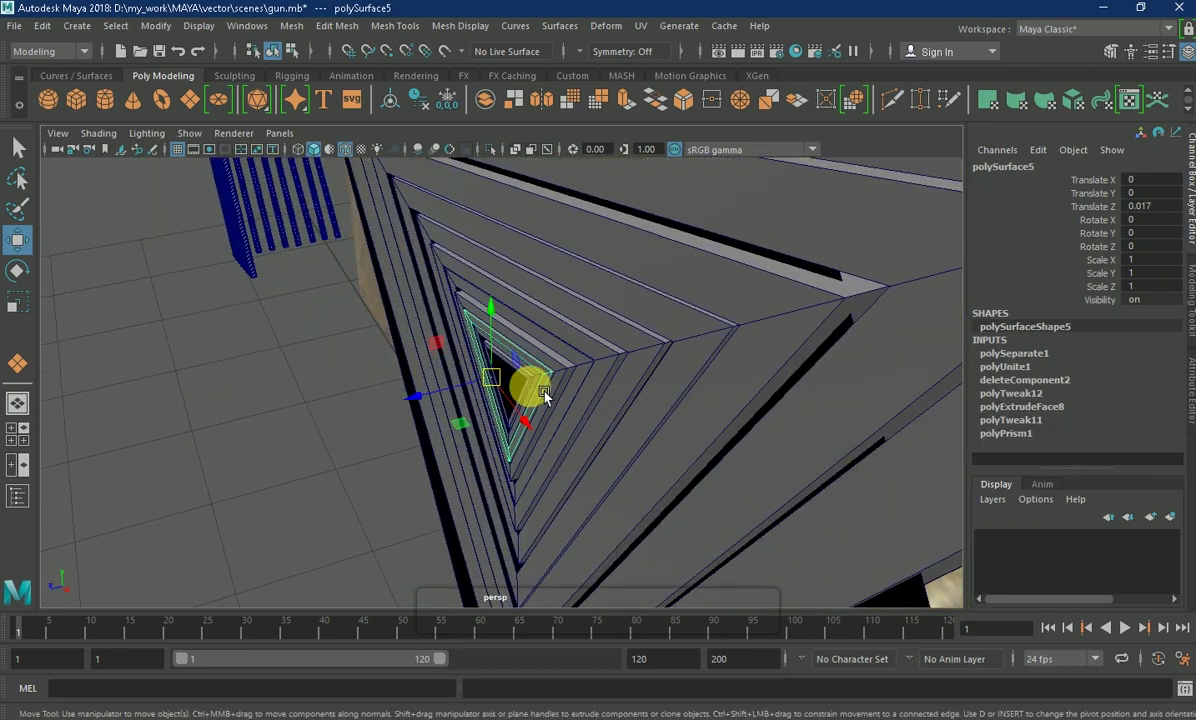
pyautogui.scroll(-5, 463, 390)
pyautogui.moveTo(463, 390)
pyautogui.keyDown('alt'); pyautogui.mouseDown()
pyautogui.moveTo(280, 427)
pyautogui.moveTo(307, 408)
pyautogui.moveTo(427, 387)
pyautogui.mouseUp(); pyautogui.keyUp('alt')
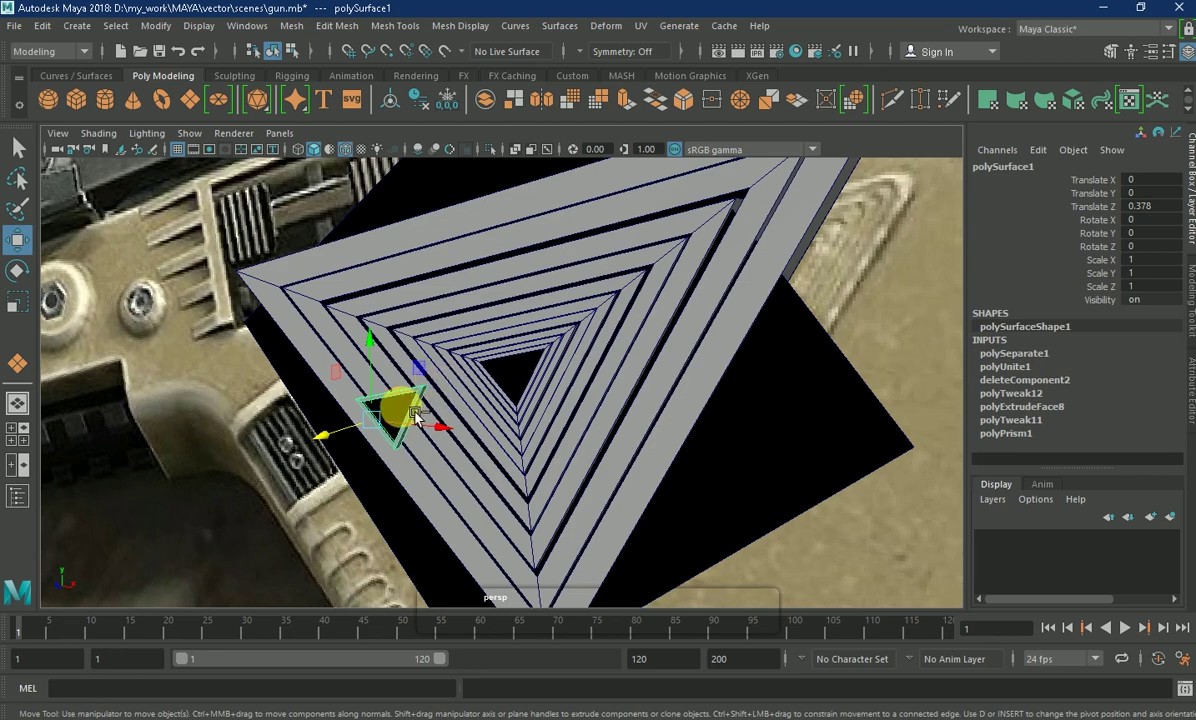
pyautogui.scroll(5, 755, 408)
# - Pick faces on the inner triangle rings in face selection mode
pyautogui.moveTo(520, 250); pyautogui.dragTo(455, 250, button='right')
pyautogui.click(555, 343)
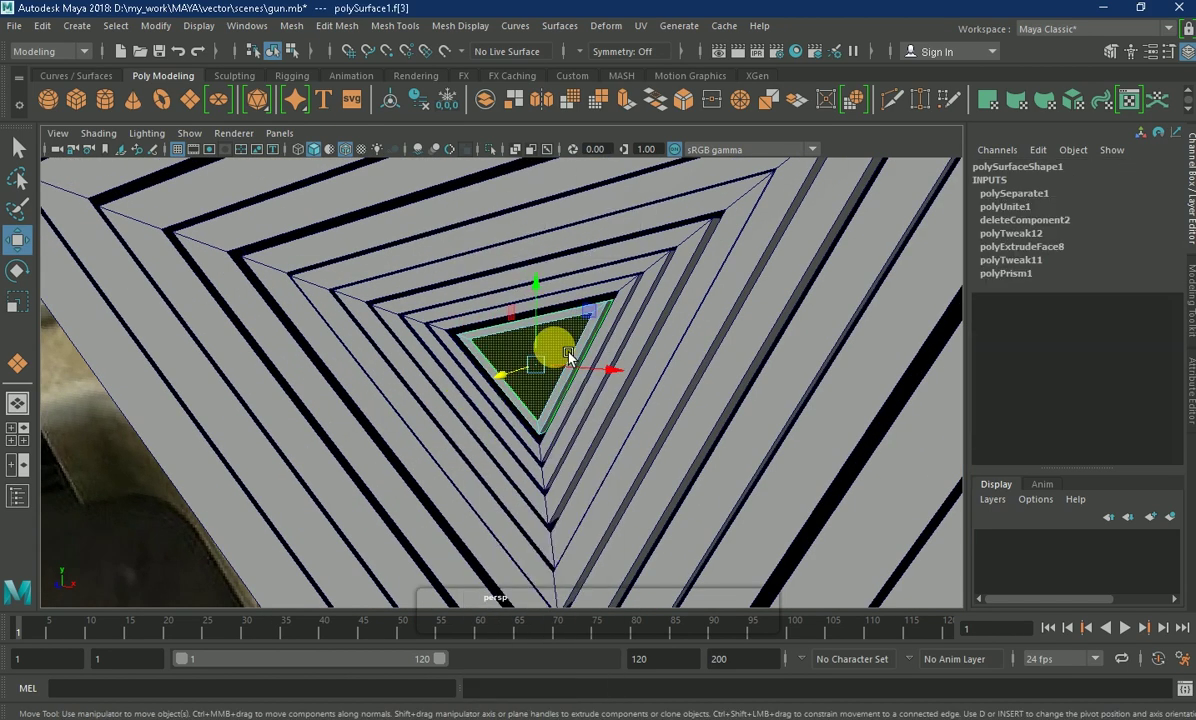
pyautogui.click(568, 353)
pyautogui.scroll(-3, 540, 365)
pyautogui.keyDown('alt'); pyautogui.moveTo(521, 374); pyautogui.dragTo(534, 374); pyautogui.keyUp('alt')
pyautogui.moveTo(555, 226); pyautogui.dragTo(615, 210, button='right')
pyautogui.moveTo(569, 326); pyautogui.dragTo(521, 382, button='right')
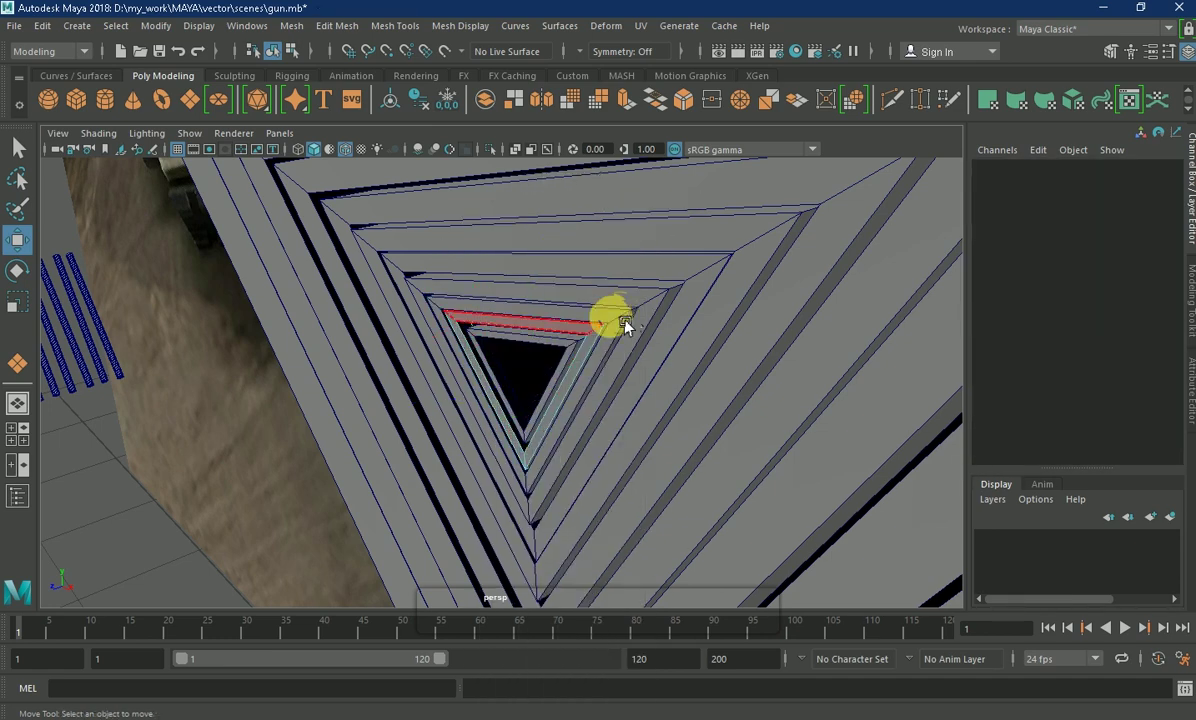
pyautogui.click(585, 325)
# - Select the inner faces of the rings, stepping through to the outer triangle ring
pyautogui.moveTo(575, 235); pyautogui.dragTo(649, 200, button='right')
pyautogui.moveTo(600, 235); pyautogui.dragTo(630, 294, button='right')
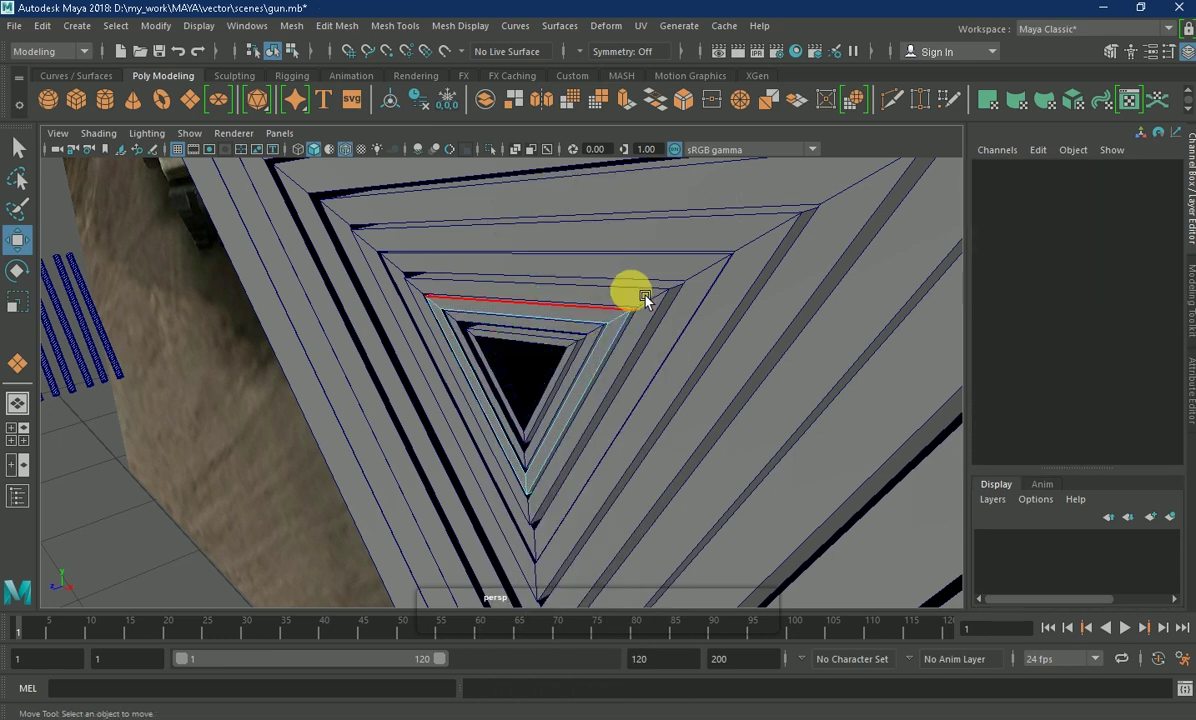
pyautogui.click(620, 276)
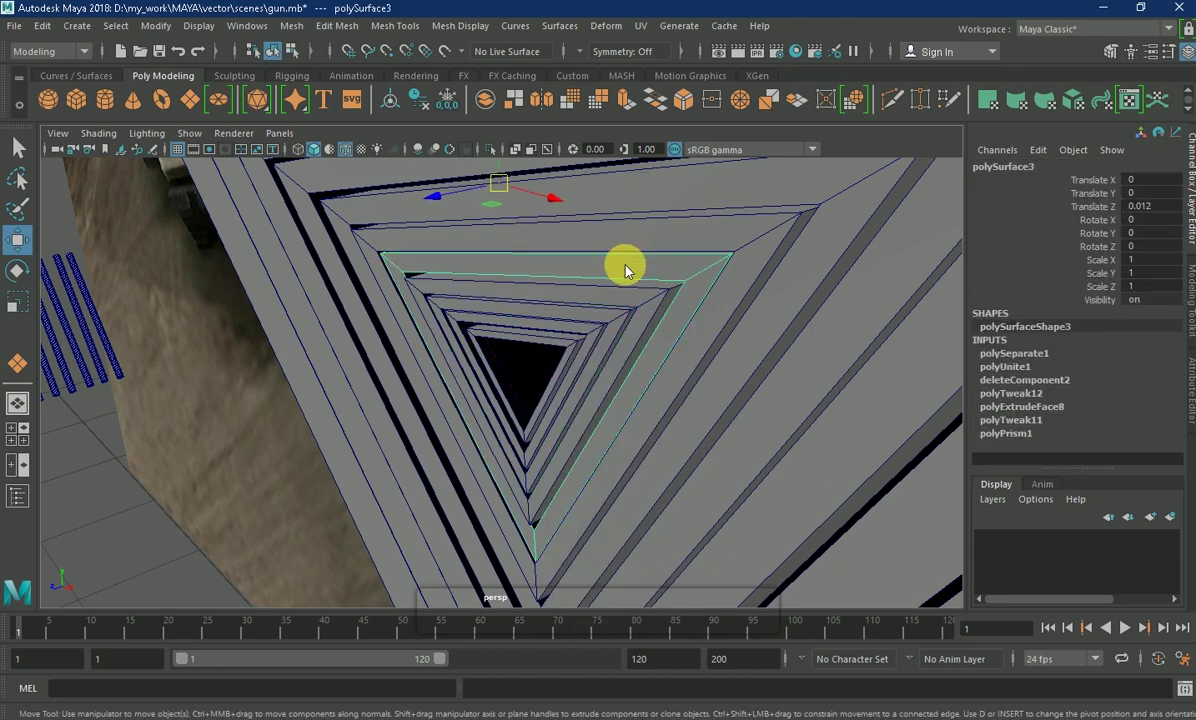
pyautogui.click(548, 375)
pyautogui.press('F8')
pyautogui.click(557, 223)
pyautogui.press('F8')
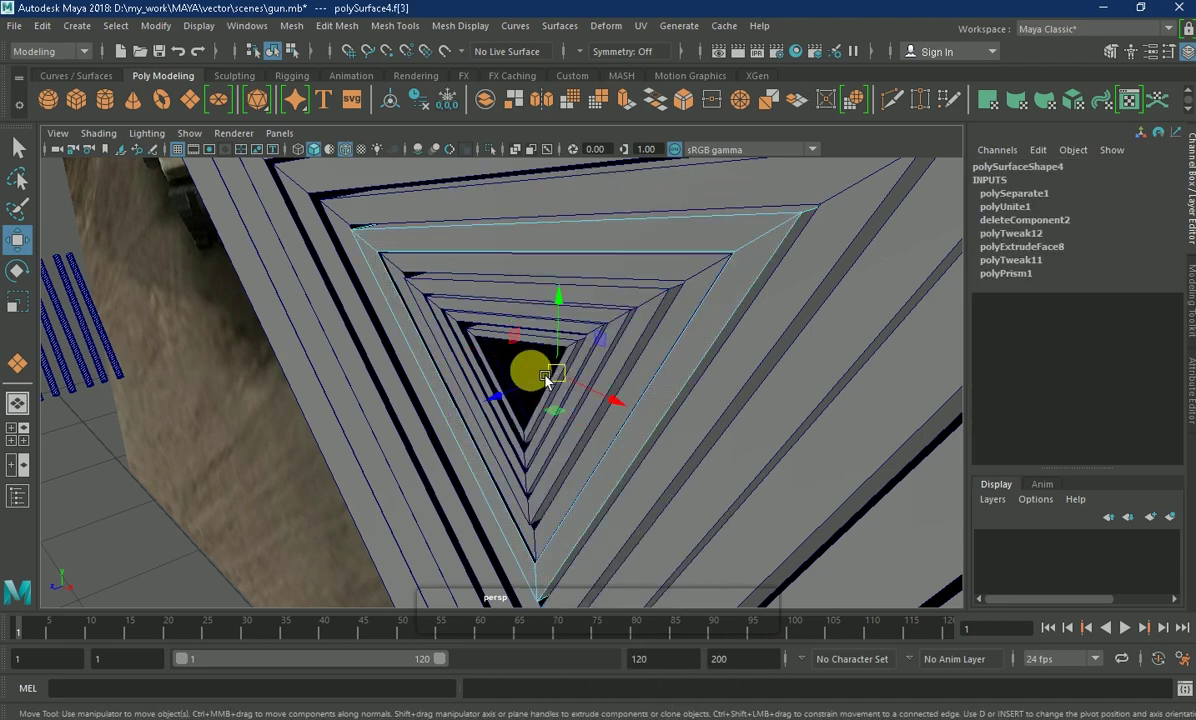
# - Check the rings in wireframe and shaded display, then select another triangle ring
pyautogui.moveTo(609, 240)
pyautogui.keyDown('alt'); pyautogui.mouseDown()
pyautogui.moveTo(569, 355)
pyautogui.moveTo(494, 275)
pyautogui.moveTo(574, 352)
pyautogui.moveTo(587, 331)
pyautogui.mouseUp(); pyautogui.keyUp('alt')
pyautogui.press('4')
pyautogui.press('5')
pyautogui.scroll(3, 550, 360)
pyautogui.click(646, 265)
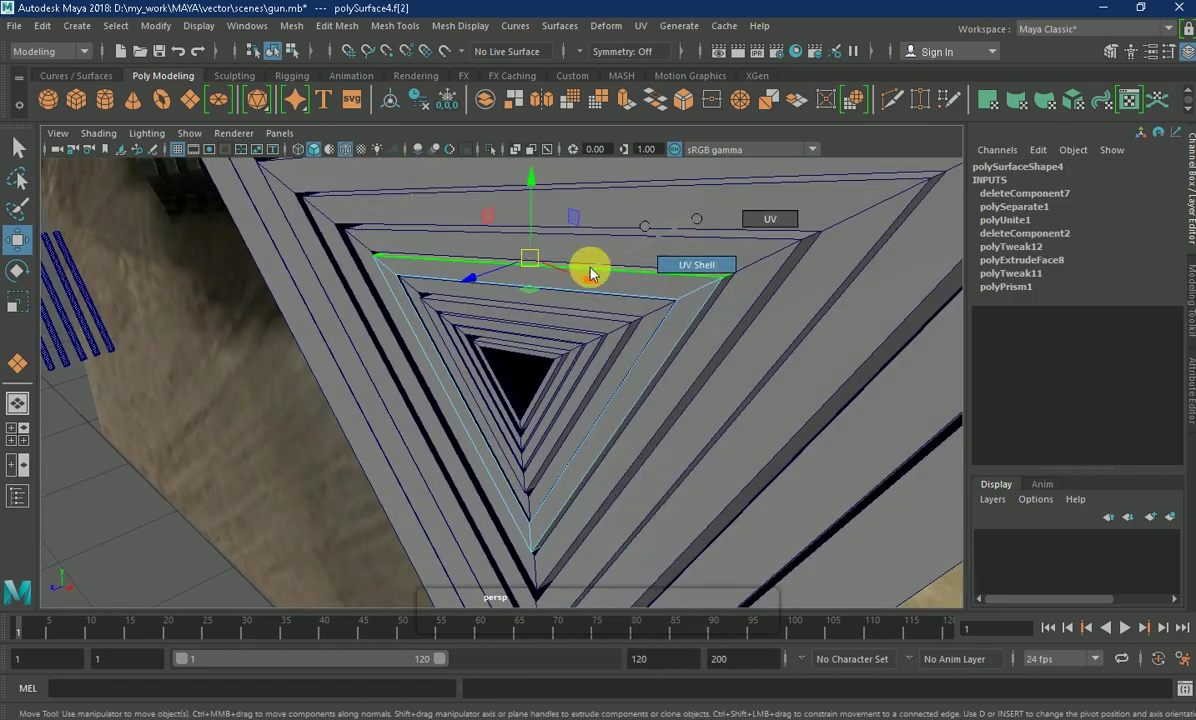
pyautogui.moveTo(600, 222); pyautogui.dragTo(707, 197, button='right')
pyautogui.click(533, 373)
# - Select the outer triangle frame polySurface11 and push it back to Translate Z -0.319
pyautogui.moveTo(530, 226); pyautogui.dragTo(517, 282, button='right')
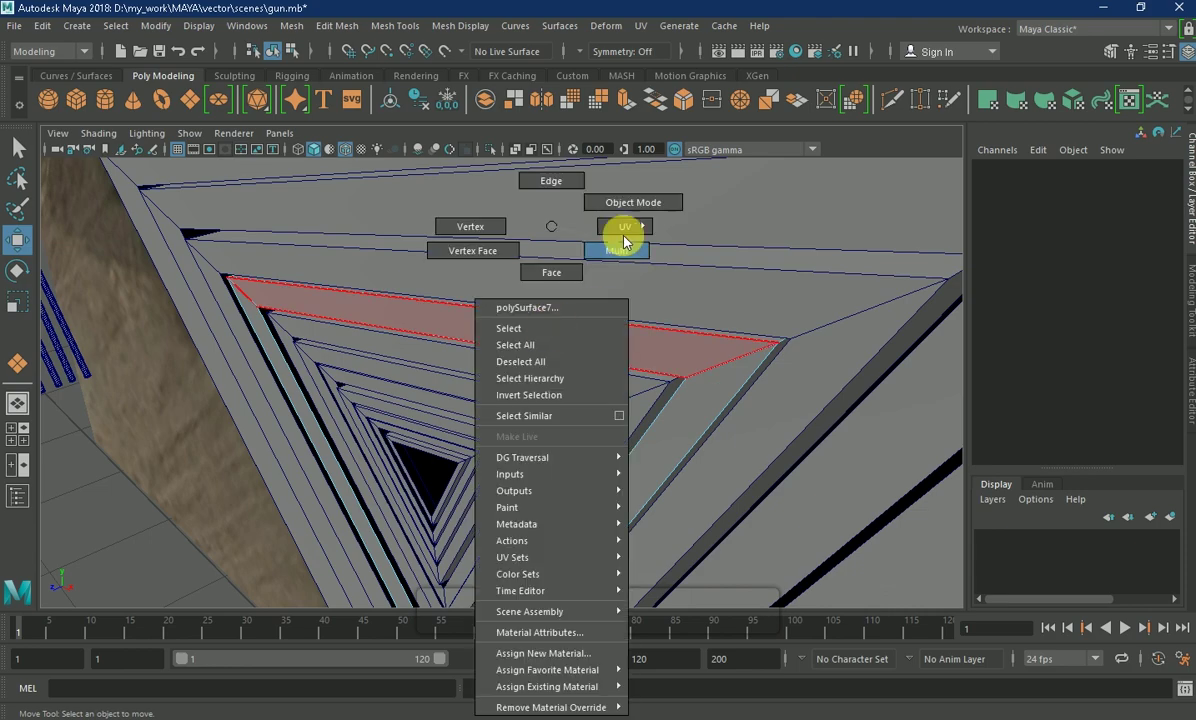
pyautogui.click(427, 467)
pyautogui.moveTo(614, 200); pyautogui.dragTo(649, 181, button='right')
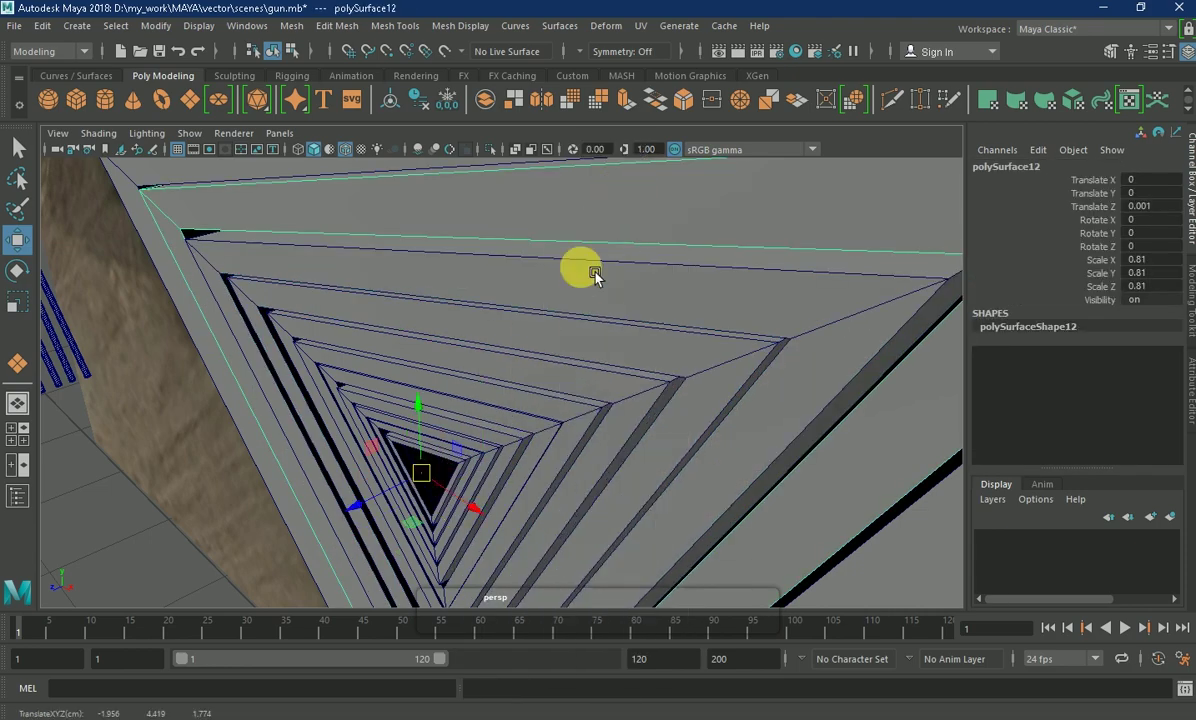
pyautogui.click(447, 481)
pyautogui.keyDown('alt'); pyautogui.moveTo(447, 481); pyautogui.dragTo(553, 400); pyautogui.keyUp('alt')
pyautogui.keyDown('alt'); pyautogui.moveTo(553, 400); pyautogui.dragTo(649, 435, button='right'); pyautogui.keyUp('alt')
pyautogui.click(373, 285)
pyautogui.moveTo(373, 285)
pyautogui.keyDown('alt'); pyautogui.mouseDown()
pyautogui.moveTo(565, 368)
pyautogui.moveTo(454, 333)
pyautogui.moveTo(502, 331)
pyautogui.mouseUp(); pyautogui.keyUp('alt')
pyautogui.moveTo(502, 331); pyautogui.dragTo(454, 334, button='middle')
pyautogui.keyDown('alt'); pyautogui.moveTo(454, 334); pyautogui.dragTo(427, 339); pyautogui.keyUp('alt')
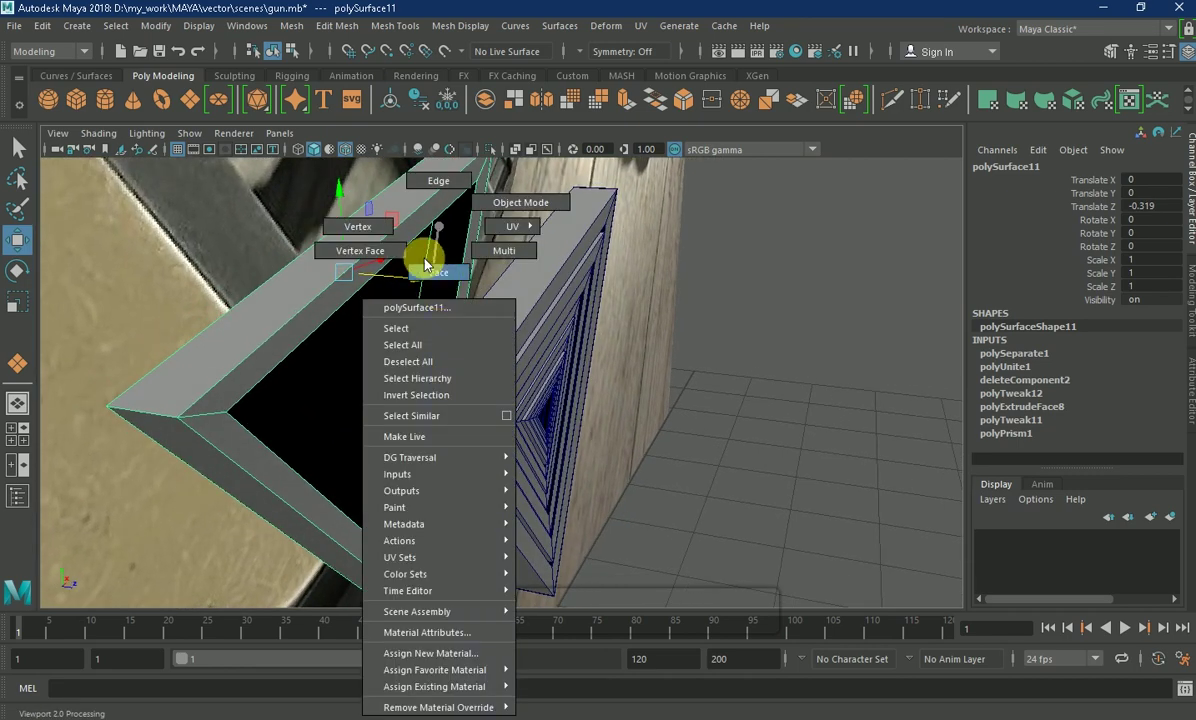
# - Select an edge of the outer frame's opening and fill its open back
pyautogui.moveTo(427, 262); pyautogui.dragTo(435, 185, button='right')
pyautogui.click(447, 281)
pyautogui.keyDown('ctrl'); pyautogui.moveTo(447, 281); pyautogui.dragTo(427, 462, button='right'); pyautogui.keyUp('ctrl')
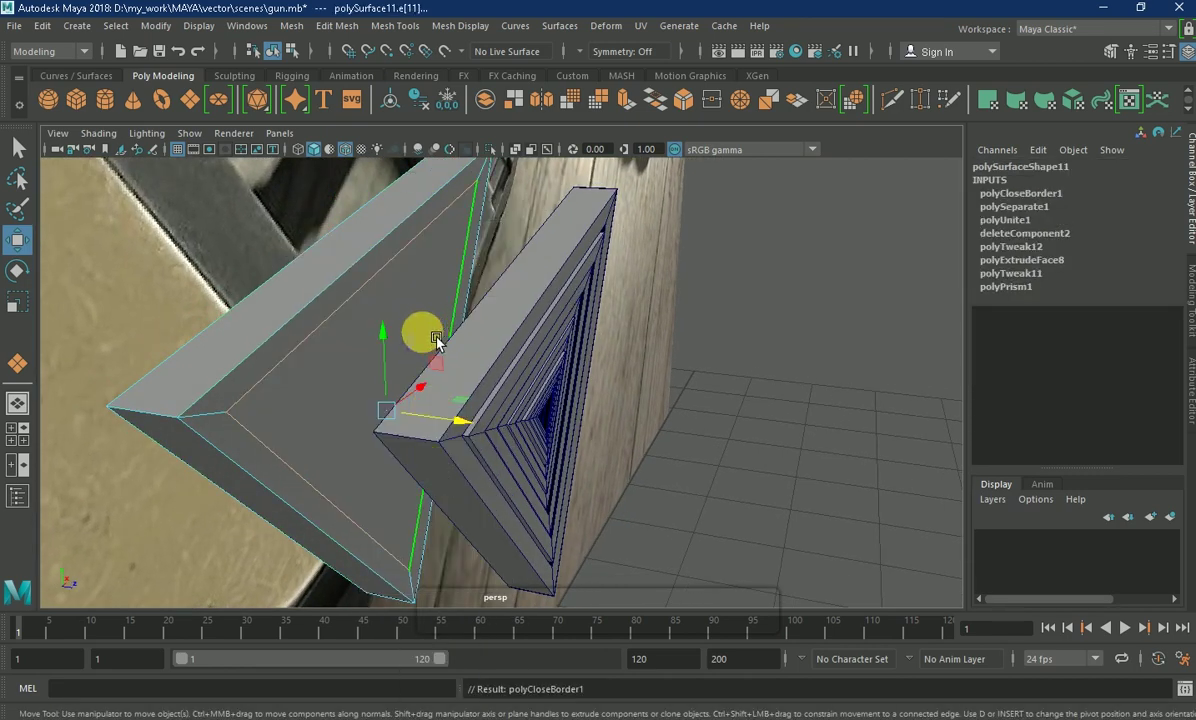
pyautogui.press('F8')
pyautogui.moveTo(537, 450)
pyautogui.keyDown('alt'); pyautogui.mouseDown()
pyautogui.moveTo(427, 382)
pyautogui.moveTo(566, 299)
pyautogui.moveTo(601, 307)
pyautogui.moveTo(378, 372)
pyautogui.moveTo(561, 350)
pyautogui.moveTo(368, 254)
pyautogui.moveTo(521, 291)
pyautogui.moveTo(10, 148)
pyautogui.moveTo(715, 472)
pyautogui.mouseUp(); pyautogui.keyUp('alt')
# - In the top view, select the nested triangle rings and inner pieces one by one
pyautogui.press('space')
pyautogui.press('space')
pyautogui.moveTo(267, 555); pyautogui.dragTo(152, 487, button='middle')
pyautogui.keyDown('shift'); pyautogui.moveTo(152, 487); pyautogui.dragTo(717, 483); pyautogui.keyUp('shift')
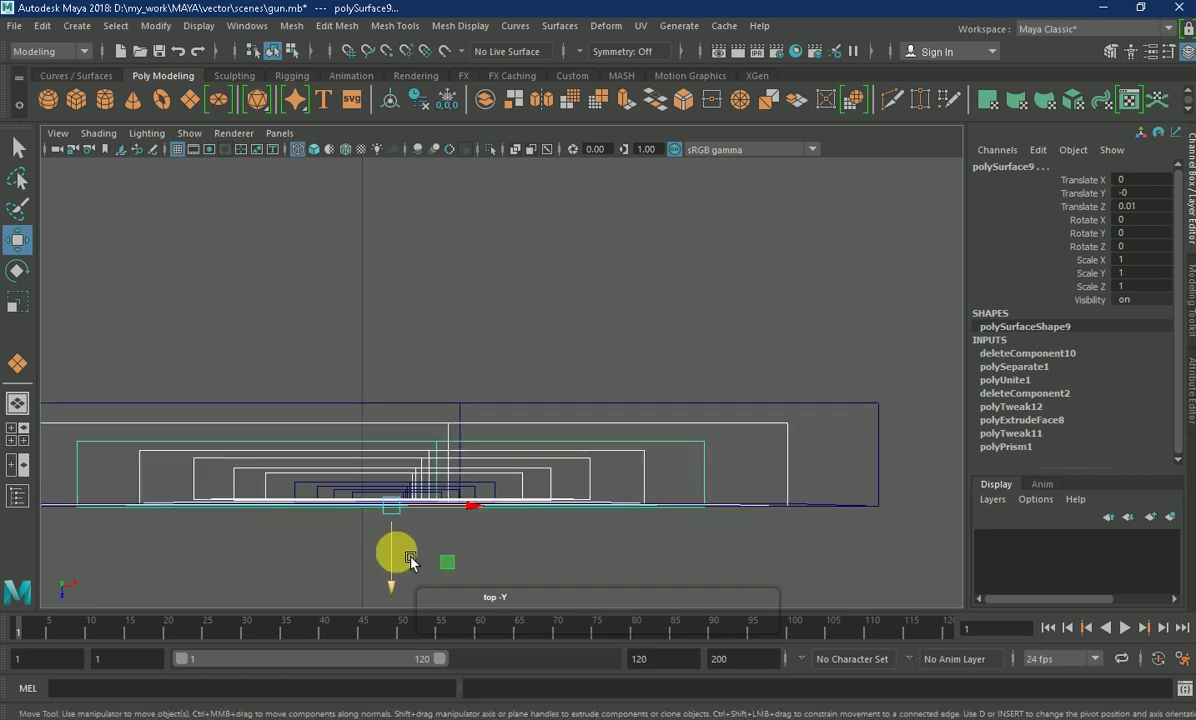
pyautogui.click(795, 452)
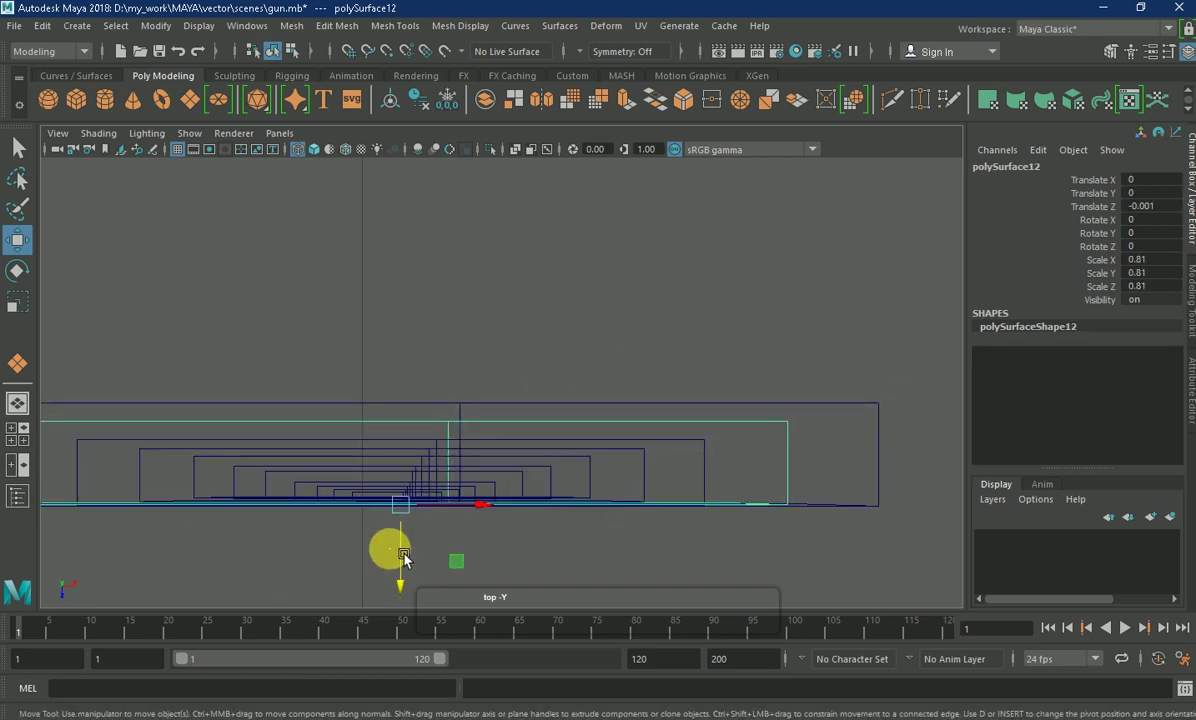
pyautogui.keyDown('alt'); pyautogui.moveTo(396, 546); pyautogui.dragTo(507, 467, button='middle'); pyautogui.keyUp('alt')
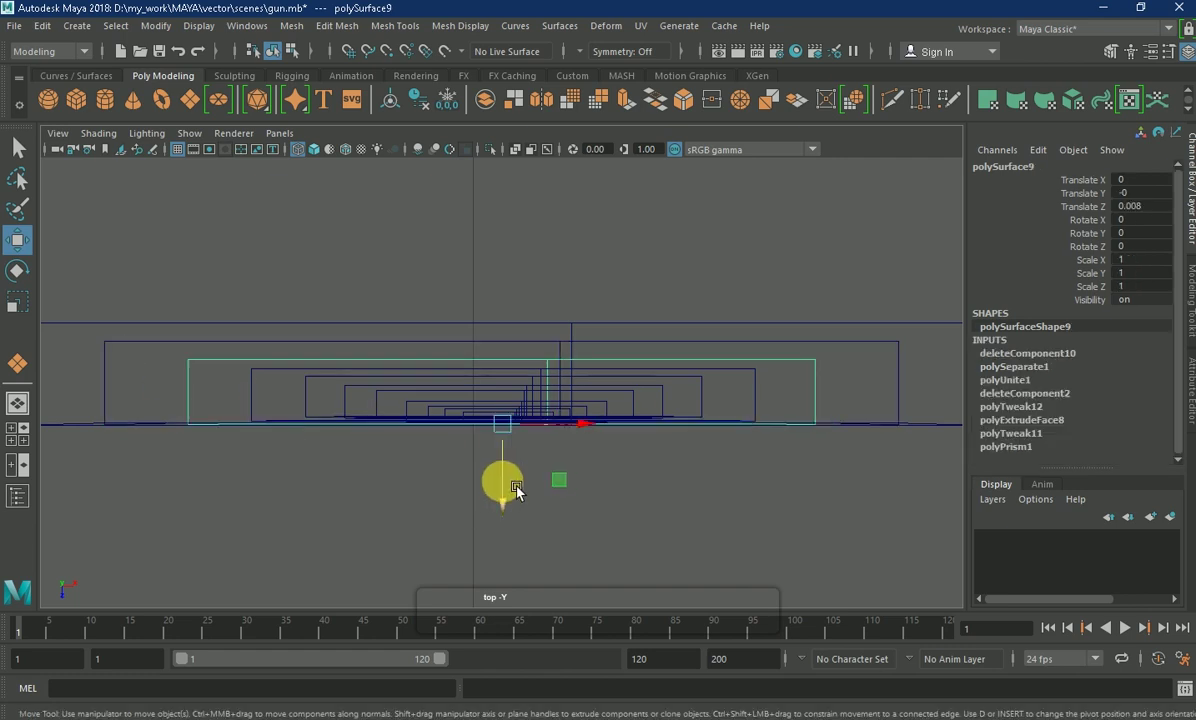
pyautogui.click(900, 308)
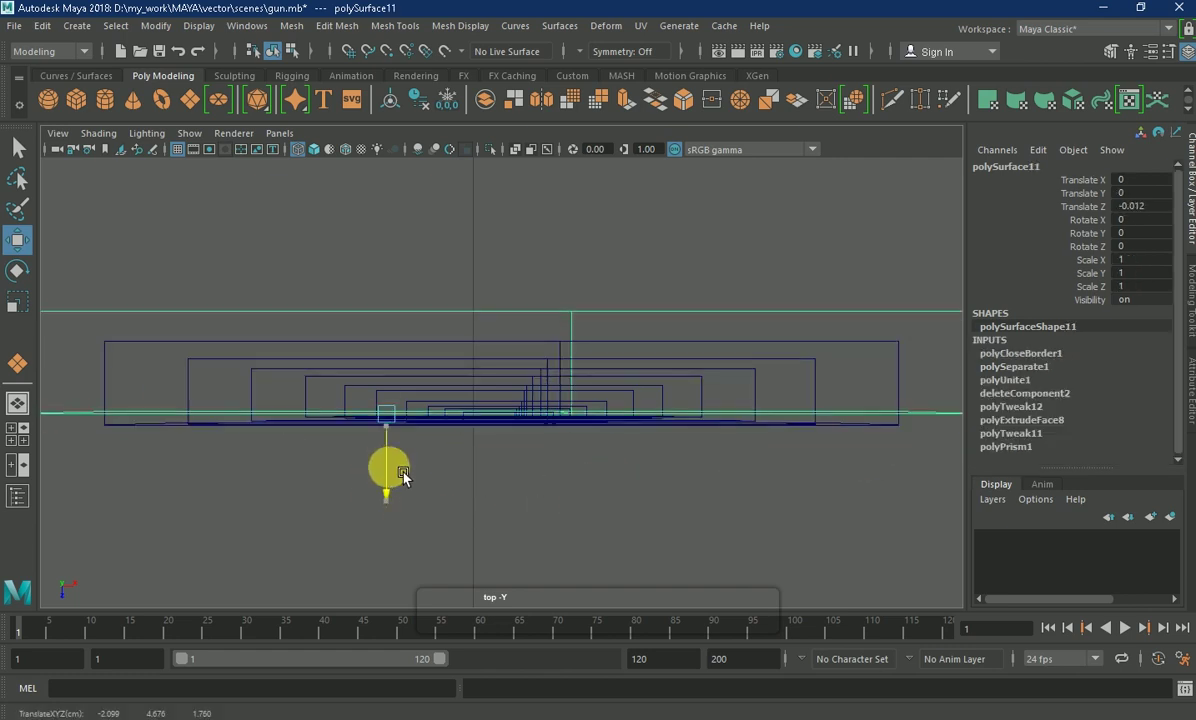
pyautogui.moveTo(718, 374); pyautogui.dragTo(330, 405)
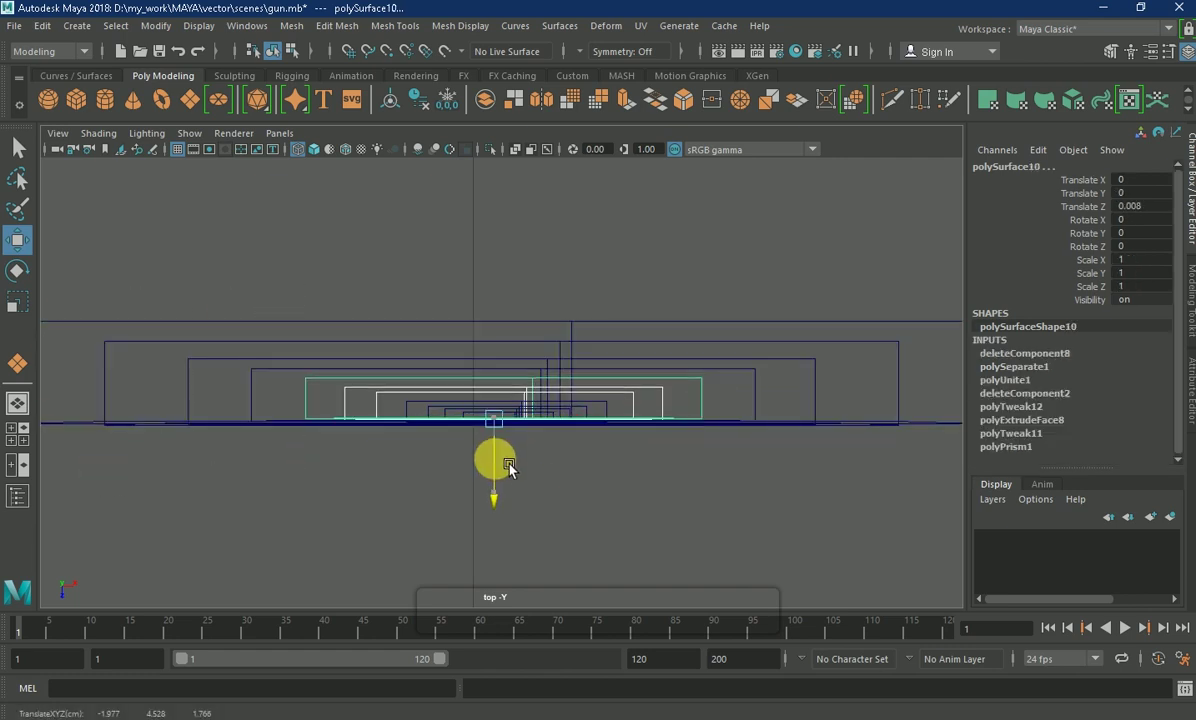
pyautogui.click(681, 406)
pyautogui.click(475, 454)
pyautogui.click(494, 463)
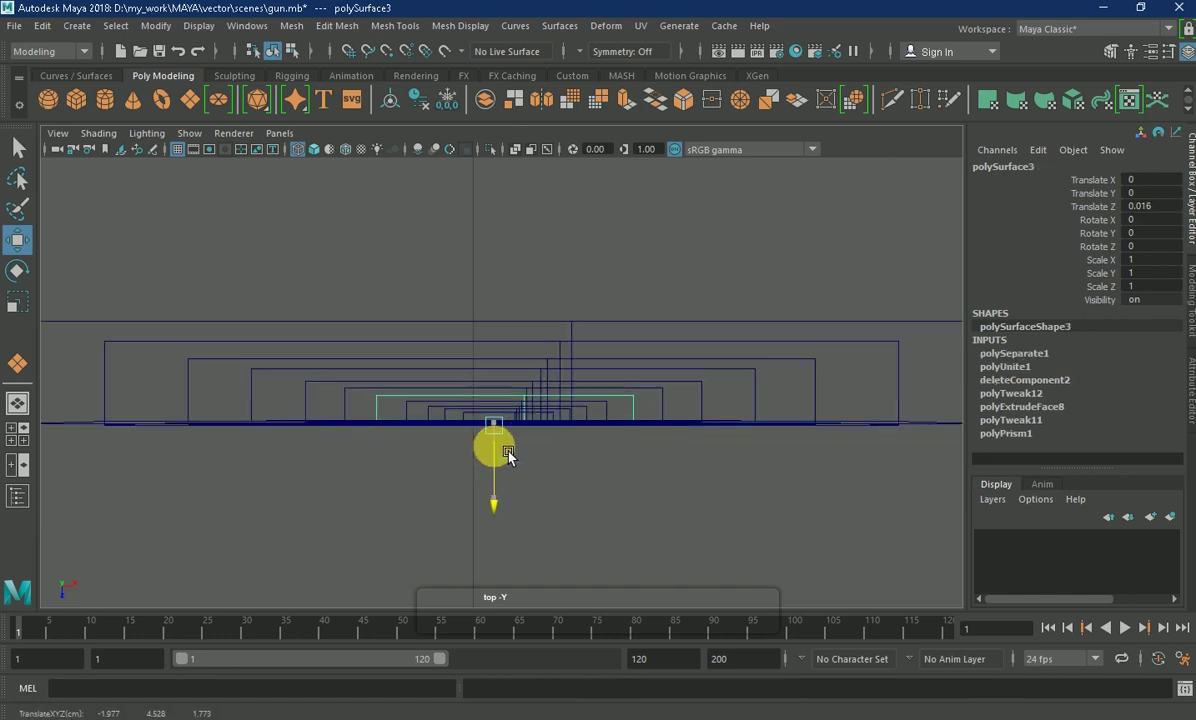
# - Box-select the small logo pieces and nudge them slightly deeper along Z
pyautogui.moveTo(400, 408); pyautogui.dragTo(632, 422)
pyautogui.keyDown('alt'); pyautogui.moveTo(467, 448); pyautogui.dragTo(497, 418, button='middle'); pyautogui.keyUp('alt')
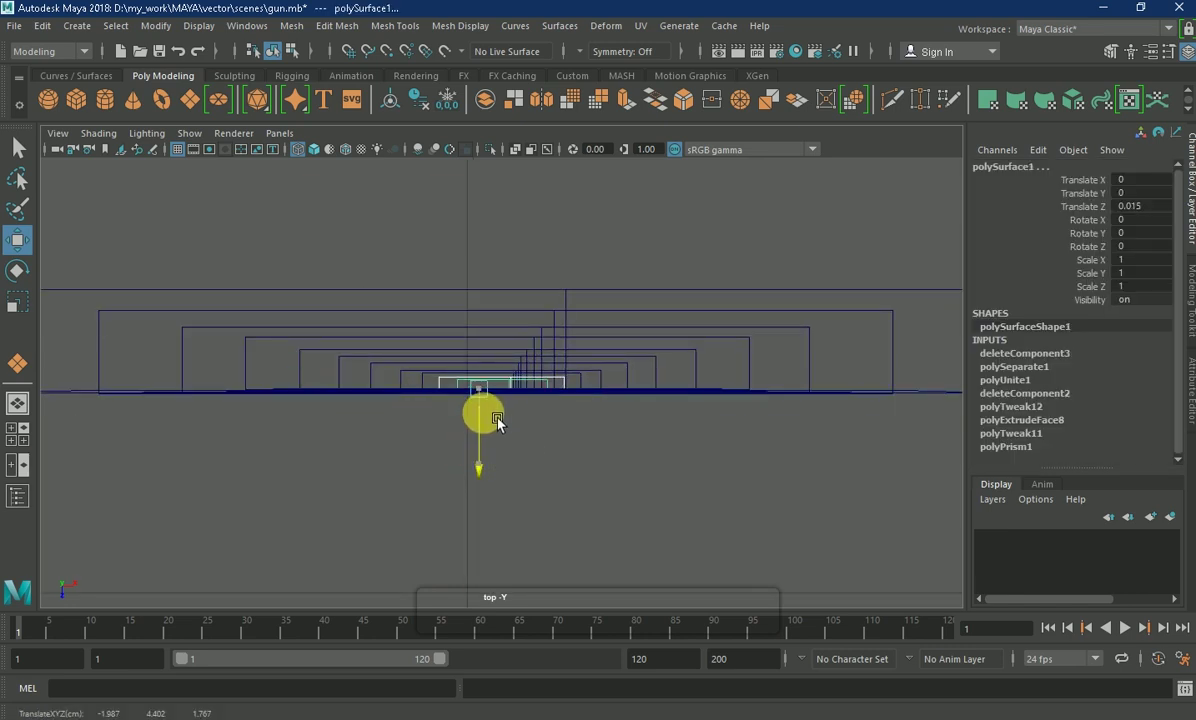
pyautogui.click(520, 428)
pyautogui.press('space')
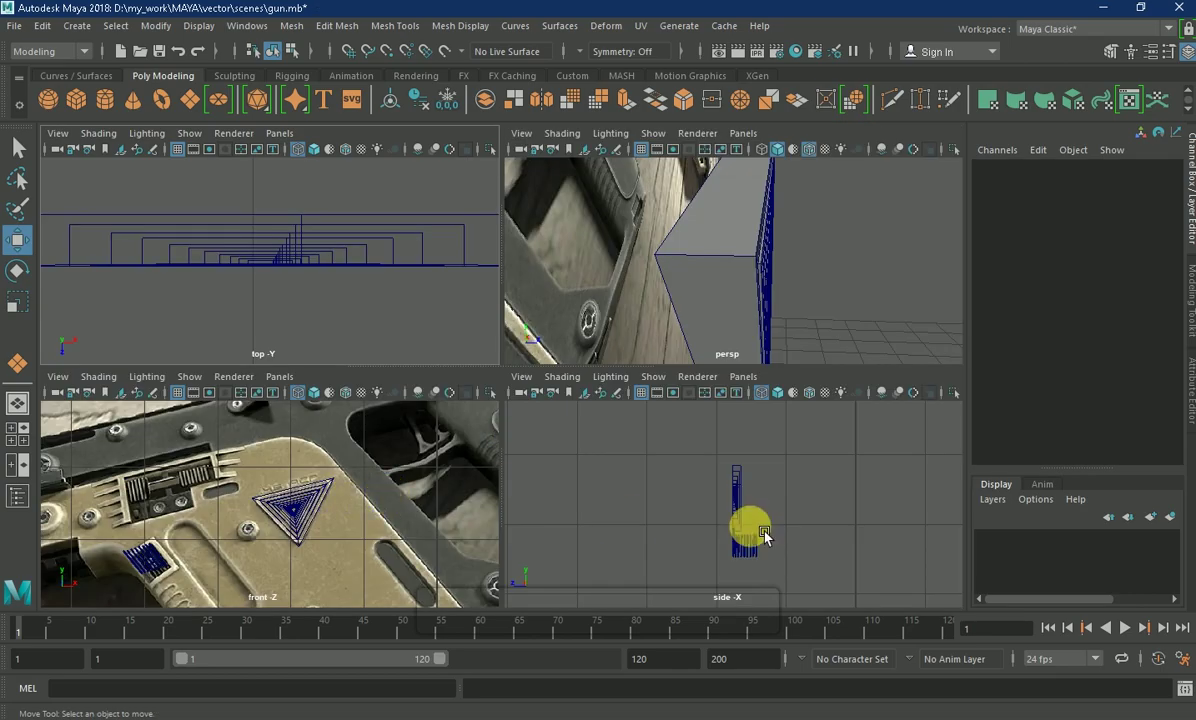
# - Inspect the triangle logo side plate in the shaded perspective view
pyautogui.press('space')
pyautogui.press('space')
pyautogui.press('space')
pyautogui.press('5')
pyautogui.scroll(3, 648, 371)
pyautogui.scroll(3, 437, 355)
pyautogui.keyDown('alt'); pyautogui.moveTo(437, 355); pyautogui.dragTo(582, 368); pyautogui.keyUp('alt')
pyautogui.click(494, 382)
pyautogui.moveTo(494, 382)
pyautogui.keyDown('alt'); pyautogui.mouseDown()
pyautogui.moveTo(489, 406)
pyautogui.moveTo(397, 283)
pyautogui.moveTo(777, 395)
pyautogui.mouseUp(); pyautogui.keyUp('alt')
pyautogui.scroll(-5, 777, 395)
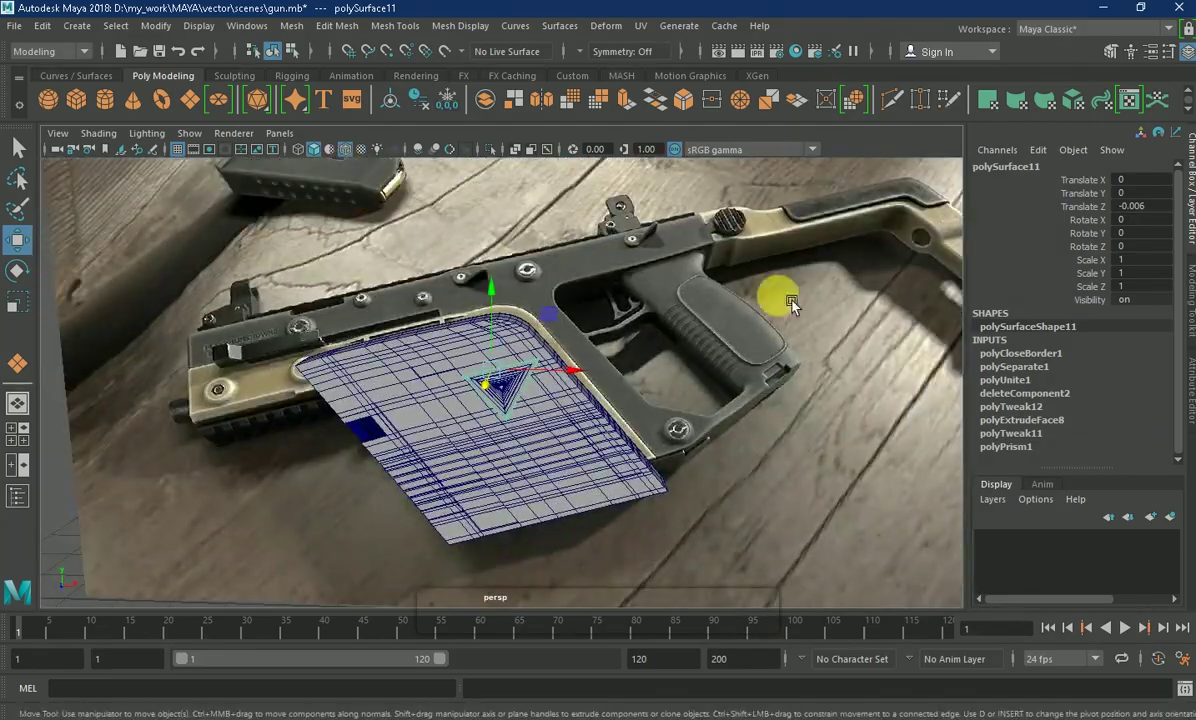
# - Save the scene and compare the model with the gun reference photo
pyautogui.click(808, 395)
pyautogui.hotkey('ctrl', 's')
pyautogui.click(1101, 7)
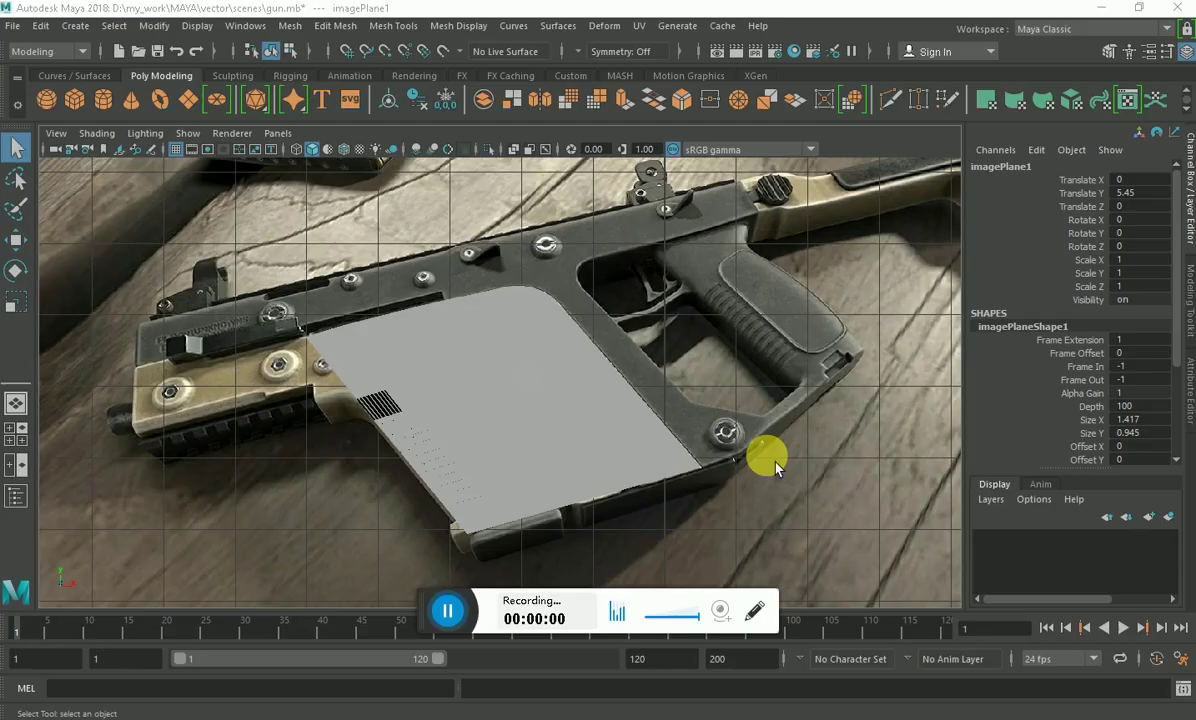
pyautogui.click(724, 432)
# - Select the side plate mesh with the Move tool active
pyautogui.scroll(5, 689, 475)
pyautogui.scroll(3, 614, 392)
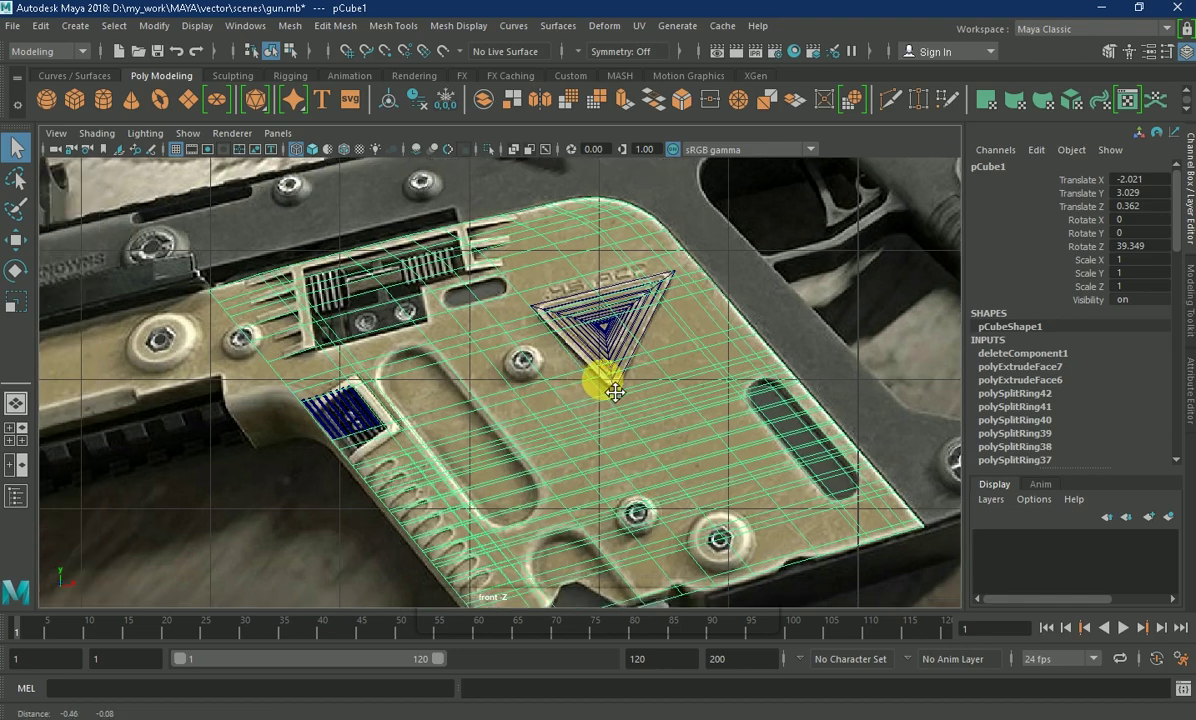
pyautogui.scroll(-3, 614, 392)
pyautogui.scroll(-2, 552, 395)
pyautogui.scroll(-3, 480, 381)
pyautogui.scroll(-3, 565, 410)
pyautogui.click(565, 410)
pyautogui.press('w')
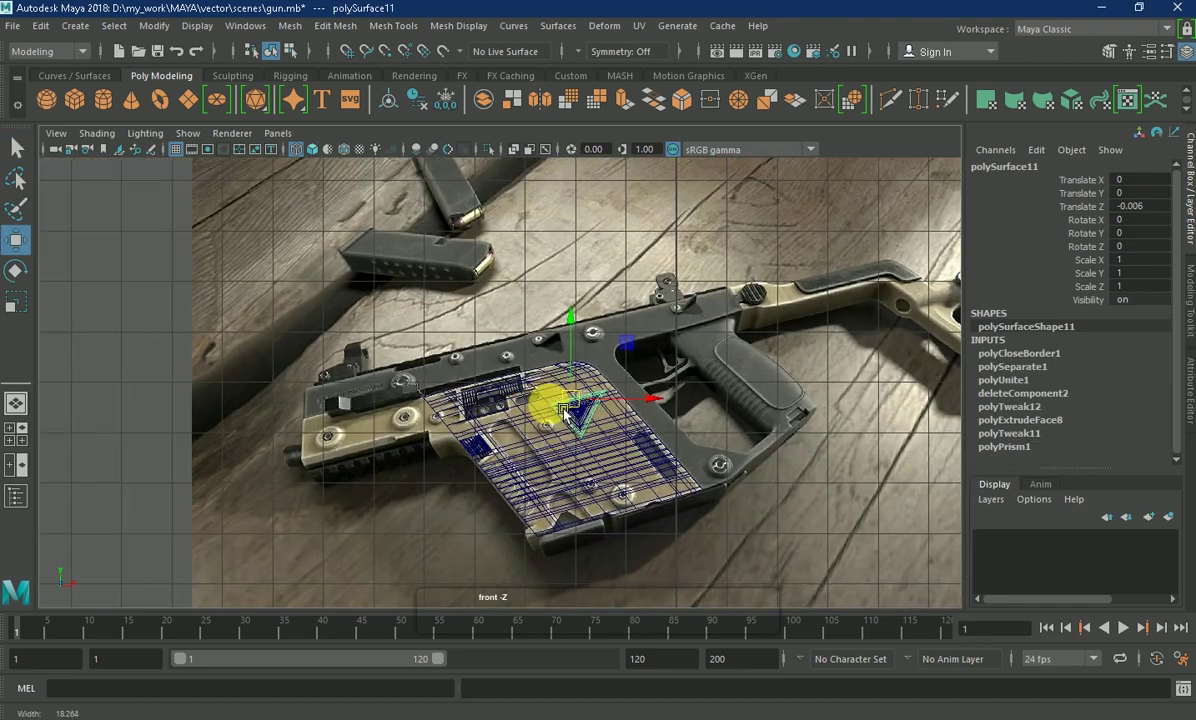
pyautogui.scroll(2, 406, 381)
pyautogui.scroll(-2, 414, 315)
pyautogui.scroll(2, 520, 380)
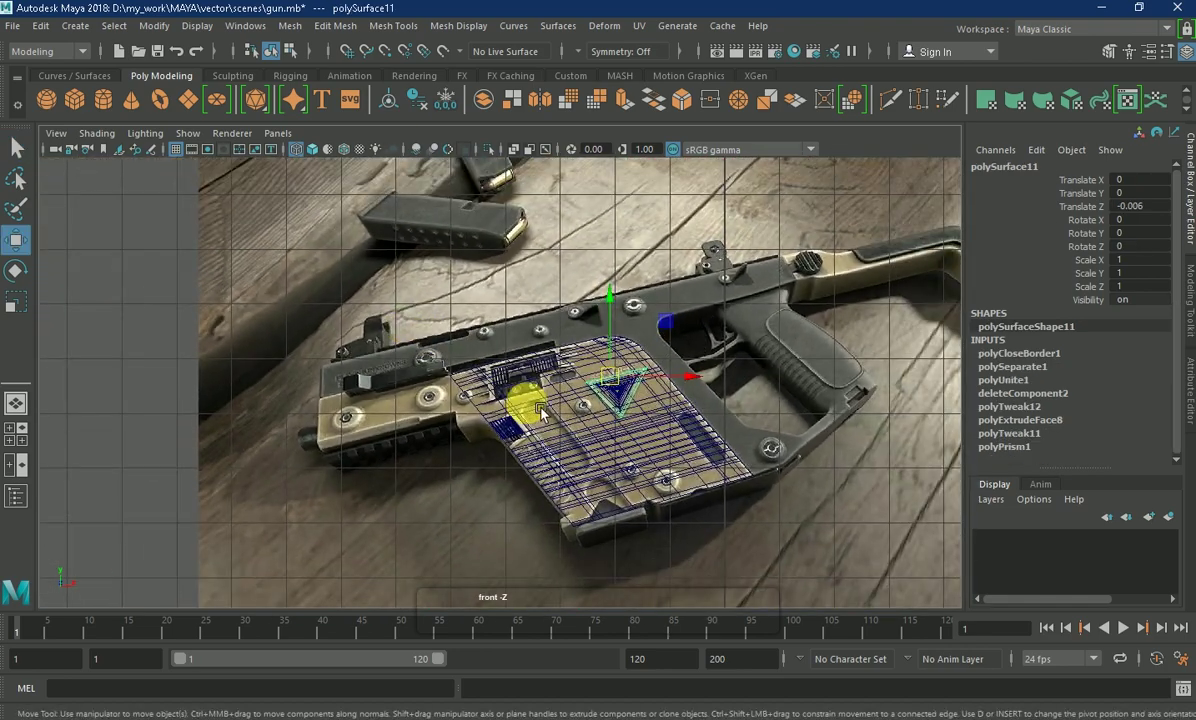
pyautogui.scroll(-1, 540, 410)
pyautogui.scroll(-1, 480, 363)
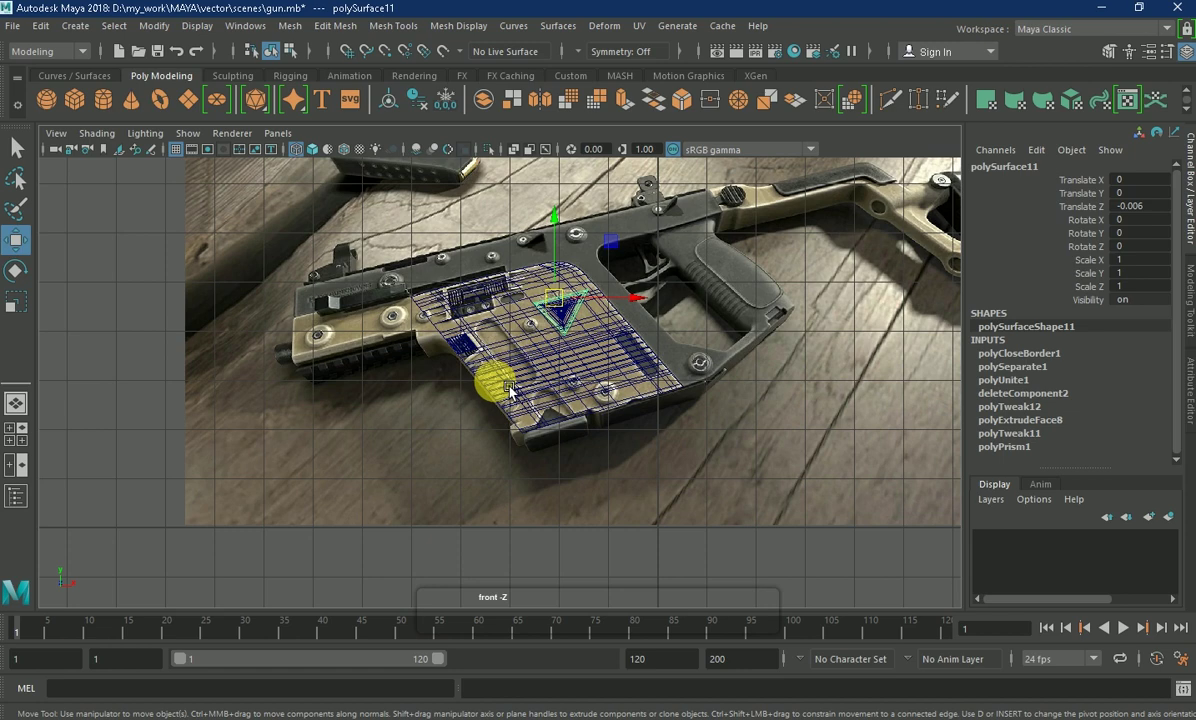
# - Toggle shaded, unsmoothed and wireframe display, then activate the Polygon Cube tool in four-view layout
pyautogui.press('5')
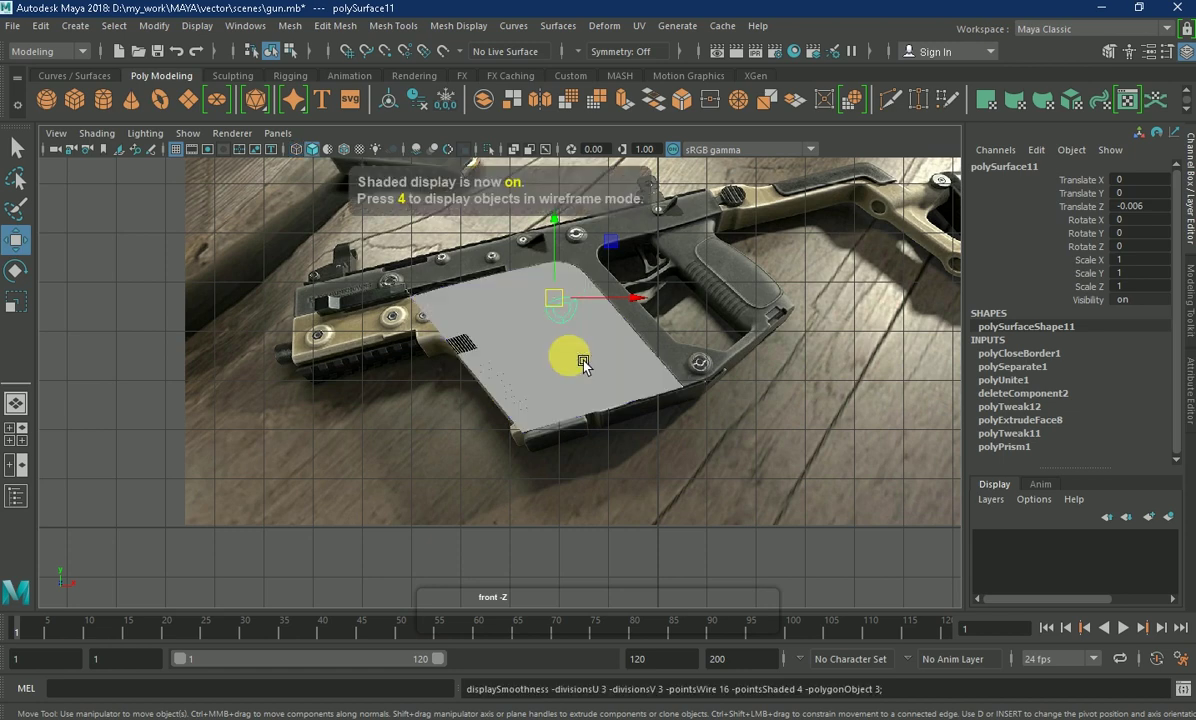
pyautogui.press('1')
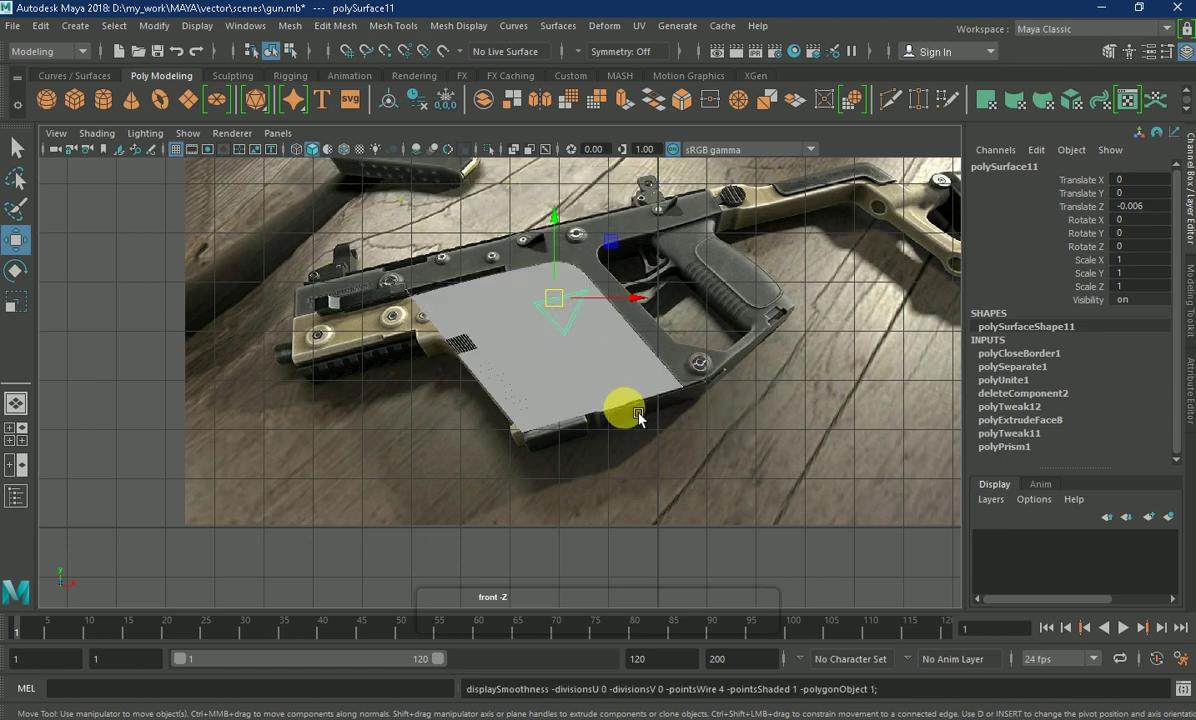
pyautogui.keyDown('alt'); pyautogui.moveTo(638, 417); pyautogui.dragTo(620, 420); pyautogui.keyUp('alt')
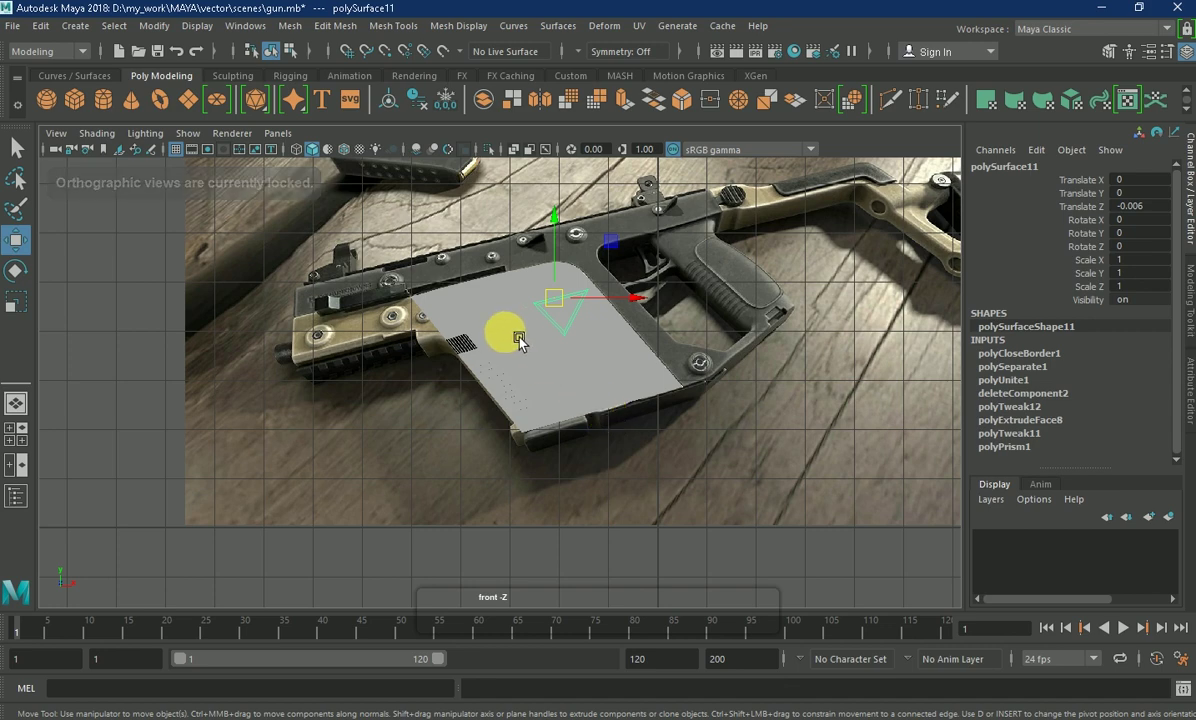
pyautogui.press('4')
pyautogui.click(76, 100)
pyautogui.press('space')
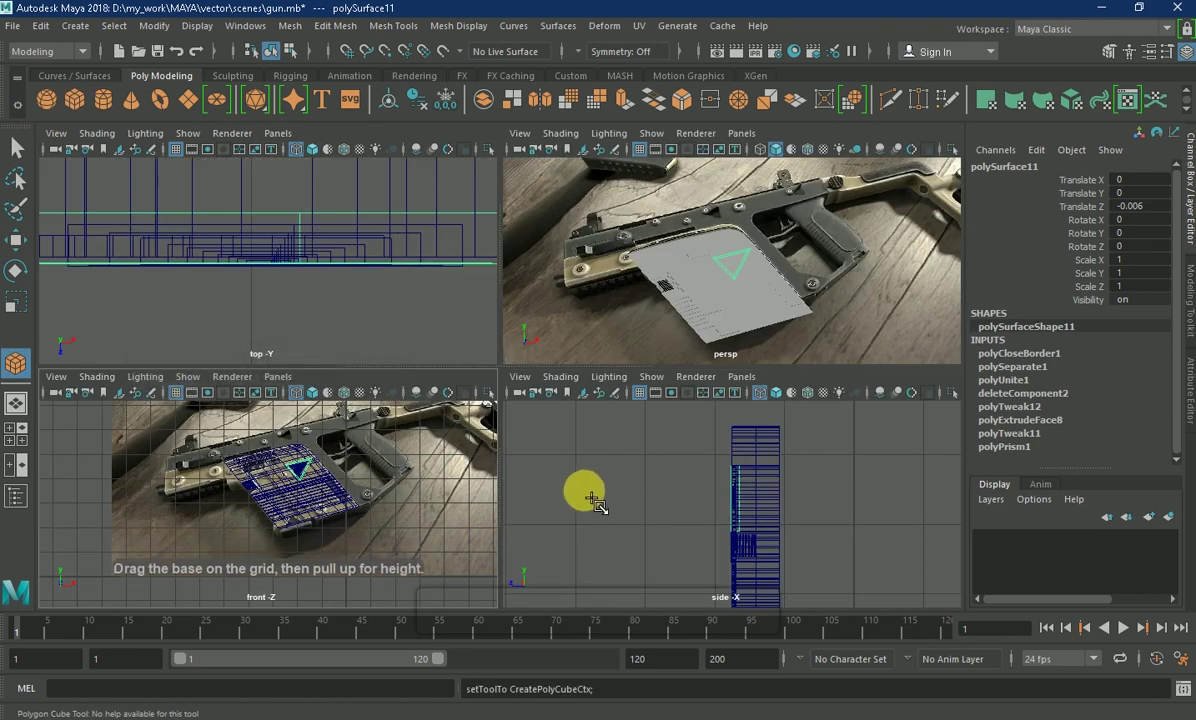
# - Draw the new cube pCube2 in the side view and move it toward the receiver plate
pyautogui.moveTo(583, 490); pyautogui.dragTo(630, 508)
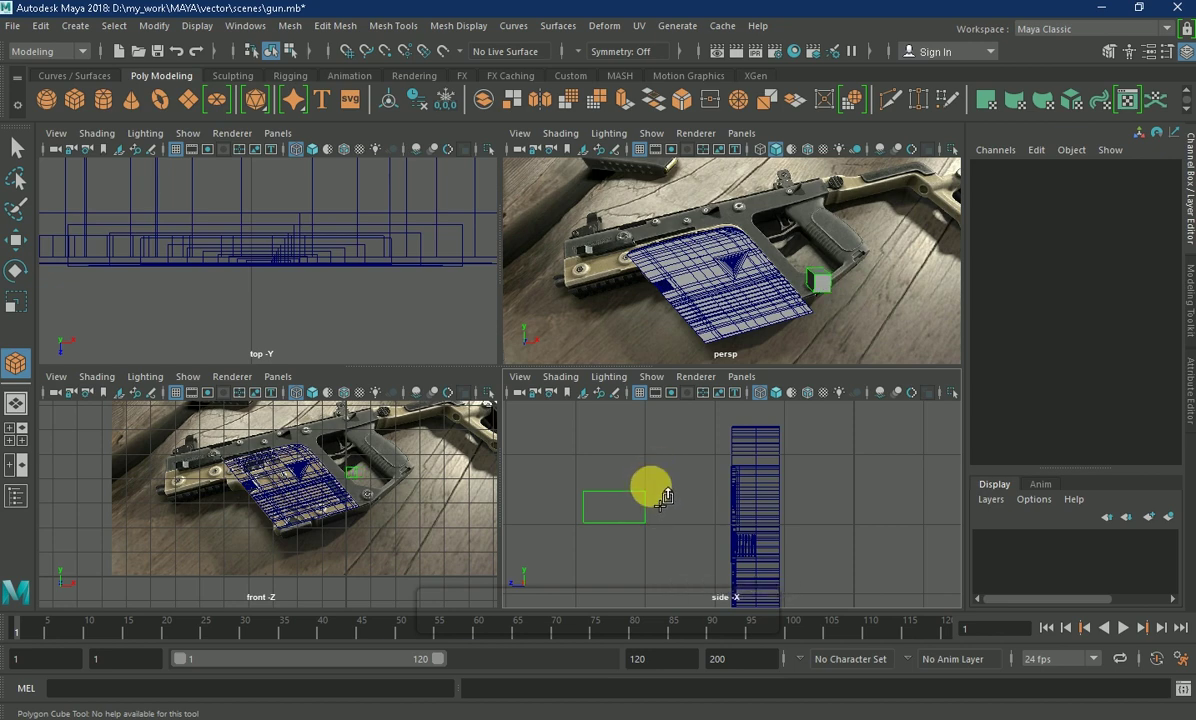
pyautogui.moveTo(663, 497); pyautogui.dragTo(866, 282)
pyautogui.moveTo(537, 507); pyautogui.dragTo(637, 518)
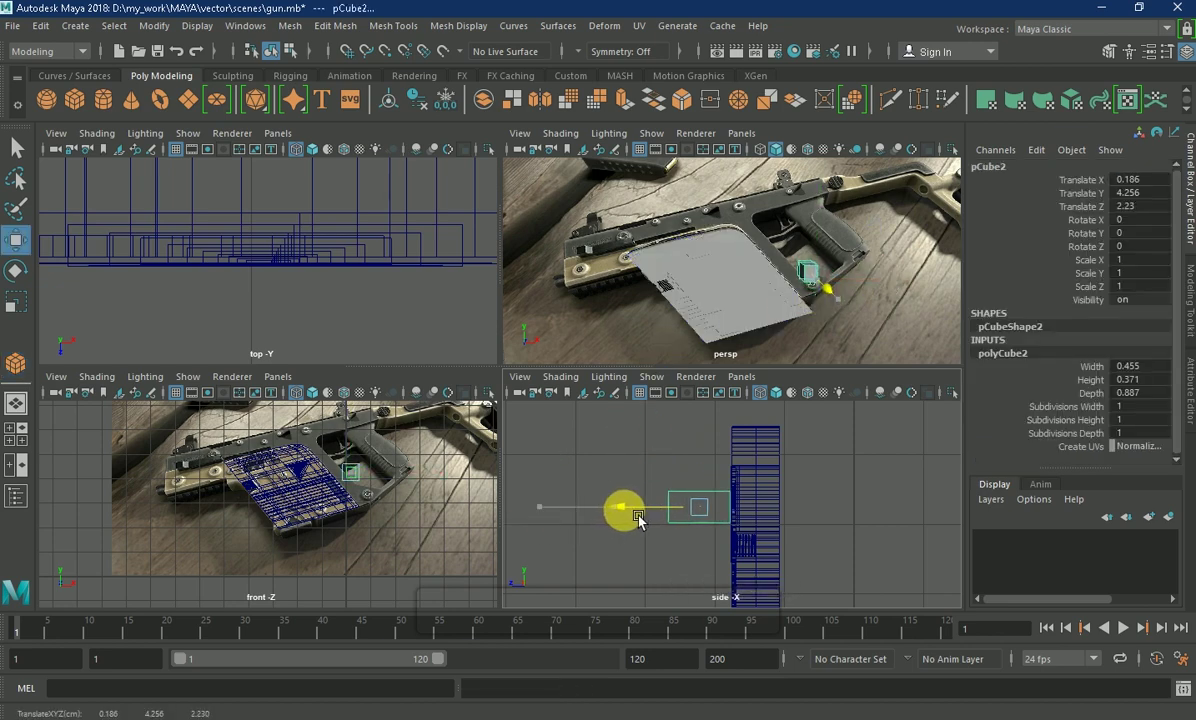
pyautogui.press('space')
pyautogui.keyDown('alt'); pyautogui.moveTo(734, 400); pyautogui.dragTo(538, 487); pyautogui.keyUp('alt')
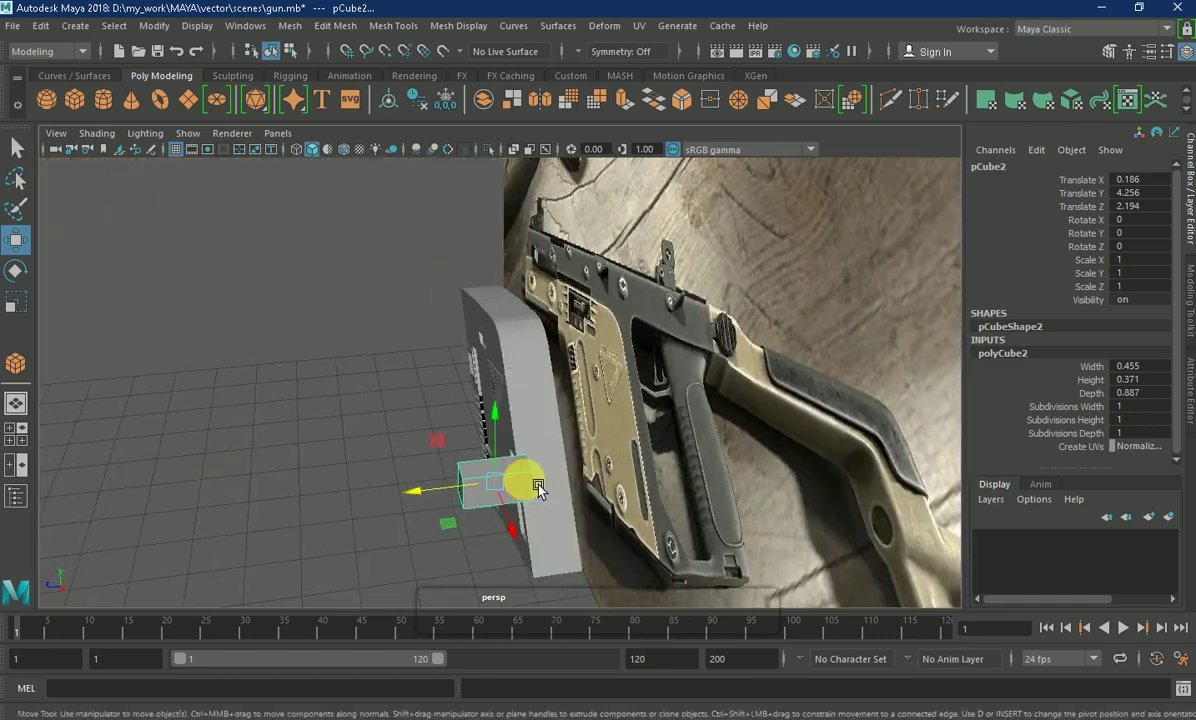
# - Scale pCube2 to X 2.862, Z 0.377 and slide it to -3.429, 4.463, 2.194
pyautogui.click(20, 316)
pyautogui.click(424, 494)
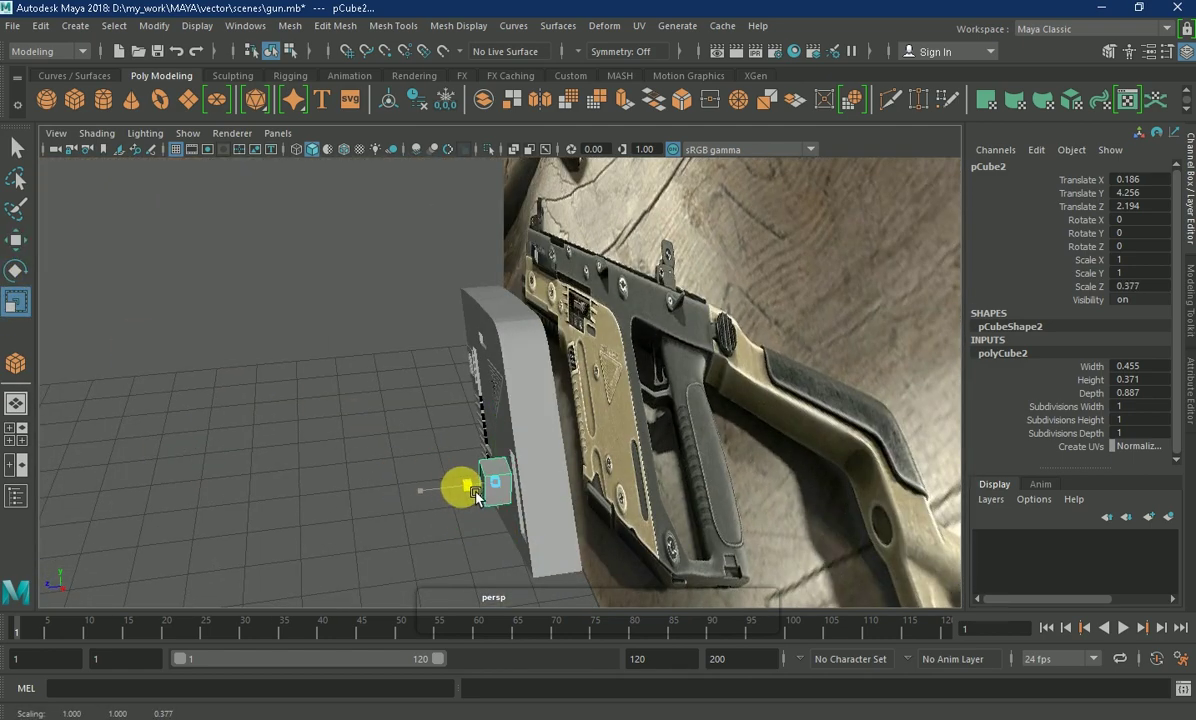
pyautogui.moveTo(565, 602)
pyautogui.mouseDown()
pyautogui.moveTo(512, 502)
pyautogui.moveTo(619, 480)
pyautogui.moveTo(662, 492)
pyautogui.mouseUp()
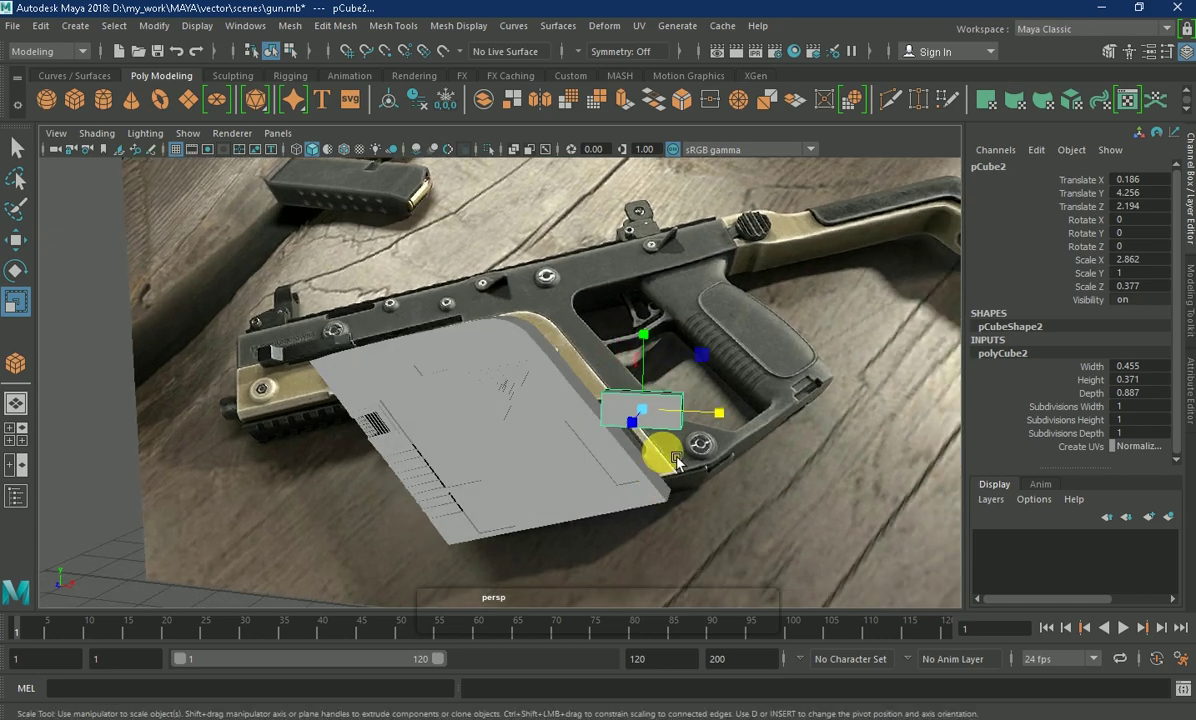
pyautogui.press('w')
pyautogui.moveTo(719, 412); pyautogui.dragTo(483, 388)
pyautogui.press('space')
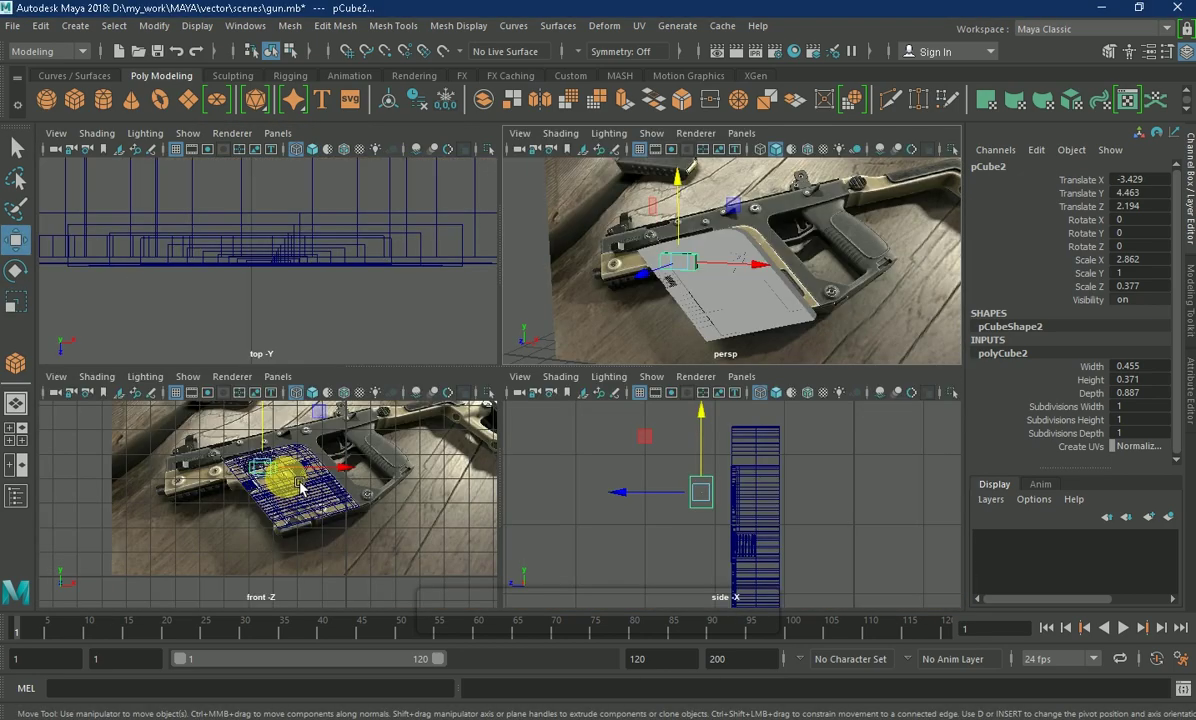
pyautogui.press('space')
pyautogui.scroll(3, 460, 488)
pyautogui.scroll(3, 561, 484)
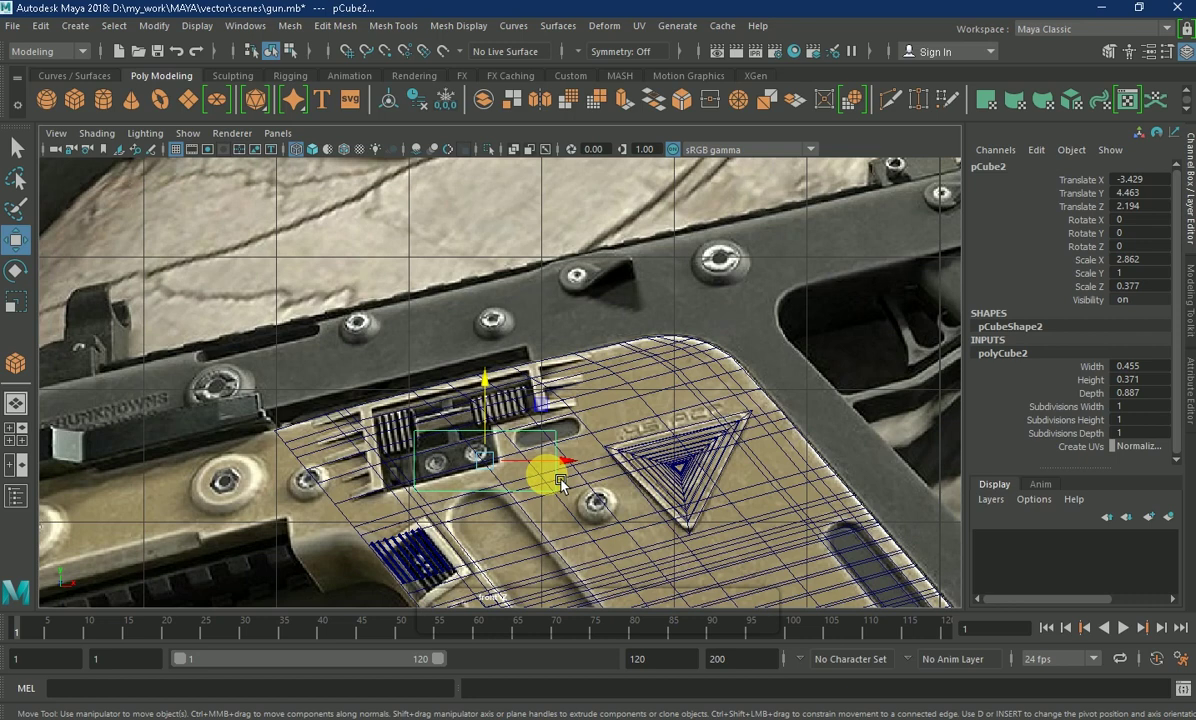
# - Tilt pCube2 to the plate's angle, move it over the slot fins, and widen it along X
pyautogui.press('1')
pyautogui.moveTo(582, 437); pyautogui.dragTo(520, 443)
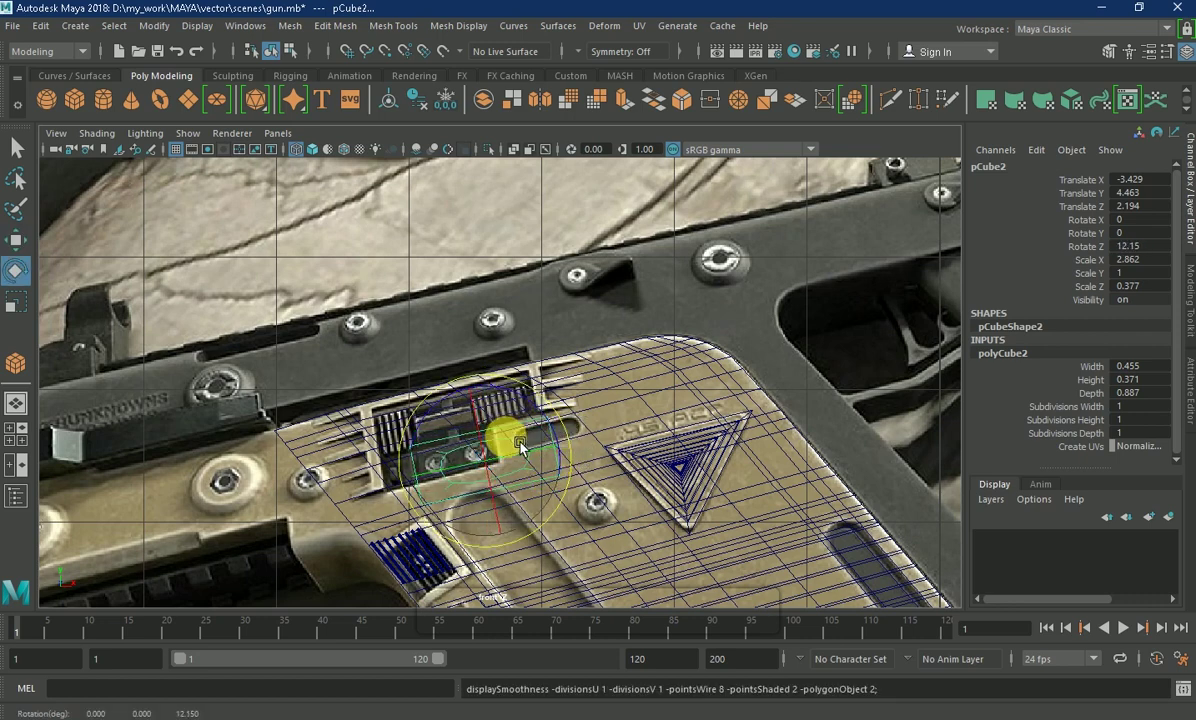
pyautogui.press('w')
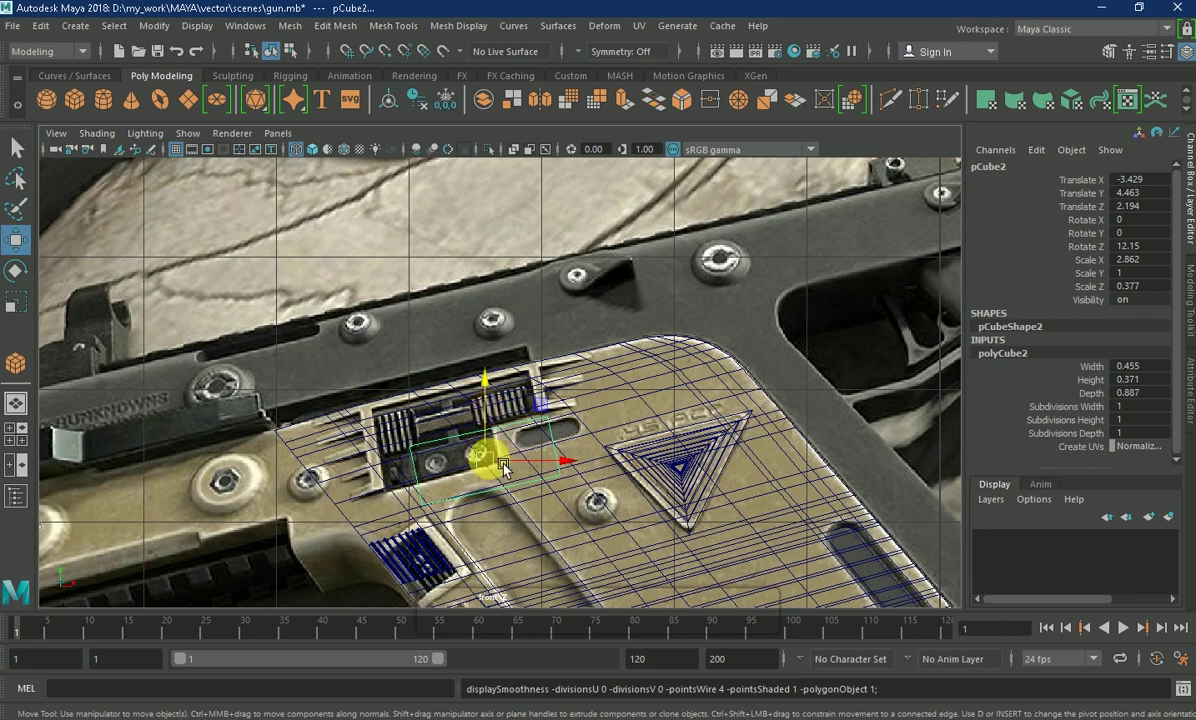
pyautogui.moveTo(503, 467); pyautogui.dragTo(478, 427)
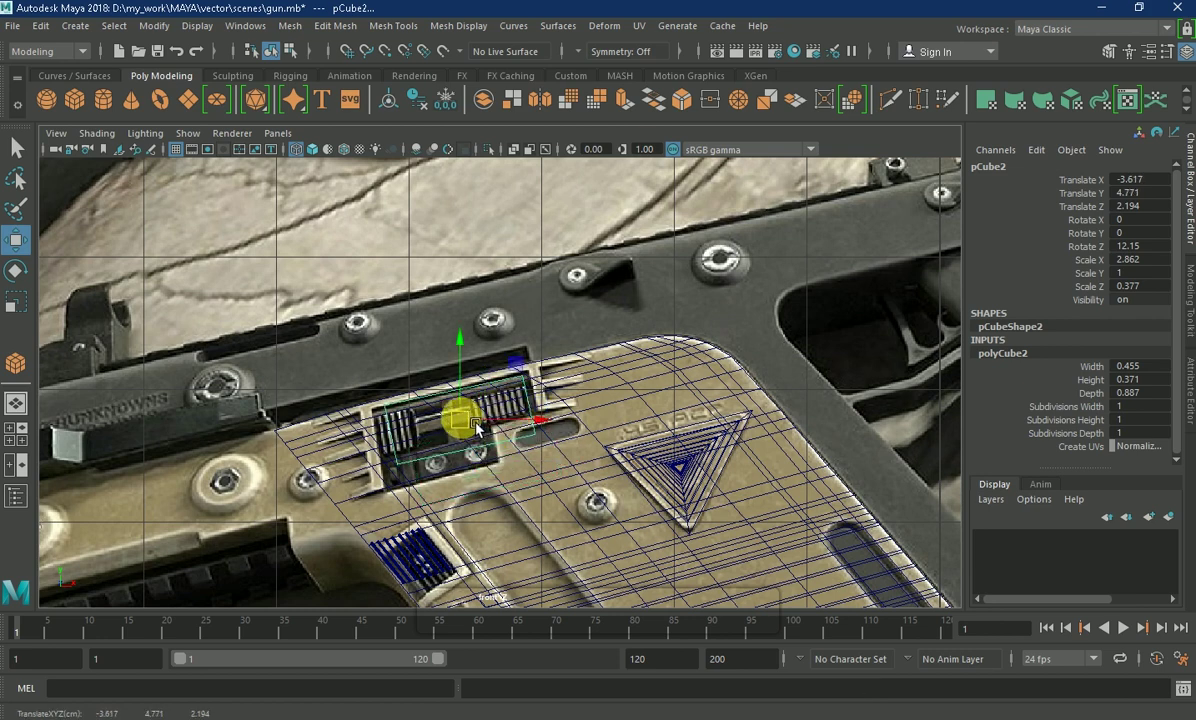
pyautogui.press('r')
pyautogui.click(547, 418)
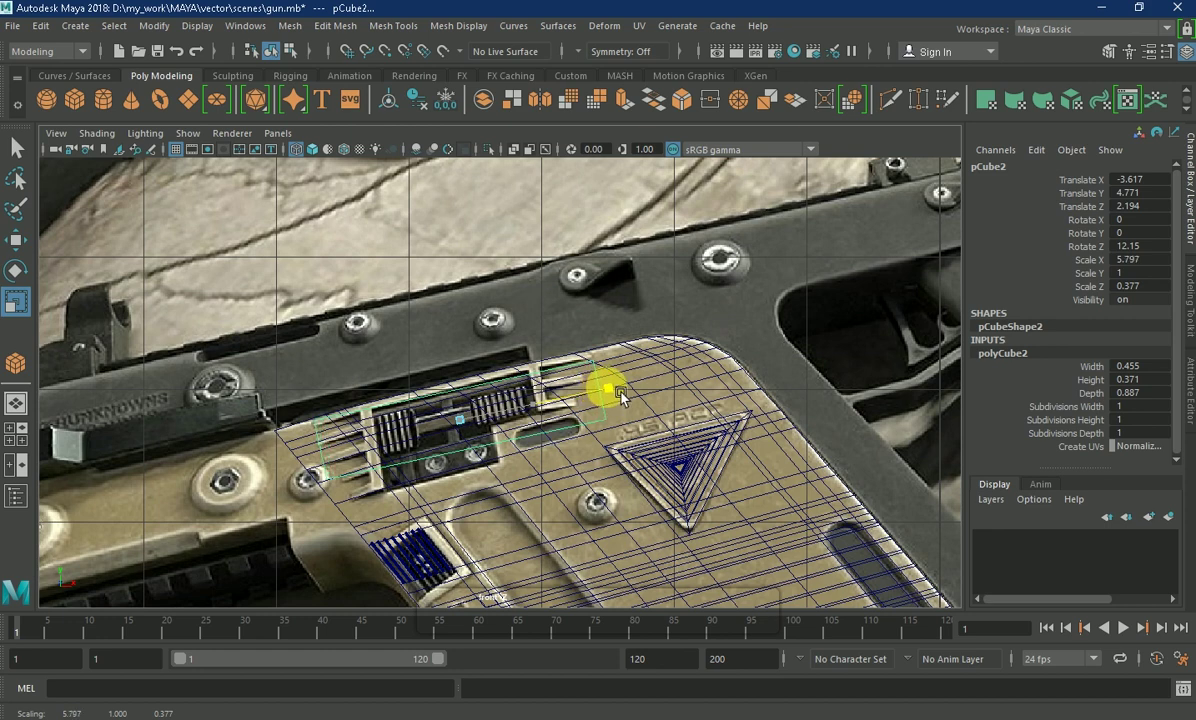
pyautogui.moveTo(620, 396); pyautogui.dragTo(622, 396)
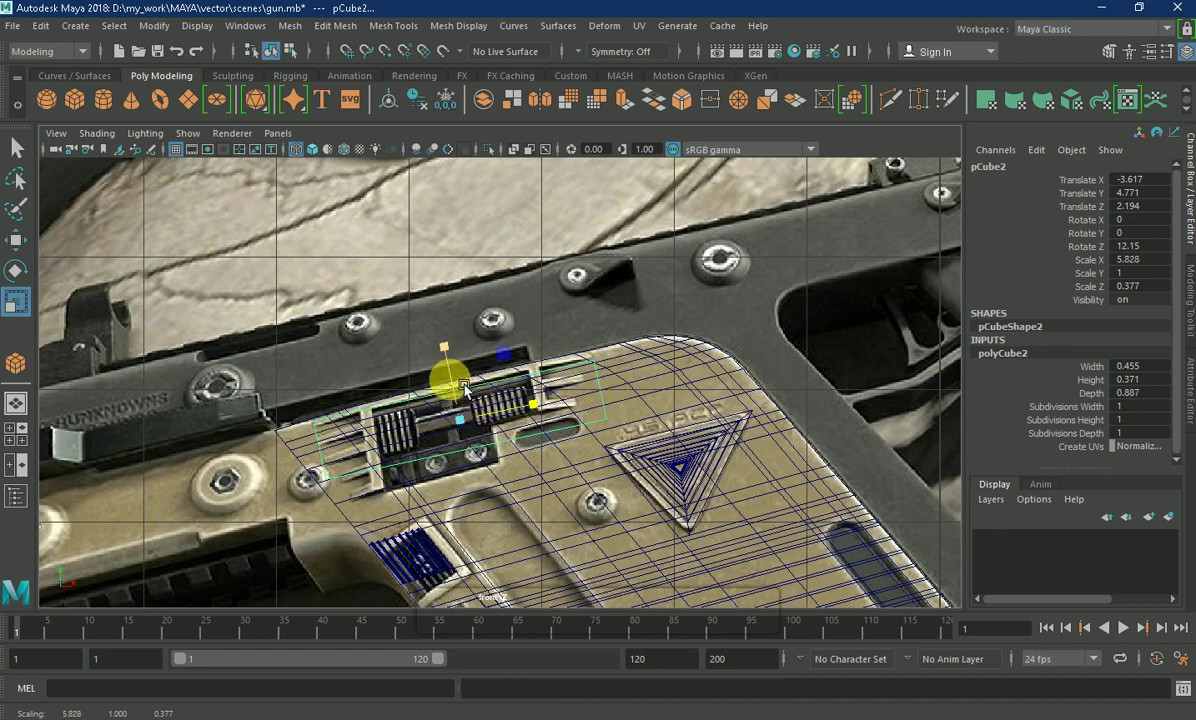
pyautogui.moveTo(462, 330); pyautogui.dragTo(456, 327)
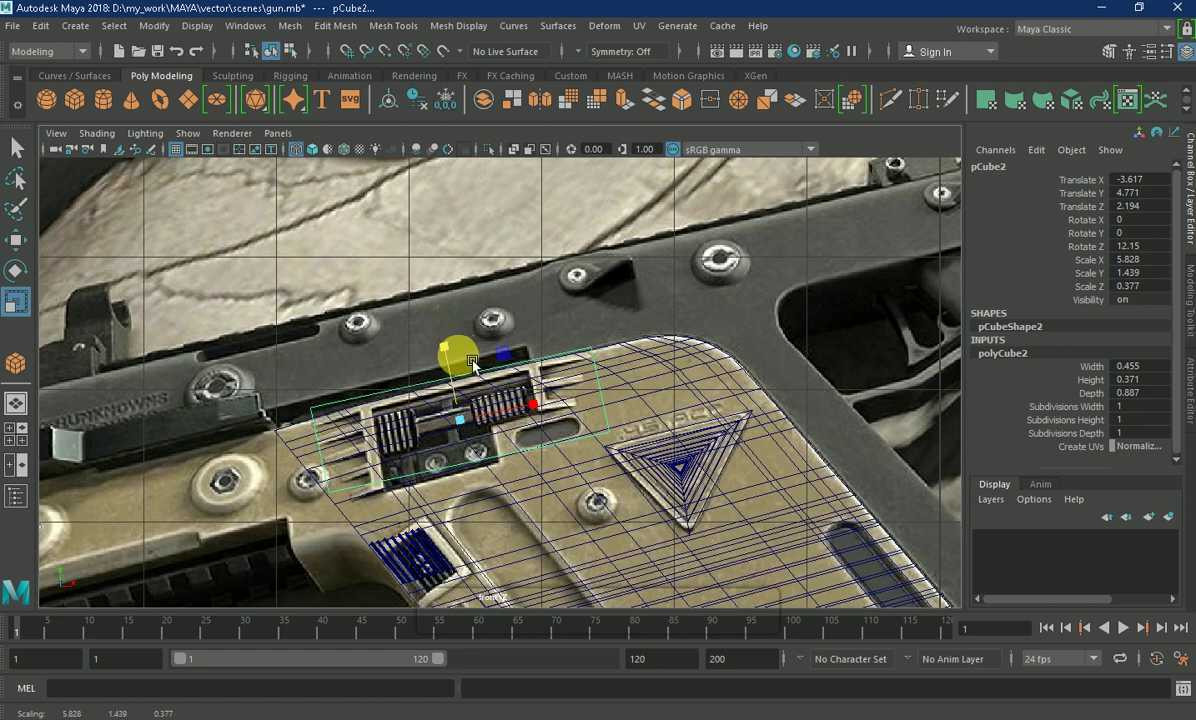
pyautogui.press('w')
pyautogui.moveTo(481, 428); pyautogui.dragTo(484, 431)
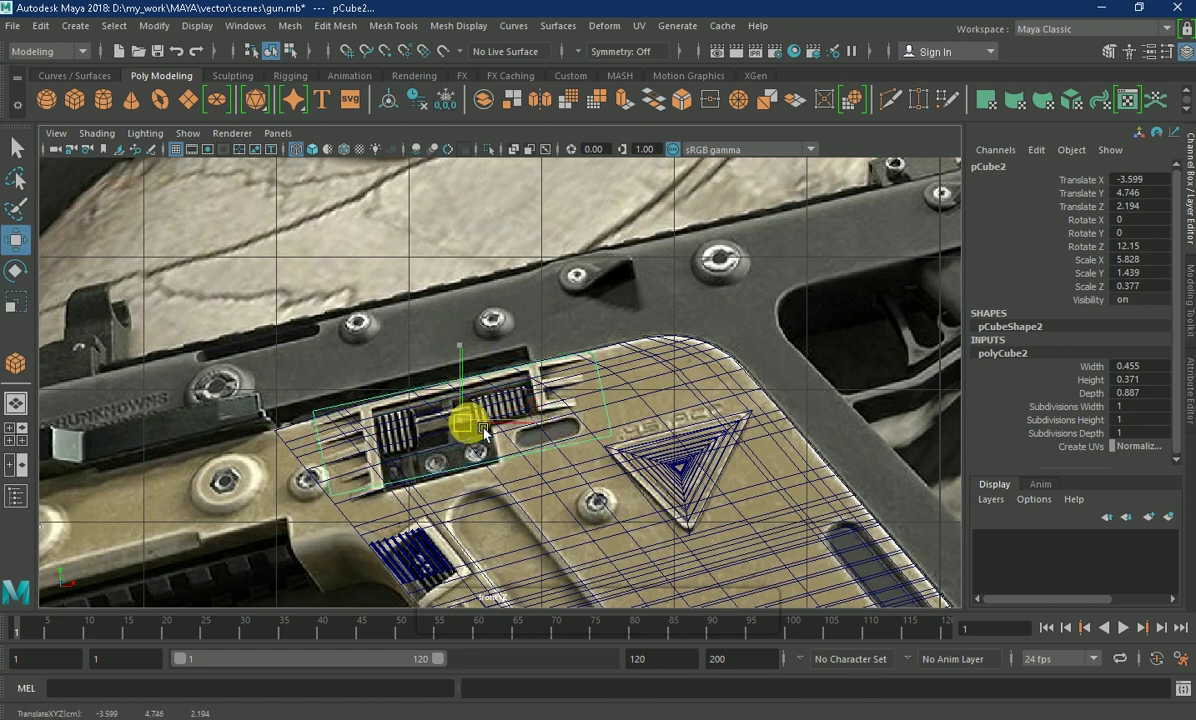
# - Fine-tune pCube2 to Rotate Z 14.018, Scale Y 1.526 at -3.617, 4.708, then select its end vertices
pyautogui.press('e')
pyautogui.moveTo(547, 419); pyautogui.dragTo(565, 424)
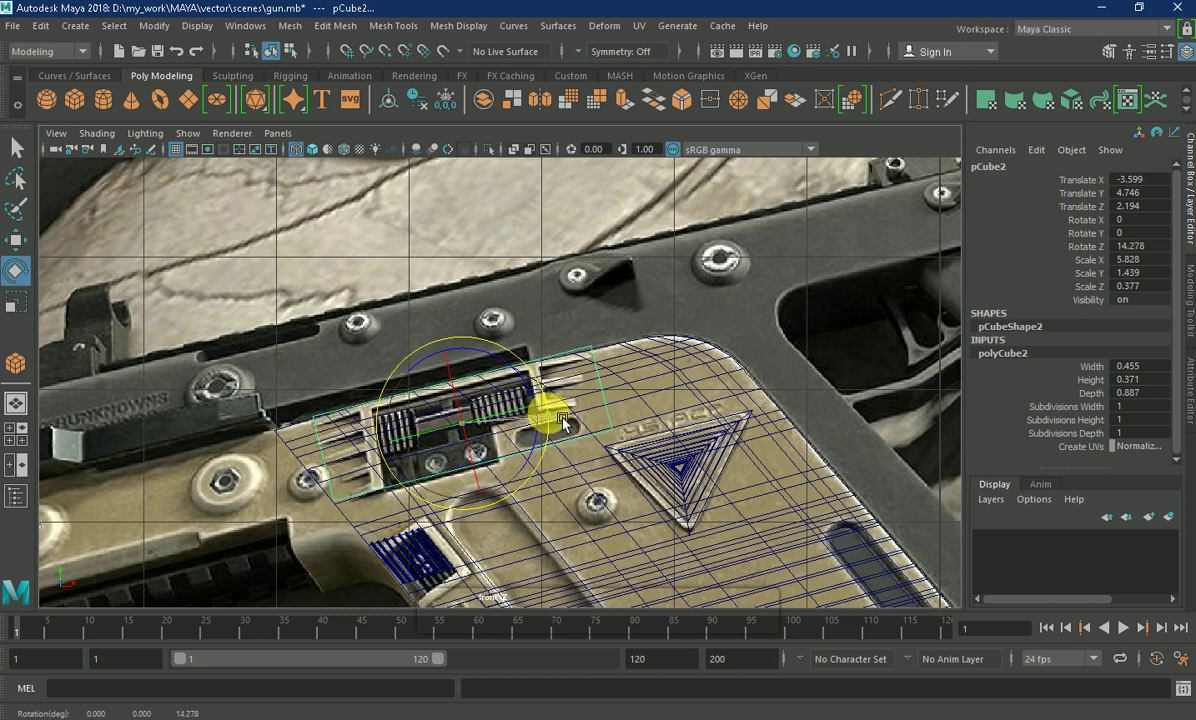
pyautogui.press('w')
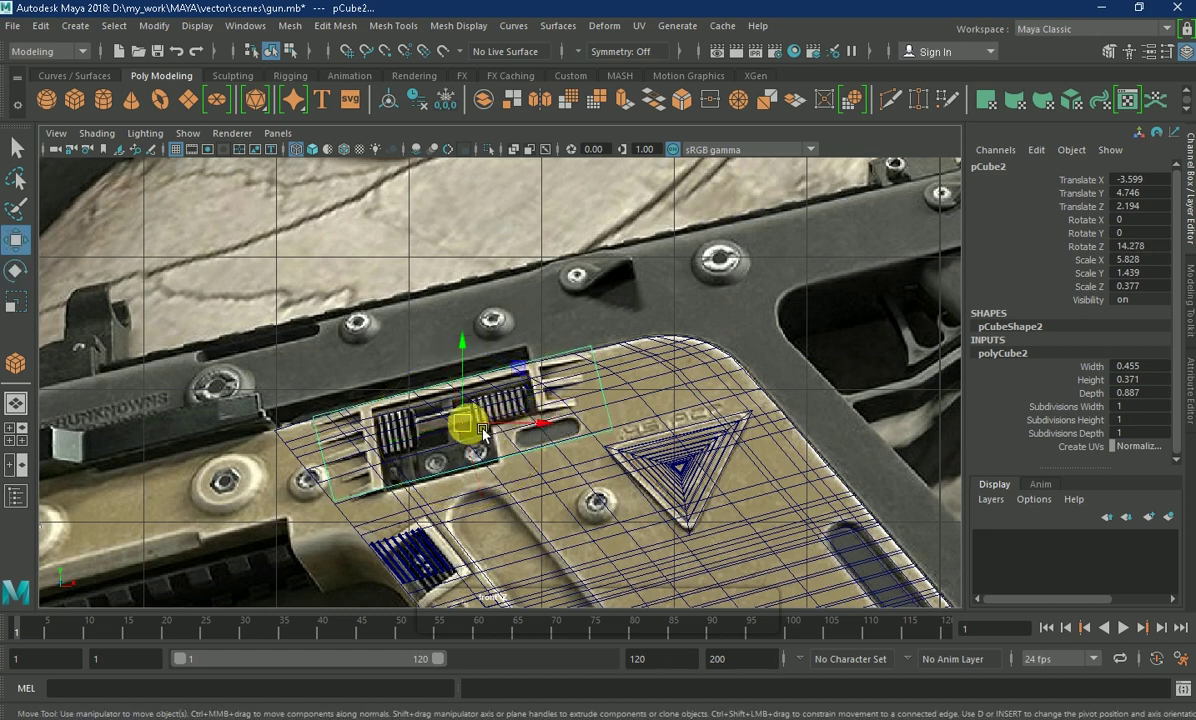
pyautogui.moveTo(481, 430); pyautogui.dragTo(480, 435)
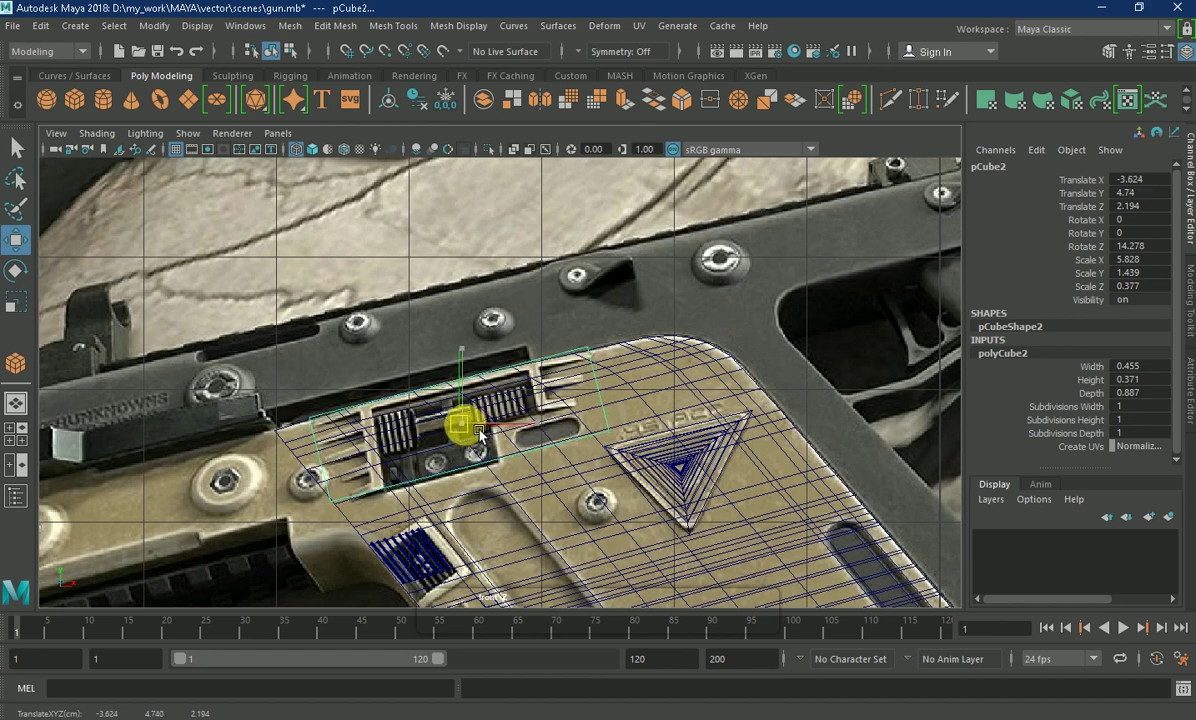
pyautogui.press('e')
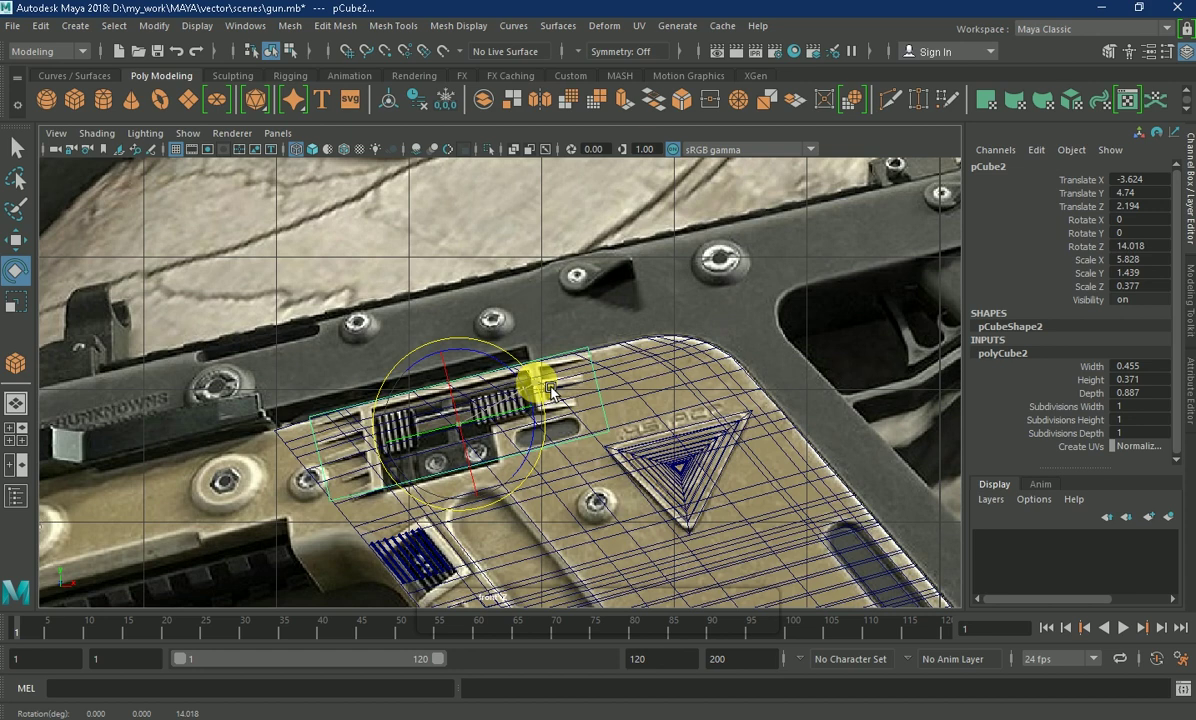
pyautogui.press('w')
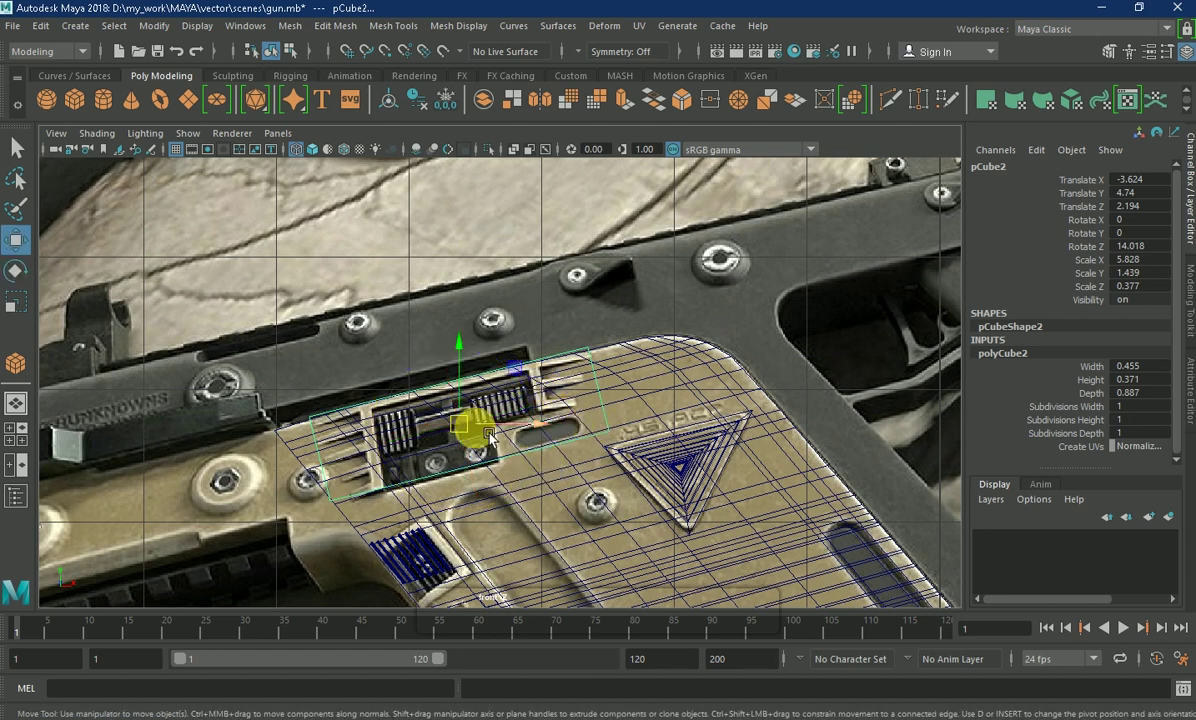
pyautogui.press('r')
pyautogui.moveTo(449, 370); pyautogui.dragTo(445, 352)
pyautogui.press('w')
pyautogui.moveTo(462, 428); pyautogui.dragTo(471, 434)
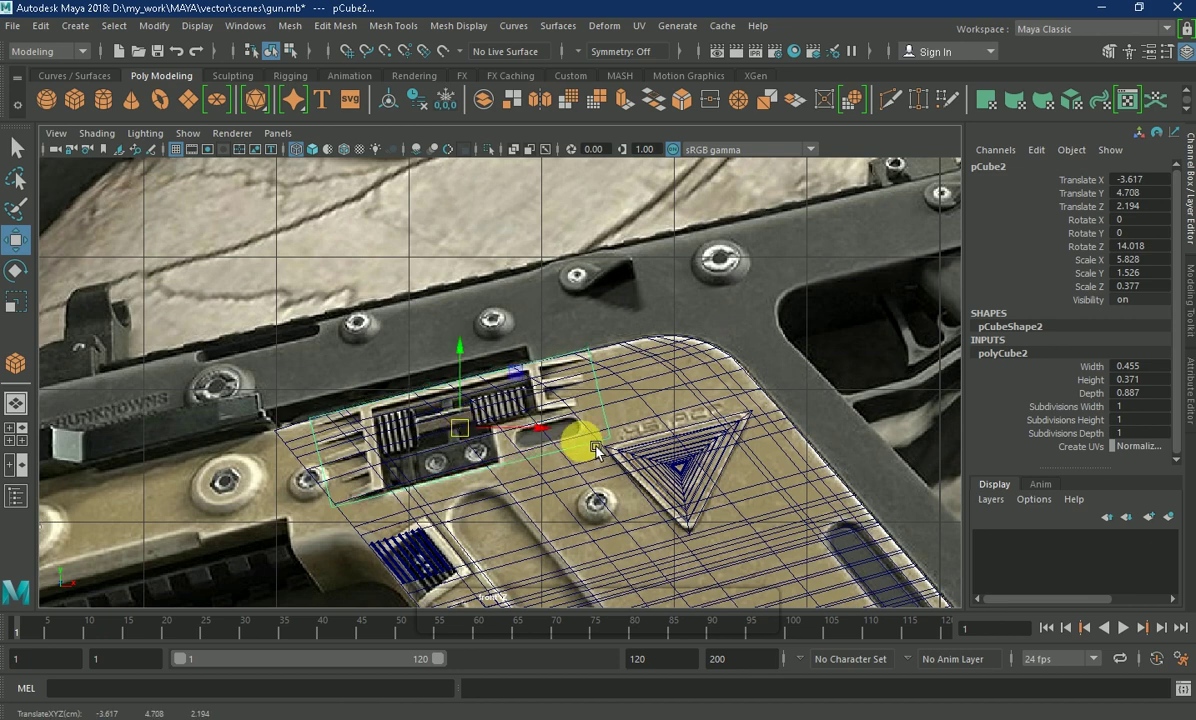
pyautogui.moveTo(315, 428); pyautogui.dragTo(255, 420, button='right')
pyautogui.moveTo(290, 400); pyautogui.dragTo(380, 525)
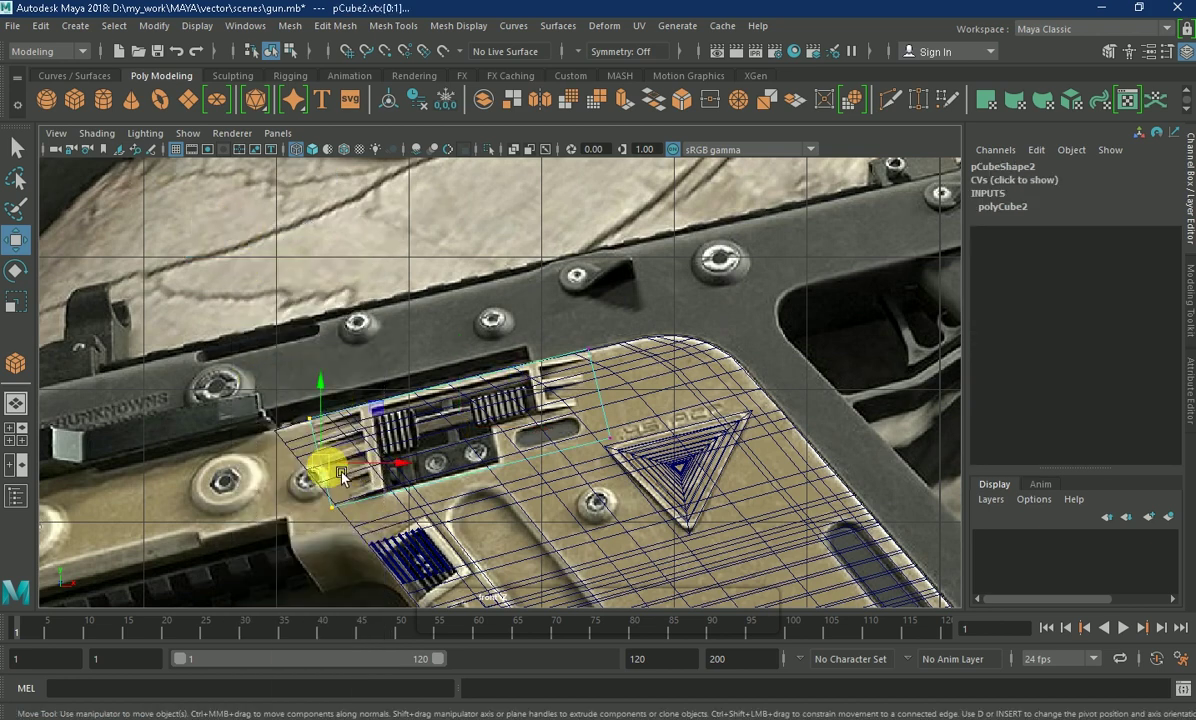
# - Select the cube's corner vertices and frame the view on them
pyautogui.press('e')
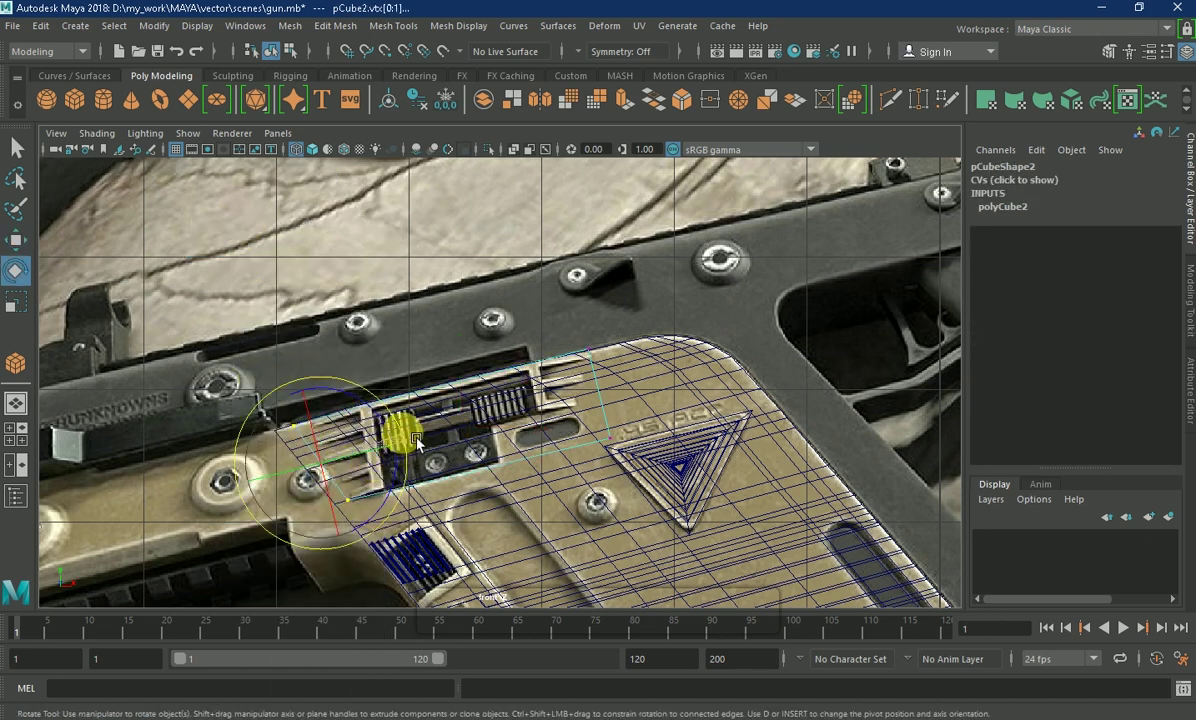
pyautogui.moveTo(235, 374)
pyautogui.mouseDown()
pyautogui.moveTo(347, 422)
pyautogui.moveTo(314, 434)
pyautogui.mouseUp()
pyautogui.click(15, 240)
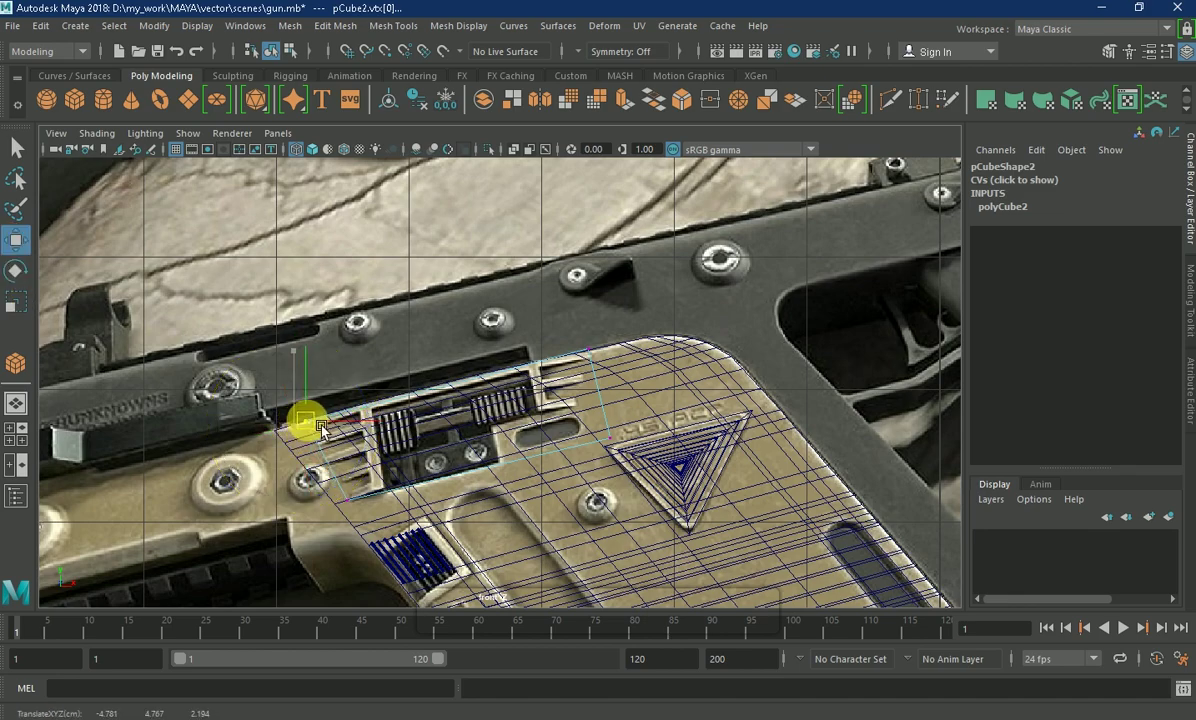
pyautogui.press('f')
pyautogui.scroll(-3, 614, 427)
pyautogui.scroll(2, 600, 450)
pyautogui.click(595, 557)
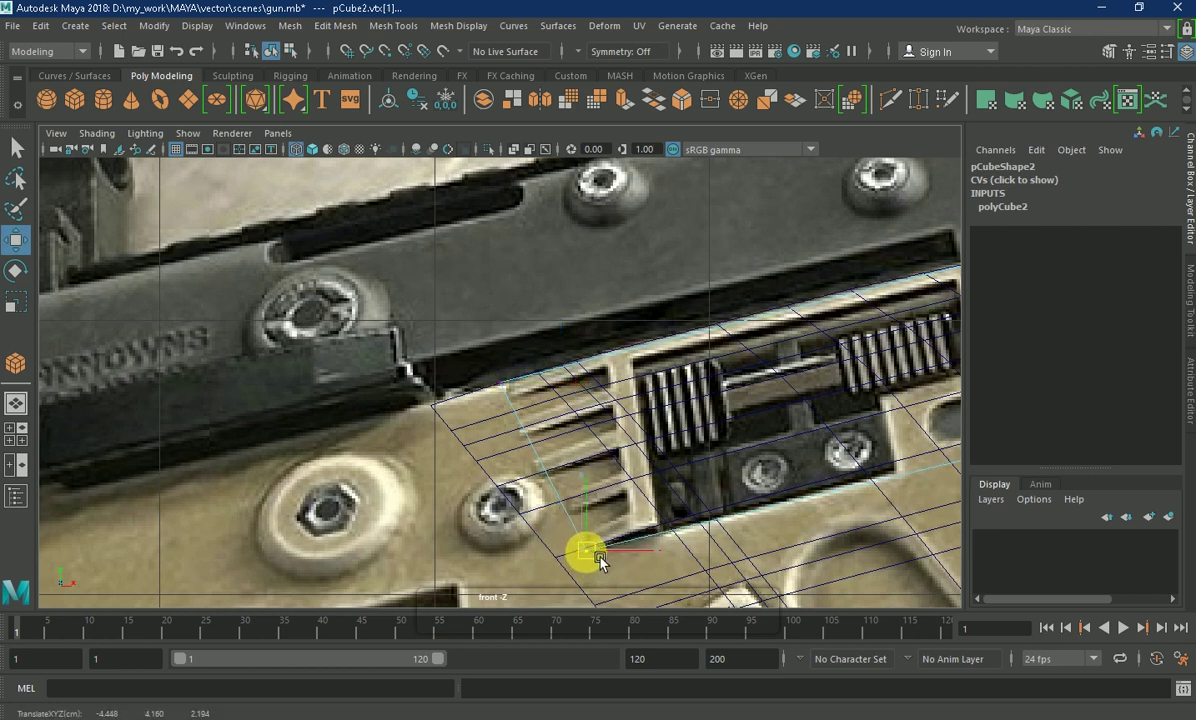
pyautogui.click(509, 387)
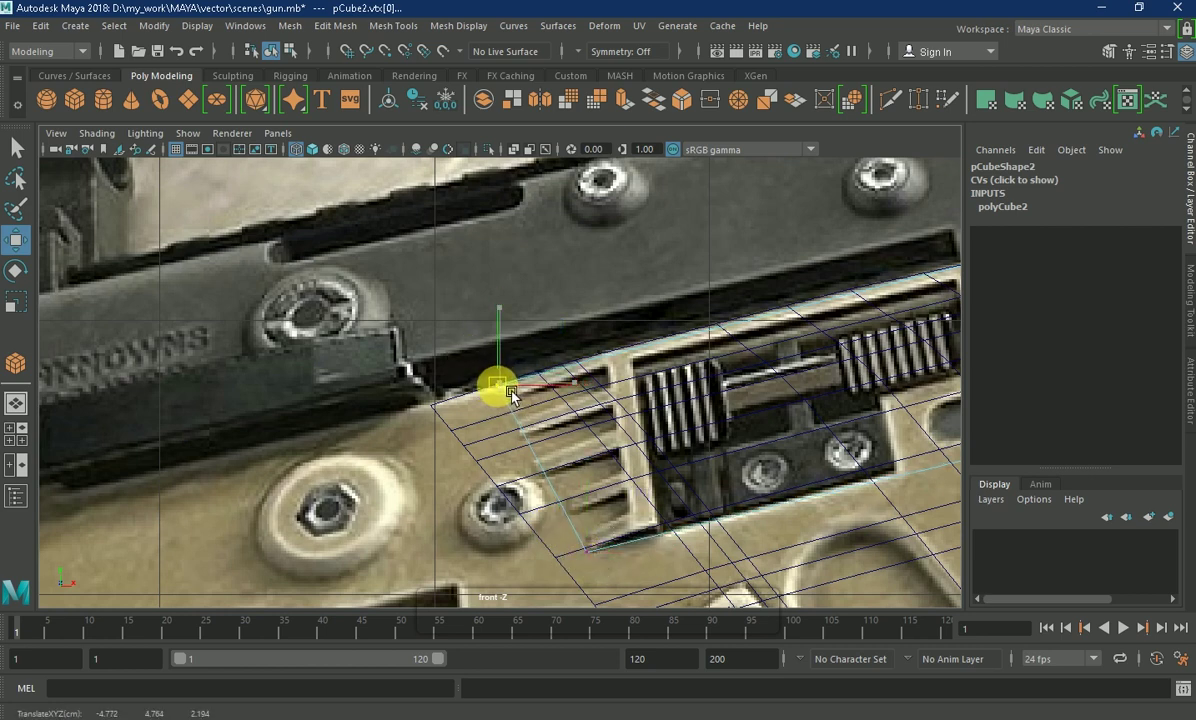
pyautogui.scroll(-3, 642, 383)
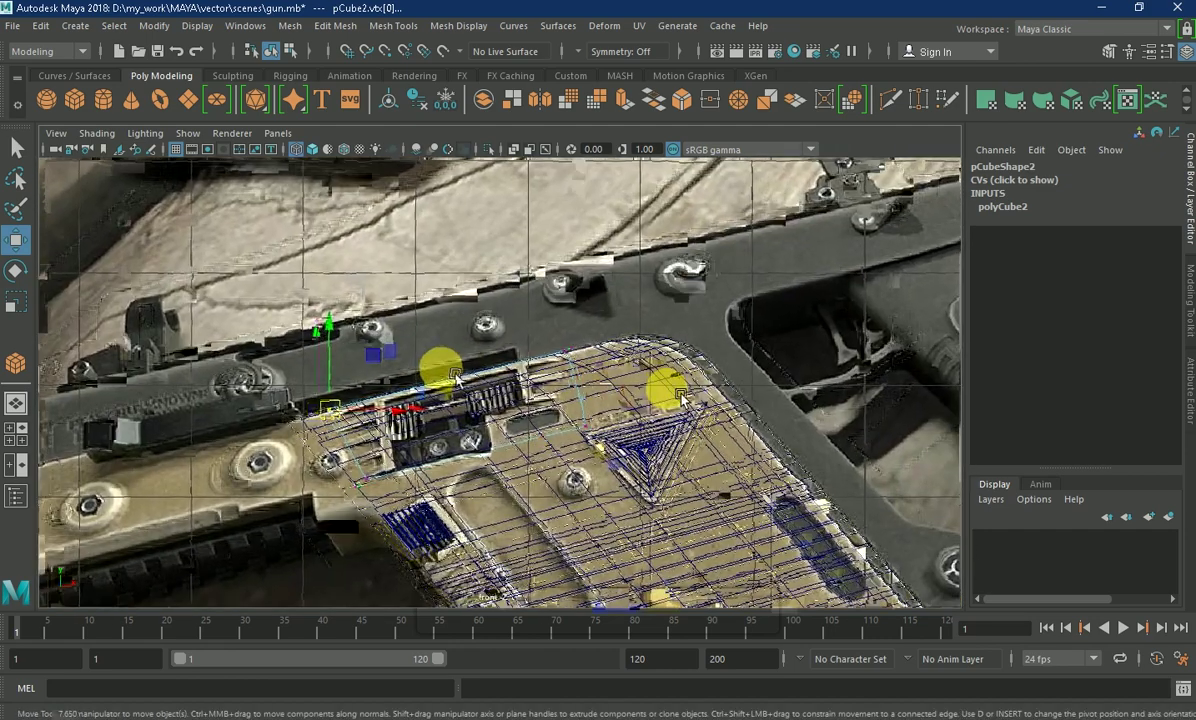
# - Shift the cube's right-side vertices onto the spring housing outline
pyautogui.moveTo(507, 347); pyautogui.dragTo(566, 459)
pyautogui.press('e')
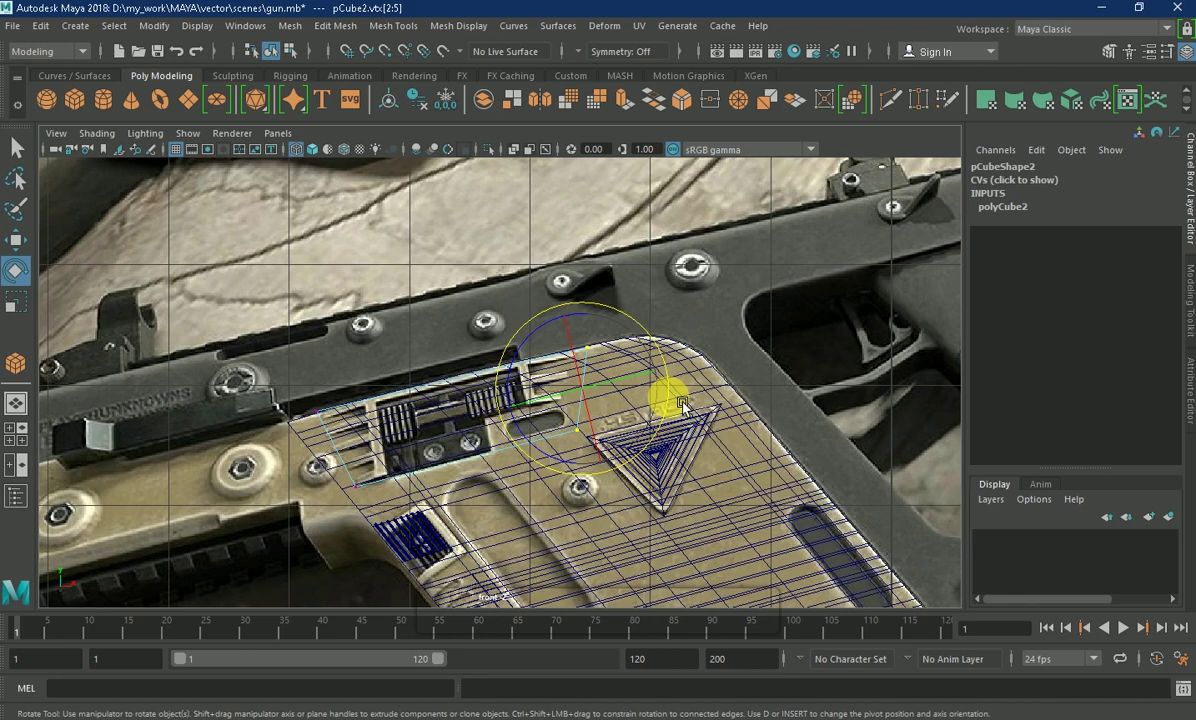
pyautogui.press('w')
pyautogui.moveTo(574, 392); pyautogui.dragTo(589, 398)
# - Nudge the left corner vertex outward and lower the bottom-right corner vertex down-left
pyautogui.scroll(3, 589, 398)
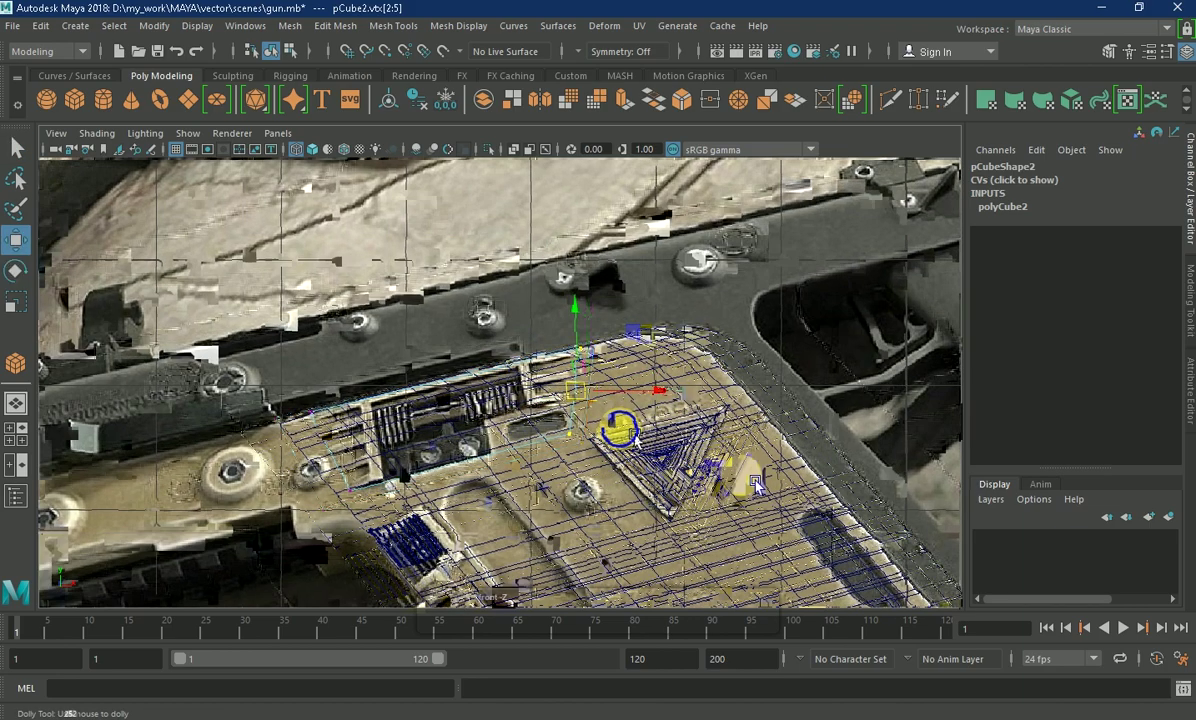
pyautogui.scroll(1, 733, 470)
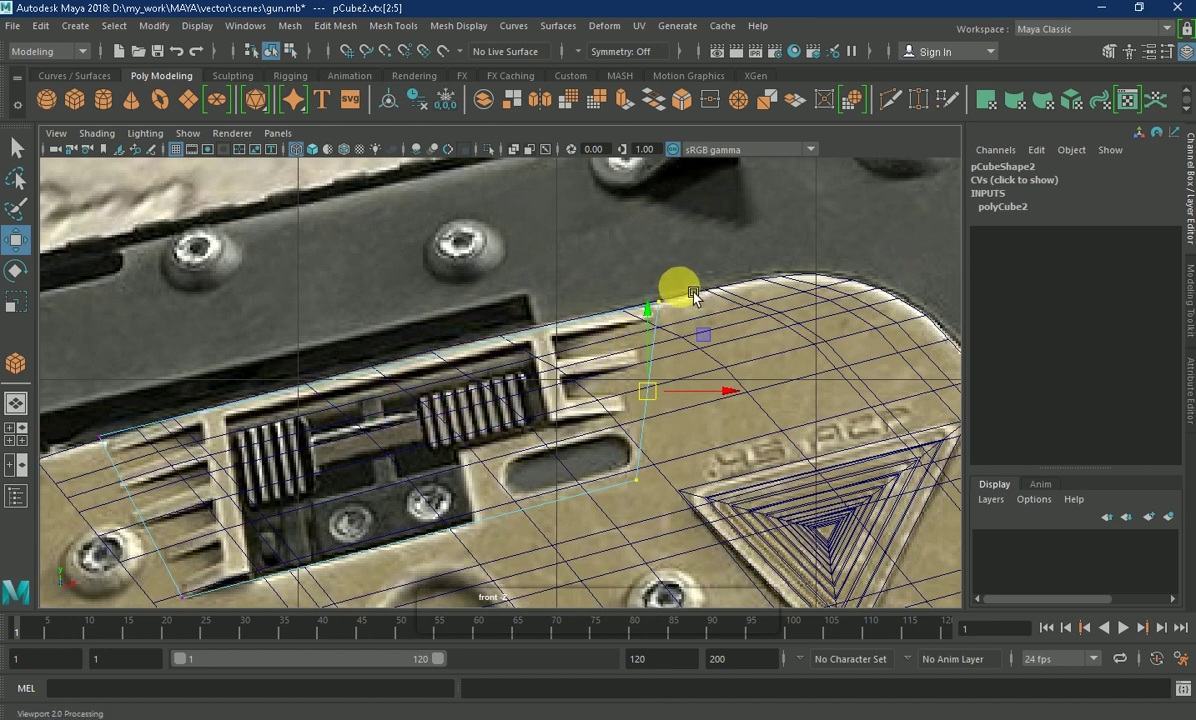
pyautogui.click(100, 437)
pyautogui.moveTo(118, 446); pyautogui.dragTo(110, 441)
pyautogui.click(648, 482)
pyautogui.moveTo(622, 486); pyautogui.dragTo(614, 491)
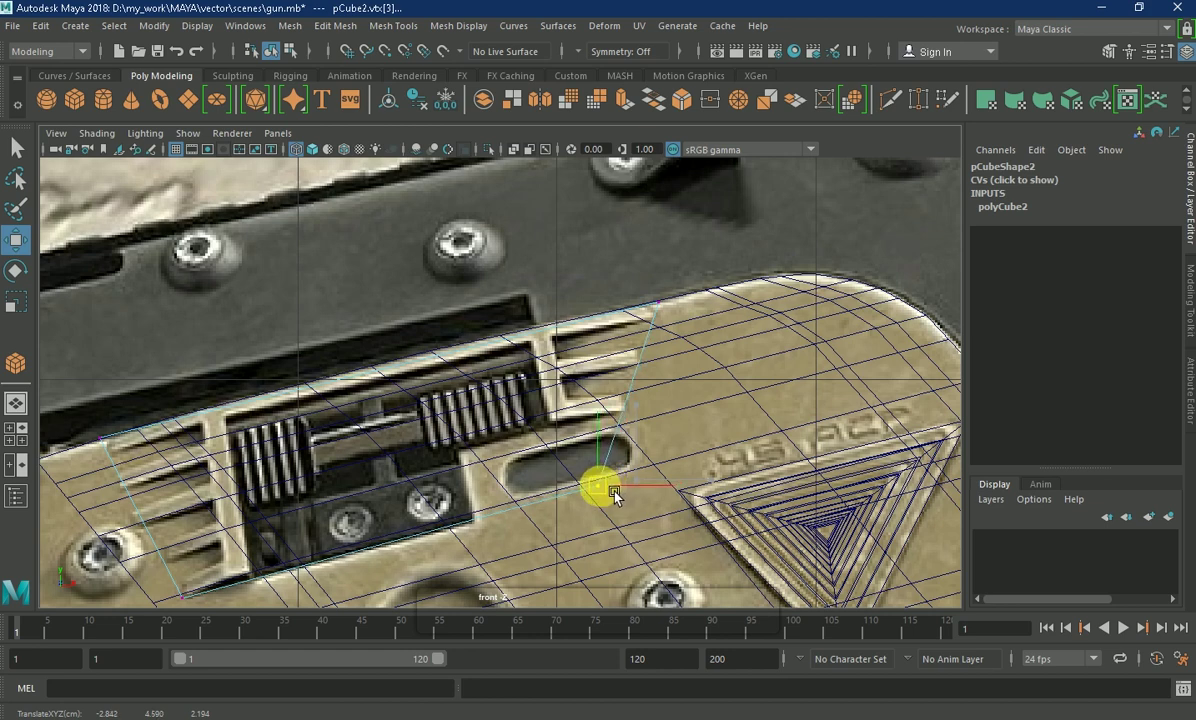
pyautogui.moveTo(614, 497); pyautogui.dragTo(598, 494)
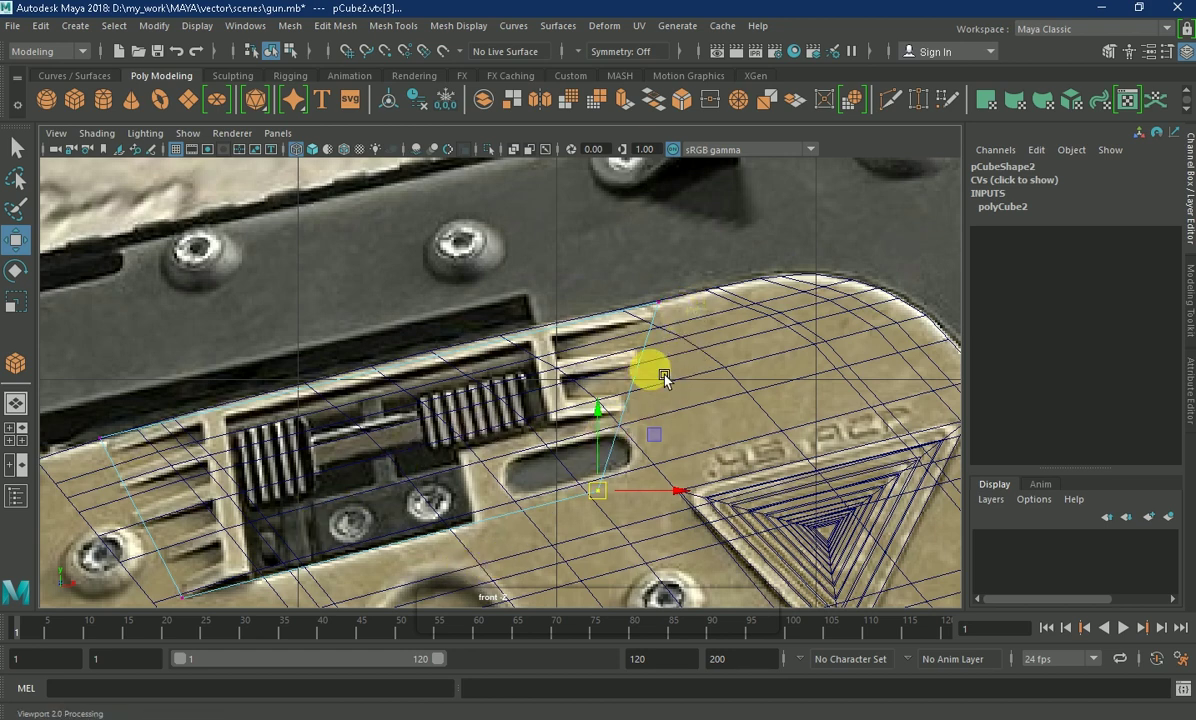
pyautogui.keyDown('alt'); pyautogui.moveTo(565, 393); pyautogui.dragTo(545, 367, button='middle'); pyautogui.keyUp('alt')
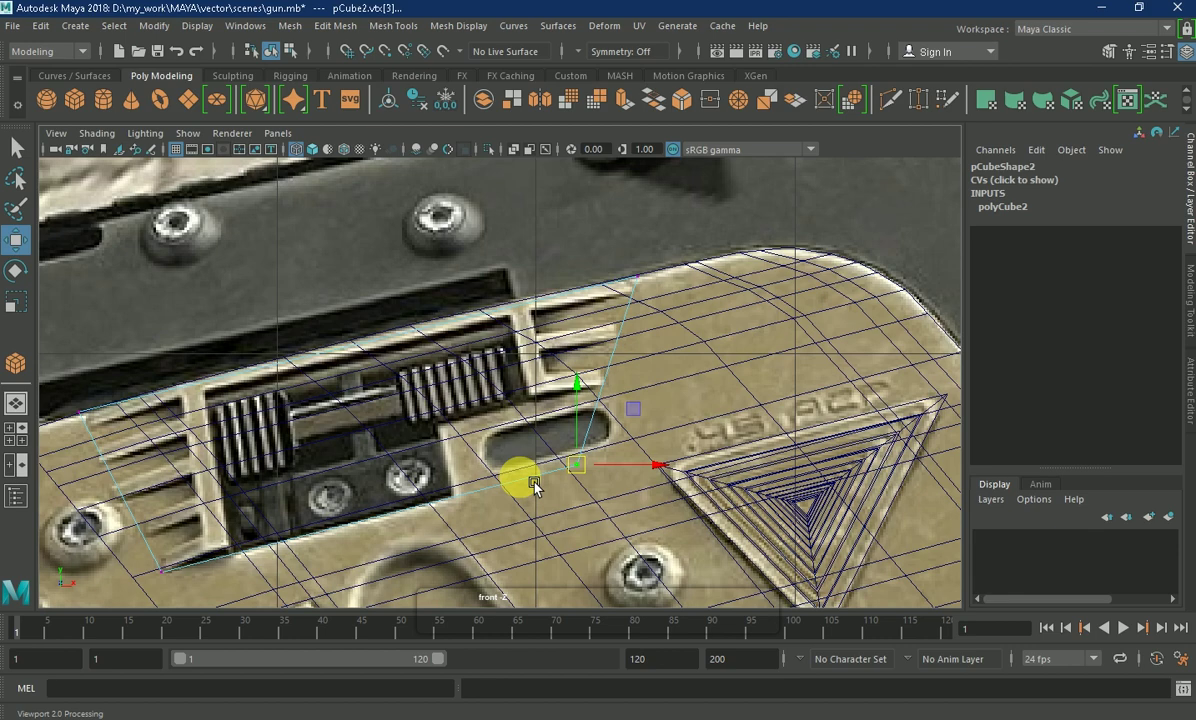
pyautogui.moveTo(470, 285); pyautogui.dragTo(603, 200, button='right')
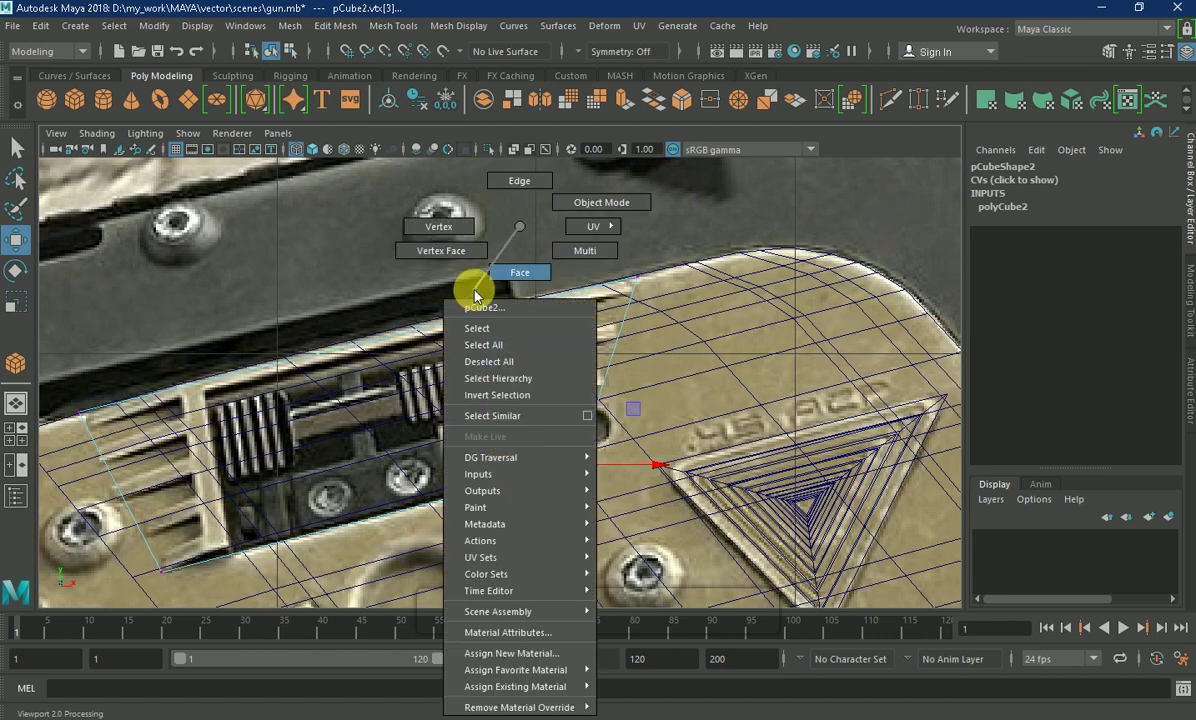
# - Insert eight edge loops across the cube with the Insert Edge Loop Tool
pyautogui.keyDown('shift'); pyautogui.moveTo(535, 481); pyautogui.dragTo(534, 507, button='right'); pyautogui.keyUp('shift')
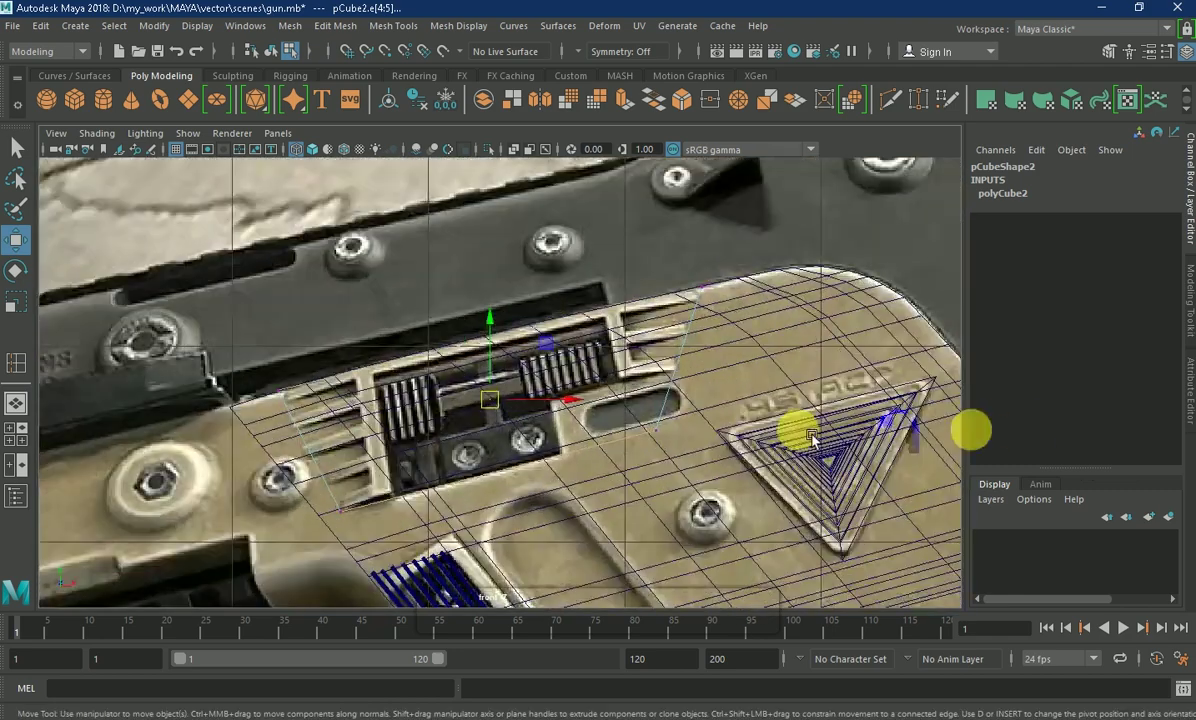
pyautogui.moveTo(620, 227); pyautogui.dragTo(620, 181, button='right')
pyautogui.keyDown('shift'); pyautogui.moveTo(560, 405); pyautogui.dragTo(593, 497, button='right'); pyautogui.keyUp('shift')
pyautogui.click(638, 375)
pyautogui.click(674, 372)
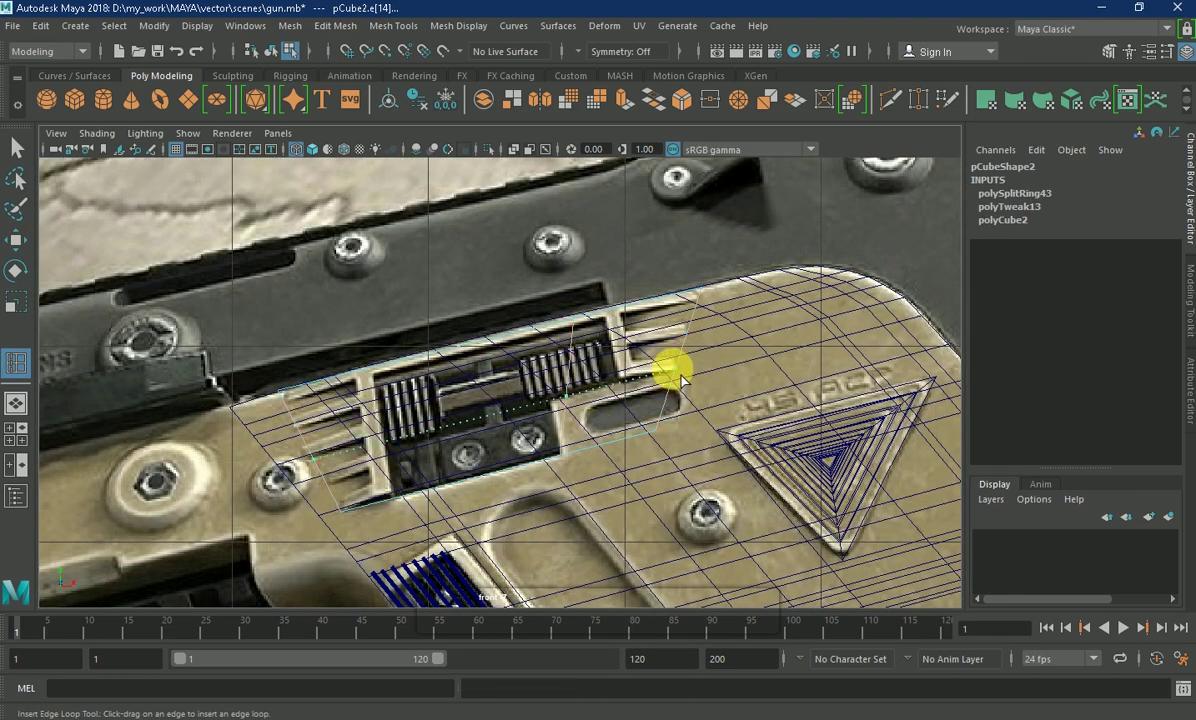
pyautogui.click(685, 352)
pyautogui.click(689, 322)
pyautogui.click(370, 445)
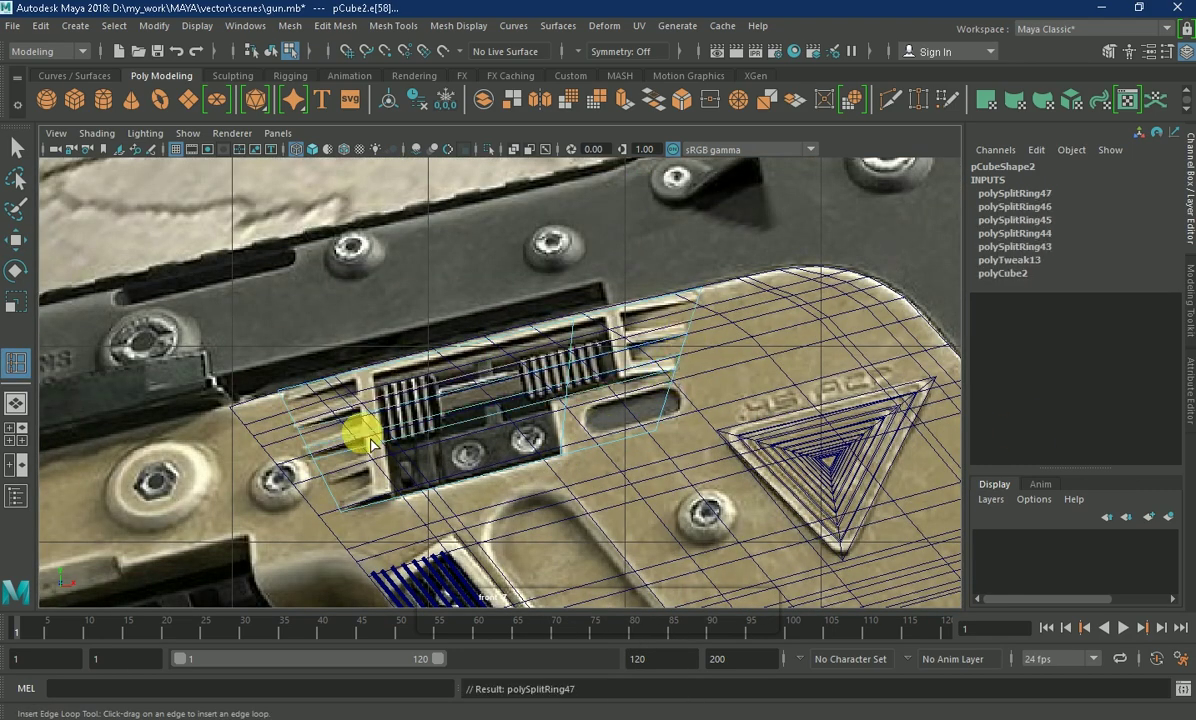
pyautogui.click(322, 476)
pyautogui.click(328, 494)
pyautogui.click(592, 404)
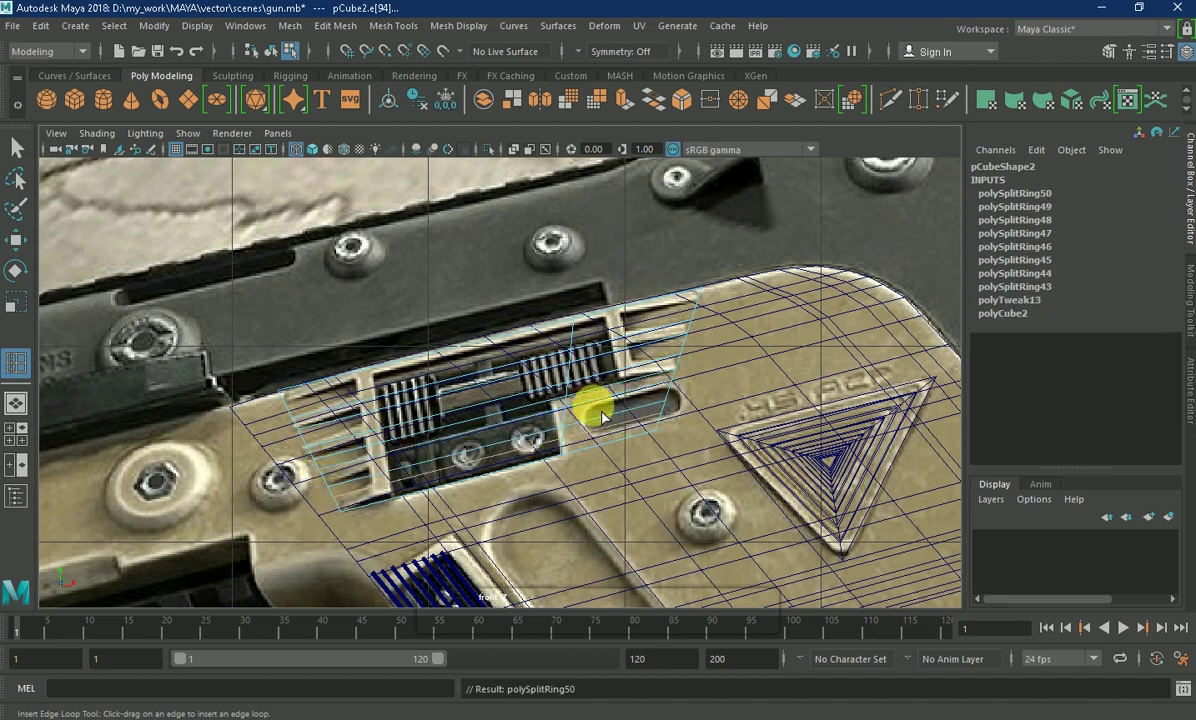
pyautogui.scroll(4, 600, 402)
# - Scale one vertical column of vertices together to squeeze it
pyautogui.click(16, 240)
pyautogui.moveTo(547, 590); pyautogui.dragTo(650, 255)
pyautogui.press('r')
pyautogui.moveTo(705, 384); pyautogui.dragTo(646, 395)
pyautogui.scroll(-3, 609, 501)
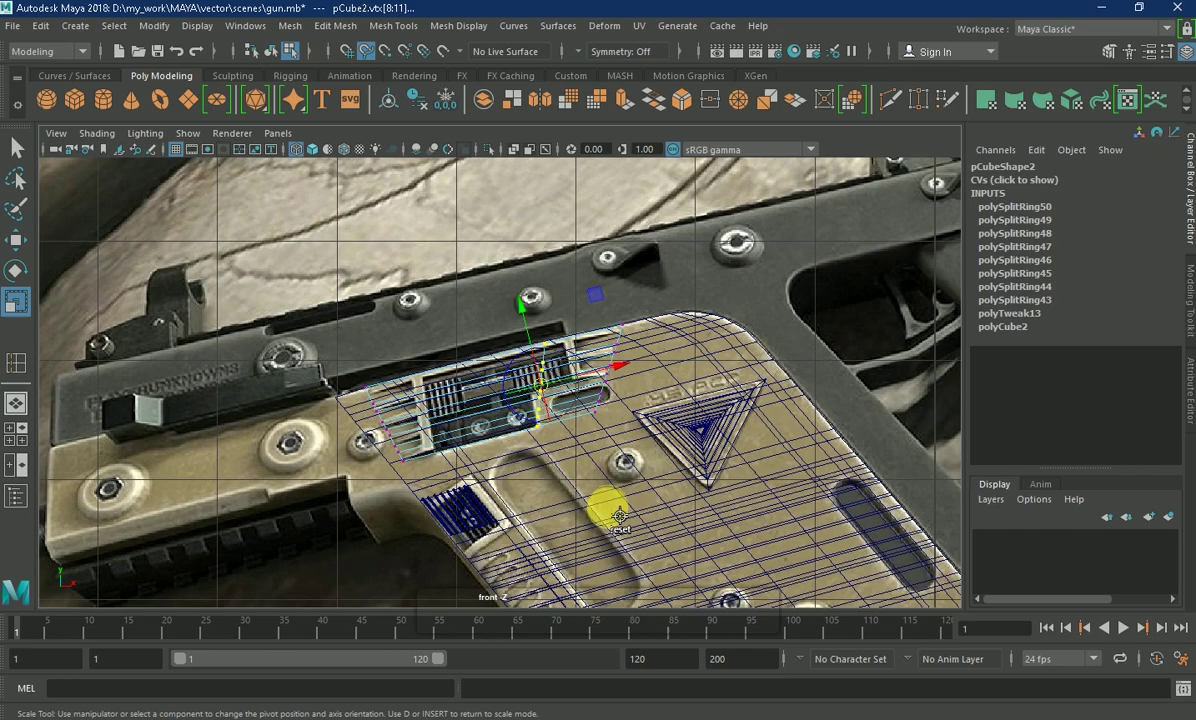
pyautogui.scroll(5, 597, 453)
pyautogui.moveTo(455, 242); pyautogui.dragTo(500, 182, button='right')
pyautogui.click(494, 526)
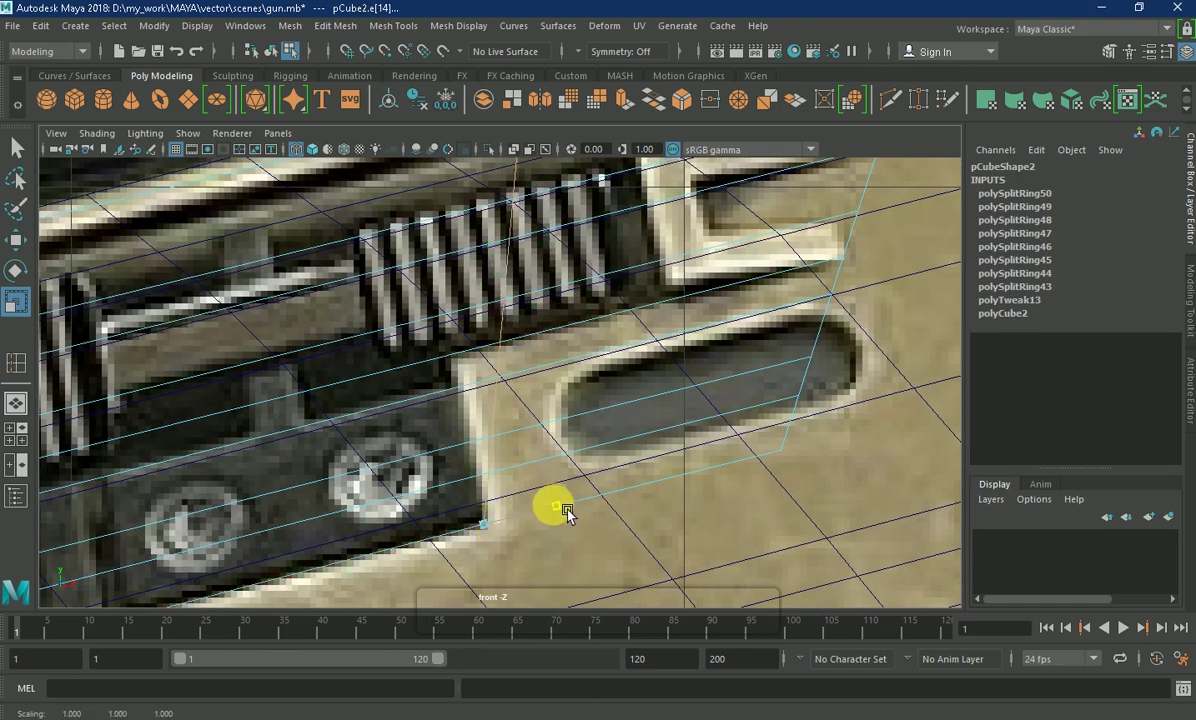
pyautogui.scroll(-5, 535, 494)
pyautogui.scroll(4, 535, 492)
pyautogui.scroll(-1, 547, 507)
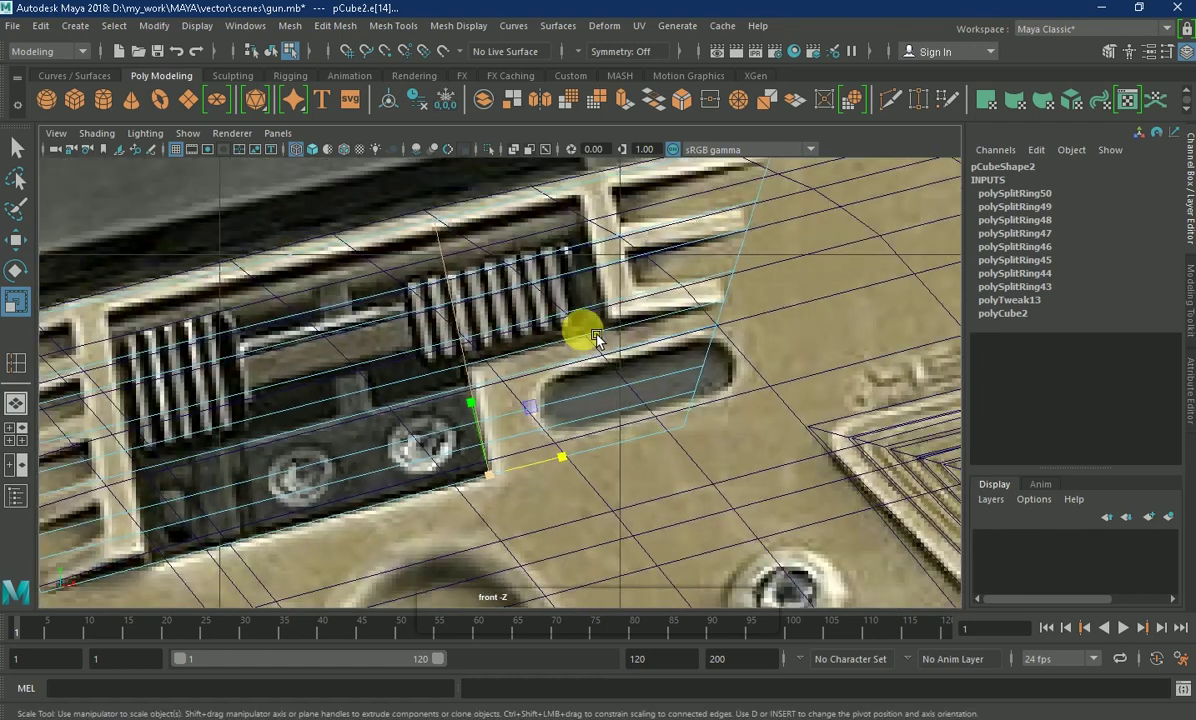
pyautogui.scroll(2, 582, 328)
pyautogui.click(237, 398)
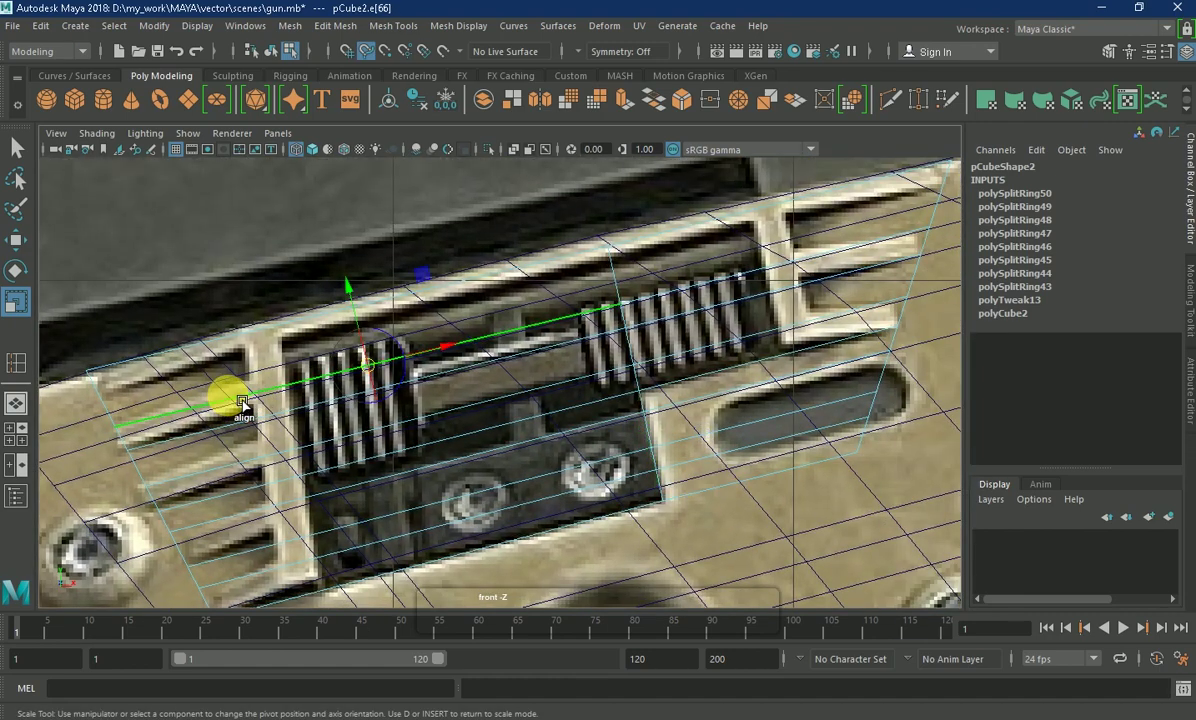
pyautogui.press('d')
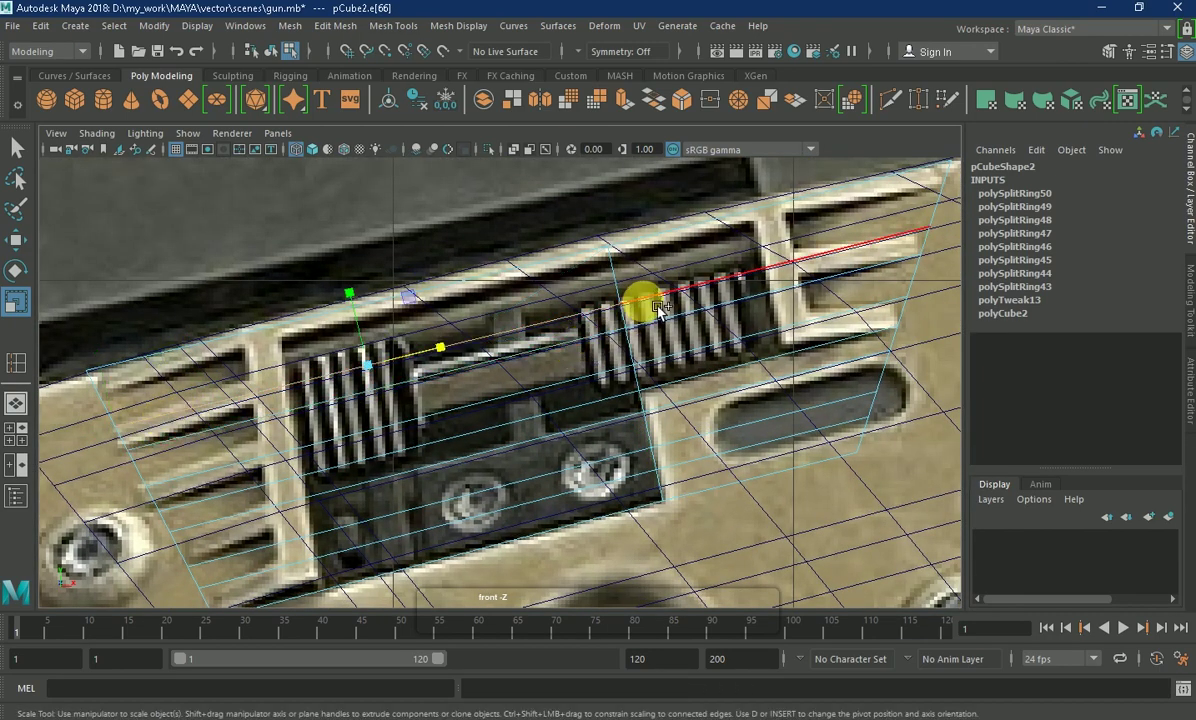
pyautogui.keyDown('shift'); pyautogui.click(125, 425); pyautogui.keyUp('shift')
pyautogui.moveTo(143, 430); pyautogui.dragTo(120, 408)
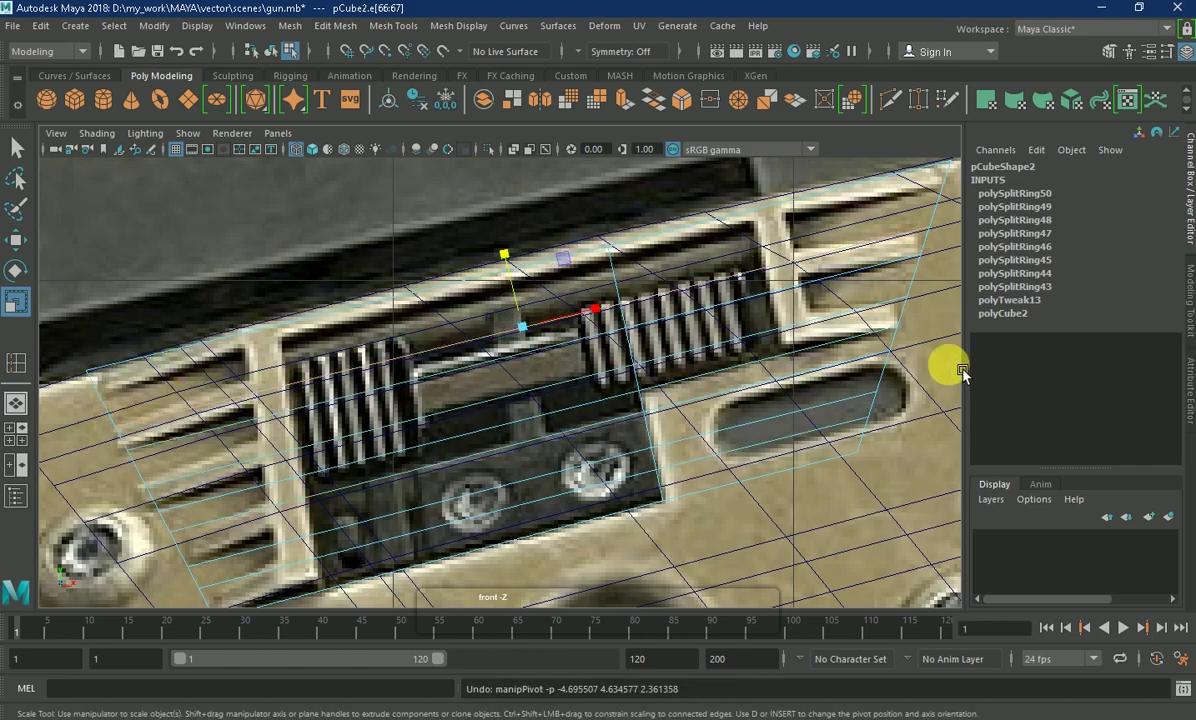
pyautogui.press('space')
pyautogui.moveTo(774, 387)
pyautogui.mouseDown()
pyautogui.moveTo(488, 352)
pyautogui.moveTo(389, 303)
pyautogui.mouseUp()
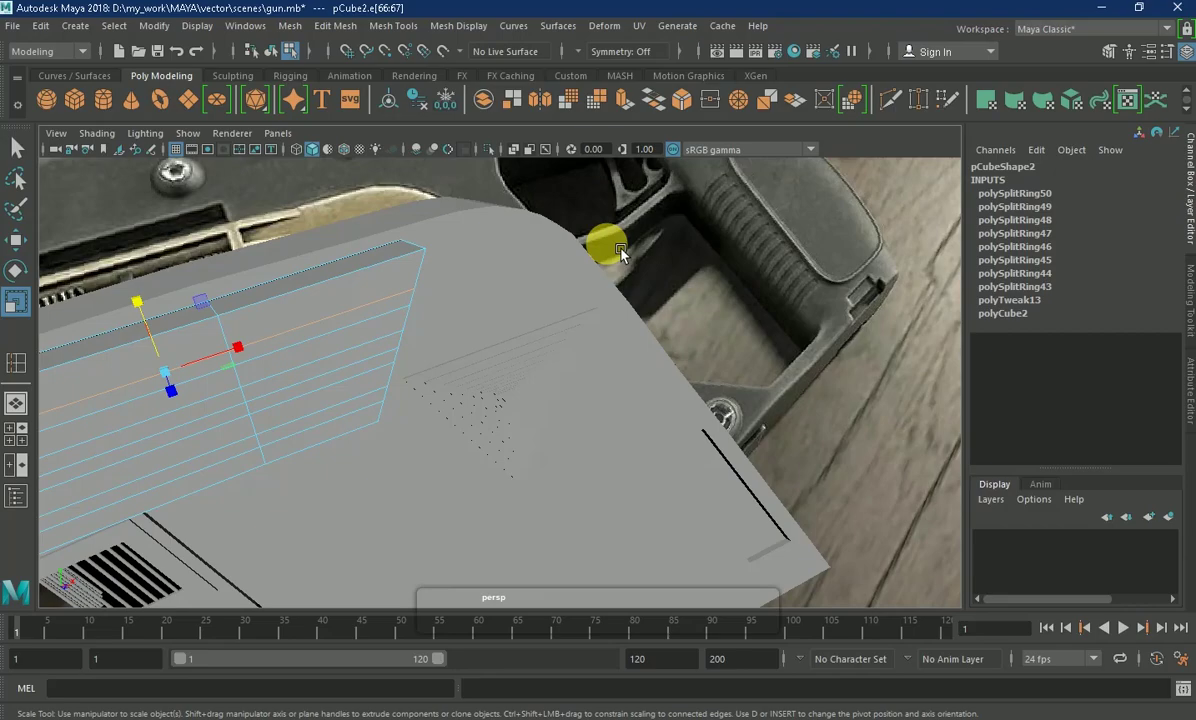
pyautogui.press('4')
pyautogui.press('5')
pyautogui.press('space')
pyautogui.moveTo(395, 336); pyautogui.dragTo(494, 360)
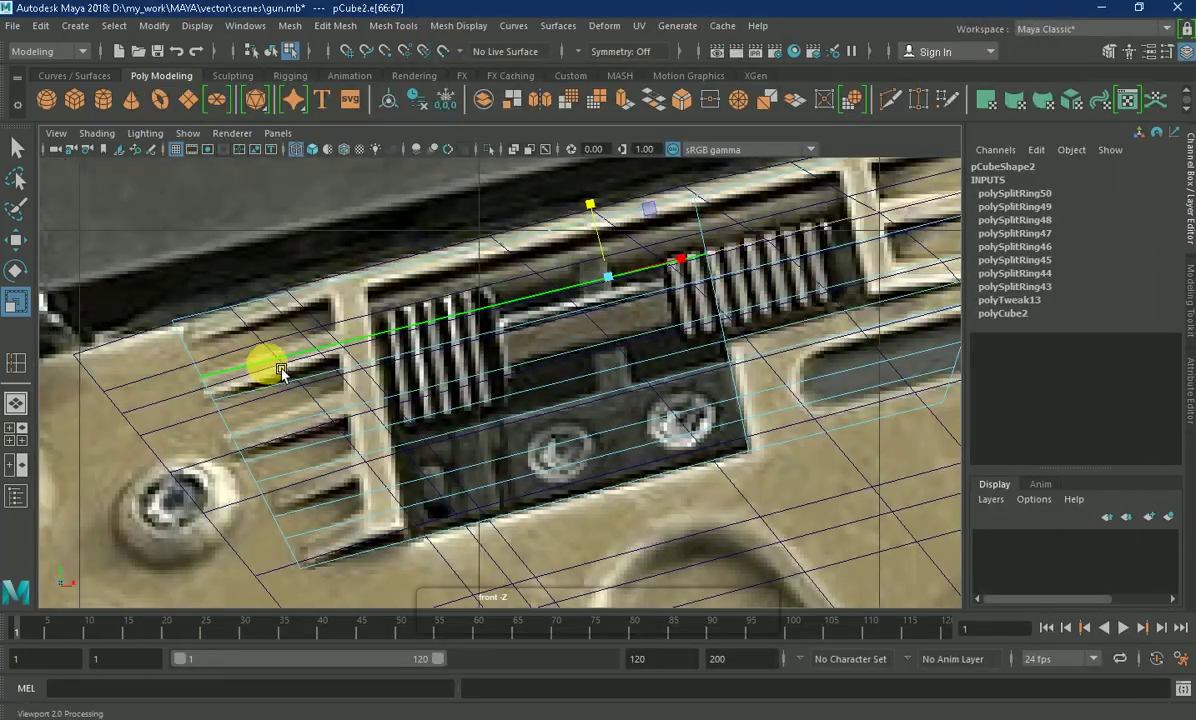
pyautogui.keyDown('ctrl'); pyautogui.moveTo(267, 360); pyautogui.dragTo(197, 364, button='right'); pyautogui.keyUp('ctrl')
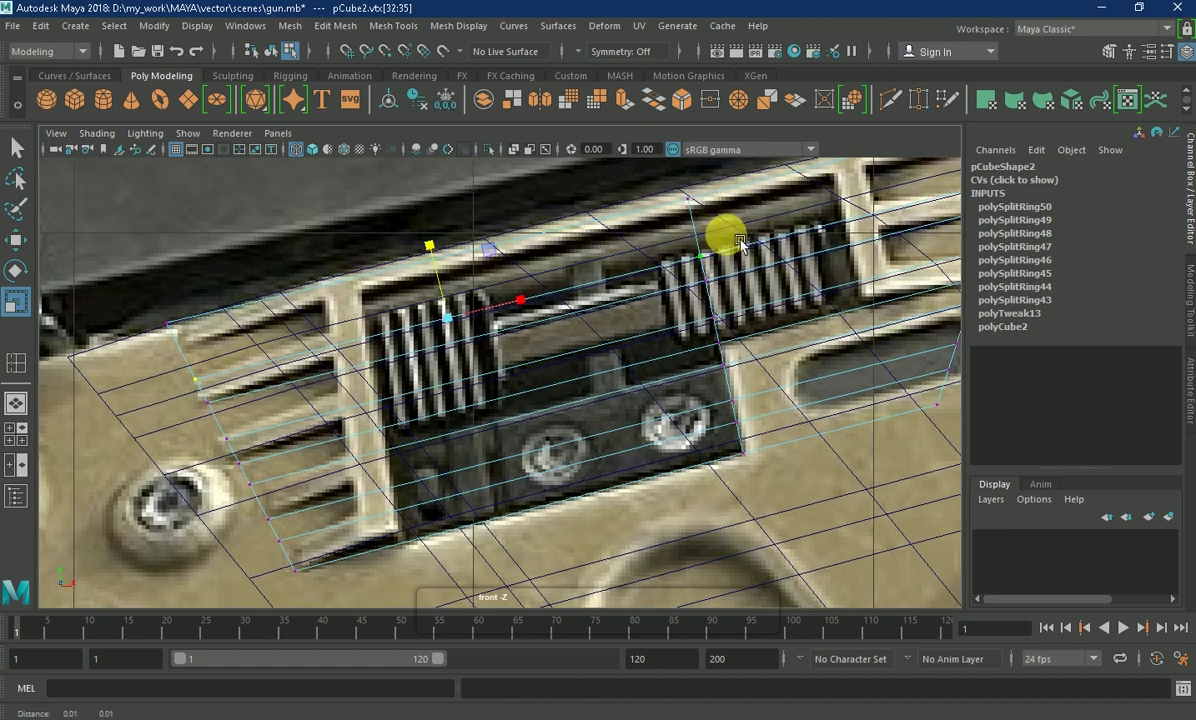
# - Raise a column of vertices along the housing slightly
pyautogui.keyDown('alt'); pyautogui.moveTo(708, 248); pyautogui.dragTo(726, 235, button='middle'); pyautogui.keyUp('alt')
pyautogui.click(880, 205)
pyautogui.click(15, 240)
pyautogui.moveTo(512, 281); pyautogui.dragTo(512, 278)
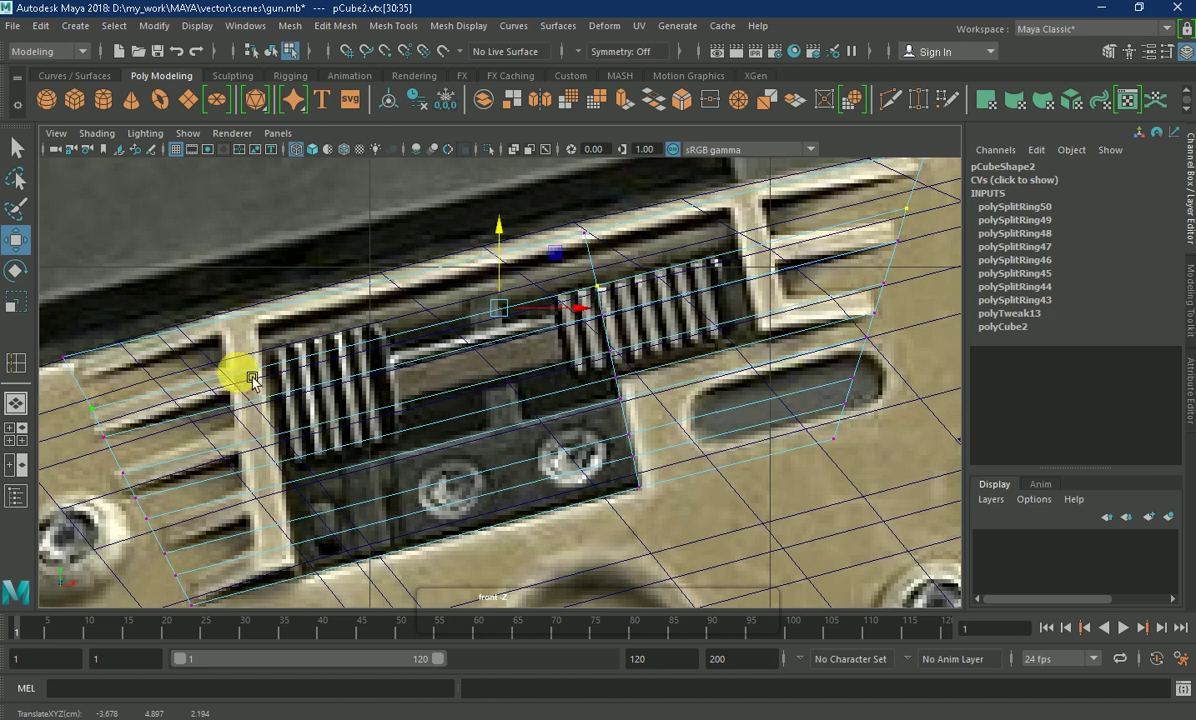
# - Insert an edge loop at the left edge of the grille
pyautogui.moveTo(255, 375); pyautogui.dragTo(233, 195, button='right')
pyautogui.keyDown('shift'); pyautogui.moveTo(250, 385); pyautogui.dragTo(235, 385, button='right'); pyautogui.keyUp('shift')
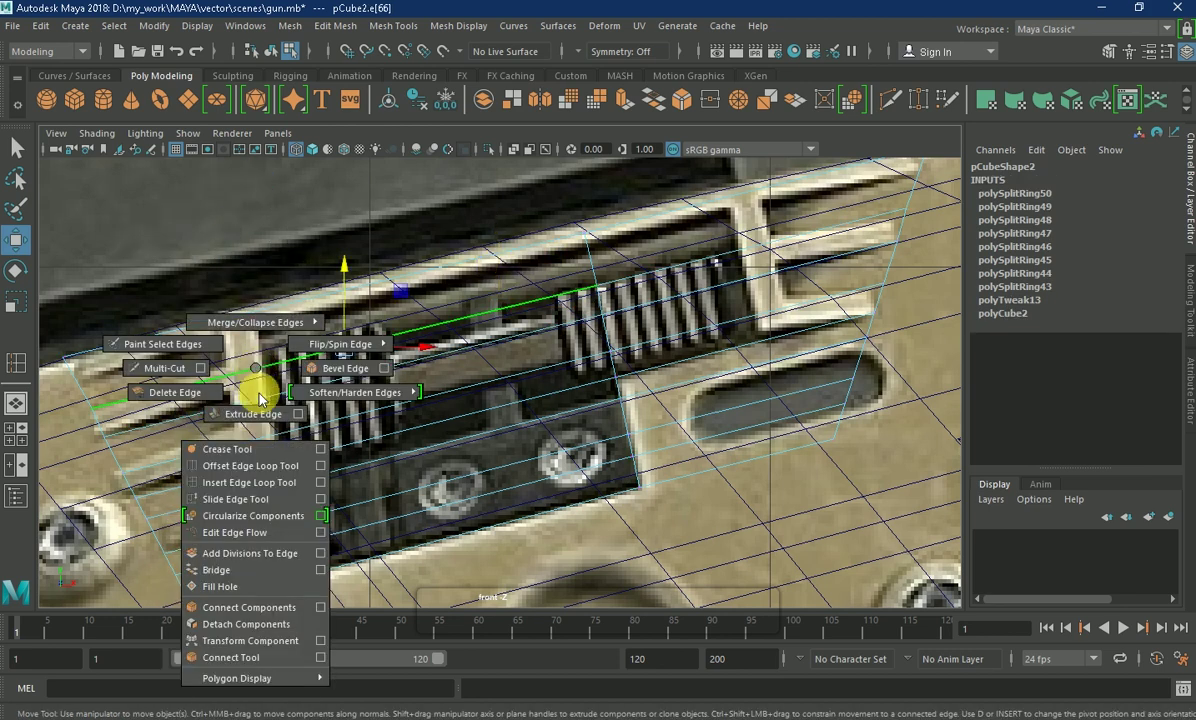
pyautogui.click(235, 388)
pyautogui.moveTo(235, 240); pyautogui.dragTo(155, 224, button='right')
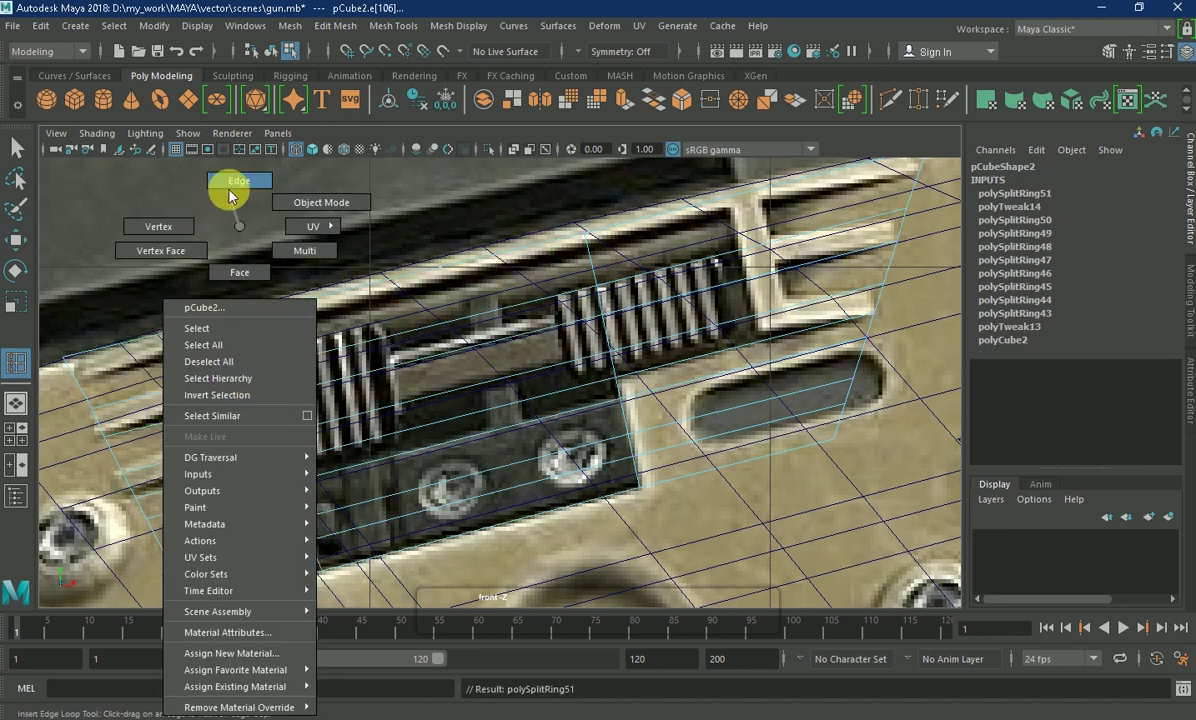
pyautogui.click(15, 240)
pyautogui.click(227, 345)
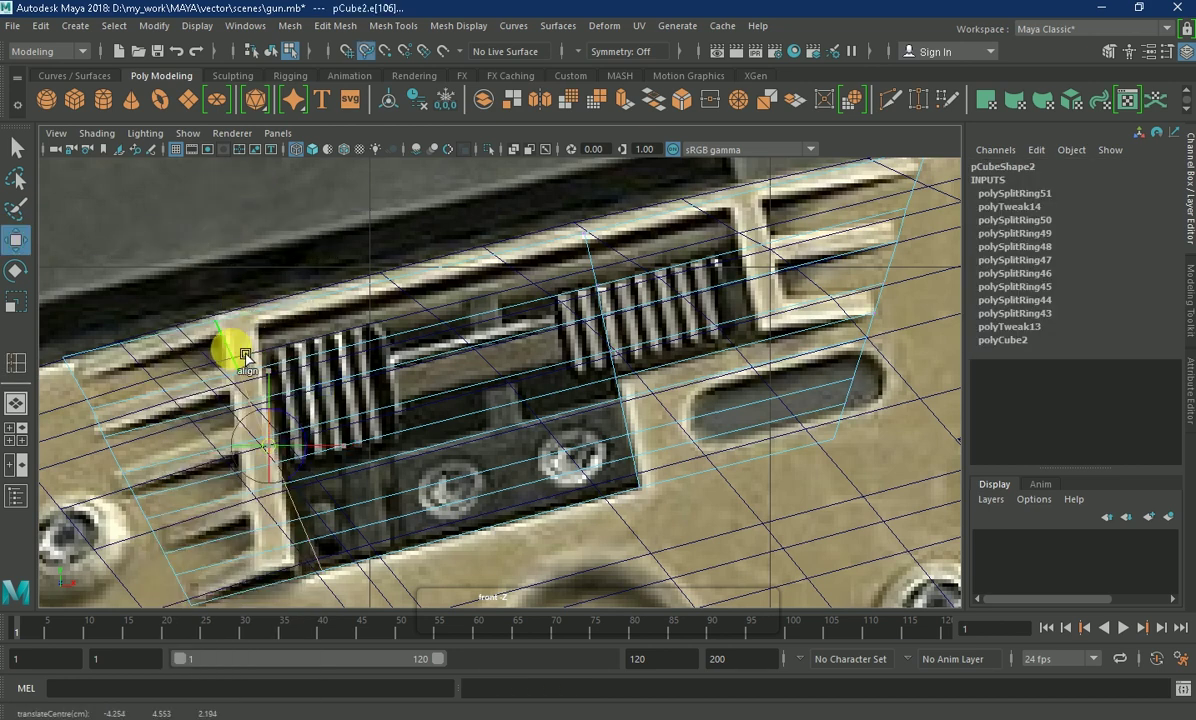
pyautogui.click(15, 270)
pyautogui.click(15, 302)
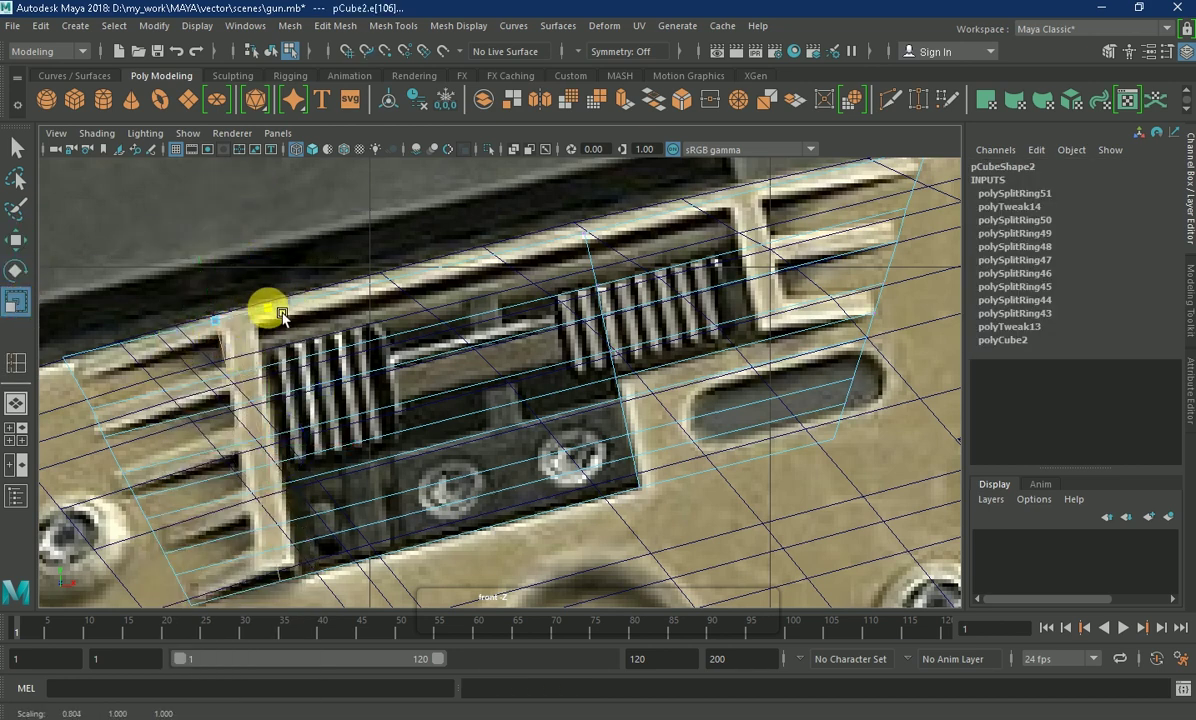
# - Rotate the new loop's vertex column upright to match the grille's left edge
pyautogui.moveTo(235, 227); pyautogui.dragTo(160, 235, button='right')
pyautogui.click(260, 386)
pyautogui.moveTo(250, 242); pyautogui.dragTo(280, 650)
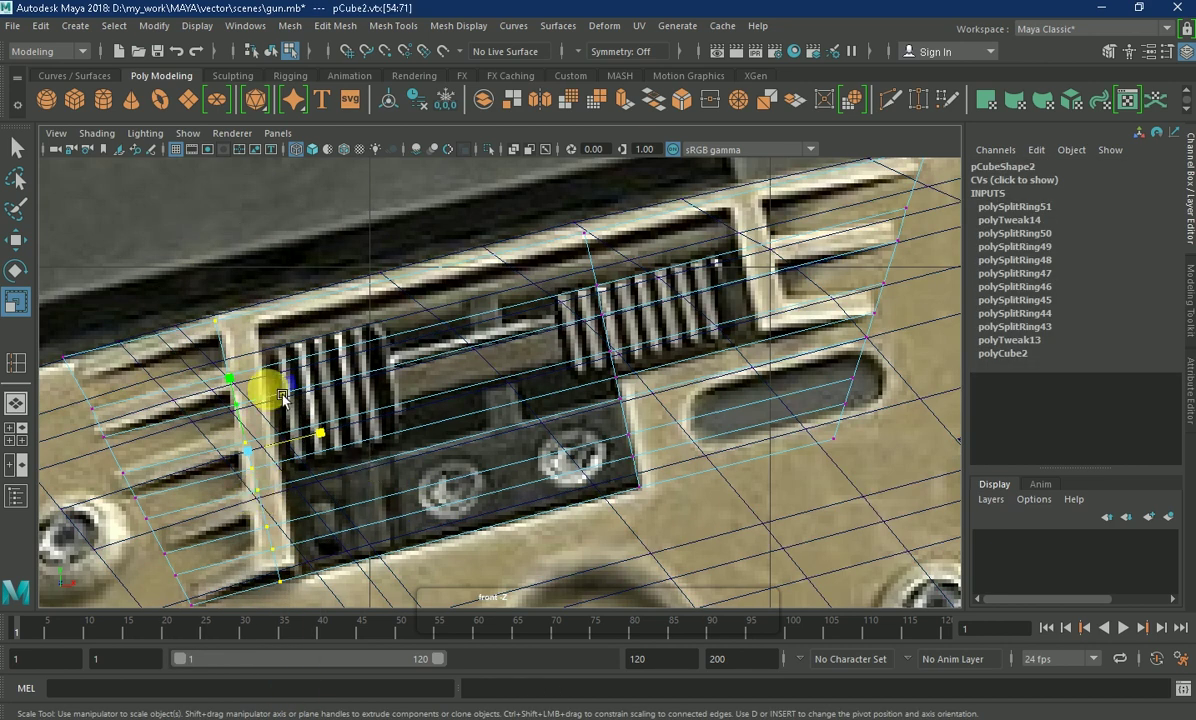
pyautogui.press('w')
pyautogui.moveTo(294, 507); pyautogui.dragTo(262, 454)
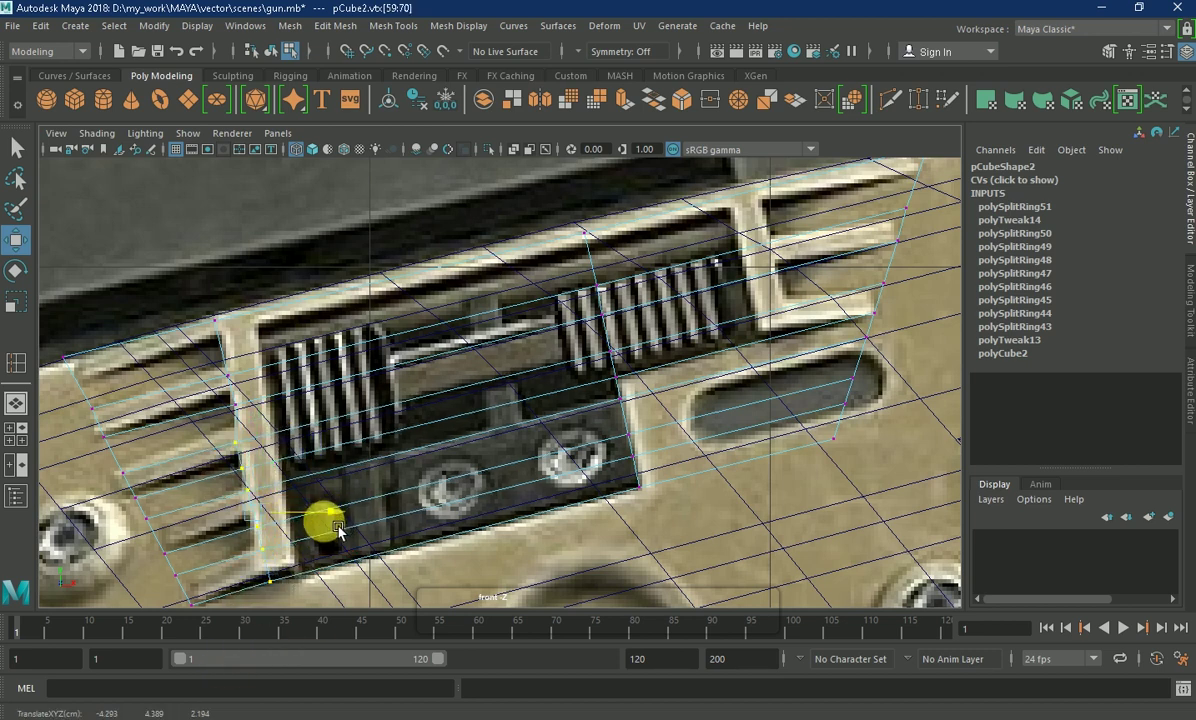
pyautogui.press('e')
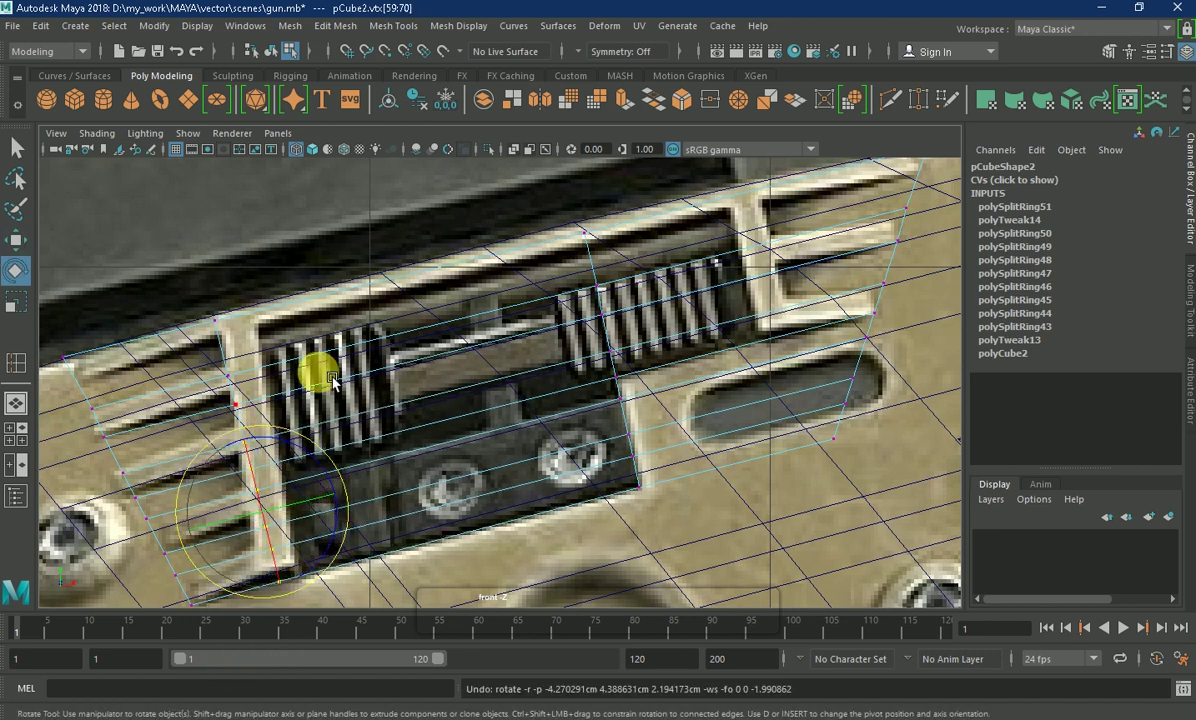
pyautogui.moveTo(192, 270); pyautogui.dragTo(214, 410)
pyautogui.moveTo(259, 266); pyautogui.dragTo(259, 533)
pyautogui.moveTo(343, 450); pyautogui.dragTo(258, 427)
pyautogui.press('w')
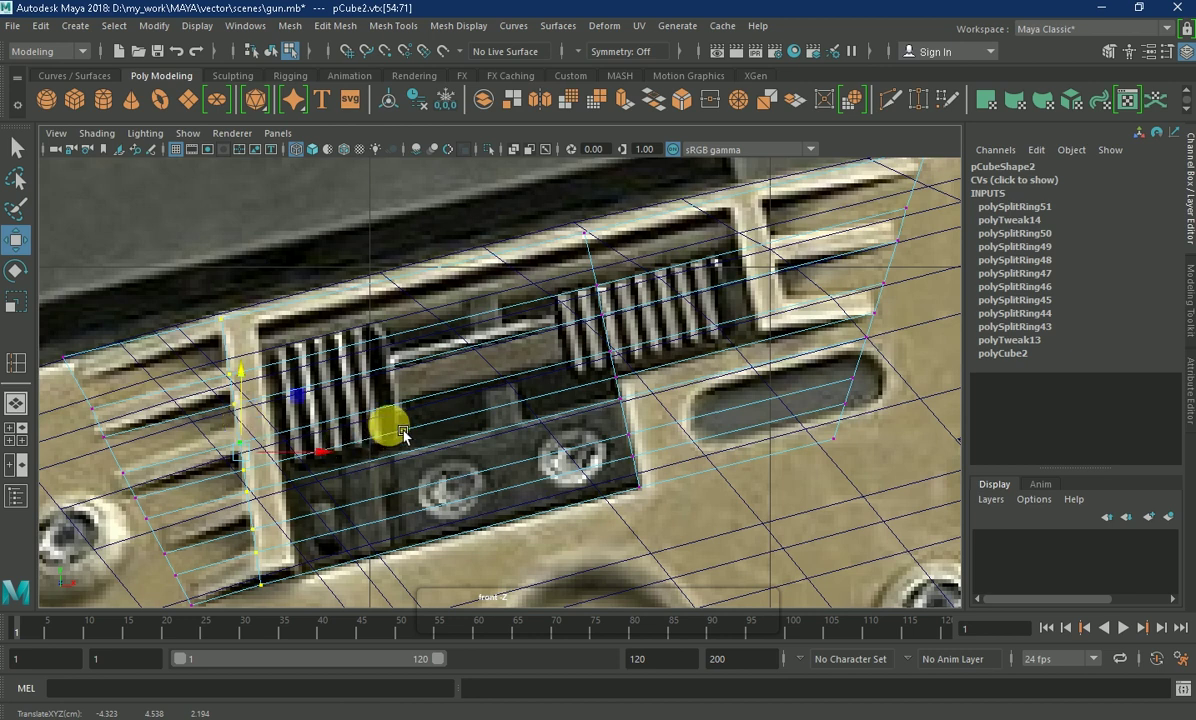
pyautogui.keyDown('alt'); pyautogui.moveTo(403, 432); pyautogui.dragTo(315, 419, button='middle'); pyautogui.keyUp('alt')
pyautogui.rightClick(683, 236)
# - Insert an edge loop at the right fin and scale it flat into a straight column
pyautogui.moveTo(683, 236)
pyautogui.mouseDown(button='right')
pyautogui.moveTo(686, 181)
pyautogui.moveTo(609, 232)
pyautogui.mouseUp(button='right')
pyautogui.click(690, 248)
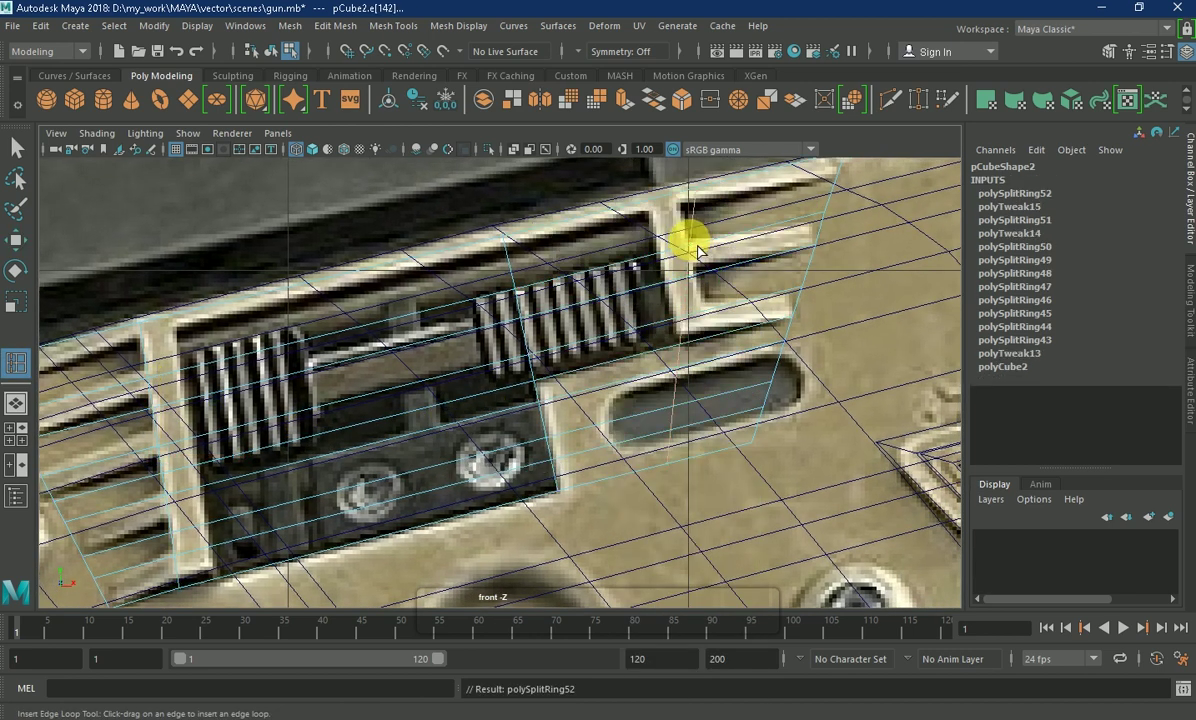
pyautogui.click(16, 240)
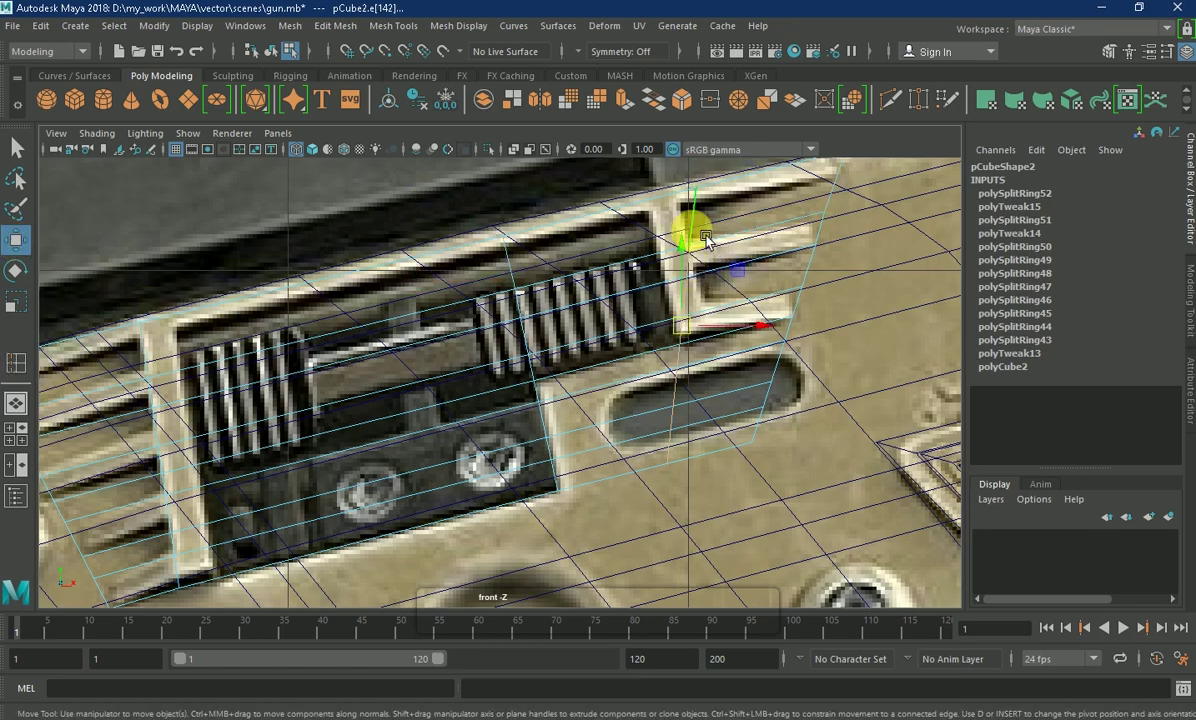
pyautogui.press('space')
pyautogui.press('space')
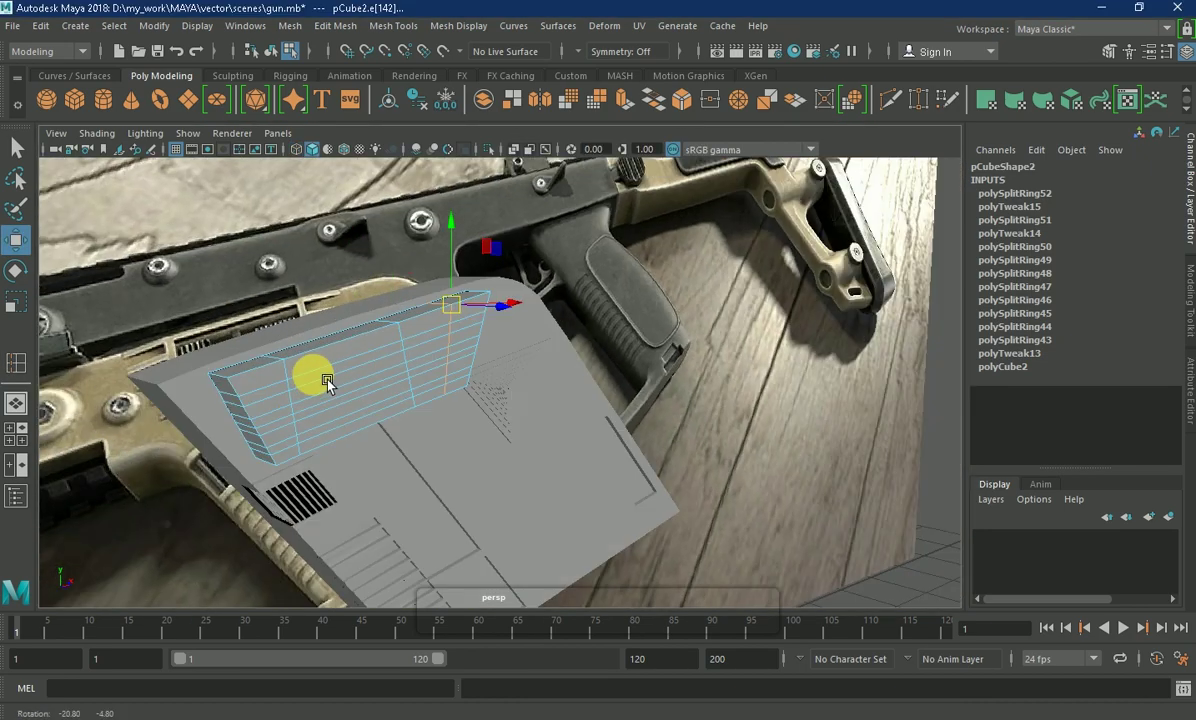
pyautogui.press('space')
pyautogui.press('space')
pyautogui.click(16, 300)
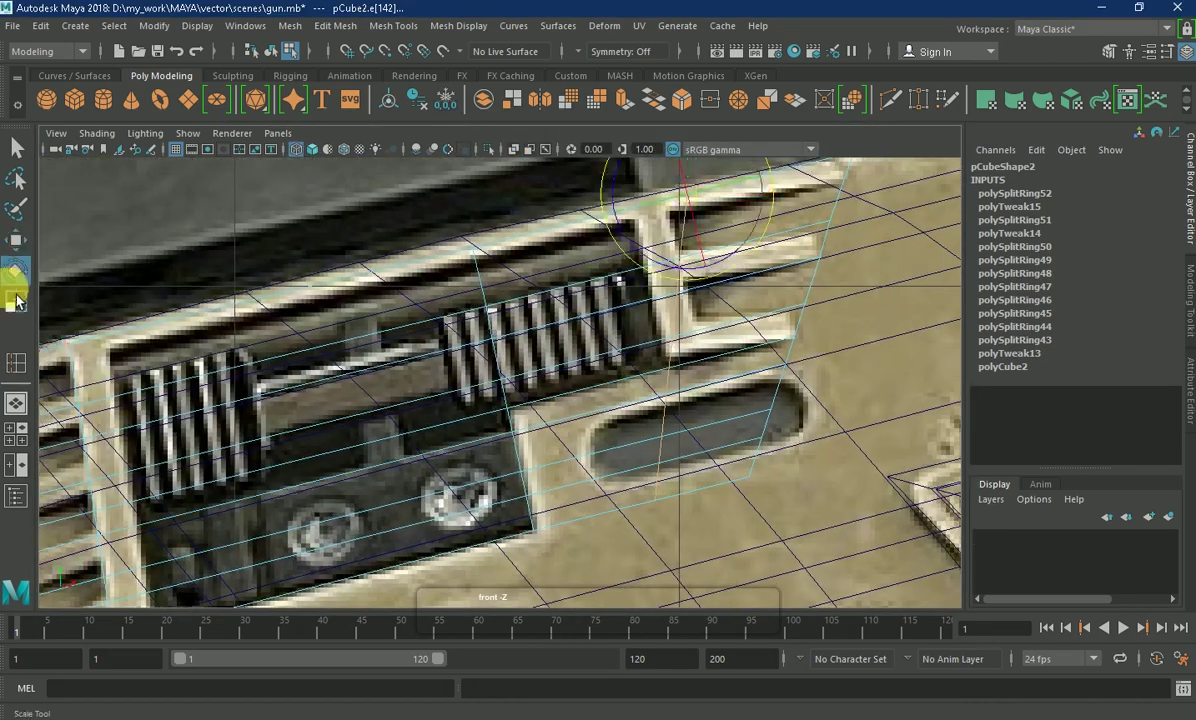
pyautogui.moveTo(740, 180)
pyautogui.mouseDown()
pyautogui.moveTo(713, 207)
pyautogui.moveTo(679, 207)
pyautogui.mouseUp()
pyautogui.press('w')
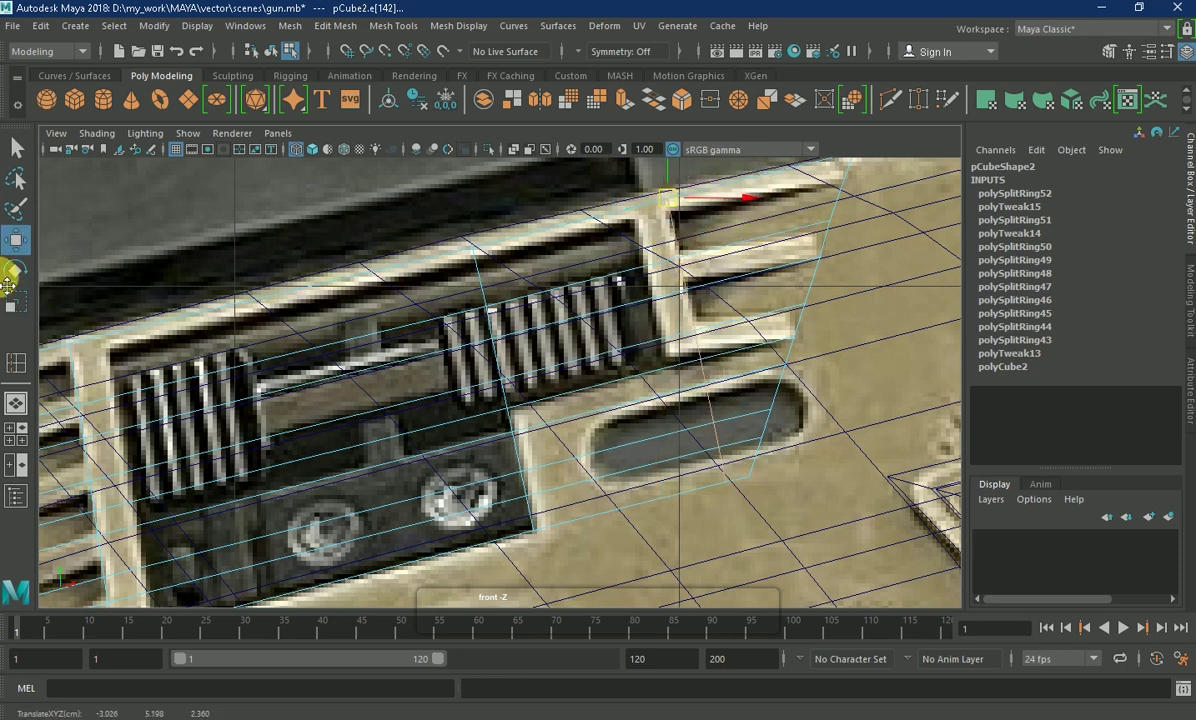
pyautogui.moveTo(614, 227); pyautogui.dragTo(580, 227, button='right')
pyautogui.moveTo(670, 255); pyautogui.dragTo(721, 489)
pyautogui.press('r')
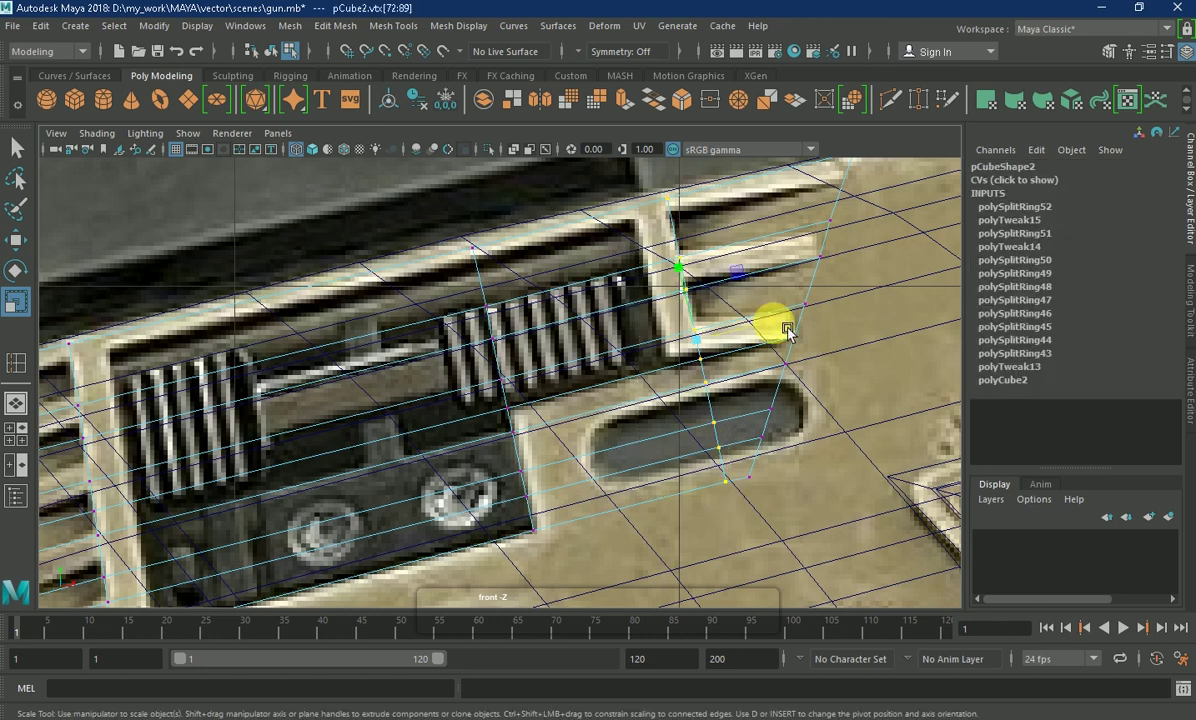
pyautogui.moveTo(787, 331); pyautogui.dragTo(752, 343)
# - Move the vertex pair at the fin's right end down onto the fin outline
pyautogui.keyDown('alt'); pyautogui.moveTo(718, 350); pyautogui.dragTo(669, 371, button='middle'); pyautogui.keyUp('alt')
pyautogui.moveTo(800, 215); pyautogui.dragTo(640, 267)
pyautogui.press('w')
pyautogui.moveTo(800, 245); pyautogui.dragTo(627, 267)
pyautogui.moveTo(801, 248); pyautogui.dragTo(665, 305)
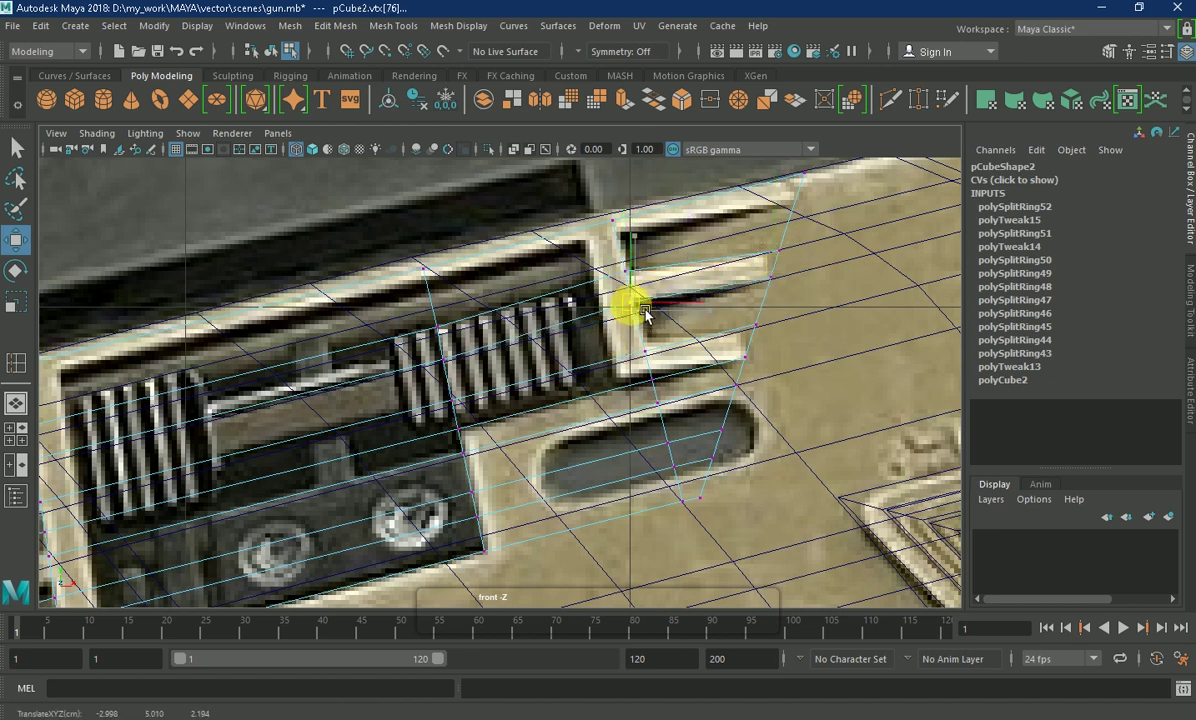
pyautogui.moveTo(775, 264); pyautogui.dragTo(781, 290)
pyautogui.moveTo(685, 383); pyautogui.dragTo(628, 338)
pyautogui.click(758, 338)
pyautogui.click(642, 338)
pyautogui.keyDown('alt'); pyautogui.moveTo(720, 387); pyautogui.dragTo(655, 340, button='middle'); pyautogui.keyUp('alt')
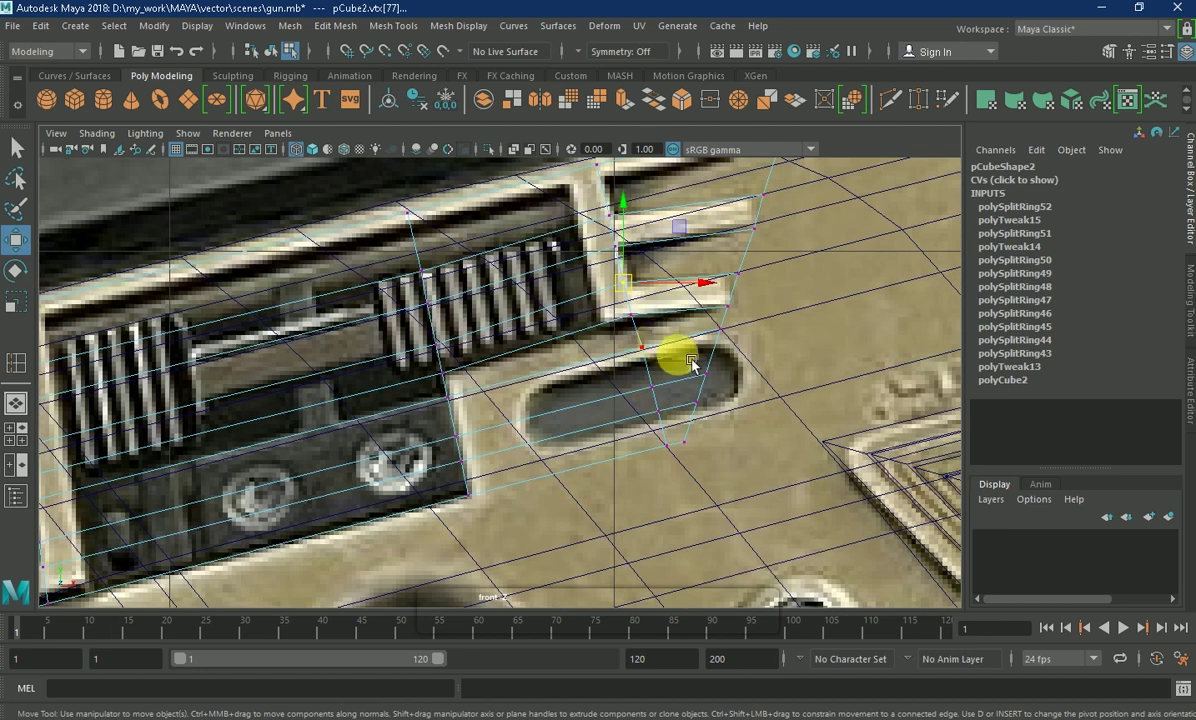
pyautogui.click(455, 388)
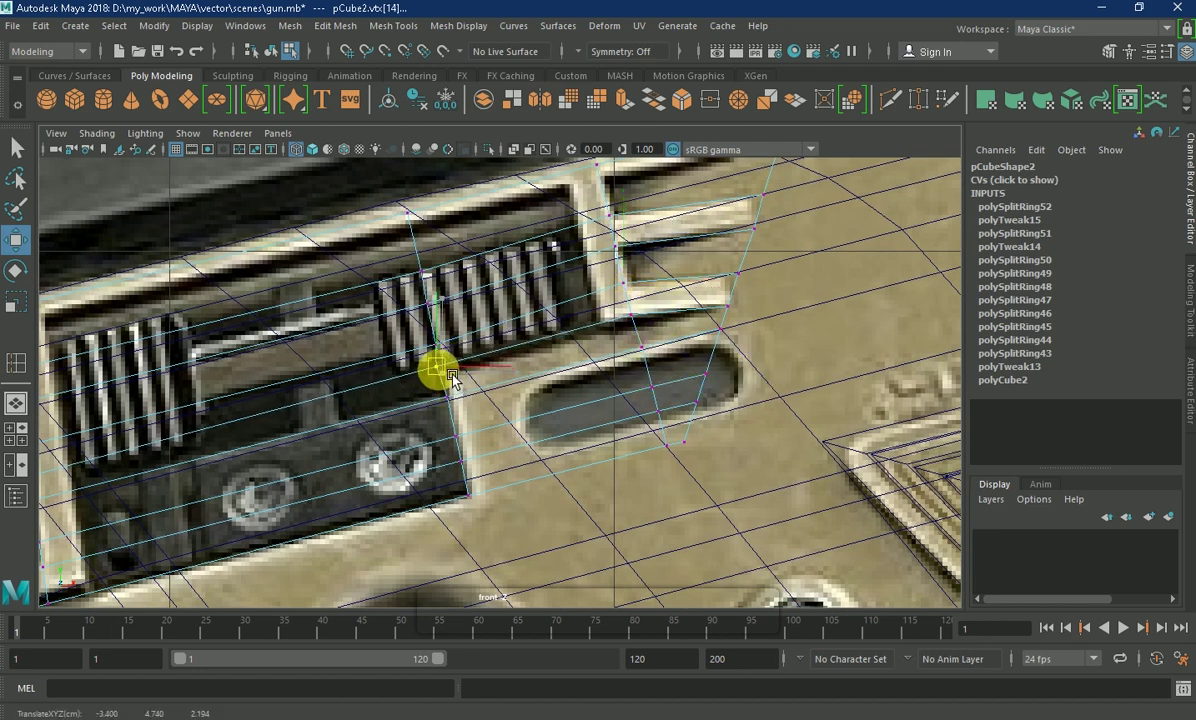
# - Select vertices around the lower-left fins and along the bottom edge
pyautogui.keyDown('alt'); pyautogui.moveTo(442, 368); pyautogui.dragTo(320, 342); pyautogui.keyUp('alt')
pyautogui.click(372, 355)
pyautogui.moveTo(242, 350); pyautogui.dragTo(200, 410)
pyautogui.keyDown('alt'); pyautogui.moveTo(180, 318); pyautogui.dragTo(355, 275); pyautogui.keyUp('alt')
pyautogui.click(355, 275)
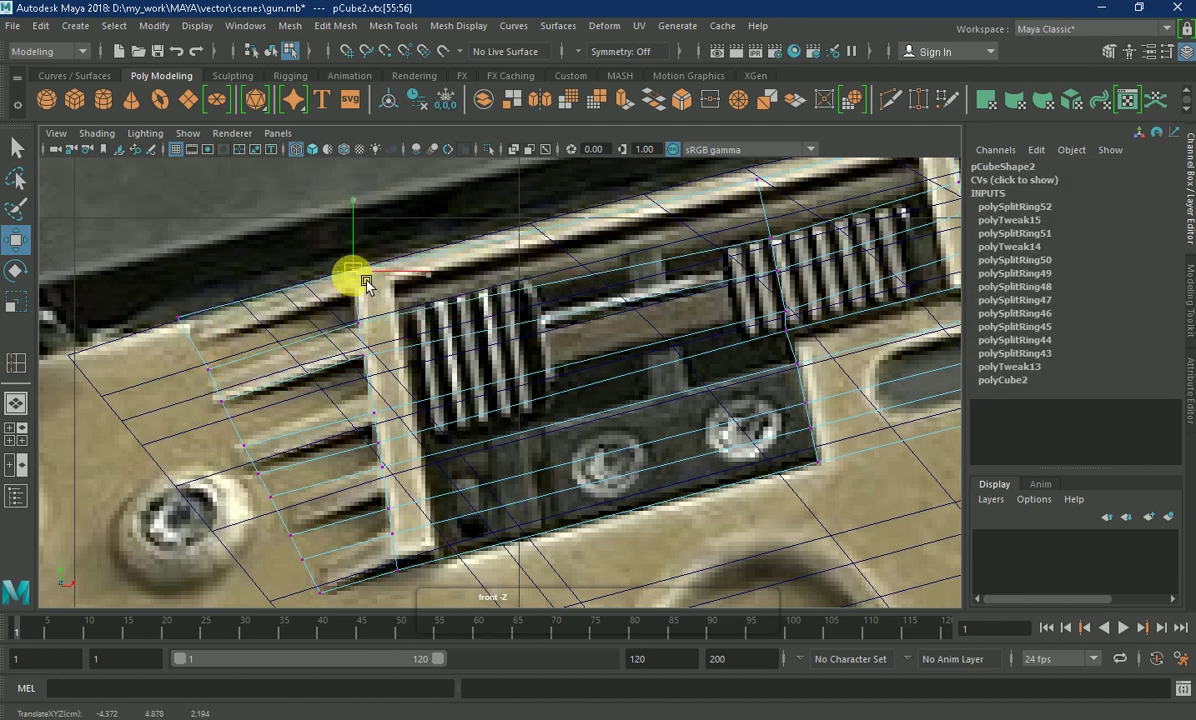
pyautogui.keyDown('alt'); pyautogui.moveTo(907, 253); pyautogui.dragTo(629, 280, button='middle'); pyautogui.keyUp('alt')
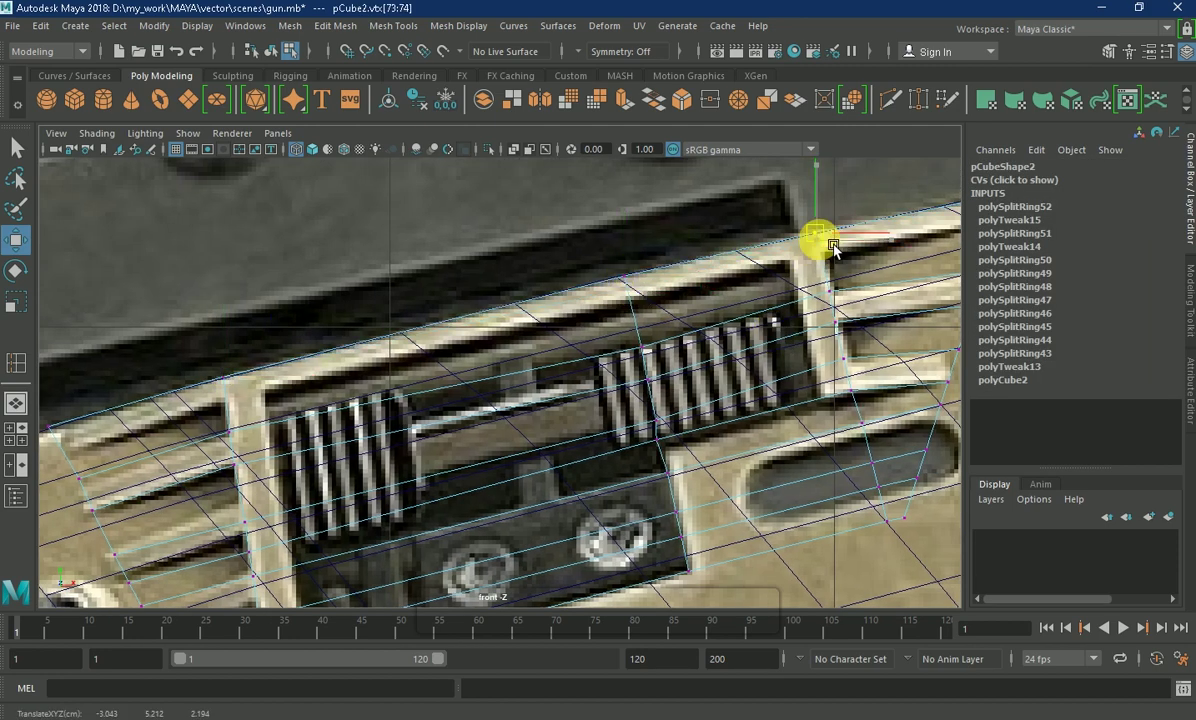
pyautogui.keyDown('alt'); pyautogui.moveTo(814, 240); pyautogui.dragTo(355, 382, button='middle'); pyautogui.keyUp('alt')
pyautogui.moveTo(379, 374)
pyautogui.mouseDown()
pyautogui.moveTo(262, 432)
pyautogui.moveTo(258, 420)
pyautogui.mouseUp()
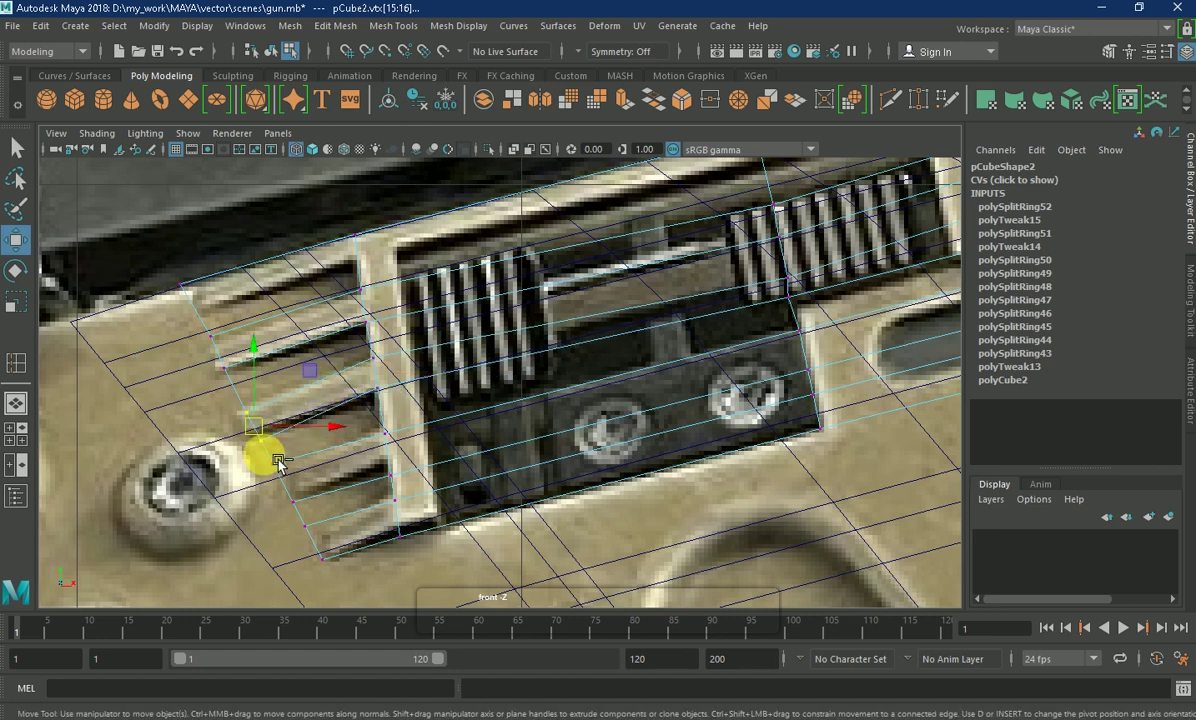
pyautogui.click(293, 467)
pyautogui.click(388, 463)
pyautogui.click(295, 475)
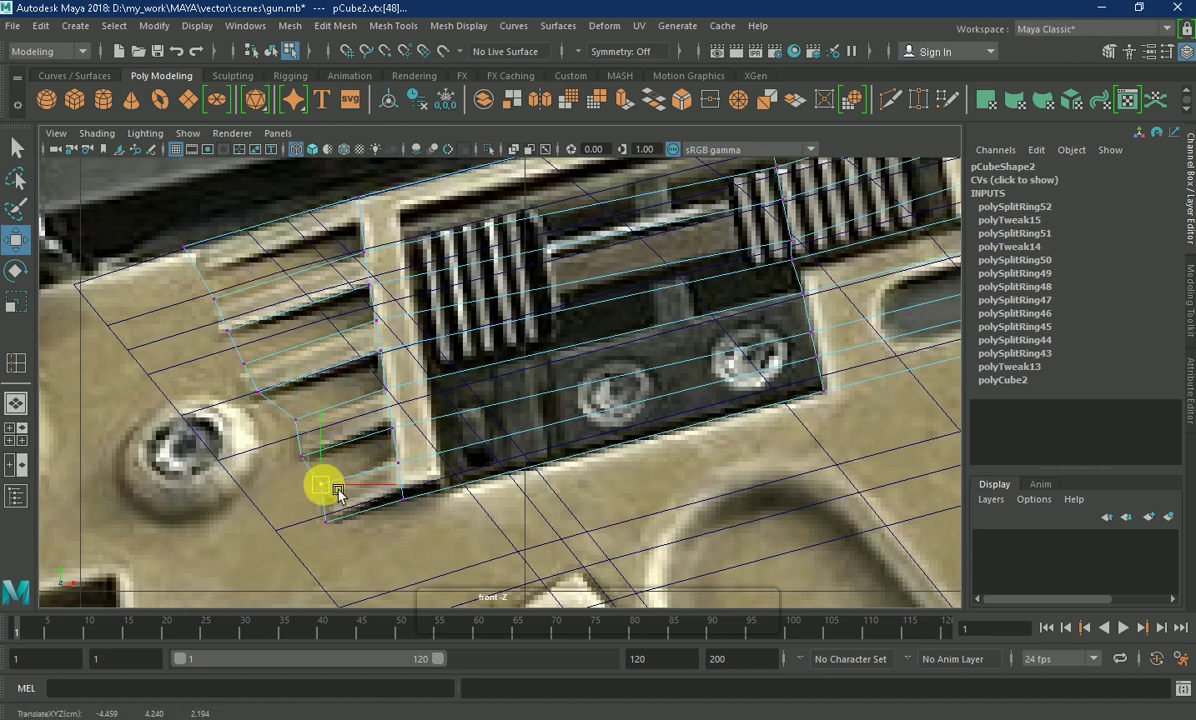
pyautogui.click(426, 451)
# - Select the vertices around the left screw and switch to the Move tool
pyautogui.moveTo(426, 451)
pyautogui.keyDown('alt'); pyautogui.mouseDown(button='middle')
pyautogui.moveTo(467, 507)
pyautogui.moveTo(614, 360)
pyautogui.mouseUp(button='middle'); pyautogui.keyUp('alt')
pyautogui.click(755, 307)
pyautogui.keyDown('alt'); pyautogui.moveTo(755, 307); pyautogui.dragTo(838, 320, button='middle'); pyautogui.keyUp('alt')
pyautogui.keyDown('alt'); pyautogui.moveTo(727, 322); pyautogui.dragTo(147, 459); pyautogui.keyUp('alt')
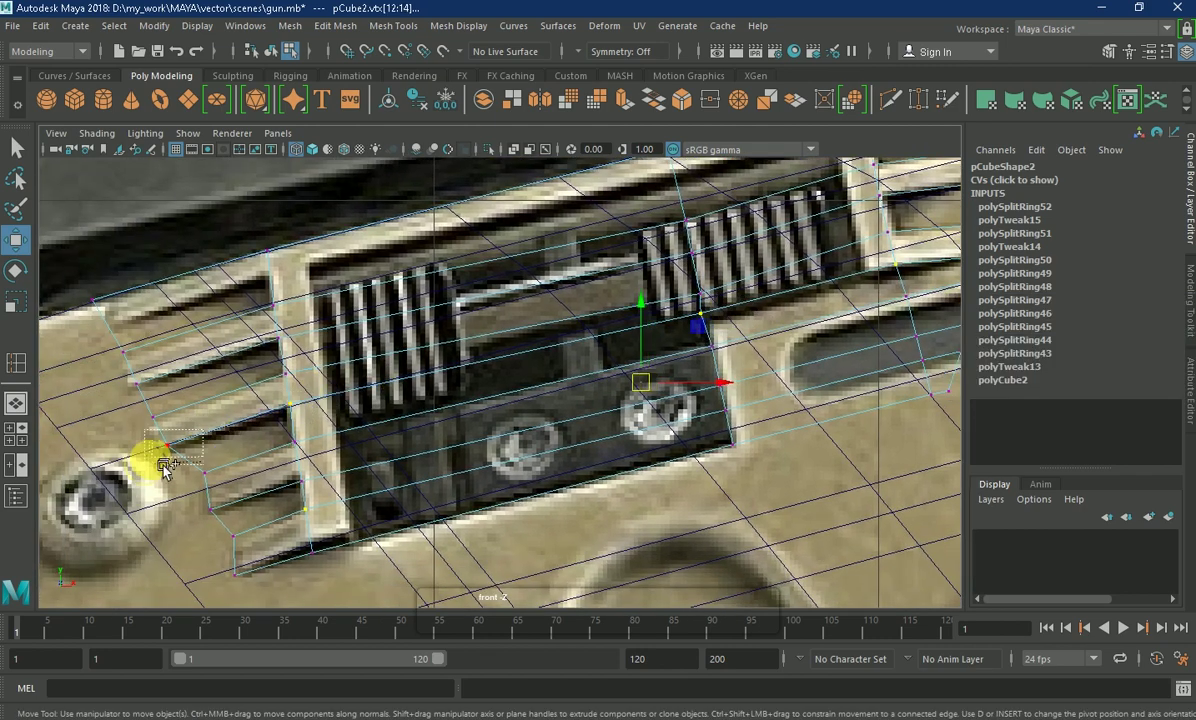
pyautogui.keyDown('shift'); pyautogui.click(561, 315); pyautogui.keyUp('shift')
pyautogui.moveTo(574, 360)
pyautogui.keyDown('alt'); pyautogui.mouseDown()
pyautogui.moveTo(488, 430)
pyautogui.moveTo(569, 390)
pyautogui.moveTo(497, 385)
pyautogui.mouseUp(); pyautogui.keyUp('alt')
pyautogui.press('w')
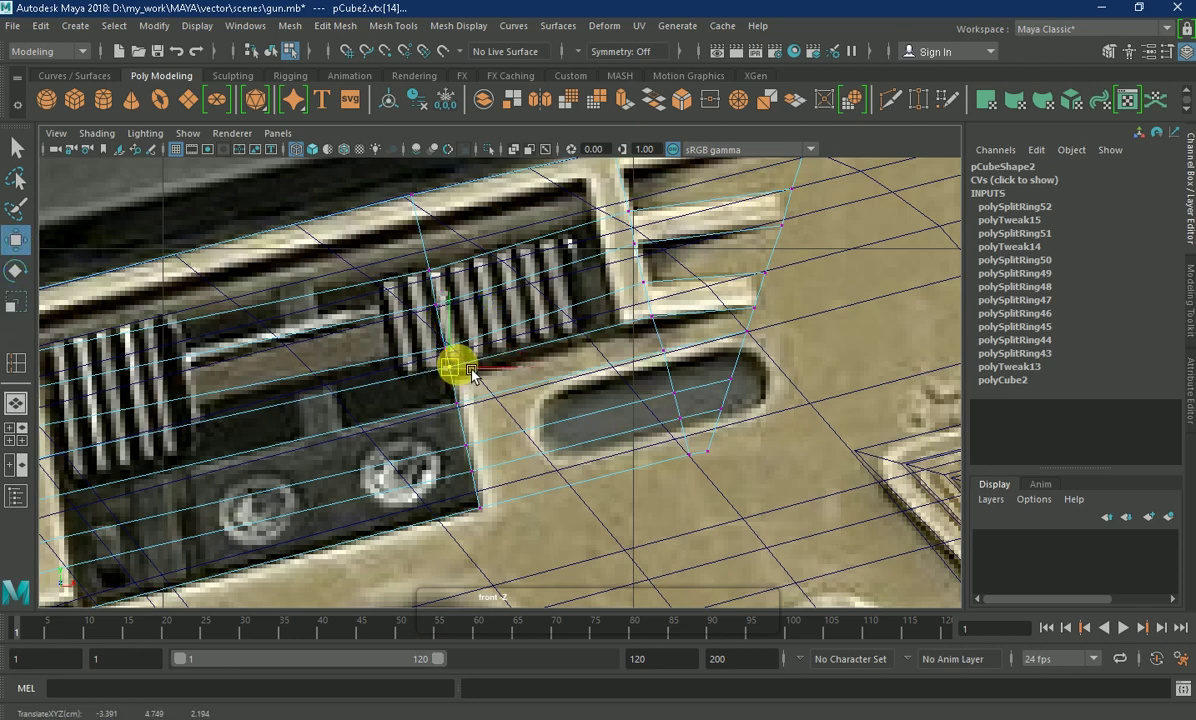
pyautogui.keyDown('alt'); pyautogui.moveTo(465, 378); pyautogui.dragTo(686, 387); pyautogui.keyUp('alt')
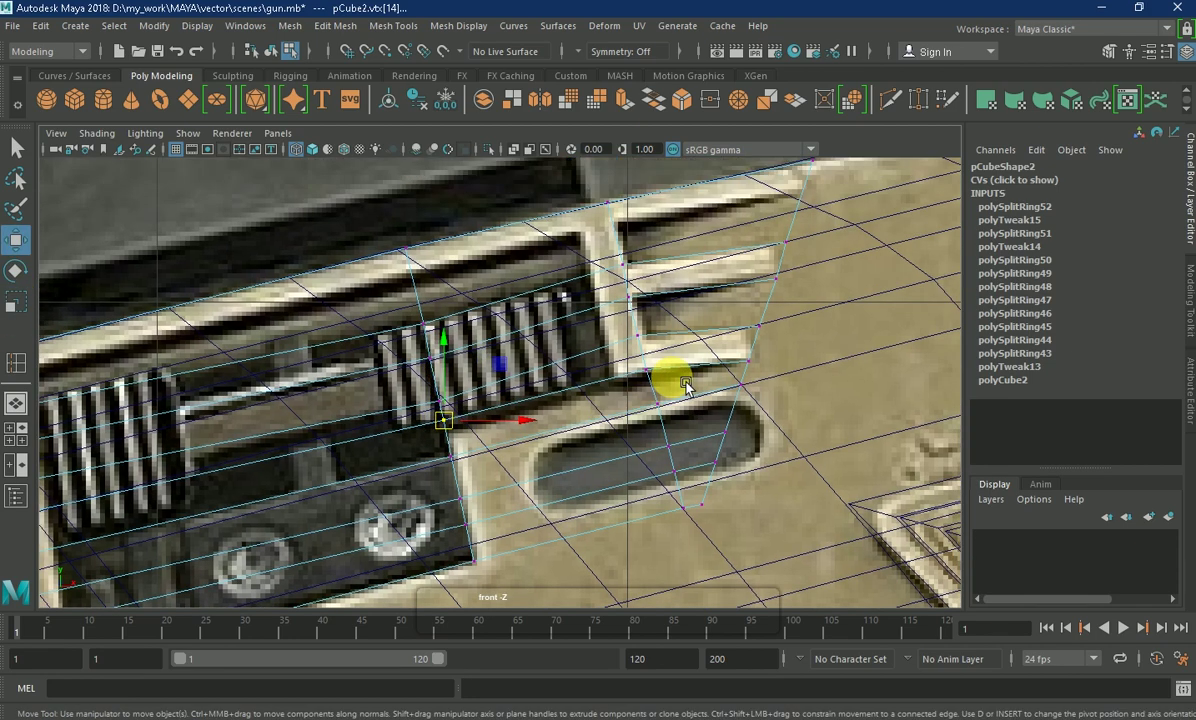
pyautogui.moveTo(726, 355)
pyautogui.keyDown('alt'); pyautogui.mouseDown(button='middle')
pyautogui.moveTo(795, 315)
pyautogui.moveTo(870, 315)
pyautogui.moveTo(906, 236)
pyautogui.mouseUp(button='middle'); pyautogui.keyUp('alt')
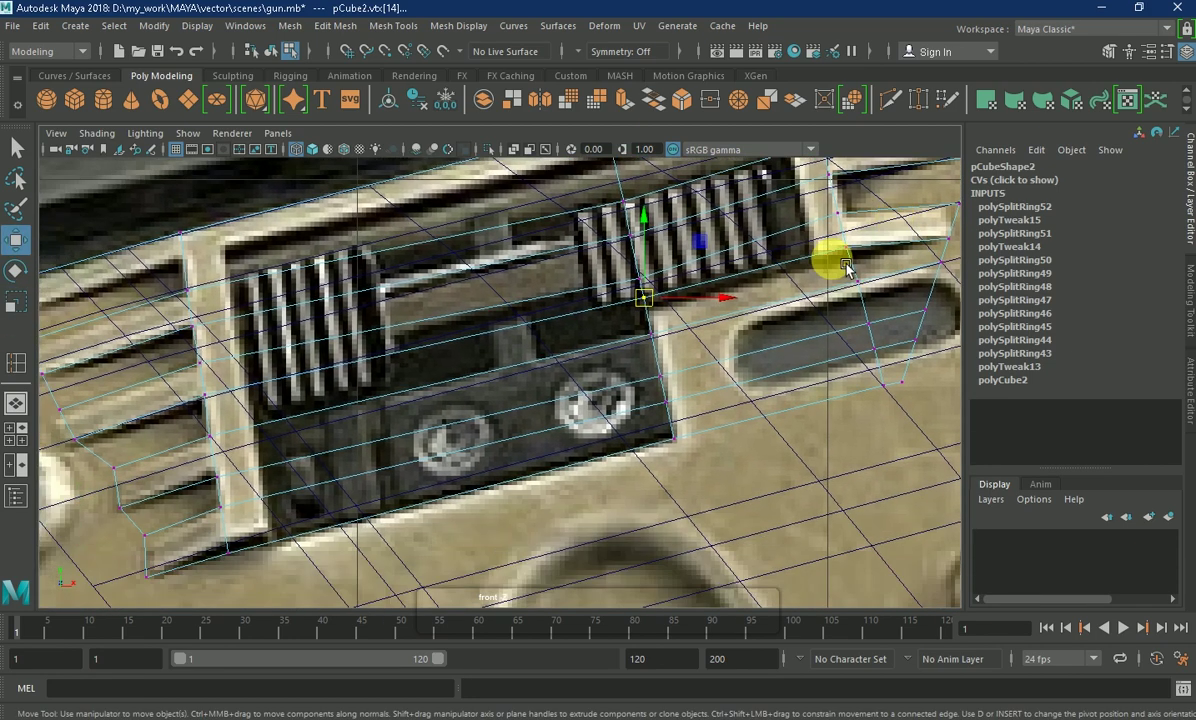
pyautogui.keyDown('shift'); pyautogui.moveTo(265, 310); pyautogui.dragTo(240, 290, button='right'); pyautogui.keyUp('shift')
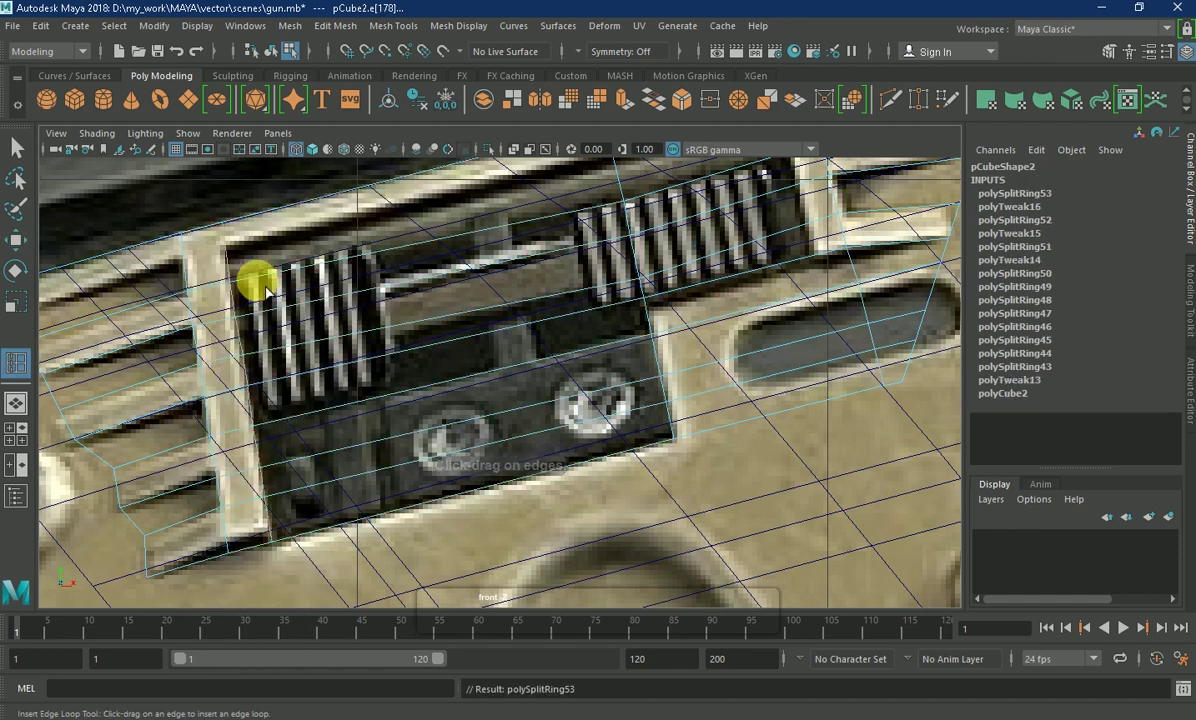
# - Replace a misplaced edge loop with one at the right grille and squeeze its vertices
pyautogui.click(240, 290)
pyautogui.hotkey('ctrl', 'z')
pyautogui.hotkey('ctrl', 'z')
pyautogui.hotkey('ctrl', 'z')
pyautogui.click(398, 270)
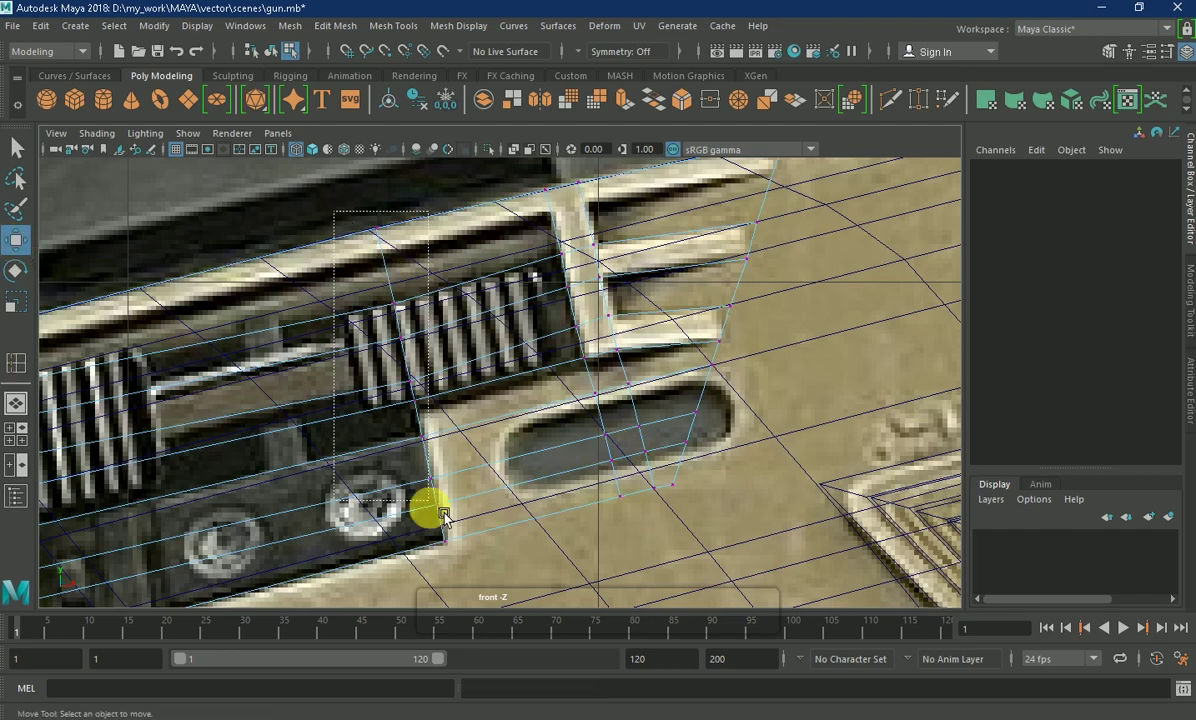
pyautogui.click(15, 300)
pyautogui.moveTo(440, 340); pyautogui.dragTo(478, 374)
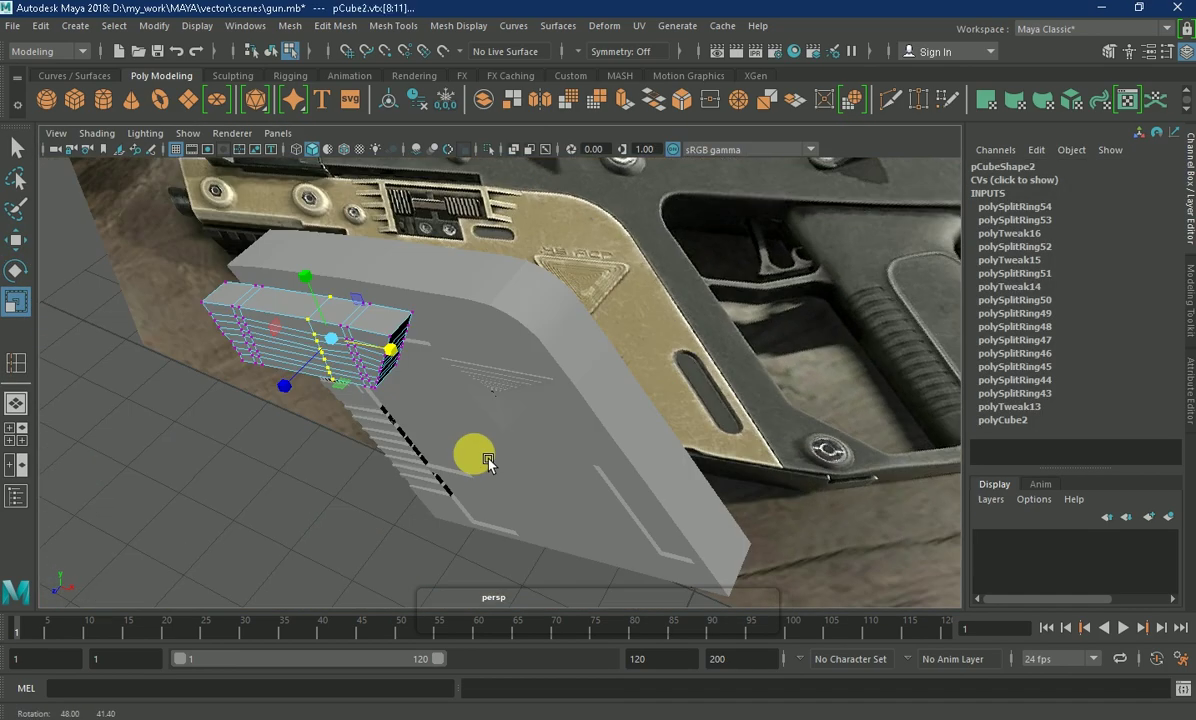
# - Orbit the mesh in perspective to inspect it and select a right-grille face
pyautogui.moveTo(475, 459)
pyautogui.keyDown('alt'); pyautogui.mouseDown()
pyautogui.moveTo(207, 272)
pyautogui.moveTo(335, 335)
pyautogui.moveTo(614, 400)
pyautogui.moveTo(545, 415)
pyautogui.moveTo(705, 345)
pyautogui.moveTo(534, 312)
pyautogui.moveTo(446, 373)
pyautogui.mouseUp(); pyautogui.keyUp('alt')
pyautogui.press('space')
pyautogui.press('space')
pyautogui.moveTo(680, 267)
pyautogui.keyDown('alt'); pyautogui.mouseDown()
pyautogui.moveTo(563, 340)
pyautogui.moveTo(562, 405)
pyautogui.mouseUp(); pyautogui.keyUp('alt')
pyautogui.press('space')
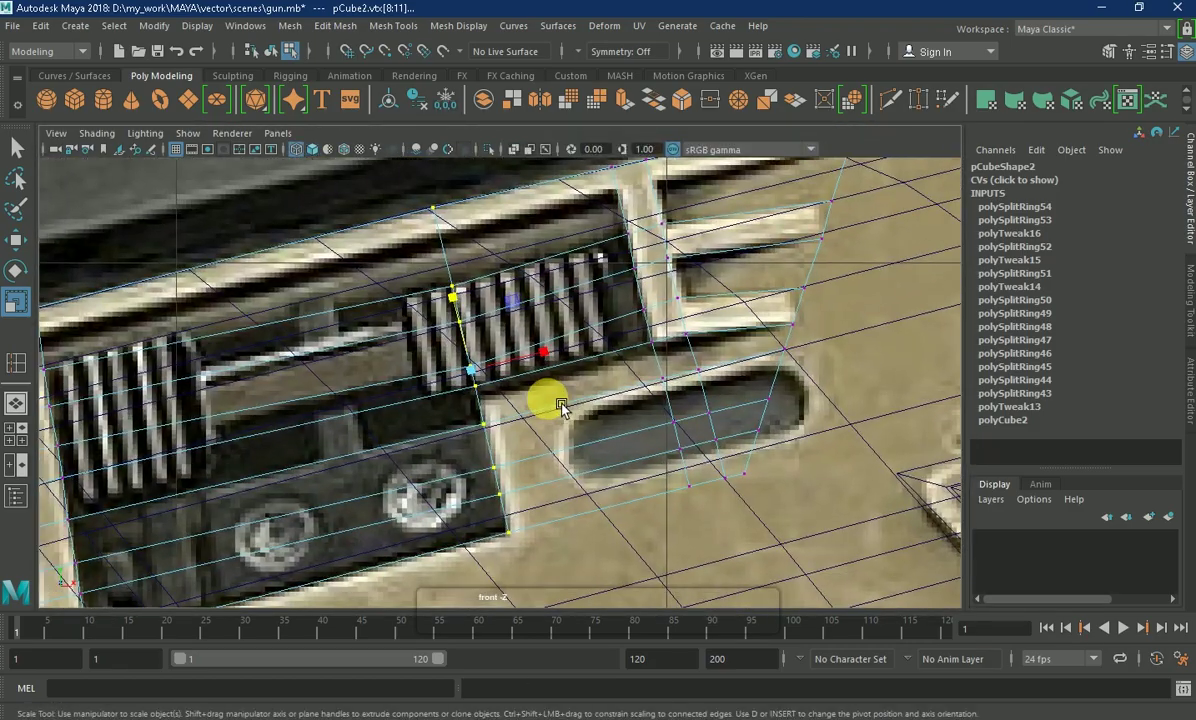
pyautogui.moveTo(614, 334); pyautogui.dragTo(539, 306, button='right')
pyautogui.keyDown('alt'); pyautogui.moveTo(539, 306); pyautogui.dragTo(655, 268, button='middle'); pyautogui.keyUp('alt')
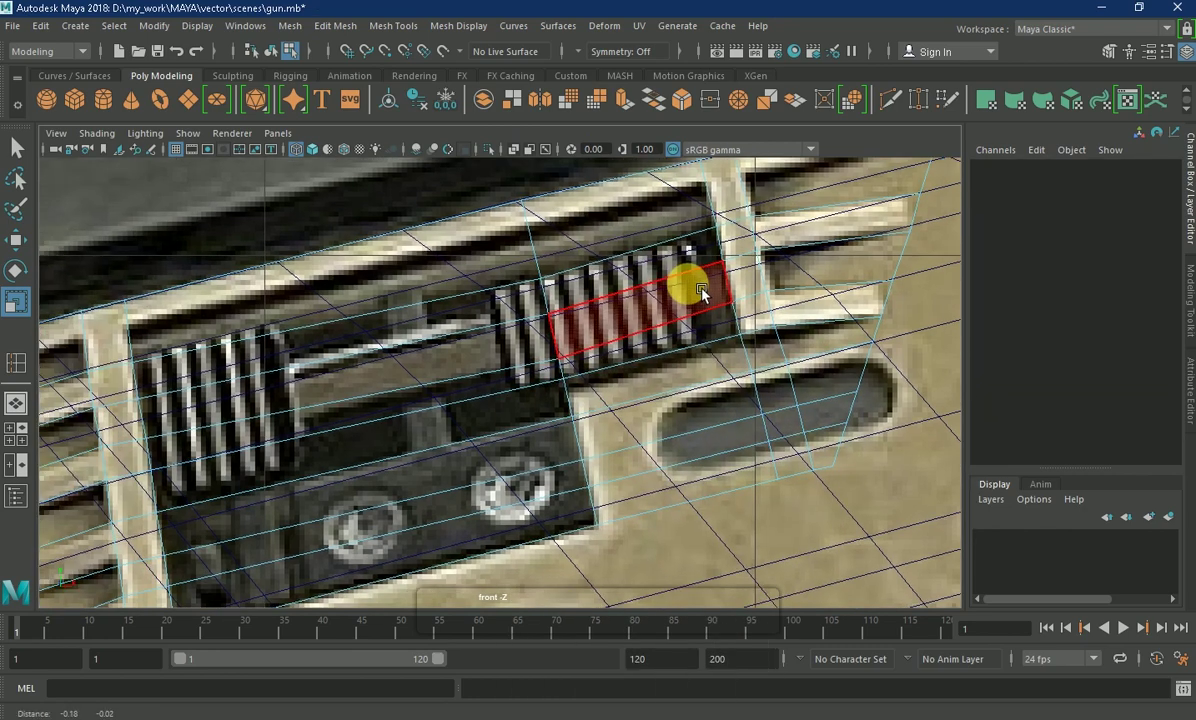
# - Add an edge loop along the receiver block and move its vertices onto the slot edge
pyautogui.keyDown('shift'); pyautogui.moveTo(555, 281); pyautogui.dragTo(601, 366, button='right'); pyautogui.keyUp('shift')
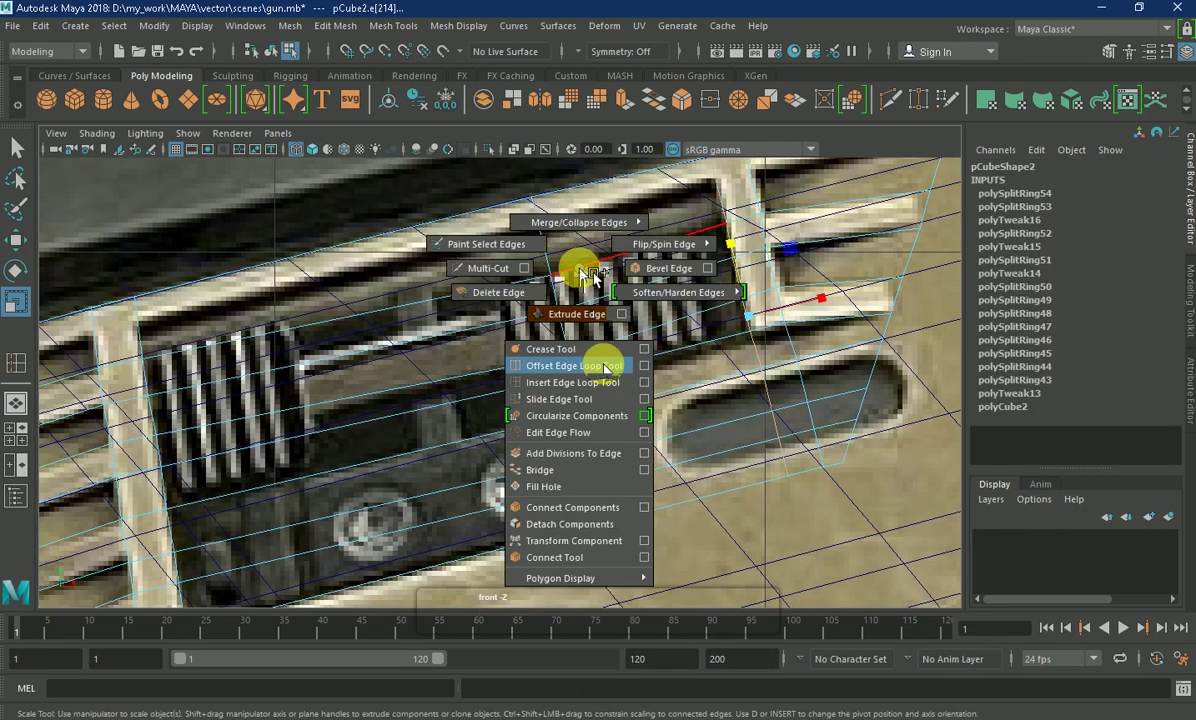
pyautogui.click(148, 332)
pyautogui.moveTo(148, 332)
pyautogui.keyDown('alt'); pyautogui.mouseDown(button='middle')
pyautogui.moveTo(280, 302)
pyautogui.moveTo(80, 374)
pyautogui.moveTo(340, 350)
pyautogui.mouseUp(button='middle'); pyautogui.keyUp('alt')
pyautogui.moveTo(340, 350); pyautogui.dragTo(62, 248, button='right')
pyautogui.press('w')
pyautogui.click(96, 402)
pyautogui.moveTo(96, 400); pyautogui.dragTo(270, 360)
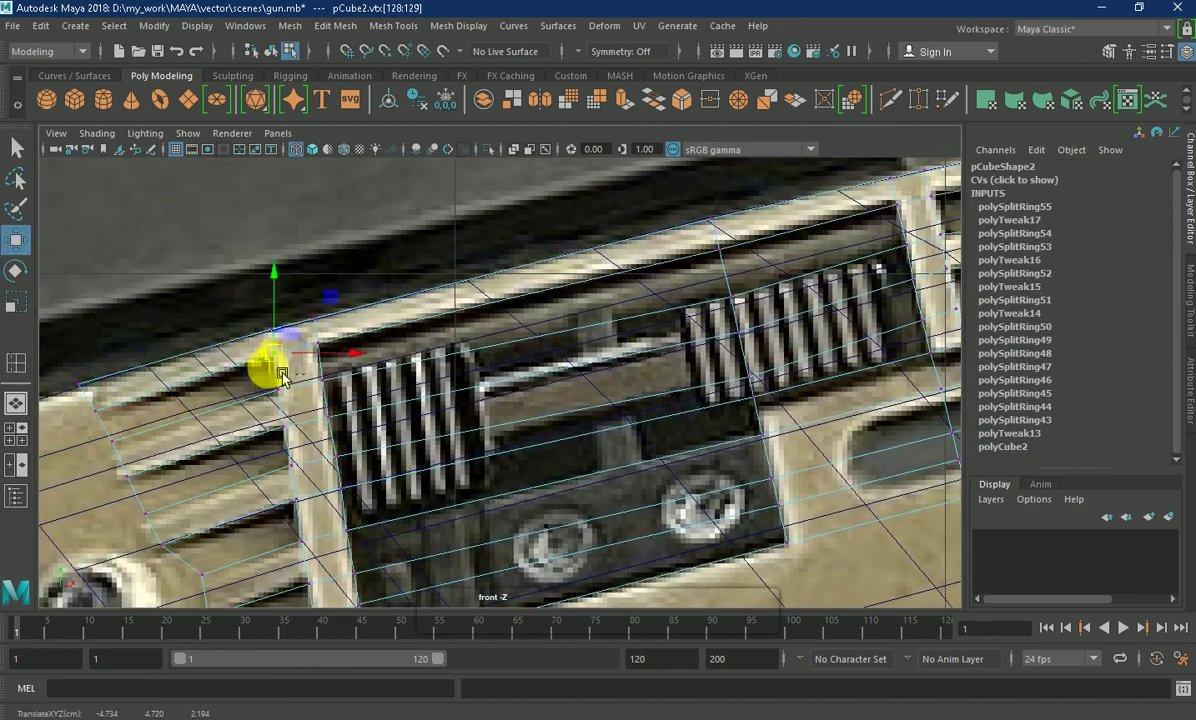
pyautogui.click(98, 386)
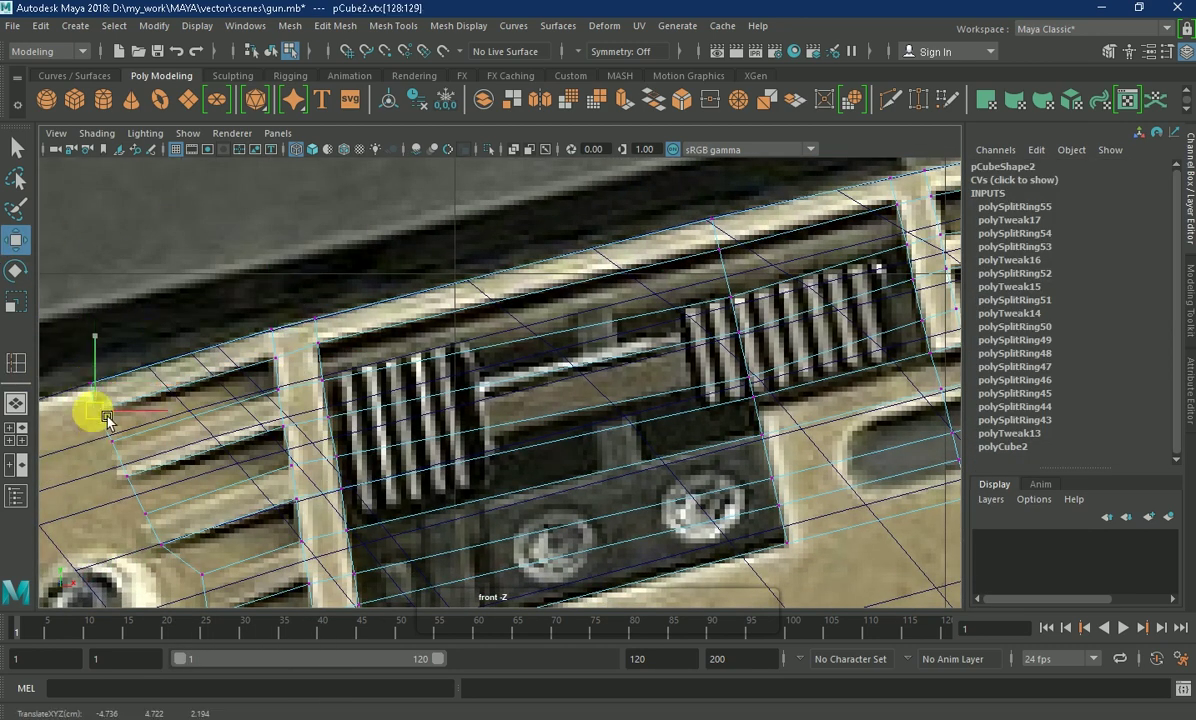
pyautogui.keyDown('alt'); pyautogui.moveTo(315, 347); pyautogui.dragTo(187, 405, button='middle'); pyautogui.keyUp('alt')
pyautogui.moveTo(470, 350); pyautogui.dragTo(575, 310)
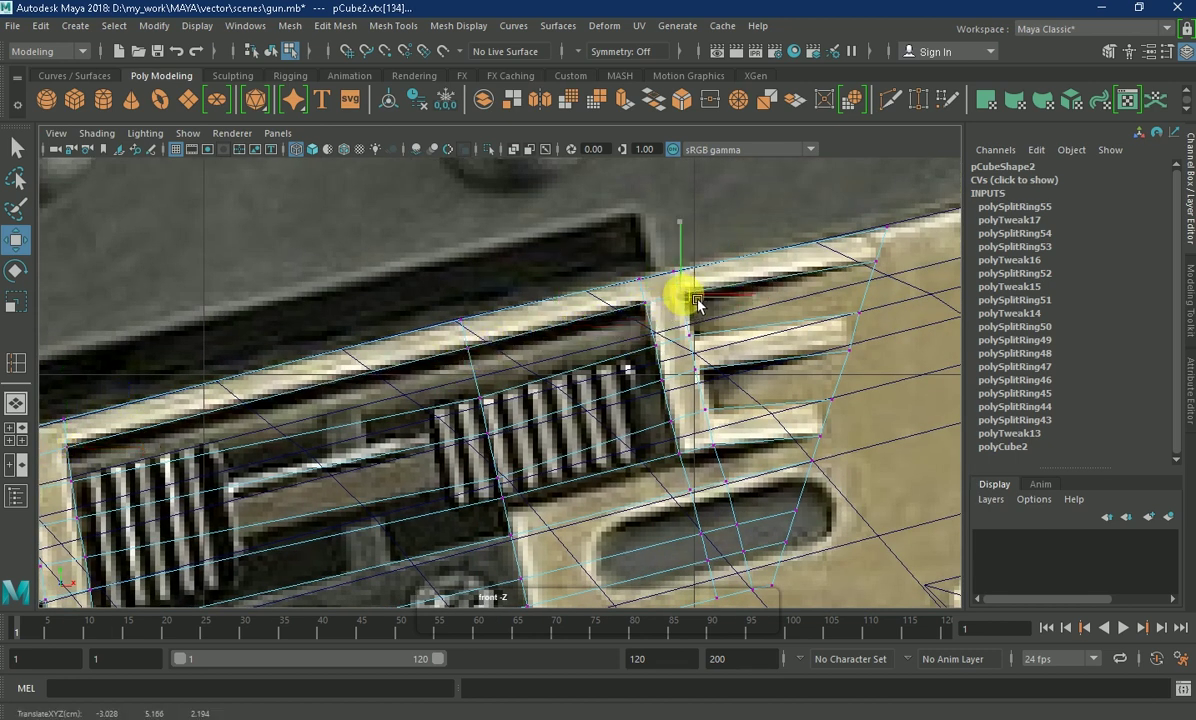
# - Pull vertex pairs onto the outlines of the right and left fins
pyautogui.moveTo(860, 208); pyautogui.dragTo(905, 245)
pyautogui.moveTo(640, 255); pyautogui.dragTo(681, 290)
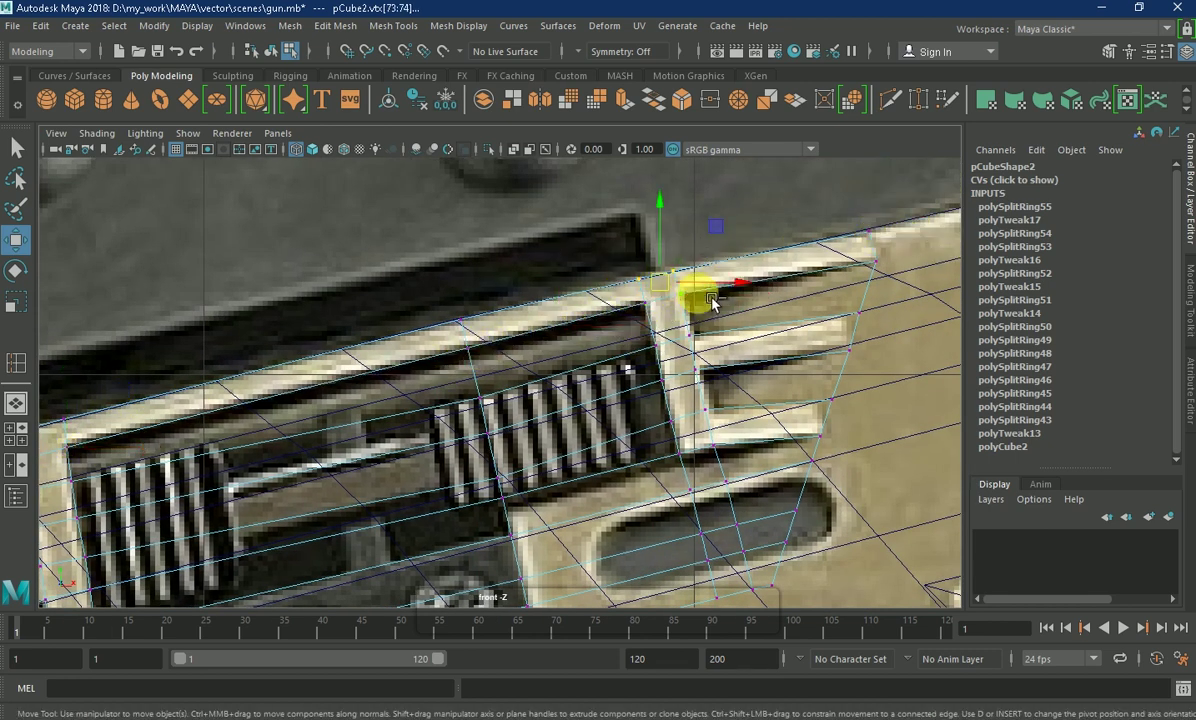
pyautogui.keyDown('alt'); pyautogui.moveTo(890, 360); pyautogui.dragTo(844, 294, button='middle'); pyautogui.keyUp('alt')
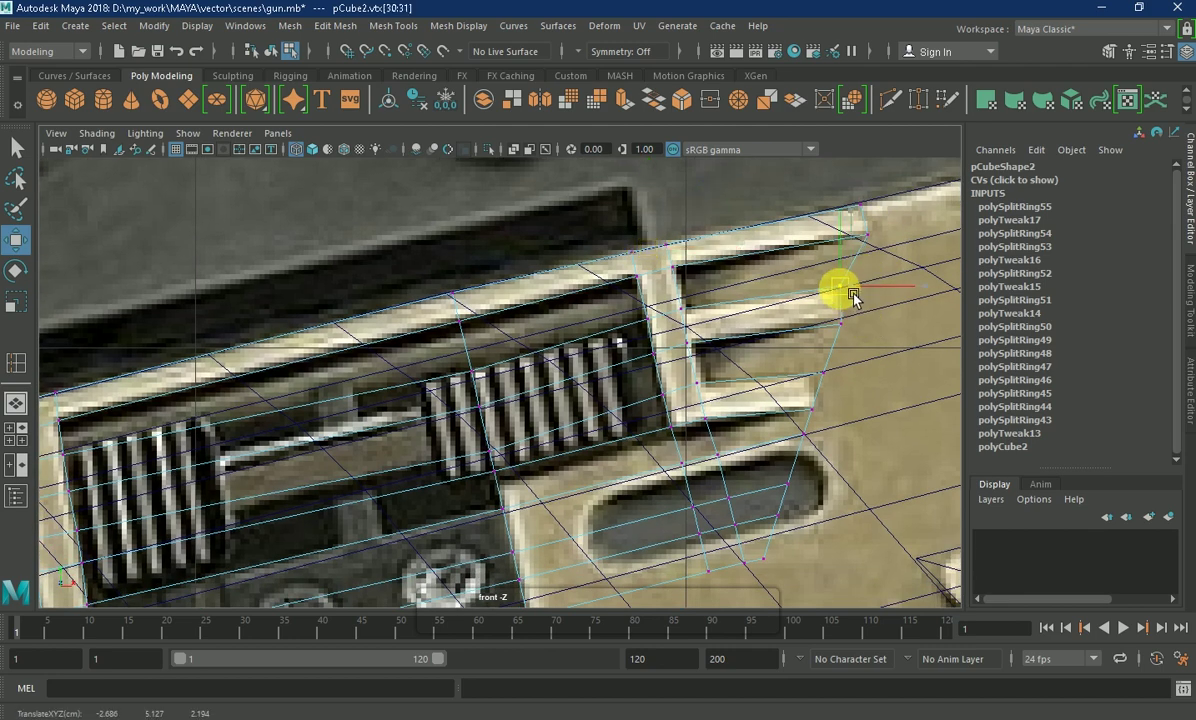
pyautogui.moveTo(844, 288); pyautogui.dragTo(844, 320)
pyautogui.keyDown('alt'); pyautogui.moveTo(858, 333); pyautogui.dragTo(814, 339, button='middle'); pyautogui.keyUp('alt')
pyautogui.moveTo(779, 316); pyautogui.dragTo(836, 355)
pyautogui.moveTo(836, 355)
pyautogui.keyDown('alt'); pyautogui.mouseDown(button='middle')
pyautogui.moveTo(449, 419)
pyautogui.moveTo(333, 453)
pyautogui.mouseUp(button='middle'); pyautogui.keyUp('alt')
pyautogui.moveTo(318, 417)
pyautogui.mouseDown()
pyautogui.moveTo(280, 337)
pyautogui.moveTo(288, 347)
pyautogui.mouseUp()
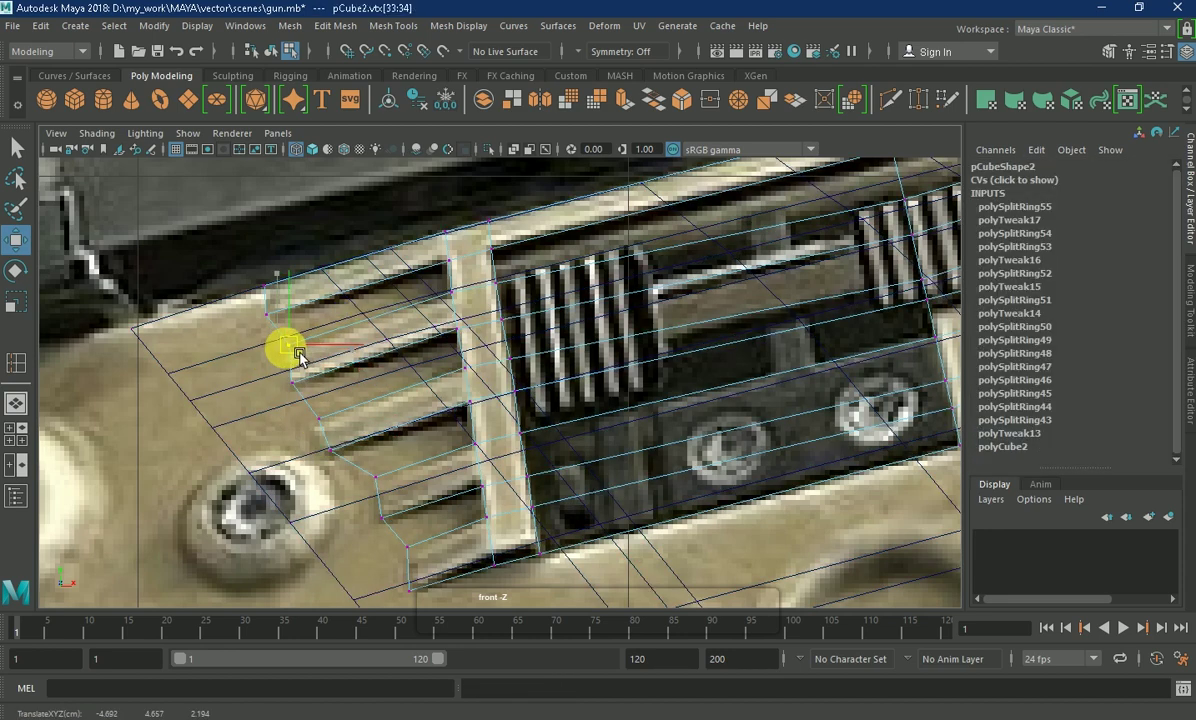
pyautogui.keyDown('alt'); pyautogui.moveTo(320, 366); pyautogui.dragTo(296, 322, button='middle'); pyautogui.keyUp('alt')
pyautogui.keyDown('alt'); pyautogui.moveTo(350, 428); pyautogui.dragTo(467, 467, button='middle'); pyautogui.keyUp('alt')
pyautogui.moveTo(662, 400); pyautogui.dragTo(641, 280, button='right')
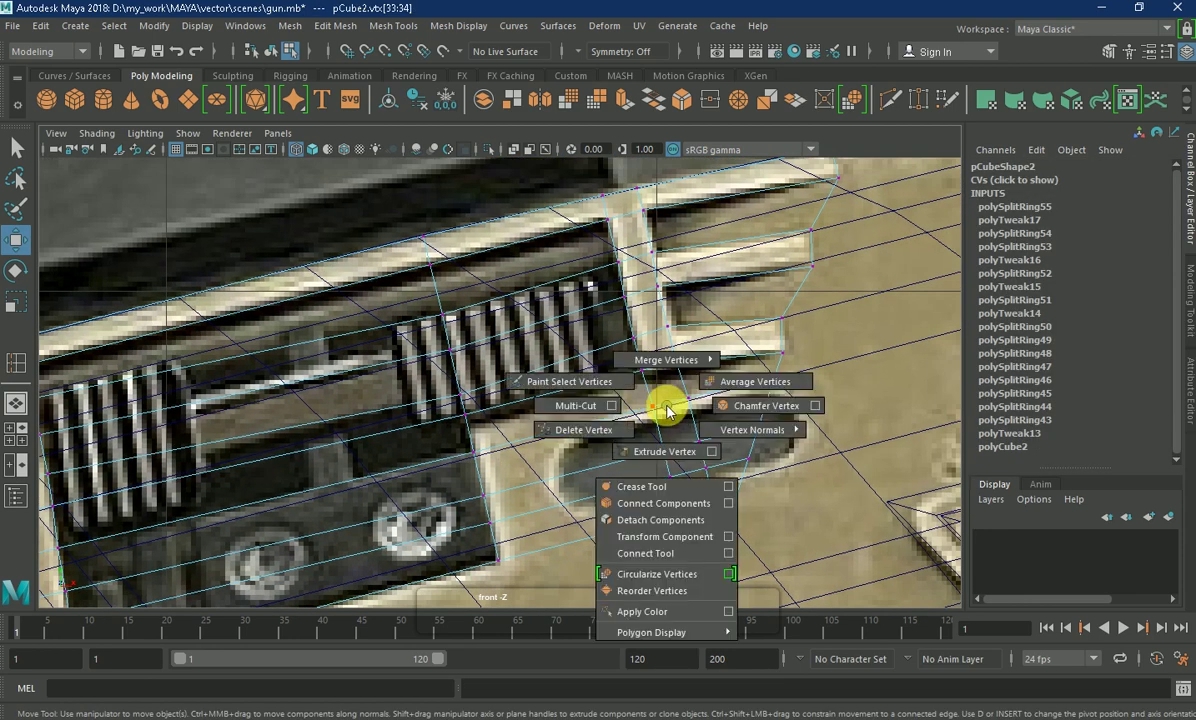
# - Select the fin-area faces over the slot opening on the receiver block
pyautogui.click(665, 383)
pyautogui.click(674, 447)
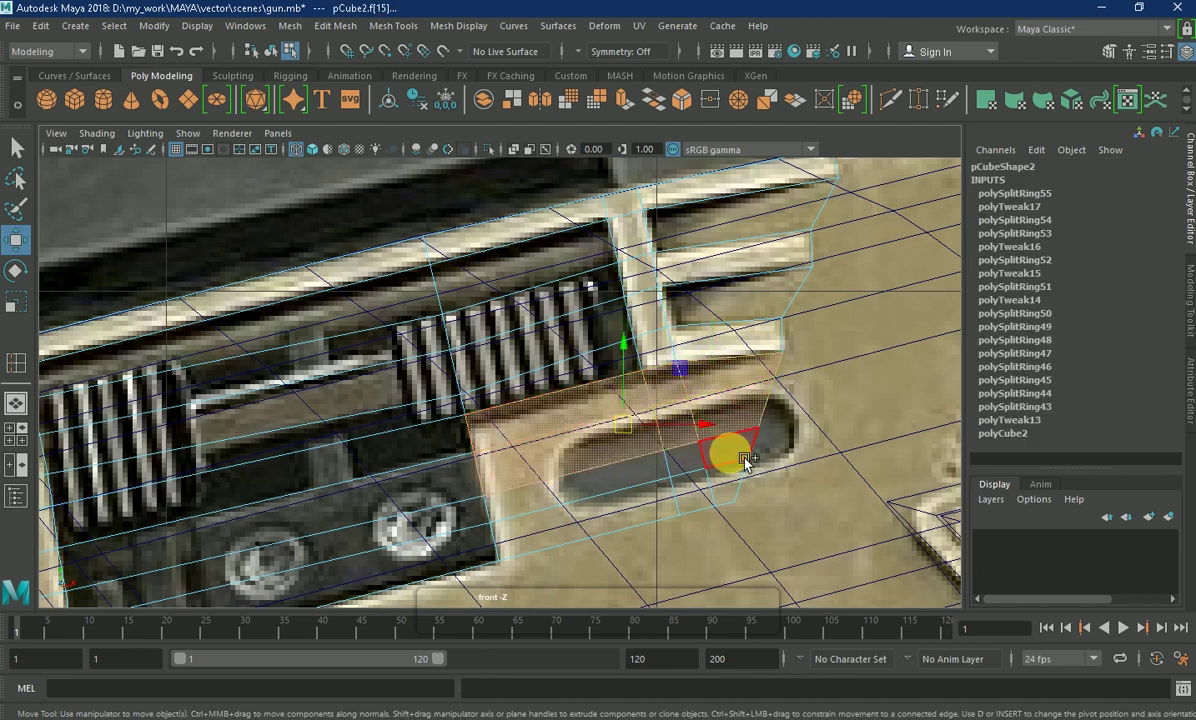
pyautogui.click(500, 360)
pyautogui.moveTo(431, 467)
pyautogui.keyDown('alt'); pyautogui.mouseDown(button='middle')
pyautogui.moveTo(486, 443)
pyautogui.moveTo(303, 480)
pyautogui.mouseUp(button='middle'); pyautogui.keyUp('alt')
pyautogui.click(486, 443)
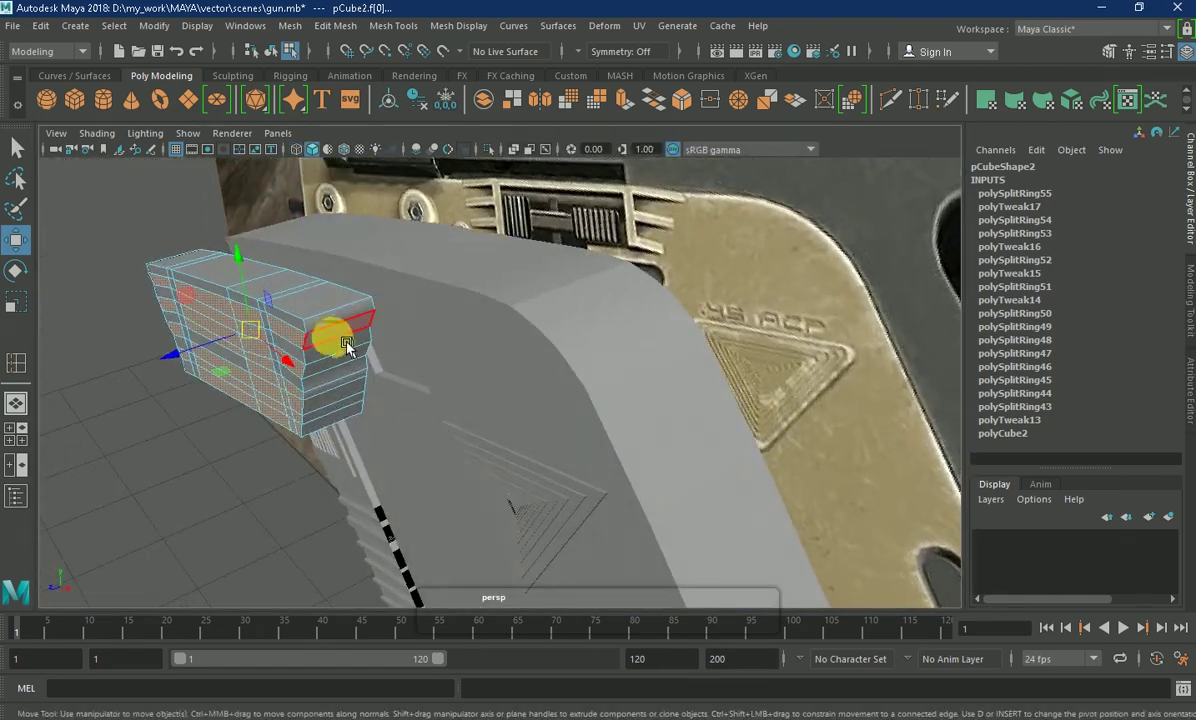
pyautogui.click(345, 343)
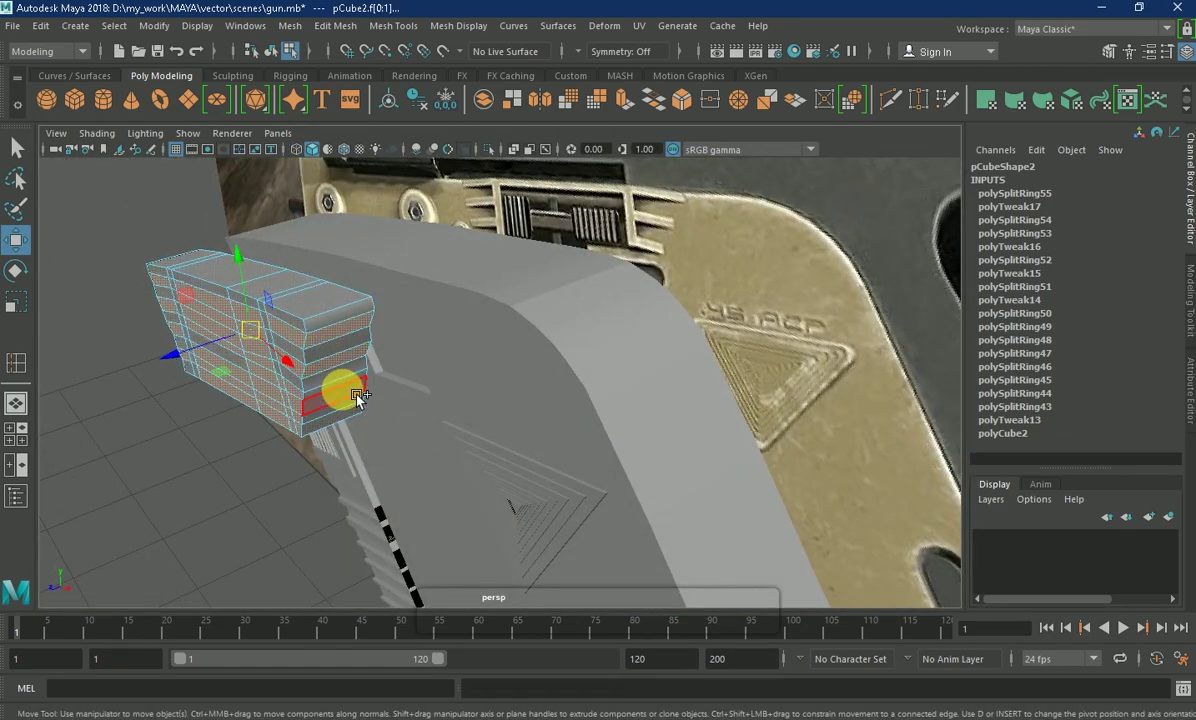
# - Inspect the selected fin faces from several angles in wireframe, then return to shaded display
pyautogui.moveTo(373, 413)
pyautogui.keyDown('alt'); pyautogui.mouseDown()
pyautogui.moveTo(303, 402)
pyautogui.moveTo(370, 295)
pyautogui.mouseUp(); pyautogui.keyUp('alt')
pyautogui.press('4')
pyautogui.moveTo(387, 366)
pyautogui.keyDown('alt'); pyautogui.mouseDown()
pyautogui.moveTo(540, 330)
pyautogui.moveTo(483, 248)
pyautogui.moveTo(366, 200)
pyautogui.moveTo(333, 305)
pyautogui.mouseUp(); pyautogui.keyUp('alt')
pyautogui.moveTo(339, 380)
pyautogui.keyDown('alt'); pyautogui.mouseDown()
pyautogui.moveTo(446, 489)
pyautogui.moveTo(288, 227)
pyautogui.moveTo(326, 299)
pyautogui.moveTo(549, 330)
pyautogui.moveTo(459, 355)
pyautogui.moveTo(707, 328)
pyautogui.moveTo(711, 362)
pyautogui.mouseUp(); pyautogui.keyUp('alt')
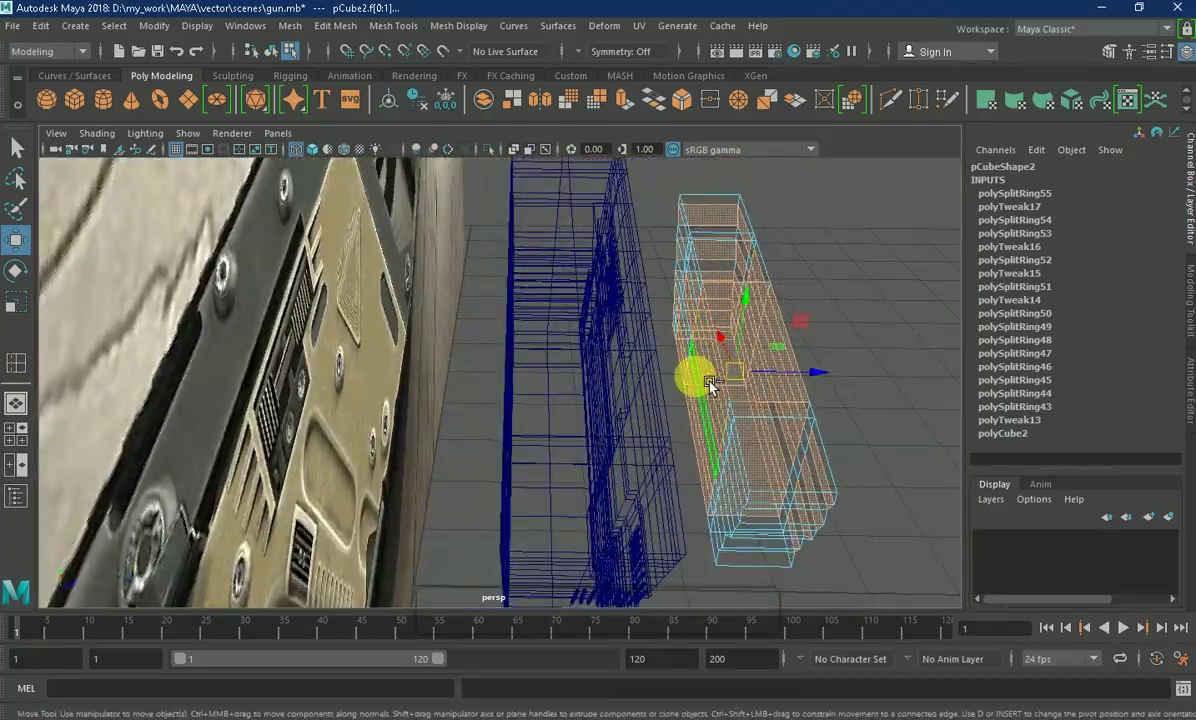
pyautogui.moveTo(717, 456)
pyautogui.keyDown('alt'); pyautogui.mouseDown()
pyautogui.moveTo(702, 395)
pyautogui.moveTo(837, 297)
pyautogui.mouseUp(); pyautogui.keyUp('alt')
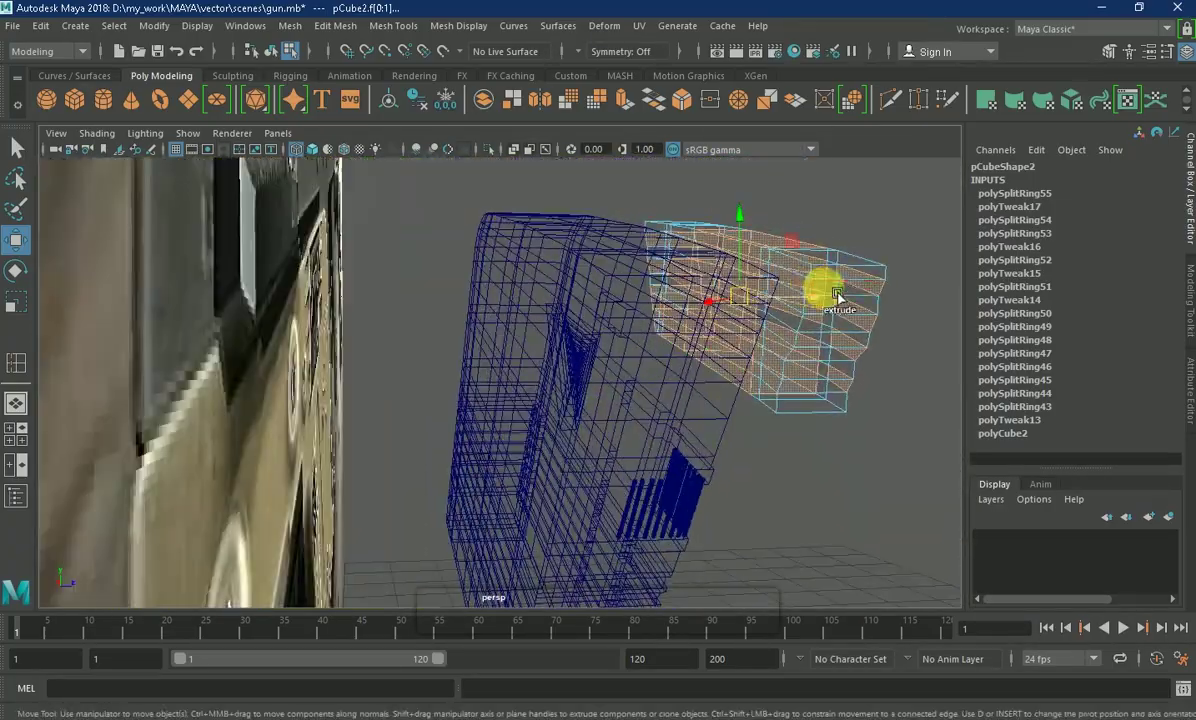
pyautogui.moveTo(797, 404)
pyautogui.keyDown('alt'); pyautogui.mouseDown()
pyautogui.moveTo(414, 400)
pyautogui.moveTo(265, 432)
pyautogui.moveTo(347, 422)
pyautogui.moveTo(335, 345)
pyautogui.moveTo(374, 355)
pyautogui.moveTo(522, 307)
pyautogui.moveTo(475, 288)
pyautogui.moveTo(334, 328)
pyautogui.moveTo(507, 347)
pyautogui.moveTo(538, 378)
pyautogui.moveTo(507, 395)
pyautogui.moveTo(497, 382)
pyautogui.moveTo(395, 473)
pyautogui.moveTo(500, 468)
pyautogui.mouseUp(); pyautogui.keyUp('alt')
pyautogui.press('5')
pyautogui.moveTo(633, 320)
pyautogui.keyDown('alt'); pyautogui.mouseDown()
pyautogui.moveTo(660, 480)
pyautogui.moveTo(700, 435)
pyautogui.moveTo(712, 452)
pyautogui.moveTo(702, 475)
pyautogui.moveTo(662, 475)
pyautogui.moveTo(680, 403)
pyautogui.moveTo(675, 432)
pyautogui.moveTo(547, 440)
pyautogui.moveTo(603, 347)
pyautogui.moveTo(542, 376)
pyautogui.moveTo(510, 414)
pyautogui.moveTo(521, 432)
pyautogui.mouseUp(); pyautogui.keyUp('alt')
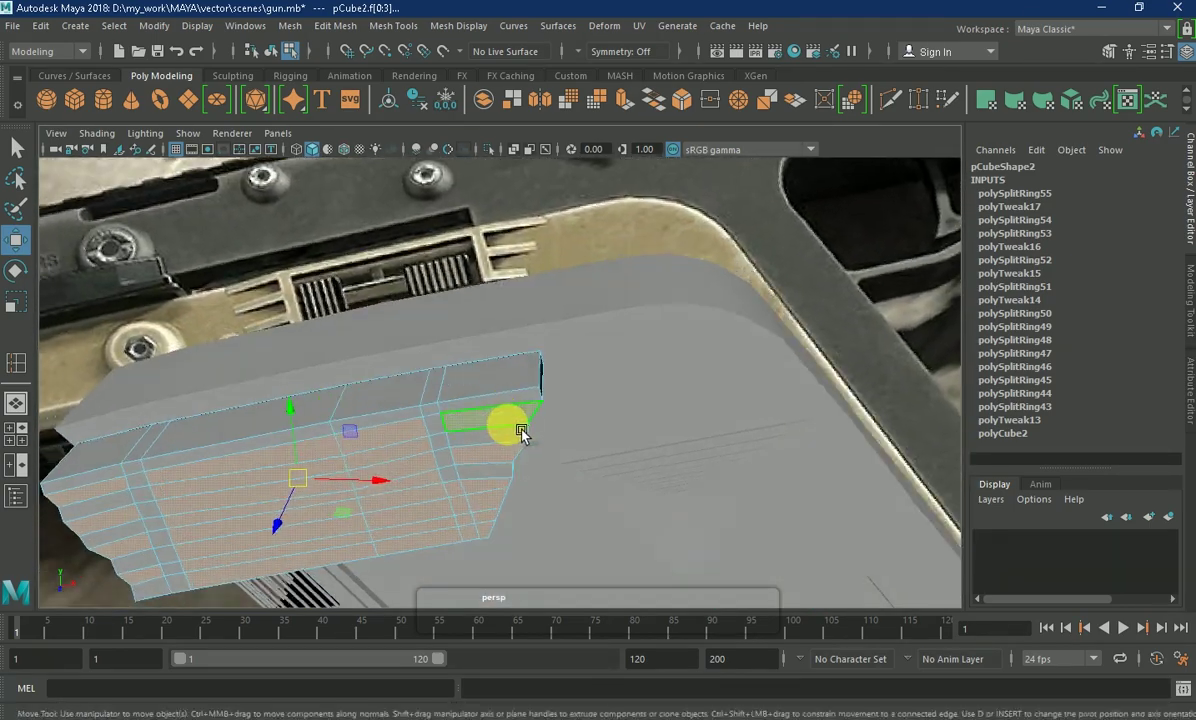
# - Clear the face selection and reorient the view onto the receiver block's fins
pyautogui.moveTo(318, 476)
pyautogui.keyDown('alt'); pyautogui.mouseDown()
pyautogui.moveTo(336, 499)
pyautogui.moveTo(286, 459)
pyautogui.moveTo(400, 447)
pyautogui.moveTo(443, 427)
pyautogui.moveTo(320, 435)
pyautogui.mouseUp(); pyautogui.keyUp('alt')
pyautogui.click(286, 459)
pyautogui.click(467, 432)
pyautogui.click(467, 432)
pyautogui.moveTo(467, 432)
pyautogui.keyDown('alt'); pyautogui.mouseDown()
pyautogui.moveTo(527, 416)
pyautogui.moveTo(366, 427)
pyautogui.moveTo(366, 406)
pyautogui.moveTo(467, 422)
pyautogui.moveTo(467, 280)
pyautogui.mouseUp(); pyautogui.keyUp('alt')
pyautogui.click(370, 412)
pyautogui.click(400, 428)
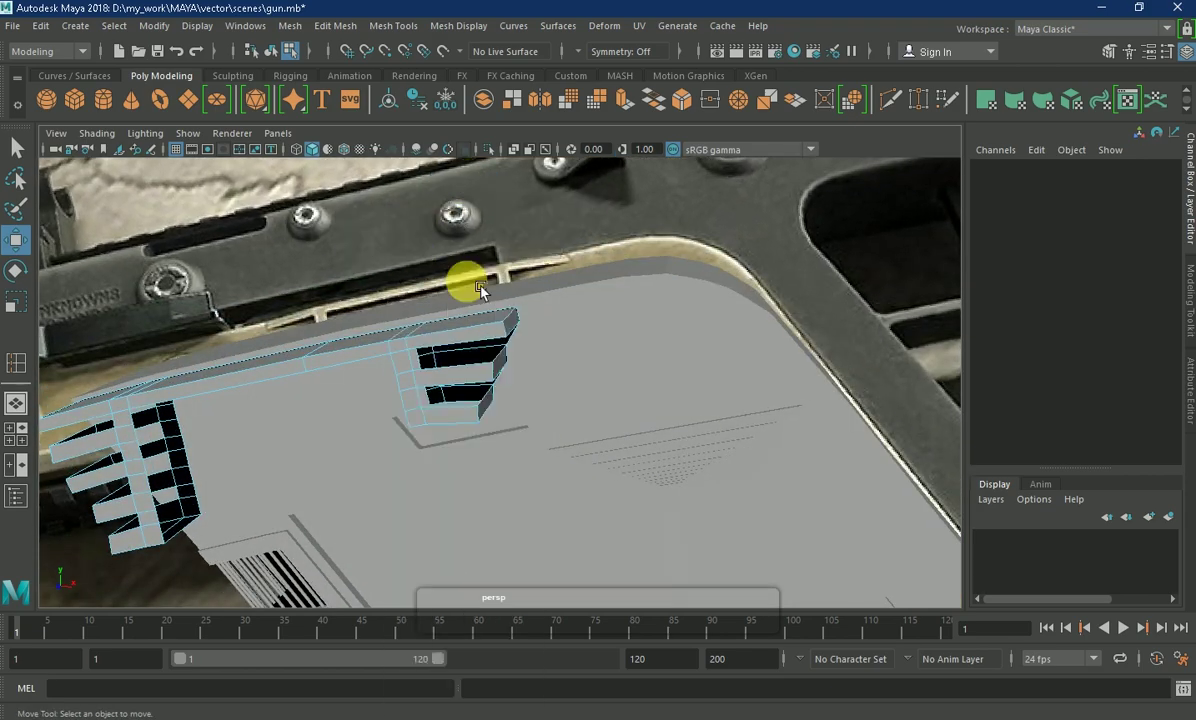
# - Close the fin's open border edges with Fill Hole, then return to object mode
pyautogui.click(320, 372)
pyautogui.moveTo(135, 533)
pyautogui.keyDown('alt'); pyautogui.mouseDown()
pyautogui.moveTo(214, 533)
pyautogui.moveTo(267, 501)
pyautogui.moveTo(547, 253)
pyautogui.moveTo(522, 320)
pyautogui.mouseUp(); pyautogui.keyUp('alt')
pyautogui.moveTo(522, 320)
pyautogui.keyDown('shift'); pyautogui.mouseDown(button='right')
pyautogui.moveTo(535, 505)
pyautogui.moveTo(486, 539)
pyautogui.mouseUp(button='right'); pyautogui.keyUp('shift')
pyautogui.moveTo(486, 539)
pyautogui.keyDown('alt'); pyautogui.mouseDown()
pyautogui.moveTo(400, 494)
pyautogui.moveTo(513, 435)
pyautogui.moveTo(593, 470)
pyautogui.moveTo(525, 503)
pyautogui.moveTo(622, 483)
pyautogui.moveTo(641, 470)
pyautogui.moveTo(480, 485)
pyautogui.moveTo(633, 387)
pyautogui.moveTo(472, 414)
pyautogui.moveTo(222, 358)
pyautogui.mouseUp(); pyautogui.keyUp('alt')
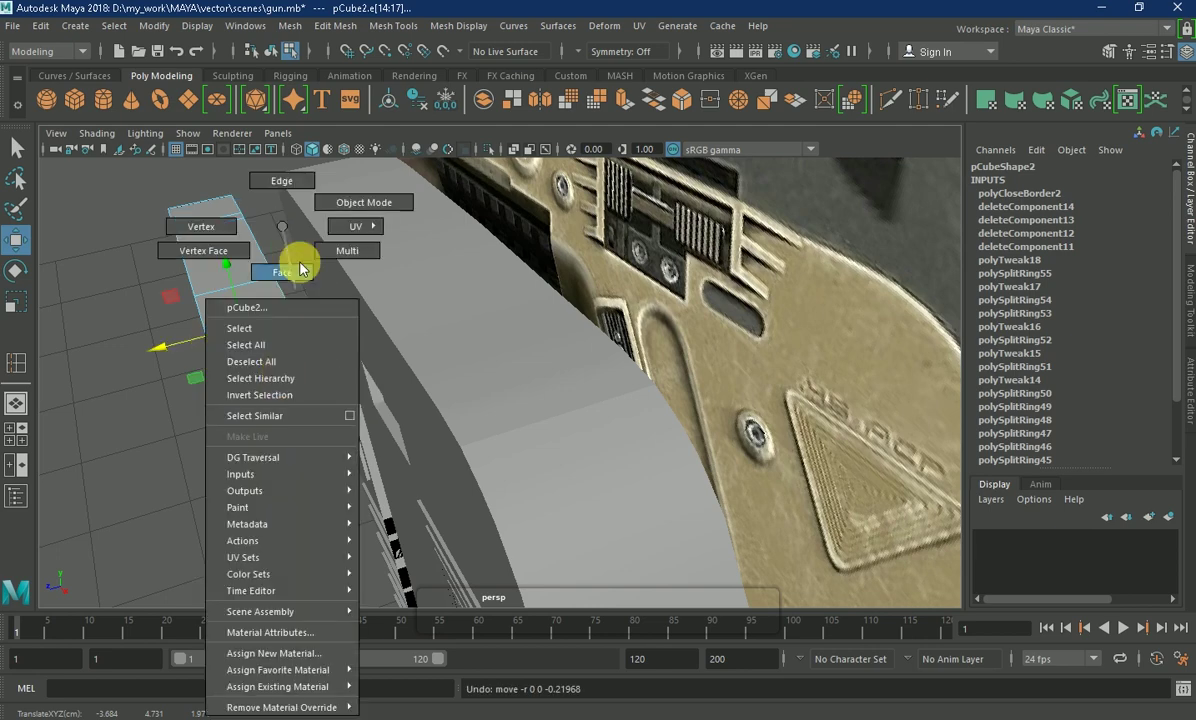
pyautogui.moveTo(222, 358); pyautogui.dragTo(280, 379, button='right')
pyautogui.keyDown('alt'); pyautogui.moveTo(176, 355); pyautogui.dragTo(312, 362); pyautogui.keyUp('alt')
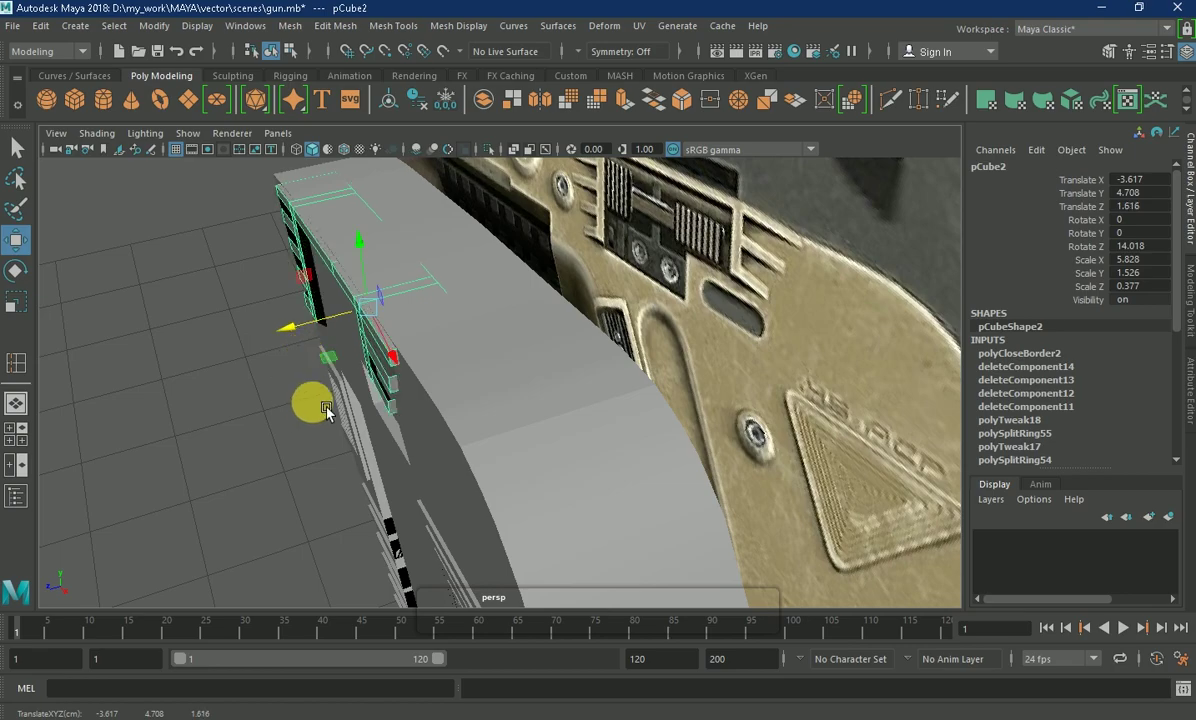
# - Select the left-side fin vertices in front view and check them in perspective
pyautogui.press('space')
pyautogui.scroll(3, 400, 480)
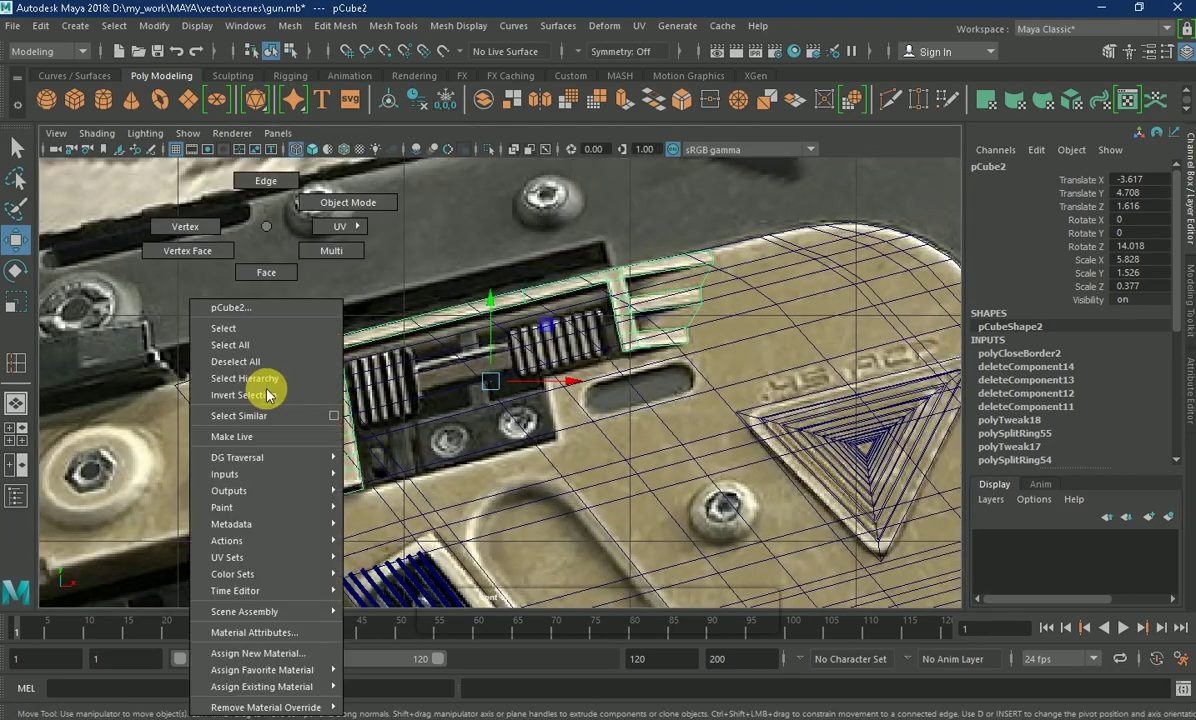
pyautogui.moveTo(267, 387); pyautogui.dragTo(225, 390, button='right')
pyautogui.moveTo(160, 320); pyautogui.dragTo(317, 505)
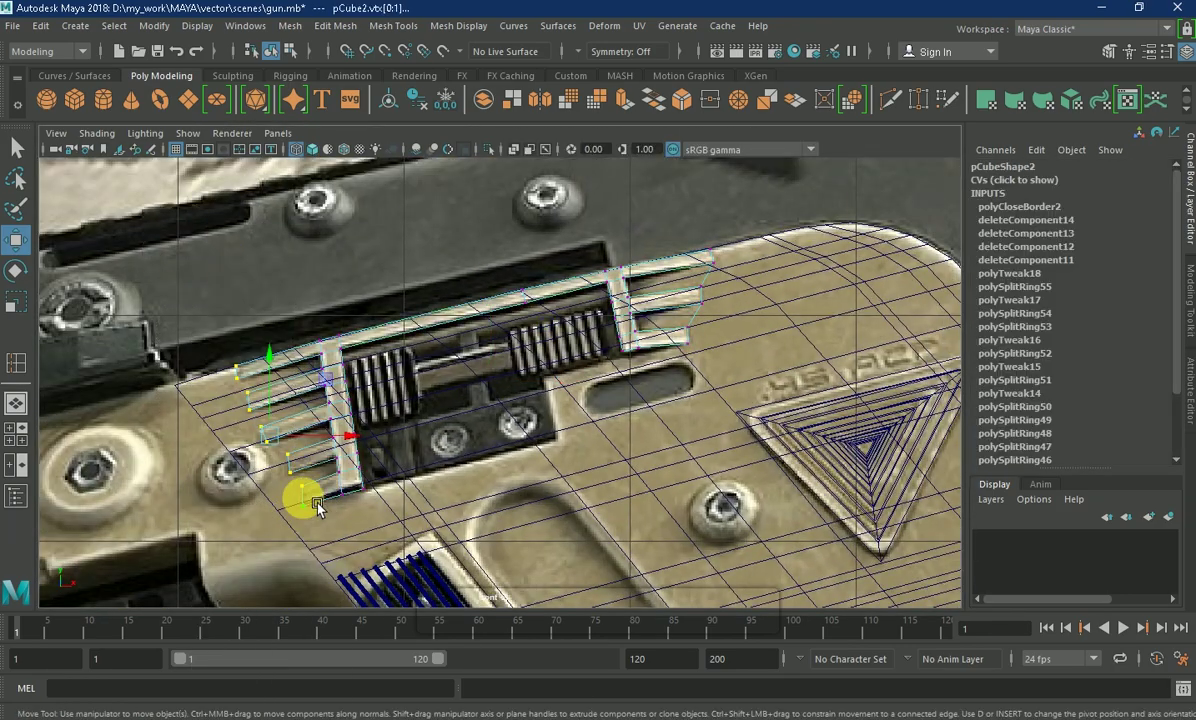
pyautogui.press('space')
pyautogui.press('space')
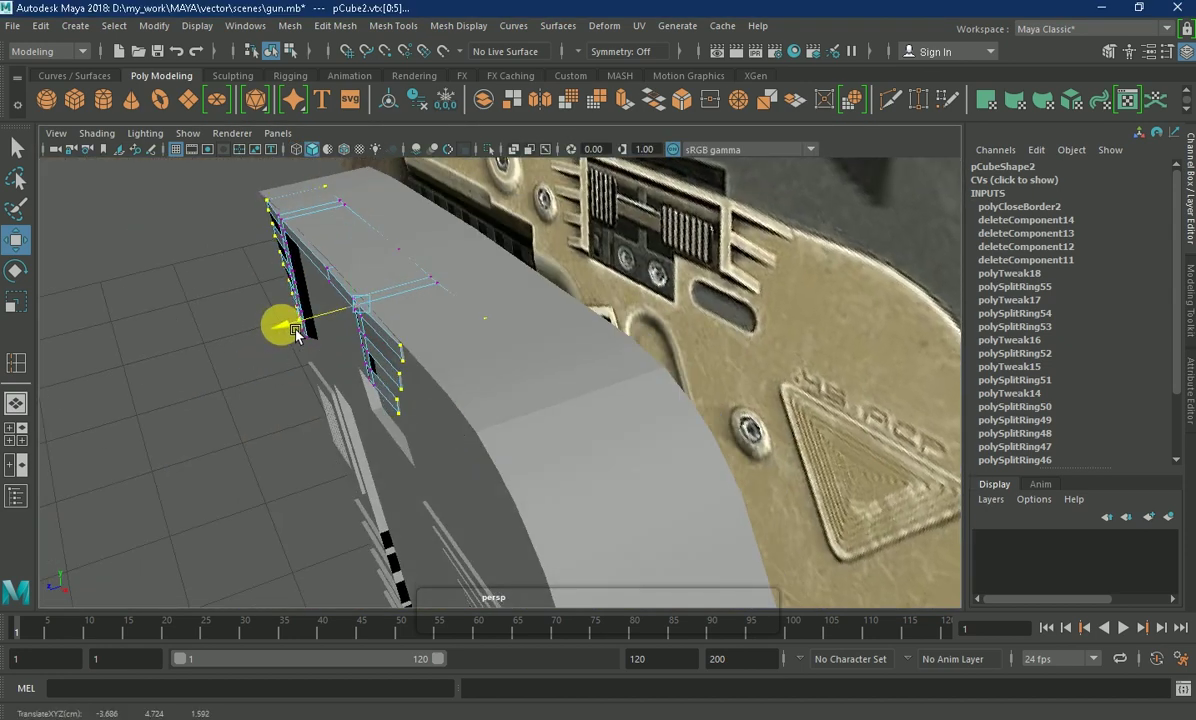
pyautogui.moveTo(322, 333); pyautogui.dragTo(390, 225, button='right')
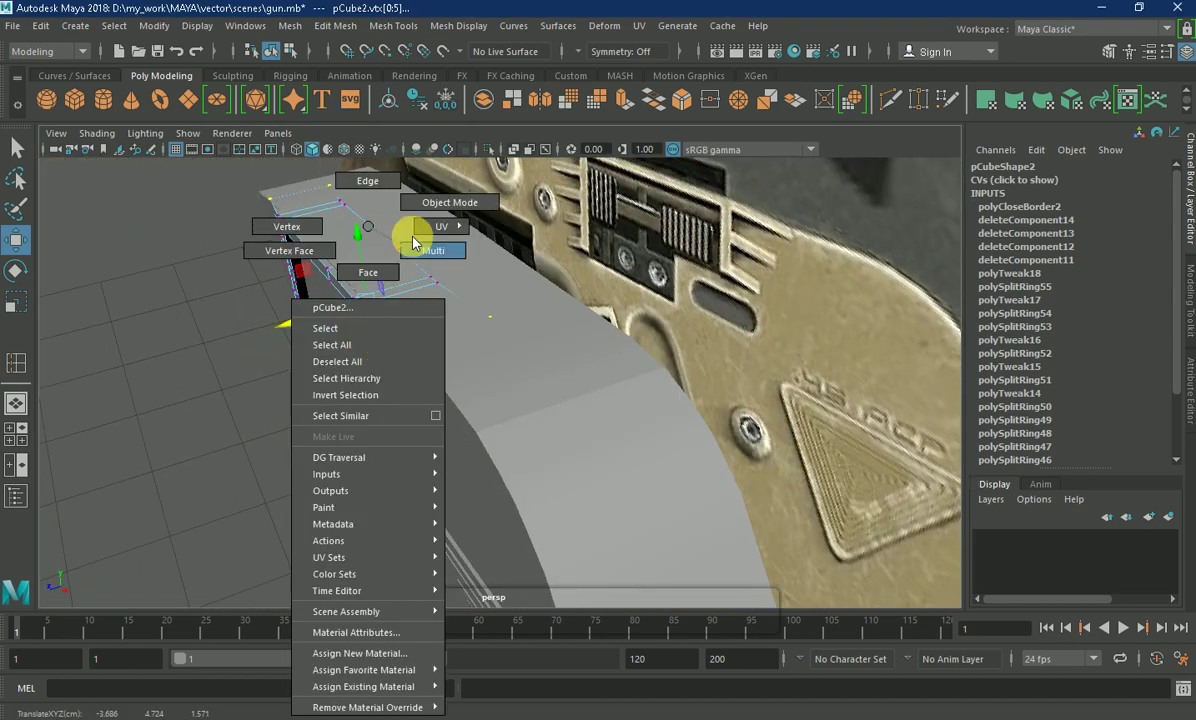
# - Orbit onto the block's top face and switch between component and object editing
pyautogui.moveTo(314, 344)
pyautogui.keyDown('alt'); pyautogui.mouseDown()
pyautogui.moveTo(449, 267)
pyautogui.moveTo(593, 246)
pyautogui.moveTo(200, 357)
pyautogui.moveTo(174, 235)
pyautogui.mouseUp(); pyautogui.keyUp('alt')
pyautogui.moveTo(174, 235); pyautogui.dragTo(152, 373, button='right')
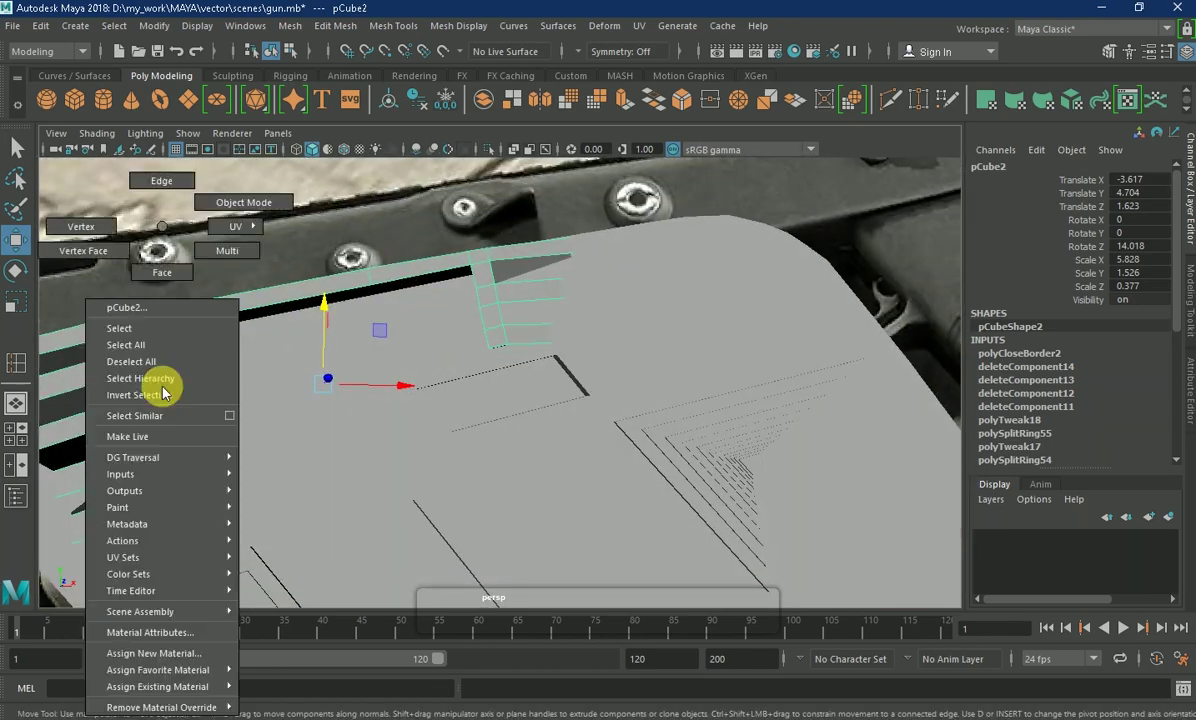
pyautogui.moveTo(152, 373)
pyautogui.keyDown('alt'); pyautogui.mouseDown()
pyautogui.moveTo(438, 377)
pyautogui.moveTo(256, 400)
pyautogui.moveTo(267, 382)
pyautogui.moveTo(312, 419)
pyautogui.moveTo(326, 412)
pyautogui.mouseUp(); pyautogui.keyUp('alt')
pyautogui.moveTo(174, 235); pyautogui.dragTo(254, 198, button='right')
pyautogui.moveTo(267, 405)
pyautogui.keyDown('alt'); pyautogui.mouseDown()
pyautogui.moveTo(440, 366)
pyautogui.moveTo(395, 403)
pyautogui.moveTo(475, 395)
pyautogui.moveTo(275, 419)
pyautogui.moveTo(222, 453)
pyautogui.moveTo(407, 473)
pyautogui.moveTo(480, 454)
pyautogui.moveTo(574, 339)
pyautogui.moveTo(435, 427)
pyautogui.moveTo(314, 527)
pyautogui.mouseUp(); pyautogui.keyUp('alt')
# - Move the lower fin vertices to match the reference slot, then start a Polygon Cube in four views
pyautogui.moveTo(314, 527); pyautogui.dragTo(235, 288, button='right')
pyautogui.click(216, 532)
pyautogui.moveTo(189, 452); pyautogui.dragTo(203, 458)
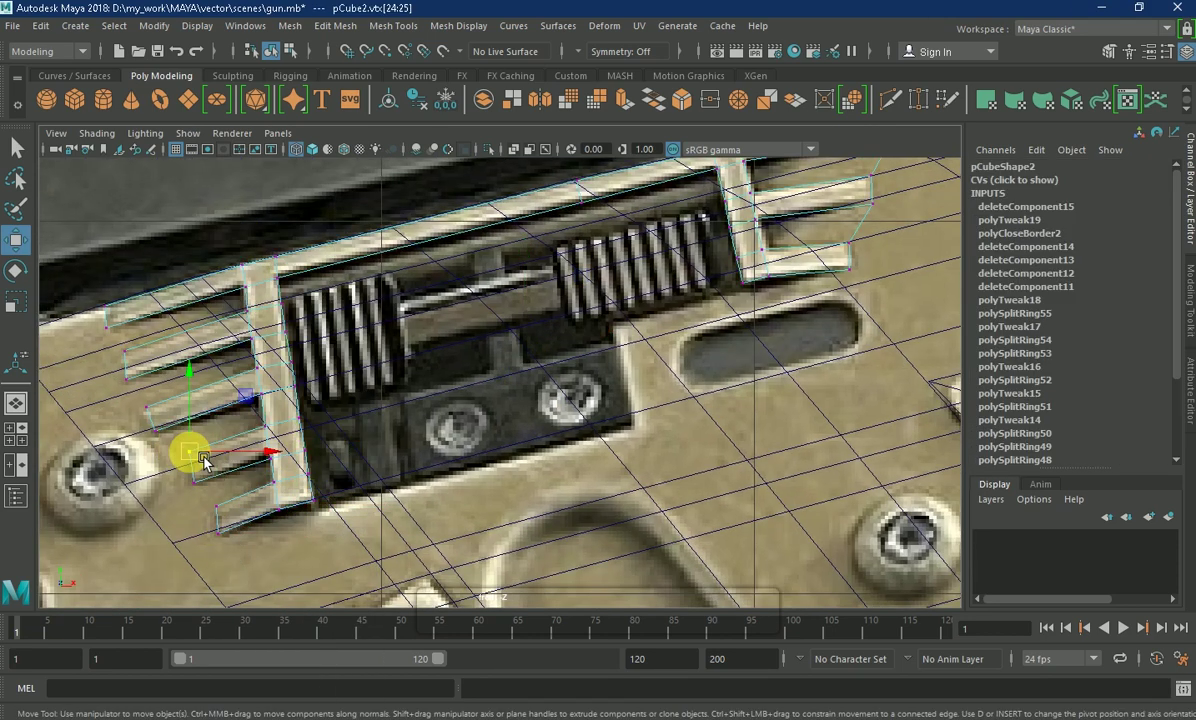
pyautogui.keyDown('alt'); pyautogui.moveTo(594, 347); pyautogui.dragTo(577, 376); pyautogui.keyUp('alt')
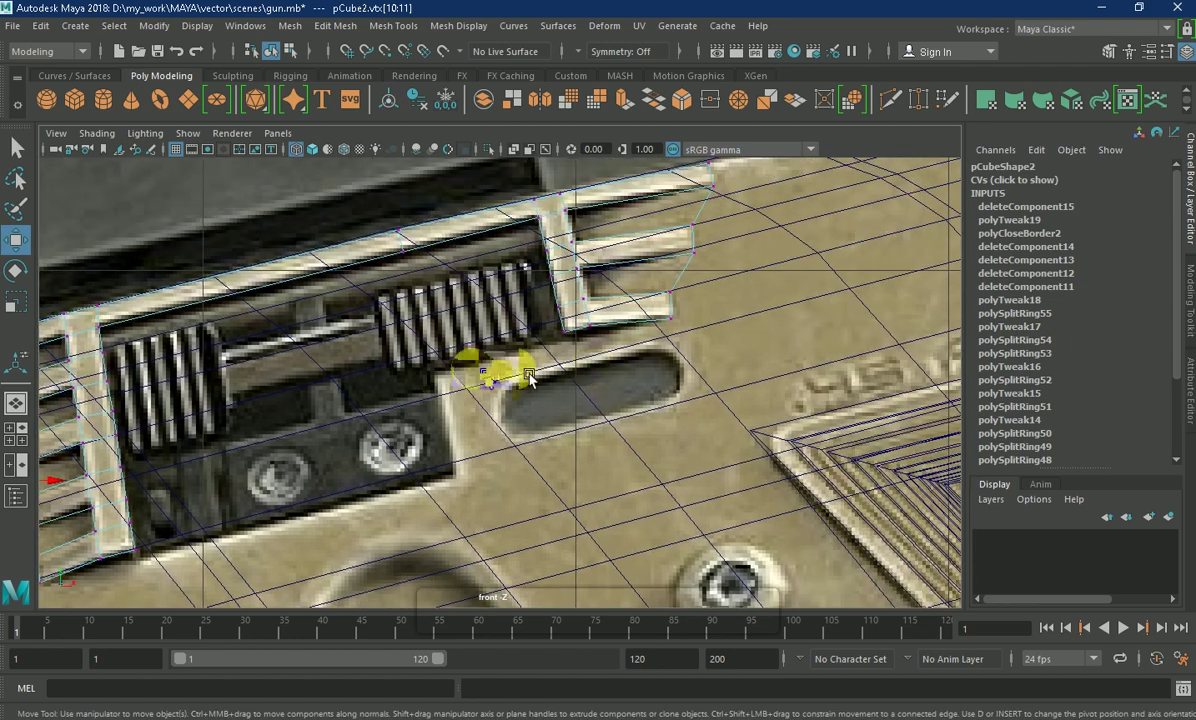
pyautogui.click(74, 99)
pyautogui.press('space')
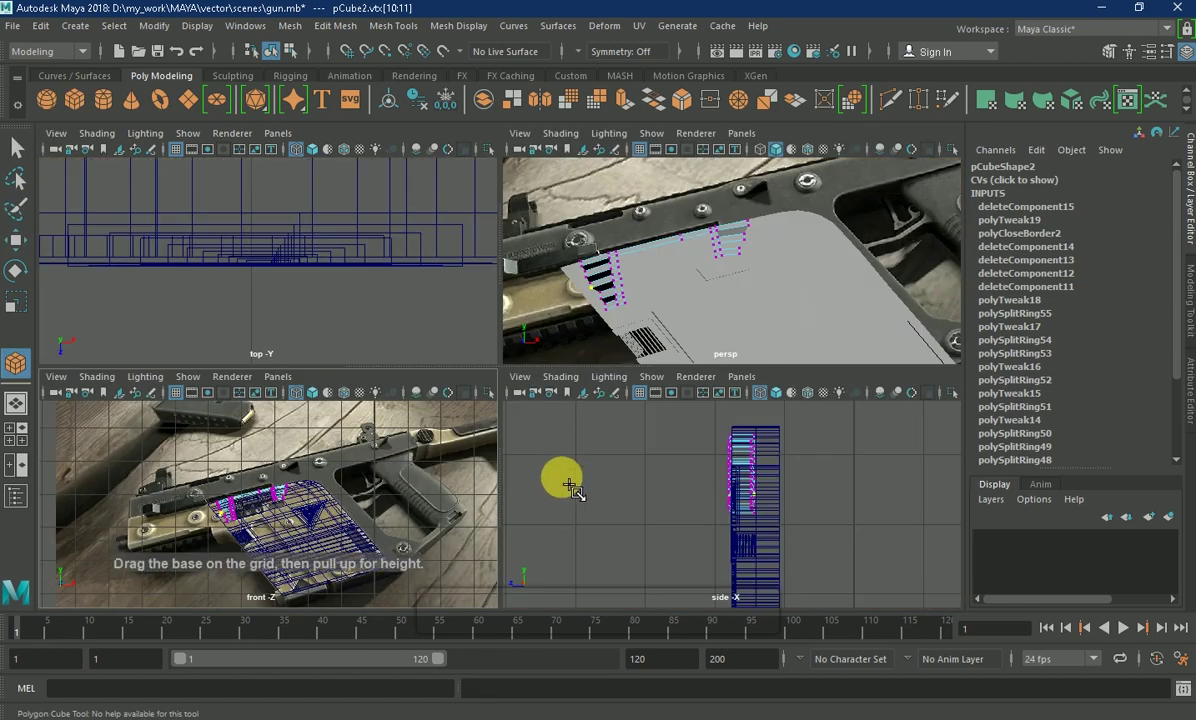
# - Draw a thin cube in the side view, slide it along X and Z, and rotate it about 11° on Y
pyautogui.moveTo(520, 497)
pyautogui.mouseDown()
pyautogui.moveTo(536, 483)
pyautogui.moveTo(515, 497)
pyautogui.mouseUp()
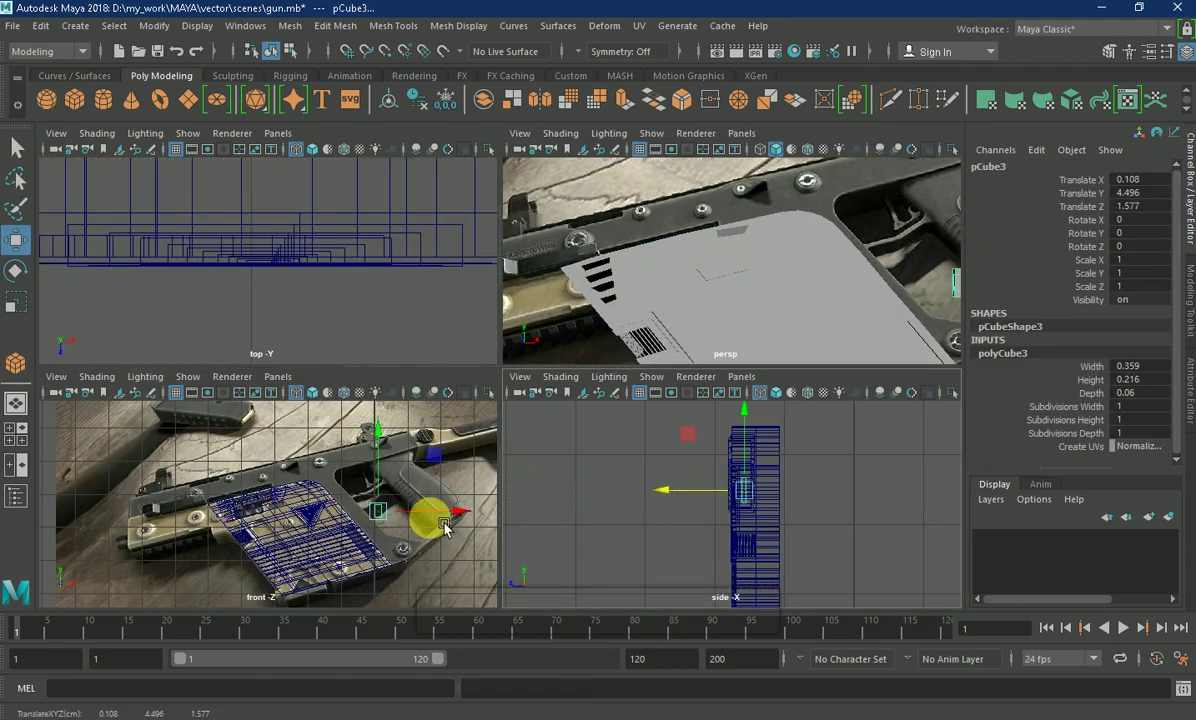
pyautogui.moveTo(445, 528); pyautogui.dragTo(330, 533)
pyautogui.scroll(-5, 349, 260)
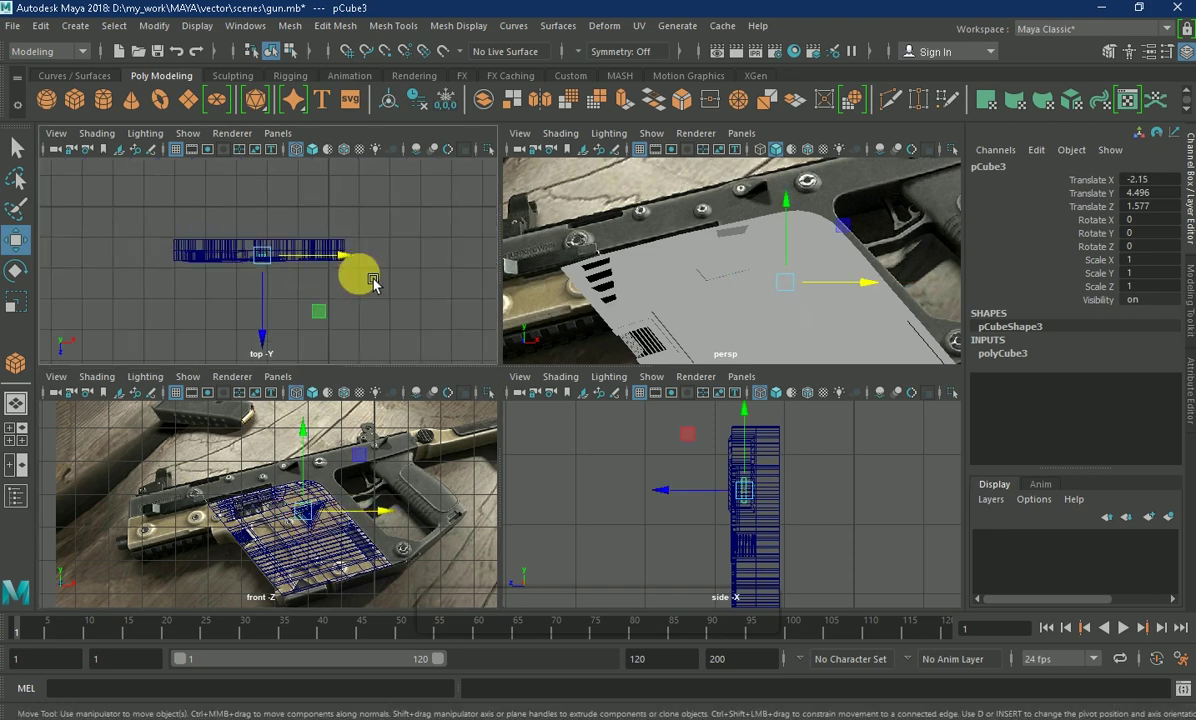
pyautogui.scroll(-1, 349, 260)
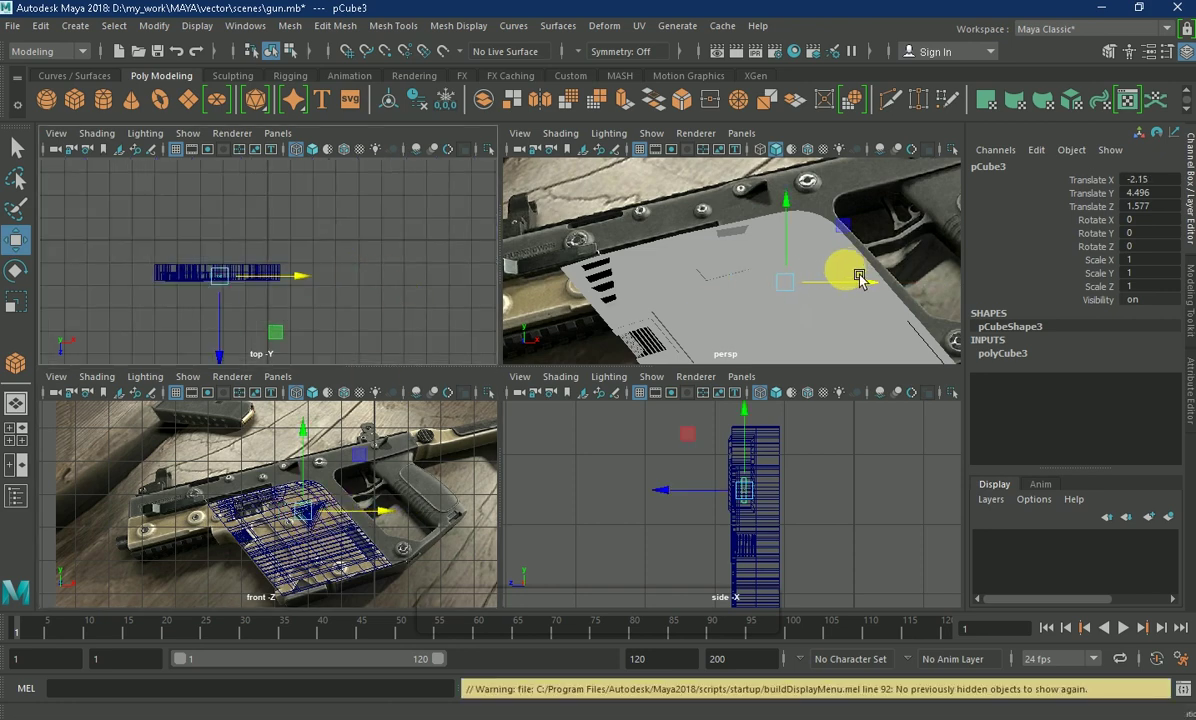
pyautogui.moveTo(221, 332); pyautogui.dragTo(229, 345)
pyautogui.press('e')
pyautogui.moveTo(726, 489); pyautogui.dragTo(770, 490)
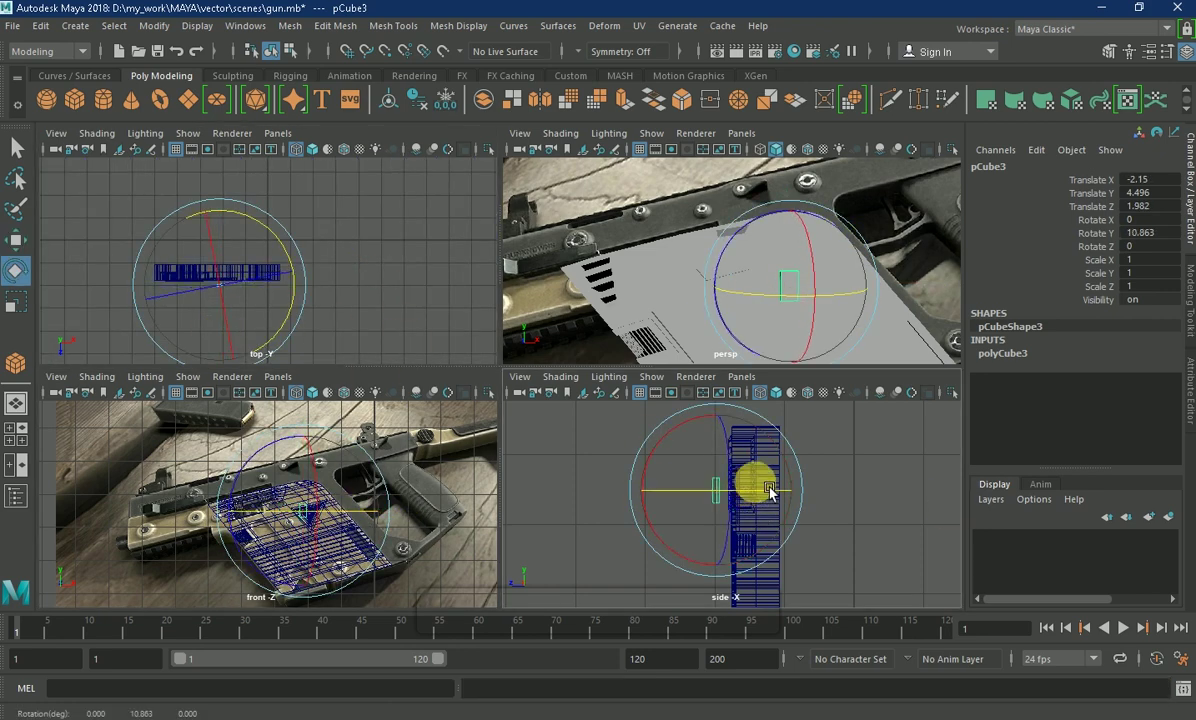
pyautogui.press('5')
pyautogui.press('space')
pyautogui.press('4')
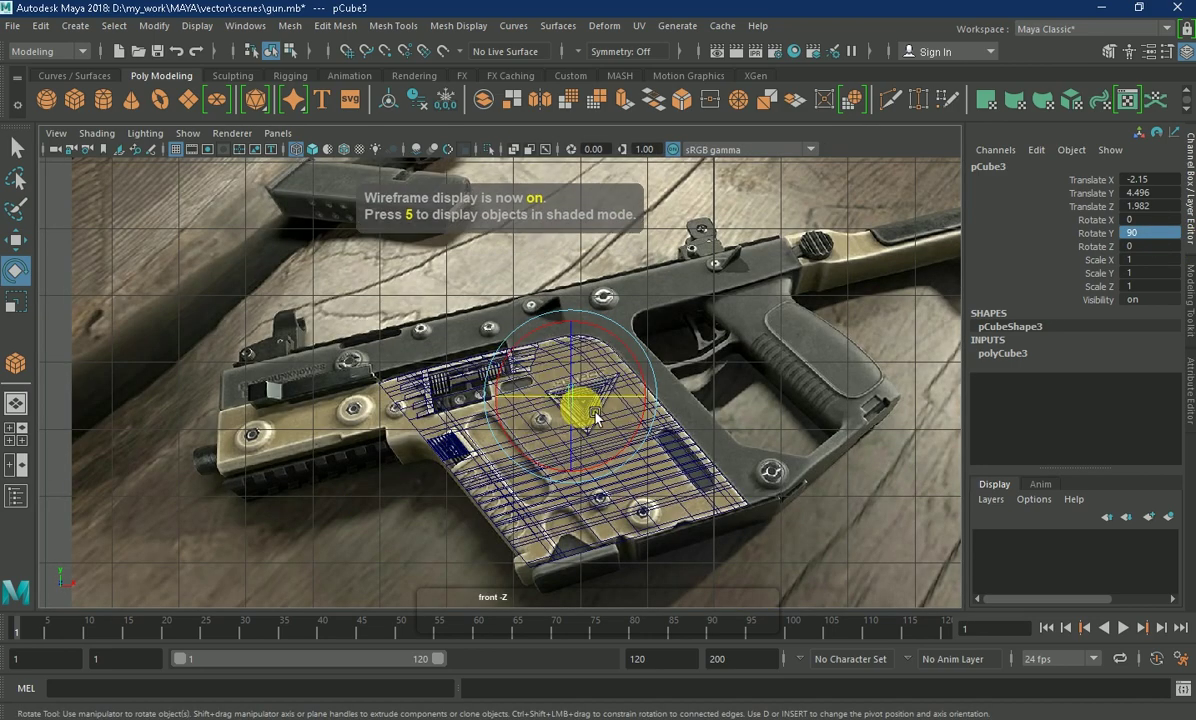
pyautogui.scroll(2, 640, 400)
pyautogui.scroll(4, 722, 421)
# - Move the cube onto the receiver, tilt it to match the spring coils, and shorten it slightly
pyautogui.press('w')
pyautogui.moveTo(641, 412); pyautogui.dragTo(372, 395)
pyautogui.scroll(2, 372, 395)
pyautogui.press('r')
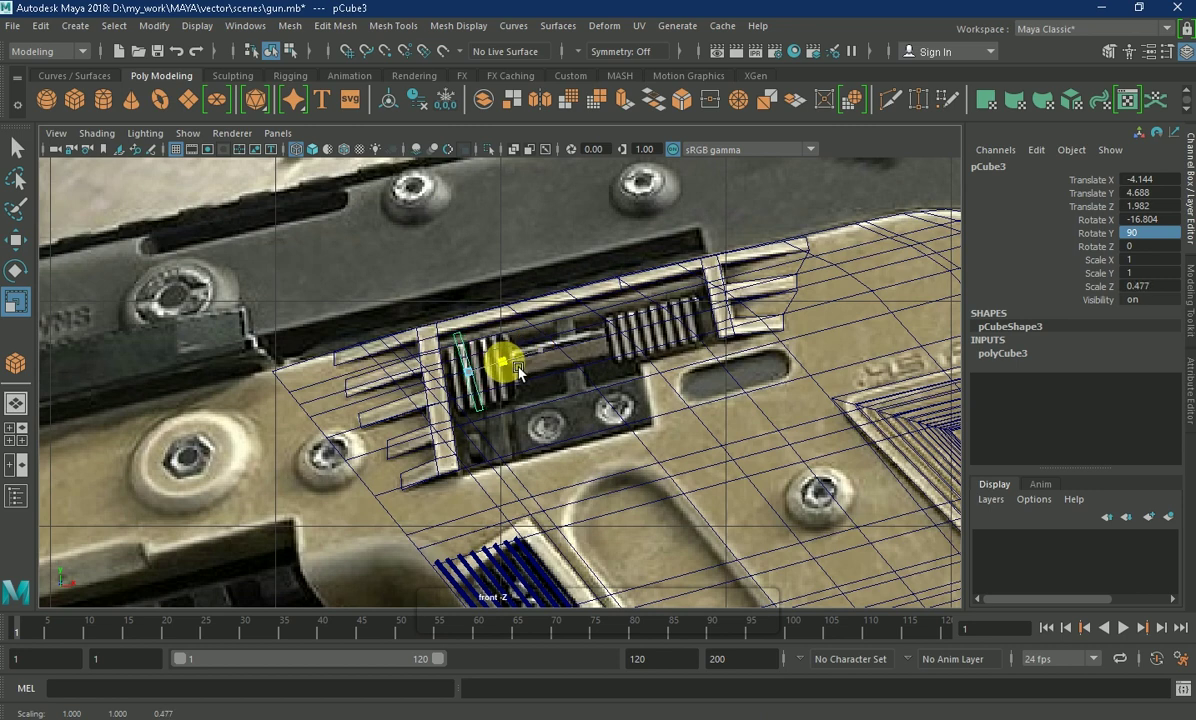
pyautogui.press('e')
pyautogui.moveTo(490, 355); pyautogui.dragTo(552, 360)
pyautogui.press('r')
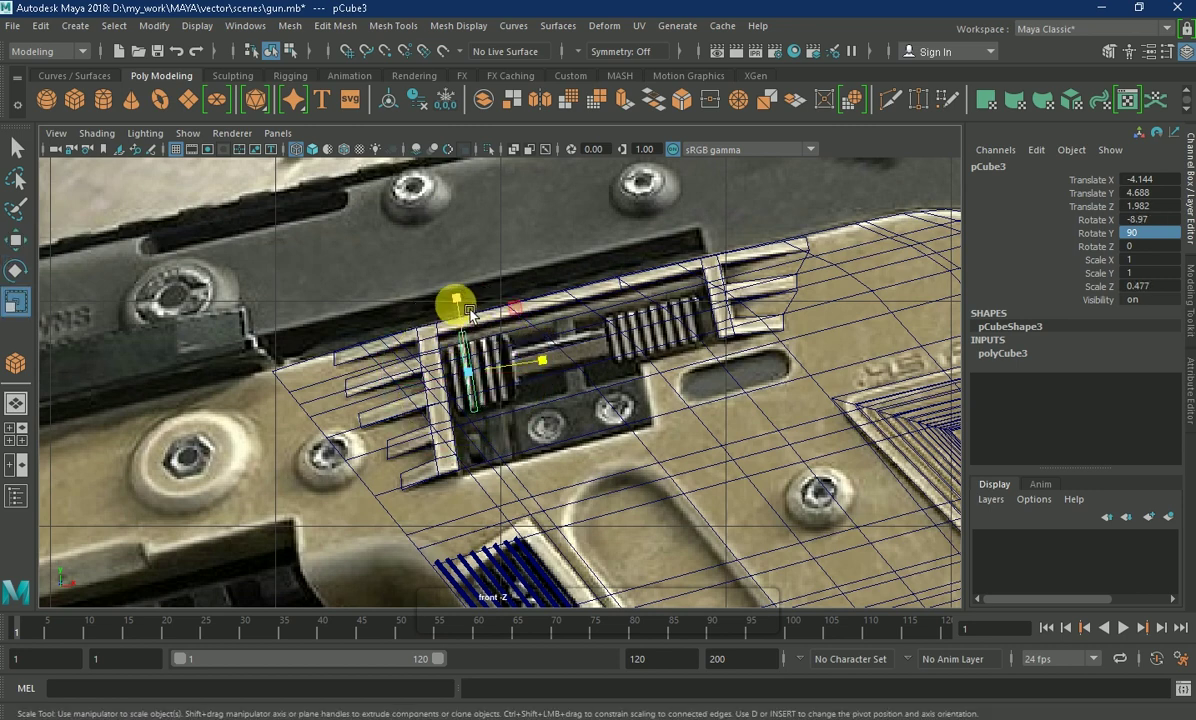
pyautogui.press('w')
pyautogui.moveTo(478, 375); pyautogui.dragTo(482, 378)
pyautogui.press('e')
pyautogui.press('r')
pyautogui.moveTo(445, 306)
pyautogui.mouseDown()
pyautogui.moveTo(477, 383)
pyautogui.moveTo(630, 360)
pyautogui.mouseUp()
# - Duplicate the coil cube into the next coils of the left spring
pyautogui.hotkey('ctrl', 'd')
pyautogui.press('w')
pyautogui.hotkey('ctrl', 'd')
pyautogui.hotkey('ctrl', 'd')
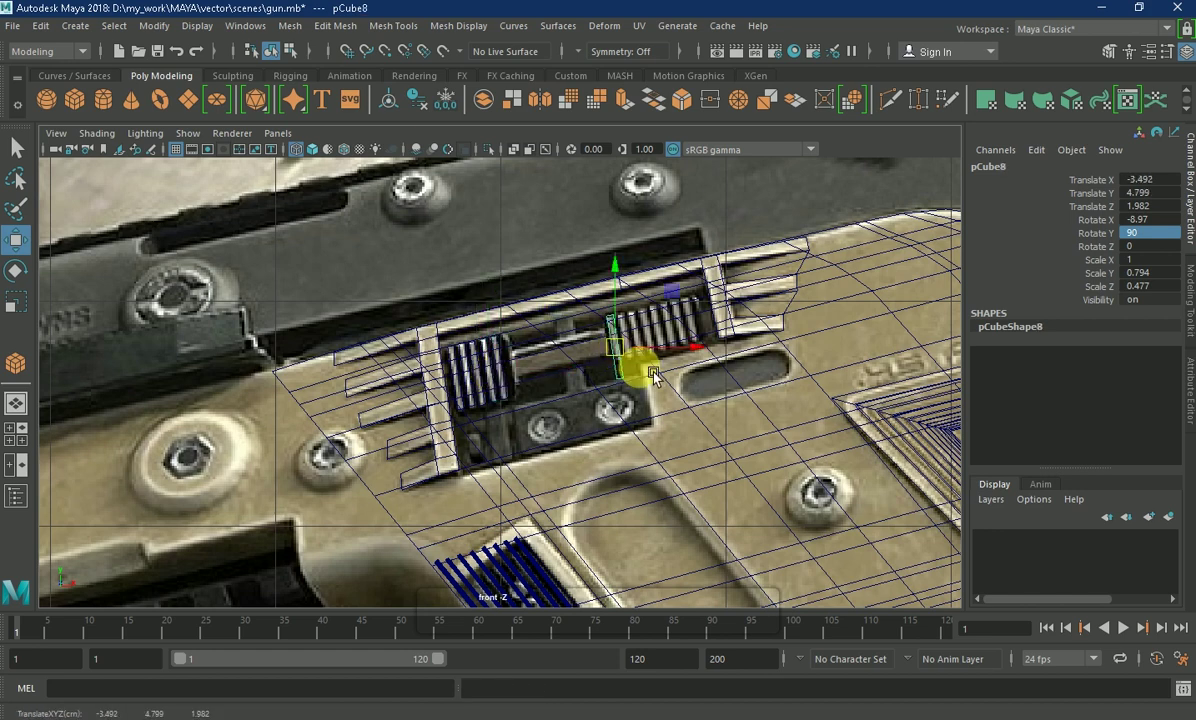
# - Shorten the coil cube to fit the right spring and raise it onto its first coil
pyautogui.press('r')
pyautogui.moveTo(582, 263); pyautogui.dragTo(591, 328)
pyautogui.hotkey('ctrl', 'z')
pyautogui.scroll(-5, 591, 328)
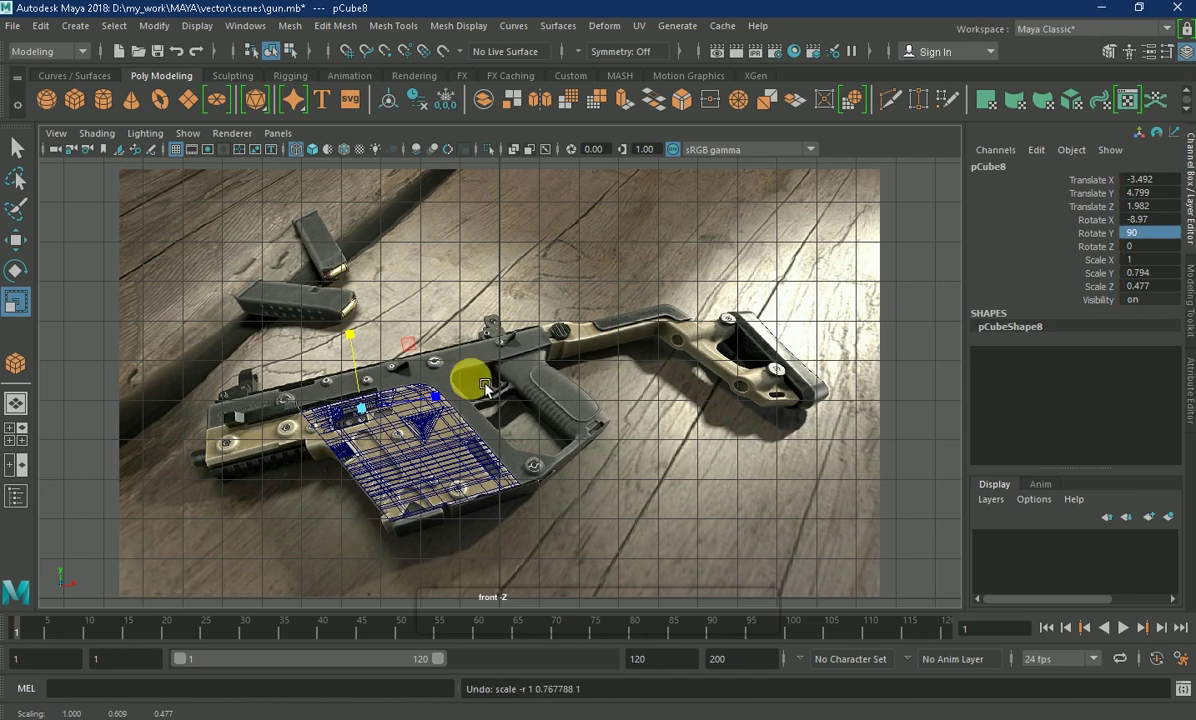
pyautogui.scroll(10, 517, 378)
pyautogui.moveTo(498, 300); pyautogui.dragTo(498, 340)
pyautogui.press('w')
pyautogui.moveTo(513, 388); pyautogui.dragTo(513, 352)
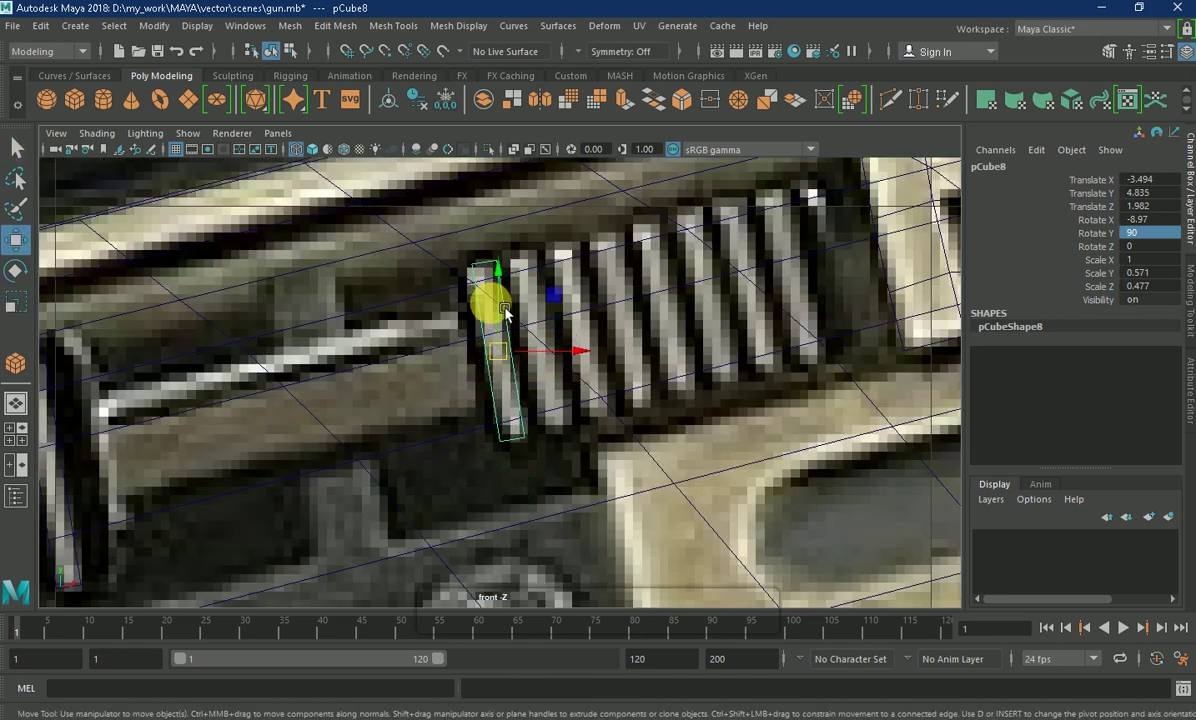
# - Duplicate the coil cube repeatedly across the right spring's coils
pyautogui.hotkey('ctrl', 'd')
pyautogui.moveTo(549, 345); pyautogui.dragTo(637, 326)
pyautogui.hotkey('ctrl', 'd')
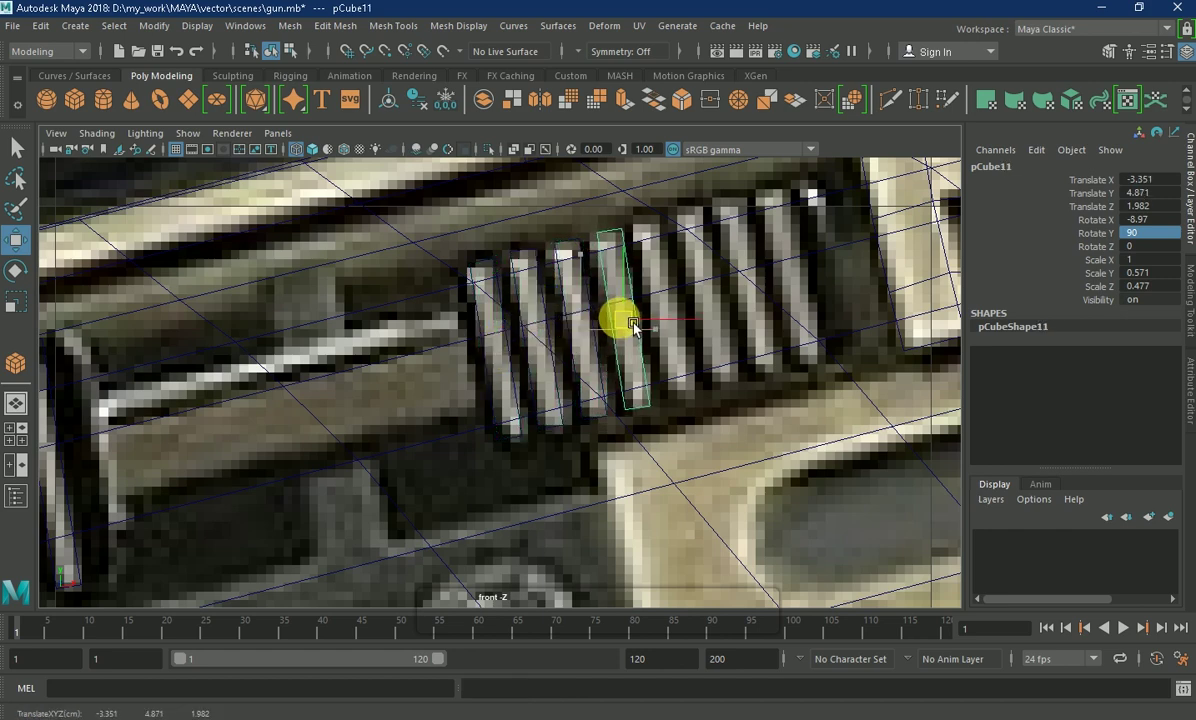
pyautogui.hotkey('ctrl', 'd')
pyautogui.moveTo(675, 317); pyautogui.dragTo(808, 282)
pyautogui.hotkey('ctrl', 'd')
pyautogui.scroll(-5, 820, 285)
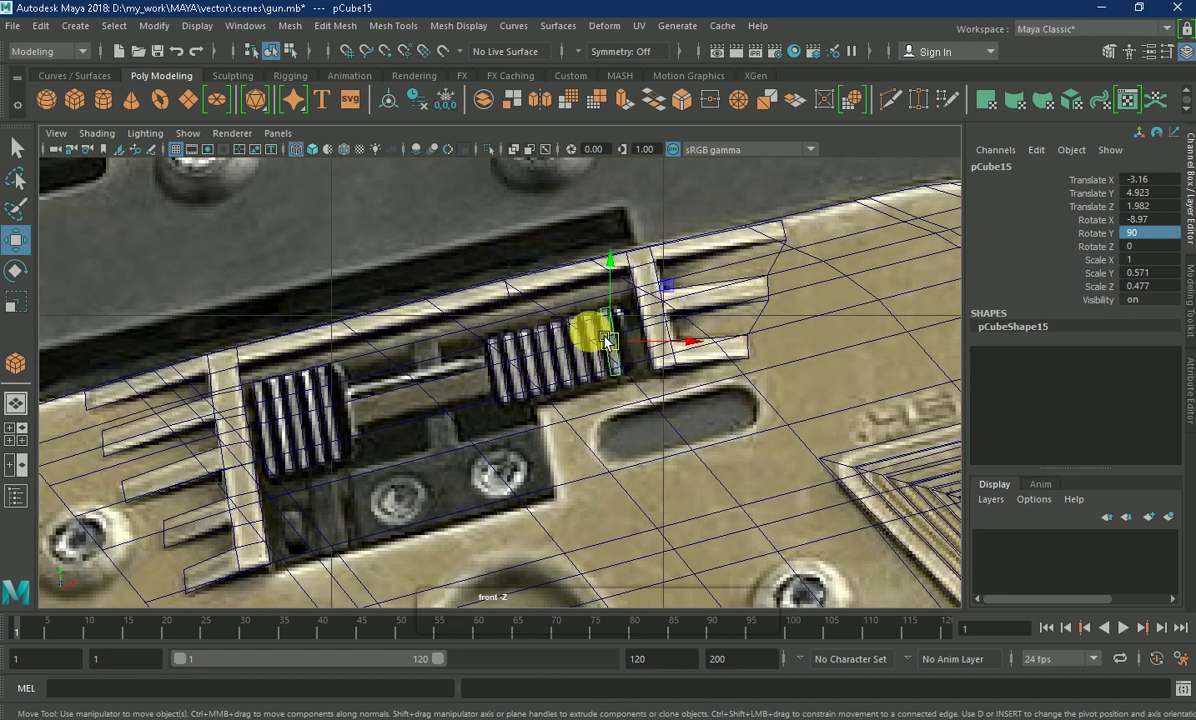
# - Move a cube between the springs, widen it, and nudge it into place
pyautogui.click(494, 373)
pyautogui.click(505, 360)
pyautogui.moveTo(505, 360); pyautogui.dragTo(427, 373)
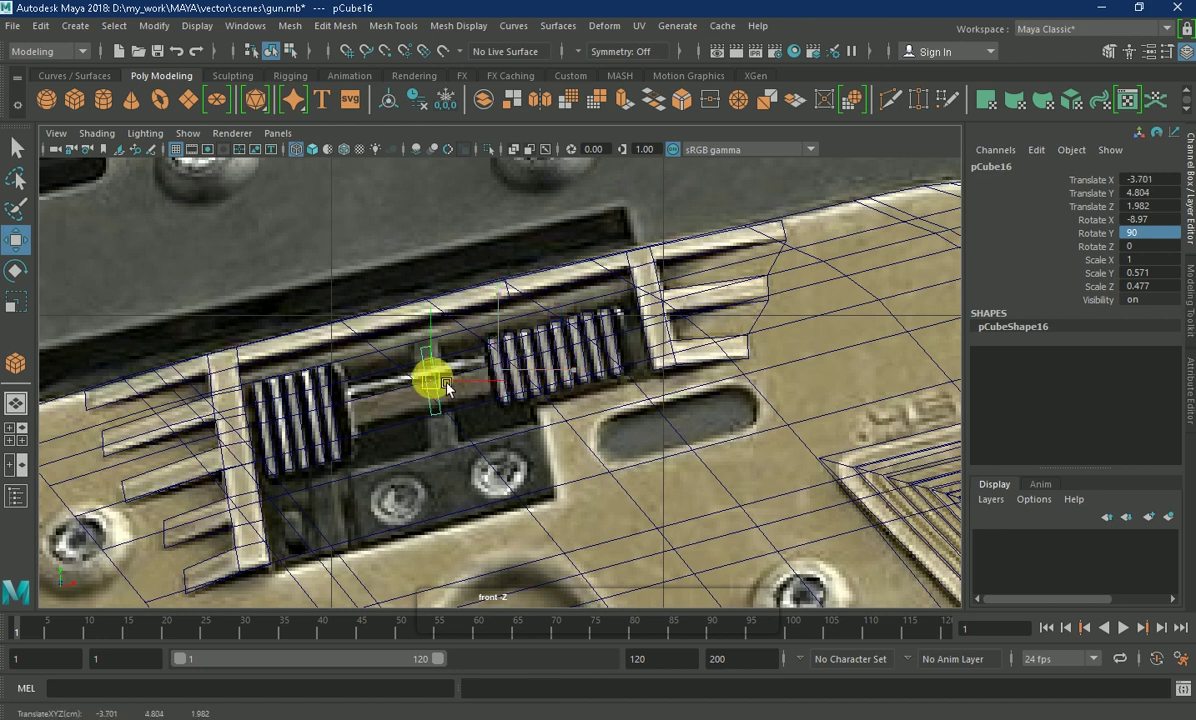
pyautogui.press('r')
pyautogui.moveTo(523, 376); pyautogui.dragTo(470, 356)
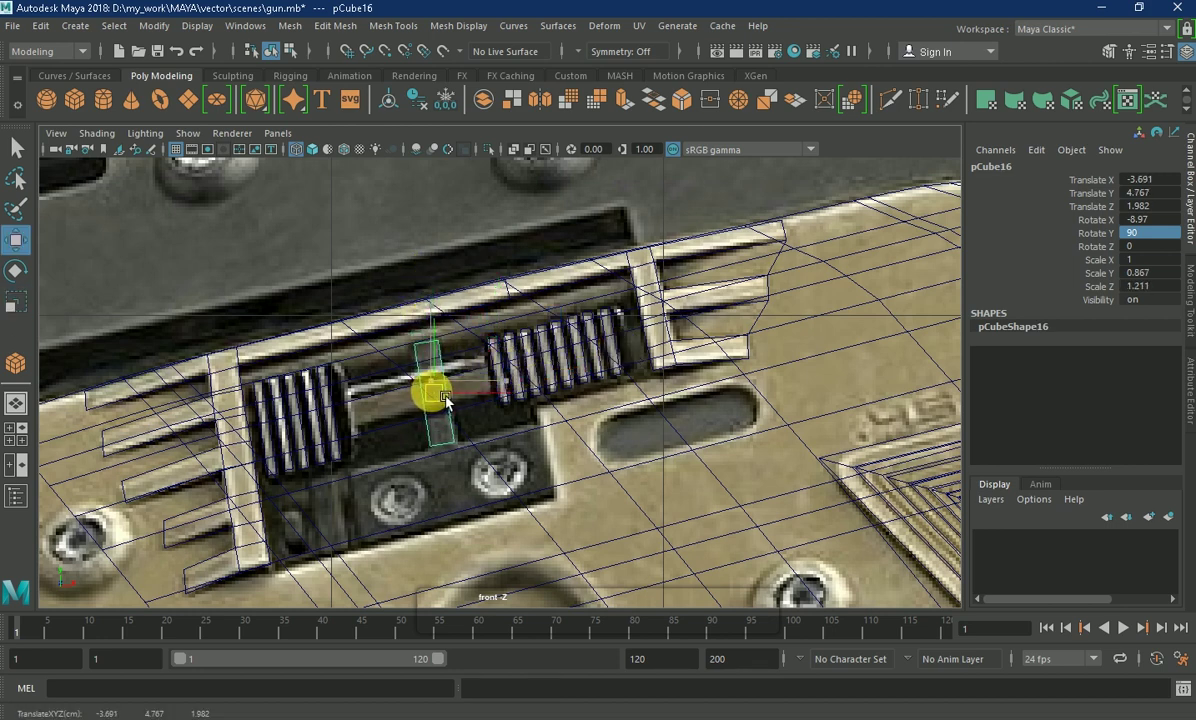
pyautogui.press('w')
pyautogui.moveTo(519, 383); pyautogui.dragTo(446, 395)
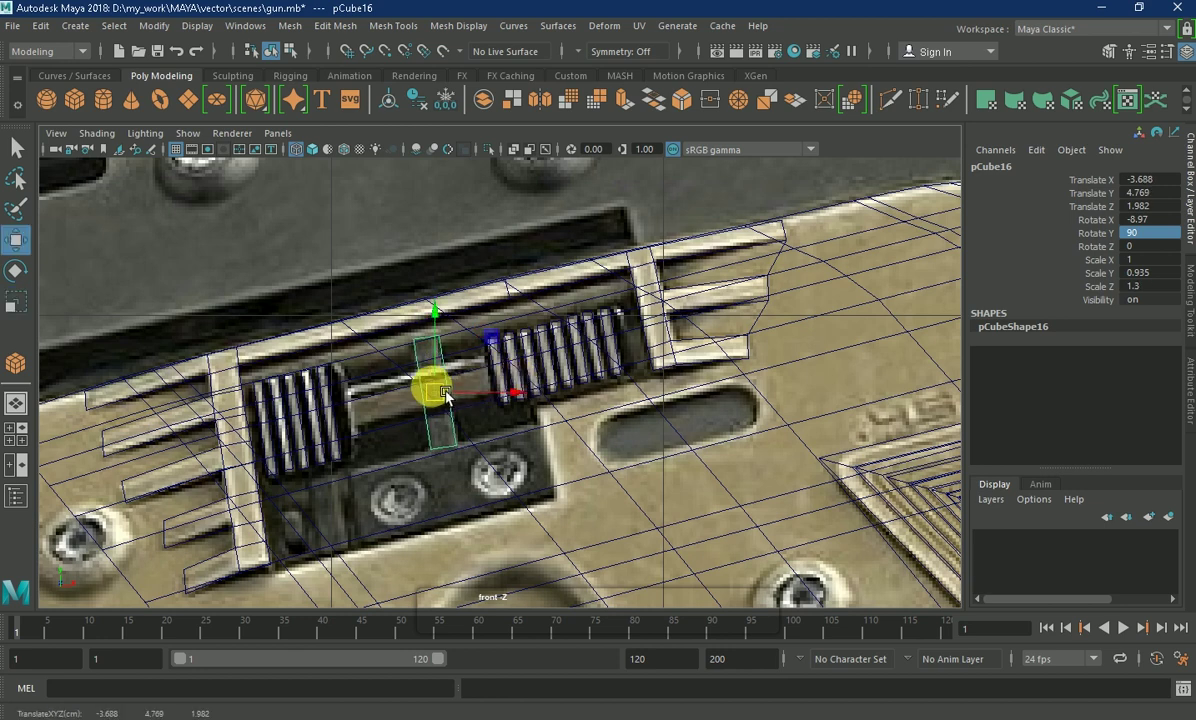
pyautogui.moveTo(462, 474); pyautogui.dragTo(460, 471)
pyautogui.press('r')
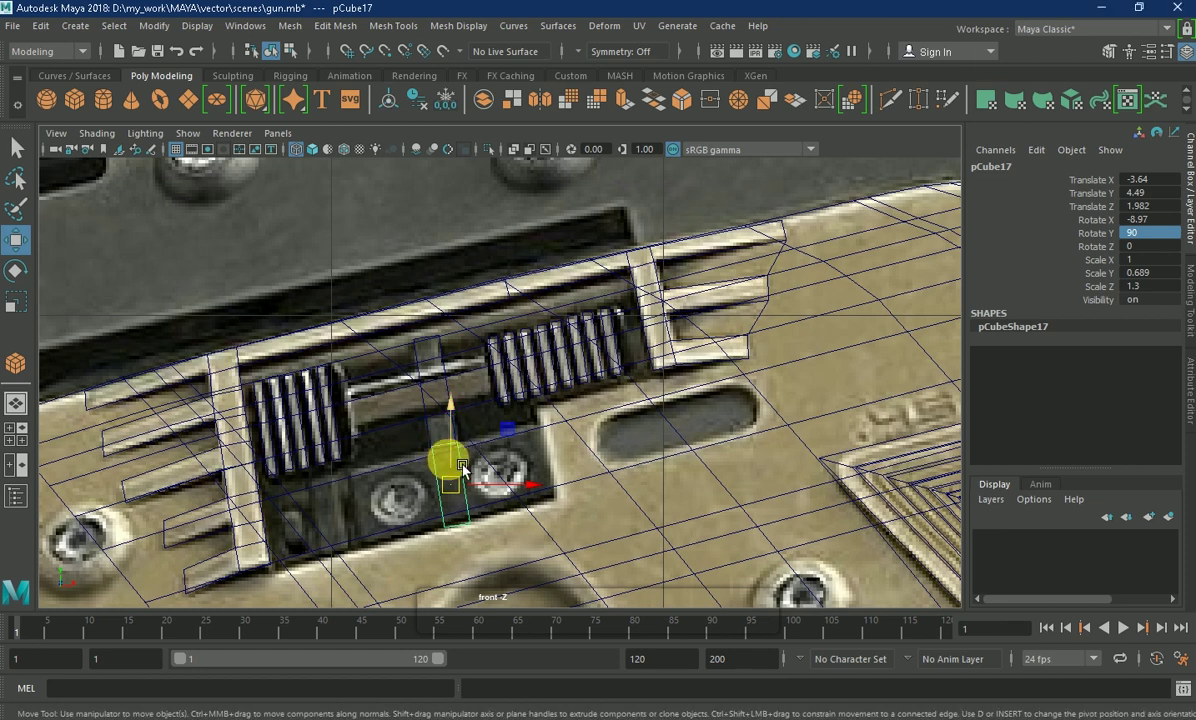
# - Stretch the lower cube along the screw plate, position it, and pick its corner vertices
pyautogui.press('r')
pyautogui.moveTo(535, 485)
pyautogui.mouseDown()
pyautogui.moveTo(598, 438)
pyautogui.moveTo(561, 440)
pyautogui.moveTo(550, 470)
pyautogui.mouseUp()
pyautogui.press('e')
pyautogui.press('w')
pyautogui.moveTo(452, 486); pyautogui.dragTo(461, 490)
pyautogui.moveTo(360, 500); pyautogui.dragTo(327, 460, button='right')
pyautogui.click(345, 471)
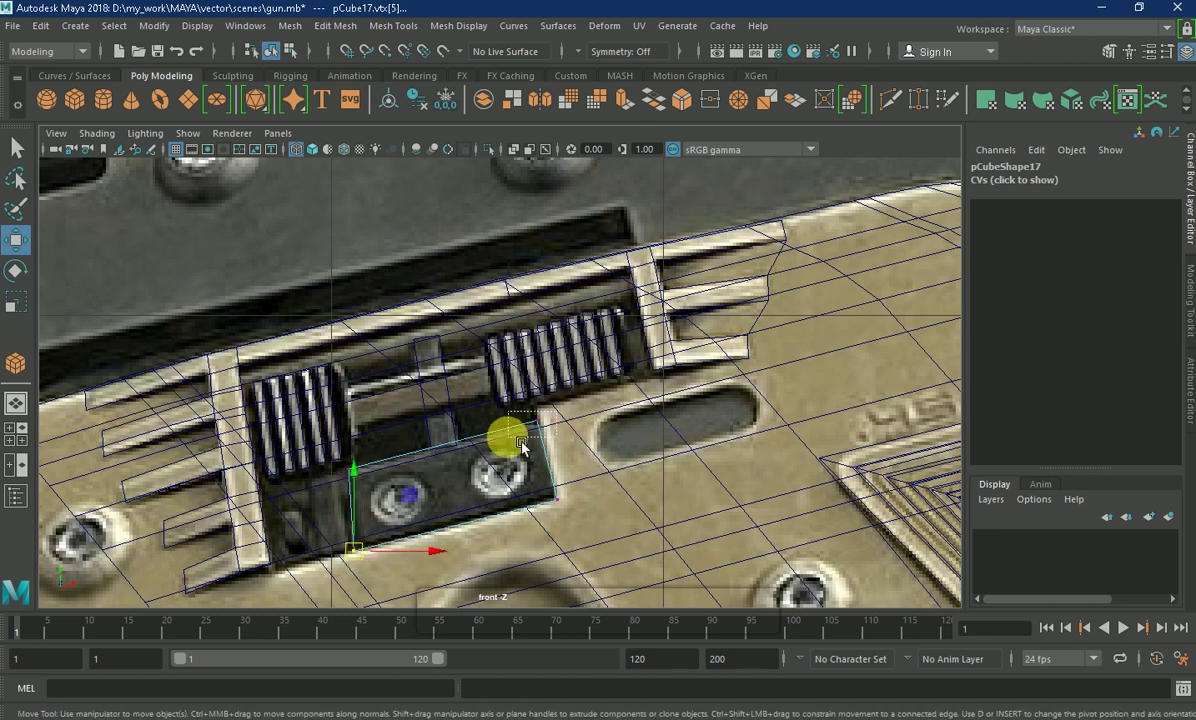
pyautogui.click(357, 547)
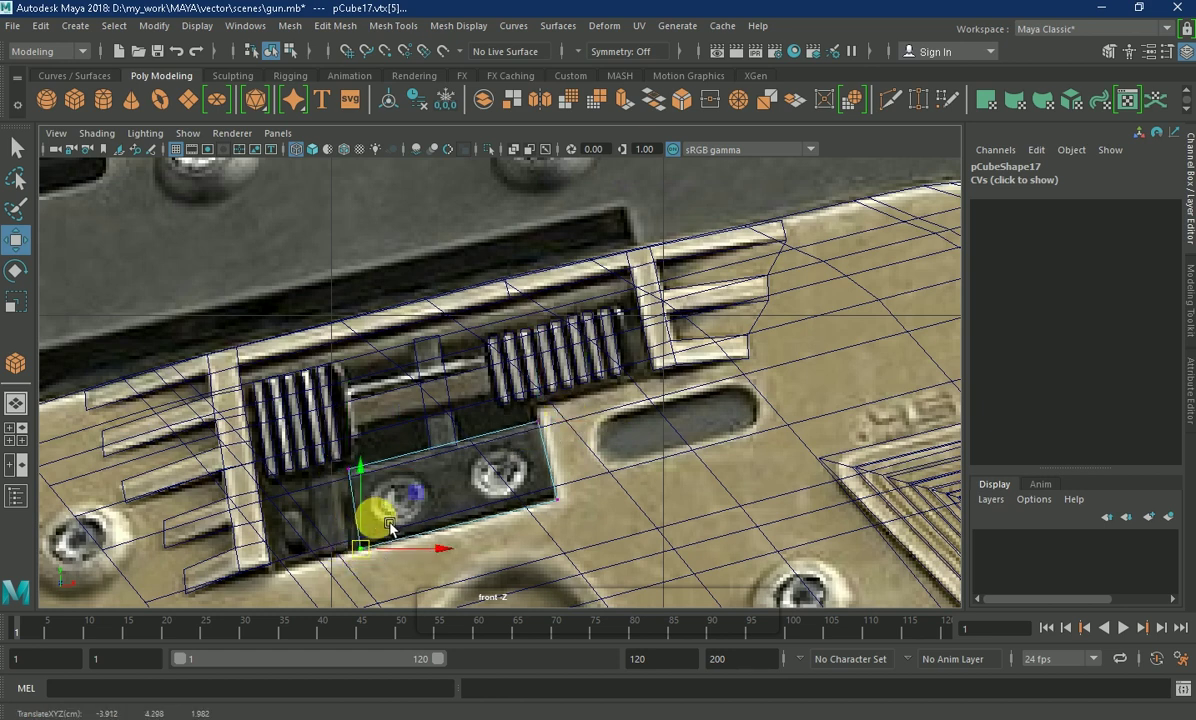
# - Set the next cube's X rotation and turn it to lie along the rod
pyautogui.click(427, 405)
pyautogui.press('e')
pyautogui.click(1131, 219)
pyautogui.write('0')
pyautogui.press('Return')
pyautogui.hotkey('ctrl', 'z')
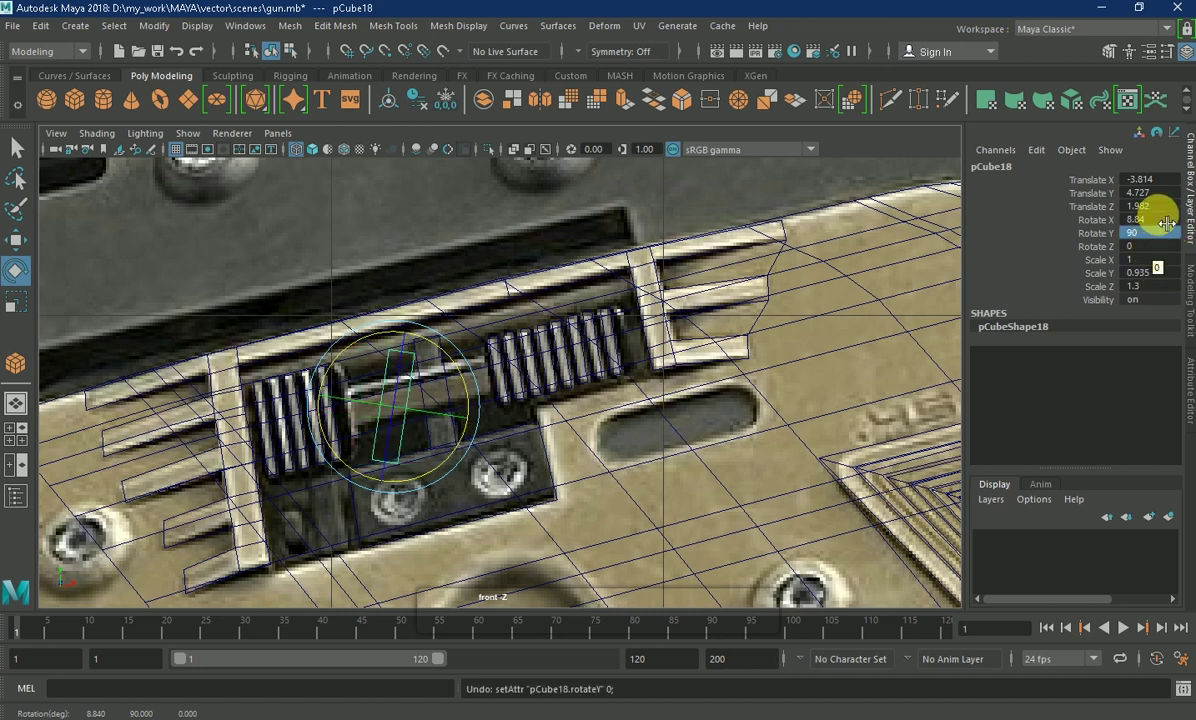
pyautogui.press('Return')
pyautogui.moveTo(467, 427); pyautogui.dragTo(485, 418)
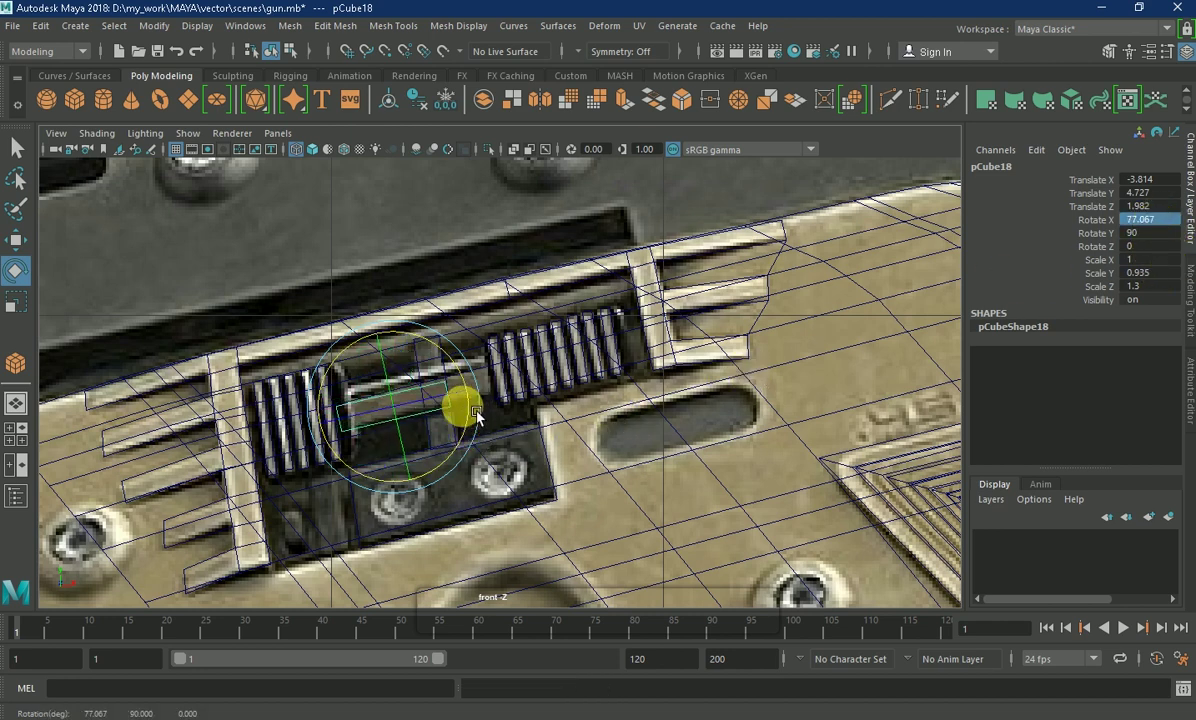
# - Position the bar across the gap and nudge it into alignment
pyautogui.press('w')
pyautogui.moveTo(408, 395)
pyautogui.mouseDown()
pyautogui.moveTo(530, 373)
pyautogui.moveTo(488, 381)
pyautogui.mouseUp()
pyautogui.press('r')
pyautogui.press('e')
pyautogui.press('w')
pyautogui.moveTo(416, 398); pyautogui.dragTo(430, 407)
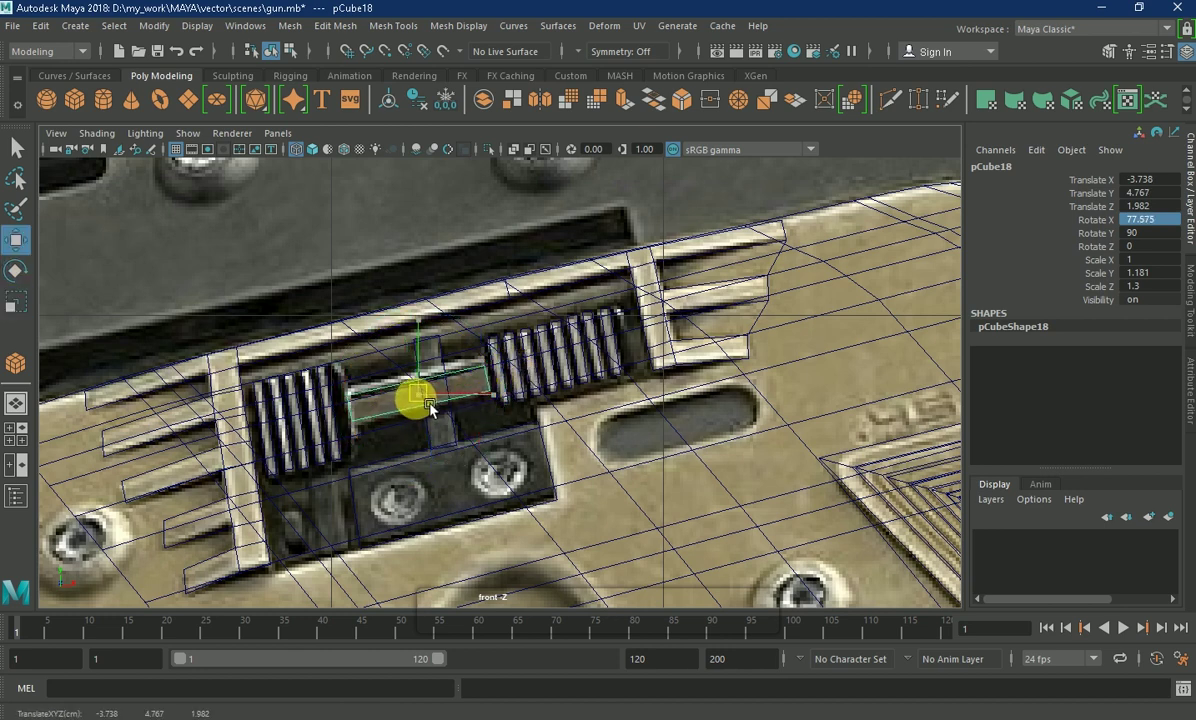
# - Adjust the bar's end vertices, then flatten it into a thin rod and raise it slightly
pyautogui.moveTo(469, 415); pyautogui.dragTo(268, 230, button='right')
pyautogui.click(350, 400)
pyautogui.click(489, 372)
pyautogui.moveTo(419, 413); pyautogui.dragTo(480, 227, button='right')
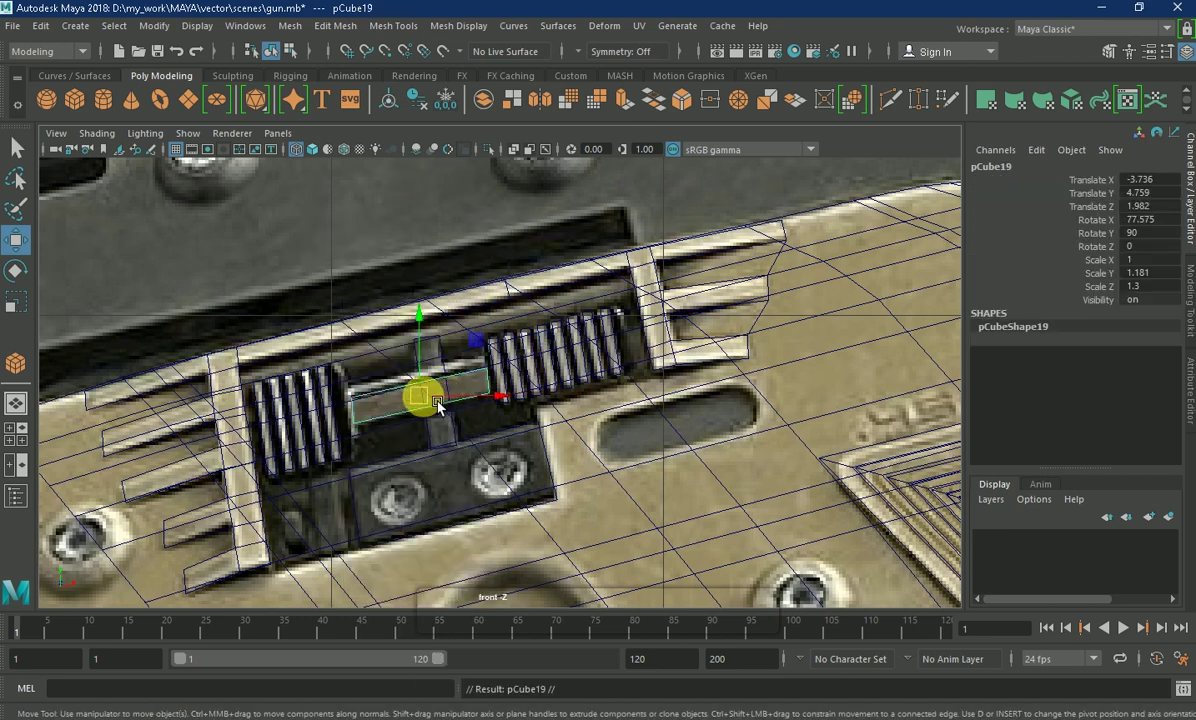
pyautogui.press('r')
pyautogui.moveTo(437, 403); pyautogui.dragTo(446, 446)
pyautogui.press('w')
pyautogui.moveTo(414, 385); pyautogui.dragTo(405, 358)
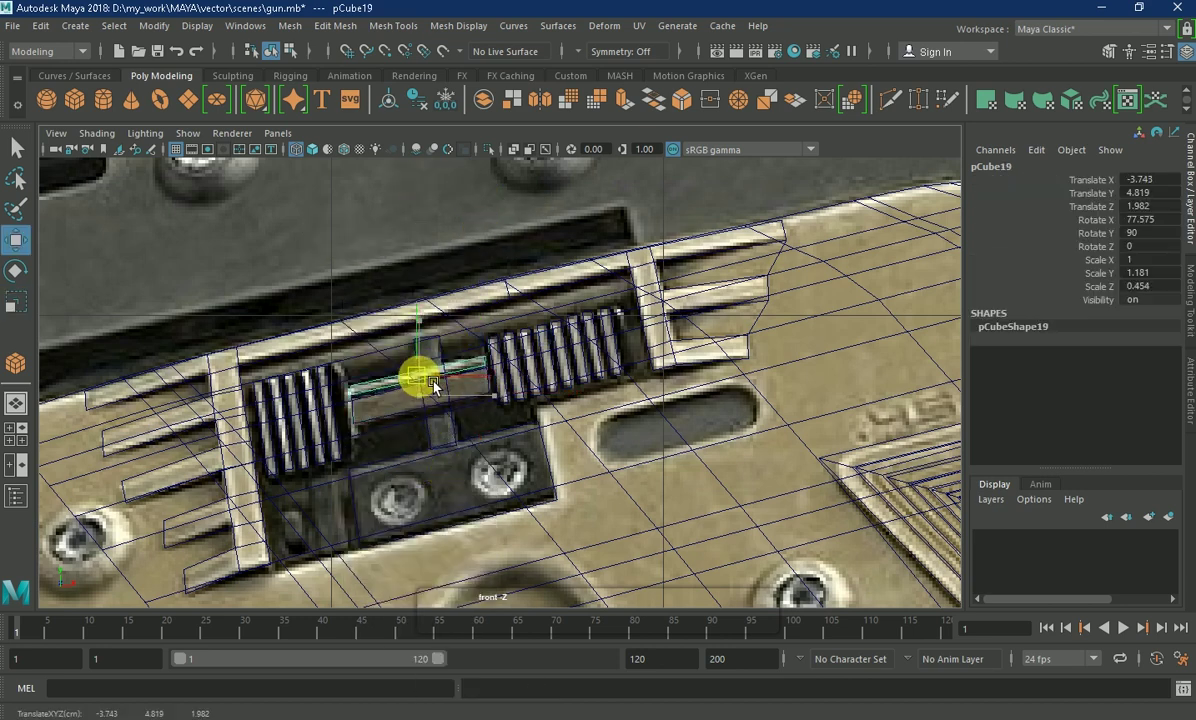
# - Review the blocked-out spring, bolt and plate cubes by orbiting the perspective view
pyautogui.click(352, 420)
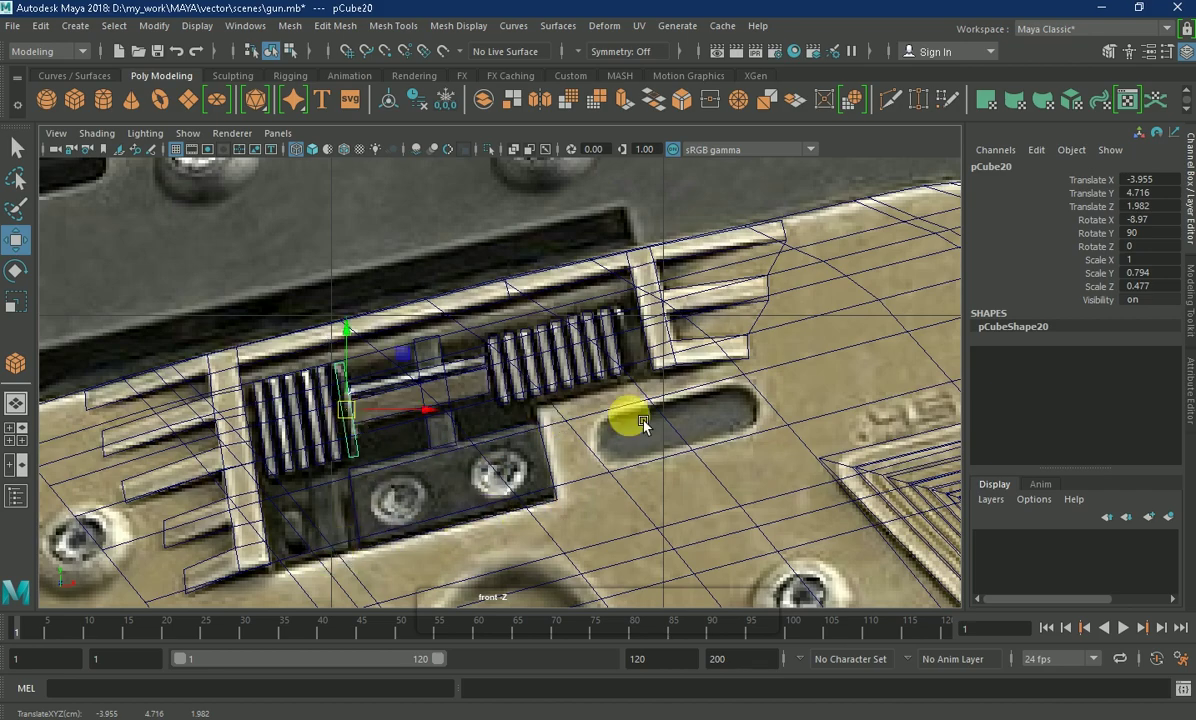
pyautogui.press('space')
pyautogui.press('space')
pyautogui.moveTo(339, 493)
pyautogui.keyDown('alt'); pyautogui.mouseDown()
pyautogui.moveTo(387, 394)
pyautogui.moveTo(494, 366)
pyautogui.moveTo(254, 394)
pyautogui.moveTo(270, 396)
pyautogui.mouseUp(); pyautogui.keyUp('alt')
pyautogui.moveTo(270, 396)
pyautogui.keyDown('alt'); pyautogui.mouseDown()
pyautogui.moveTo(502, 400)
pyautogui.moveTo(396, 440)
pyautogui.mouseUp(); pyautogui.keyUp('alt')
pyautogui.press('space')
pyautogui.press('space')
pyautogui.moveTo(693, 290)
pyautogui.keyDown('alt'); pyautogui.mouseDown()
pyautogui.moveTo(392, 408)
pyautogui.moveTo(302, 400)
pyautogui.moveTo(566, 366)
pyautogui.mouseUp(); pyautogui.keyUp('alt')
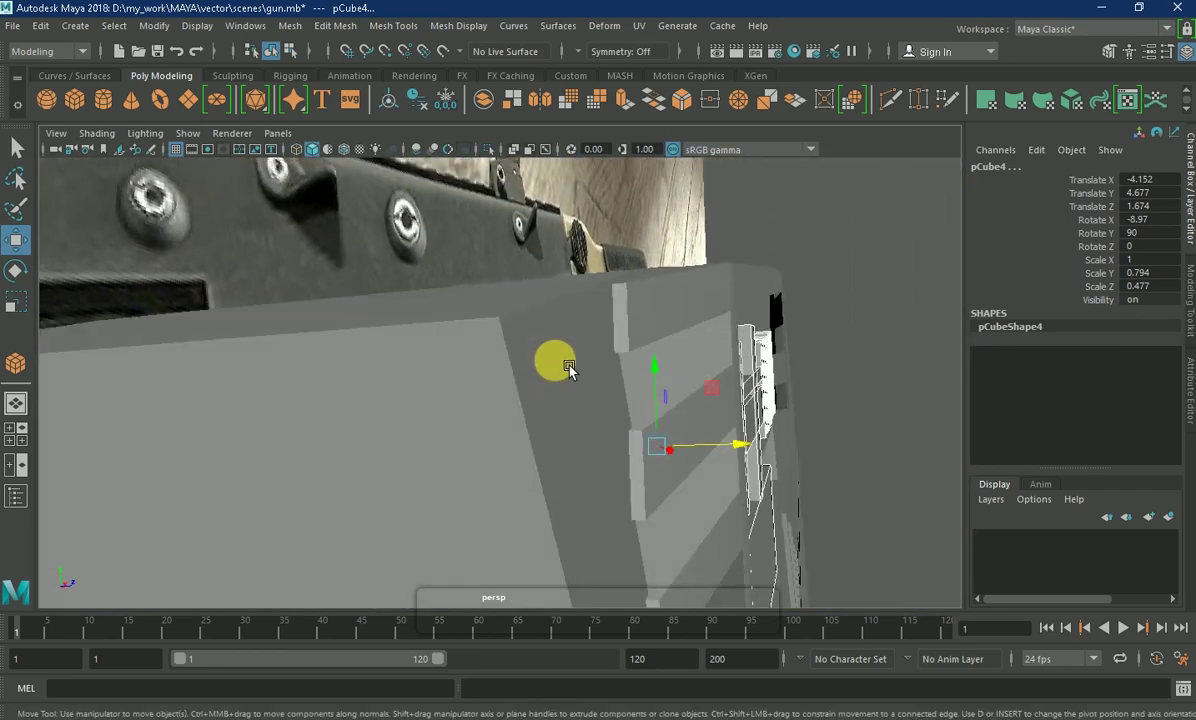
pyautogui.press('space')
pyautogui.press('space')
pyautogui.press('space')
pyautogui.press('space')
pyautogui.moveTo(787, 414)
pyautogui.keyDown('alt'); pyautogui.mouseDown()
pyautogui.moveTo(582, 400)
pyautogui.moveTo(413, 203)
pyautogui.moveTo(520, 347)
pyautogui.moveTo(448, 381)
pyautogui.moveTo(558, 420)
pyautogui.mouseUp(); pyautogui.keyUp('alt')
pyautogui.click(414, 203)
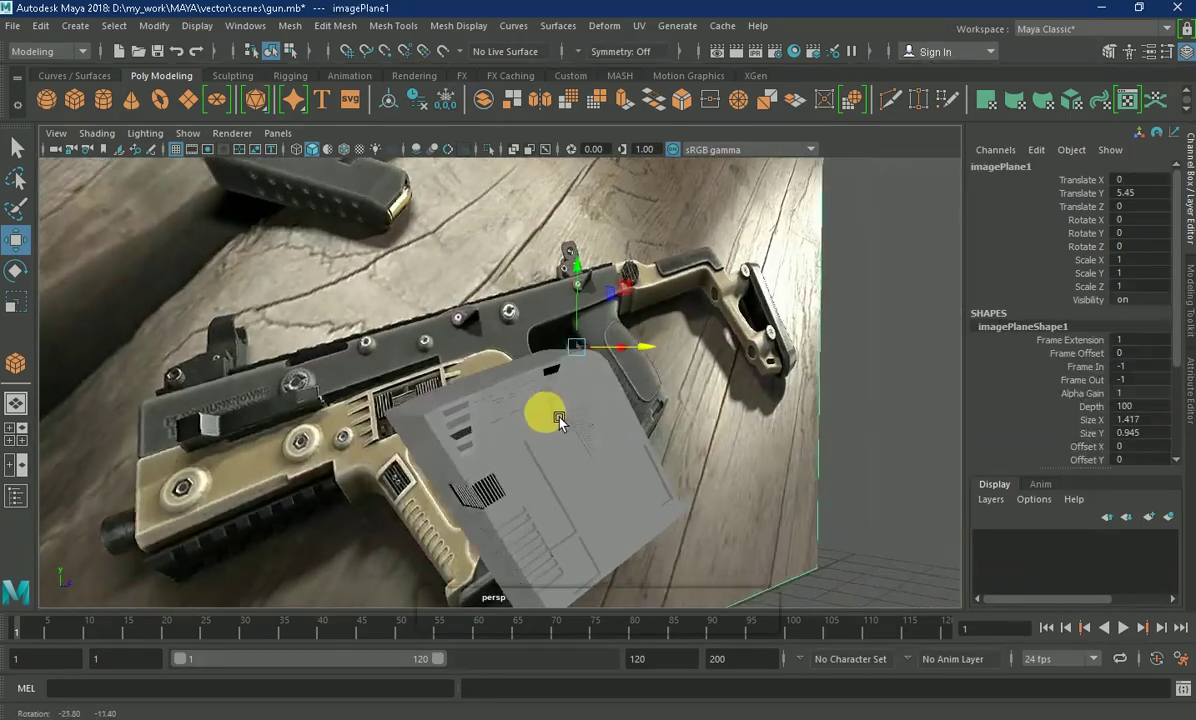
# - Duplicate the screw plate block and flatten the copy into a thin strip at the plate's lower-left corner
pyautogui.press('space')
pyautogui.press('space')
pyautogui.click(580, 452)
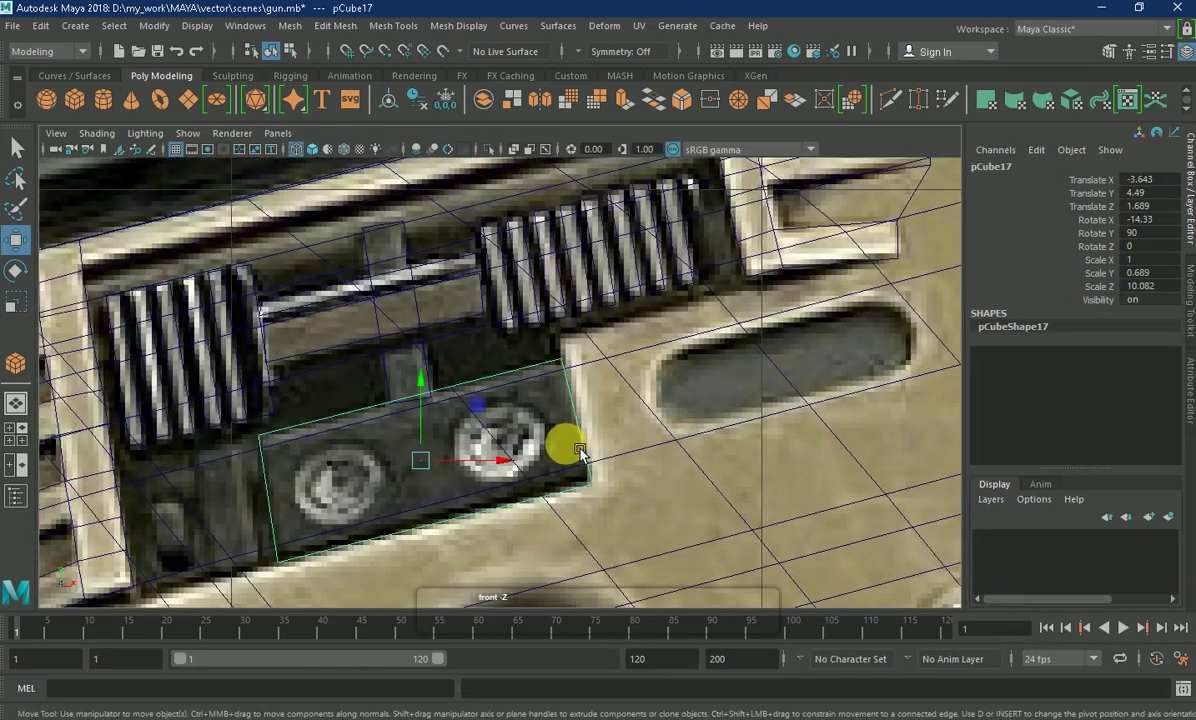
pyautogui.press('space')
pyautogui.press('space')
pyautogui.press('space')
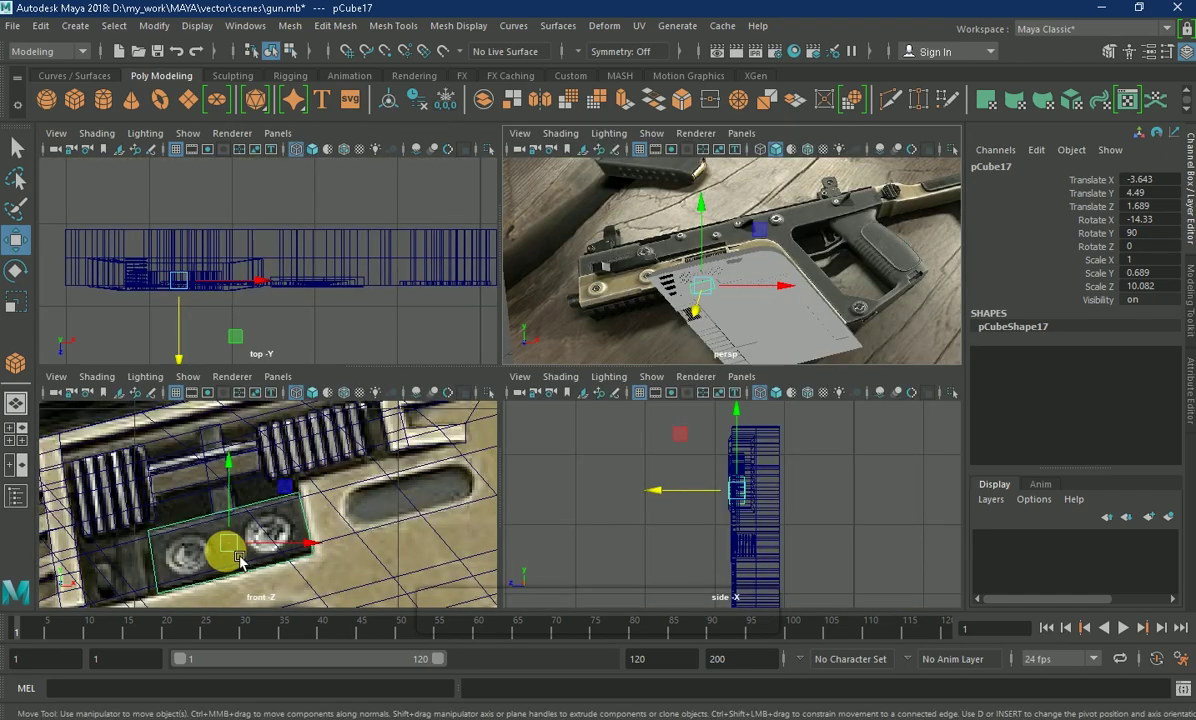
pyautogui.press('space')
pyautogui.press('space')
pyautogui.press('space')
pyautogui.keyDown('alt'); pyautogui.moveTo(287, 400); pyautogui.dragTo(516, 413, button='middle'); pyautogui.keyUp('alt')
pyautogui.hotkey('ctrl', 'd')
pyautogui.moveTo(641, 408)
pyautogui.mouseDown()
pyautogui.moveTo(502, 430)
pyautogui.moveTo(700, 392)
pyautogui.moveTo(521, 437)
pyautogui.mouseUp()
pyautogui.press('r')
pyautogui.moveTo(475, 362)
pyautogui.mouseDown()
pyautogui.moveTo(509, 424)
pyautogui.moveTo(530, 426)
pyautogui.mouseUp()
pyautogui.press('w')
pyautogui.moveTo(530, 426); pyautogui.dragTo(481, 433)
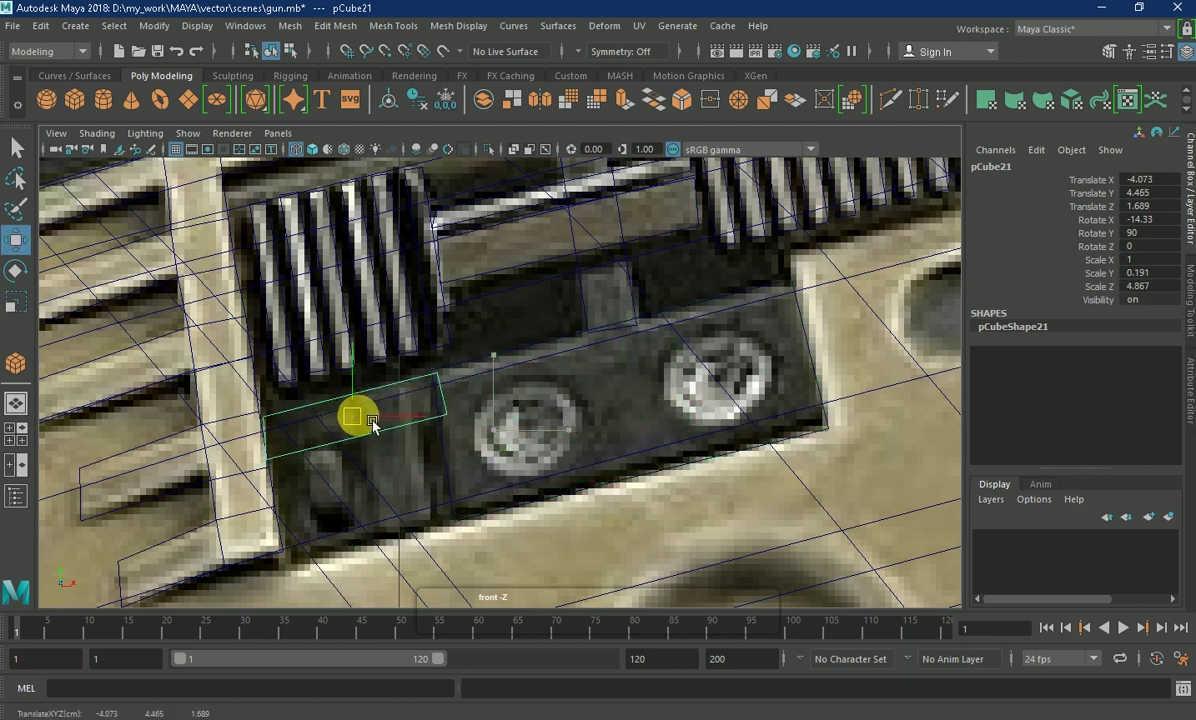
# - Duplicate the strip and resize it into a small cube tucked into the corner
pyautogui.hotkey('ctrl', 'd')
pyautogui.moveTo(484, 429); pyautogui.dragTo(435, 478)
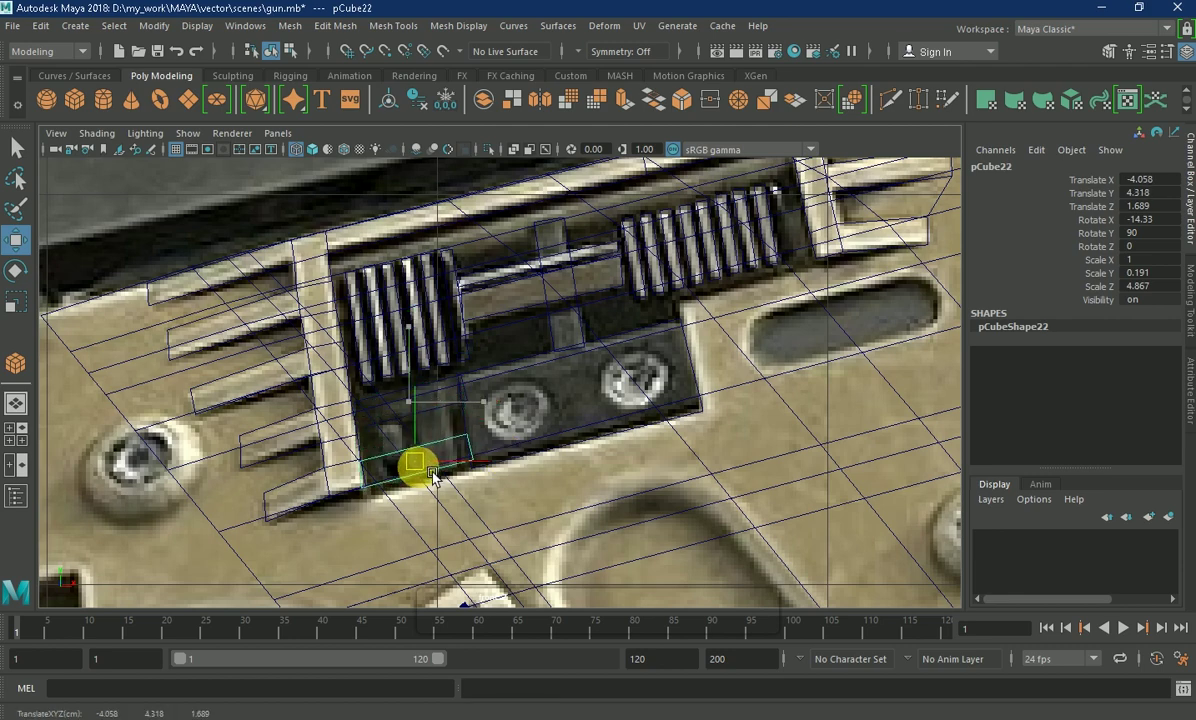
pyautogui.scroll(2, 432, 474)
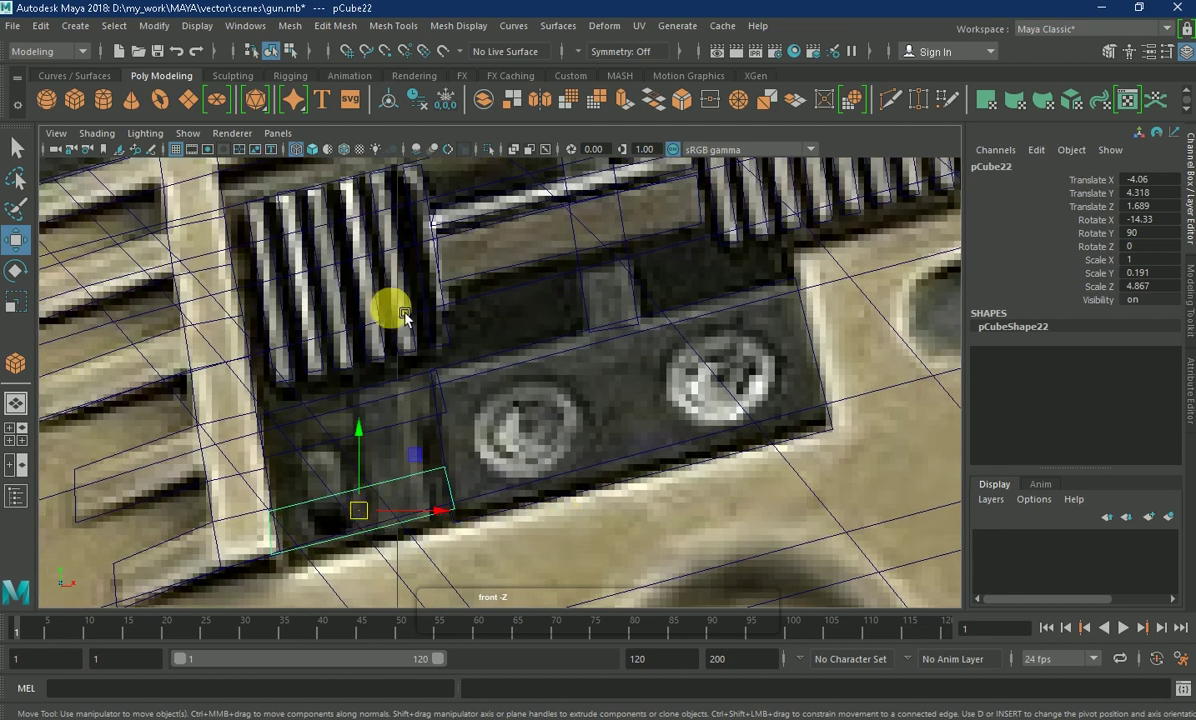
pyautogui.press('r')
pyautogui.moveTo(395, 419)
pyautogui.mouseDown()
pyautogui.moveTo(452, 433)
pyautogui.moveTo(368, 382)
pyautogui.mouseUp()
pyautogui.press('w')
pyautogui.moveTo(392, 432); pyautogui.dragTo(395, 448)
pyautogui.scroll(-3, 525, 452)
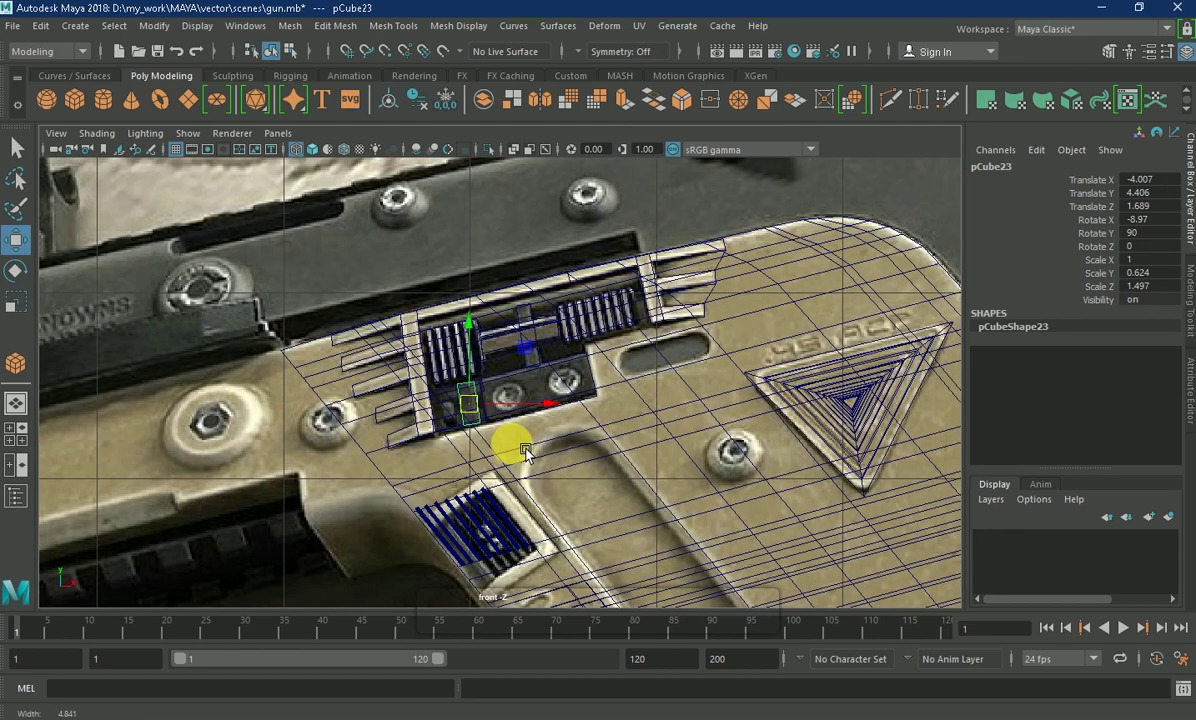
pyautogui.scroll(3, 525, 452)
# - Add another small cube beside it, flattened and made slightly taller
pyautogui.hotkey('ctrl', 'd')
pyautogui.moveTo(530, 412); pyautogui.dragTo(395, 425)
pyautogui.press('r')
pyautogui.moveTo(391, 365); pyautogui.dragTo(476, 434)
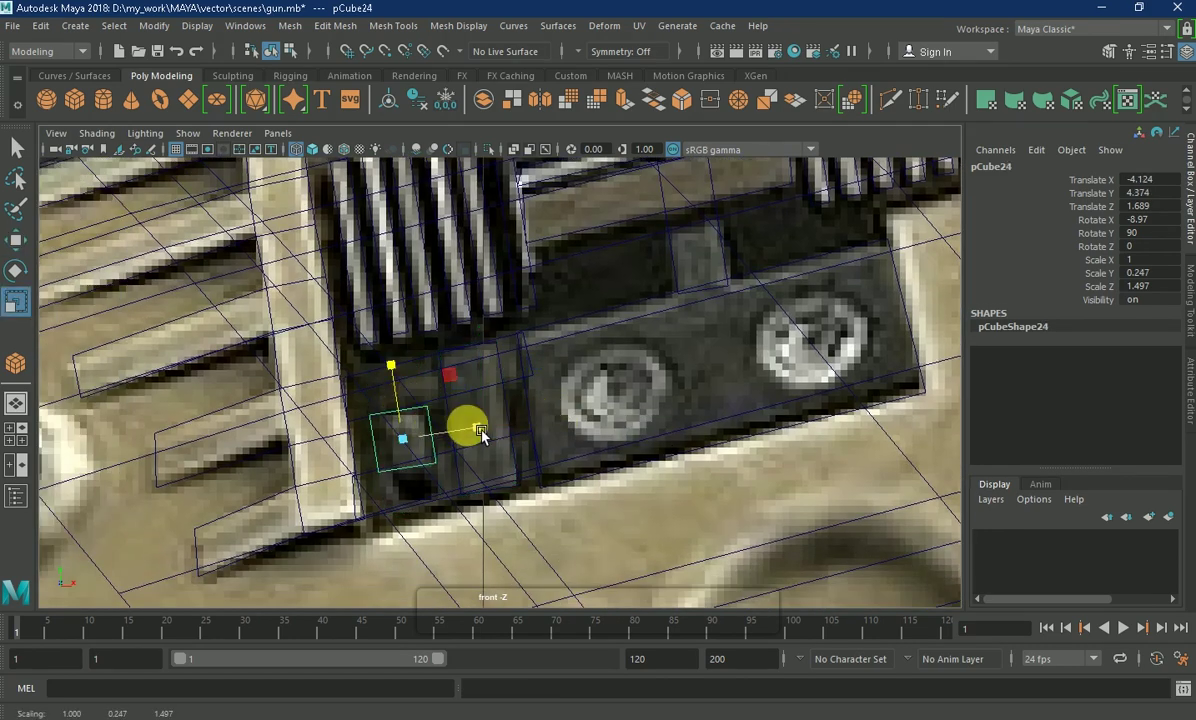
pyautogui.moveTo(400, 356); pyautogui.dragTo(399, 343)
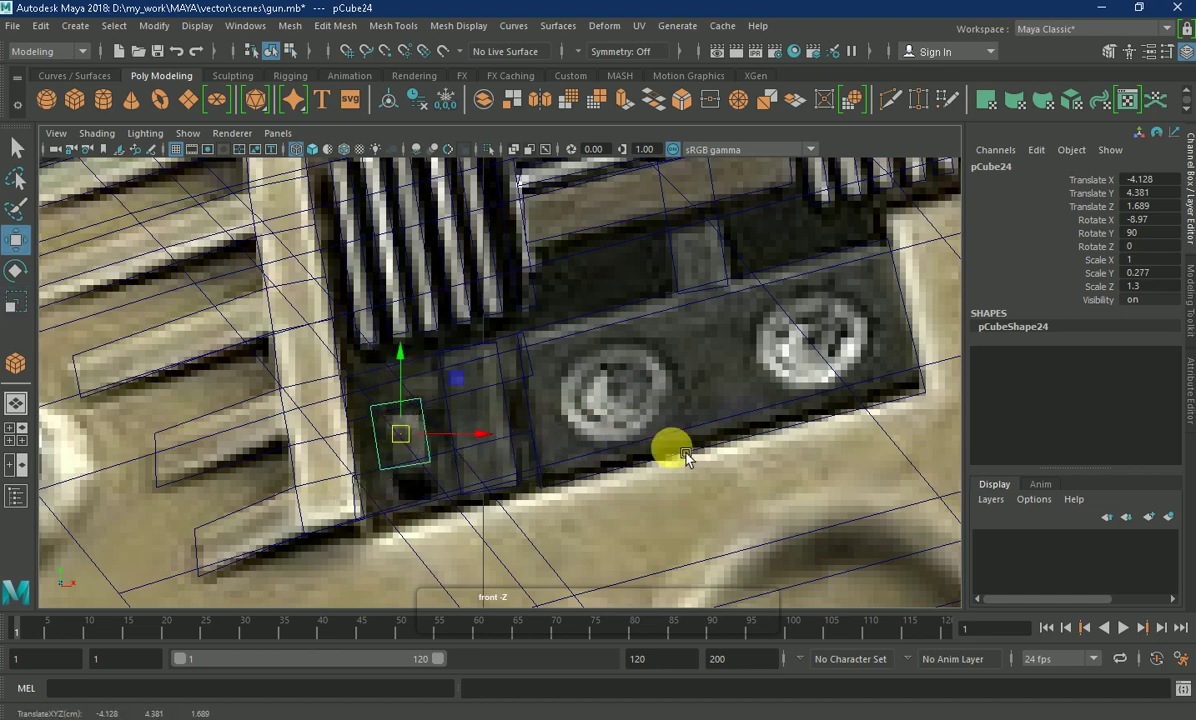
pyautogui.scroll(-2, 572, 482)
pyautogui.scroll(-4, 751, 400)
pyautogui.scroll(5, 454, 405)
# - Select the block between the springs and inspect the new pieces in the perspective view
pyautogui.click(454, 405)
pyautogui.press('space')
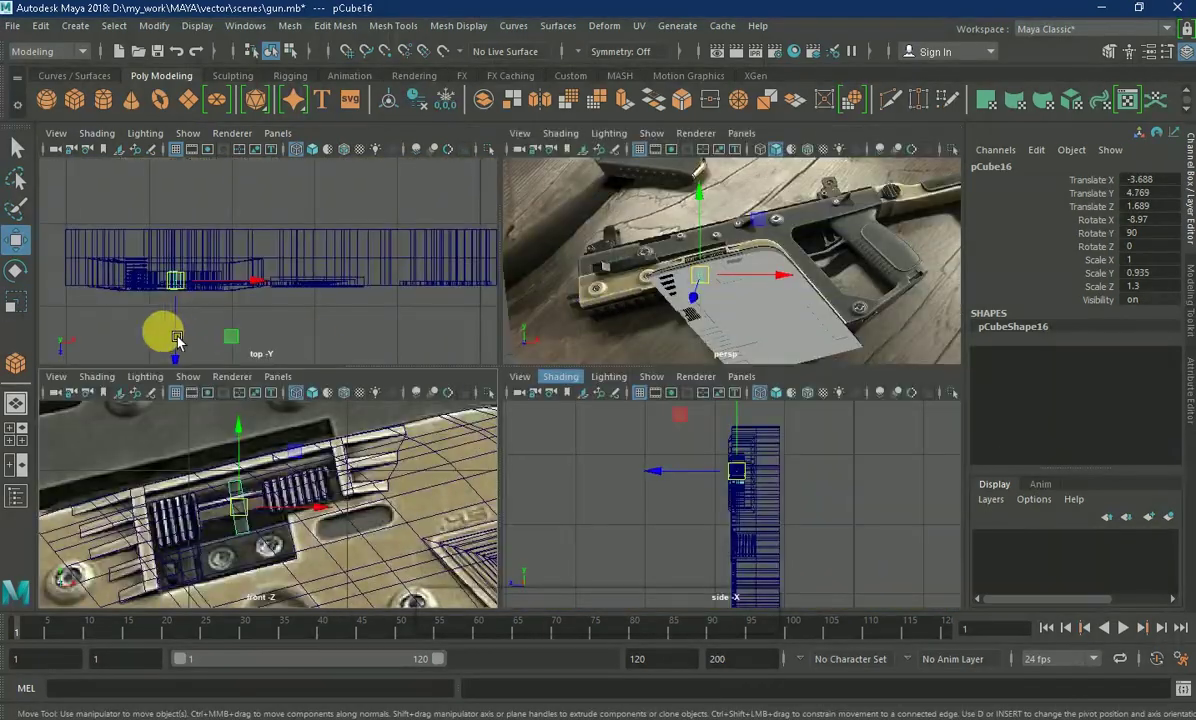
pyautogui.press('space')
pyautogui.moveTo(590, 388)
pyautogui.keyDown('alt'); pyautogui.mouseDown()
pyautogui.moveTo(569, 491)
pyautogui.moveTo(547, 475)
pyautogui.moveTo(575, 497)
pyautogui.moveTo(534, 515)
pyautogui.mouseUp(); pyautogui.keyUp('alt')
pyautogui.press('space')
pyautogui.press('space')
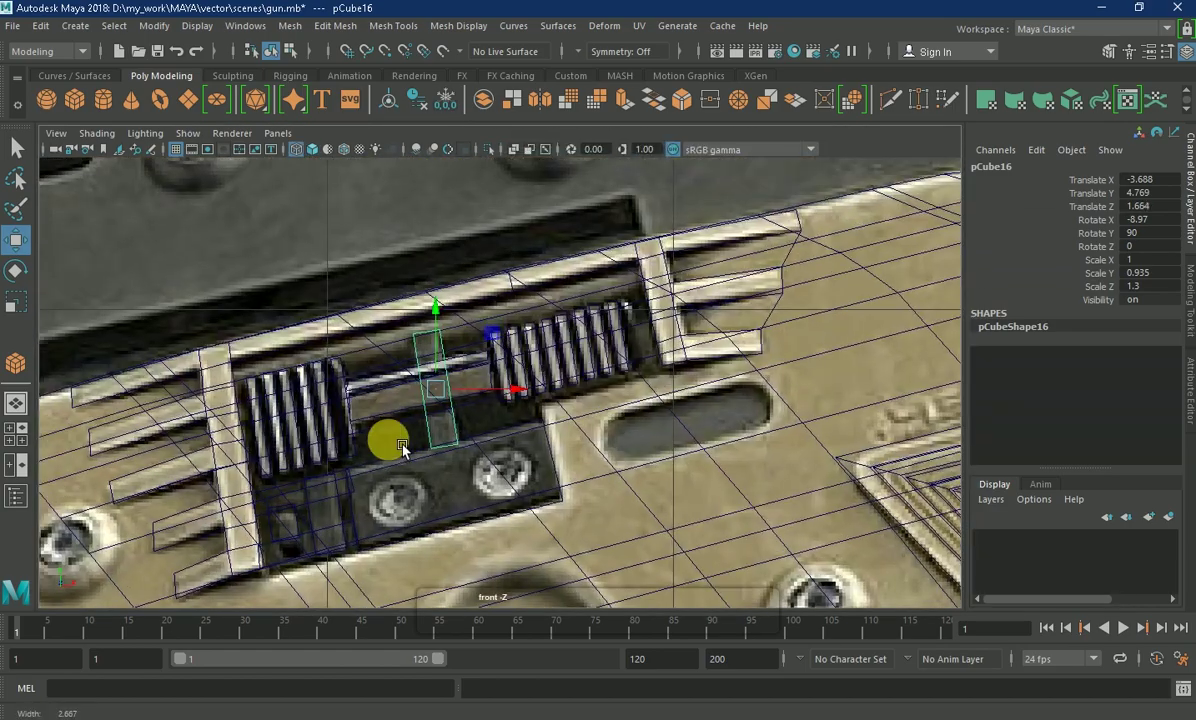
# - Move pCube25 to the slot's top edge, stretch it along the slot, and tilt it to match
pyautogui.click(364, 398)
pyautogui.click(360, 433)
pyautogui.moveTo(413, 400); pyautogui.dragTo(389, 329)
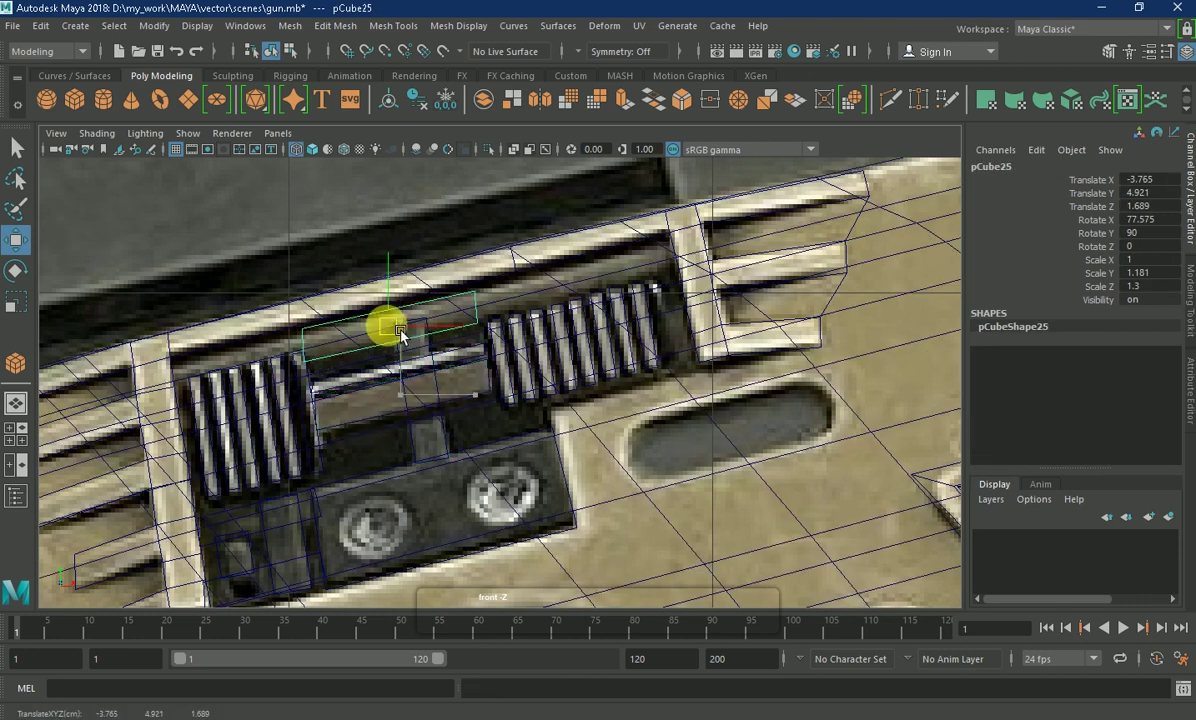
pyautogui.press('r')
pyautogui.moveTo(462, 309); pyautogui.dragTo(574, 283)
pyautogui.press('w')
pyautogui.moveTo(403, 333); pyautogui.dragTo(412, 310)
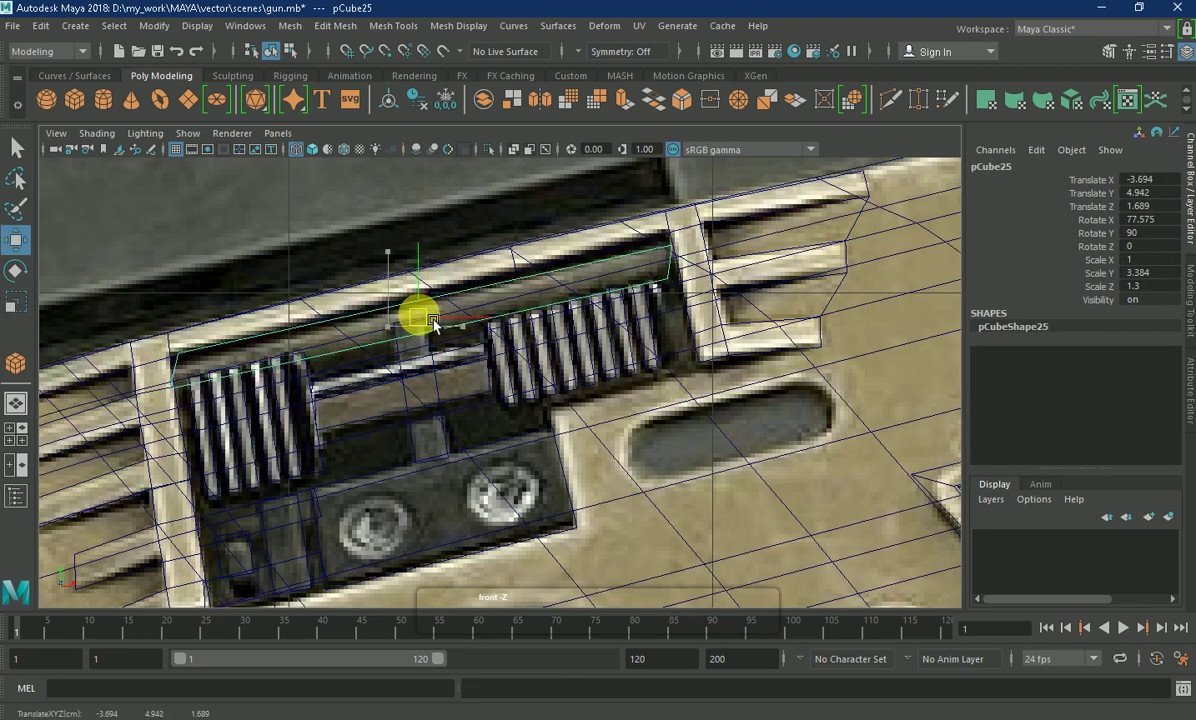
pyautogui.press('e')
pyautogui.moveTo(507, 307); pyautogui.dragTo(505, 313)
pyautogui.press('w')
pyautogui.moveTo(410, 315); pyautogui.dragTo(418, 318)
# - Adjust the rail's end vertices to span both vents, then inspect the result in 3D
pyautogui.moveTo(414, 320)
pyautogui.mouseDown(button='right')
pyautogui.moveTo(199, 362)
pyautogui.moveTo(117, 226)
pyautogui.mouseUp(button='right')
pyautogui.click(186, 359)
pyautogui.click(15, 301)
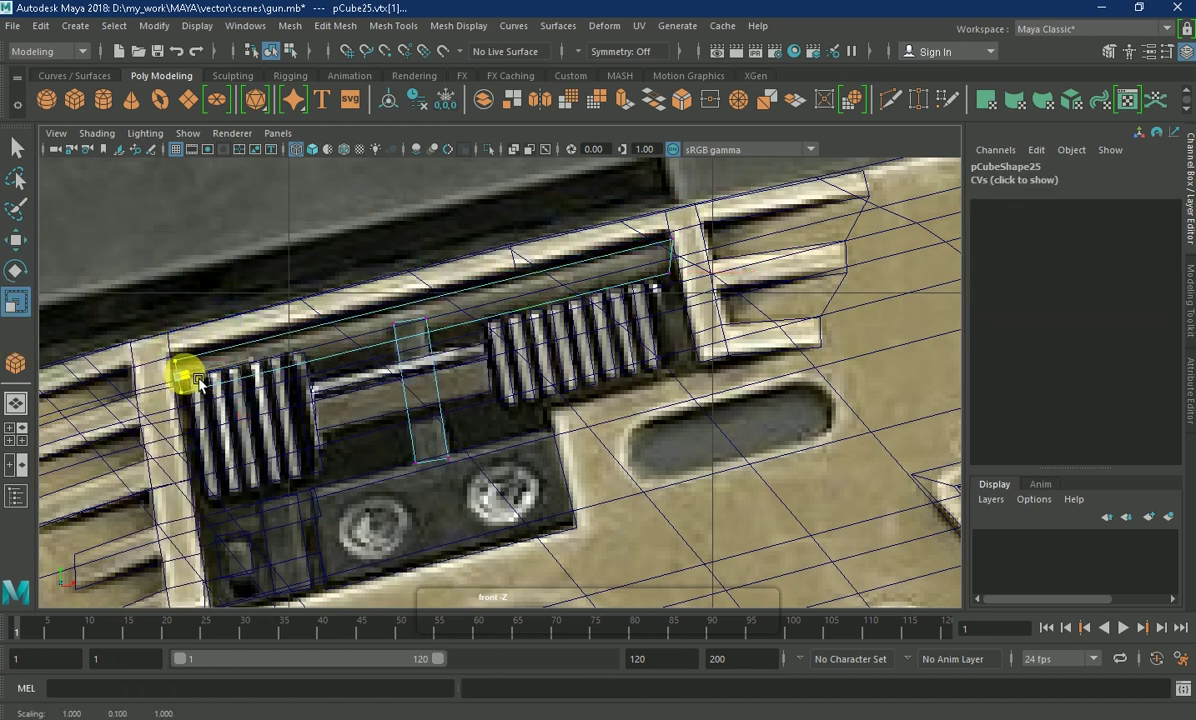
pyautogui.click(670, 256)
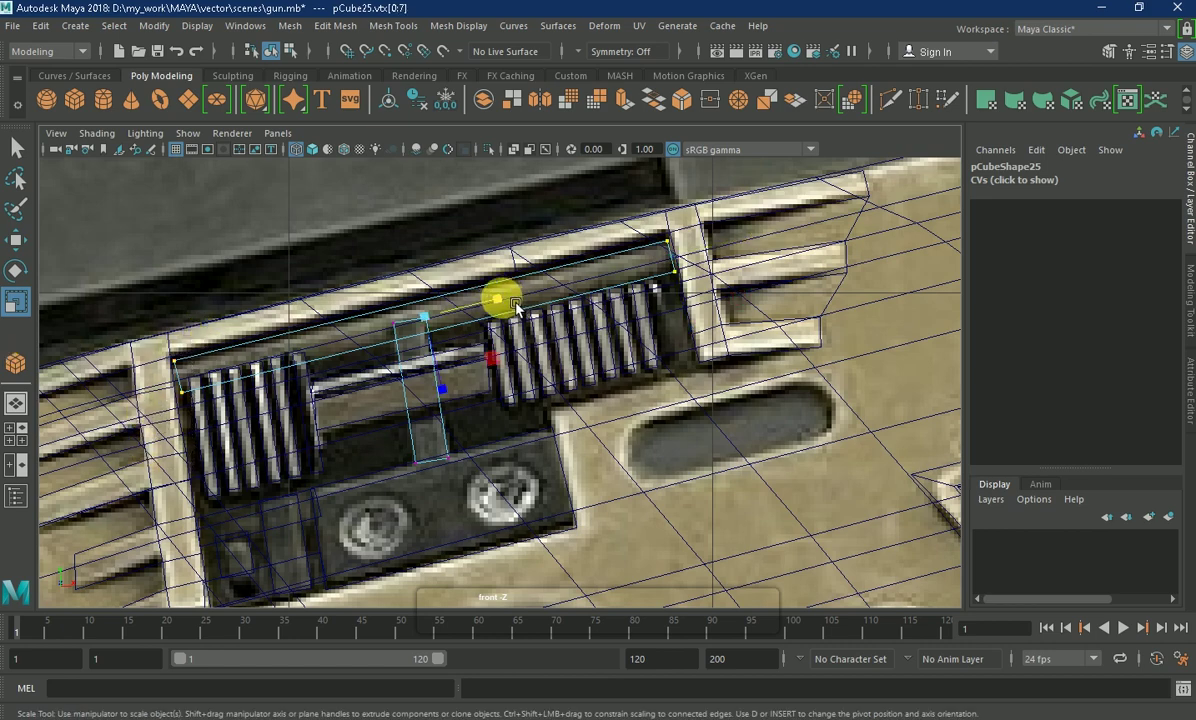
pyautogui.press('F8')
pyautogui.hotkey('ctrl', 'a')
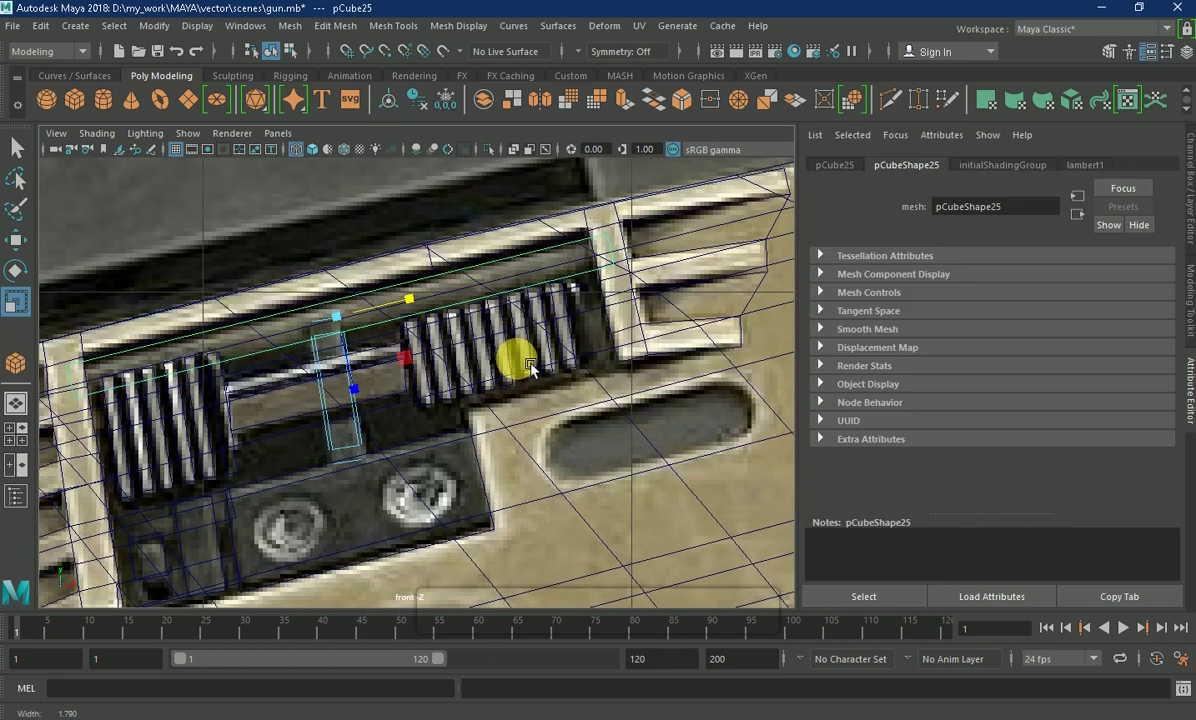
pyautogui.click(342, 373)
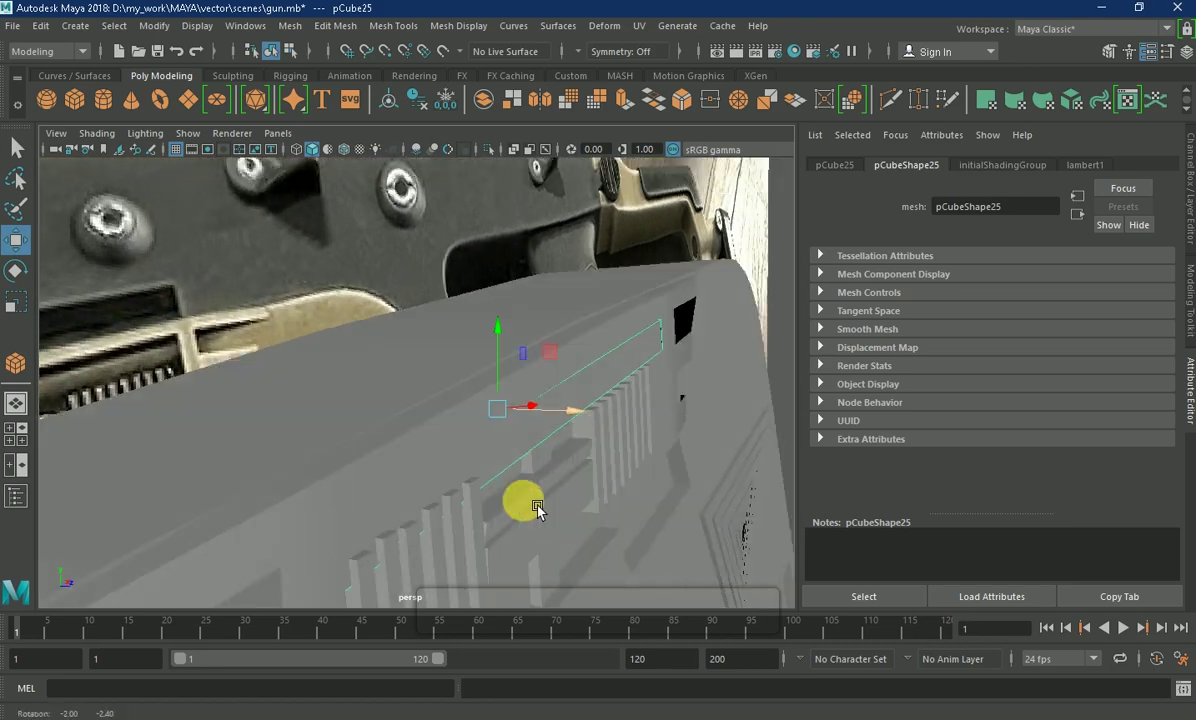
pyautogui.moveTo(545, 440)
pyautogui.keyDown('alt'); pyautogui.mouseDown()
pyautogui.moveTo(628, 340)
pyautogui.moveTo(450, 400)
pyautogui.mouseUp(); pyautogui.keyUp('alt')
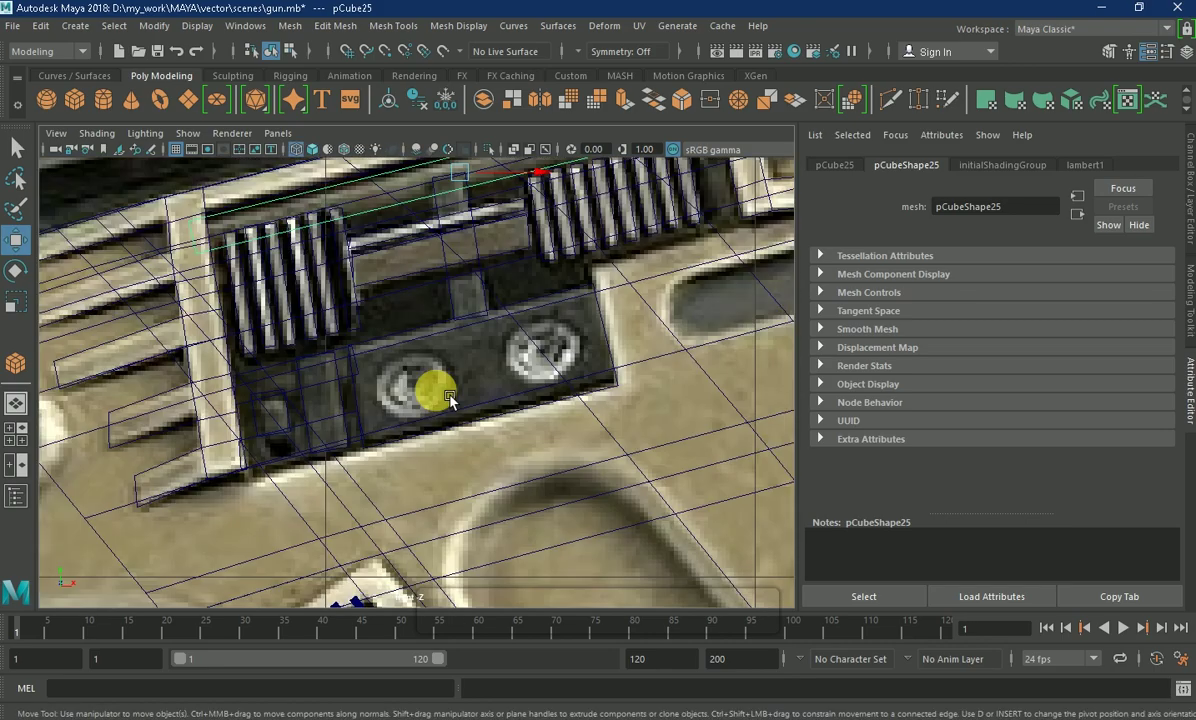
pyautogui.moveTo(449, 398)
pyautogui.keyDown('alt'); pyautogui.mouseDown(button='right')
pyautogui.moveTo(400, 360)
pyautogui.moveTo(443, 388)
pyautogui.mouseUp(button='right'); pyautogui.keyUp('alt')
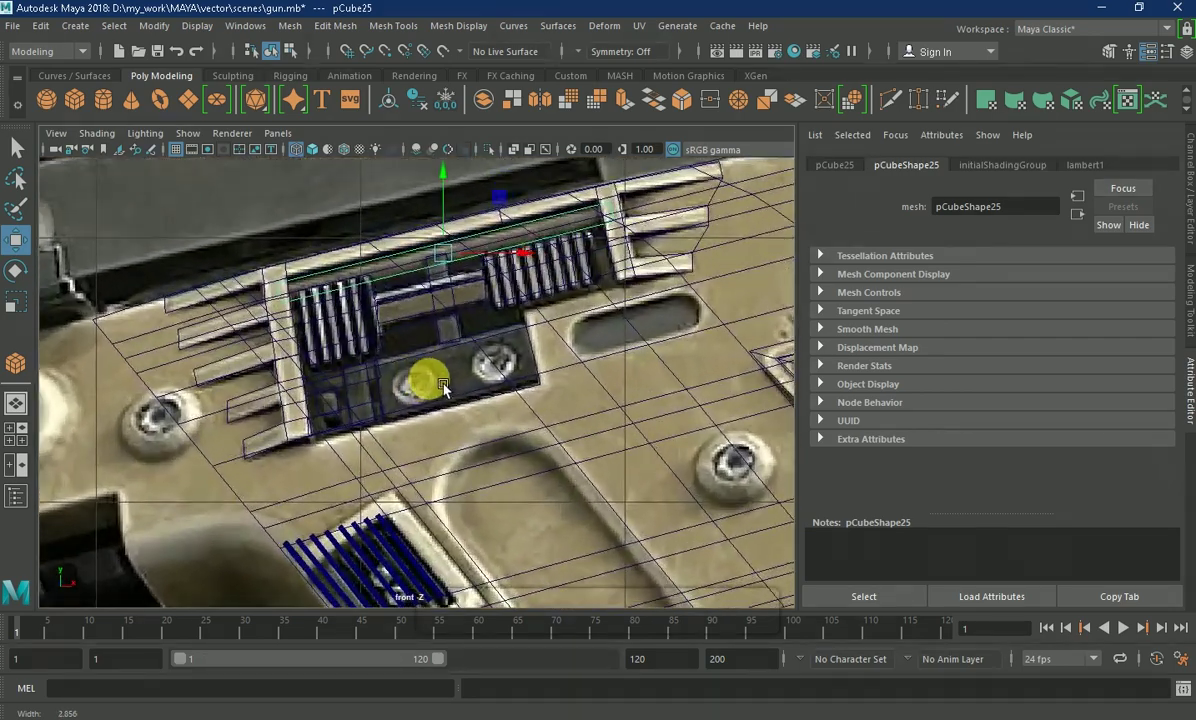
# - Create a polygon pipe and position it over the left screw on the receiver surface
pyautogui.click(74, 28)
pyautogui.moveTo(125, 85)
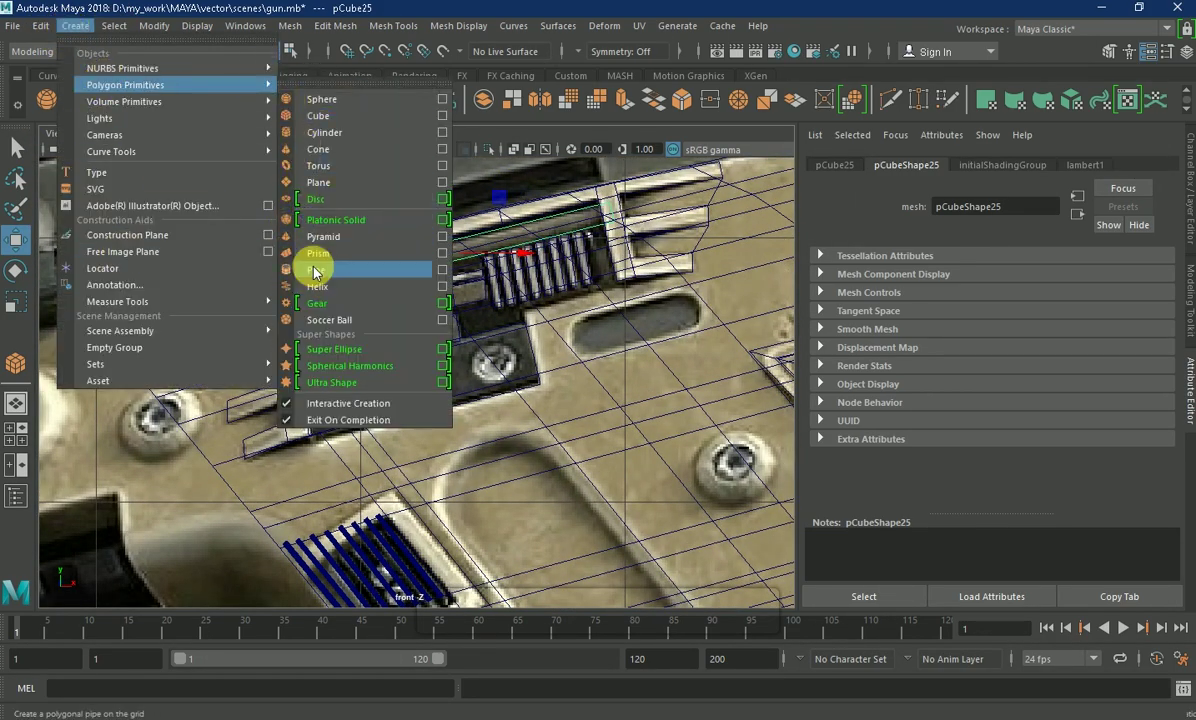
pyautogui.click(313, 270)
pyautogui.press('space')
pyautogui.moveTo(55, 485); pyautogui.dragTo(70, 485)
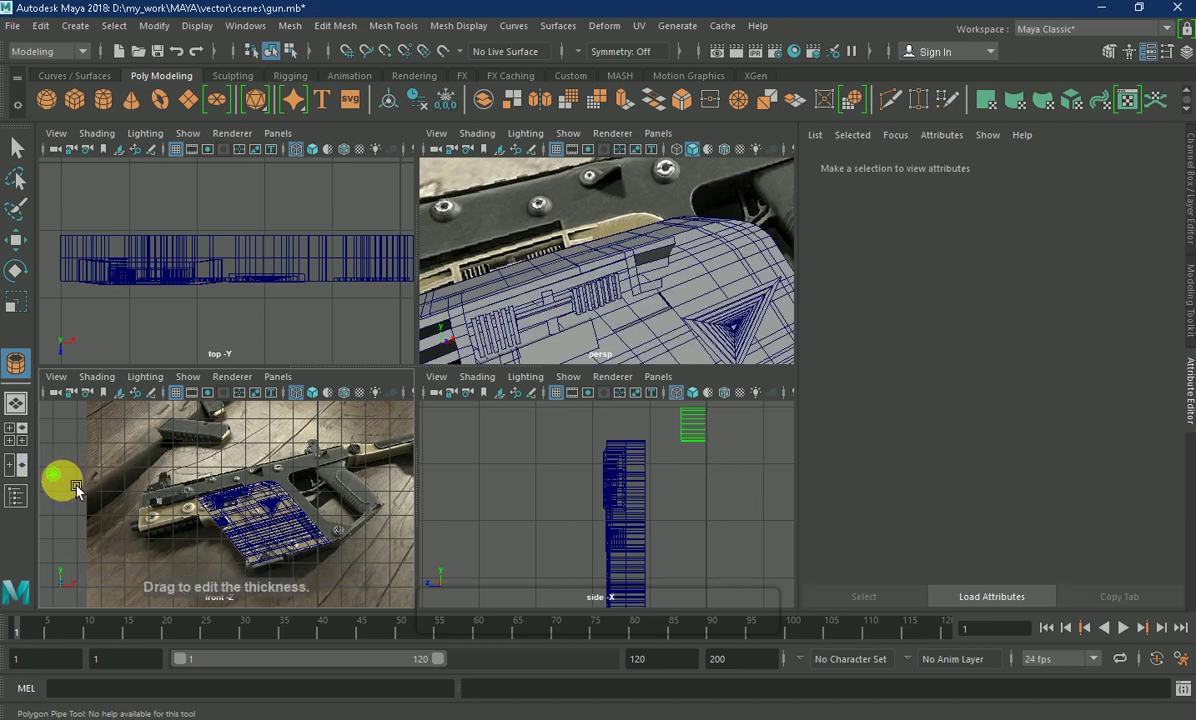
pyautogui.click(15, 238)
pyautogui.moveTo(101, 475); pyautogui.dragTo(288, 508)
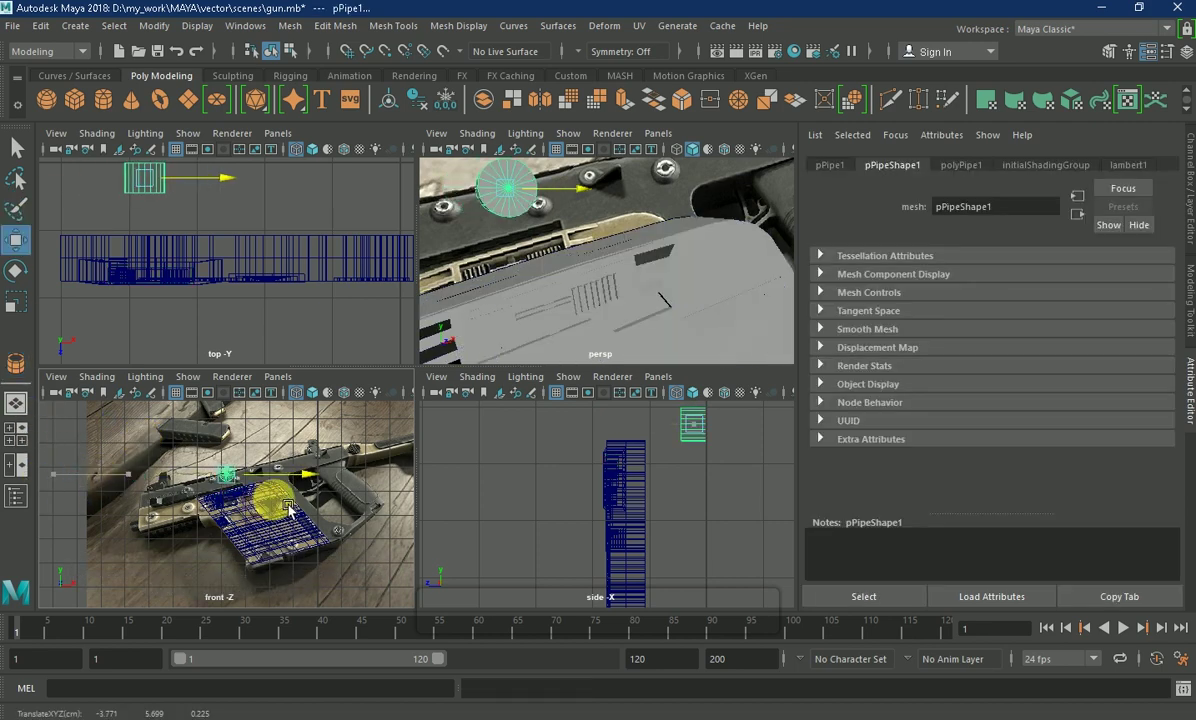
pyautogui.moveTo(230, 453); pyautogui.dragTo(246, 478)
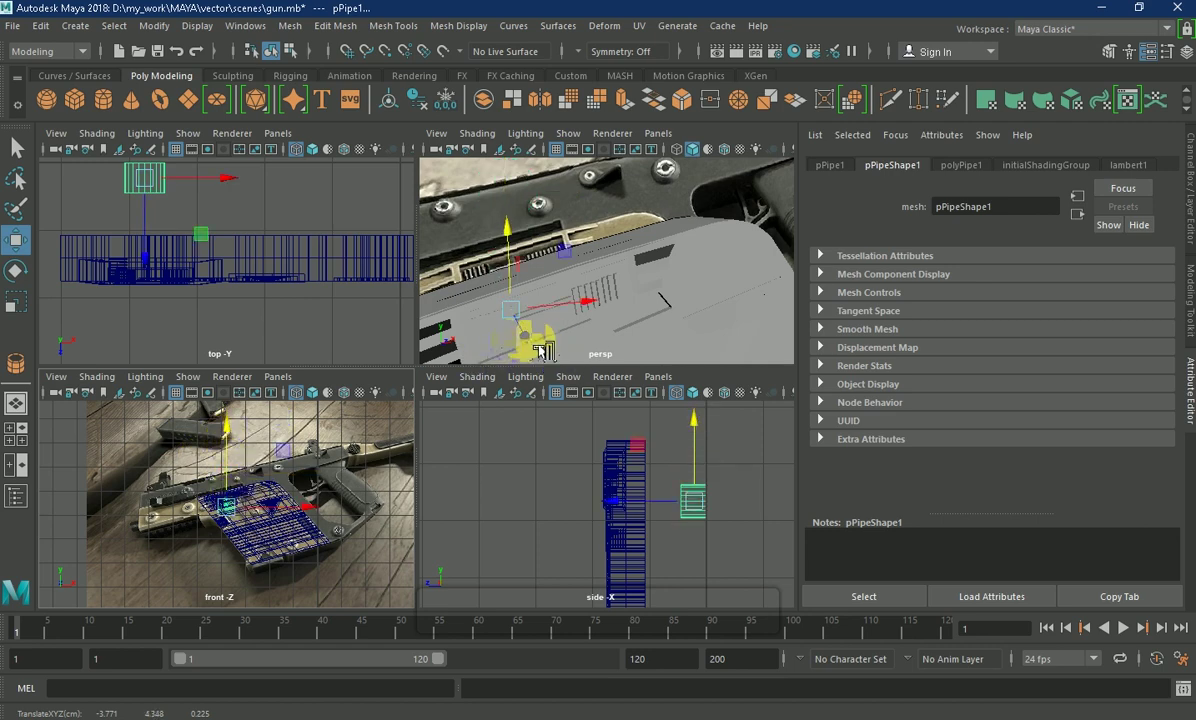
pyautogui.moveTo(160, 255); pyautogui.dragTo(173, 375)
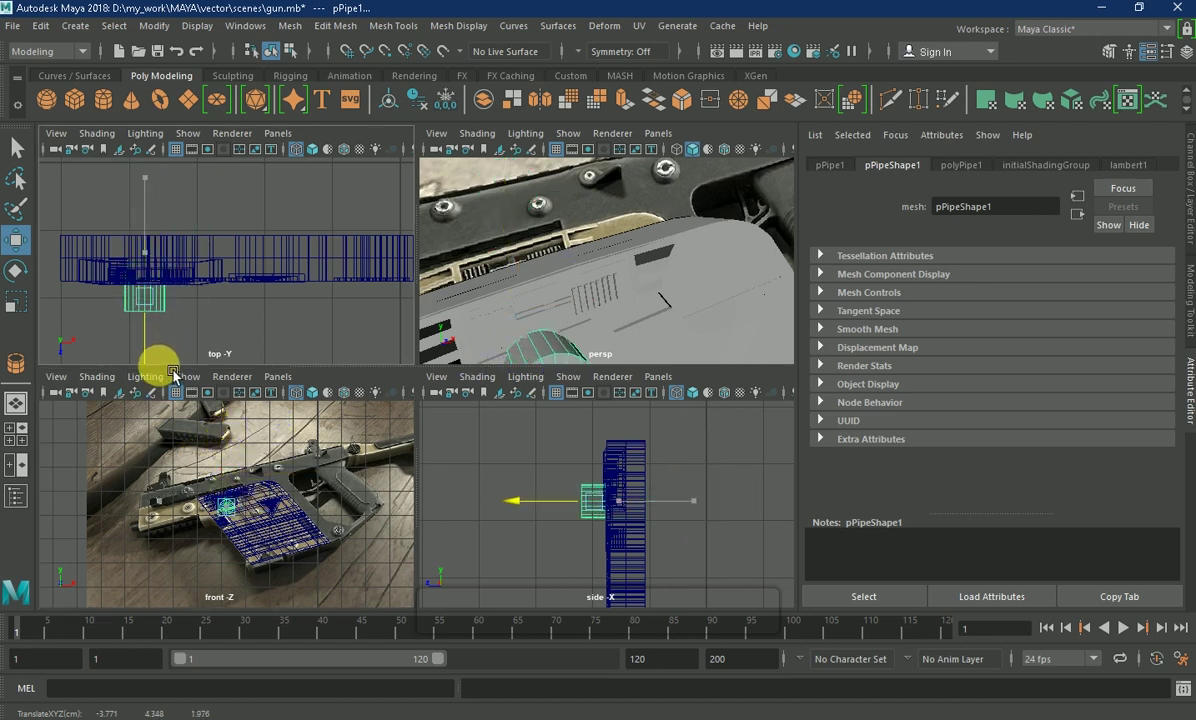
# - Zoom in on the pipe in the front view and set its Thickness to 0.1
pyautogui.click(328, 502)
pyautogui.press('space')
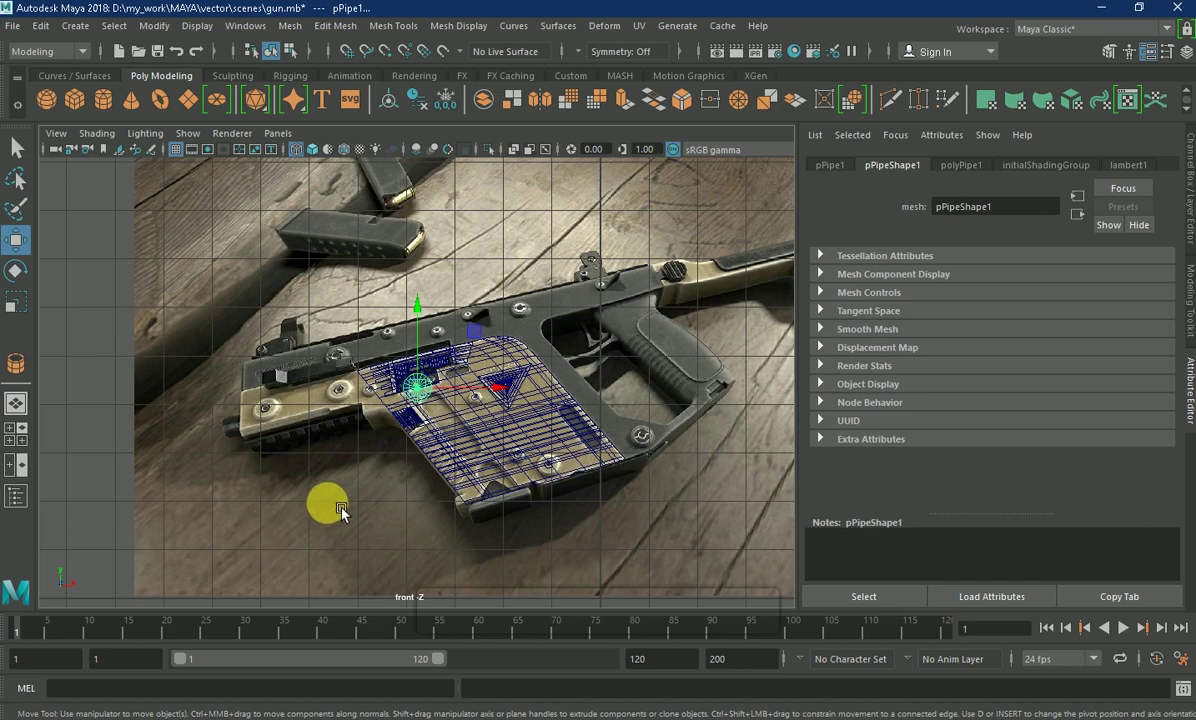
pyautogui.keyDown('alt'); pyautogui.moveTo(340, 510); pyautogui.dragTo(762, 380, button='right'); pyautogui.keyUp('alt')
pyautogui.click(1185, 165)
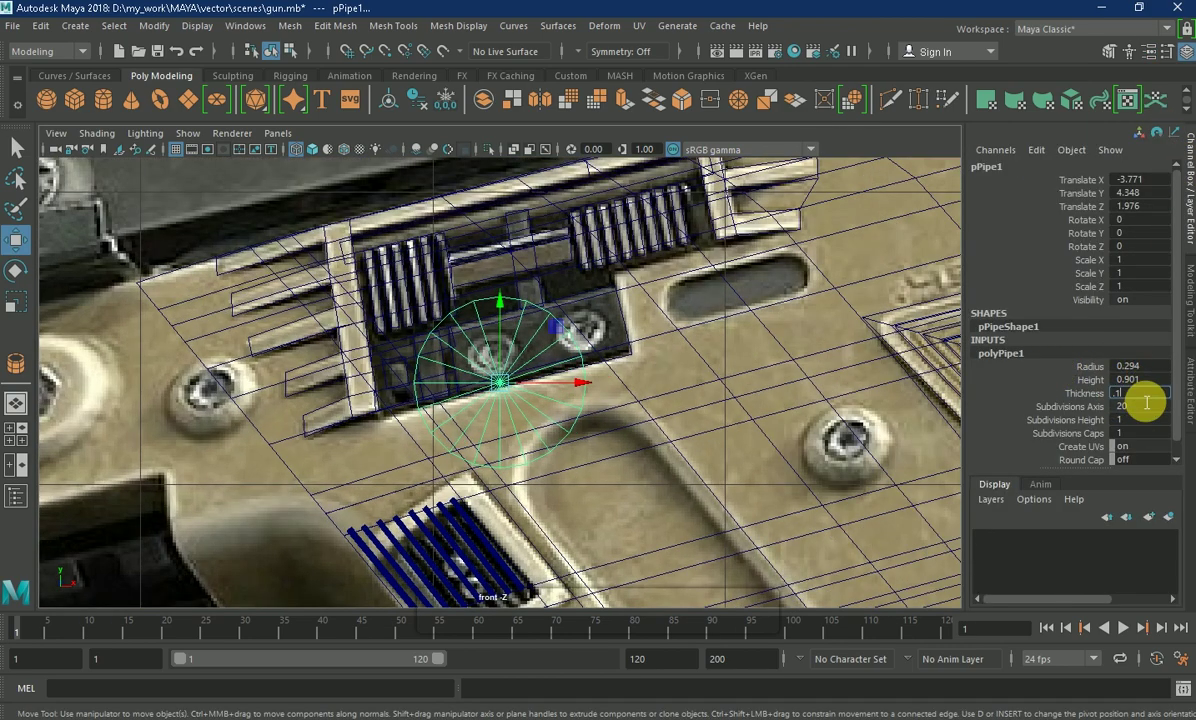
pyautogui.press('Return')
# - Shrink pPipe1 to 0.258 scale and center it over the left screw
pyautogui.press('r')
pyautogui.moveTo(499, 382); pyautogui.dragTo(422, 358)
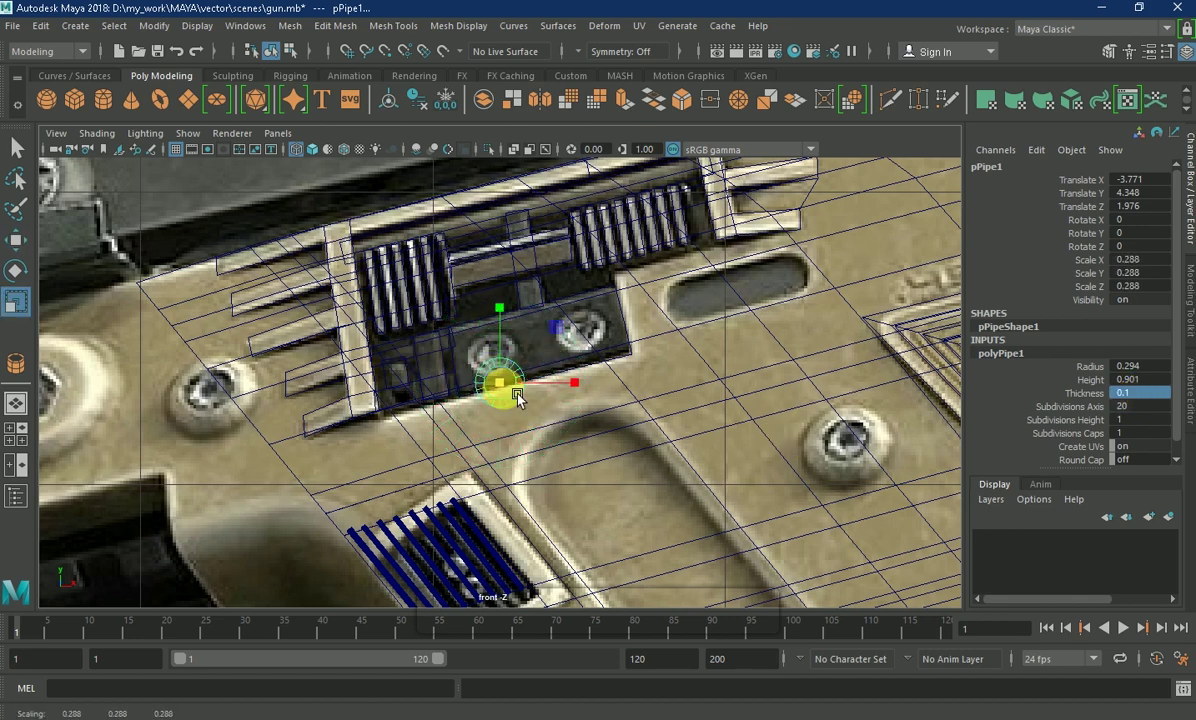
pyautogui.press('w')
pyautogui.moveTo(516, 395); pyautogui.dragTo(510, 367)
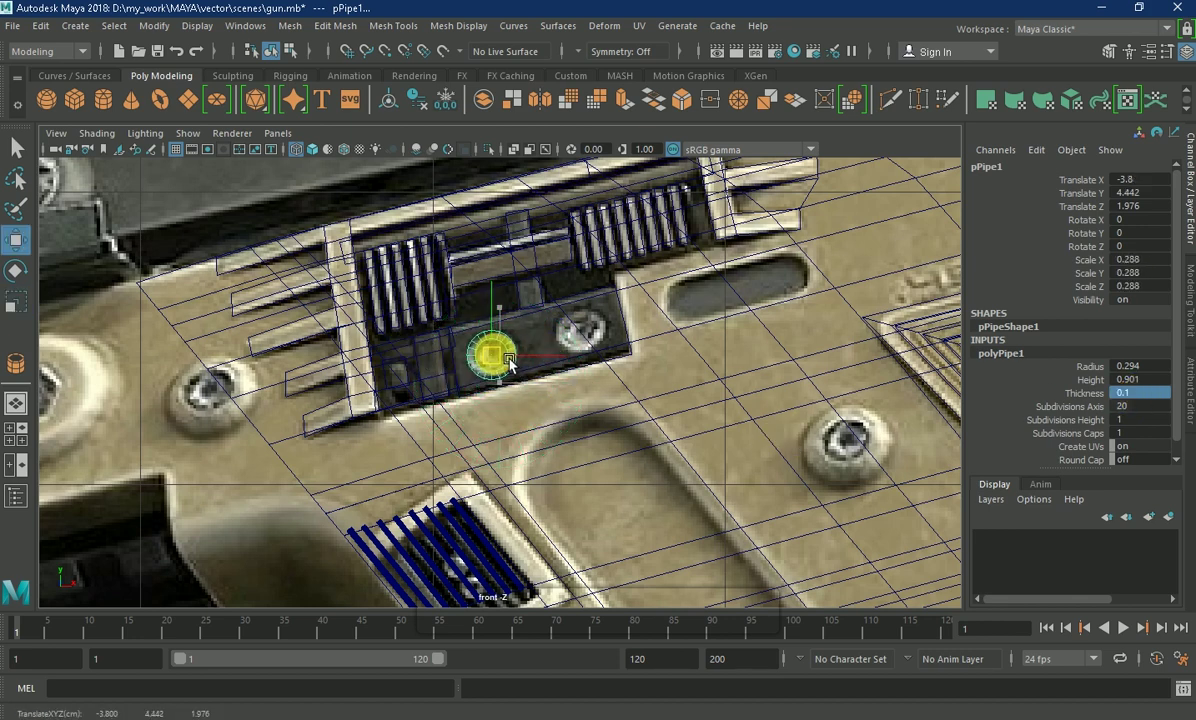
pyautogui.press('r')
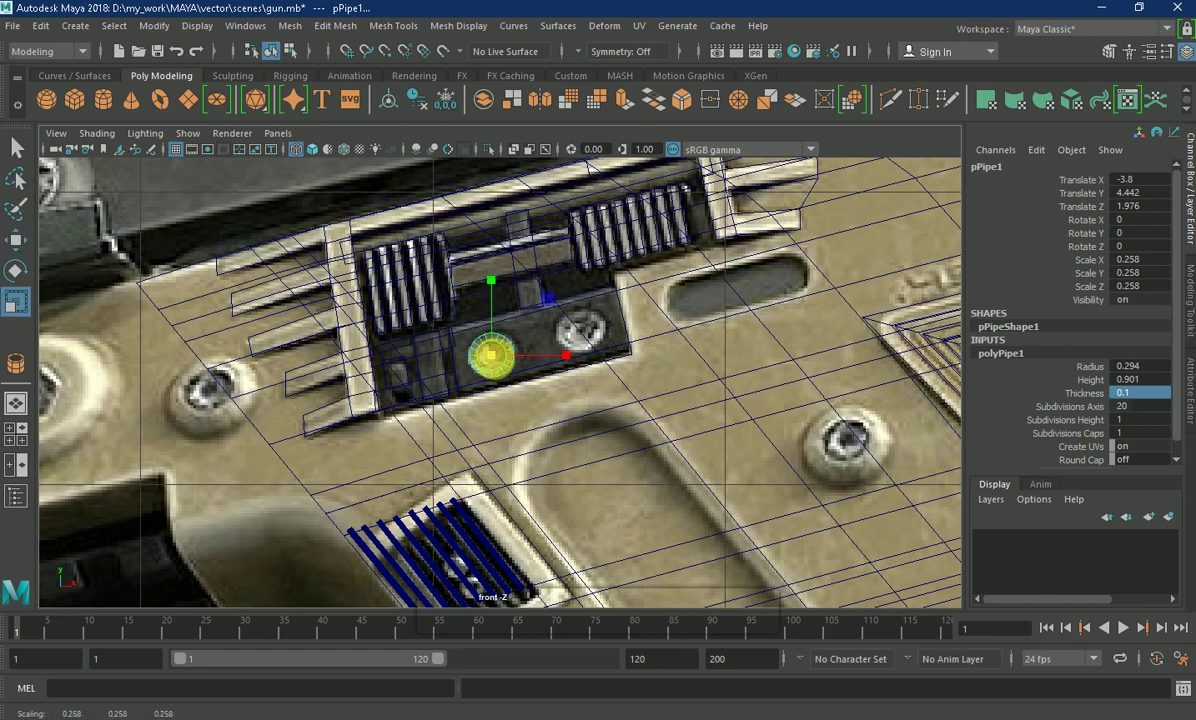
pyautogui.press('w')
# - Add a 0.137-scale inner ring and copy the rings onto the right screw
pyautogui.moveTo(506, 362)
pyautogui.keyDown('shift'); pyautogui.mouseDown()
pyautogui.moveTo(536, 370)
pyautogui.moveTo(488, 366)
pyautogui.mouseUp(); pyautogui.keyUp('shift')
pyautogui.press('r')
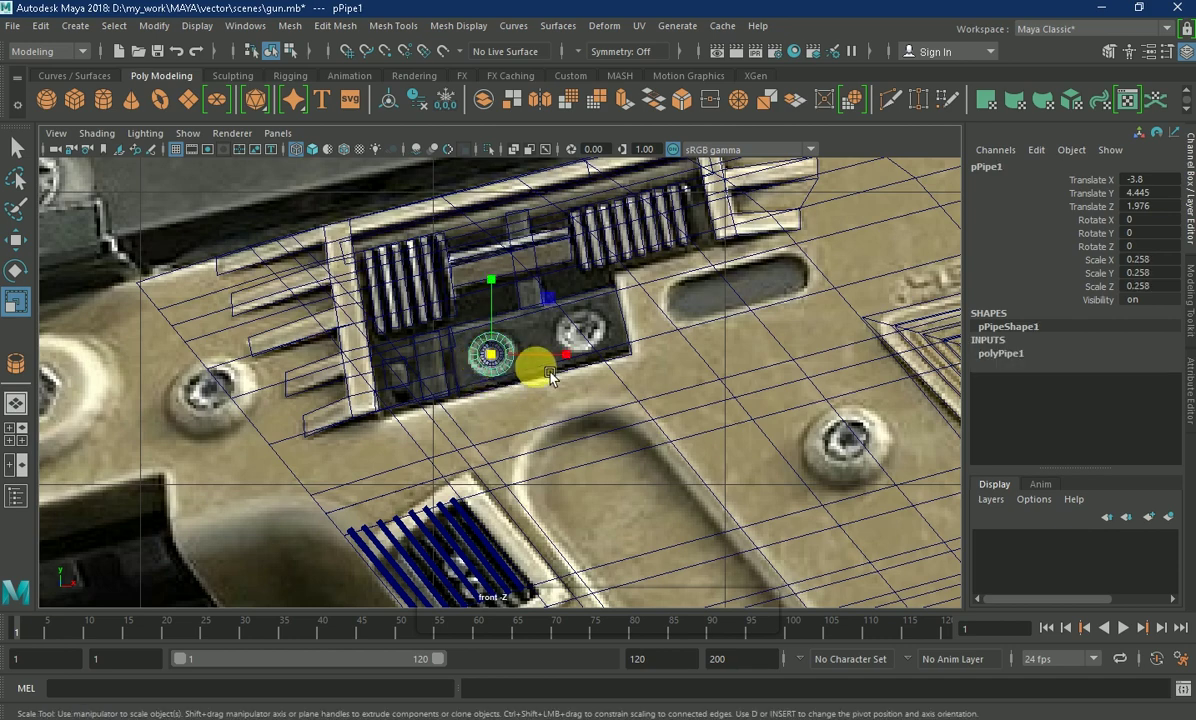
pyautogui.click(492, 368)
pyautogui.press('w')
pyautogui.hotkey('ctrl', 'z')
pyautogui.hotkey('ctrl', 'z')
pyautogui.hotkey('ctrl', 'z')
pyautogui.hotkey('ctrl', 'z')
pyautogui.hotkey('ctrl', 'd')
pyautogui.moveTo(514, 366); pyautogui.dragTo(590, 338)
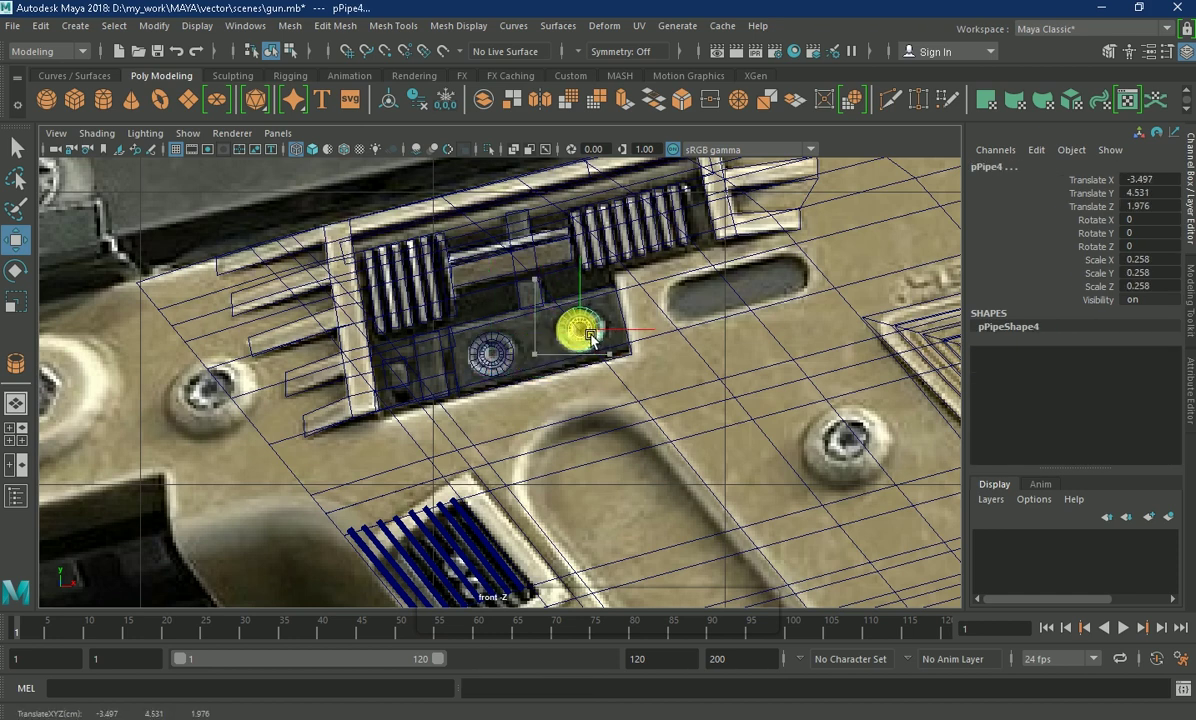
# - Adjust the depth of the outer and inner rings against the receiver surface
pyautogui.press('space')
pyautogui.click(174, 322)
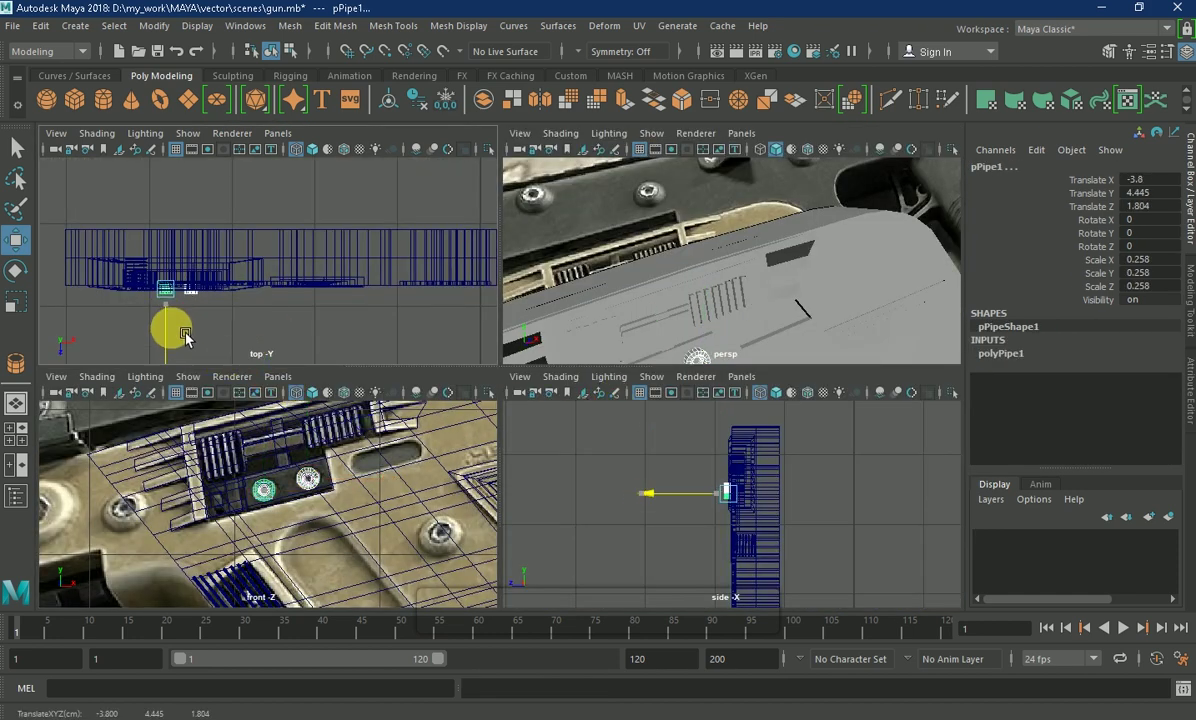
pyautogui.moveTo(187, 338); pyautogui.dragTo(187, 335, button='middle')
pyautogui.press('space')
pyautogui.keyDown('alt'); pyautogui.moveTo(560, 440); pyautogui.dragTo(620, 516); pyautogui.keyUp('alt')
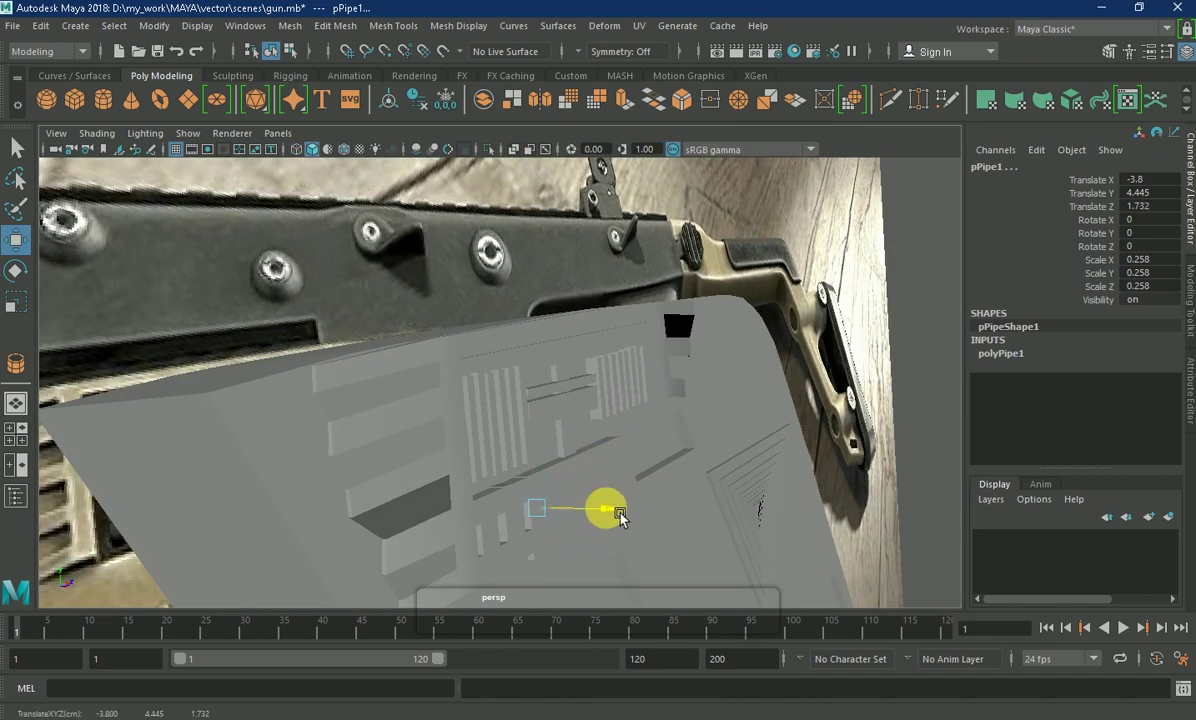
pyautogui.press('space')
pyautogui.press('space')
pyautogui.click(505, 368)
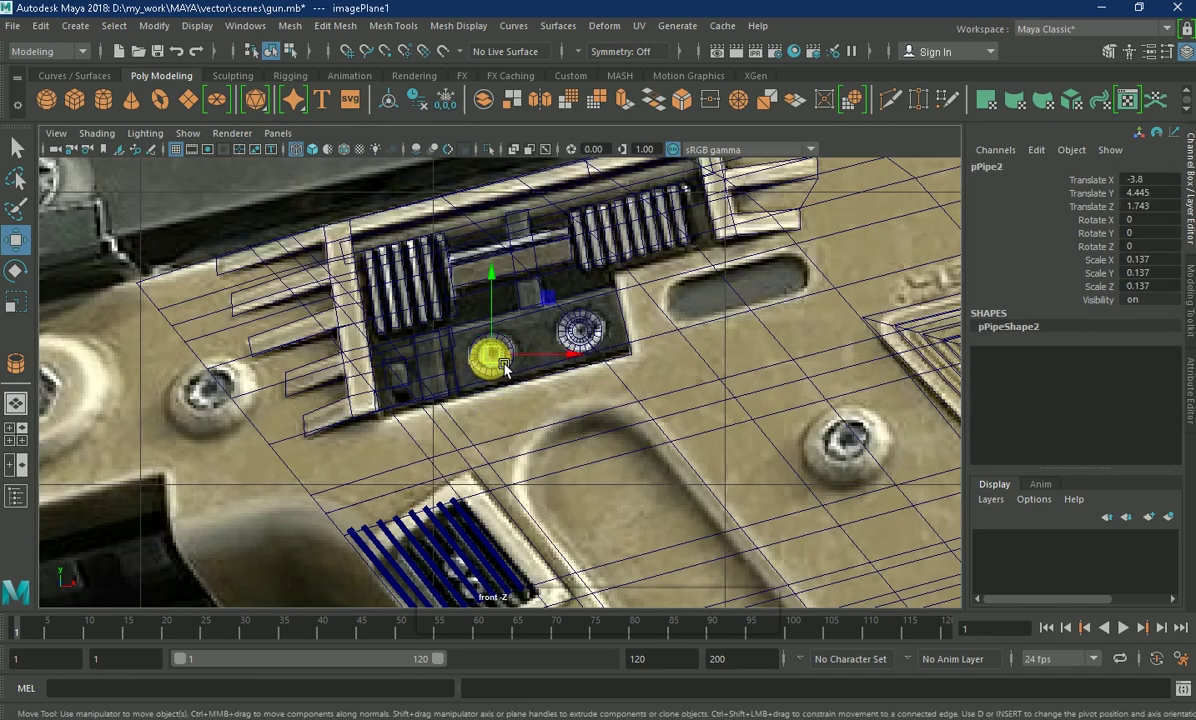
pyautogui.press('space')
pyautogui.press('space')
pyautogui.moveTo(648, 500)
pyautogui.mouseDown()
pyautogui.moveTo(707, 497)
pyautogui.moveTo(523, 488)
pyautogui.moveTo(854, 440)
pyautogui.moveTo(793, 448)
pyautogui.moveTo(866, 512)
pyautogui.mouseUp()
pyautogui.press('space')
pyautogui.press('space')
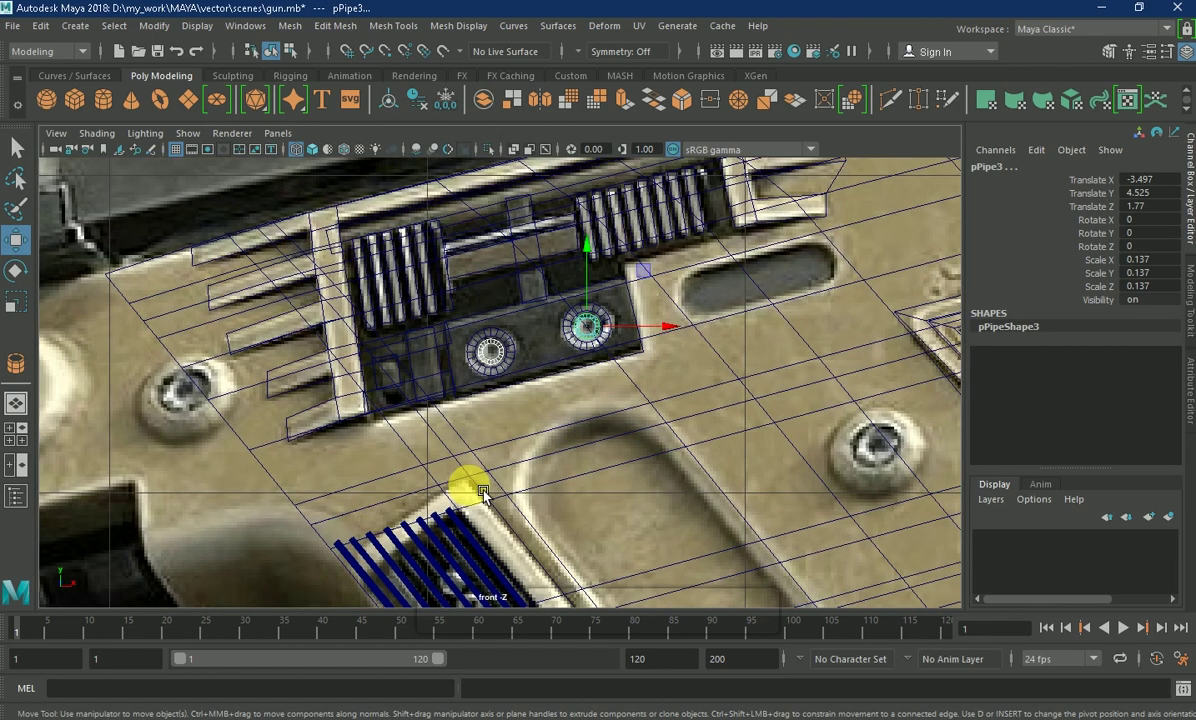
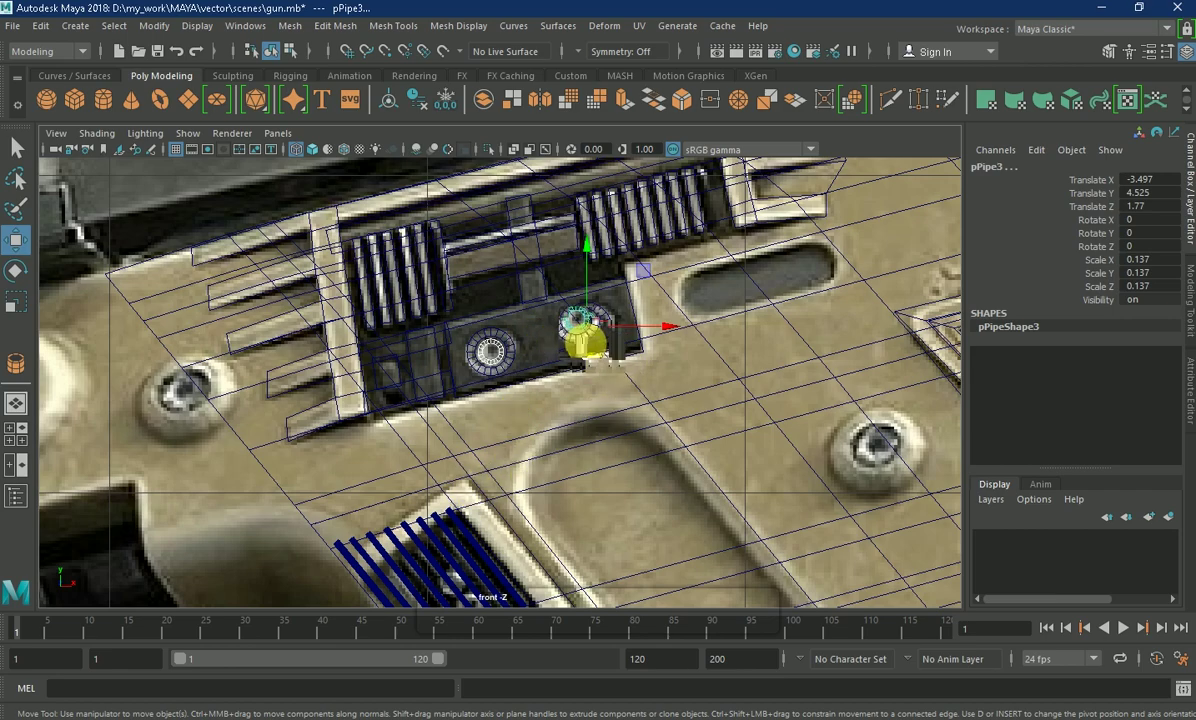
# - Orbit the gun in perspective, then return to the zoomed front view and bring up Polygon Primitives
pyautogui.press('space')
pyautogui.press('space')
pyautogui.click(520, 206)
pyautogui.moveTo(520, 206)
pyautogui.keyDown('alt'); pyautogui.mouseDown()
pyautogui.moveTo(553, 472)
pyautogui.moveTo(515, 496)
pyautogui.mouseUp(); pyautogui.keyUp('alt')
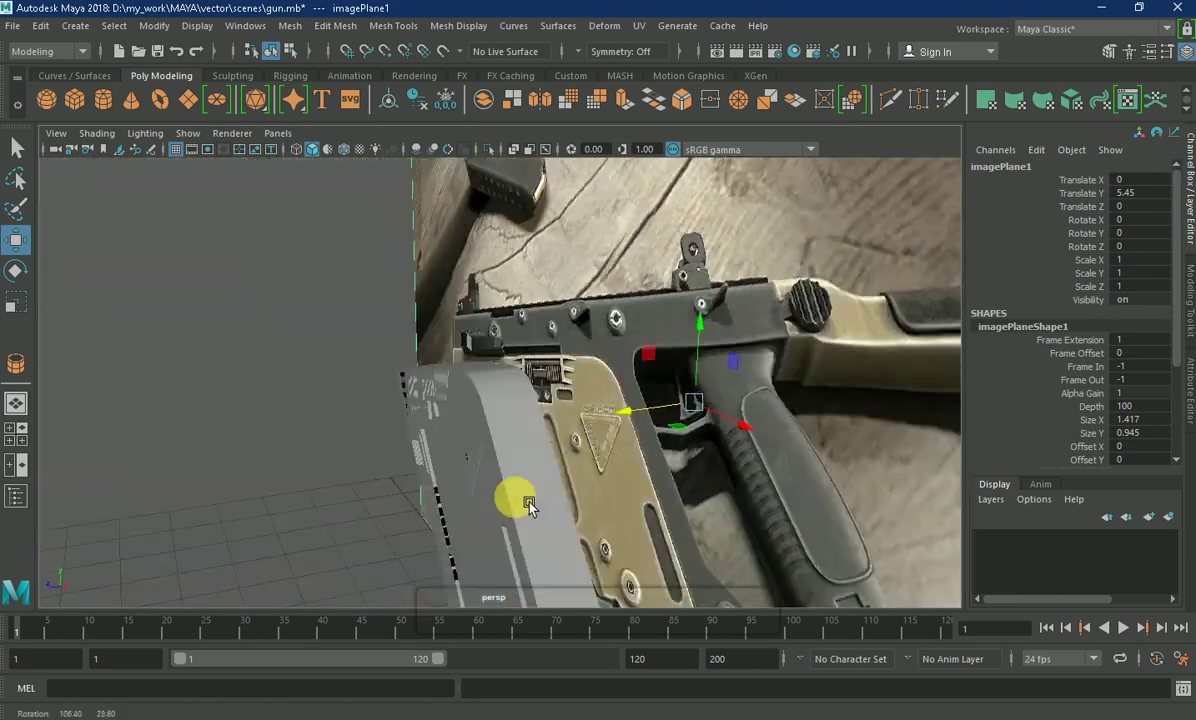
pyautogui.press('space')
pyautogui.press('space')
pyautogui.scroll(5, 601, 347)
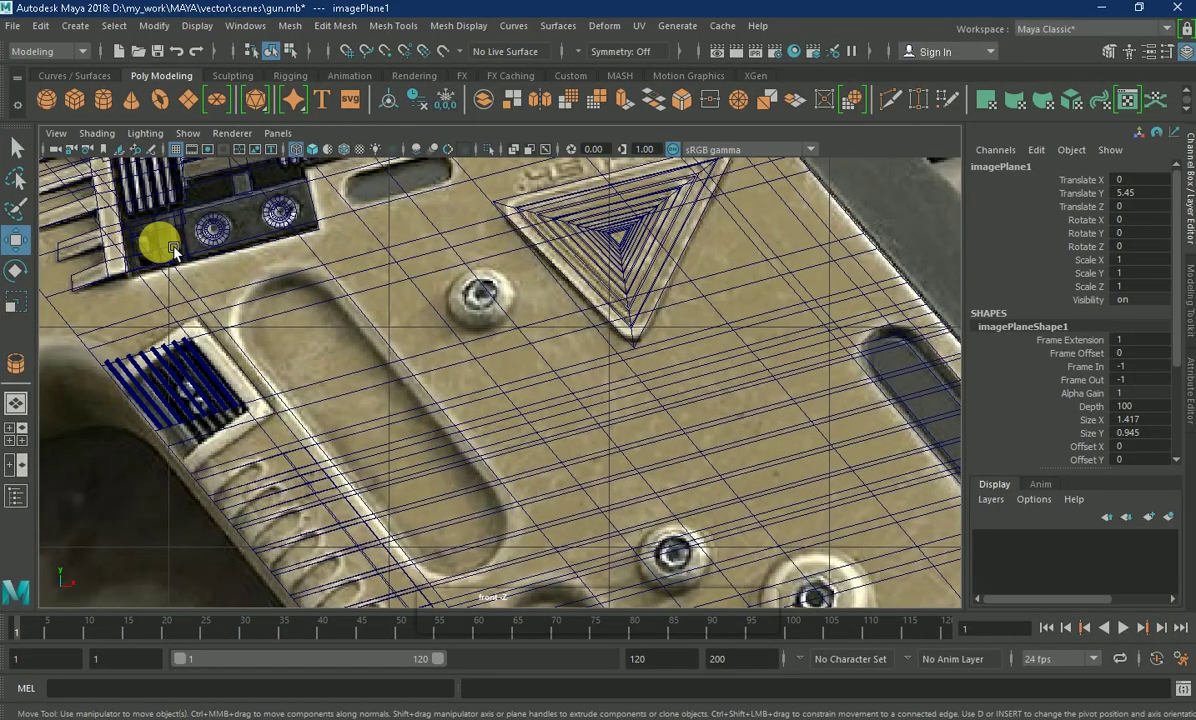
pyautogui.click(75, 25)
pyautogui.moveTo(125, 85)
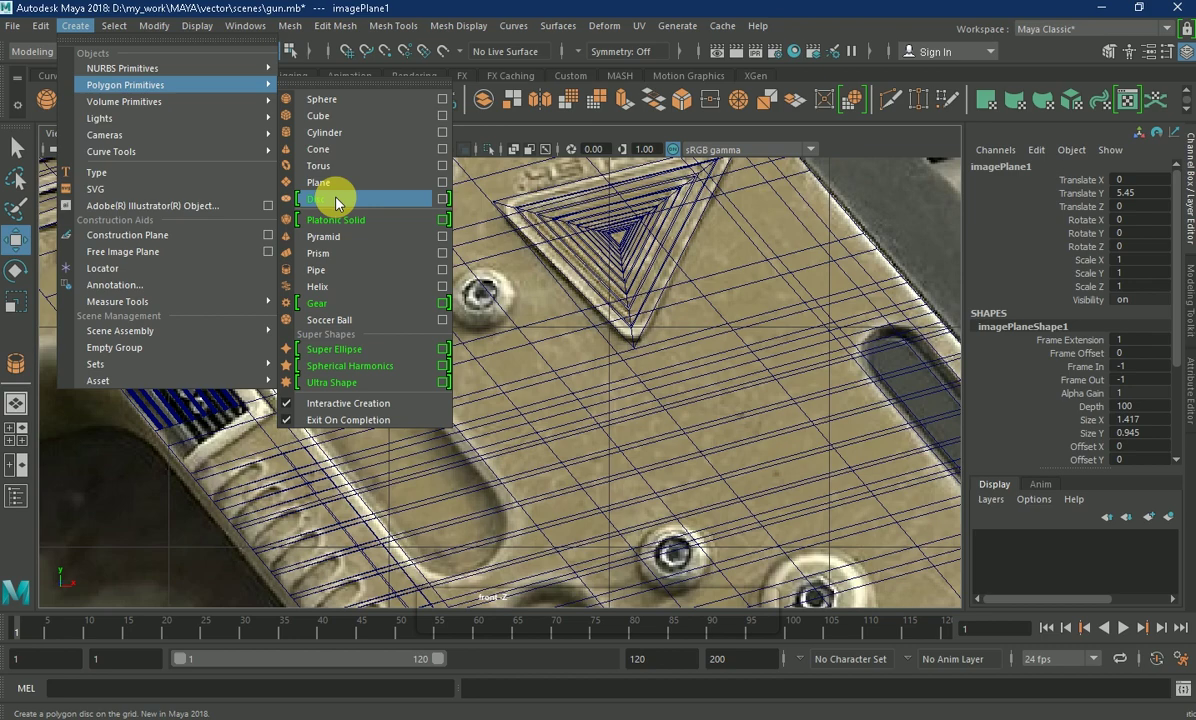
# - Draw a new polygon pipe and move it over the side panel
pyautogui.click(318, 270)
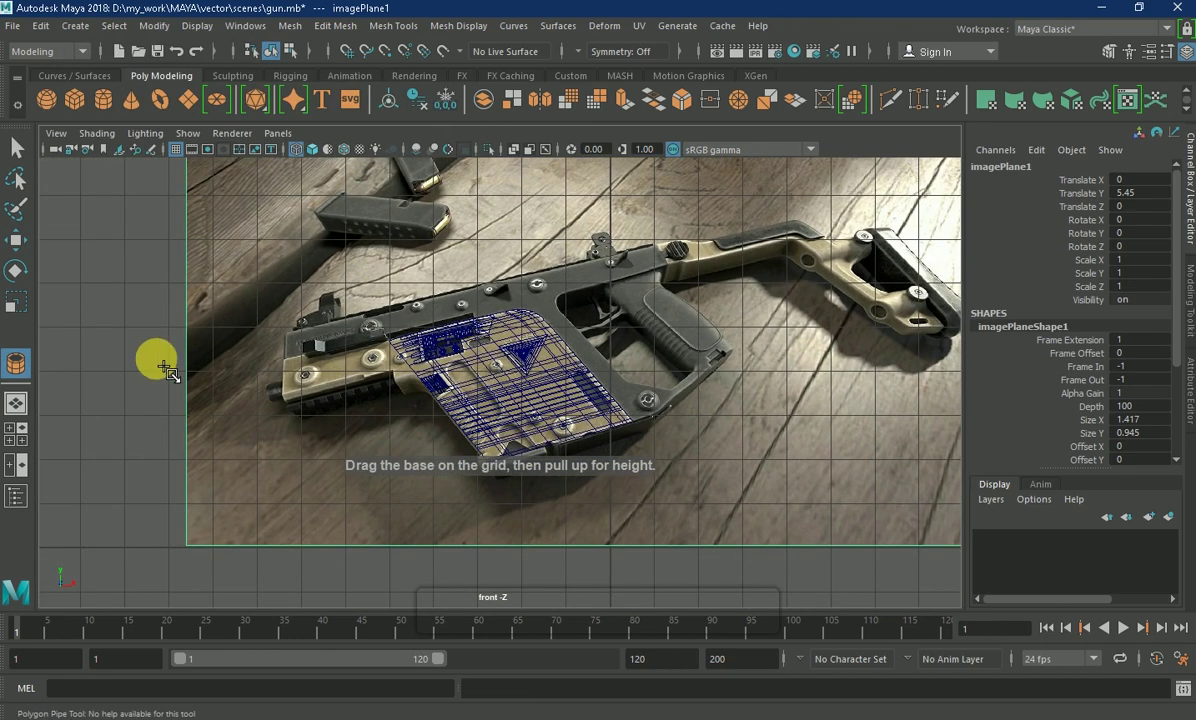
pyautogui.click(146, 362)
pyautogui.moveTo(150, 362); pyautogui.dragTo(320, 459)
pyautogui.press('space')
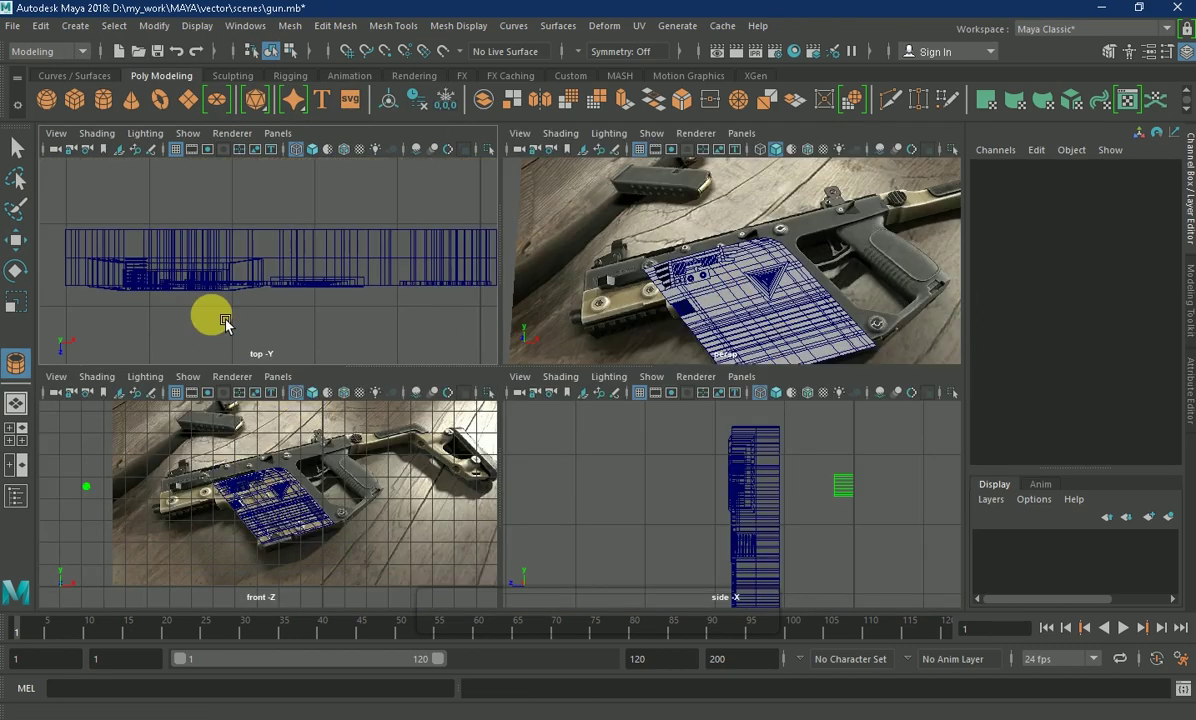
pyautogui.press('w')
pyautogui.moveTo(116, 267); pyautogui.dragTo(197, 326)
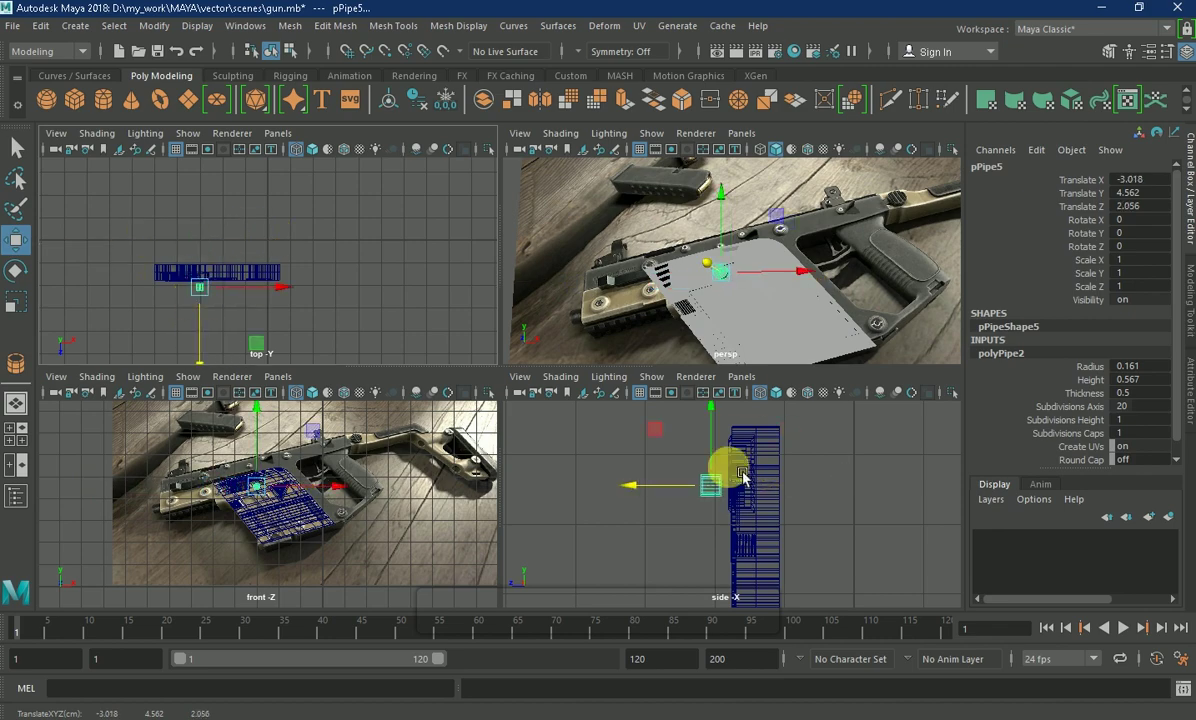
pyautogui.moveTo(721, 502); pyautogui.dragTo(243, 330)
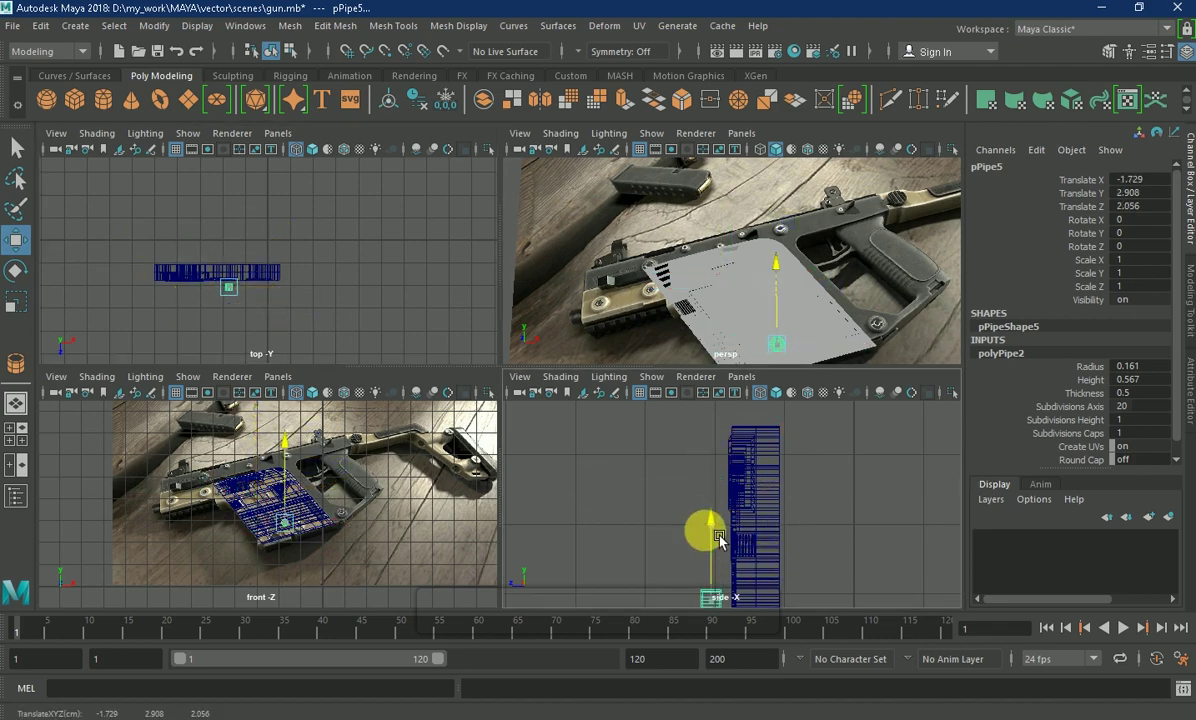
# - Slide the pipe onto the lower bolt in the zoomed front view, with wireframe overlay off
pyautogui.press('space')
pyautogui.scroll(3, 542, 435)
pyautogui.moveTo(560, 440); pyautogui.dragTo(590, 410)
pyautogui.scroll(2, 620, 465)
pyautogui.scroll(1, 645, 414)
pyautogui.moveTo(598, 400); pyautogui.dragTo(657, 452)
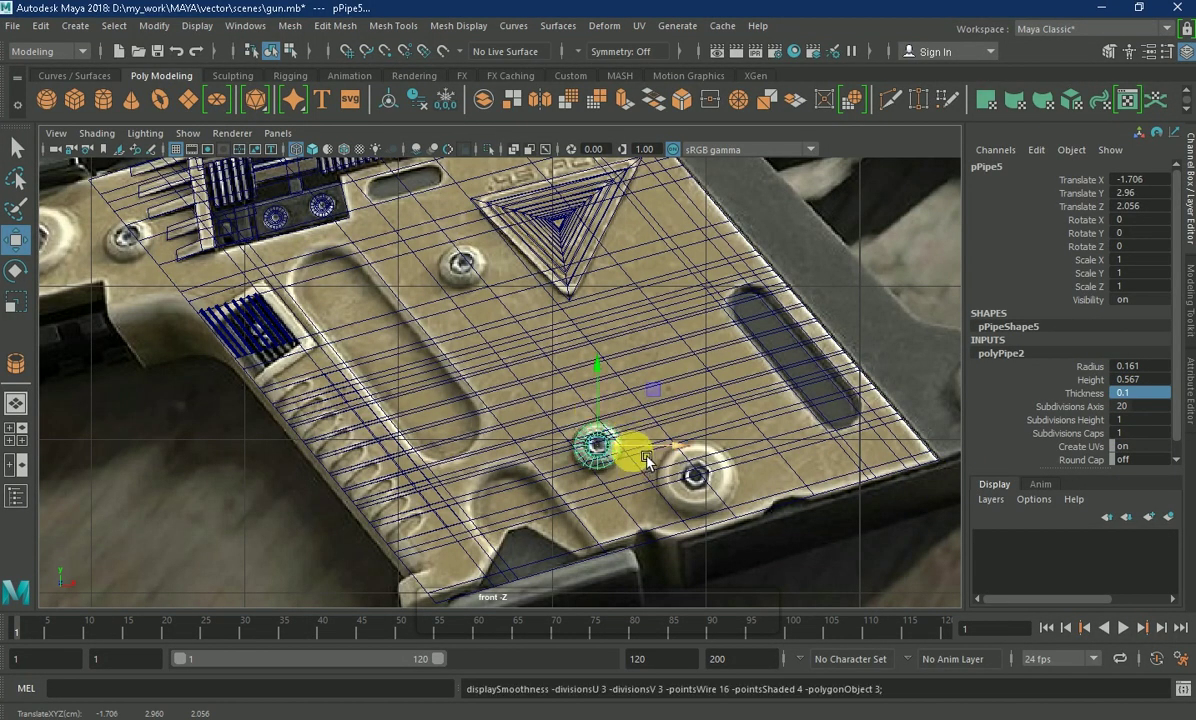
pyautogui.press('5')
pyautogui.click(822, 285)
pyautogui.click(600, 446)
# - Insert the first edge loop around the pipe with Insert Edge Loop Tool
pyautogui.scroll(3, 634, 470)
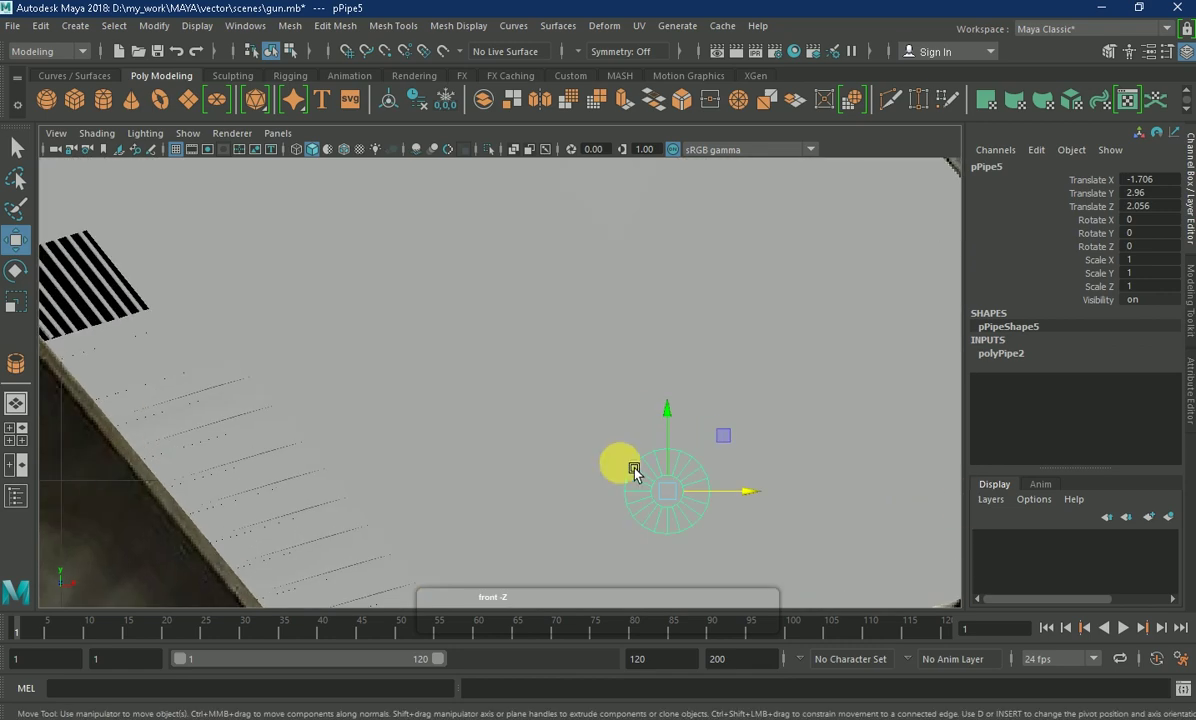
pyautogui.keyDown('alt'); pyautogui.moveTo(634, 470); pyautogui.dragTo(631, 322, button='middle'); pyautogui.keyUp('alt')
pyautogui.moveTo(653, 227); pyautogui.dragTo(653, 180, button='right')
pyautogui.click(655, 341)
pyautogui.keyDown('ctrl'); pyautogui.moveTo(651, 354); pyautogui.dragTo(641, 490, button='right'); pyautogui.keyUp('ctrl')
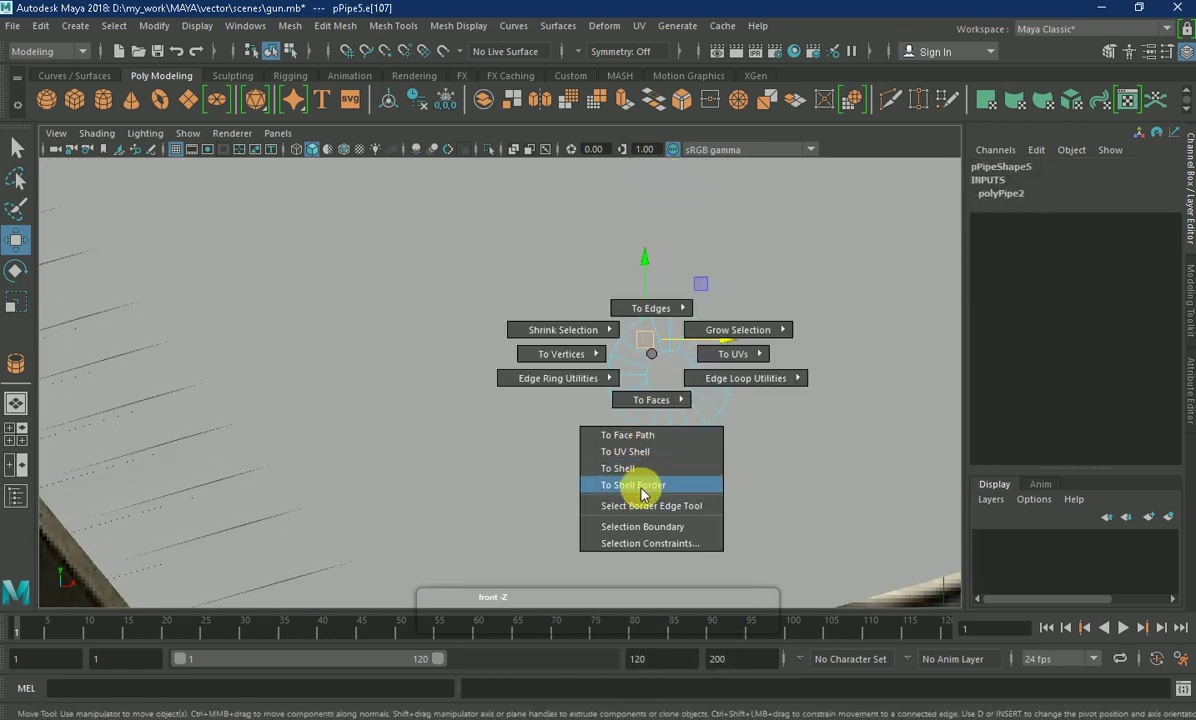
pyautogui.keyDown('shift'); pyautogui.moveTo(620, 358); pyautogui.dragTo(640, 470, button='right'); pyautogui.keyUp('shift')
pyautogui.click(653, 372)
pyautogui.moveTo(686, 370); pyautogui.dragTo(690, 205, button='right')
pyautogui.press('w')
# - Orbit around the pipe to inspect the new loop and reselect the pipe
pyautogui.keyDown('alt'); pyautogui.moveTo(672, 398); pyautogui.dragTo(768, 392); pyautogui.keyUp('alt')
pyautogui.moveTo(651, 363)
pyautogui.keyDown('alt'); pyautogui.mouseDown()
pyautogui.moveTo(747, 424)
pyautogui.moveTo(916, 483)
pyautogui.mouseUp(); pyautogui.keyUp('alt')
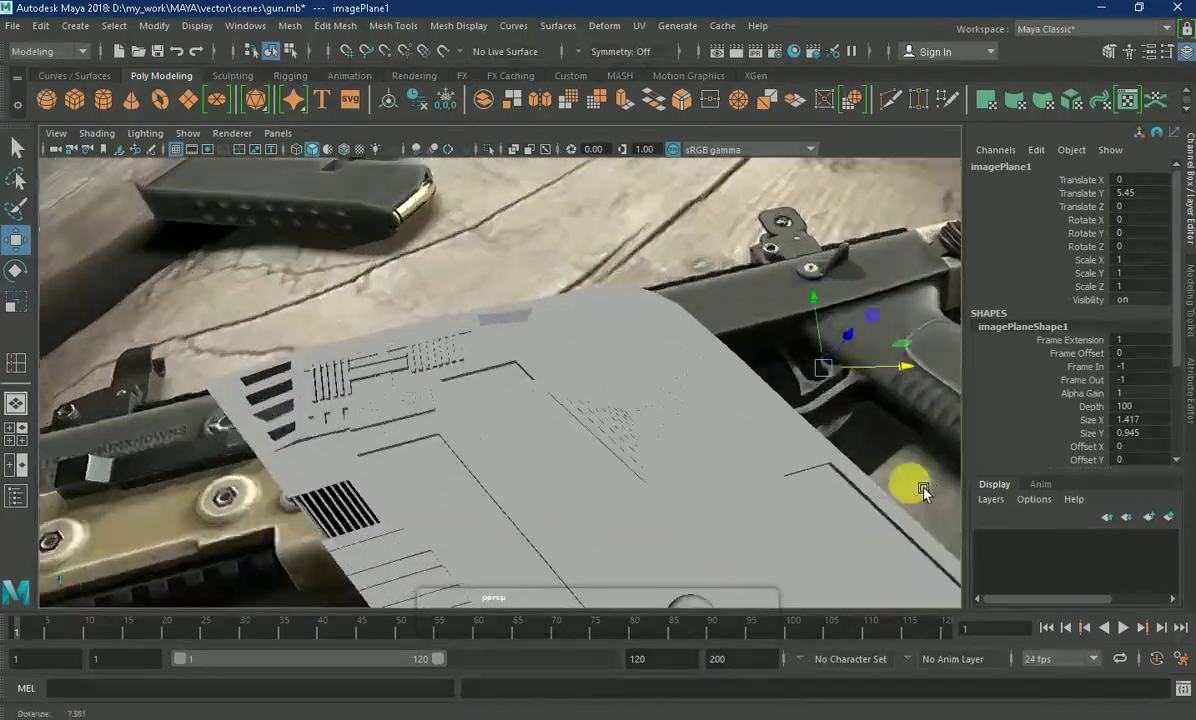
pyautogui.scroll(5, 593, 390)
pyautogui.moveTo(497, 254); pyautogui.dragTo(523, 192, button='right')
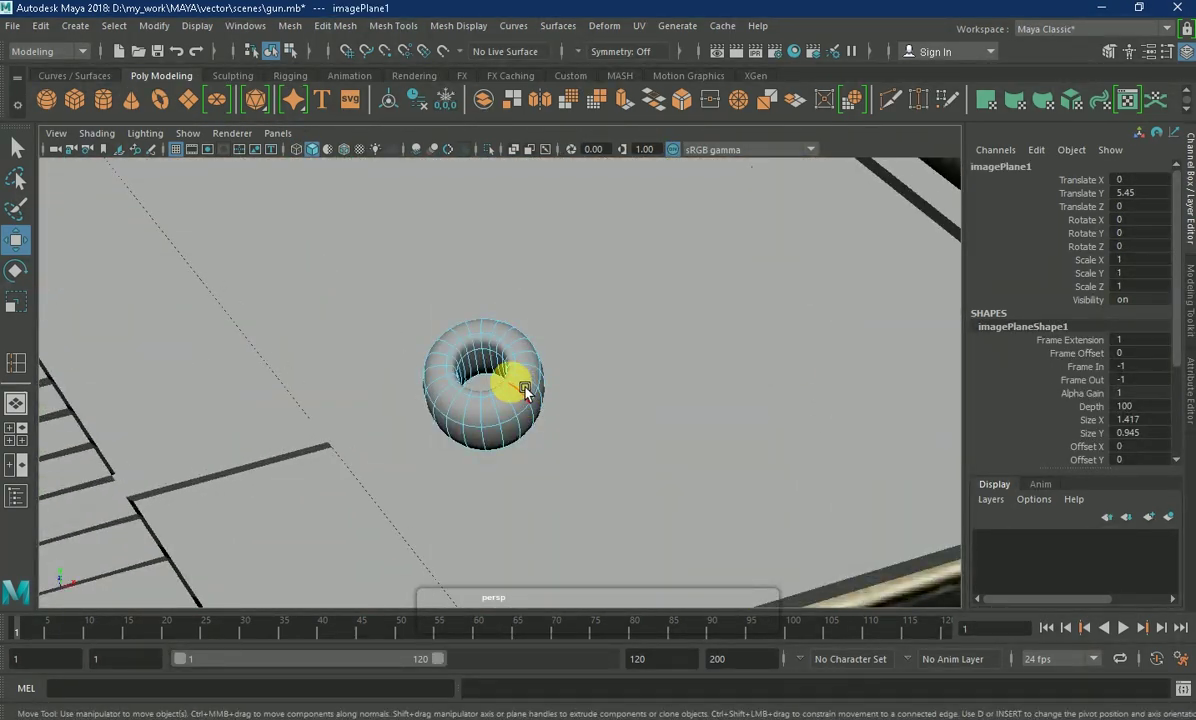
pyautogui.click(525, 392)
pyautogui.keyDown('alt'); pyautogui.moveTo(520, 382); pyautogui.dragTo(390, 326); pyautogui.keyUp('alt')
# - Add a second edge loop to the pipe and return to object mode
pyautogui.moveTo(373, 267); pyautogui.dragTo(373, 245, button='right')
pyautogui.keyDown('shift'); pyautogui.moveTo(373, 313); pyautogui.dragTo(376, 441, button='right'); pyautogui.keyUp('shift')
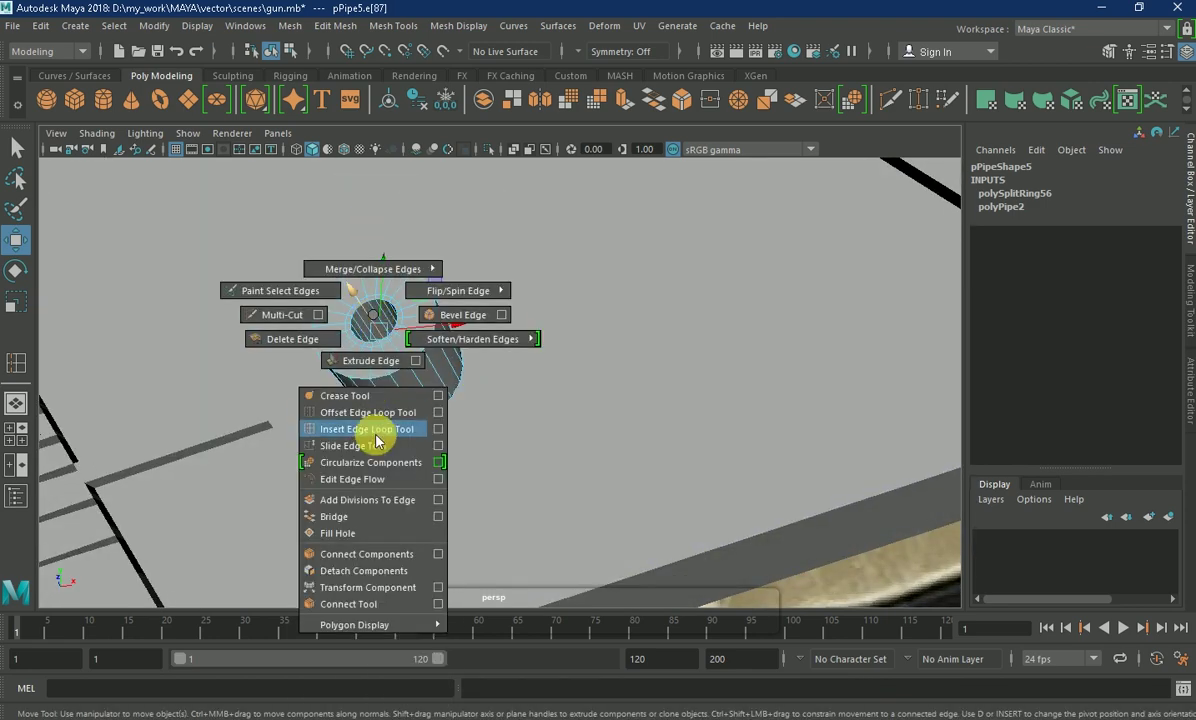
pyautogui.click(376, 441)
pyautogui.click(368, 322)
pyautogui.keyDown('alt'); pyautogui.moveTo(368, 322); pyautogui.dragTo(475, 427); pyautogui.keyUp('alt')
pyautogui.moveTo(459, 227); pyautogui.dragTo(534, 208, button='right')
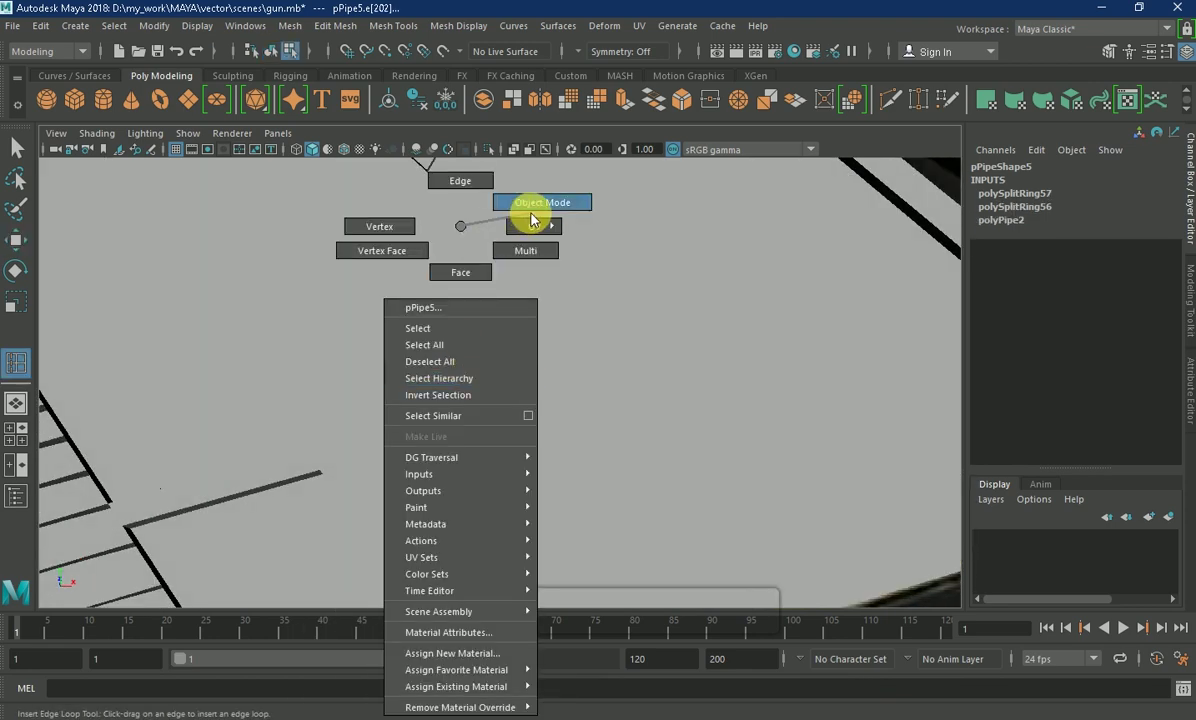
pyautogui.press('w')
pyautogui.click(505, 400)
pyautogui.click(716, 368)
# - Restore the wireframe overlay and push pPipe5 back to Translate Z 1.645
pyautogui.keyDown('alt'); pyautogui.moveTo(716, 368); pyautogui.dragTo(700, 405); pyautogui.keyUp('alt')
pyautogui.press('space')
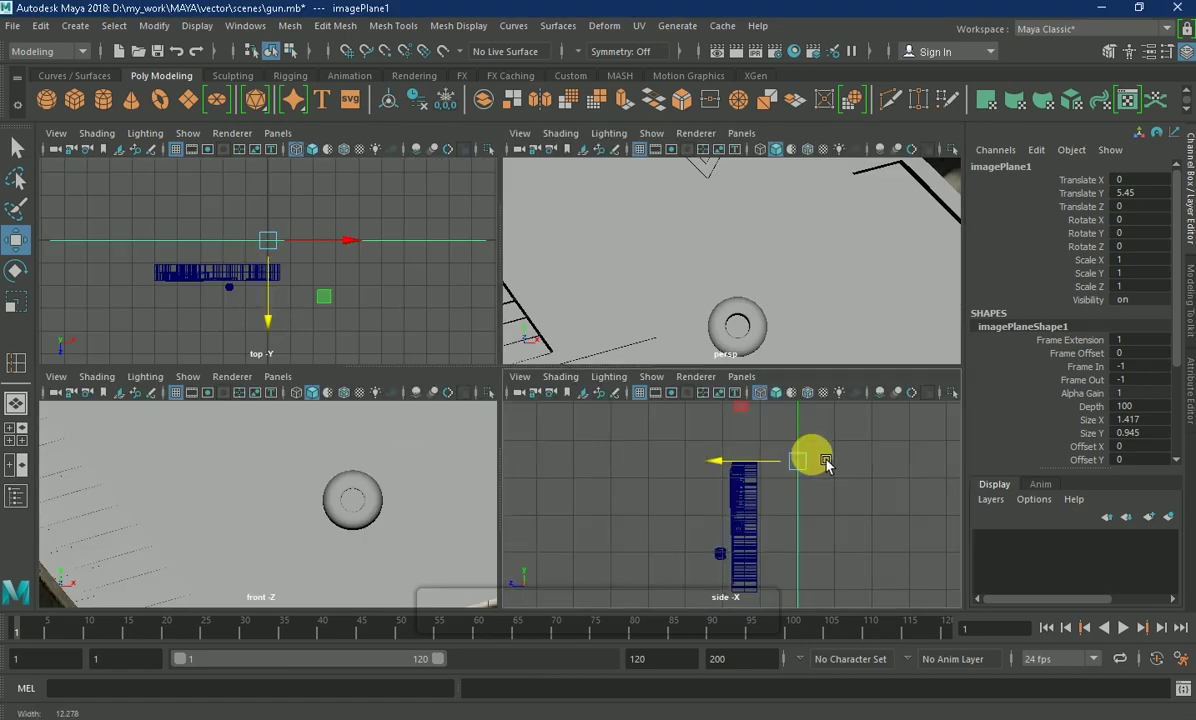
pyautogui.press('space')
pyautogui.press('4')
pyautogui.moveTo(550, 387)
pyautogui.keyDown('alt'); pyautogui.mouseDown()
pyautogui.moveTo(560, 398)
pyautogui.moveTo(147, 496)
pyautogui.mouseUp(); pyautogui.keyUp('alt')
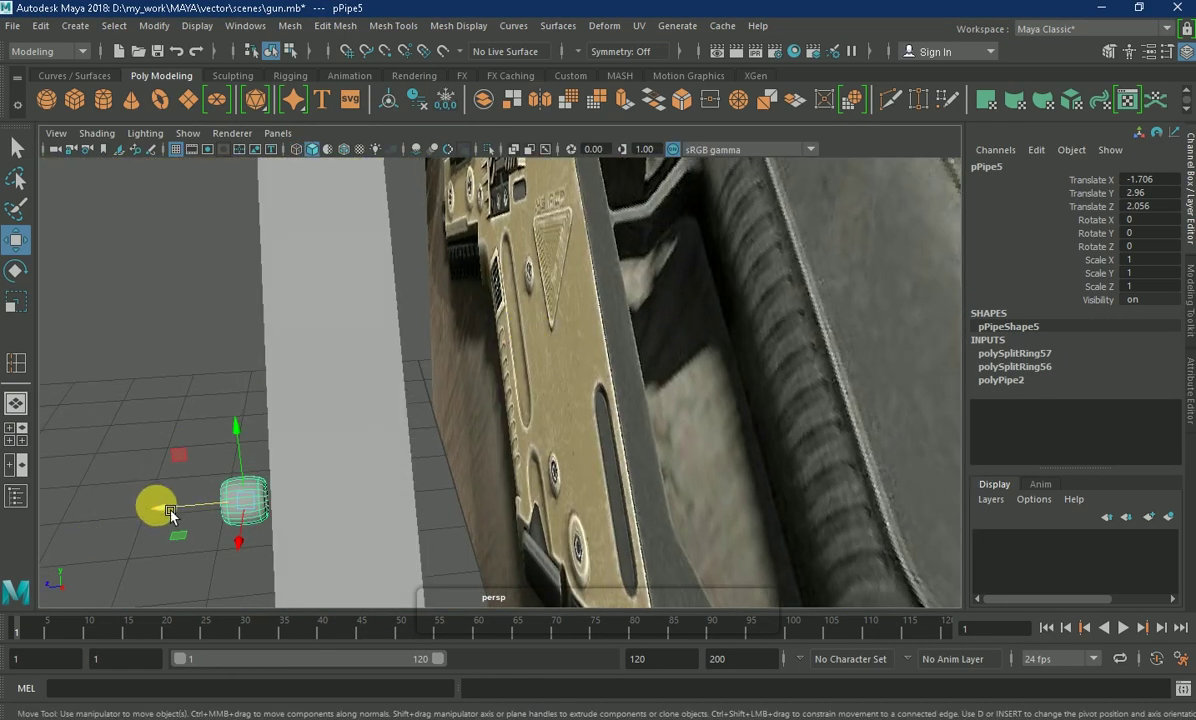
pyautogui.moveTo(214, 525); pyautogui.dragTo(412, 518)
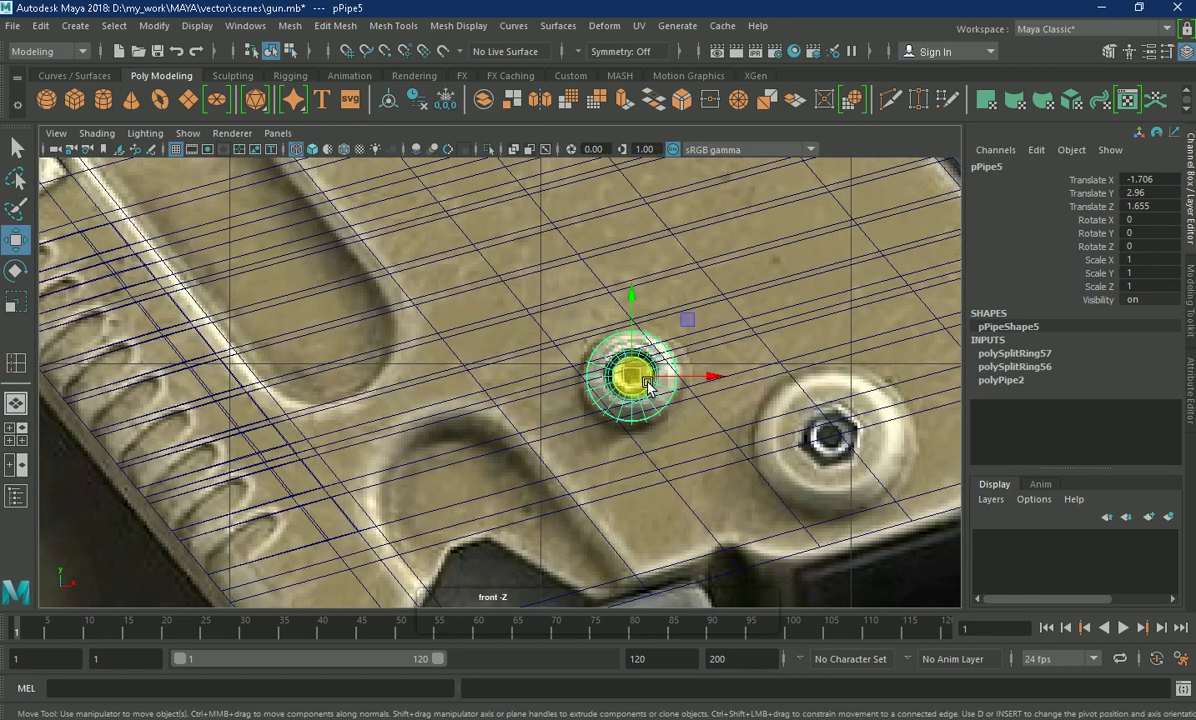
# - Scale pPipe5 to 1.13, set polyPipe2 Thickness to 0.08, and centre it in the front view
pyautogui.press('r')
pyautogui.moveTo(647, 388); pyautogui.dragTo(654, 389)
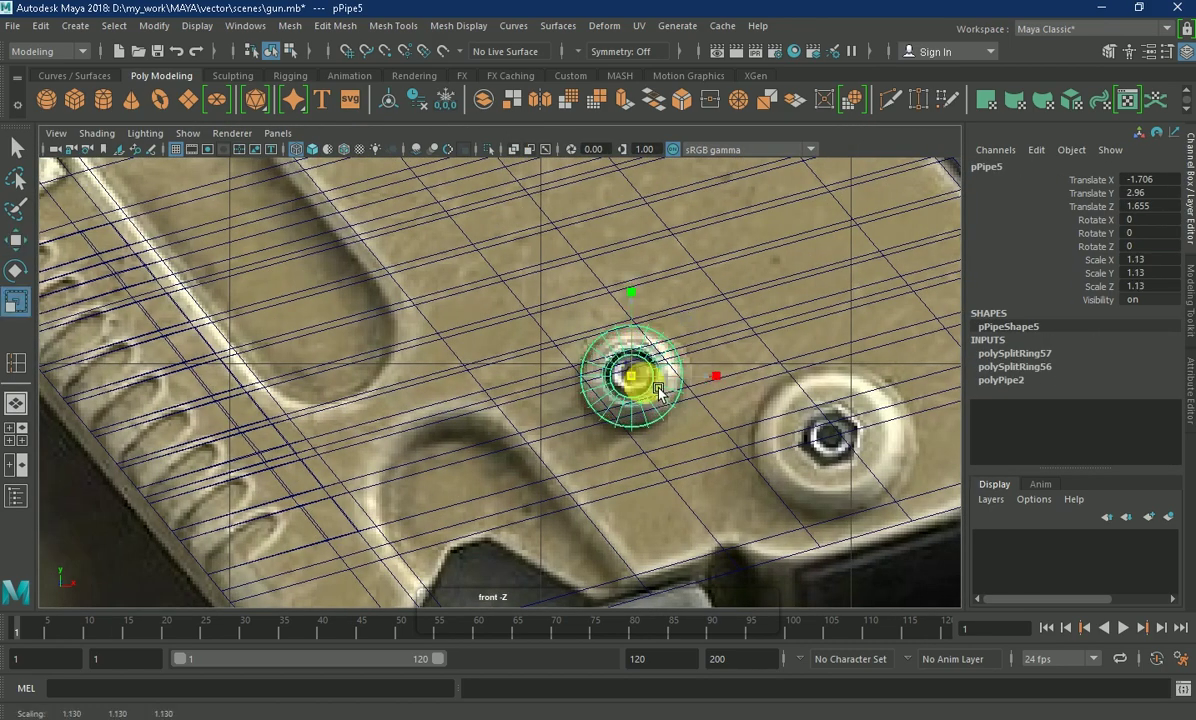
pyautogui.click(1006, 381)
pyautogui.click(1140, 420)
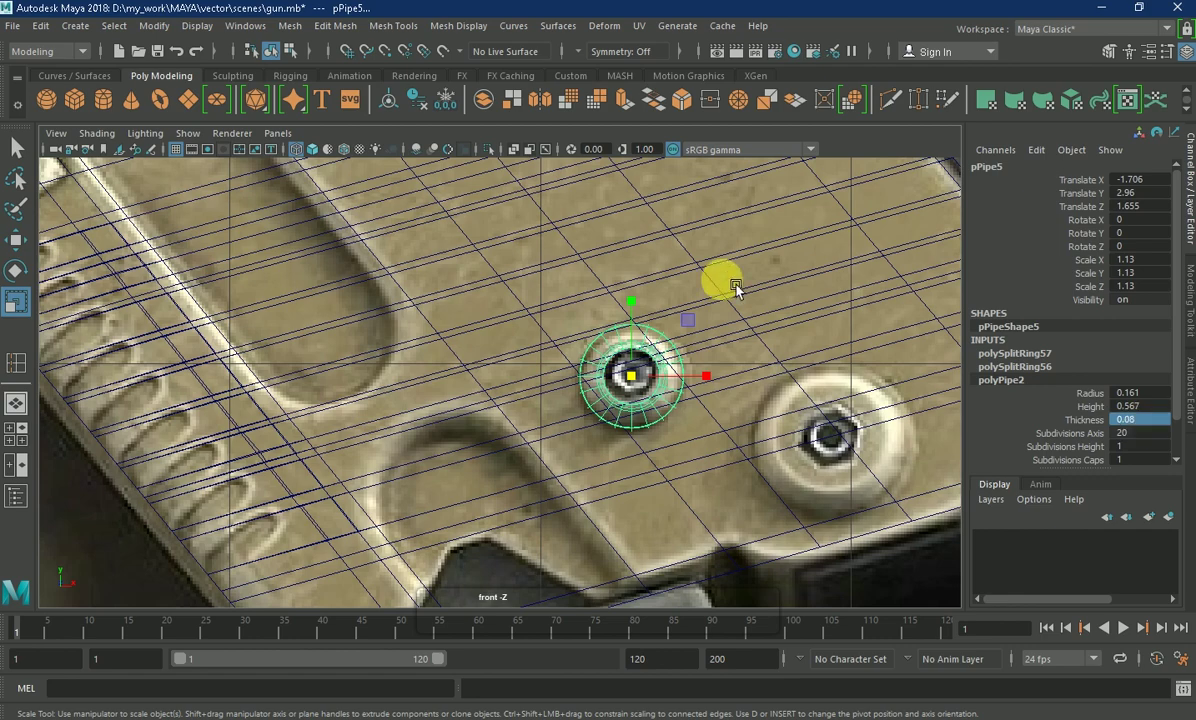
pyautogui.press('w')
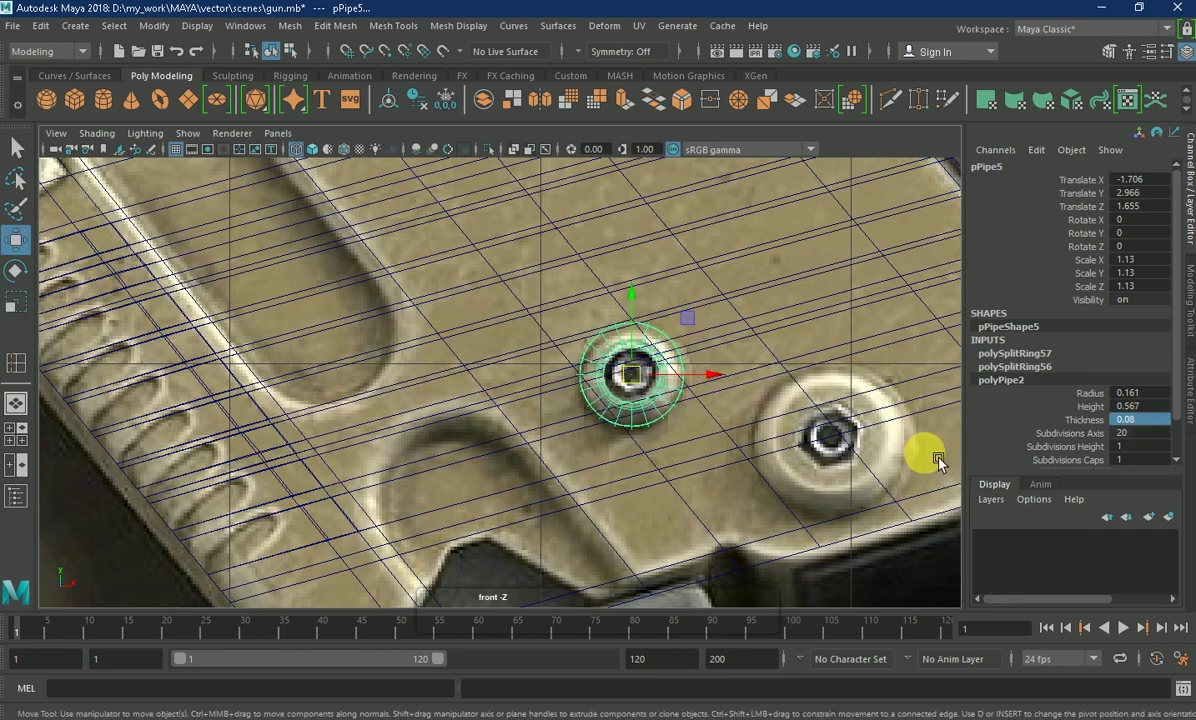
pyautogui.press('space')
pyautogui.press('space')
pyautogui.press('f')
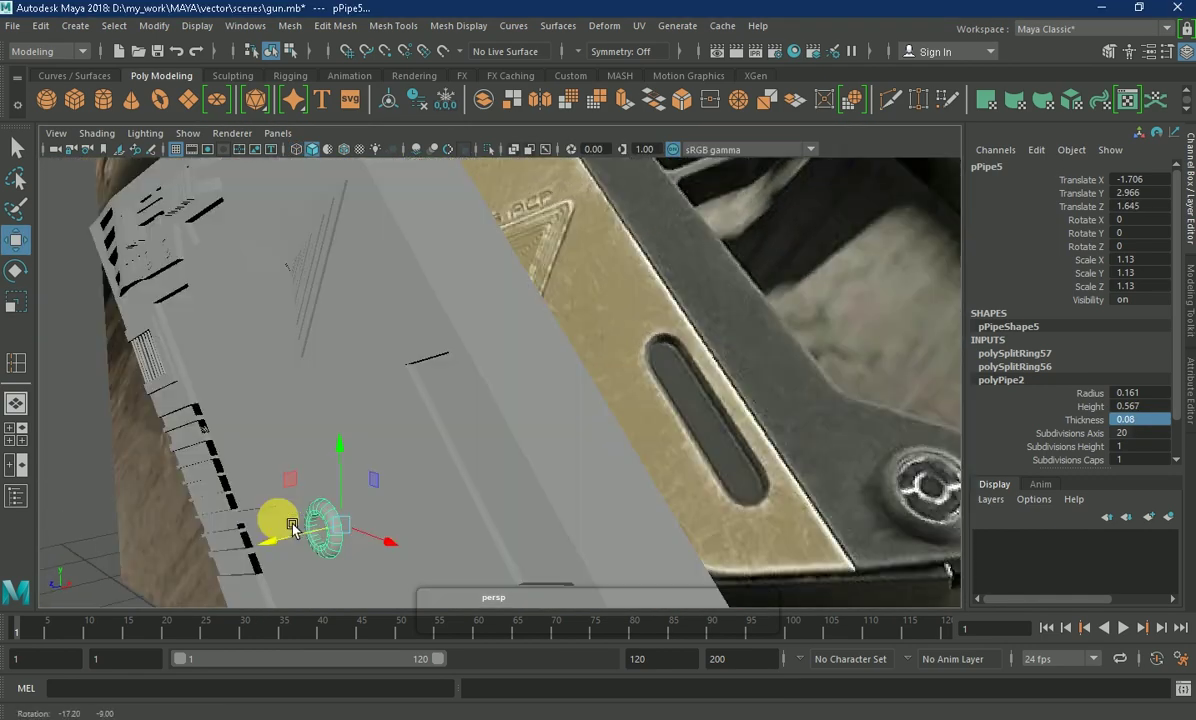
pyautogui.press('space')
pyautogui.press('space')
pyautogui.keyDown('alt'); pyautogui.moveTo(622, 463); pyautogui.dragTo(232, 250, button='middle'); pyautogui.keyUp('alt')
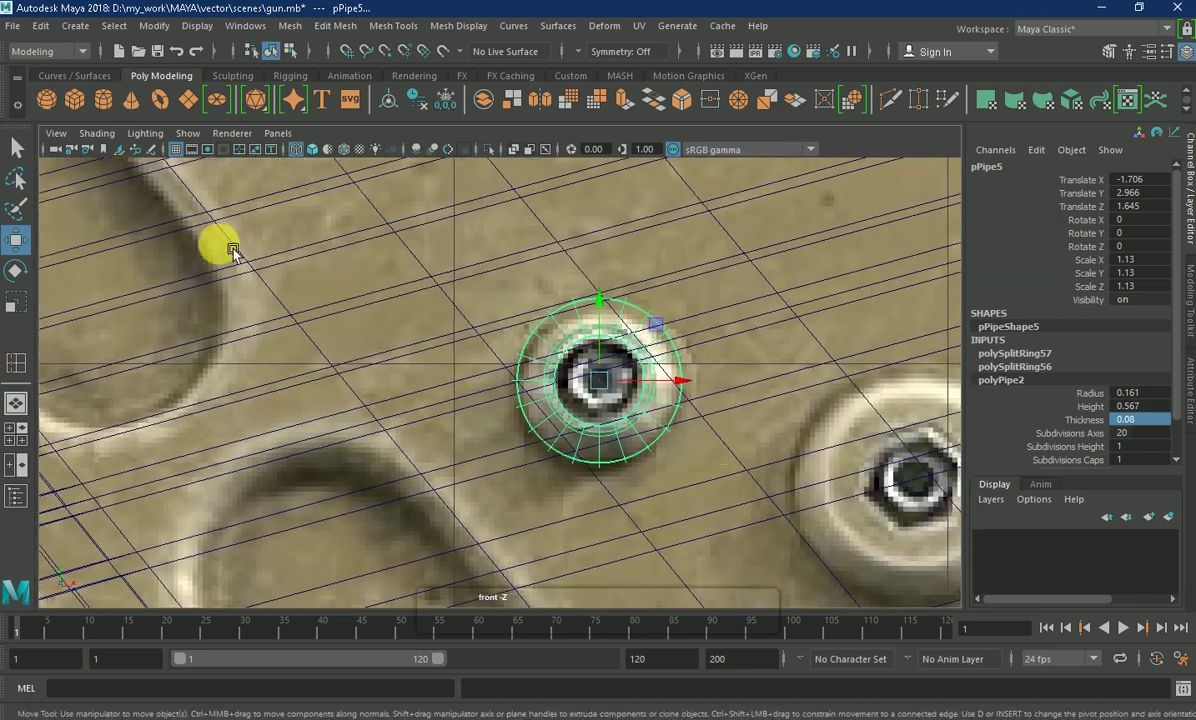
# - Duplicate the bolt pipe and shrink the copy to fit inside the bolt
pyautogui.hotkey('ctrl', 'd')
pyautogui.press('r')
pyautogui.moveTo(582, 381); pyautogui.dragTo(533, 388)
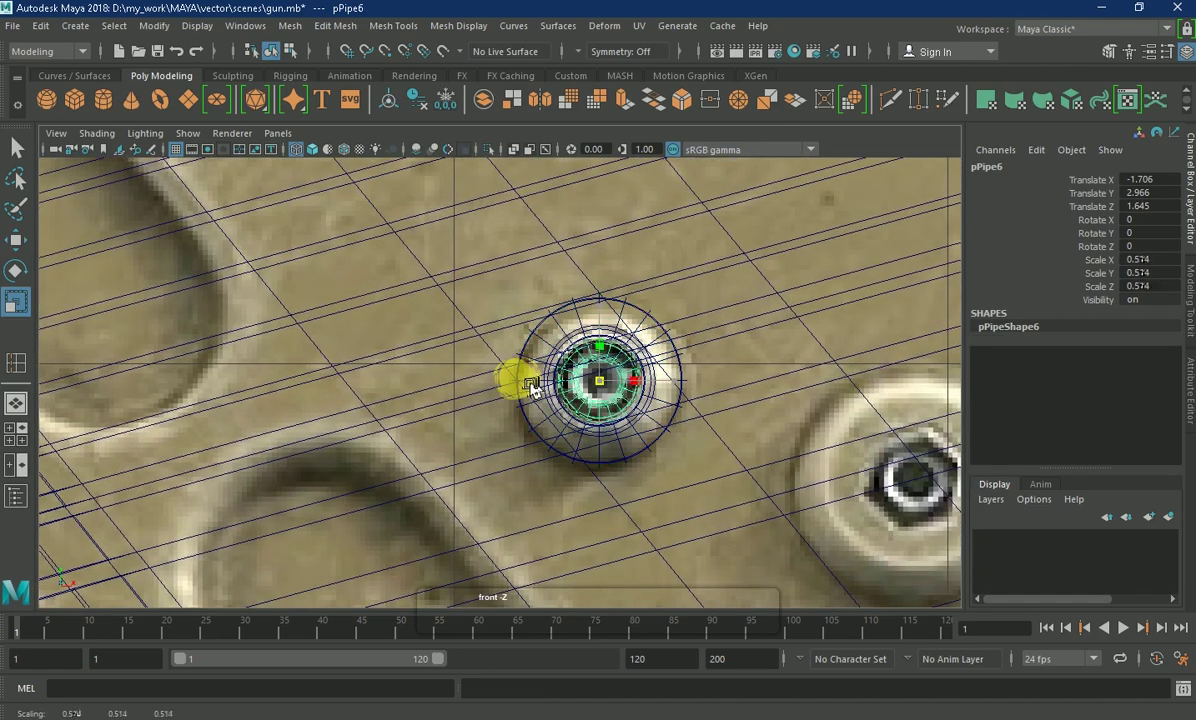
pyautogui.scroll(-3, 698, 400)
# - Duplicate both rings onto the neighbouring bolt and enlarge the outer ring to match it
pyautogui.hotkey('ctrl', 'd')
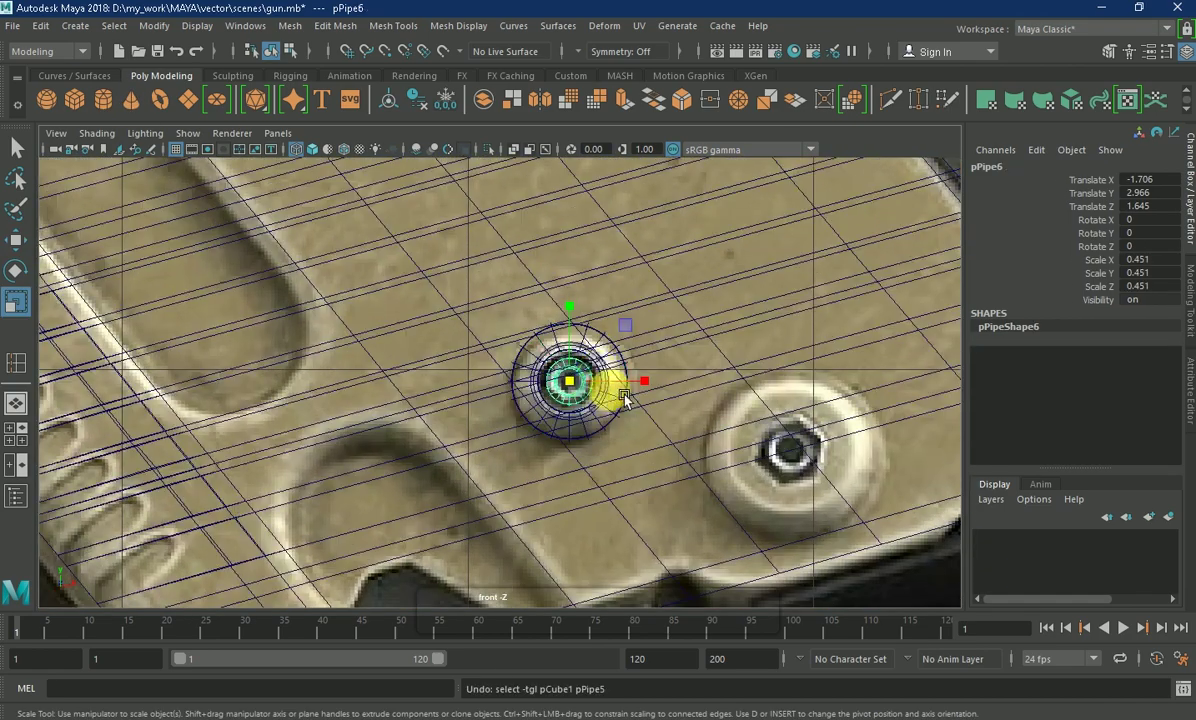
pyautogui.press('w')
pyautogui.moveTo(573, 405)
pyautogui.mouseDown()
pyautogui.moveTo(845, 480)
pyautogui.moveTo(808, 465)
pyautogui.moveTo(818, 472)
pyautogui.mouseUp()
pyautogui.press('r')
pyautogui.click(814, 421)
pyautogui.click(790, 452)
pyautogui.press('w')
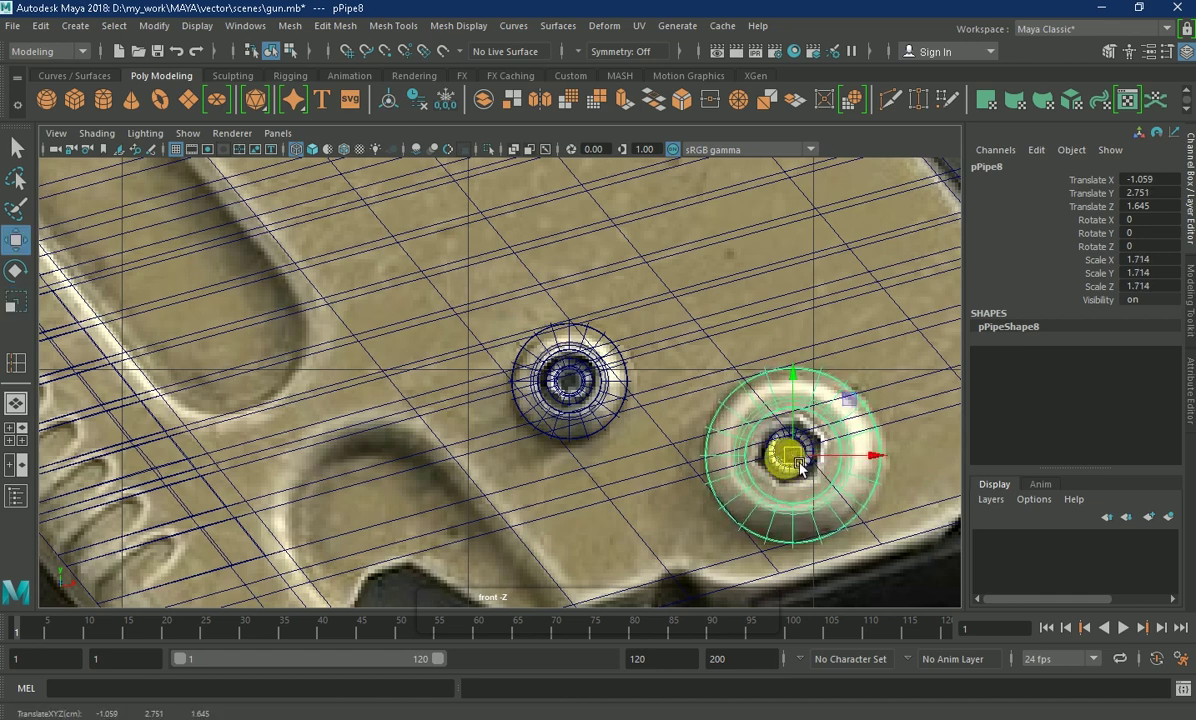
pyautogui.click(802, 462)
pyautogui.press('r')
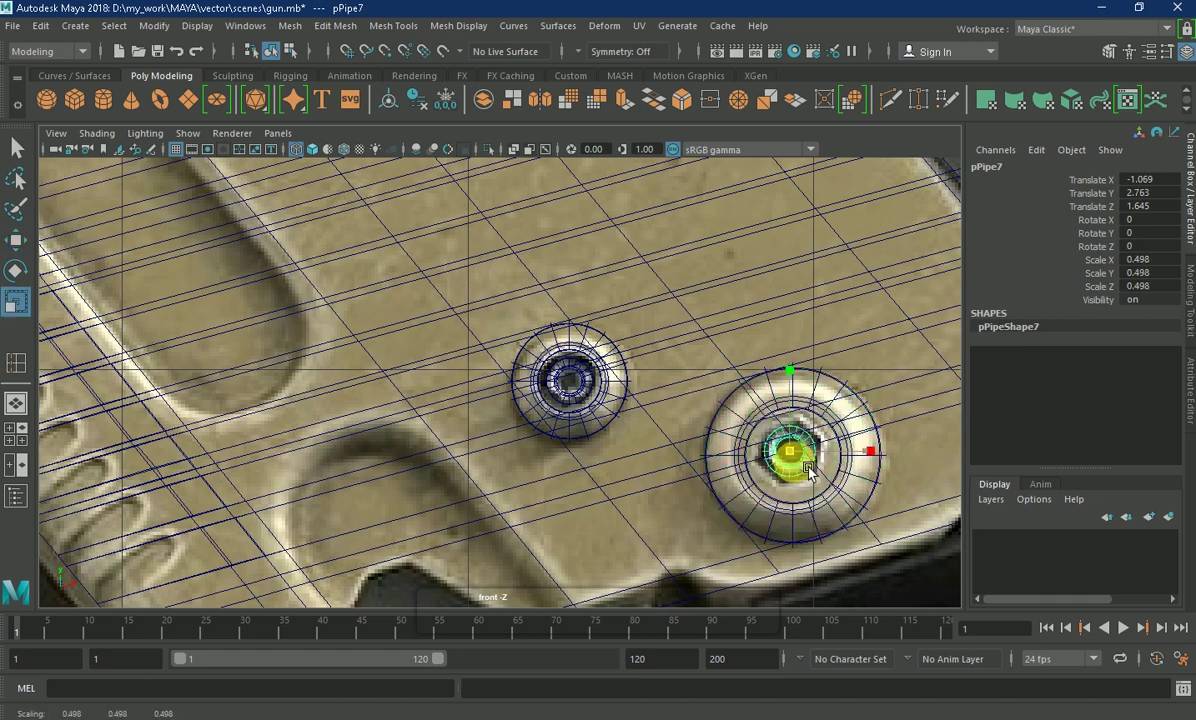
pyautogui.scroll(-5, 824, 393)
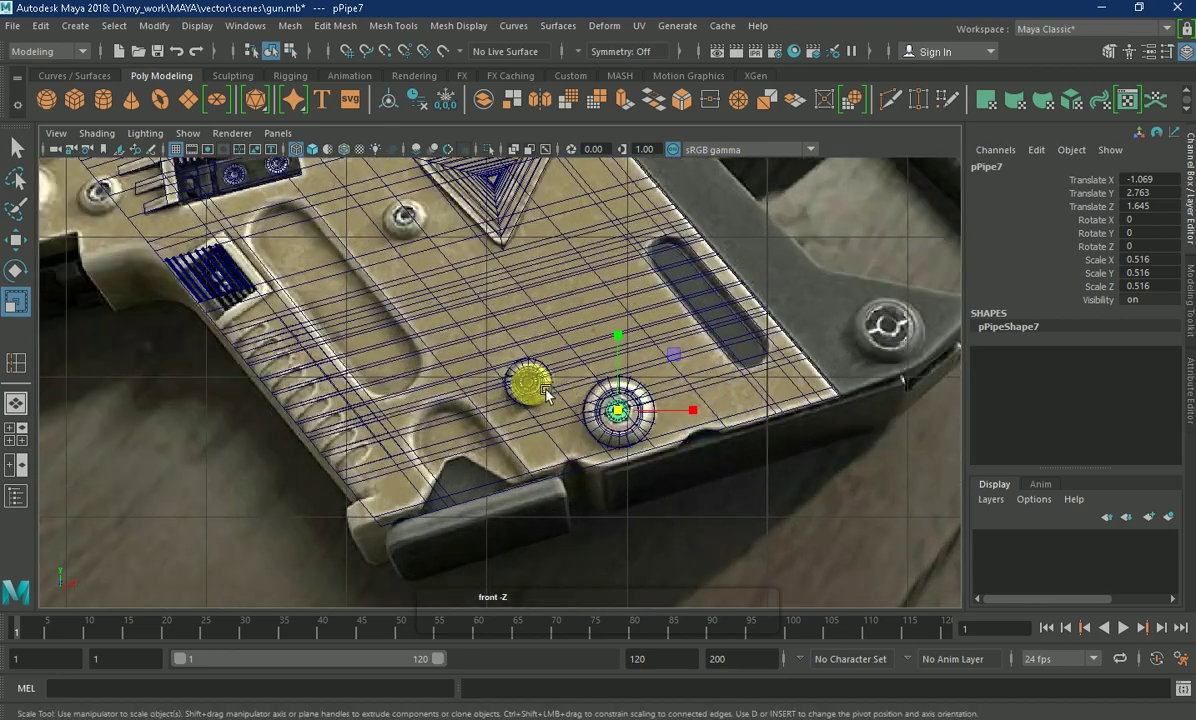
# - Duplicate the original outer bolt ring, place it left of the triangle emblem, and shrink it slightly
pyautogui.click(528, 378)
pyautogui.scroll(4, 690, 447)
pyautogui.press('w')
pyautogui.hotkey('ctrl', 'r')
pyautogui.press('Escape')
pyautogui.hotkey('ctrl', 'd')
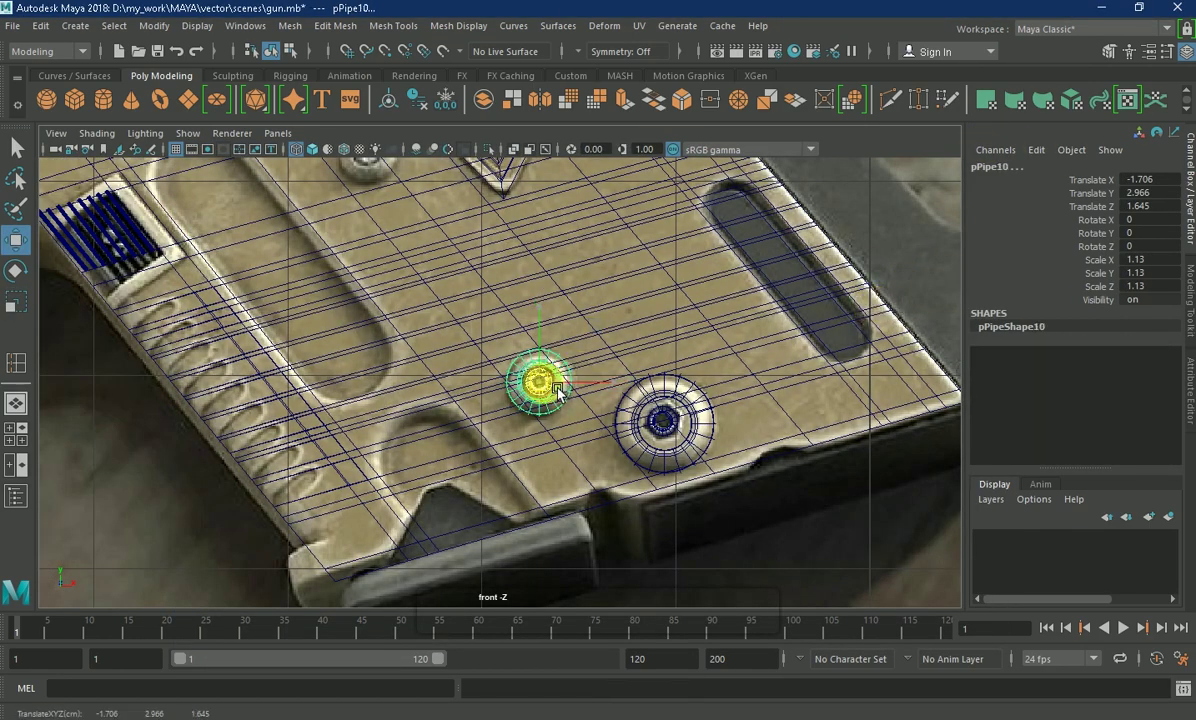
pyautogui.keyDown('alt'); pyautogui.moveTo(534, 382); pyautogui.dragTo(549, 455, button='middle'); pyautogui.keyUp('alt')
pyautogui.moveTo(440, 307); pyautogui.dragTo(522, 378)
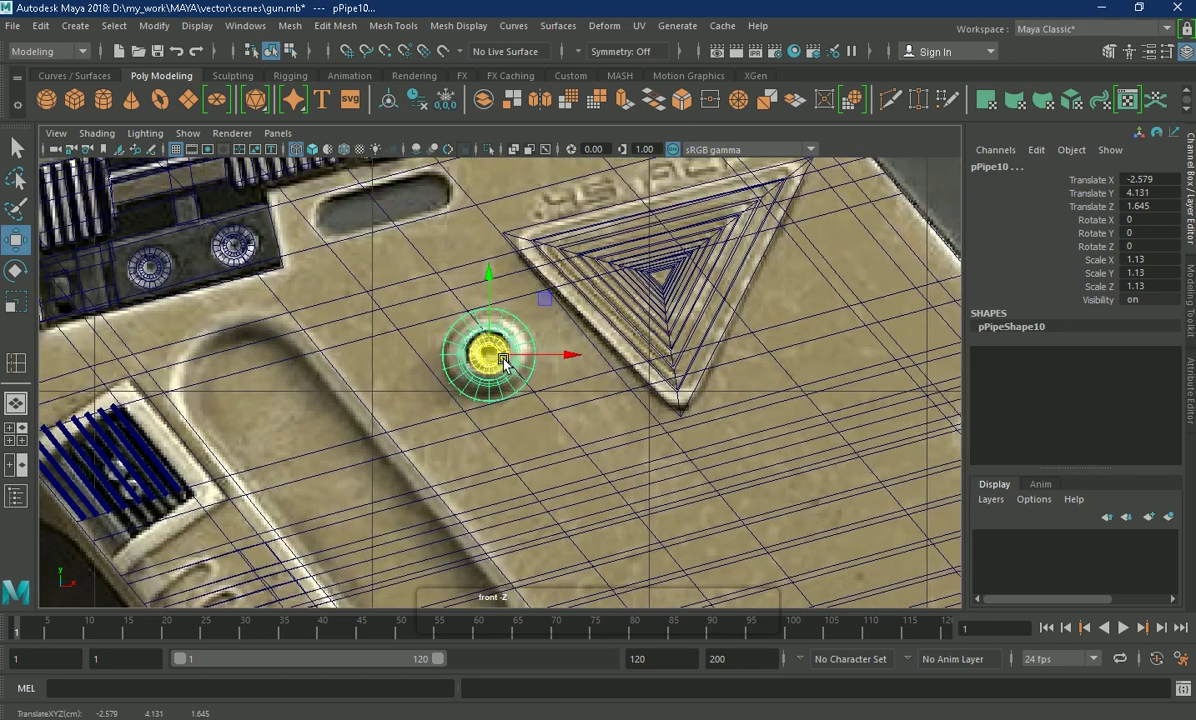
pyautogui.press('r')
pyautogui.moveTo(491, 357); pyautogui.dragTo(486, 359)
# - Zoom in and select the inner and outer bolt pipes to check their fit
pyautogui.scroll(3, 828, 435)
pyautogui.scroll(2, 828, 435)
pyautogui.click(507, 380)
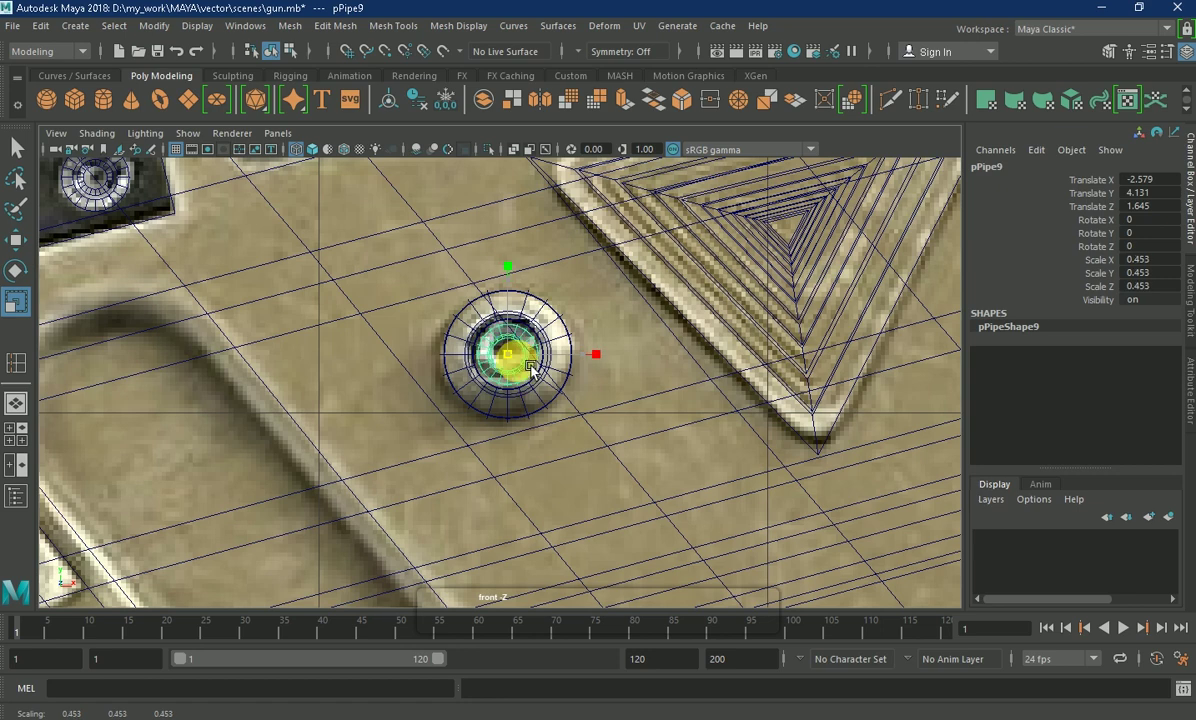
pyautogui.click(520, 408)
pyautogui.press('w')
pyautogui.click(520, 366)
pyautogui.scroll(-3, 690, 385)
pyautogui.scroll(-2, 740, 388)
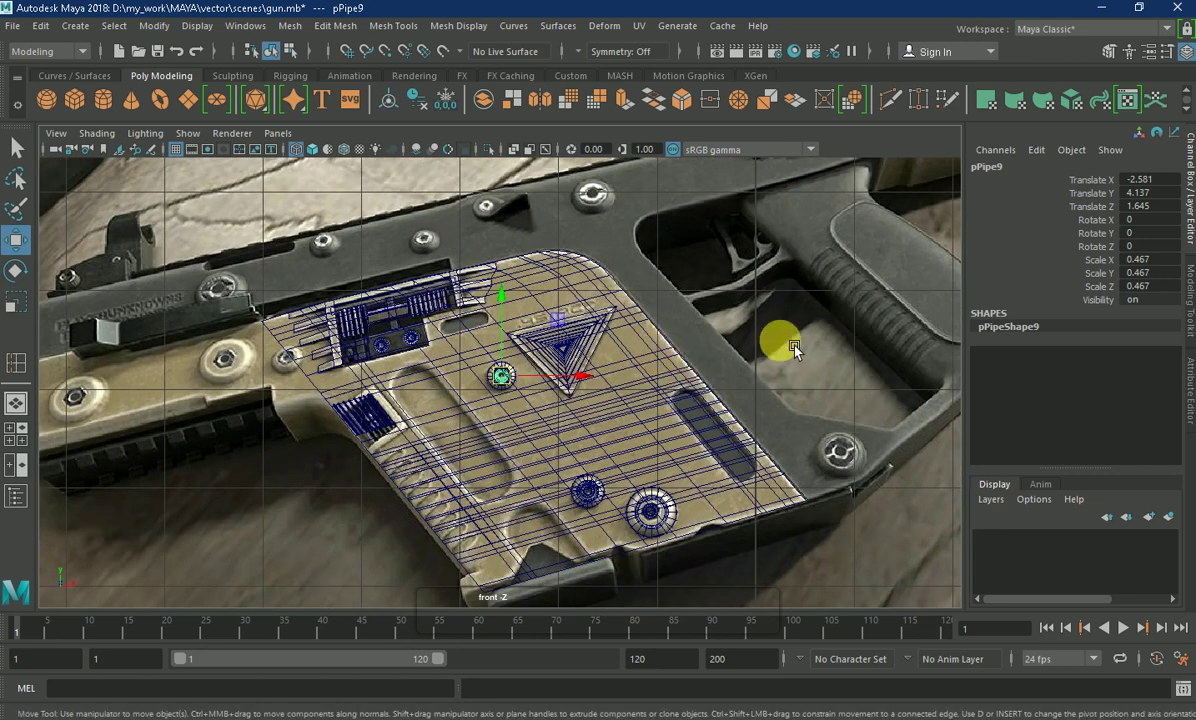
# - In the perspective view, push the first bolt pipe slightly into the panel using wireframe
pyautogui.click(667, 373)
pyautogui.press('space')
pyautogui.press('space')
pyautogui.keyDown('alt'); pyautogui.moveTo(513, 224); pyautogui.dragTo(488, 312); pyautogui.keyUp('alt')
pyautogui.click(372, 473)
pyautogui.moveTo(372, 473)
pyautogui.keyDown('alt'); pyautogui.mouseDown()
pyautogui.moveTo(454, 488)
pyautogui.moveTo(407, 515)
pyautogui.moveTo(347, 499)
pyautogui.moveTo(475, 496)
pyautogui.mouseUp(); pyautogui.keyUp('alt')
pyautogui.press('4')
pyautogui.scroll(3, 475, 496)
pyautogui.moveTo(495, 545); pyautogui.dragTo(454, 547)
pyautogui.press('5')
# - Check the other bolts' depth against the panel and frame the bolt beside the triangle
pyautogui.click(349, 538)
pyautogui.moveTo(349, 538)
pyautogui.keyDown('alt'); pyautogui.mouseDown()
pyautogui.moveTo(438, 543)
pyautogui.moveTo(422, 534)
pyautogui.moveTo(414, 499)
pyautogui.moveTo(427, 374)
pyautogui.moveTo(415, 410)
pyautogui.moveTo(414, 379)
pyautogui.moveTo(555, 419)
pyautogui.mouseUp(); pyautogui.keyUp('alt')
pyautogui.keyDown('alt'); pyautogui.moveTo(555, 419); pyautogui.dragTo(507, 430, button='right'); pyautogui.keyUp('alt')
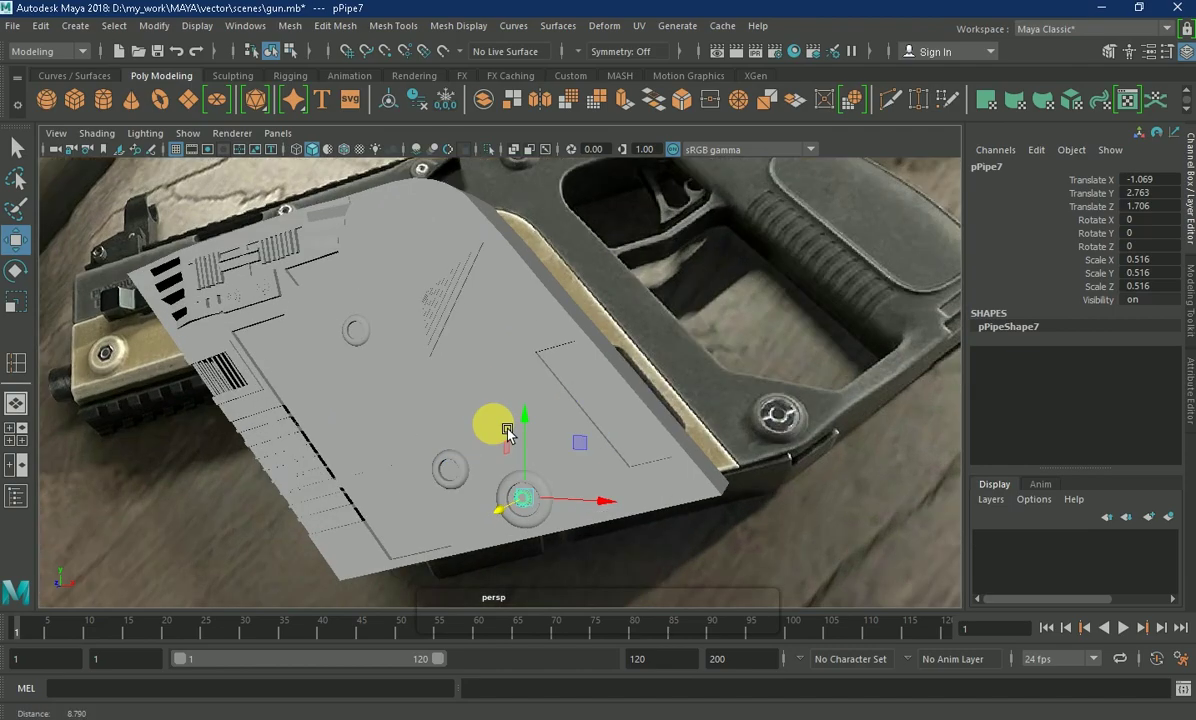
pyautogui.keyDown('alt'); pyautogui.moveTo(507, 430); pyautogui.dragTo(440, 374); pyautogui.keyUp('alt')
pyautogui.press('4')
pyautogui.keyDown('alt'); pyautogui.moveTo(408, 315); pyautogui.dragTo(347, 320); pyautogui.keyUp('alt')
pyautogui.click(238, 375)
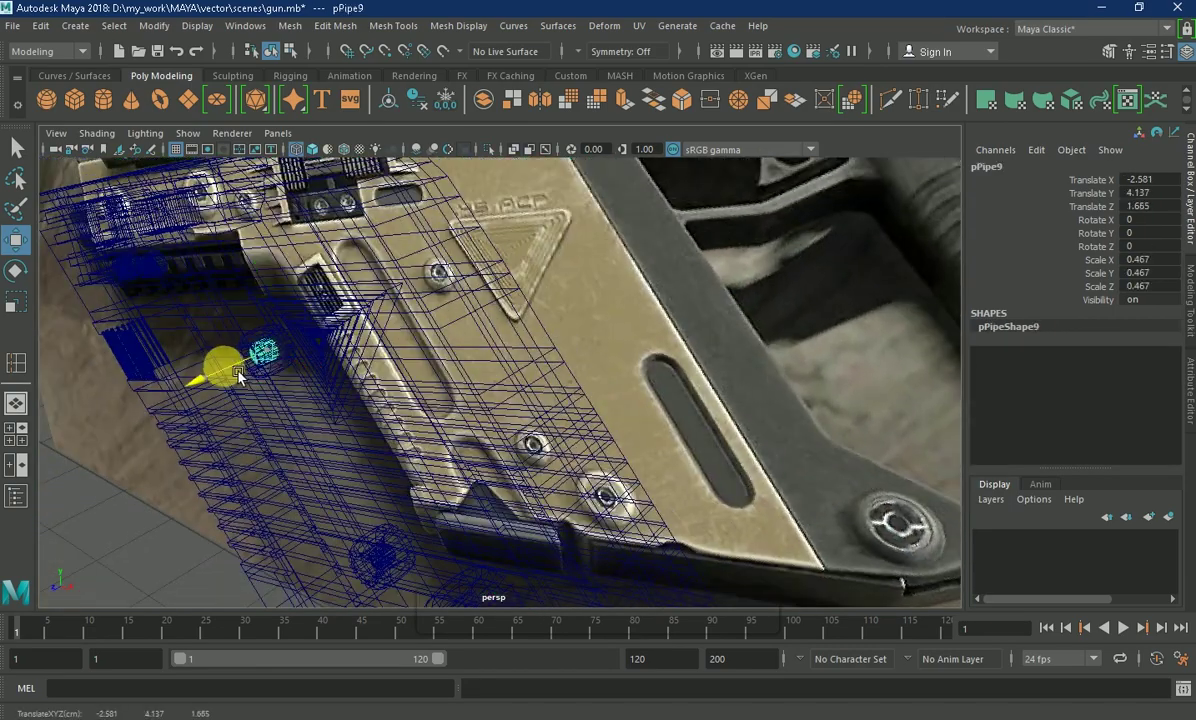
pyautogui.press('5')
pyautogui.press('f')
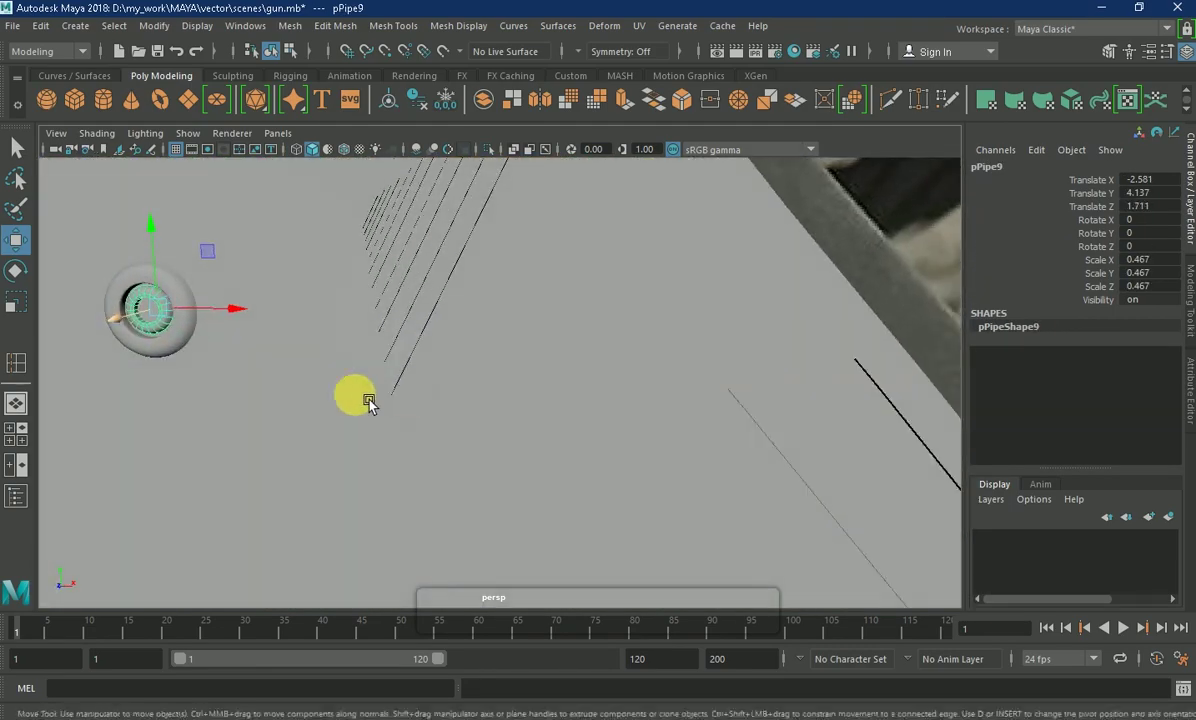
# - Select a lower bolt ring to check its depth, then start the Polygon Cylinder tool
pyautogui.moveTo(130, 328)
pyautogui.keyDown('alt'); pyautogui.mouseDown()
pyautogui.moveTo(276, 379)
pyautogui.moveTo(366, 499)
pyautogui.moveTo(427, 488)
pyautogui.moveTo(318, 522)
pyautogui.moveTo(432, 472)
pyautogui.mouseUp(); pyautogui.keyUp('alt')
pyautogui.press('4')
pyautogui.click(415, 512)
pyautogui.press('5')
pyautogui.scroll(3, 380, 530)
pyautogui.scroll(-3, 432, 472)
pyautogui.click(103, 99)
pyautogui.scroll(-5, 107, 299)
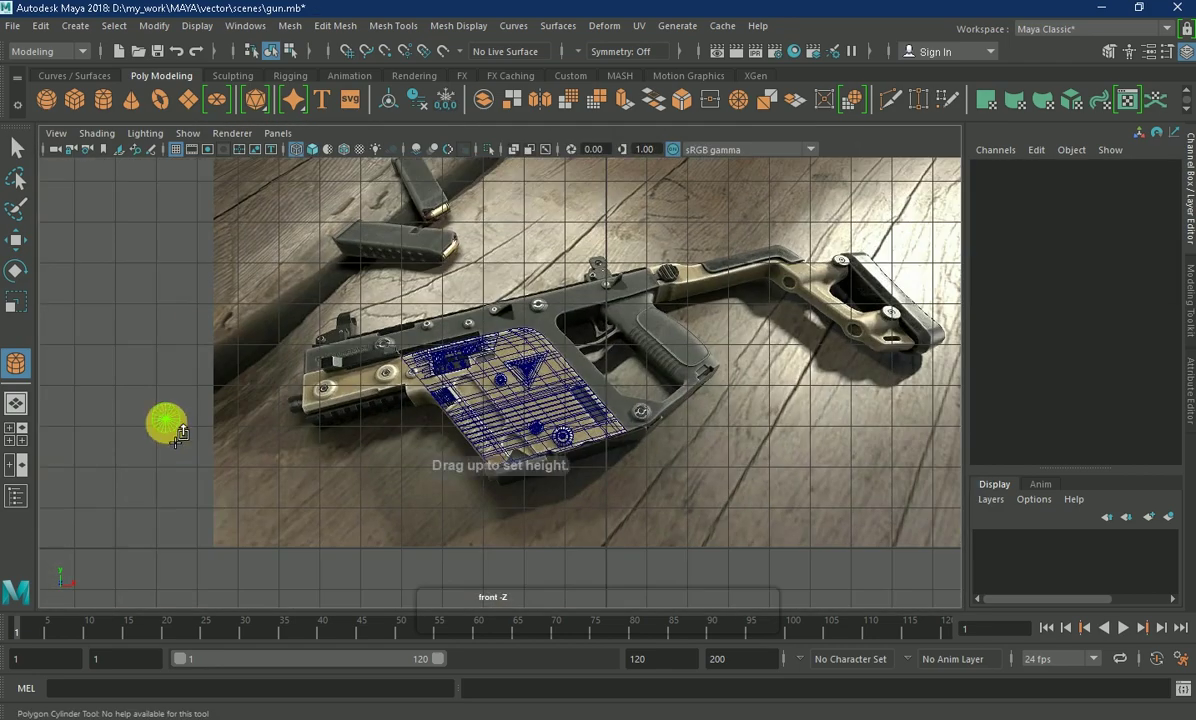
# - Draw a test cylinder in the front view and delete it
pyautogui.click(165, 420)
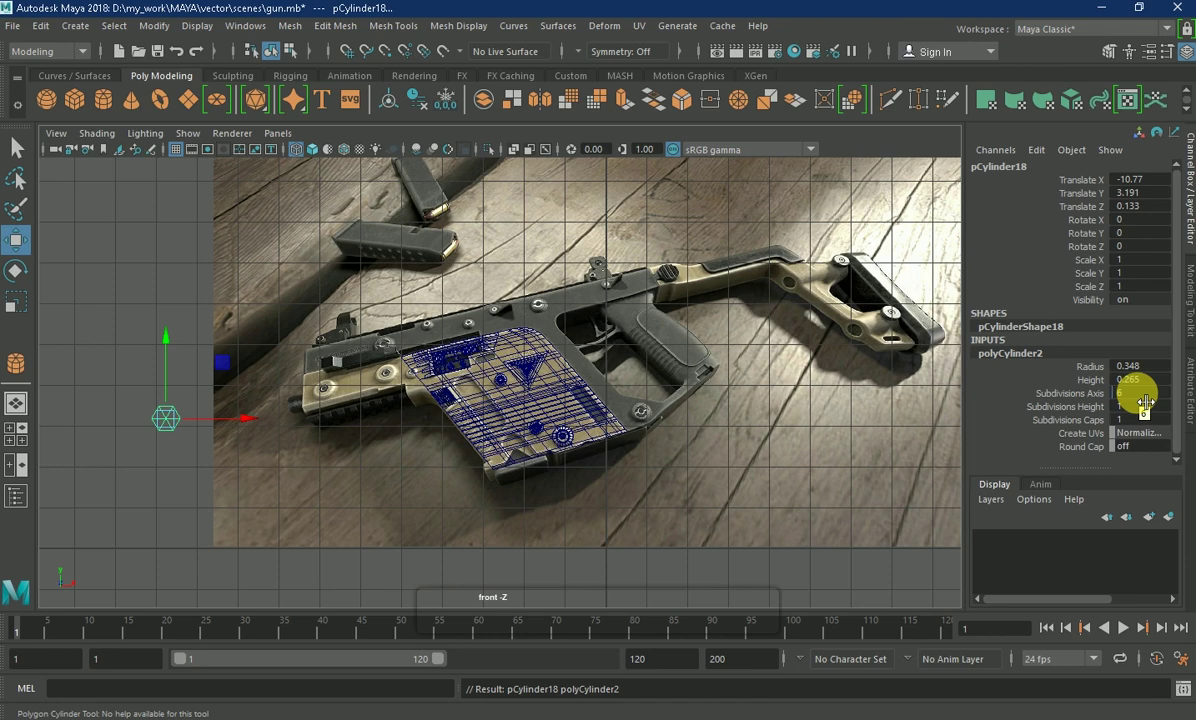
pyautogui.click(178, 420)
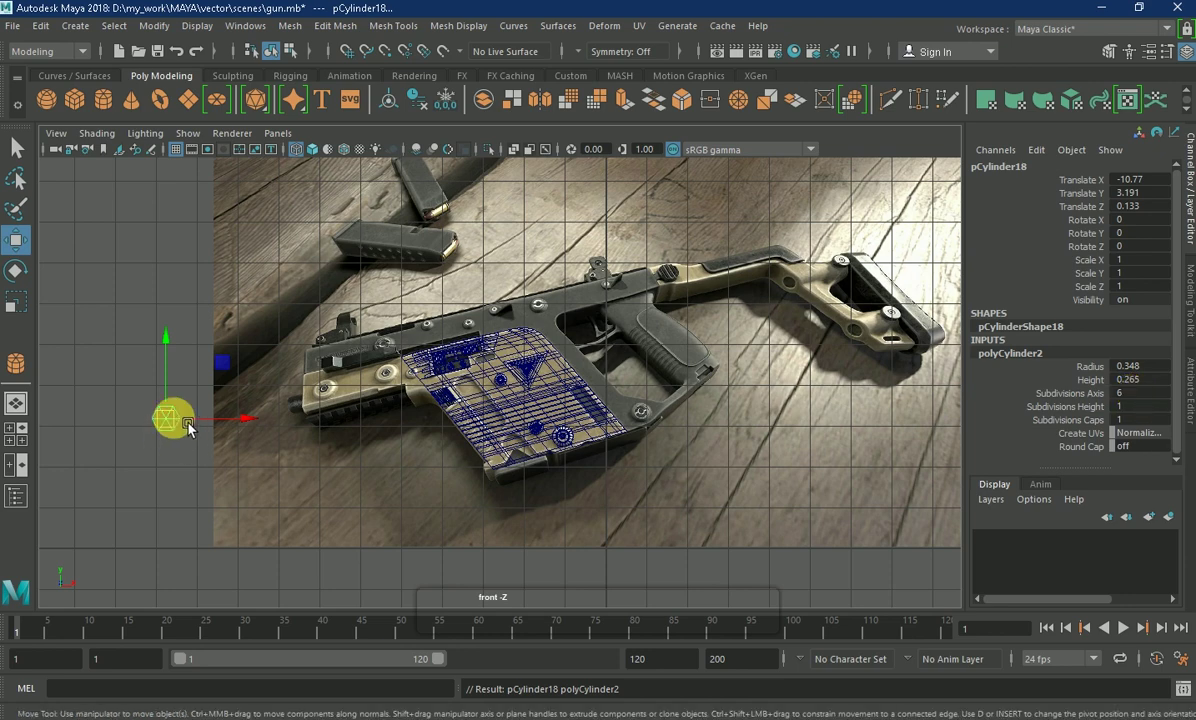
pyautogui.press('Delete')
pyautogui.click(75, 26)
# - Create a new polygon pipe with Thickness 0.1 and 6 axis subdivisions
pyautogui.click(326, 250)
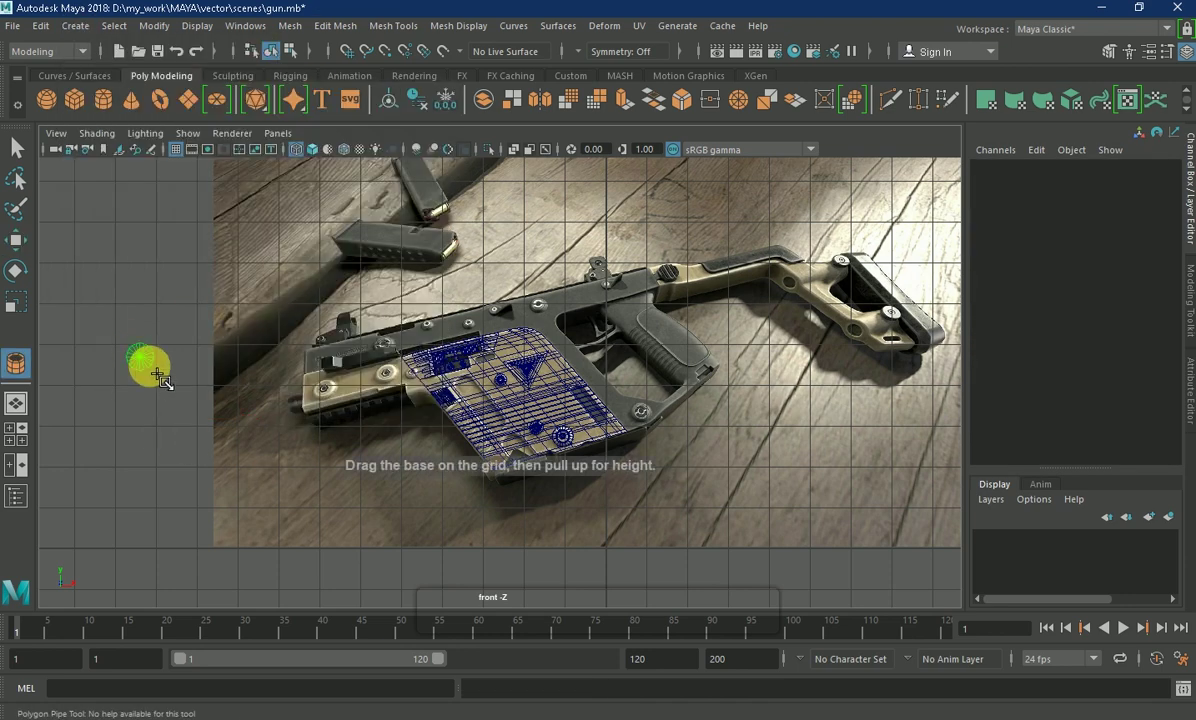
pyautogui.click(152, 364)
pyautogui.click(1133, 410)
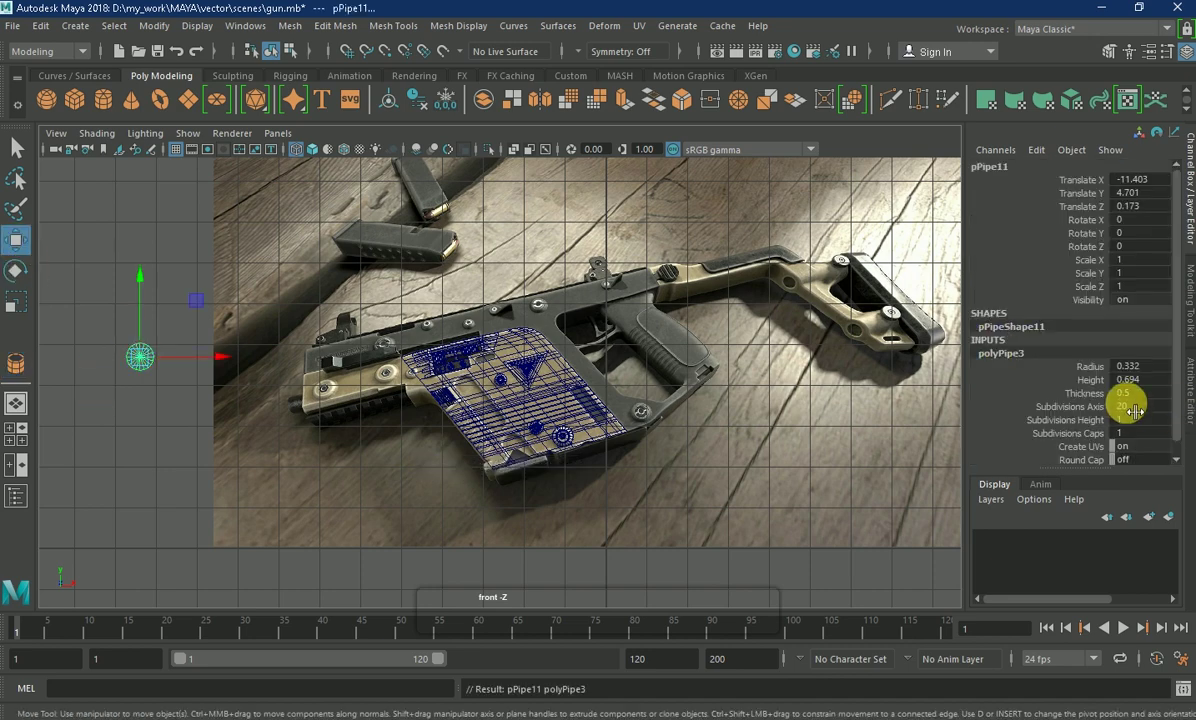
pyautogui.moveTo(1120, 406); pyautogui.dragTo(1153, 391)
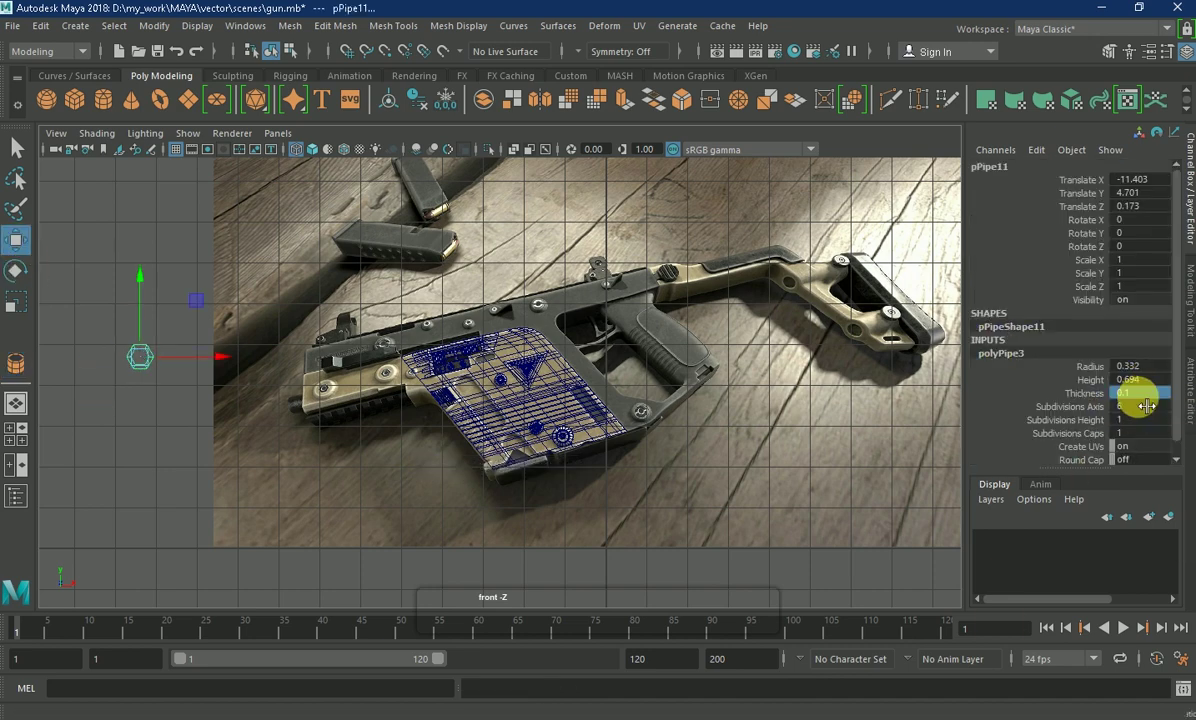
# - Move the pipe onto the side panel beside the triangle emblem using the top and side views
pyautogui.click(165, 347)
pyautogui.press('space')
pyautogui.moveTo(75, 245); pyautogui.dragTo(225, 333)
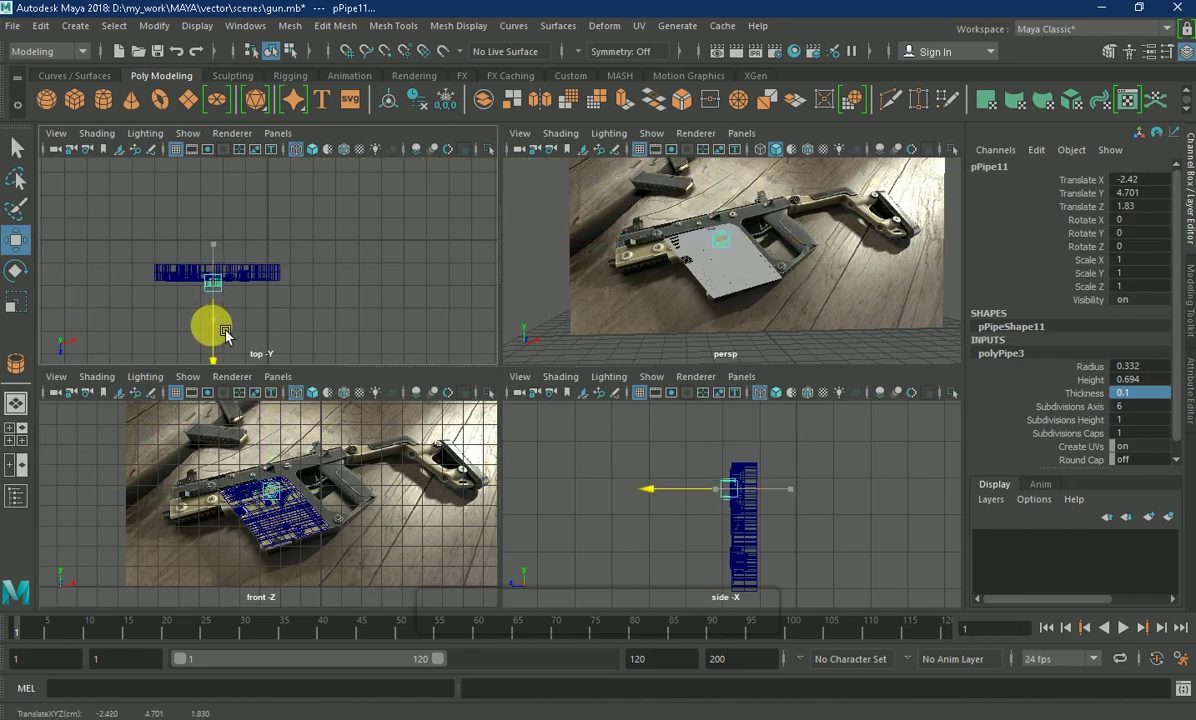
pyautogui.moveTo(739, 427); pyautogui.dragTo(739, 445)
pyautogui.moveTo(280, 283); pyautogui.dragTo(287, 285)
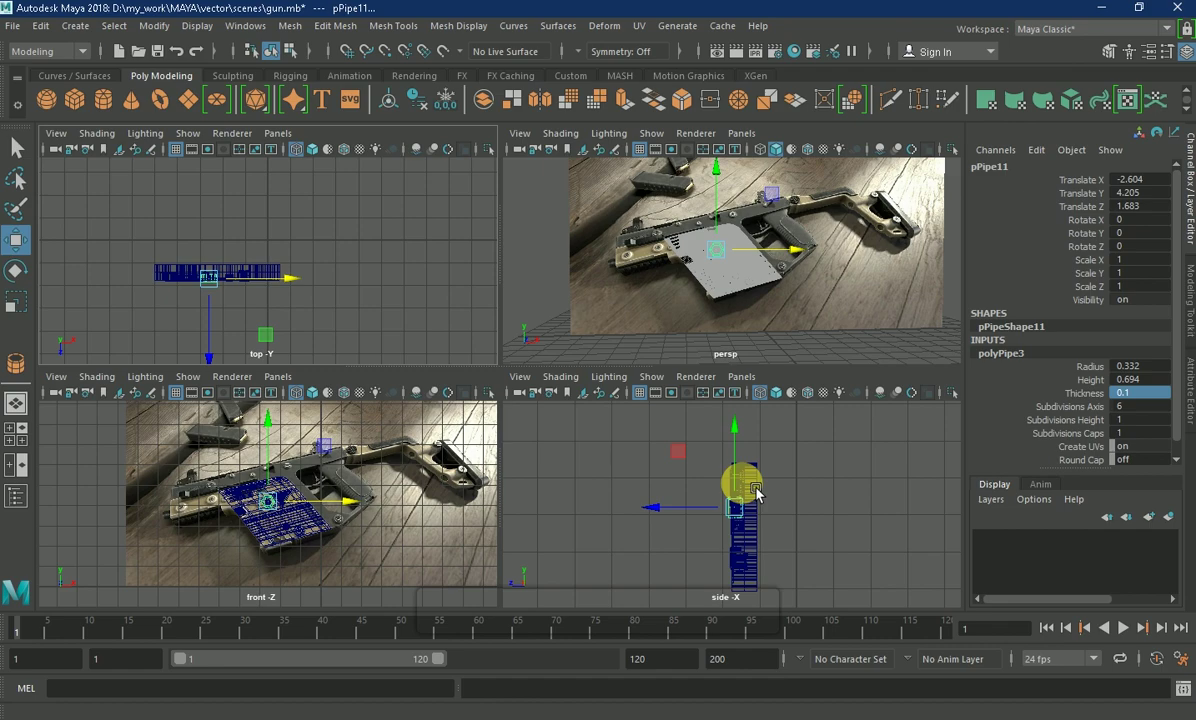
pyautogui.press('space')
pyautogui.scroll(5, 590, 380)
# - Scale the new pipe down to bolt size
pyautogui.press('r')
pyautogui.moveTo(593, 379); pyautogui.dragTo(446, 355)
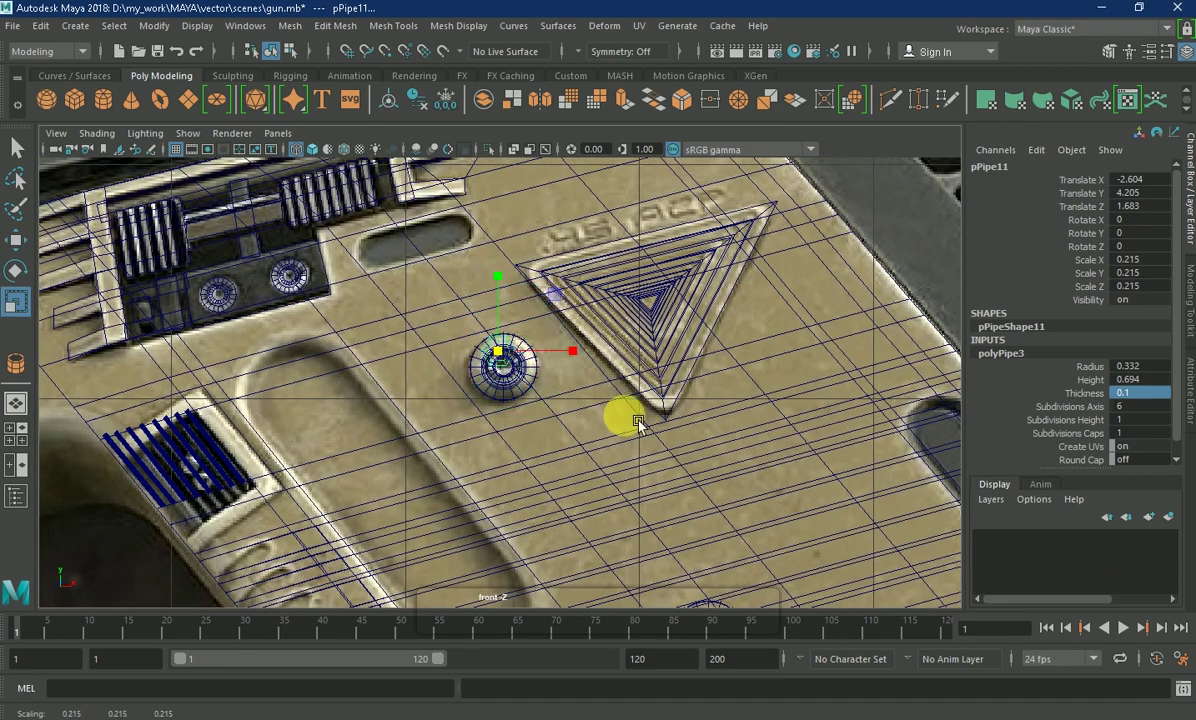
pyautogui.scroll(3, 530, 362)
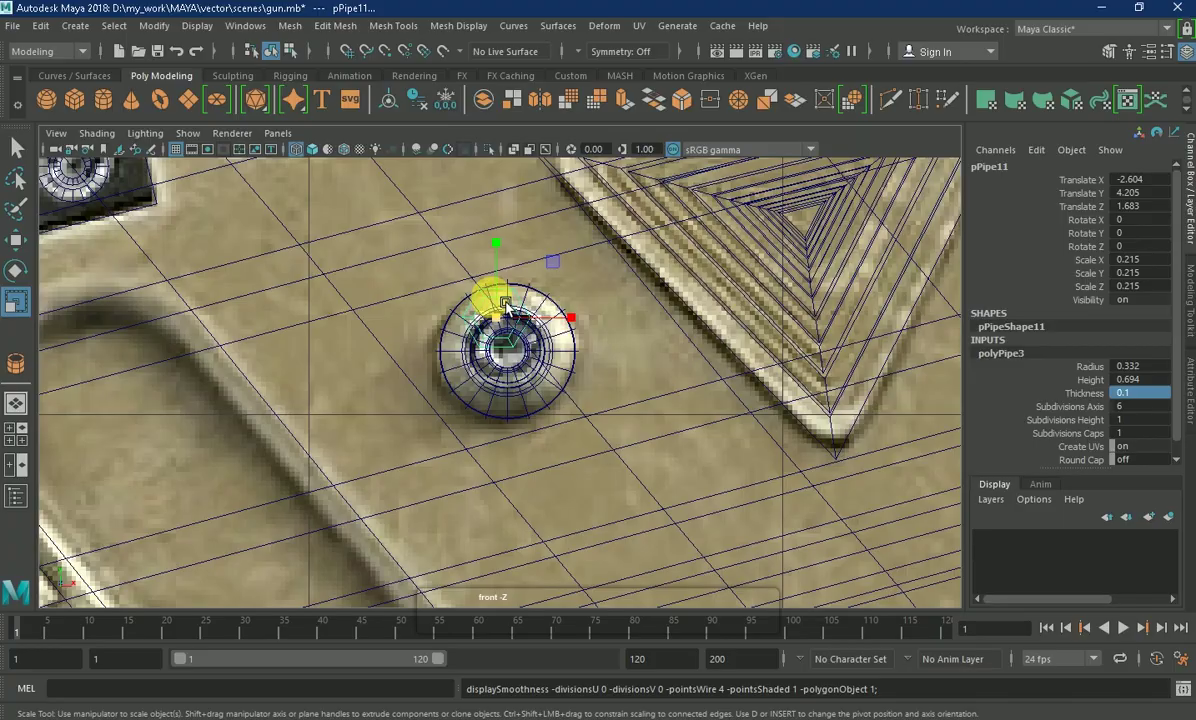
pyautogui.scroll(-5, 505, 300)
pyautogui.scroll(5, 521, 302)
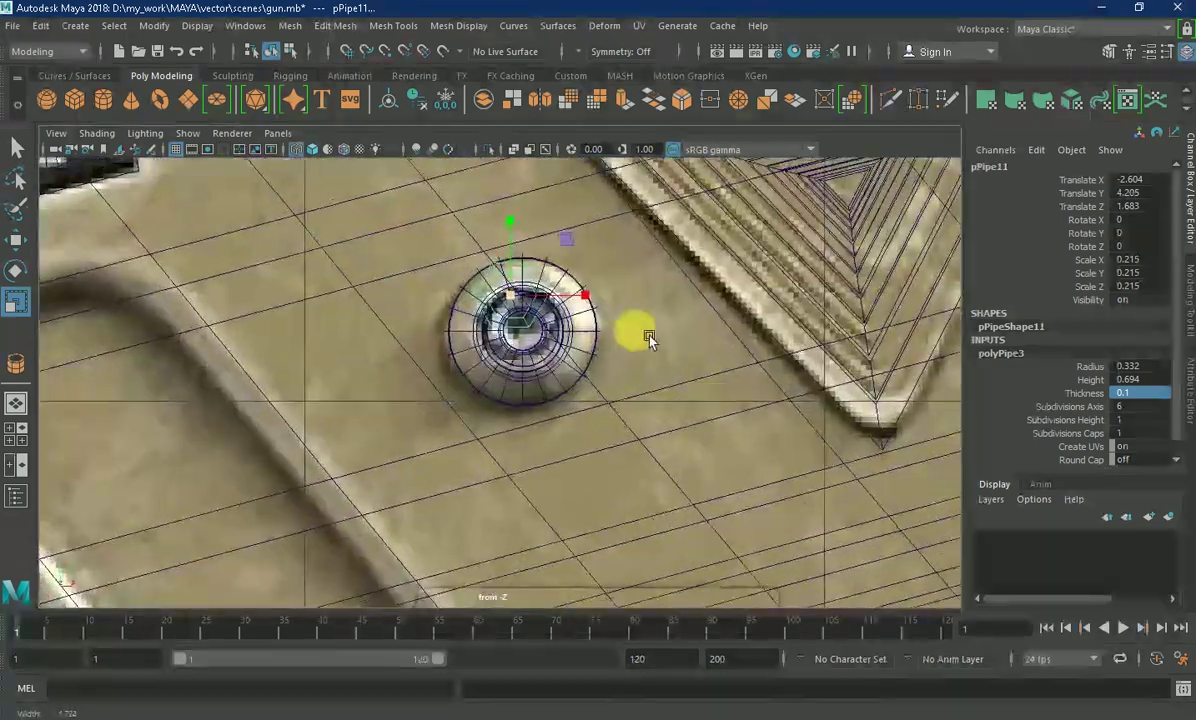
pyautogui.scroll(2, 633, 372)
# - Reselect the small pipe and edit its Thickness in the shape attributes
pyautogui.click(633, 372)
pyautogui.scroll(-5, 633, 372)
pyautogui.click(614, 517)
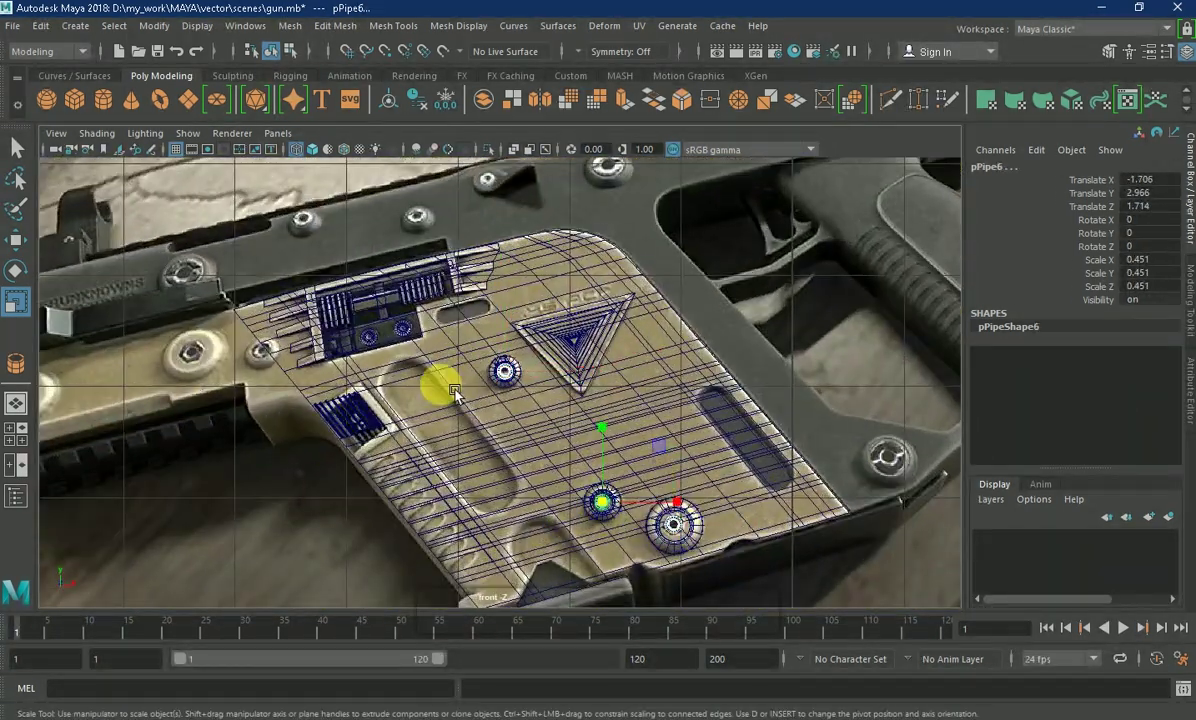
pyautogui.click(534, 368)
pyautogui.scroll(5, 534, 368)
pyautogui.click(530, 345)
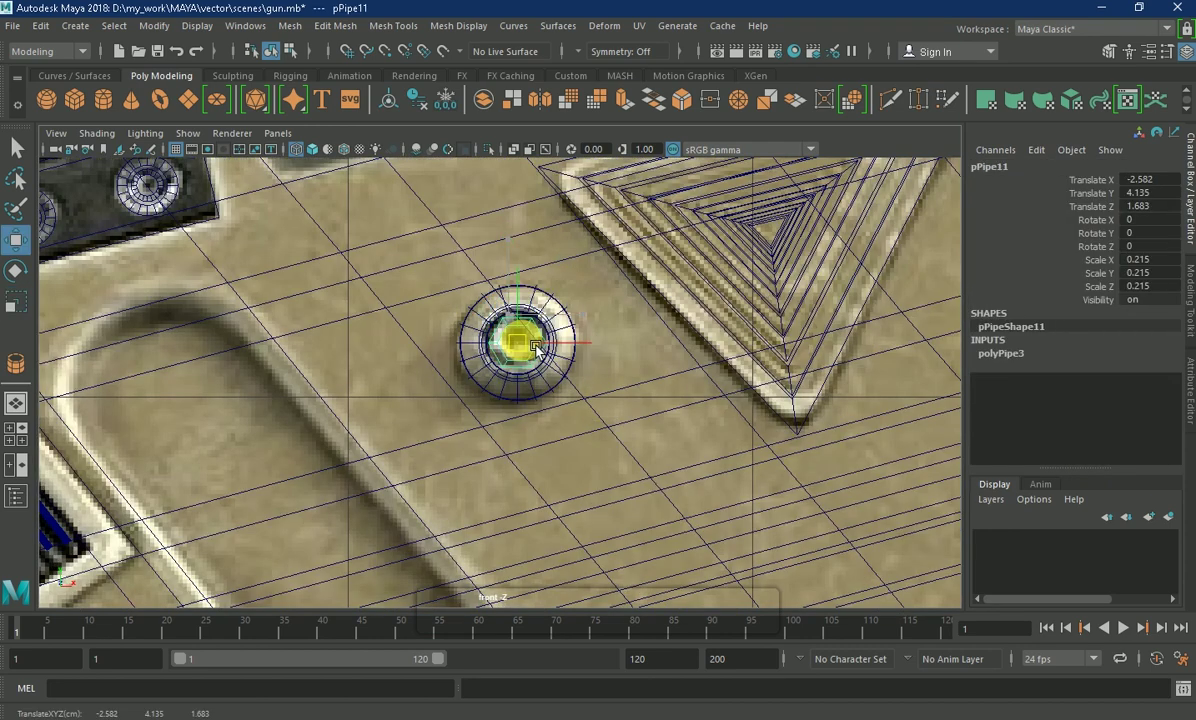
pyautogui.press('e')
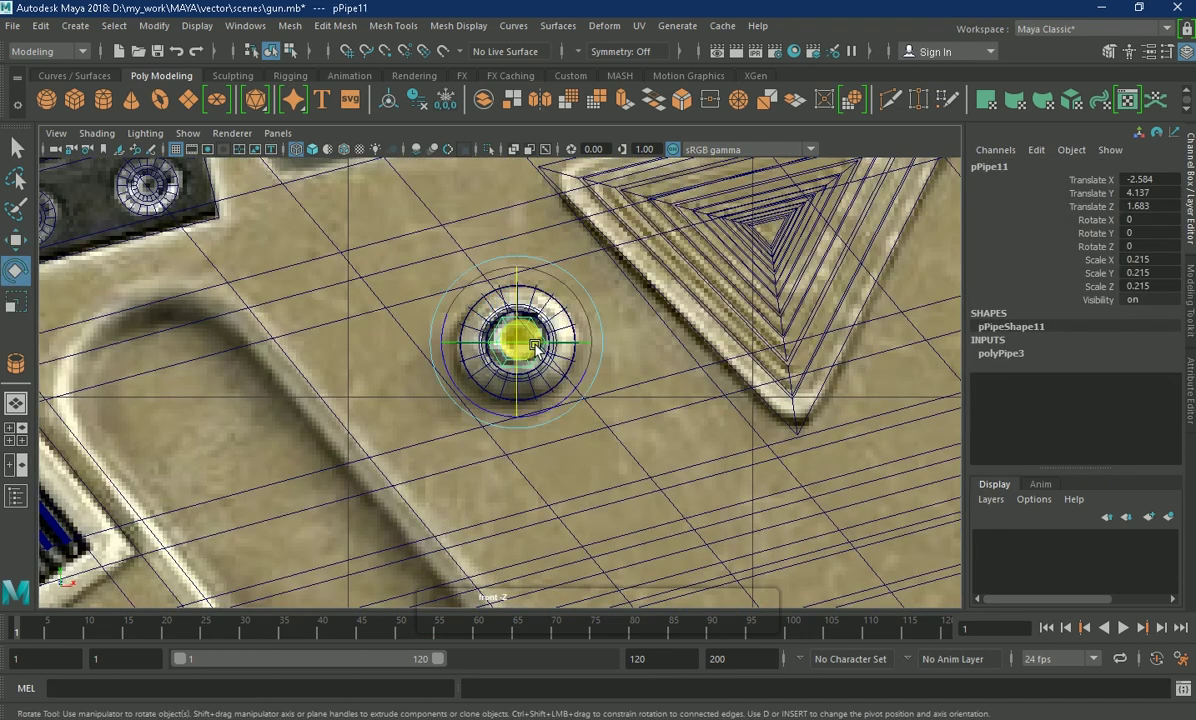
pyautogui.press('w')
pyautogui.click(1020, 353)
pyautogui.doubleClick(1140, 394)
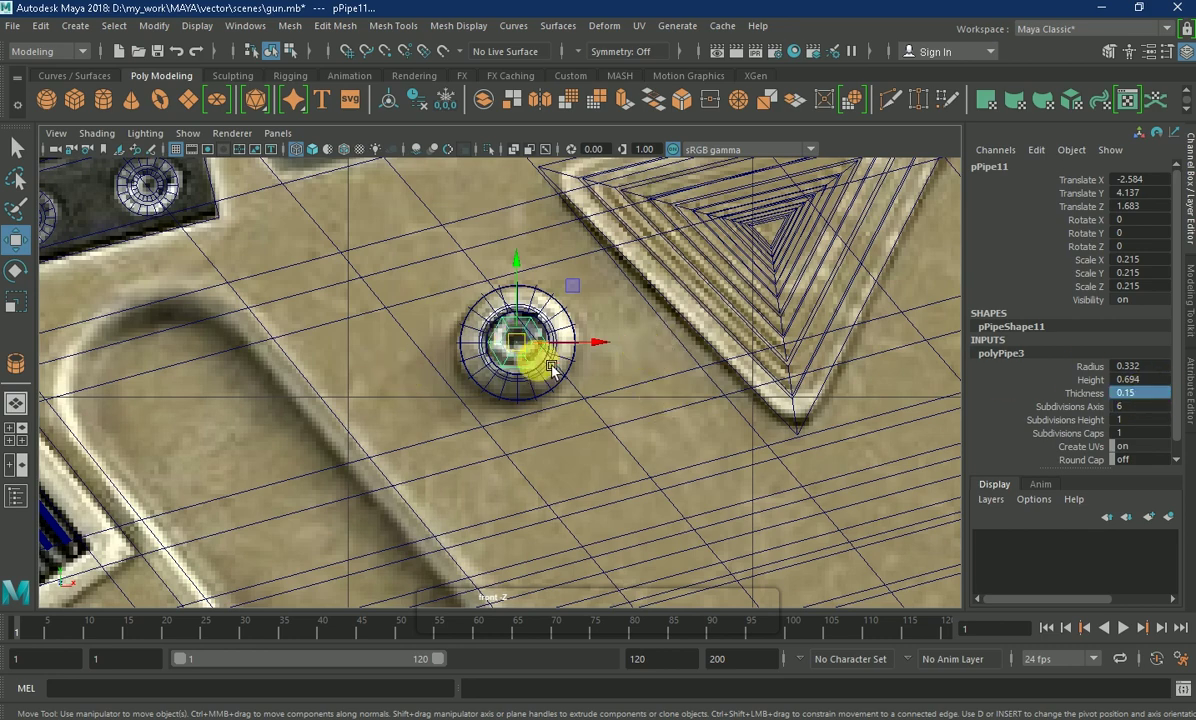
# - Copy the pipe into the lower bolts, including the right lower bolt
pyautogui.scroll(-5, 552, 360)
pyautogui.keyDown('shift'); pyautogui.moveTo(490, 307); pyautogui.dragTo(652, 507); pyautogui.keyUp('shift')
pyautogui.press('f')
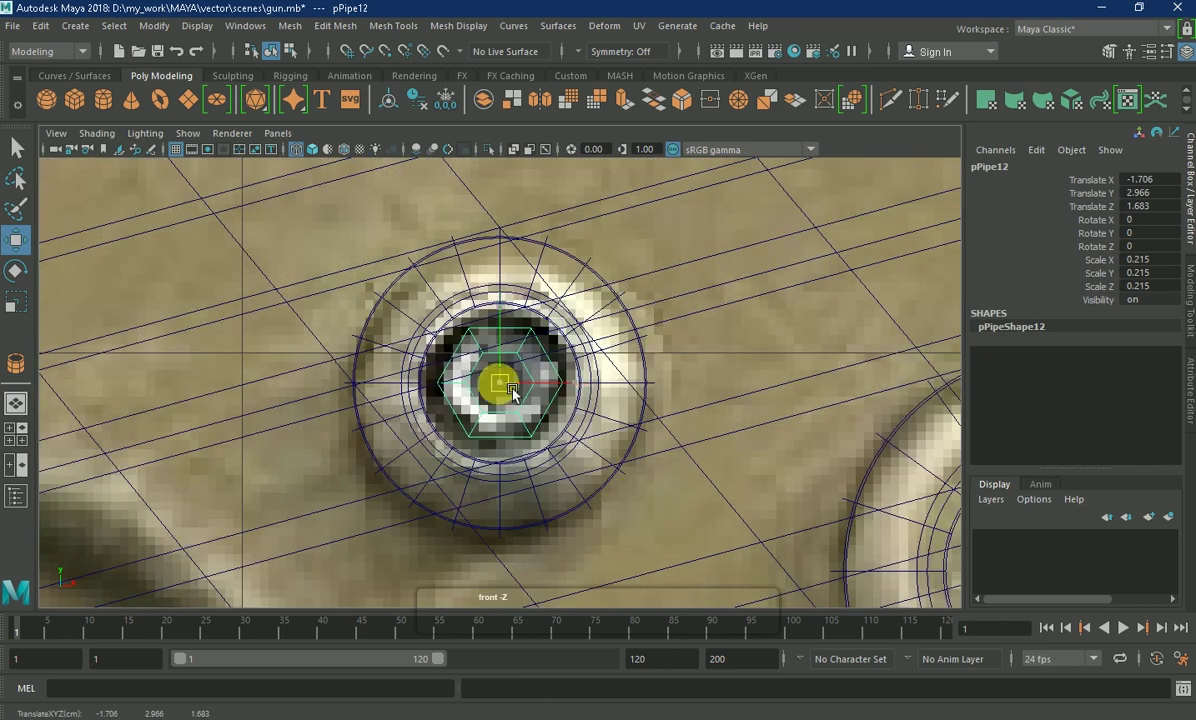
pyautogui.scroll(-5, 576, 398)
pyautogui.keyDown('shift'); pyautogui.moveTo(576, 398); pyautogui.dragTo(632, 424); pyautogui.keyUp('shift')
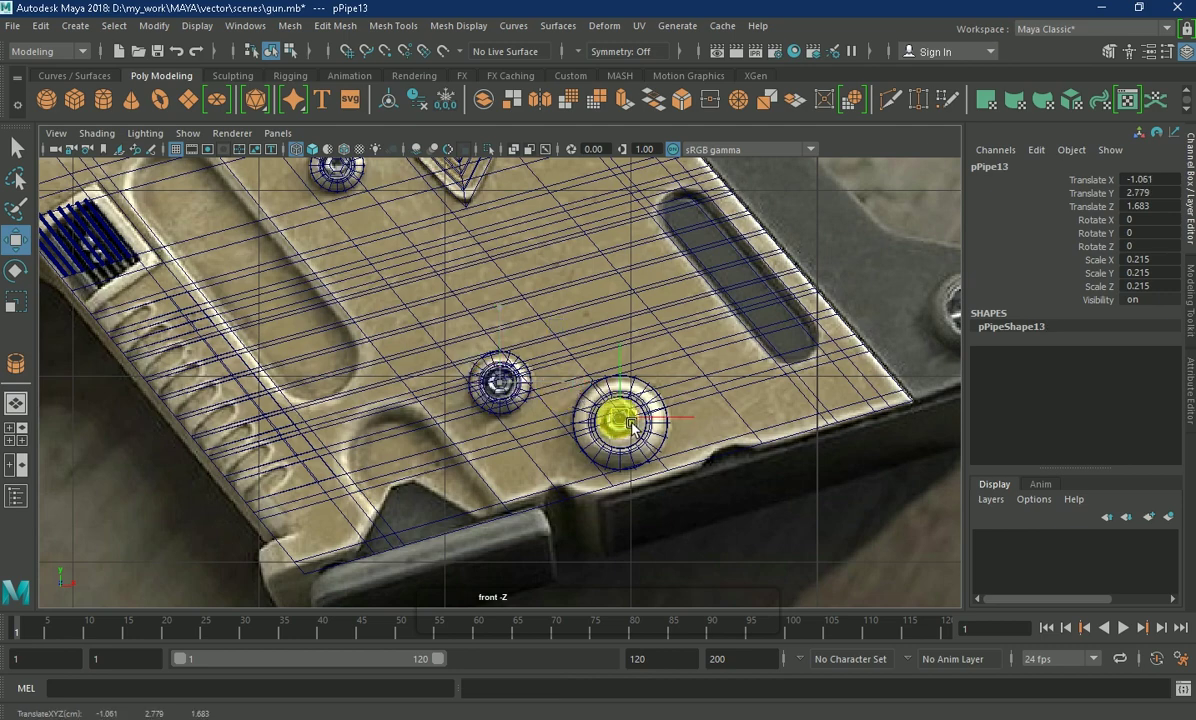
pyautogui.press('f')
# - Scale the copied pipe, pPipe13, to 0.332 and centre it in the lower bolt ring
pyautogui.press('r')
pyautogui.moveTo(497, 382); pyautogui.dragTo(566, 421)
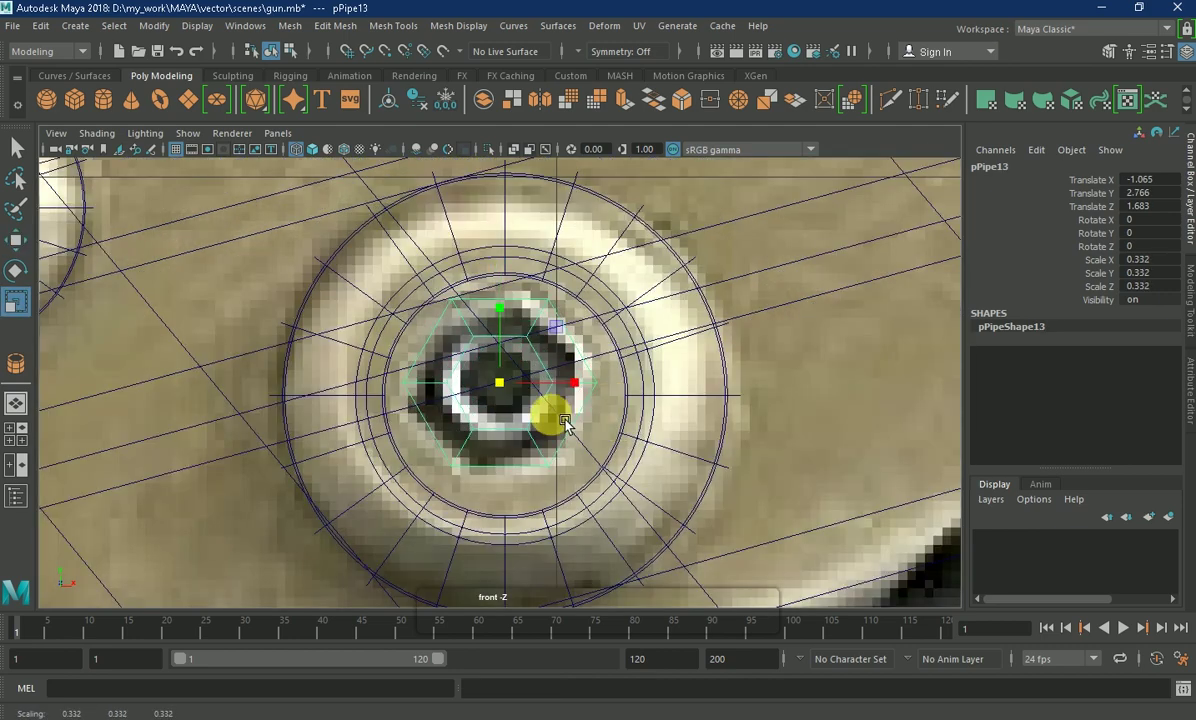
pyautogui.press('w')
pyautogui.moveTo(499, 383); pyautogui.dragTo(513, 392)
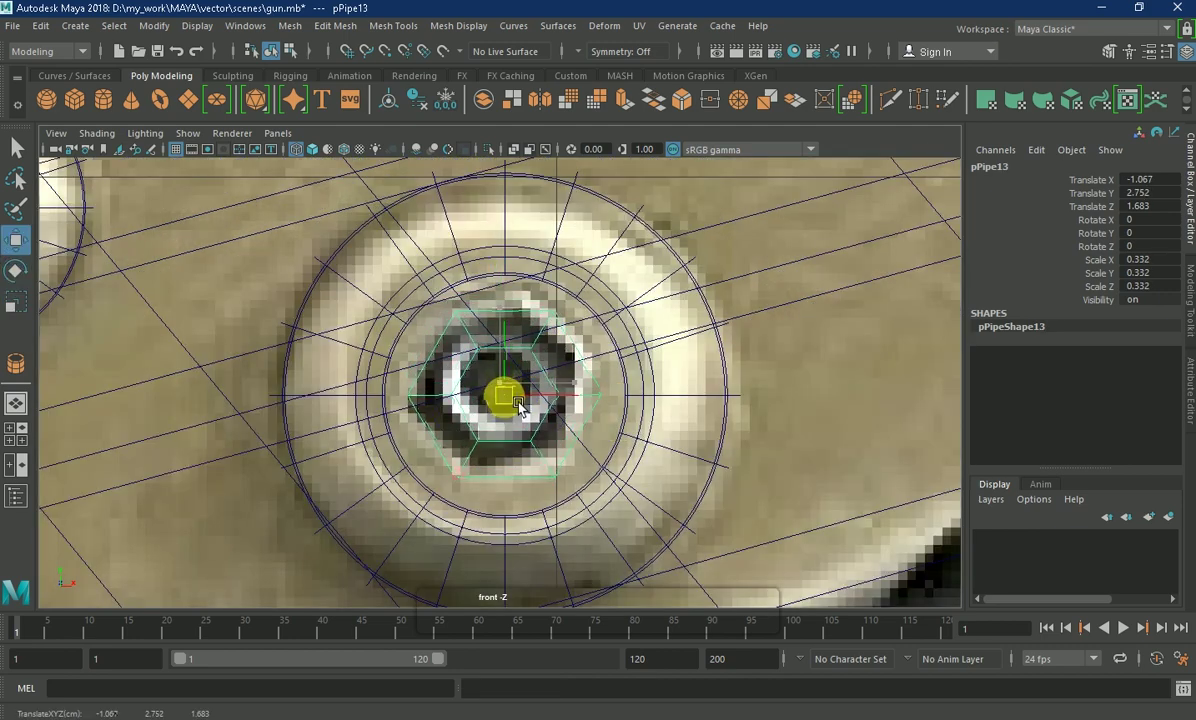
pyautogui.keyDown('alt'); pyautogui.moveTo(517, 403); pyautogui.dragTo(669, 455, button='right'); pyautogui.keyUp('alt')
pyautogui.moveTo(499, 388); pyautogui.dragTo(515, 400)
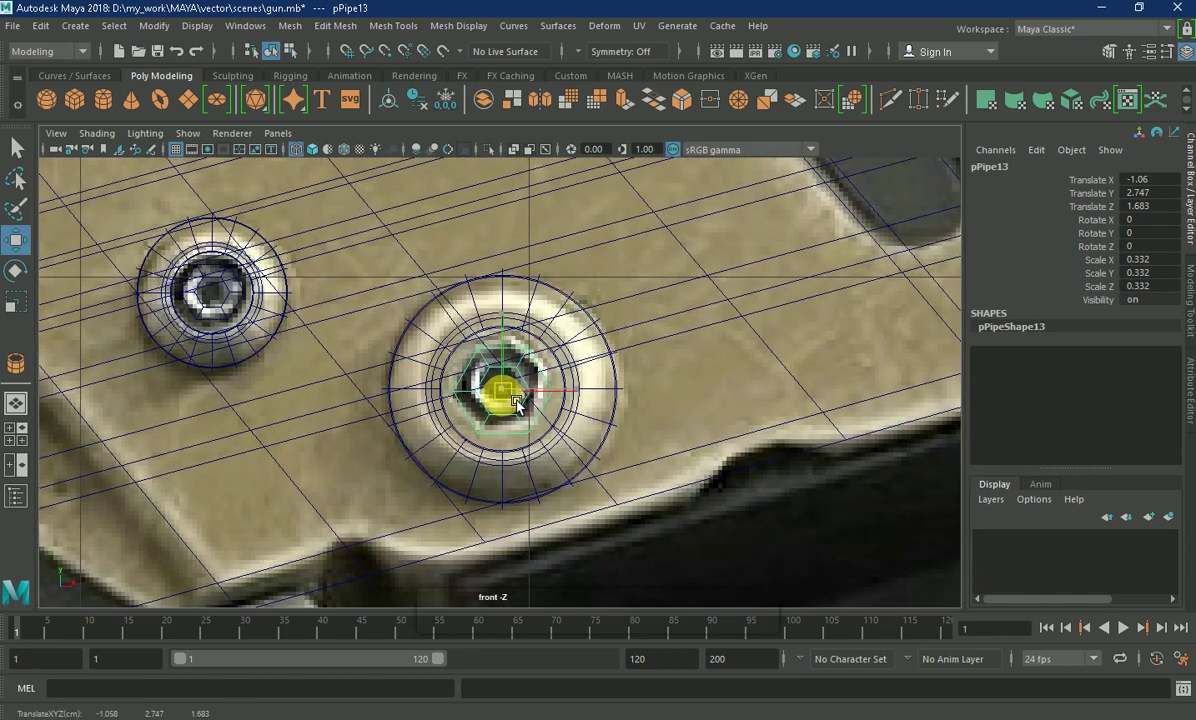
# - Check the bolts from several angles and return to the perspective view with a bolt head selected
pyautogui.keyDown('alt'); pyautogui.moveTo(515, 400); pyautogui.dragTo(582, 382, button='right'); pyautogui.keyUp('alt')
pyautogui.keyDown('alt'); pyautogui.moveTo(582, 382); pyautogui.dragTo(689, 454); pyautogui.keyUp('alt')
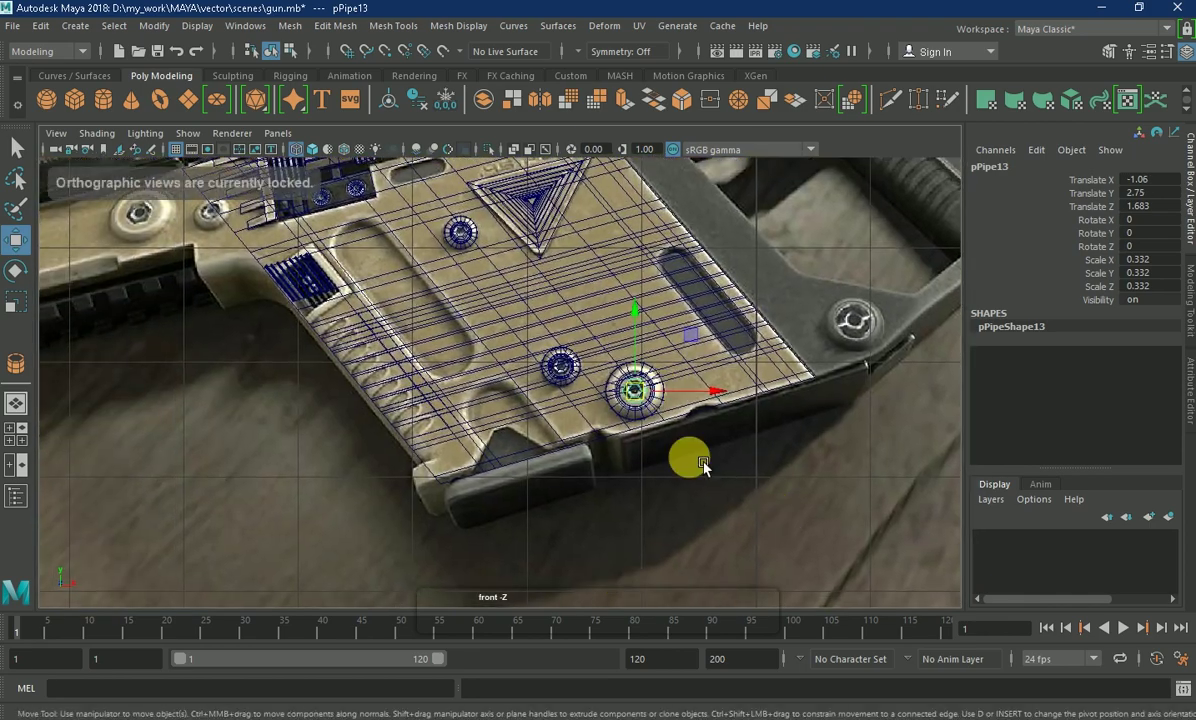
pyautogui.moveTo(929, 392)
pyautogui.keyDown('alt'); pyautogui.mouseDown()
pyautogui.moveTo(385, 563)
pyautogui.moveTo(440, 547)
pyautogui.mouseUp(); pyautogui.keyUp('alt')
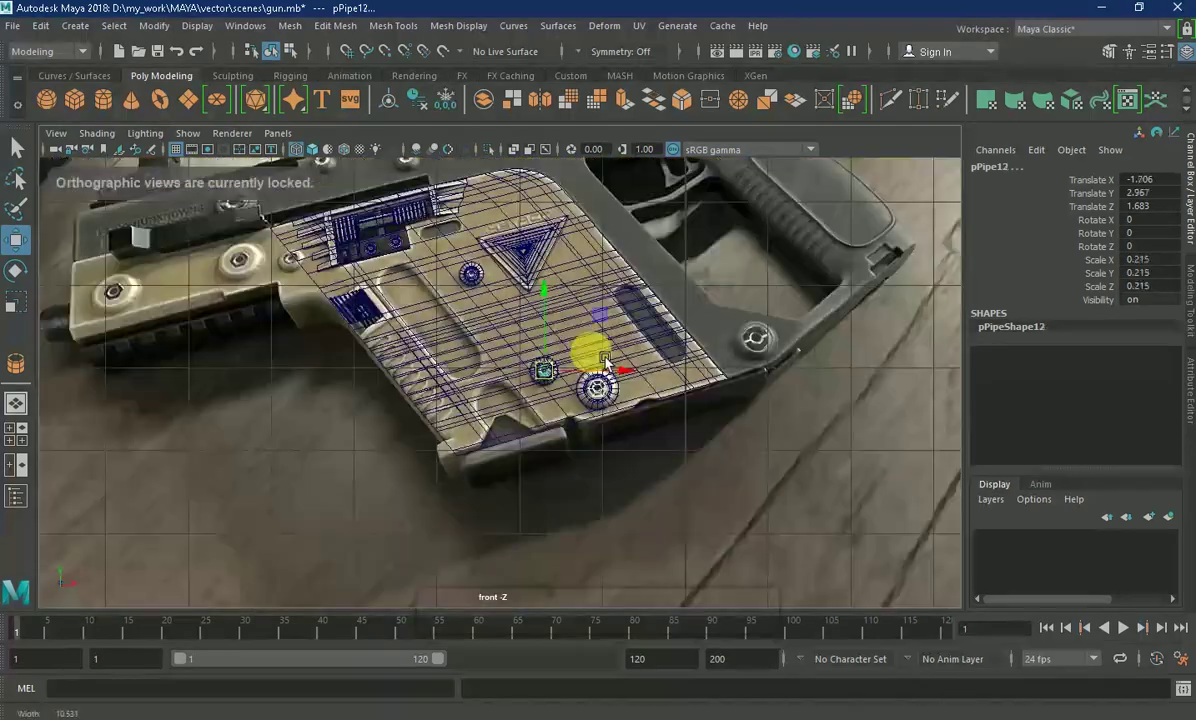
pyautogui.keyDown('alt'); pyautogui.moveTo(587, 347); pyautogui.dragTo(612, 366); pyautogui.keyUp('alt')
pyautogui.scroll(3, 612, 366)
pyautogui.click(673, 315)
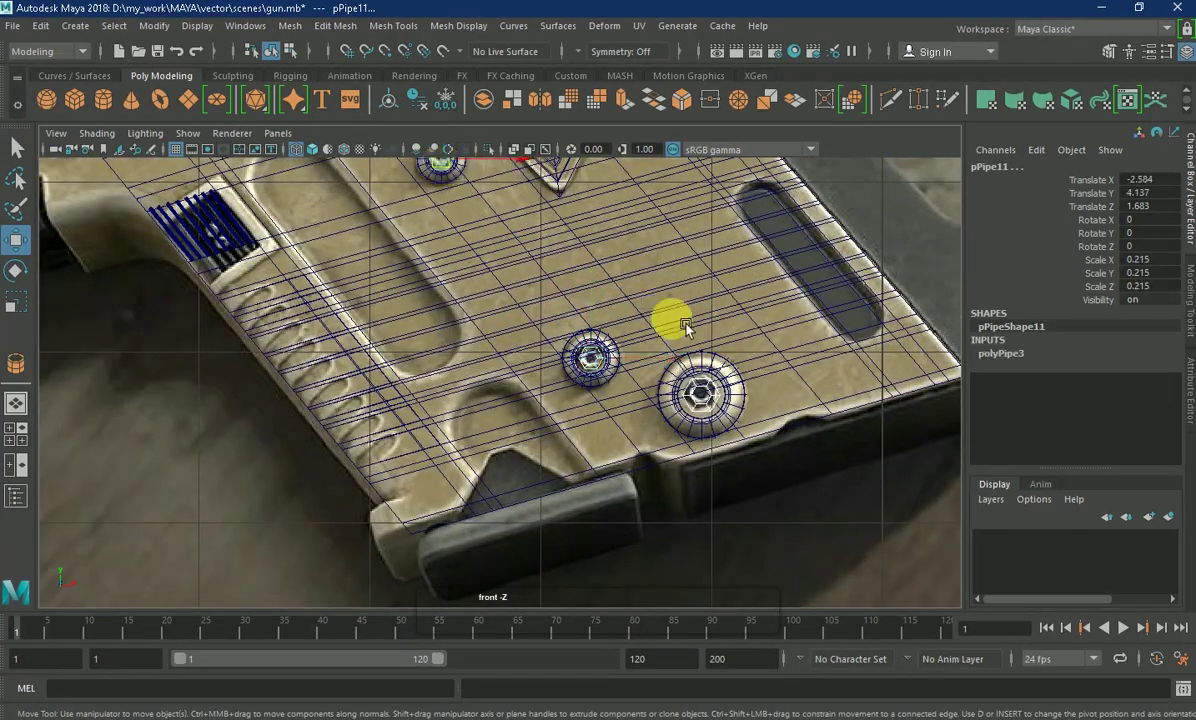
pyautogui.press('space')
pyautogui.press('space')
pyautogui.keyDown('alt'); pyautogui.moveTo(281, 371); pyautogui.dragTo(643, 374); pyautogui.keyUp('alt')
pyautogui.click(643, 374)
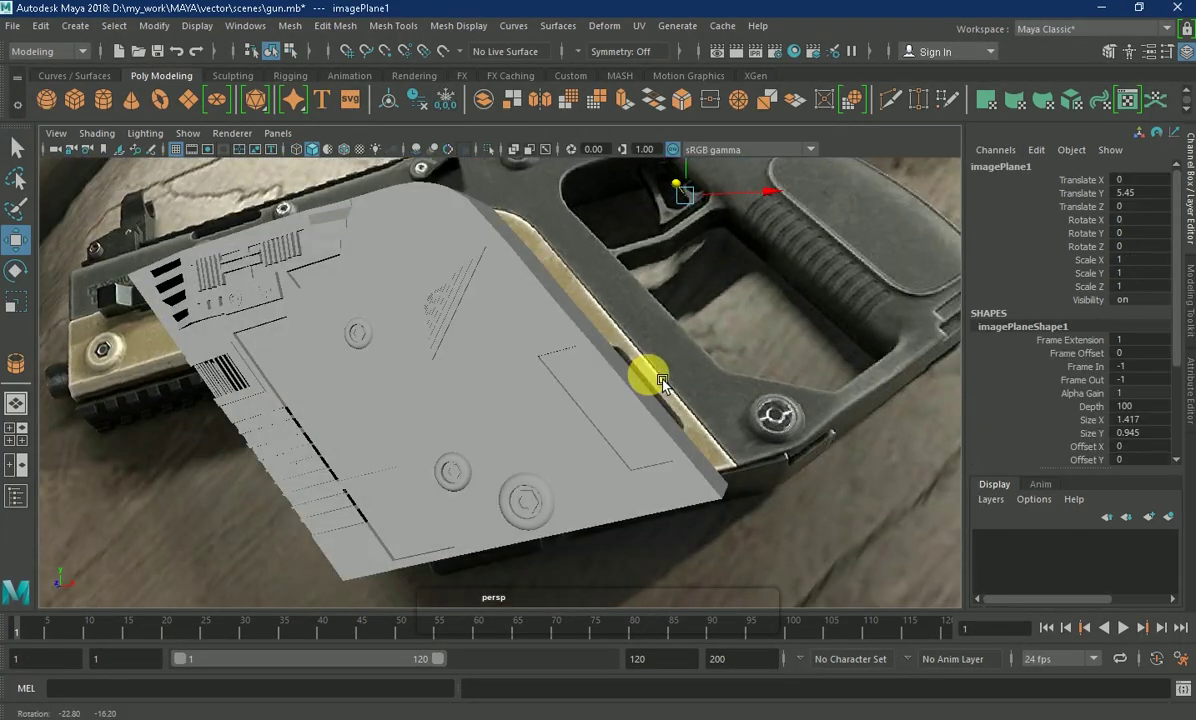
# - Orbit around the panel, selecting bolt heads including large bolt pPipe5 to inspect placement
pyautogui.keyDown('alt'); pyautogui.moveTo(643, 374); pyautogui.dragTo(651, 456, button='right'); pyautogui.keyUp('alt')
pyautogui.click(651, 456)
pyautogui.keyDown('alt'); pyautogui.moveTo(726, 486); pyautogui.dragTo(239, 503); pyautogui.keyUp('alt')
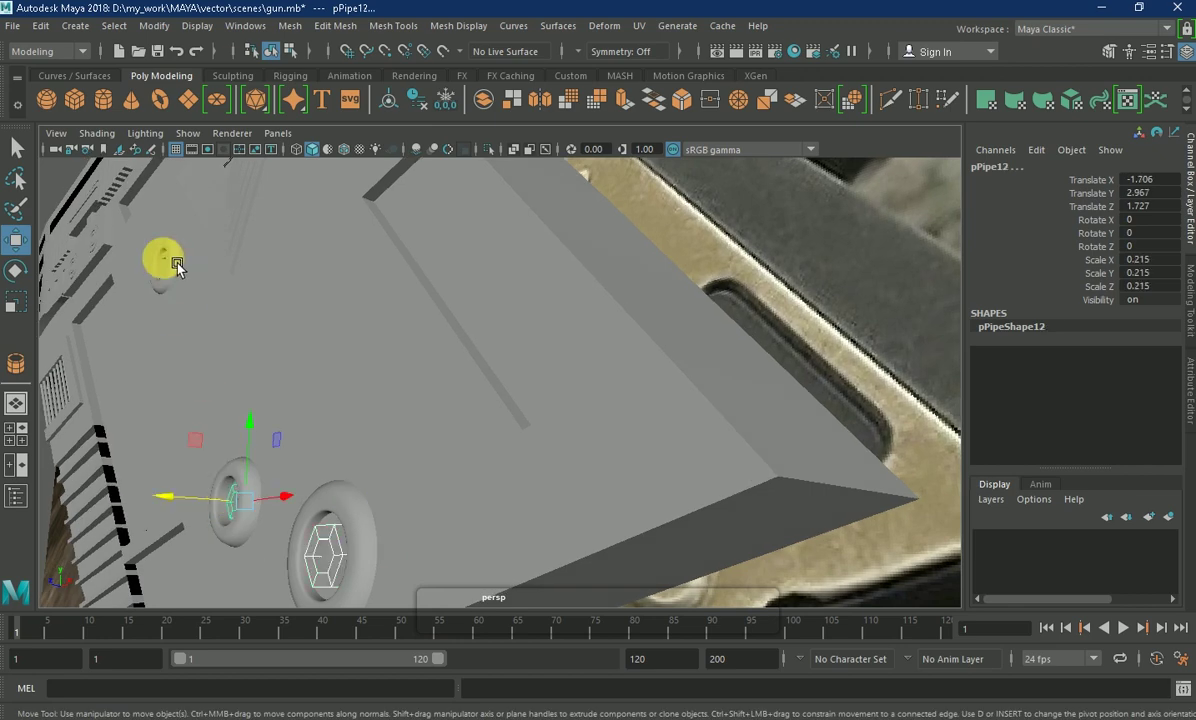
pyautogui.click(121, 233)
pyautogui.click(793, 302)
pyautogui.moveTo(793, 302)
pyautogui.keyDown('alt'); pyautogui.mouseDown()
pyautogui.moveTo(787, 325)
pyautogui.moveTo(574, 454)
pyautogui.moveTo(707, 475)
pyautogui.moveTo(592, 273)
pyautogui.mouseUp(); pyautogui.keyUp('alt')
pyautogui.click(707, 475)
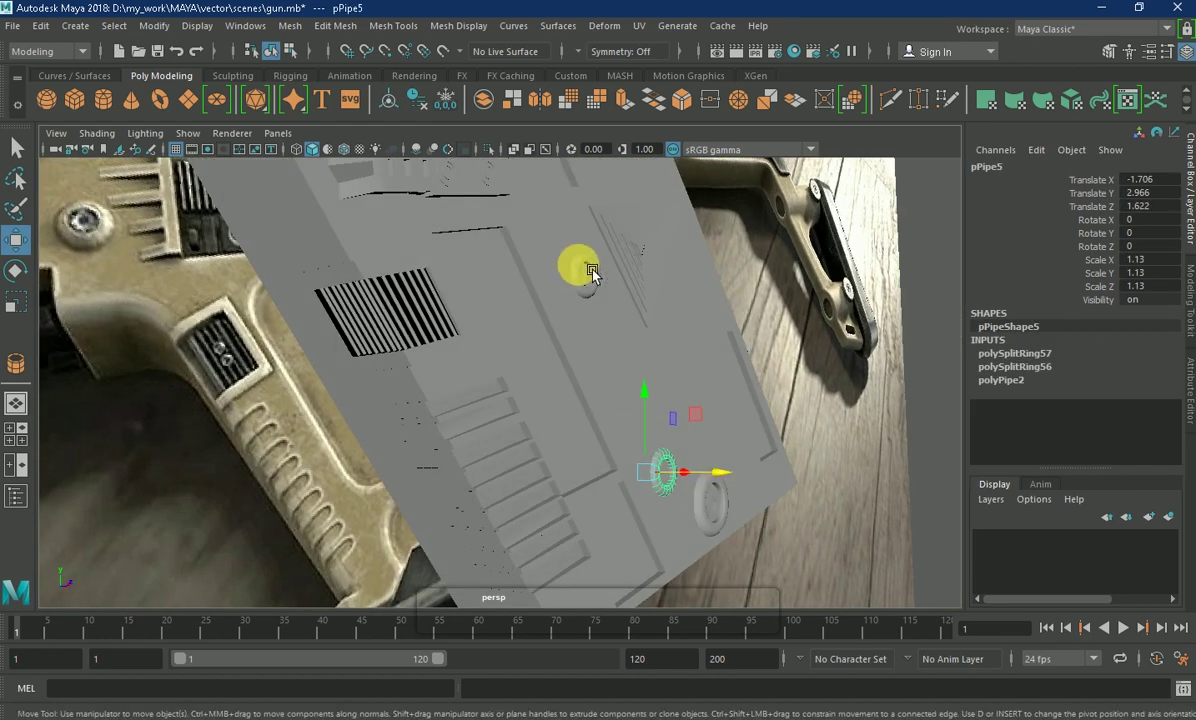
pyautogui.click(710, 502)
pyautogui.click(757, 503)
# - Cycle through the bolt heads from another angle and reselect pPipe5 to check its seating
pyautogui.moveTo(777, 515)
pyautogui.keyDown('alt'); pyautogui.mouseDown()
pyautogui.moveTo(579, 374)
pyautogui.moveTo(246, 342)
pyautogui.moveTo(558, 378)
pyautogui.moveTo(320, 569)
pyautogui.mouseUp(); pyautogui.keyUp('alt')
pyautogui.click(246, 342)
pyautogui.click(331, 507)
pyautogui.click(315, 499)
pyautogui.click(583, 400)
pyautogui.moveTo(315, 499)
pyautogui.keyDown('alt'); pyautogui.mouseDown()
pyautogui.moveTo(583, 400)
pyautogui.moveTo(342, 459)
pyautogui.moveTo(569, 341)
pyautogui.mouseUp(); pyautogui.keyUp('alt')
# - Select the side panel in edge mode and pick one of its edges
pyautogui.click(569, 341)
pyautogui.moveTo(472, 227); pyautogui.dragTo(472, 205, button='right')
pyautogui.moveTo(472, 205)
pyautogui.keyDown('alt'); pyautogui.mouseDown()
pyautogui.moveTo(395, 383)
pyautogui.moveTo(458, 306)
pyautogui.moveTo(395, 246)
pyautogui.moveTo(270, 265)
pyautogui.mouseUp(); pyautogui.keyUp('alt')
pyautogui.click(423, 309)
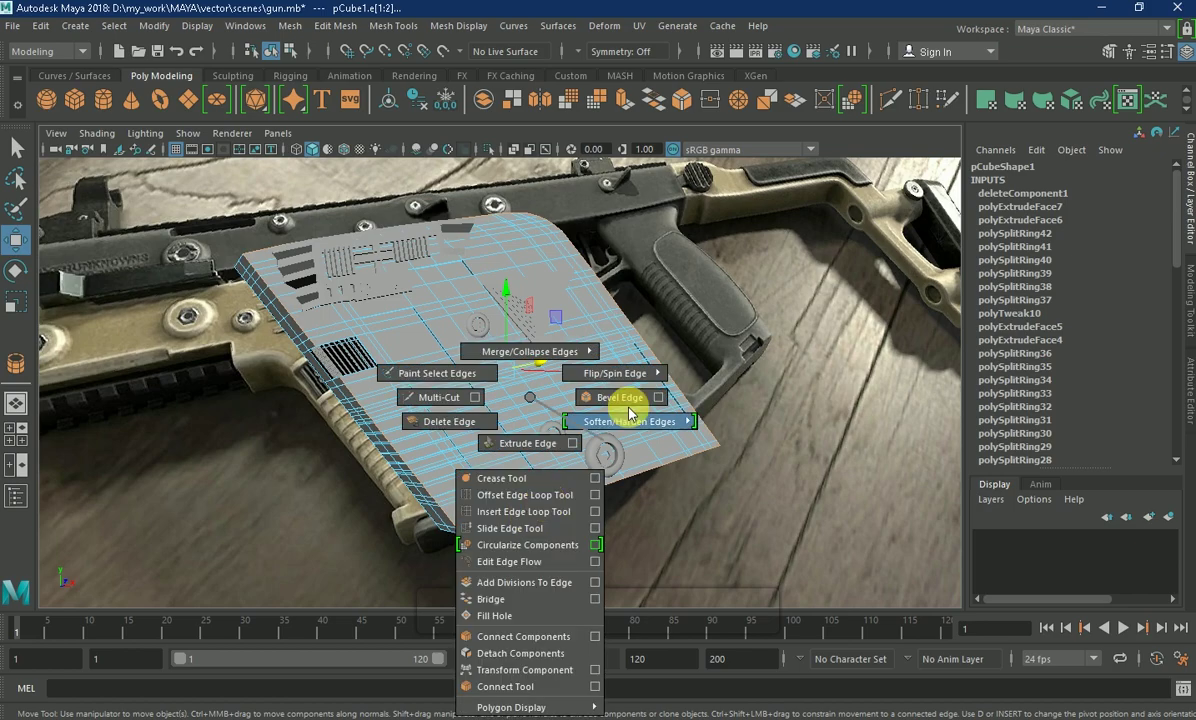
# - Bevel the chosen panel edges, undoing the accidental changes along the way
pyautogui.keyDown('shift'); pyautogui.moveTo(561, 427); pyautogui.dragTo(622, 400, button='right'); pyautogui.keyUp('shift')
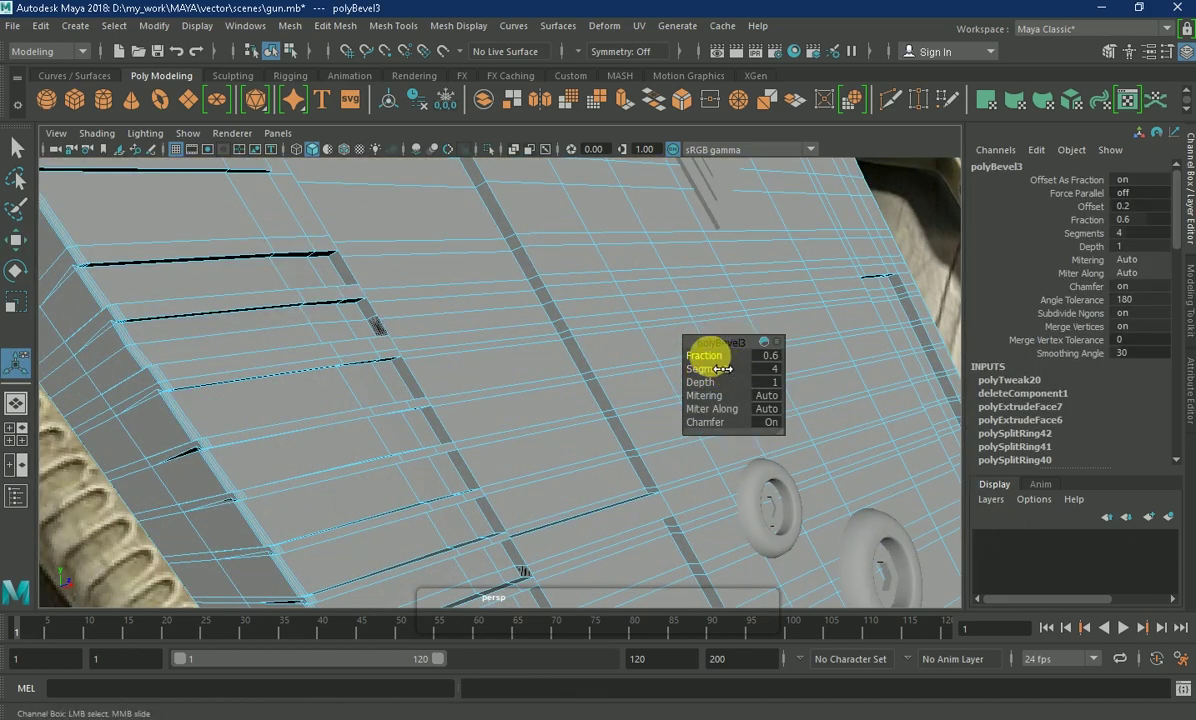
pyautogui.moveTo(722, 369)
pyautogui.keyDown('alt'); pyautogui.mouseDown()
pyautogui.moveTo(334, 395)
pyautogui.moveTo(454, 376)
pyautogui.moveTo(414, 403)
pyautogui.moveTo(475, 395)
pyautogui.moveTo(473, 427)
pyautogui.moveTo(459, 195)
pyautogui.moveTo(506, 311)
pyautogui.moveTo(408, 328)
pyautogui.mouseUp(); pyautogui.keyUp('alt')
pyautogui.click(414, 403)
pyautogui.hotkey('ctrl', 'z')
pyautogui.hotkey('ctrl', 'z')
pyautogui.hotkey('ctrl', 'z')
pyautogui.hotkey('ctrl', 'z')
pyautogui.keyDown('shift'); pyautogui.moveTo(427, 427); pyautogui.dragTo(507, 419, button='right'); pyautogui.keyUp('shift')
pyautogui.hotkey('ctrl', 'z')
# - Return to object selection, reselect the panel from new angles, then select the triangle emblem
pyautogui.moveTo(489, 315)
pyautogui.keyDown('alt'); pyautogui.mouseDown(button='right')
pyautogui.moveTo(553, 453)
pyautogui.moveTo(651, 483)
pyautogui.moveTo(320, 339)
pyautogui.moveTo(395, 294)
pyautogui.moveTo(725, 383)
pyautogui.mouseUp(button='right'); pyautogui.keyUp('alt')
pyautogui.moveTo(745, 383)
pyautogui.keyDown('alt'); pyautogui.mouseDown()
pyautogui.moveTo(530, 395)
pyautogui.moveTo(715, 368)
pyautogui.mouseUp(); pyautogui.keyUp('alt')
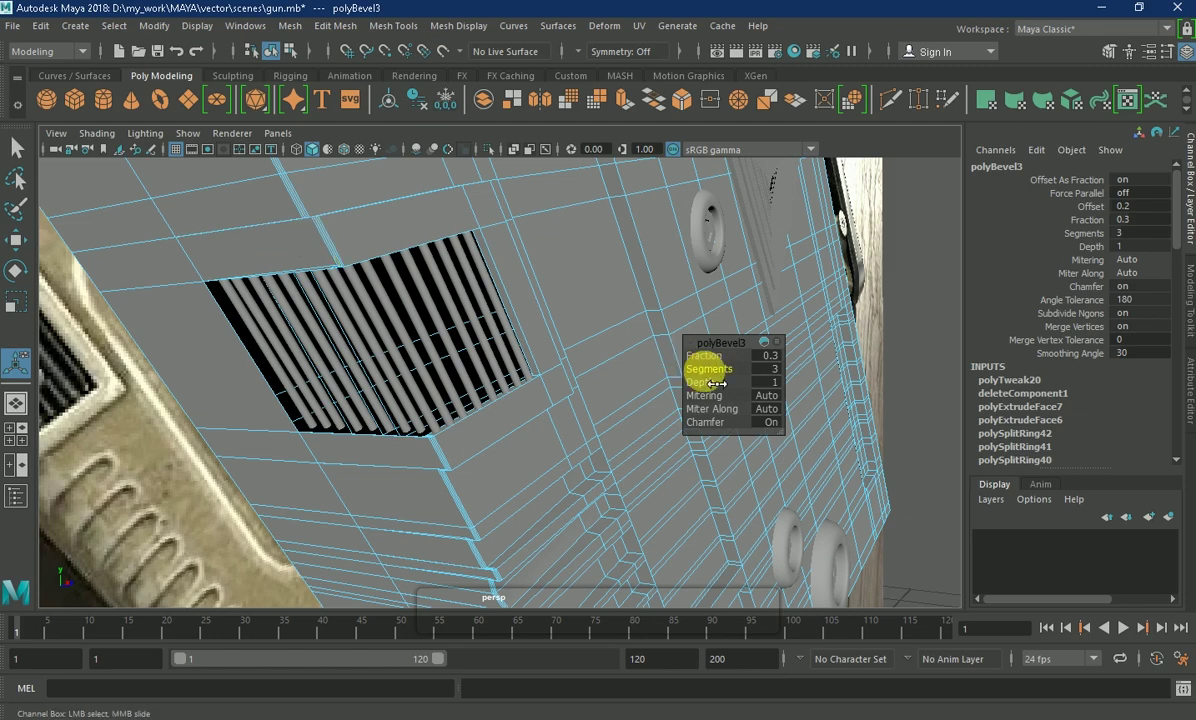
pyautogui.moveTo(331, 252)
pyautogui.keyDown('alt'); pyautogui.mouseDown()
pyautogui.moveTo(795, 368)
pyautogui.moveTo(419, 443)
pyautogui.mouseUp(); pyautogui.keyUp('alt')
pyautogui.press('q')
pyautogui.click(419, 443)
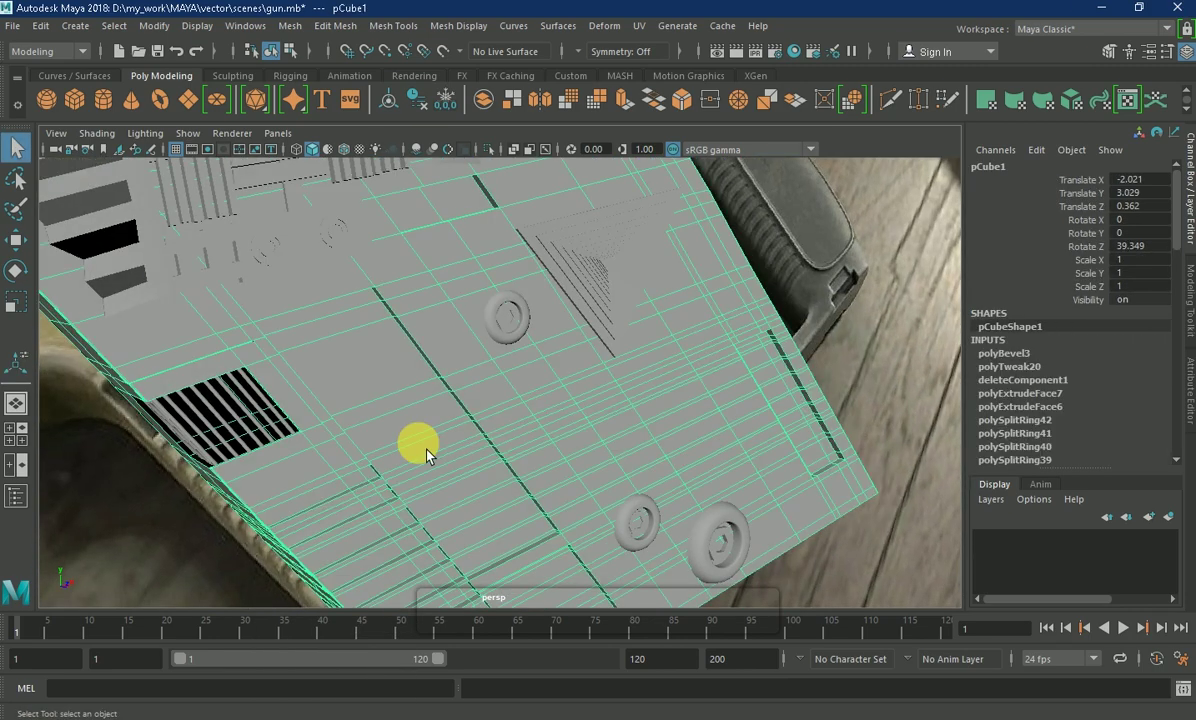
pyautogui.click(921, 339)
pyautogui.moveTo(921, 339)
pyautogui.keyDown('alt'); pyautogui.mouseDown()
pyautogui.moveTo(649, 408)
pyautogui.moveTo(581, 414)
pyautogui.moveTo(561, 382)
pyautogui.moveTo(467, 400)
pyautogui.moveTo(558, 401)
pyautogui.moveTo(499, 395)
pyautogui.moveTo(475, 412)
pyautogui.moveTo(622, 419)
pyautogui.moveTo(387, 440)
pyautogui.moveTo(360, 406)
pyautogui.moveTo(304, 377)
pyautogui.moveTo(355, 435)
pyautogui.moveTo(598, 318)
pyautogui.moveTo(265, 300)
pyautogui.mouseUp(); pyautogui.keyUp('alt')
pyautogui.click(534, 400)
pyautogui.click(622, 419)
pyautogui.click(304, 377)
pyautogui.click(598, 318)
# - Bevel the emblem's border edges with fraction 0.9, then return to object mode
pyautogui.moveTo(263, 300); pyautogui.dragTo(235, 254, button='right')
pyautogui.doubleClick(235, 254)
pyautogui.keyDown('shift'); pyautogui.moveTo(502, 302); pyautogui.dragTo(582, 302, button='right'); pyautogui.keyUp('shift')
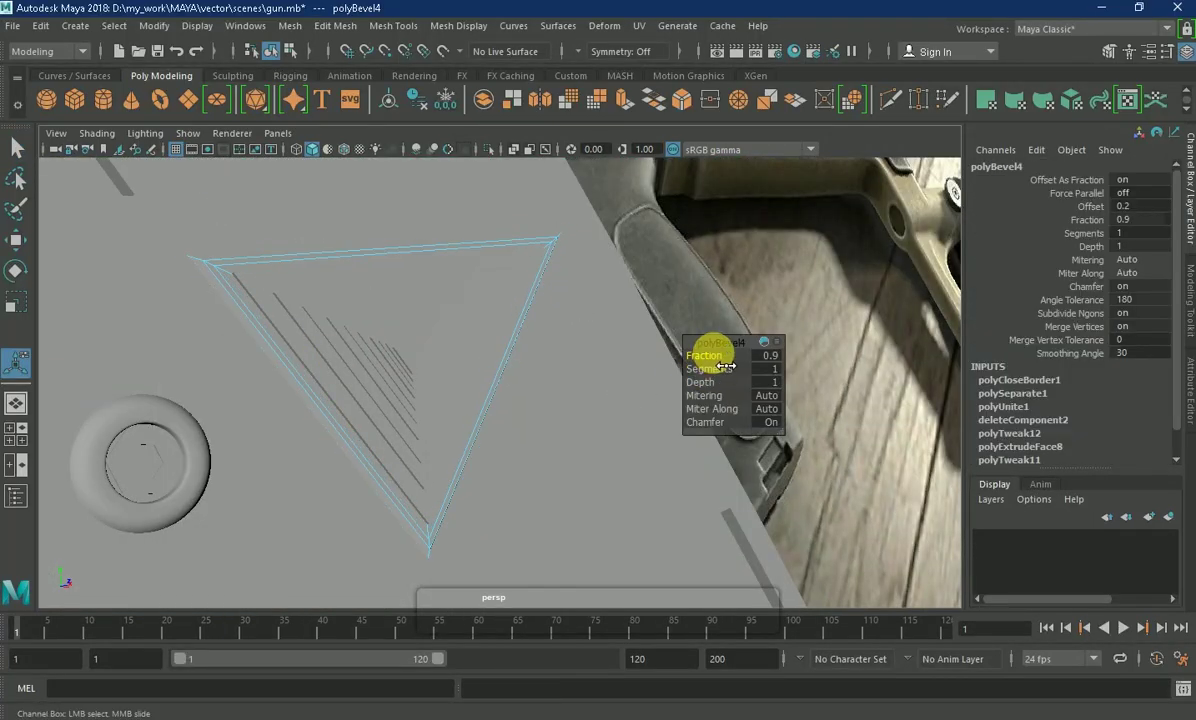
pyautogui.moveTo(254, 248); pyautogui.dragTo(330, 210, button='right')
pyautogui.moveTo(301, 325)
pyautogui.keyDown('alt'); pyautogui.mouseDown()
pyautogui.moveTo(267, 302)
pyautogui.moveTo(240, 340)
pyautogui.mouseUp(); pyautogui.keyUp('alt')
# - Bevel the outer triangle ring, an inner triangle's edge loop, and the next triangle's edges
pyautogui.keyDown('shift'); pyautogui.moveTo(240, 340); pyautogui.dragTo(694, 360, button='right'); pyautogui.keyUp('shift')
pyautogui.keyDown('alt'); pyautogui.moveTo(699, 365); pyautogui.dragTo(400, 373); pyautogui.keyUp('alt')
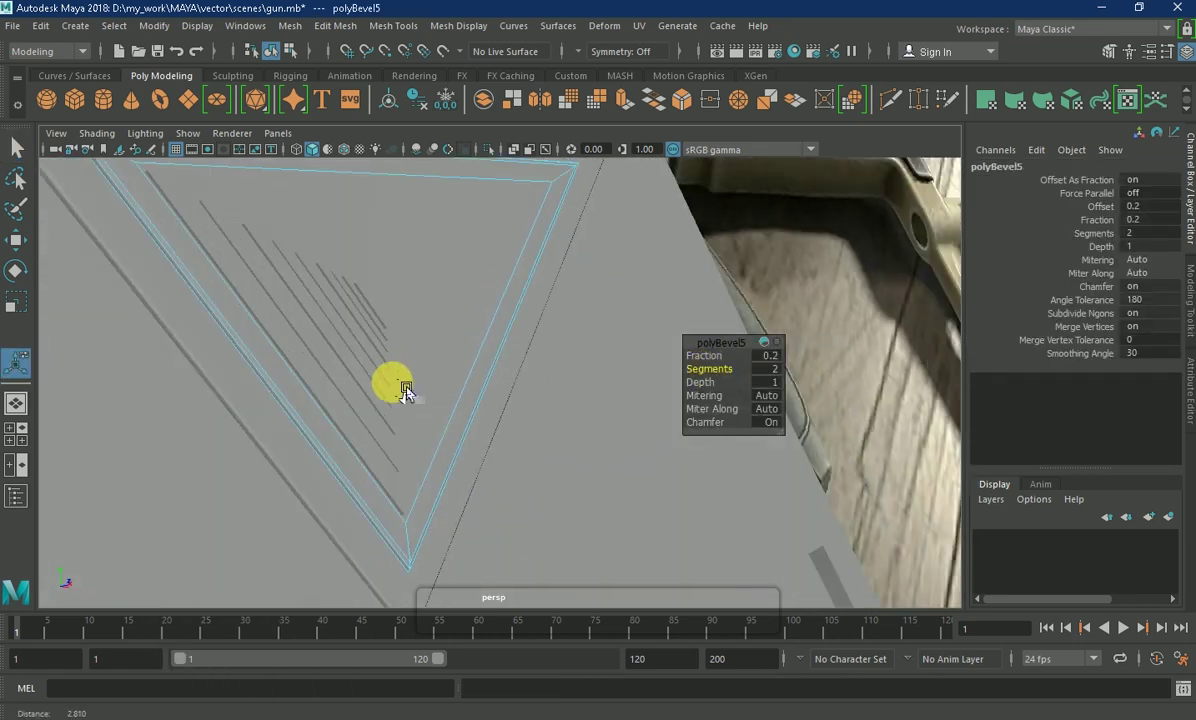
pyautogui.moveTo(285, 222); pyautogui.dragTo(320, 238, button='right')
pyautogui.doubleClick(240, 259)
pyautogui.keyDown('shift'); pyautogui.moveTo(240, 259); pyautogui.dragTo(712, 368, button='right'); pyautogui.keyUp('shift')
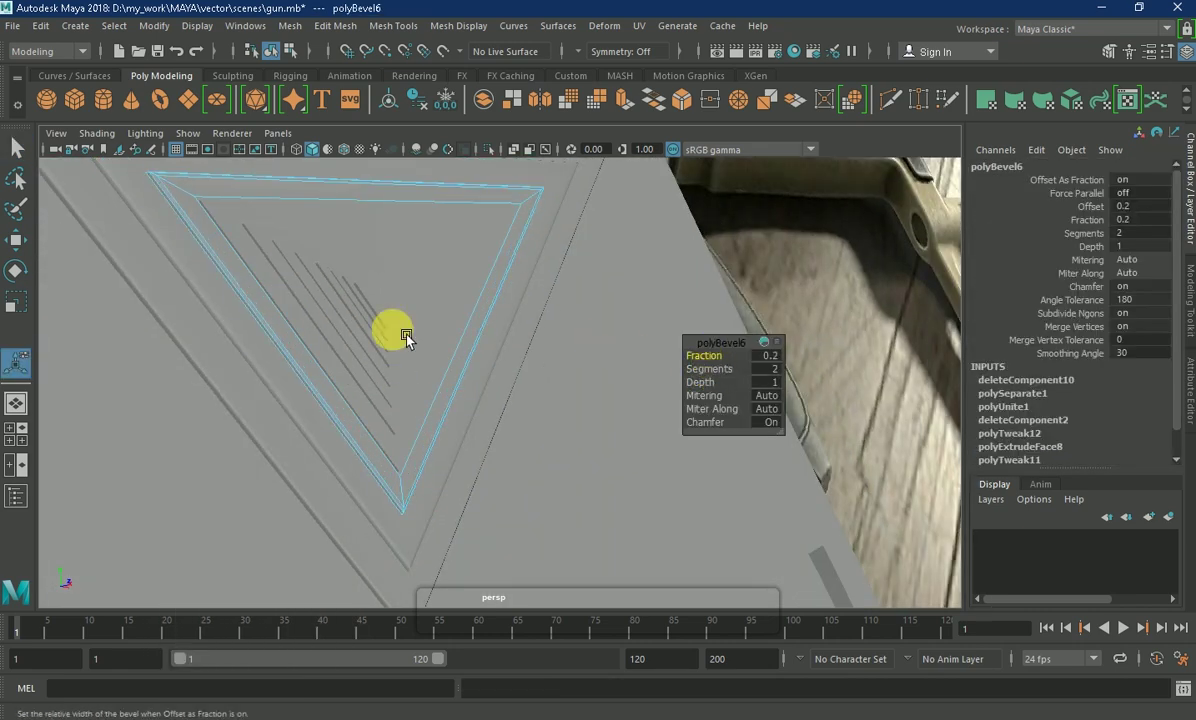
pyautogui.moveTo(248, 267)
pyautogui.keyDown('shift'); pyautogui.mouseDown(button='right')
pyautogui.moveTo(232, 235)
pyautogui.moveTo(604, 338)
pyautogui.mouseUp(button='right'); pyautogui.keyUp('shift')
pyautogui.click(255, 252)
pyautogui.moveTo(270, 288)
pyautogui.keyDown('shift'); pyautogui.mouseDown(button='right')
pyautogui.moveTo(280, 265)
pyautogui.moveTo(707, 355)
pyautogui.mouseUp(button='right'); pyautogui.keyUp('shift')
# - Bevel edges on the next two triangle rings, then select and frame another ring
pyautogui.click(316, 291)
pyautogui.keyDown('shift'); pyautogui.moveTo(316, 291); pyautogui.dragTo(700, 352, button='right'); pyautogui.keyUp('shift')
pyautogui.moveTo(374, 230); pyautogui.dragTo(414, 185, button='right')
pyautogui.click(316, 290)
pyautogui.keyDown('shift'); pyautogui.moveTo(316, 290); pyautogui.dragTo(700, 352, button='right'); pyautogui.keyUp('shift')
pyautogui.moveTo(400, 225); pyautogui.dragTo(474, 209, button='right')
pyautogui.click(355, 315)
pyautogui.press('f')
# - Bevel the left V edges of that ring, the second one at fraction 0.4
pyautogui.rightClick(225, 218)
pyautogui.click(217, 182)
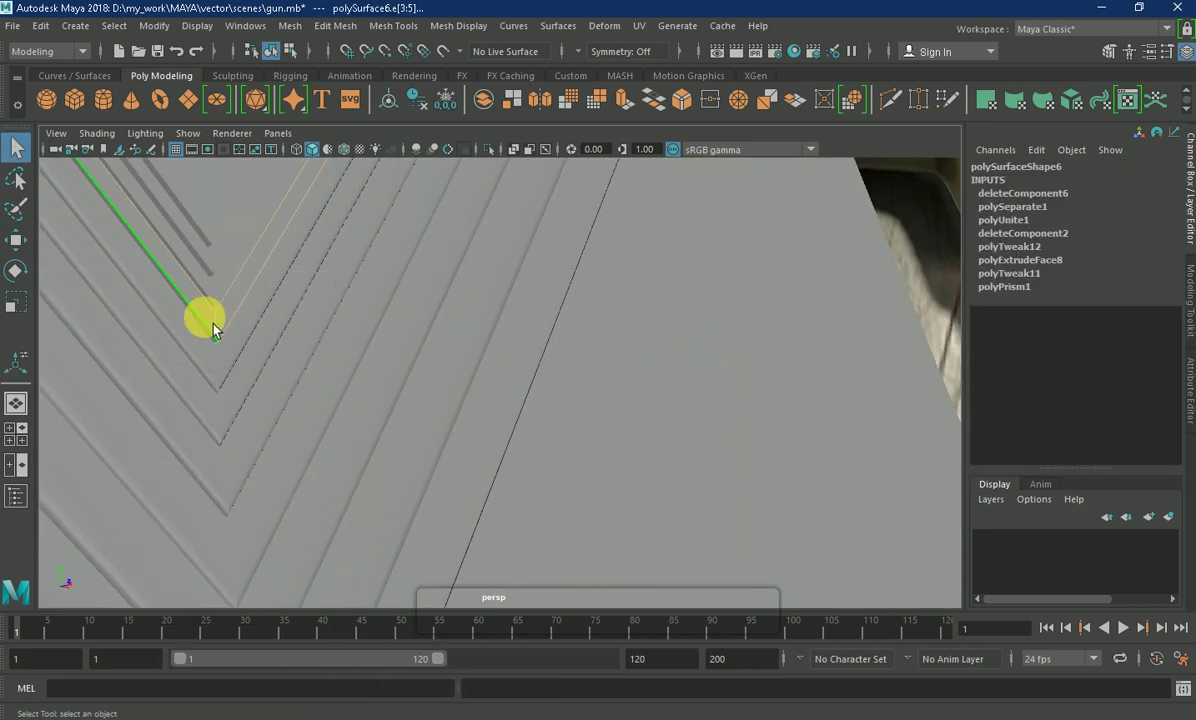
pyautogui.click(205, 320)
pyautogui.keyDown('shift'); pyautogui.moveTo(205, 320); pyautogui.dragTo(720, 378, button='right'); pyautogui.keyUp('shift')
pyautogui.click(187, 260)
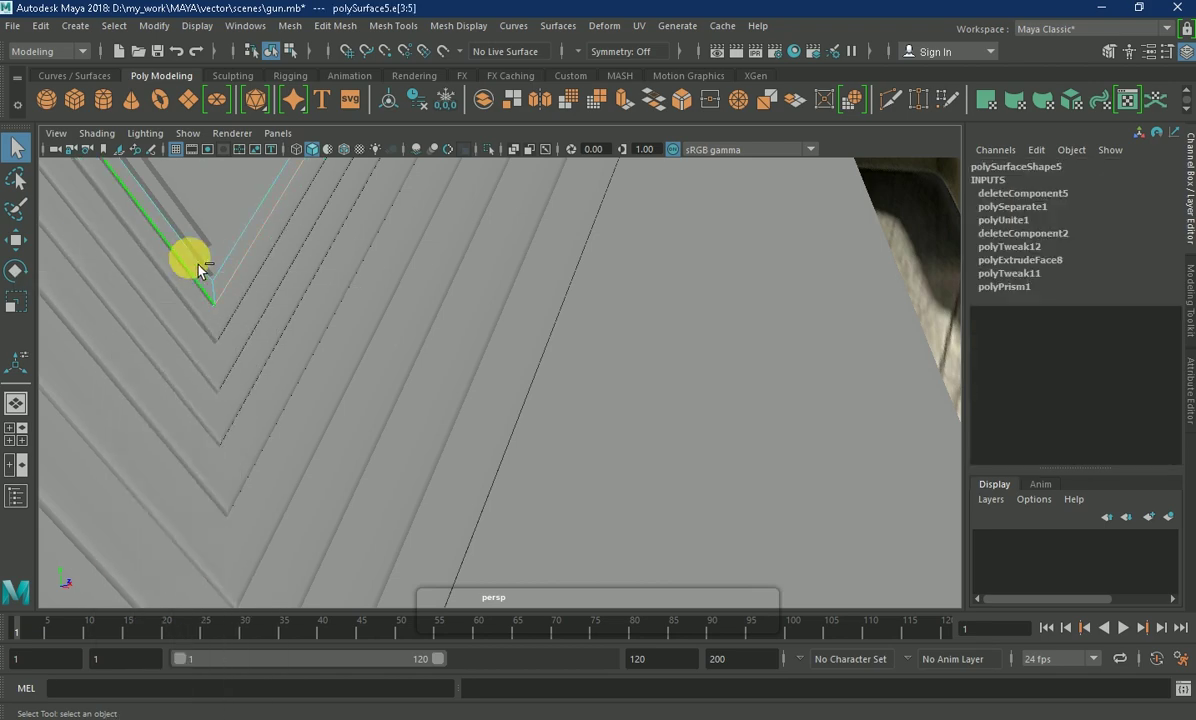
pyautogui.keyDown('shift'); pyautogui.moveTo(187, 260); pyautogui.dragTo(710, 372, button='right'); pyautogui.keyUp('shift')
# - Bevel the remaining V edge and the innermost triangle's edges, then finish the bevel
pyautogui.rightClick(192, 200)
pyautogui.click(192, 165)
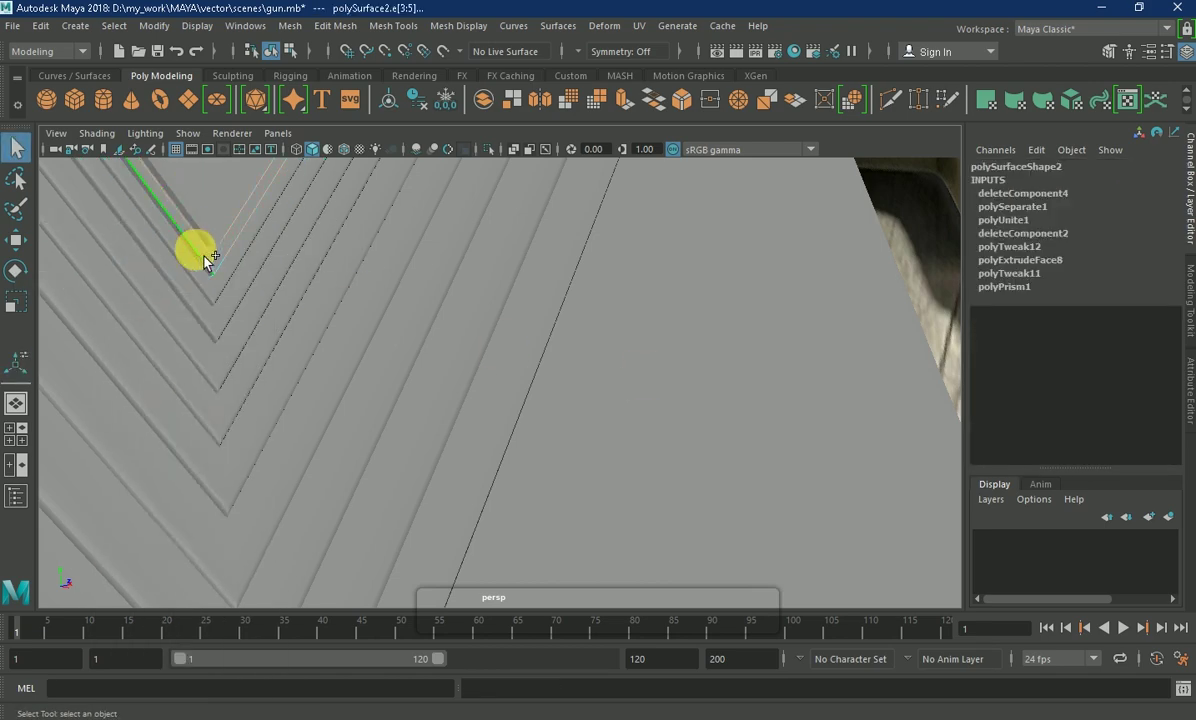
pyautogui.click(205, 259)
pyautogui.keyDown('shift'); pyautogui.moveTo(205, 259); pyautogui.dragTo(708, 374, button='right'); pyautogui.keyUp('shift')
pyautogui.click(217, 210)
pyautogui.press('w')
pyautogui.moveTo(240, 222)
pyautogui.keyDown('alt'); pyautogui.mouseDown()
pyautogui.moveTo(323, 283)
pyautogui.moveTo(440, 443)
pyautogui.moveTo(408, 350)
pyautogui.mouseUp(); pyautogui.keyUp('alt')
pyautogui.hotkey('ctrl', 'b')
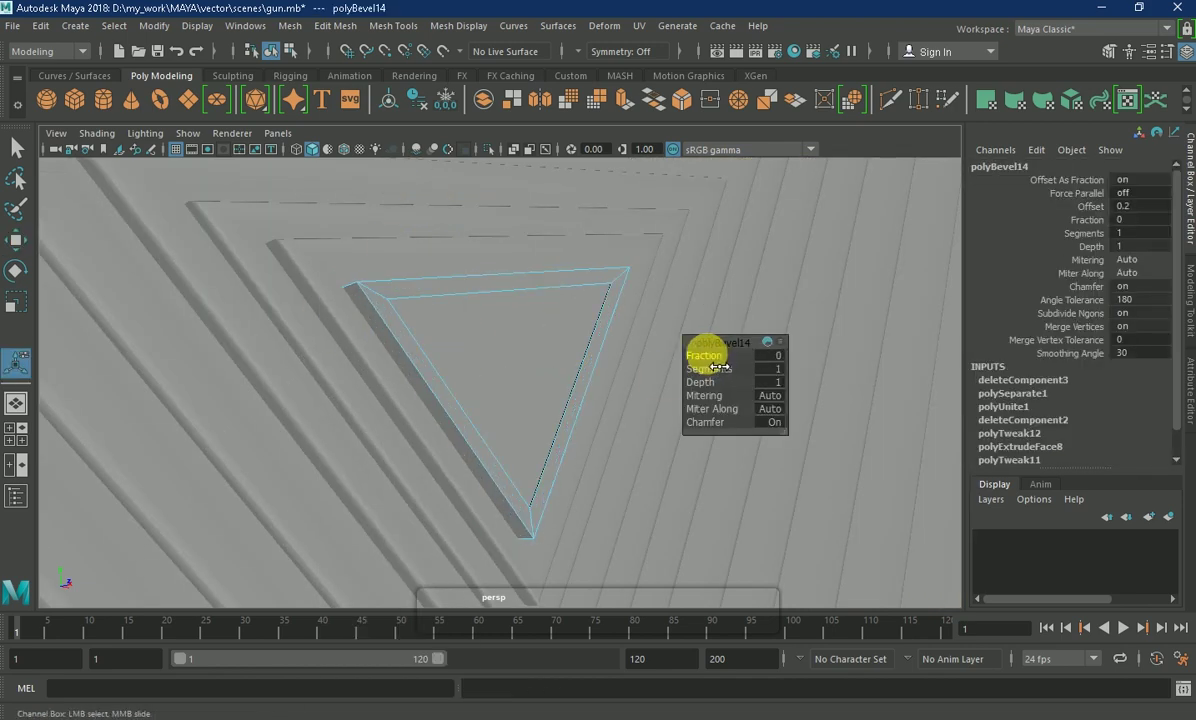
pyautogui.press('q')
pyautogui.click(475, 339)
# - Select every nested triangle ring of the emblem, outer and inner
pyautogui.click(532, 398)
pyautogui.scroll(-5, 532, 398)
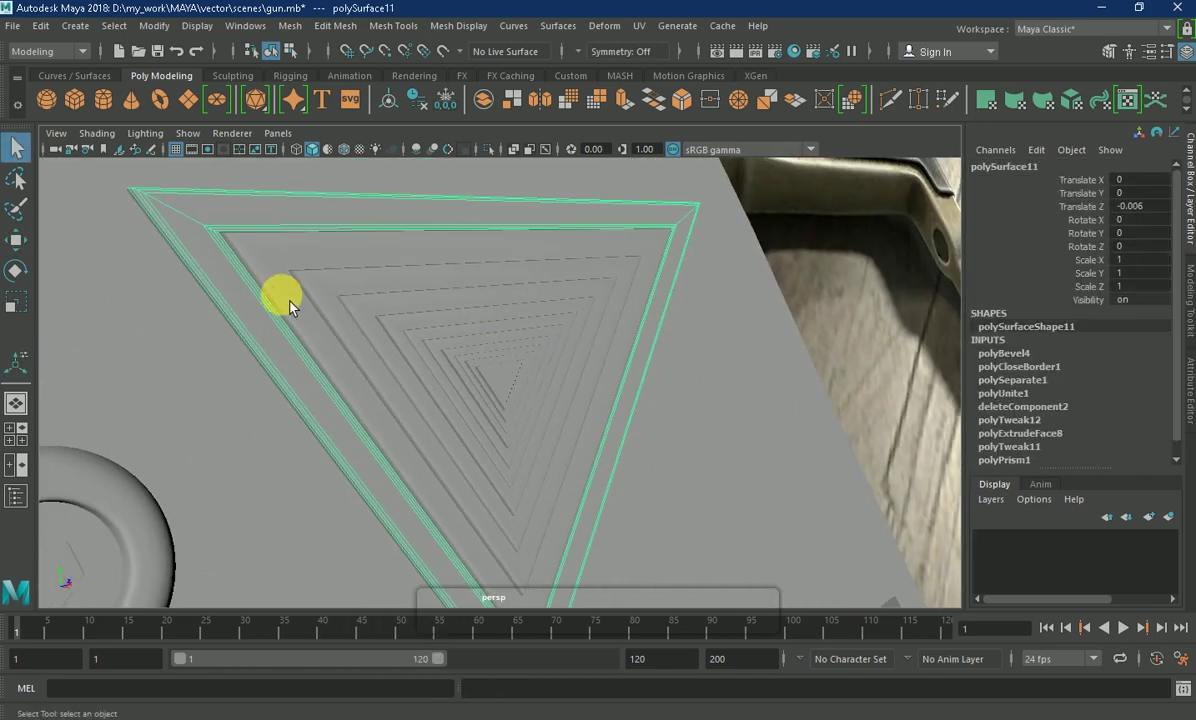
pyautogui.click(310, 284)
pyautogui.click(485, 335)
pyautogui.click(440, 355)
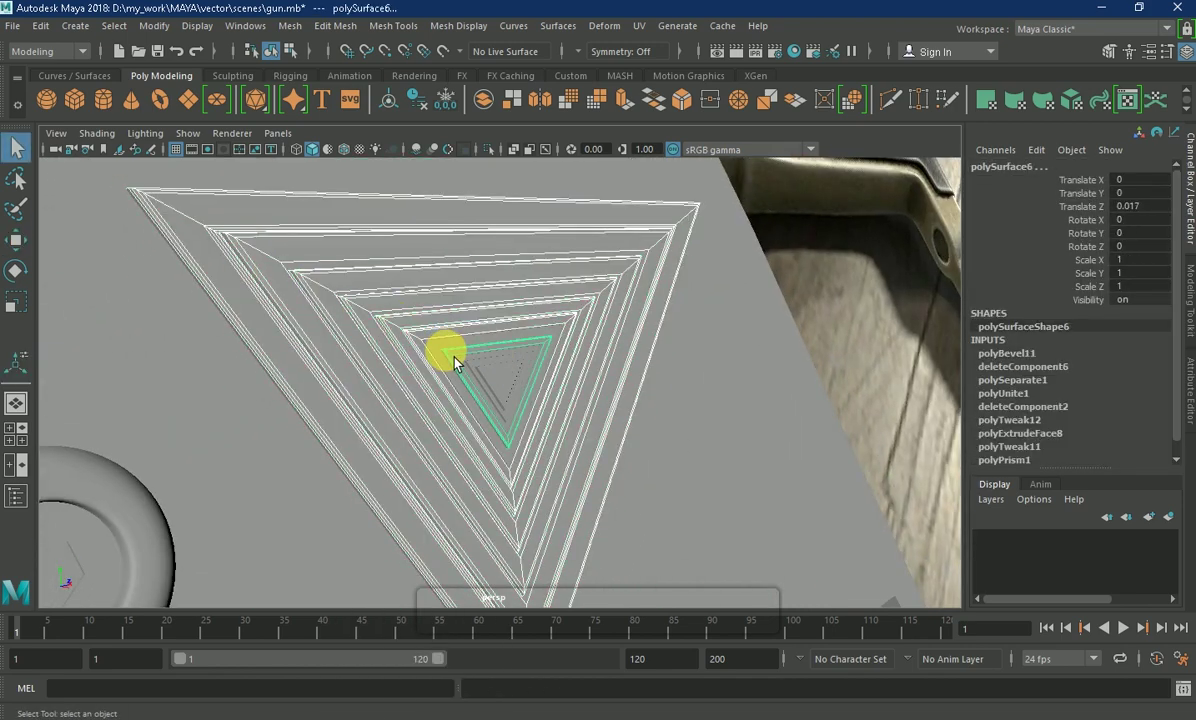
pyautogui.click(470, 372)
pyautogui.click(484, 378)
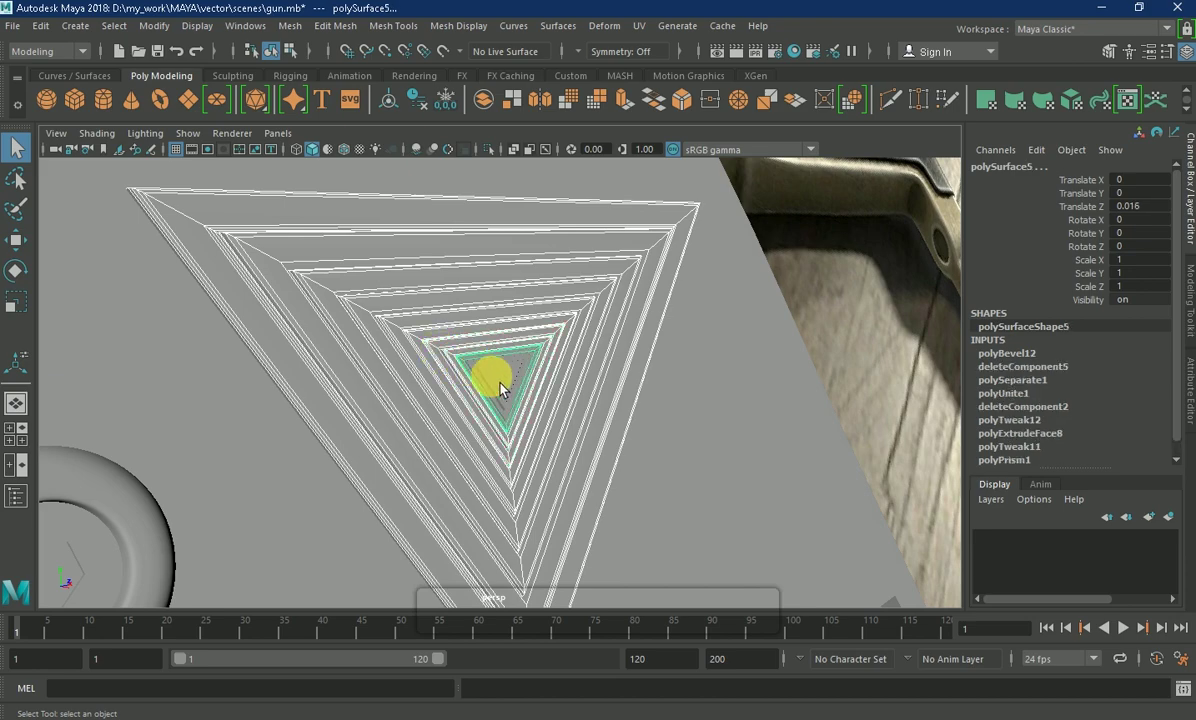
pyautogui.click(480, 378)
pyautogui.moveTo(486, 381)
pyautogui.keyDown('alt'); pyautogui.mouseDown()
pyautogui.moveTo(801, 480)
pyautogui.moveTo(435, 373)
pyautogui.mouseUp(); pyautogui.keyUp('alt')
pyautogui.click(505, 418)
pyautogui.moveTo(505, 418)
pyautogui.keyDown('alt'); pyautogui.mouseDown(button='right')
pyautogui.moveTo(358, 330)
pyautogui.moveTo(342, 600)
pyautogui.mouseUp(button='right'); pyautogui.keyUp('alt')
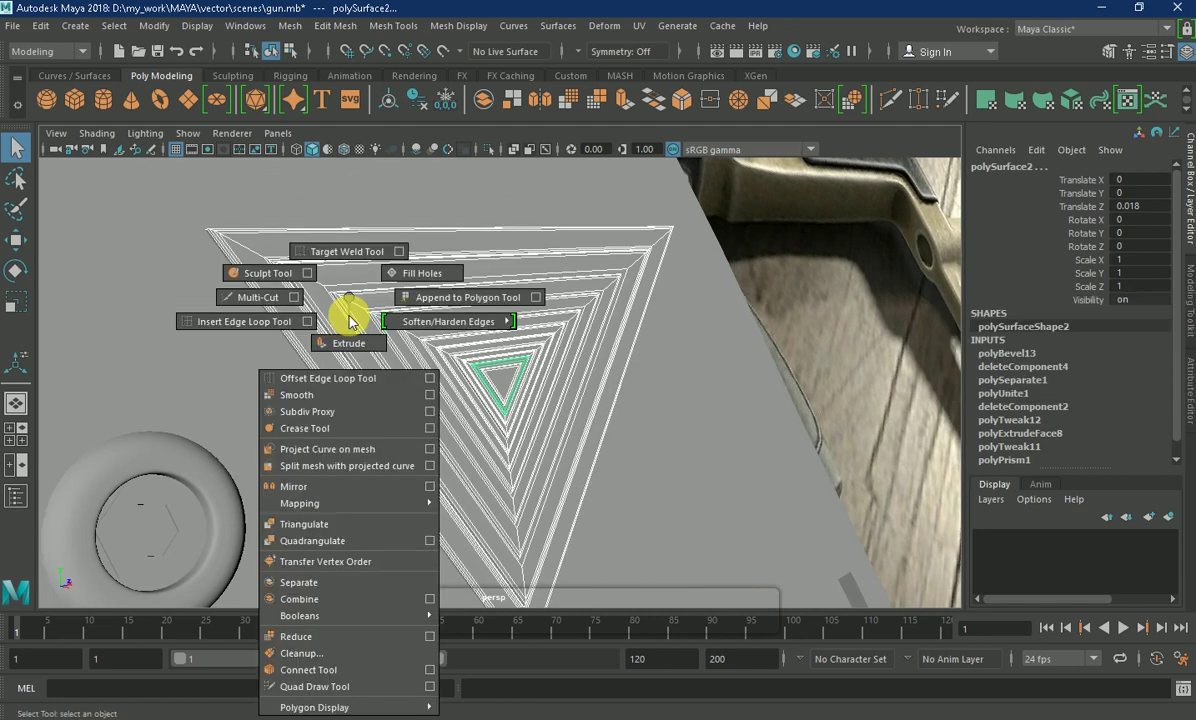
# - Combine the rings into polySurface11, preview smoothing with 3, then turn it off with 1
pyautogui.moveTo(413, 226); pyautogui.dragTo(445, 207, button='right')
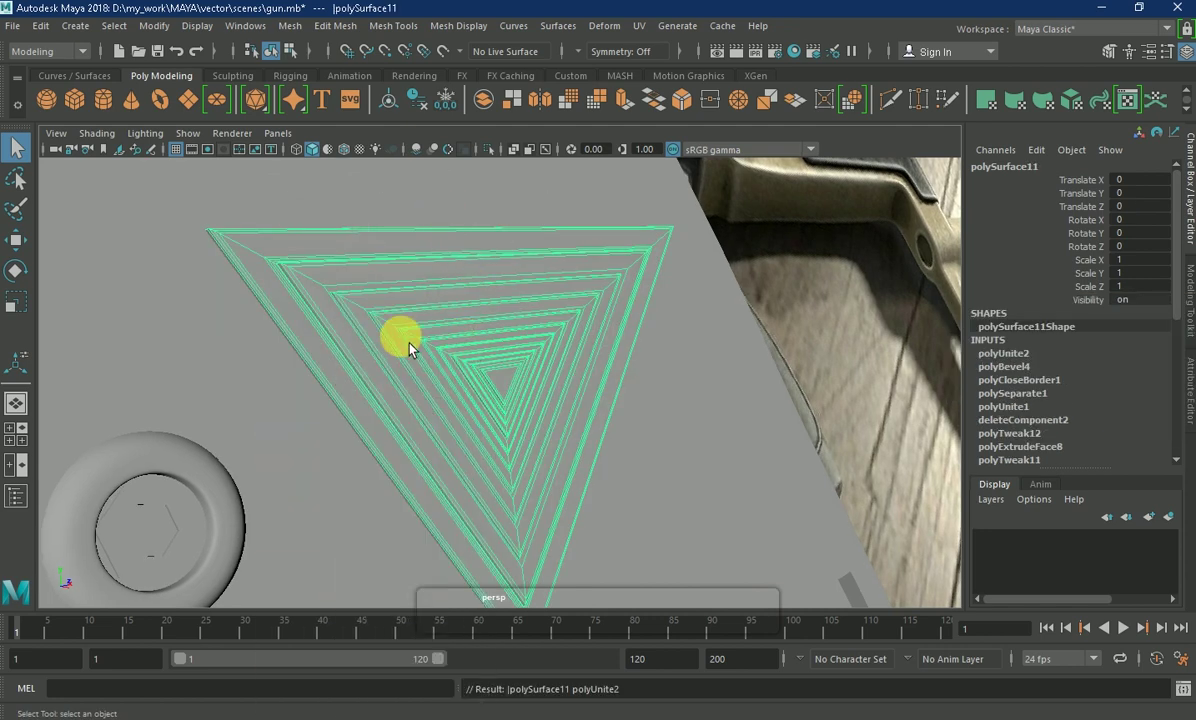
pyautogui.press('3')
pyautogui.press('1')
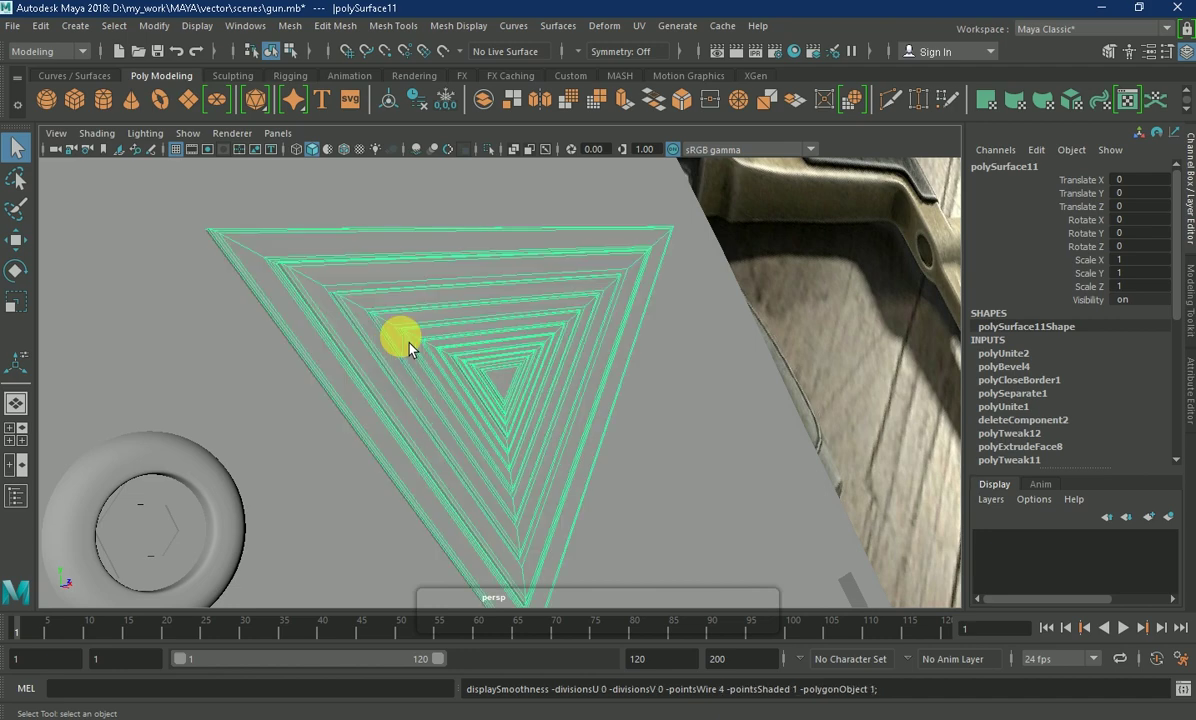
pyautogui.click(812, 320)
pyautogui.moveTo(619, 347)
pyautogui.keyDown('alt'); pyautogui.mouseDown()
pyautogui.moveTo(585, 410)
pyautogui.moveTo(611, 419)
pyautogui.mouseUp(); pyautogui.keyUp('alt')
# - Select a long diagonal edge of polySurface11 and bevel it at fraction 0.1 with 1 segment
pyautogui.moveTo(392, 227); pyautogui.dragTo(392, 181, button='right')
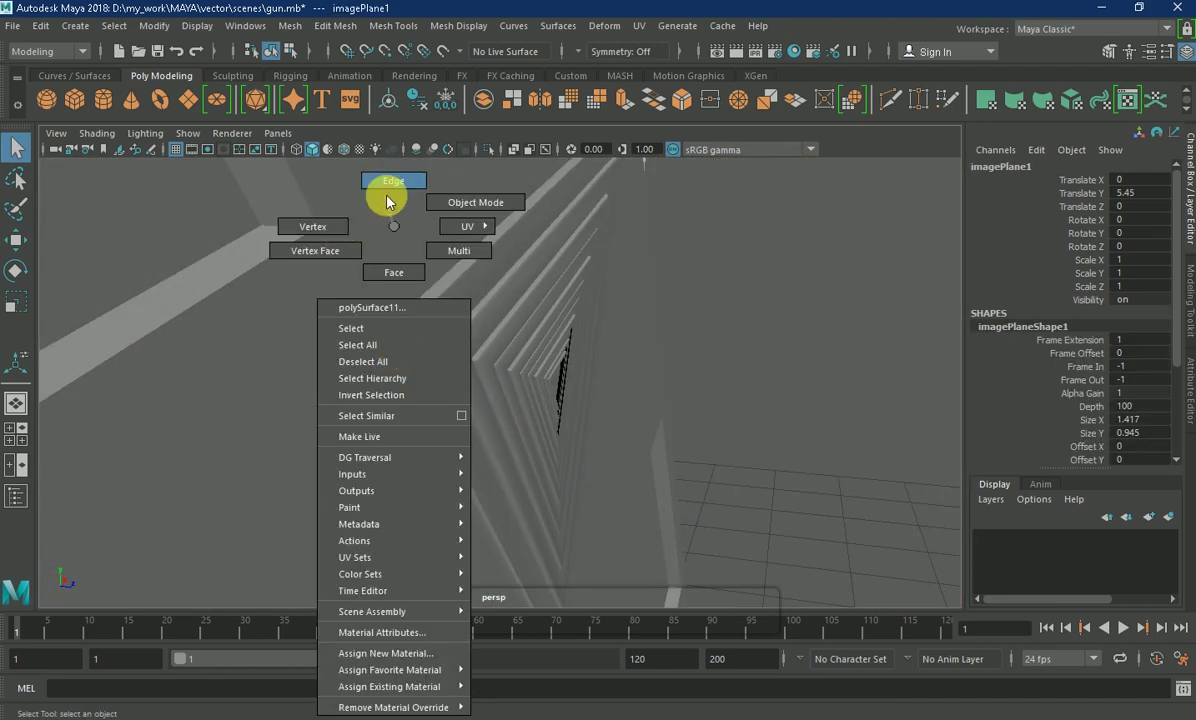
pyautogui.keyDown('alt'); pyautogui.moveTo(390, 347); pyautogui.dragTo(431, 365); pyautogui.keyUp('alt')
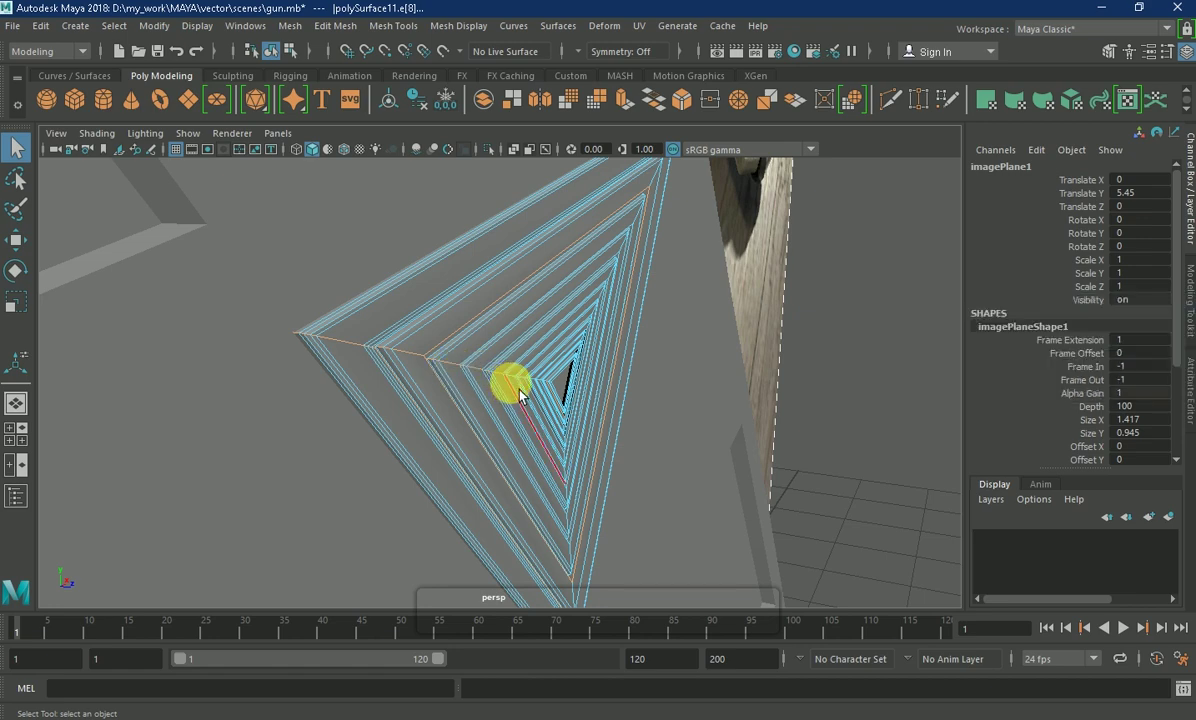
pyautogui.keyDown('alt'); pyautogui.moveTo(507, 382); pyautogui.dragTo(627, 419, button='right'); pyautogui.keyUp('alt')
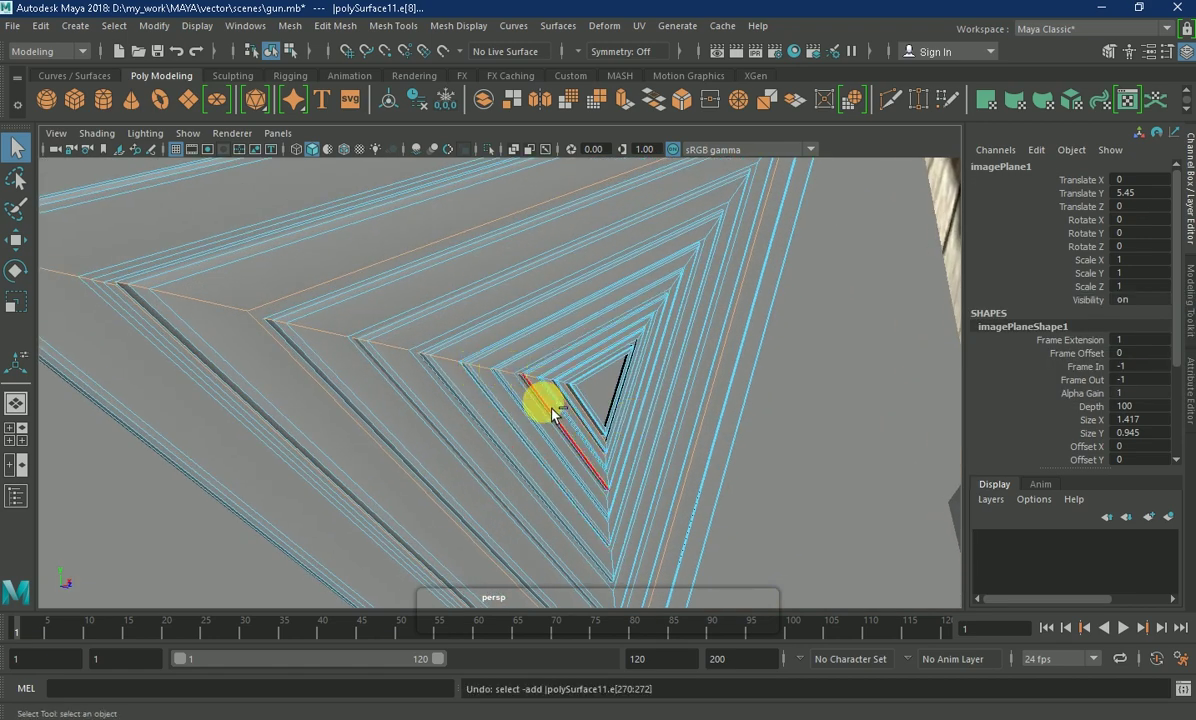
pyautogui.click(351, 438)
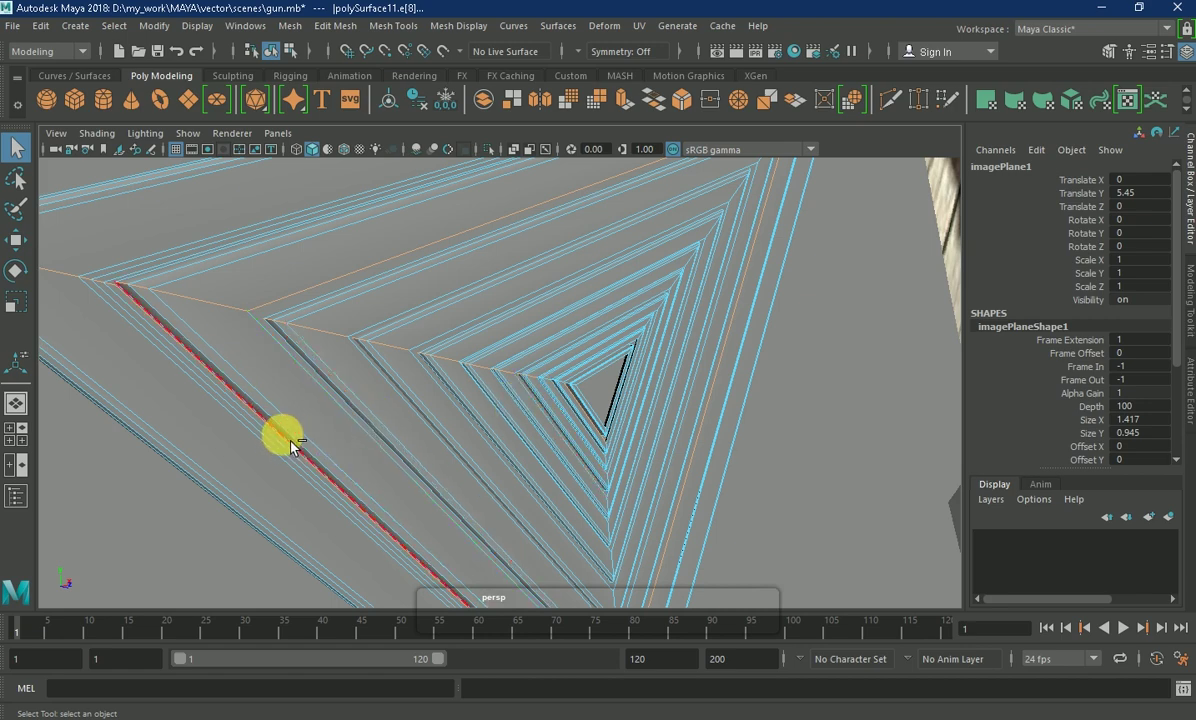
pyautogui.moveTo(558, 390)
pyautogui.keyDown('alt'); pyautogui.mouseDown(button='right')
pyautogui.moveTo(758, 446)
pyautogui.moveTo(728, 397)
pyautogui.mouseUp(button='right'); pyautogui.keyUp('alt')
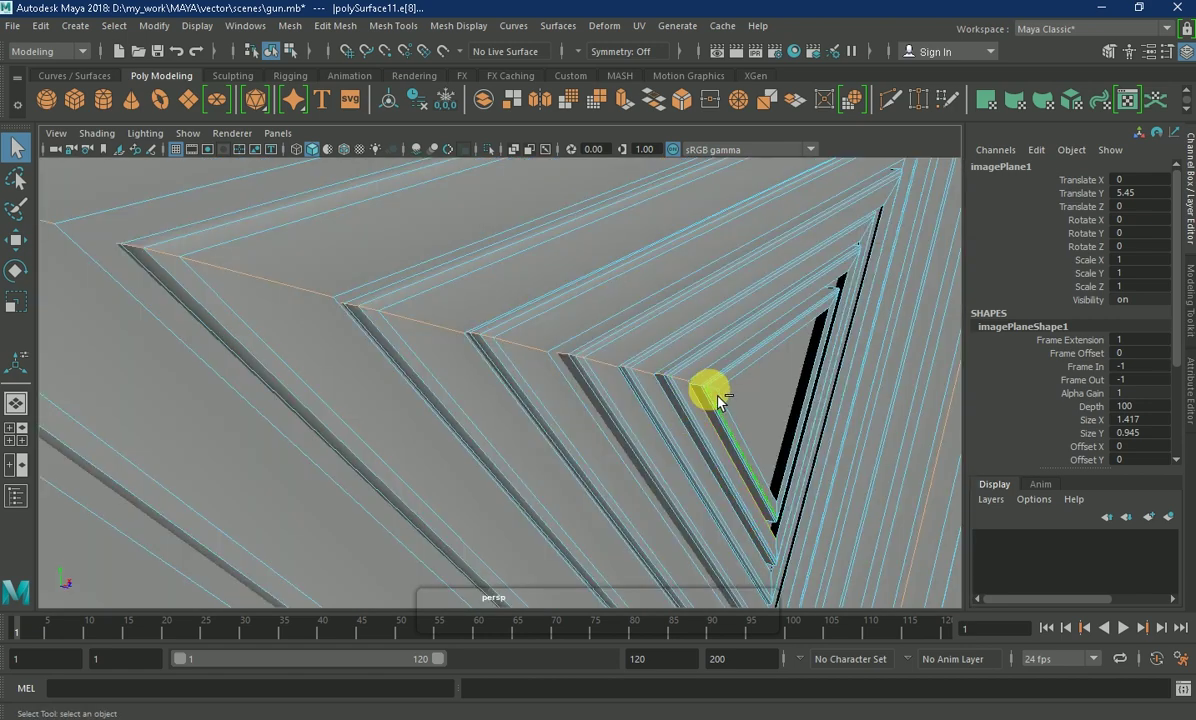
pyautogui.moveTo(742, 454)
pyautogui.keyDown('alt'); pyautogui.mouseDown(button='right')
pyautogui.moveTo(764, 408)
pyautogui.moveTo(547, 299)
pyautogui.mouseUp(button='right'); pyautogui.keyUp('alt')
pyautogui.keyDown('shift'); pyautogui.moveTo(412, 354); pyautogui.dragTo(478, 345, button='right'); pyautogui.keyUp('shift')
pyautogui.moveTo(722, 372); pyautogui.dragTo(713, 384)
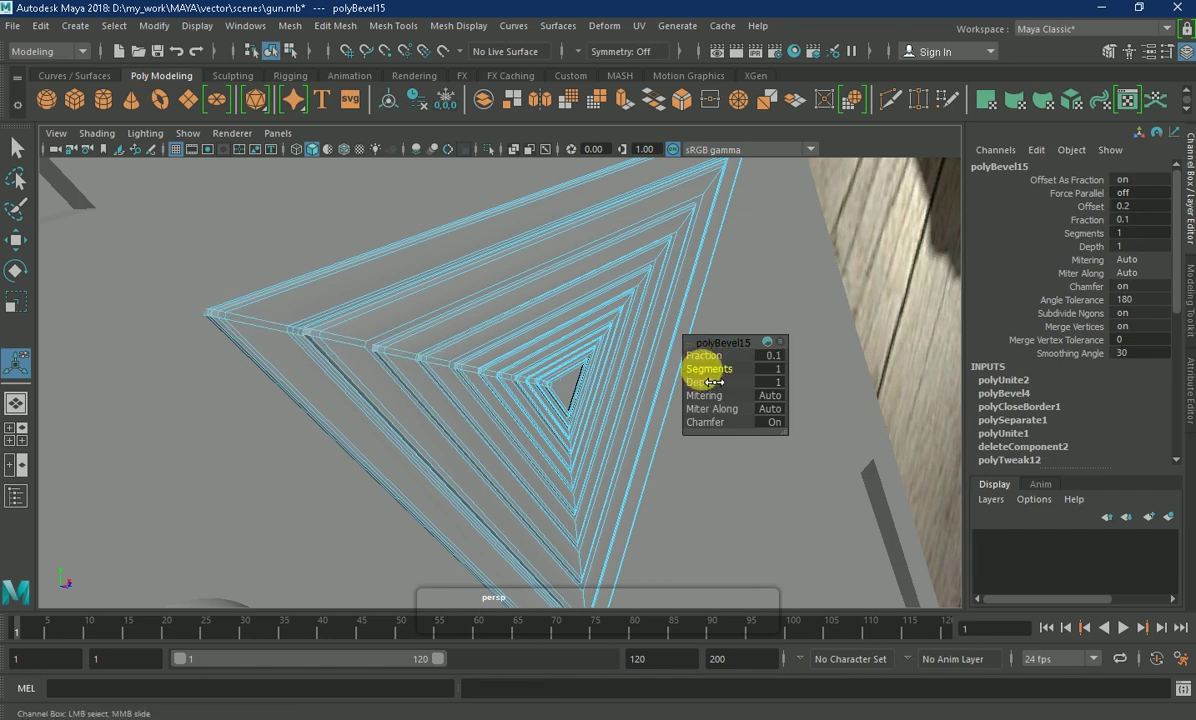
# - Select the combined triangle emblem, preview it smoothed, and pick a run of its edges
pyautogui.moveTo(467, 228); pyautogui.dragTo(547, 200, button='right')
pyautogui.click(500, 383)
pyautogui.click(500, 383)
pyautogui.press('3')
pyautogui.moveTo(500, 383)
pyautogui.keyDown('alt'); pyautogui.mouseDown()
pyautogui.moveTo(633, 275)
pyautogui.moveTo(475, 307)
pyautogui.moveTo(638, 368)
pyautogui.mouseUp(); pyautogui.keyUp('alt')
pyautogui.moveTo(632, 226)
pyautogui.mouseDown(button='right')
pyautogui.moveTo(585, 238)
pyautogui.moveTo(632, 181)
pyautogui.mouseUp(button='right')
pyautogui.moveTo(667, 342); pyautogui.dragTo(907, 242)
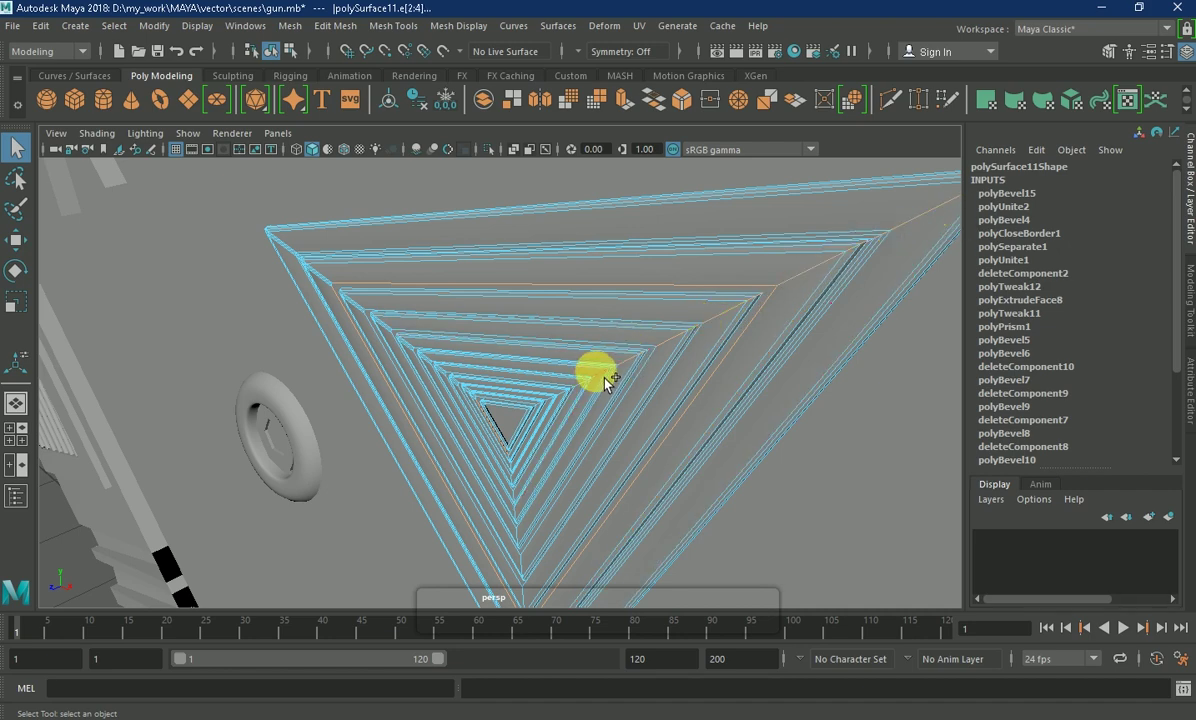
# - Add the apex edge and bevel the triangle emblem's edges, widening Fraction to 0.3
pyautogui.keyDown('alt'); pyautogui.moveTo(612, 398); pyautogui.dragTo(681, 374); pyautogui.keyUp('alt')
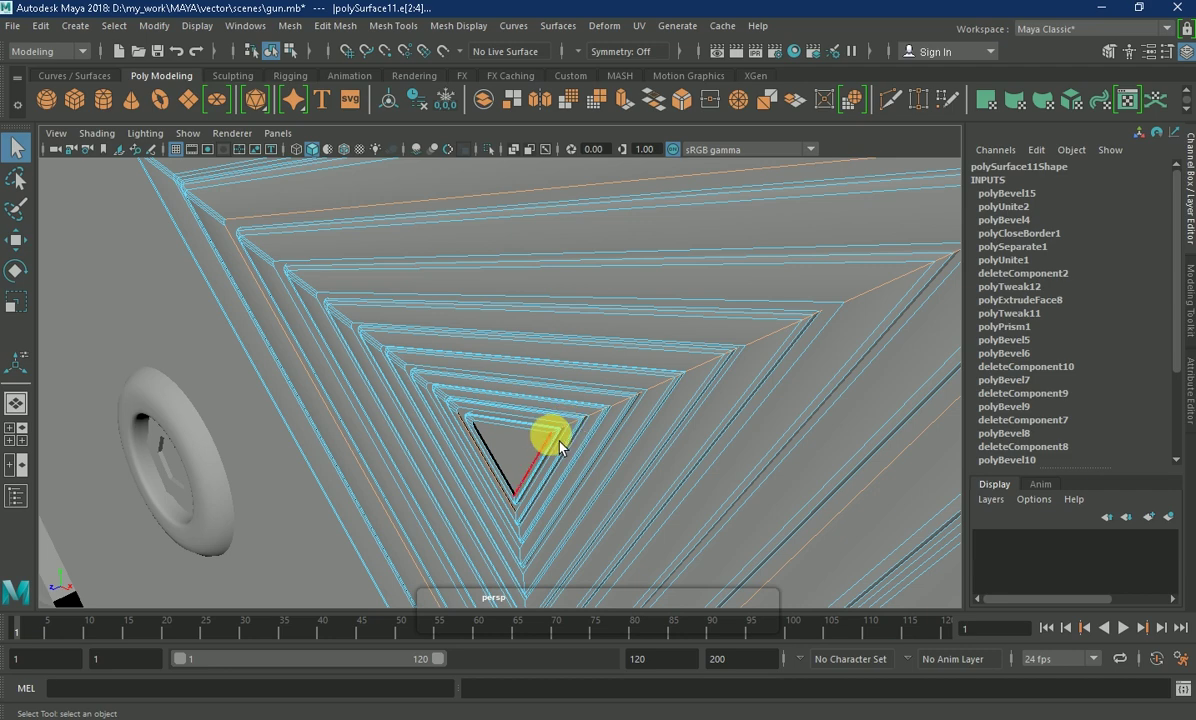
pyautogui.keyDown('alt'); pyautogui.moveTo(558, 446); pyautogui.dragTo(765, 527); pyautogui.keyUp('alt')
pyautogui.scroll(-3, 801, 561)
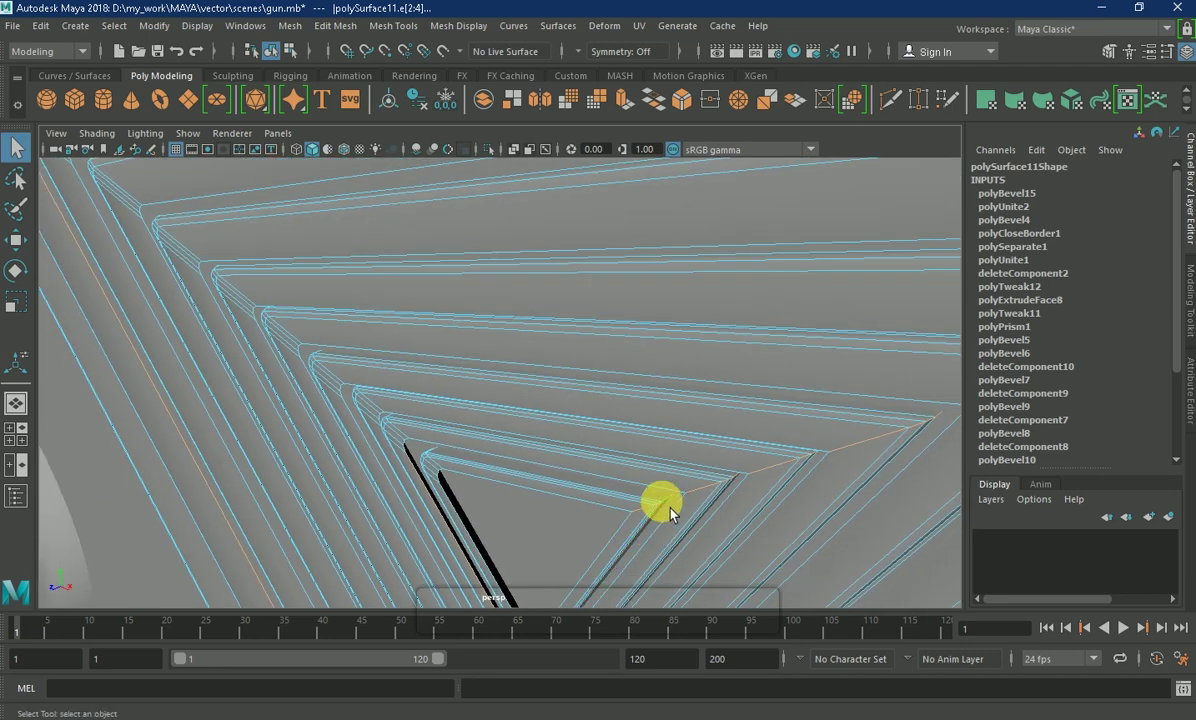
pyautogui.scroll(-2, 769, 489)
pyautogui.scroll(-4, 840, 470)
pyautogui.scroll(-5, 854, 494)
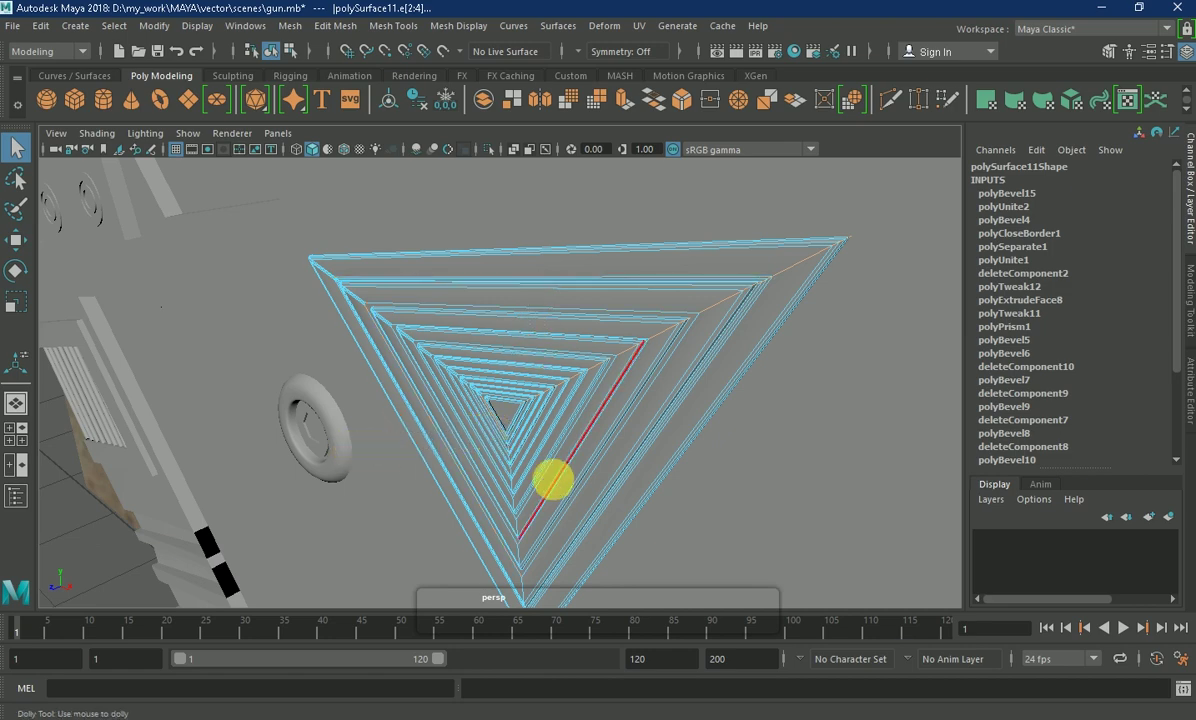
pyautogui.scroll(3, 580, 430)
pyautogui.scroll(3, 590, 405)
pyautogui.scroll(2, 608, 200)
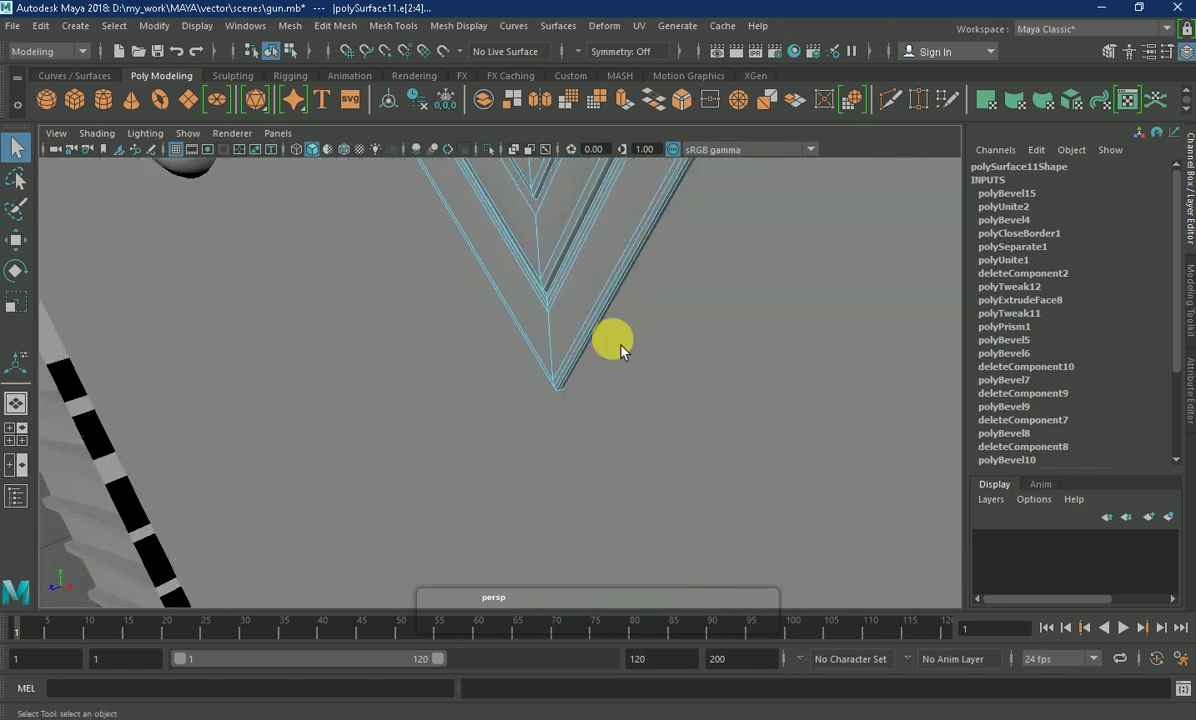
pyautogui.keyDown('shift'); pyautogui.click(547, 230); pyautogui.keyUp('shift')
pyautogui.scroll(-3, 600, 438)
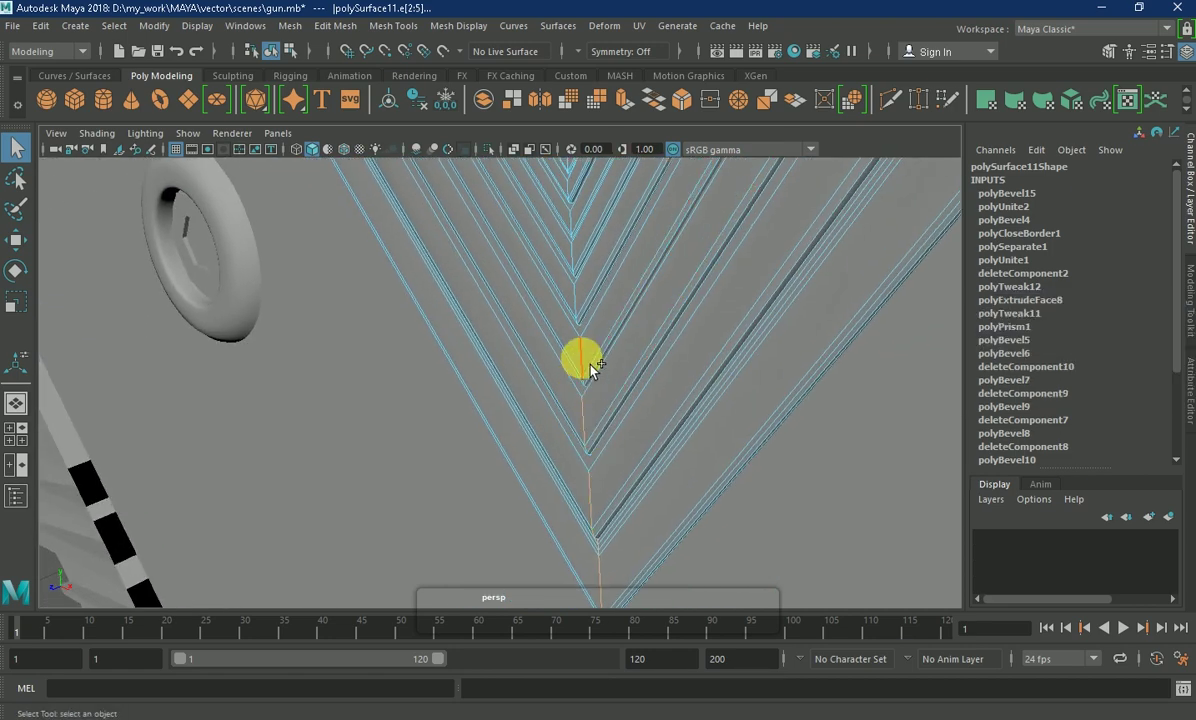
pyautogui.moveTo(573, 193)
pyautogui.keyDown('alt'); pyautogui.mouseDown()
pyautogui.moveTo(600, 330)
pyautogui.moveTo(721, 347)
pyautogui.moveTo(662, 417)
pyautogui.moveTo(619, 312)
pyautogui.moveTo(545, 290)
pyautogui.moveTo(521, 328)
pyautogui.mouseUp(); pyautogui.keyUp('alt')
pyautogui.moveTo(521, 328)
pyautogui.keyDown('alt'); pyautogui.mouseDown(button='right')
pyautogui.moveTo(499, 254)
pyautogui.moveTo(395, 165)
pyautogui.mouseUp(button='right'); pyautogui.keyUp('alt')
pyautogui.keyDown('shift'); pyautogui.moveTo(722, 234); pyautogui.dragTo(761, 307, button='right'); pyautogui.keyUp('shift')
pyautogui.moveTo(712, 370); pyautogui.dragTo(717, 370)
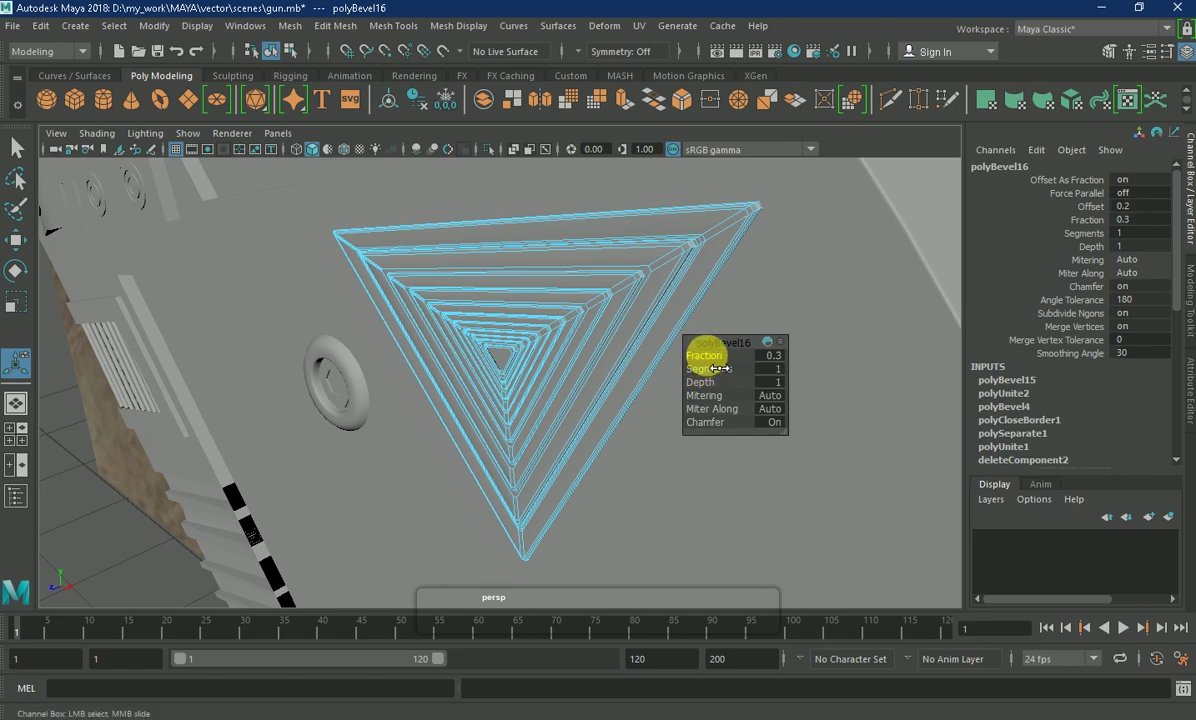
# - Select the gun side plate and pick the vent's upper edge in edge mode
pyautogui.moveTo(534, 374)
pyautogui.keyDown('alt'); pyautogui.mouseDown(button='right')
pyautogui.moveTo(873, 393)
pyautogui.moveTo(547, 293)
pyautogui.moveTo(592, 259)
pyautogui.moveTo(673, 240)
pyautogui.moveTo(633, 248)
pyautogui.mouseUp(button='right'); pyautogui.keyUp('alt')
pyautogui.click(838, 180)
pyautogui.moveTo(836, 177)
pyautogui.keyDown('alt'); pyautogui.mouseDown()
pyautogui.moveTo(657, 307)
pyautogui.moveTo(537, 299)
pyautogui.moveTo(649, 291)
pyautogui.moveTo(742, 248)
pyautogui.moveTo(600, 296)
pyautogui.moveTo(547, 299)
pyautogui.moveTo(614, 288)
pyautogui.moveTo(606, 262)
pyautogui.moveTo(582, 310)
pyautogui.moveTo(494, 280)
pyautogui.moveTo(249, 255)
pyautogui.moveTo(633, 192)
pyautogui.mouseUp(); pyautogui.keyUp('alt')
pyautogui.click(249, 255)
pyautogui.keyDown('alt'); pyautogui.moveTo(395, 374); pyautogui.dragTo(619, 286, button='middle'); pyautogui.keyUp('alt')
pyautogui.moveTo(603, 226); pyautogui.dragTo(596, 182, button='right')
pyautogui.click(494, 259)
pyautogui.moveTo(494, 259)
pyautogui.keyDown('alt'); pyautogui.mouseDown()
pyautogui.moveTo(601, 315)
pyautogui.moveTo(495, 337)
pyautogui.mouseUp(); pyautogui.keyUp('alt')
pyautogui.moveTo(587, 315)
pyautogui.keyDown('alt'); pyautogui.mouseDown()
pyautogui.moveTo(568, 187)
pyautogui.moveTo(614, 309)
pyautogui.moveTo(523, 410)
pyautogui.moveTo(497, 339)
pyautogui.mouseUp(); pyautogui.keyUp('alt')
pyautogui.click(523, 408)
pyautogui.click(522, 393)
# - Bevel the selected vent rim edge and widen its fraction to full
pyautogui.moveTo(502, 285)
pyautogui.keyDown('alt'); pyautogui.mouseDown()
pyautogui.moveTo(641, 392)
pyautogui.moveTo(681, 347)
pyautogui.moveTo(475, 312)
pyautogui.moveTo(580, 332)
pyautogui.mouseUp(); pyautogui.keyUp('alt')
pyautogui.keyDown('shift'); pyautogui.moveTo(580, 332); pyautogui.dragTo(620, 300, button='right'); pyautogui.keyUp('shift')
pyautogui.keyDown('alt'); pyautogui.moveTo(526, 320); pyautogui.dragTo(807, 407, button='right'); pyautogui.keyUp('alt')
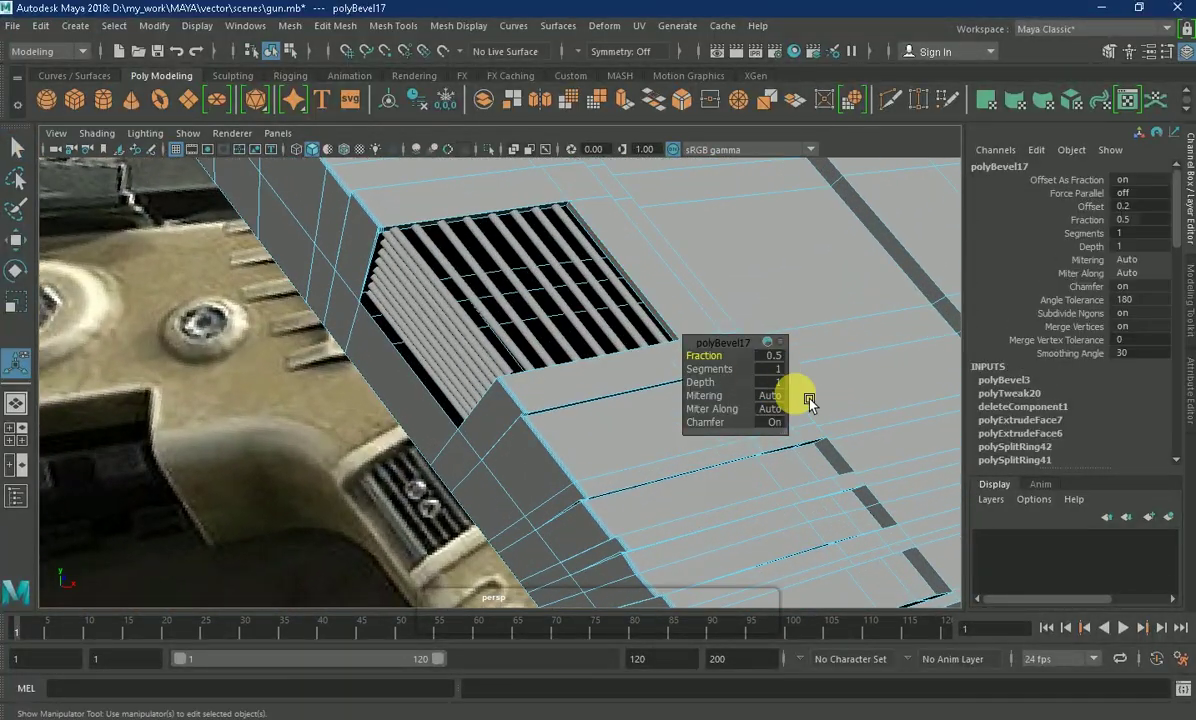
pyautogui.moveTo(455, 226); pyautogui.dragTo(572, 336, button='right')
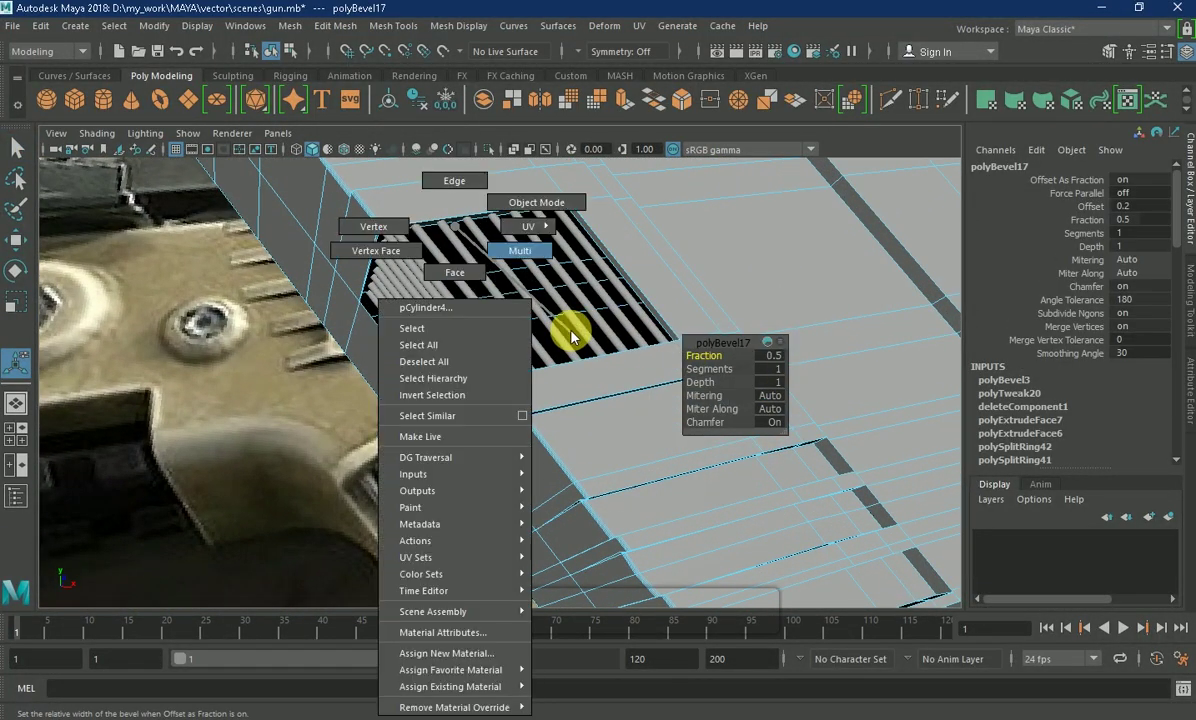
pyautogui.moveTo(448, 236)
pyautogui.keyDown('alt'); pyautogui.mouseDown(button='right')
pyautogui.moveTo(662, 347)
pyautogui.moveTo(627, 435)
pyautogui.moveTo(785, 338)
pyautogui.mouseUp(button='right'); pyautogui.keyUp('alt')
pyautogui.moveTo(785, 338)
pyautogui.keyDown('alt'); pyautogui.mouseDown()
pyautogui.moveTo(641, 294)
pyautogui.moveTo(387, 488)
pyautogui.moveTo(427, 374)
pyautogui.moveTo(542, 342)
pyautogui.mouseUp(); pyautogui.keyUp('alt')
pyautogui.moveTo(703, 356)
pyautogui.mouseDown()
pyautogui.moveTo(752, 370)
pyautogui.moveTo(737, 383)
pyautogui.mouseUp()
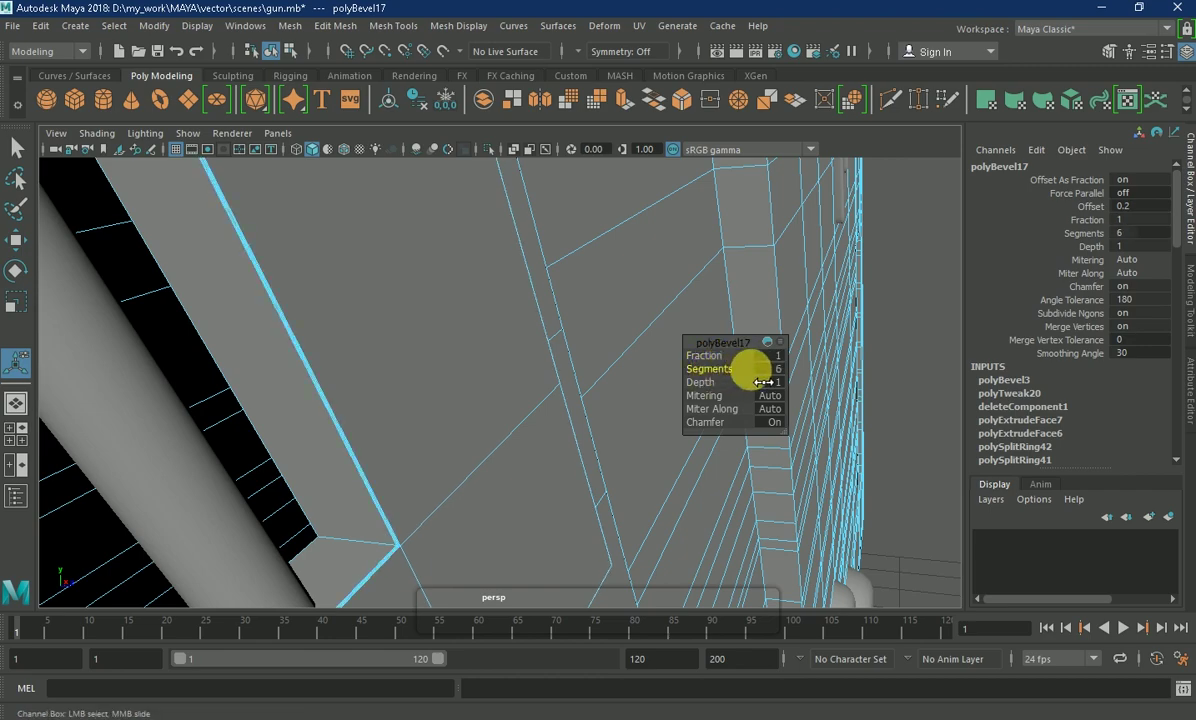
pyautogui.moveTo(534, 408)
pyautogui.keyDown('alt'); pyautogui.mouseDown()
pyautogui.moveTo(347, 267)
pyautogui.moveTo(387, 286)
pyautogui.moveTo(245, 275)
pyautogui.moveTo(440, 320)
pyautogui.moveTo(406, 256)
pyautogui.mouseUp(); pyautogui.keyUp('alt')
# - Bevel the edge loop around the box with Ctrl+B, widening it and adding segments
pyautogui.moveTo(406, 250); pyautogui.dragTo(462, 196, button='right')
pyautogui.moveTo(455, 265)
pyautogui.keyDown('alt'); pyautogui.mouseDown()
pyautogui.moveTo(302, 328)
pyautogui.moveTo(392, 302)
pyautogui.moveTo(601, 368)
pyautogui.moveTo(465, 226)
pyautogui.mouseUp(); pyautogui.keyUp('alt')
pyautogui.moveTo(465, 226); pyautogui.dragTo(486, 205, button='right')
pyautogui.click(488, 342)
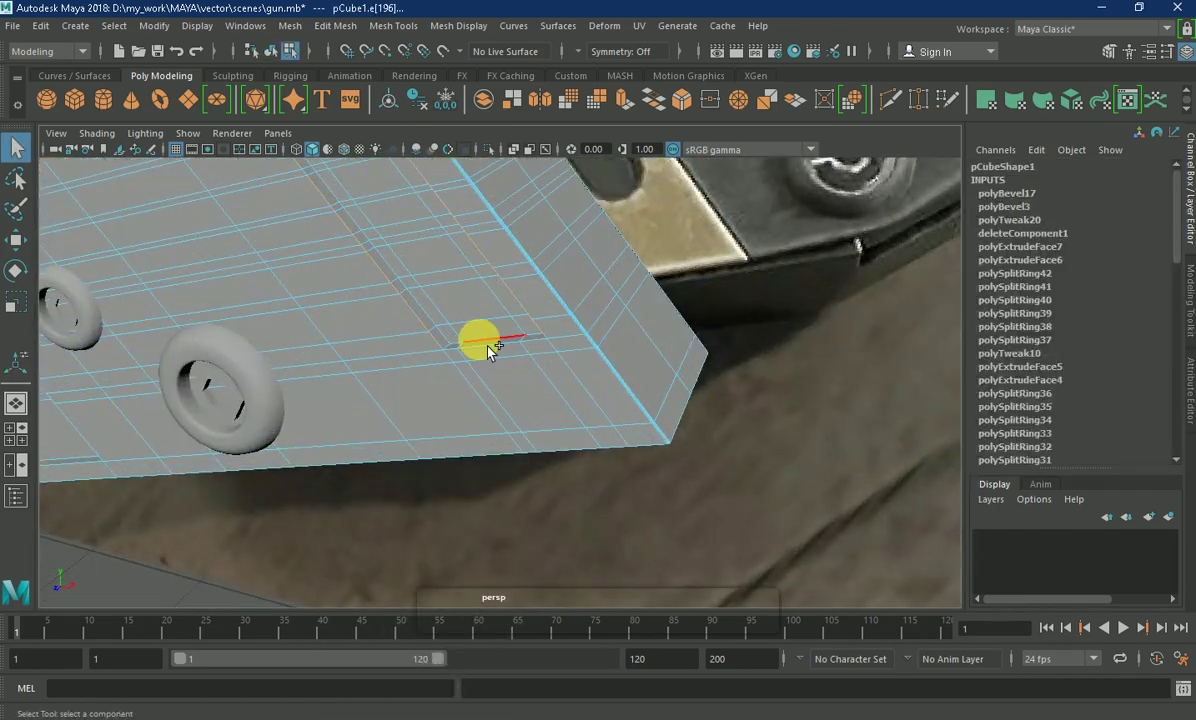
pyautogui.moveTo(427, 323)
pyautogui.keyDown('alt'); pyautogui.mouseDown()
pyautogui.moveTo(411, 240)
pyautogui.moveTo(499, 387)
pyautogui.moveTo(523, 480)
pyautogui.mouseUp(); pyautogui.keyUp('alt')
pyautogui.moveTo(294, 213)
pyautogui.keyDown('alt'); pyautogui.mouseDown()
pyautogui.moveTo(320, 224)
pyautogui.moveTo(280, 173)
pyautogui.moveTo(416, 203)
pyautogui.mouseUp(); pyautogui.keyUp('alt')
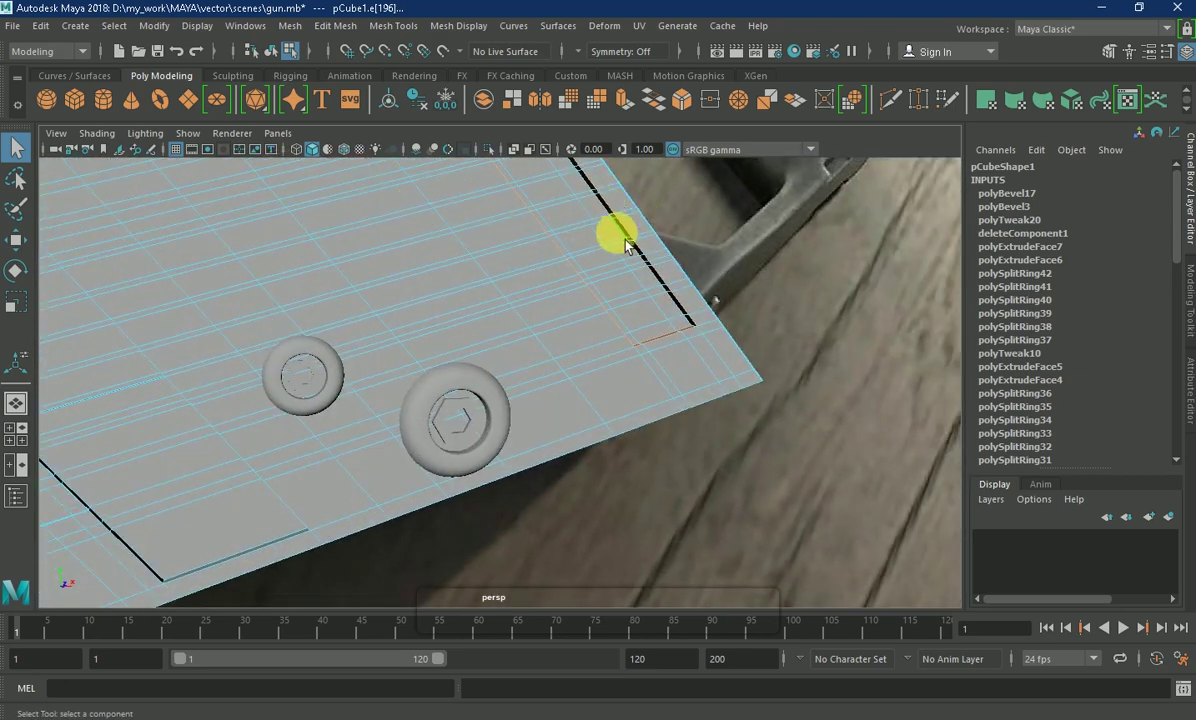
pyautogui.hotkey('ctrl', 'b')
pyautogui.keyDown('alt'); pyautogui.moveTo(769, 267); pyautogui.dragTo(804, 366, button='right'); pyautogui.keyUp('alt')
pyautogui.moveTo(722, 369); pyautogui.dragTo(730, 368)
pyautogui.moveTo(615, 215); pyautogui.dragTo(700, 200, button='right')
# - Bevel the rectangular recess's edge loop at fraction 0.2 with 3 segments
pyautogui.moveTo(700, 200)
pyautogui.keyDown('alt'); pyautogui.mouseDown()
pyautogui.moveTo(436, 262)
pyautogui.moveTo(534, 315)
pyautogui.moveTo(499, 339)
pyautogui.mouseUp(); pyautogui.keyUp('alt')
pyautogui.moveTo(499, 339); pyautogui.dragTo(414, 283, button='right')
pyautogui.click(180, 290)
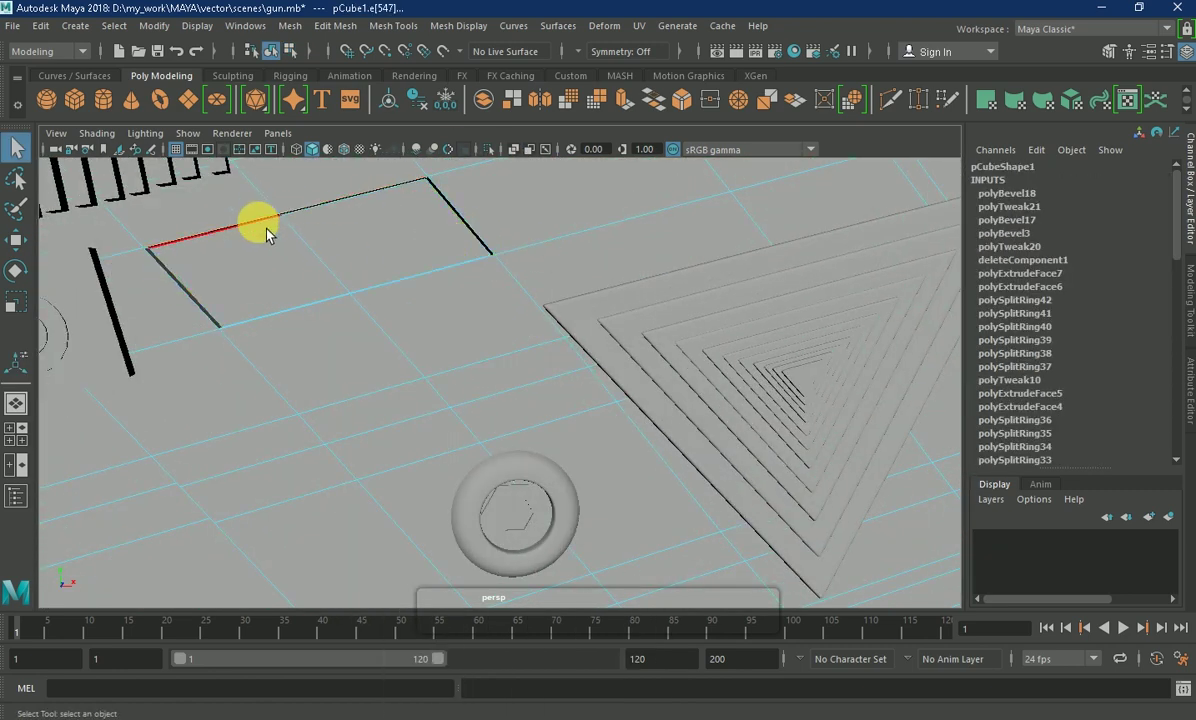
pyautogui.scroll(5, 318, 229)
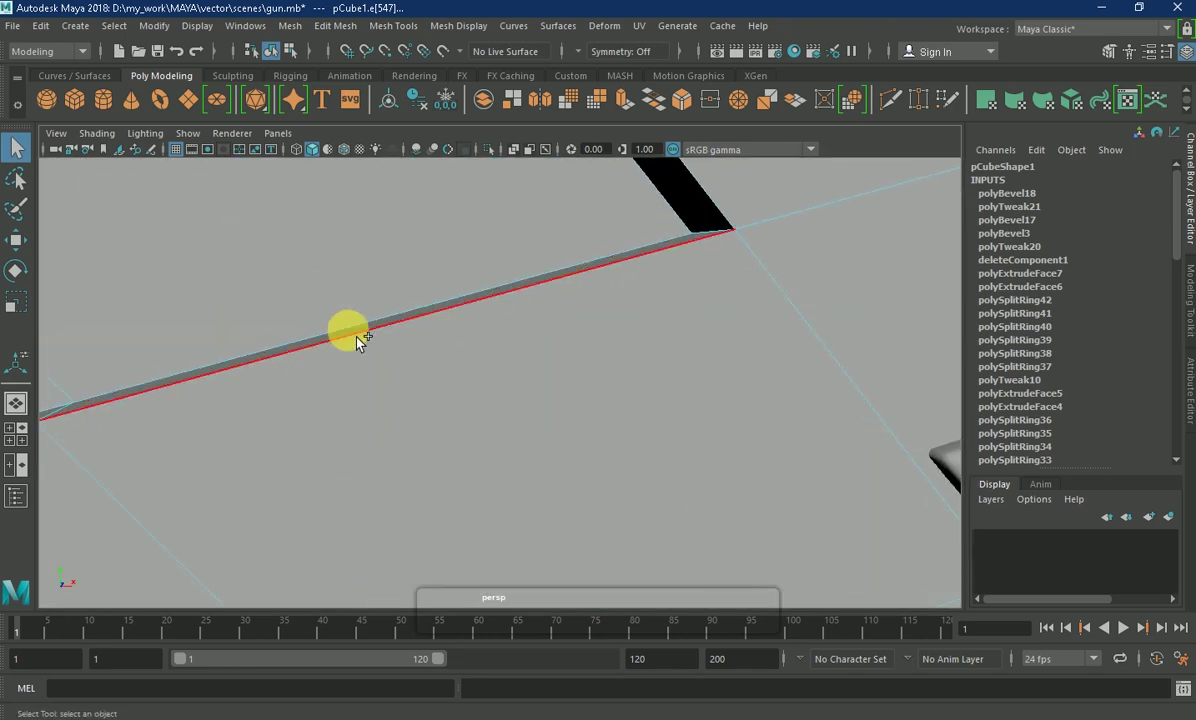
pyautogui.click(333, 315)
pyautogui.scroll(-5, 421, 246)
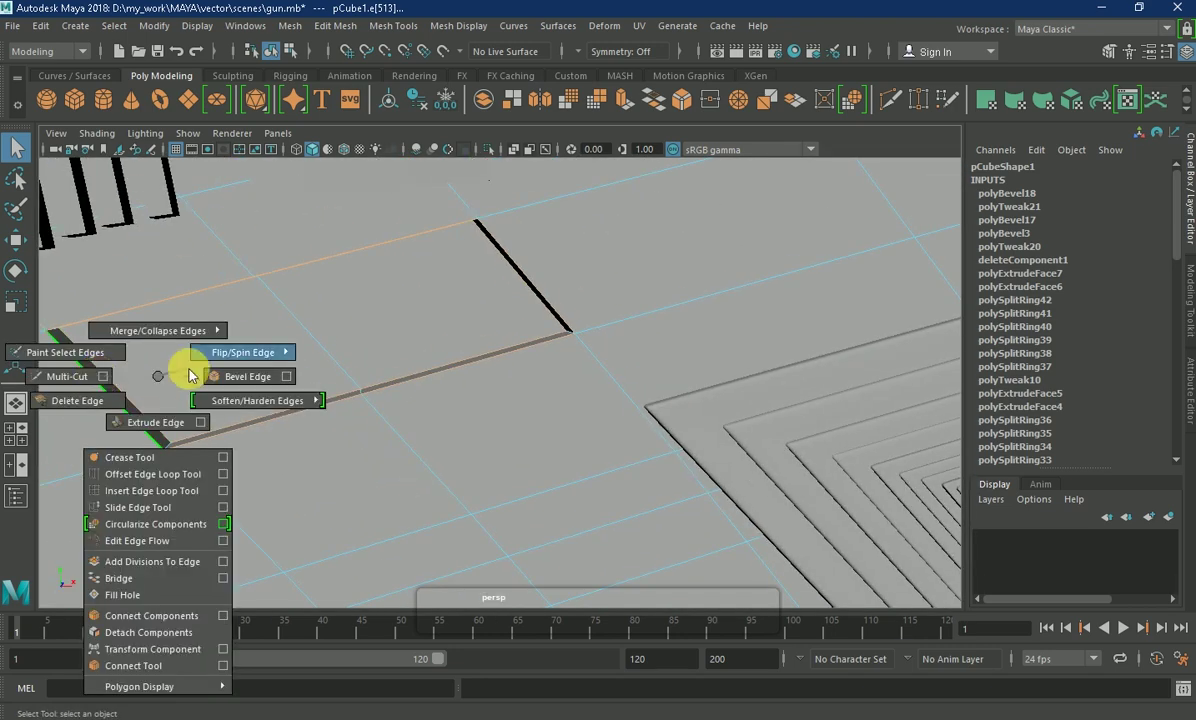
pyautogui.keyDown('shift'); pyautogui.moveTo(147, 373); pyautogui.dragTo(80, 350, button='right'); pyautogui.keyUp('shift')
pyautogui.moveTo(708, 369); pyautogui.dragTo(730, 383)
pyautogui.moveTo(730, 383)
pyautogui.keyDown('alt'); pyautogui.mouseDown(button='right')
pyautogui.moveTo(440, 355)
pyautogui.moveTo(494, 285)
pyautogui.moveTo(582, 293)
pyautogui.moveTo(370, 218)
pyautogui.mouseUp(button='right'); pyautogui.keyUp('alt')
pyautogui.keyDown('alt'); pyautogui.moveTo(370, 218); pyautogui.dragTo(486, 374); pyautogui.keyUp('alt')
pyautogui.keyDown('alt'); pyautogui.moveTo(486, 374); pyautogui.dragTo(360, 448, button='right'); pyautogui.keyUp('alt')
pyautogui.click(360, 448)
pyautogui.moveTo(370, 226); pyautogui.dragTo(381, 226, button='right')
pyautogui.keyDown('alt'); pyautogui.moveTo(393, 405); pyautogui.dragTo(479, 423); pyautogui.keyUp('alt')
# - Select two of the vent groove blocks
pyautogui.moveTo(147, 227); pyautogui.dragTo(267, 187, button='right')
pyautogui.moveTo(267, 187)
pyautogui.keyDown('alt'); pyautogui.mouseDown()
pyautogui.moveTo(248, 405)
pyautogui.moveTo(286, 326)
pyautogui.moveTo(247, 399)
pyautogui.mouseUp(); pyautogui.keyUp('alt')
pyautogui.click(318, 316)
pyautogui.click(517, 419)
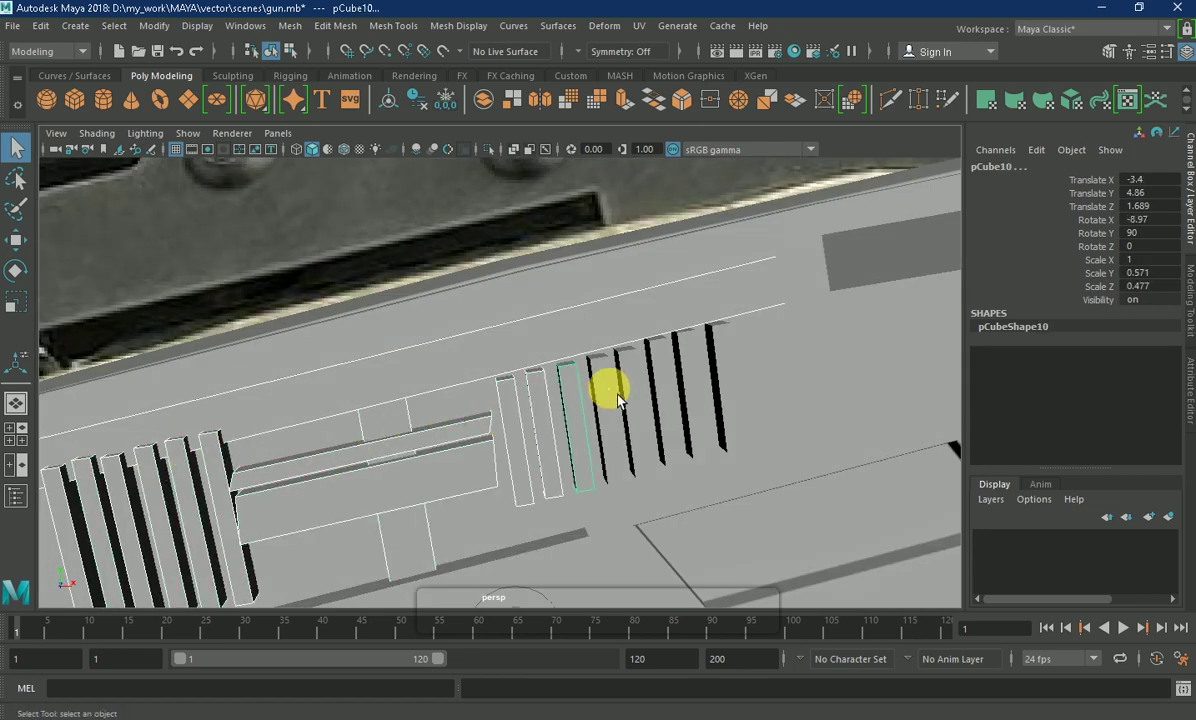
# - Add the last groove block and combine all the blocks into one mesh
pyautogui.scroll(-3, 732, 390)
pyautogui.moveTo(748, 403)
pyautogui.keyDown('alt'); pyautogui.mouseDown()
pyautogui.moveTo(452, 476)
pyautogui.moveTo(364, 530)
pyautogui.mouseUp(); pyautogui.keyUp('alt')
pyautogui.click(364, 530)
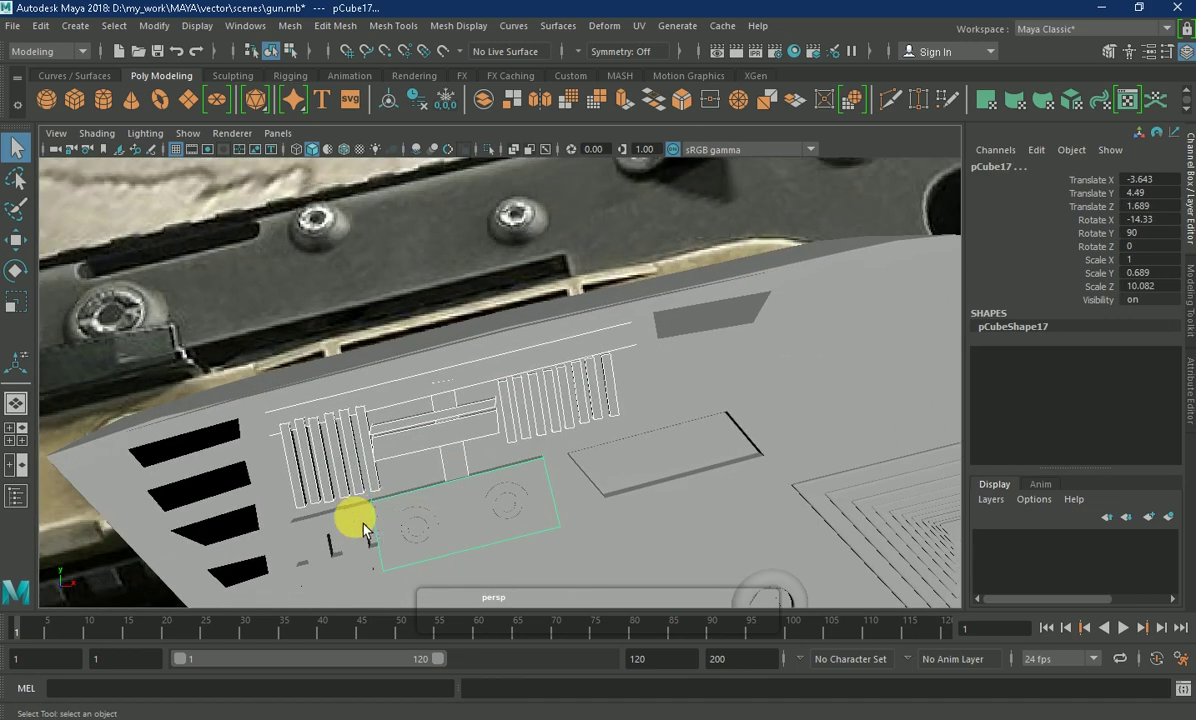
pyautogui.moveTo(330, 455)
pyautogui.keyDown('alt'); pyautogui.mouseDown()
pyautogui.moveTo(547, 456)
pyautogui.moveTo(494, 454)
pyautogui.moveTo(537, 456)
pyautogui.mouseUp(); pyautogui.keyUp('alt')
pyautogui.keyDown('shift'); pyautogui.moveTo(395, 299); pyautogui.dragTo(427, 312, button='right'); pyautogui.keyUp('shift')
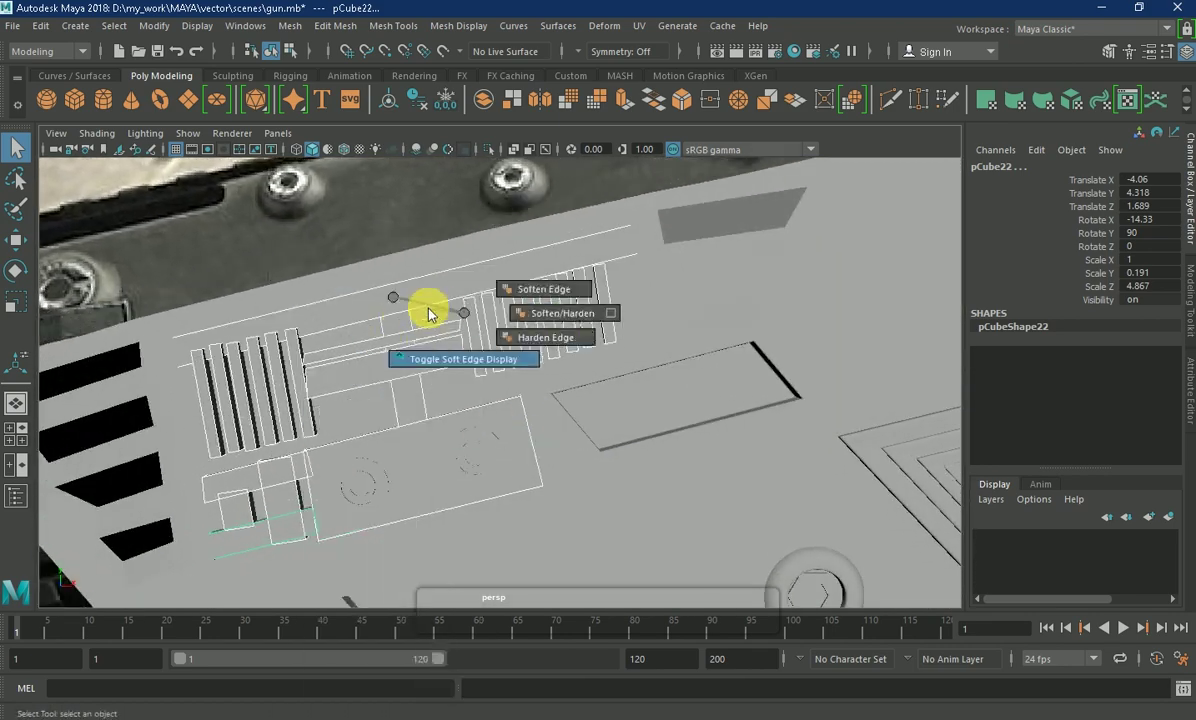
pyautogui.keyDown('shift'); pyautogui.rightClick(405, 299); pyautogui.keyUp('shift')
pyautogui.click(355, 599)
# - Select edge loops on the combined groove mesh
pyautogui.moveTo(390, 224); pyautogui.dragTo(390, 179, button='right')
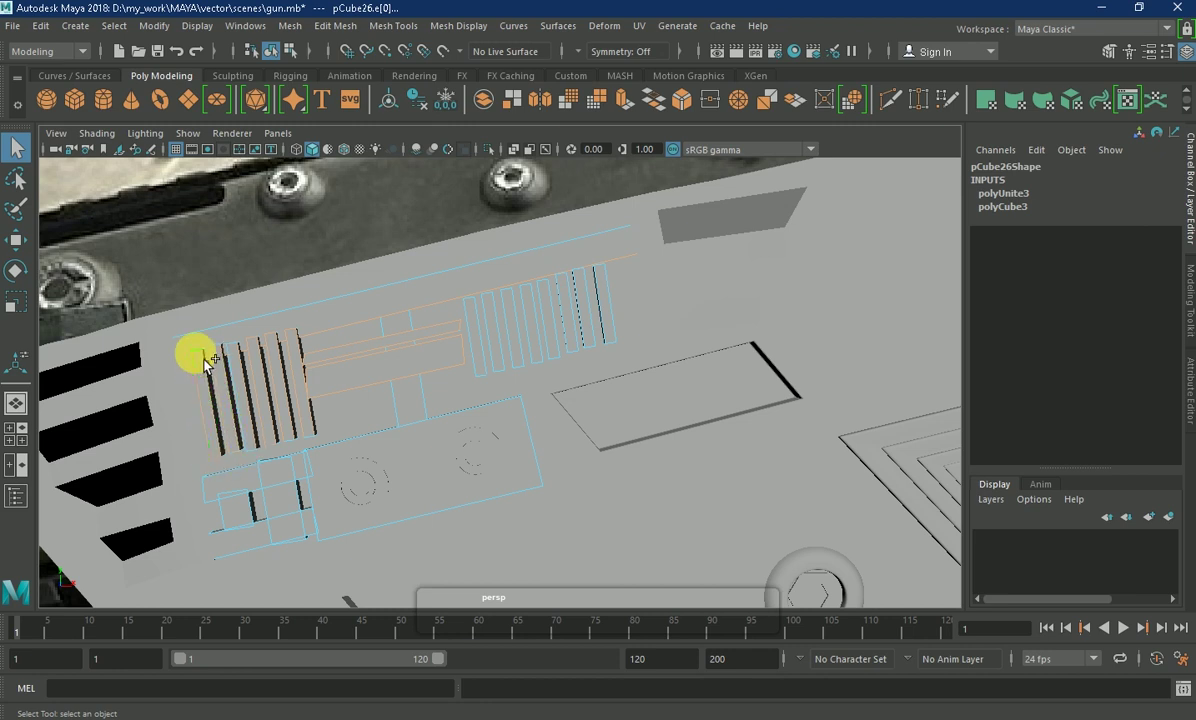
pyautogui.click(244, 370)
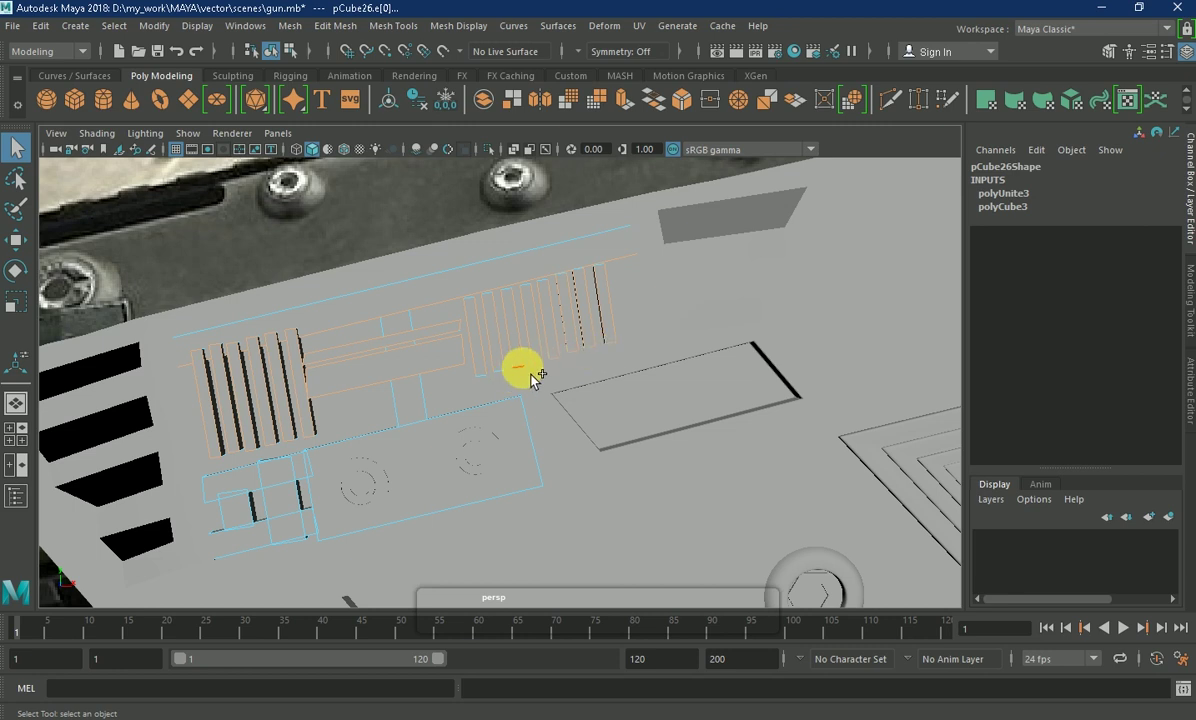
pyautogui.keyDown('shift'); pyautogui.click(491, 382); pyautogui.keyUp('shift')
pyautogui.scroll(2, 130, 345)
# - Select edges on the combined groove slats, checking the slots from several angles
pyautogui.scroll(3, 129, 343)
pyautogui.click(300, 395)
pyautogui.scroll(-2, 268, 410)
pyautogui.click(213, 410)
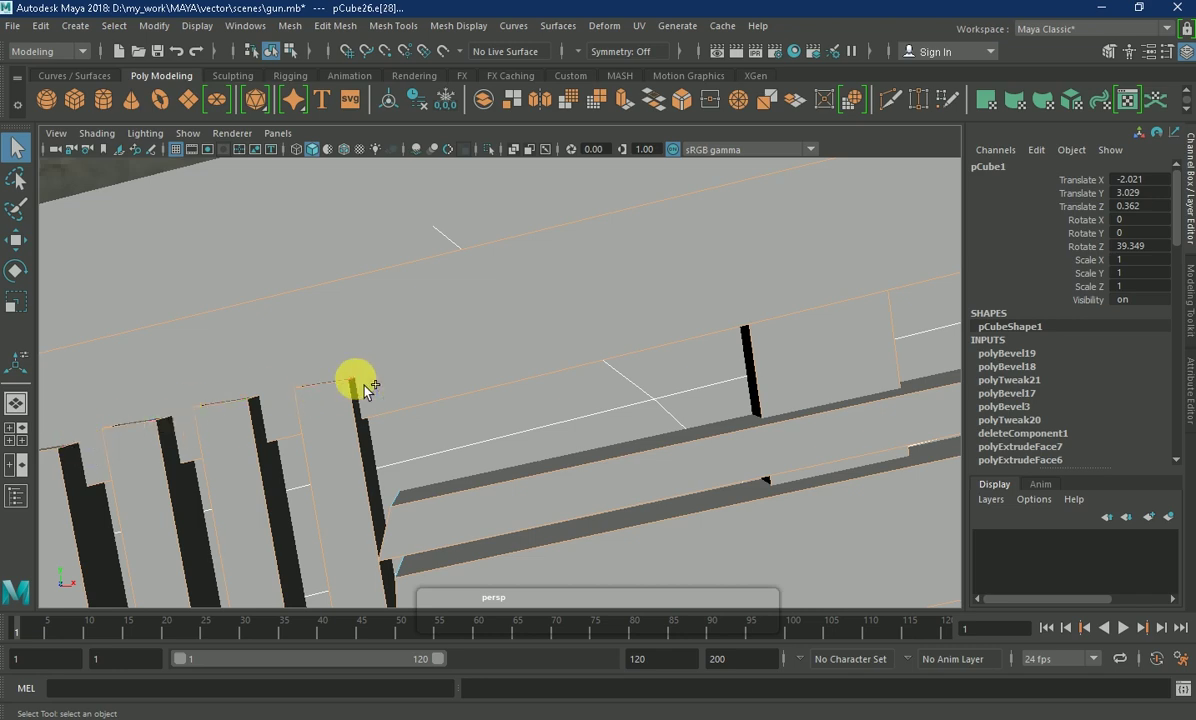
pyautogui.keyDown('alt'); pyautogui.moveTo(410, 585); pyautogui.dragTo(533, 478, button='right'); pyautogui.keyUp('alt')
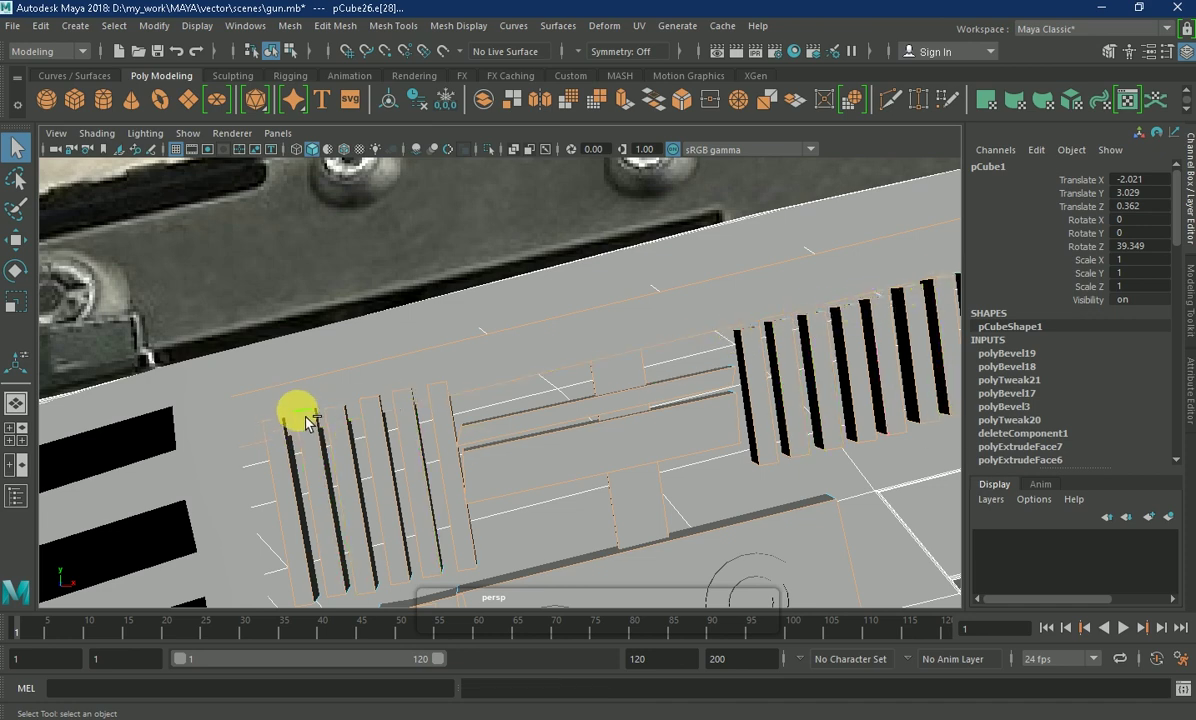
pyautogui.keyDown('alt'); pyautogui.moveTo(302, 414); pyautogui.dragTo(334, 454); pyautogui.keyUp('alt')
pyautogui.keyDown('alt'); pyautogui.moveTo(705, 485); pyautogui.dragTo(747, 475); pyautogui.keyUp('alt')
pyautogui.scroll(3, 588, 452)
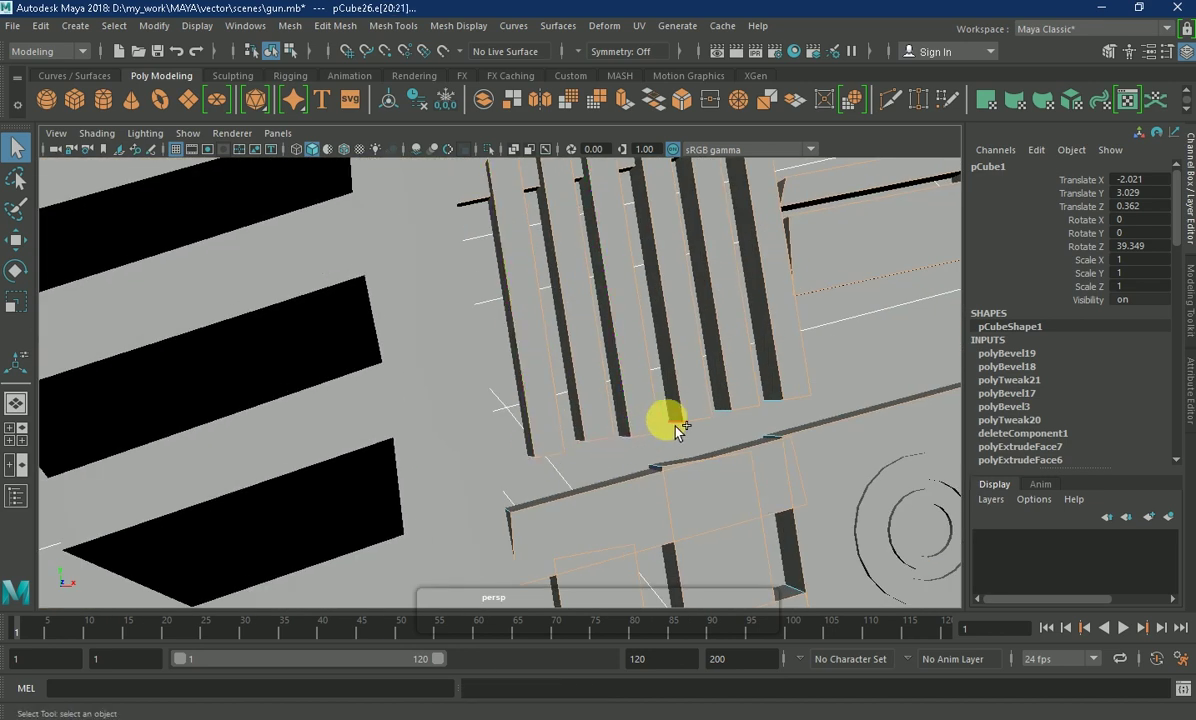
pyautogui.keyDown('alt'); pyautogui.moveTo(795, 573); pyautogui.dragTo(597, 415); pyautogui.keyUp('alt')
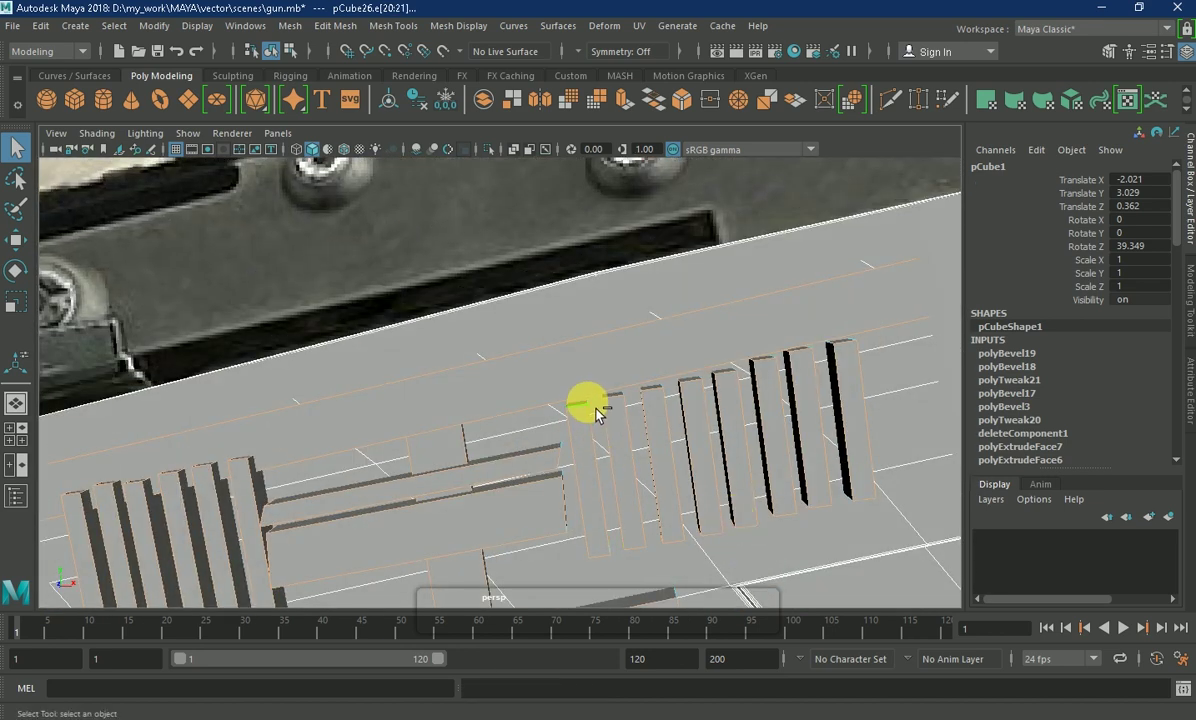
pyautogui.keyDown('alt'); pyautogui.moveTo(632, 403); pyautogui.dragTo(716, 413, button='right'); pyautogui.keyUp('alt')
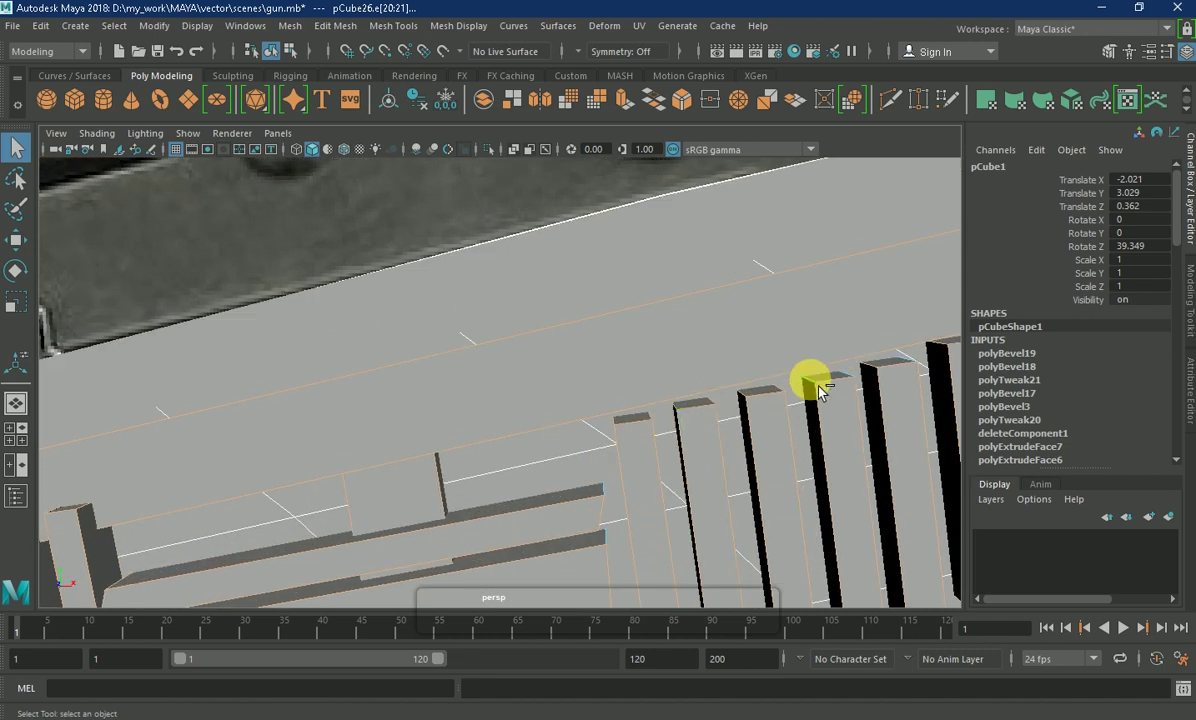
pyautogui.keyDown('alt'); pyautogui.moveTo(920, 382); pyautogui.dragTo(530, 330, button='right'); pyautogui.keyUp('alt')
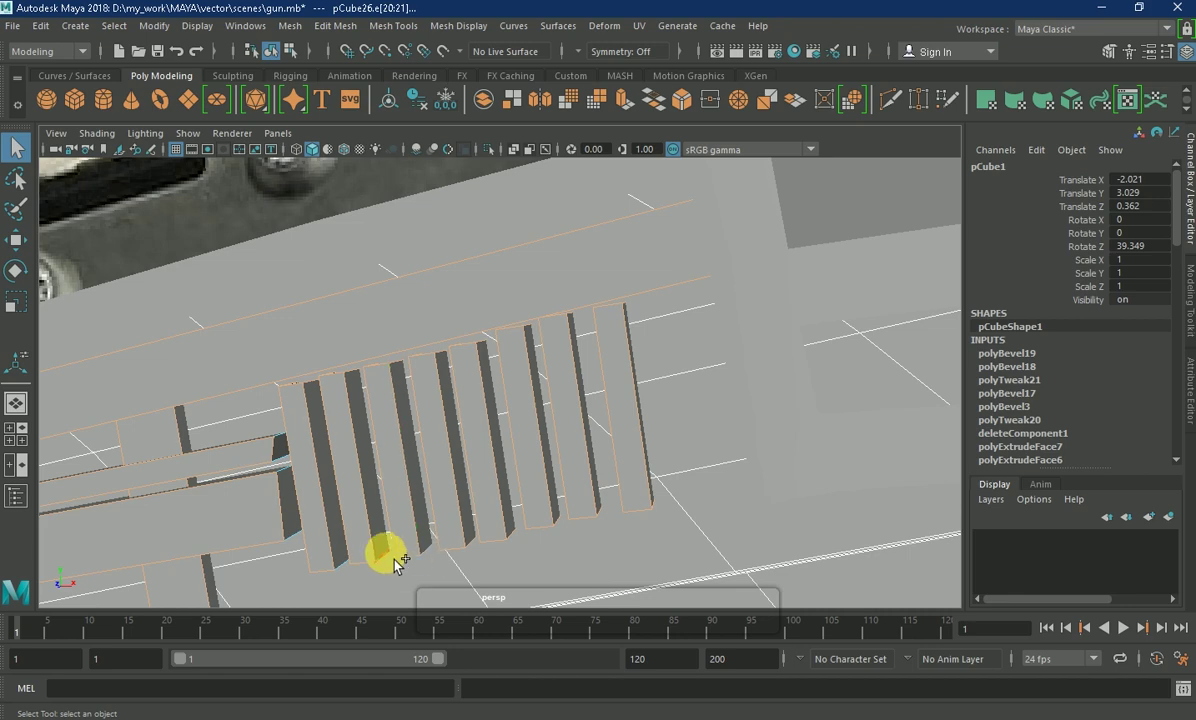
pyautogui.moveTo(290, 458)
pyautogui.keyDown('alt'); pyautogui.mouseDown()
pyautogui.moveTo(307, 489)
pyautogui.moveTo(459, 507)
pyautogui.moveTo(218, 550)
pyautogui.mouseUp(); pyautogui.keyUp('alt')
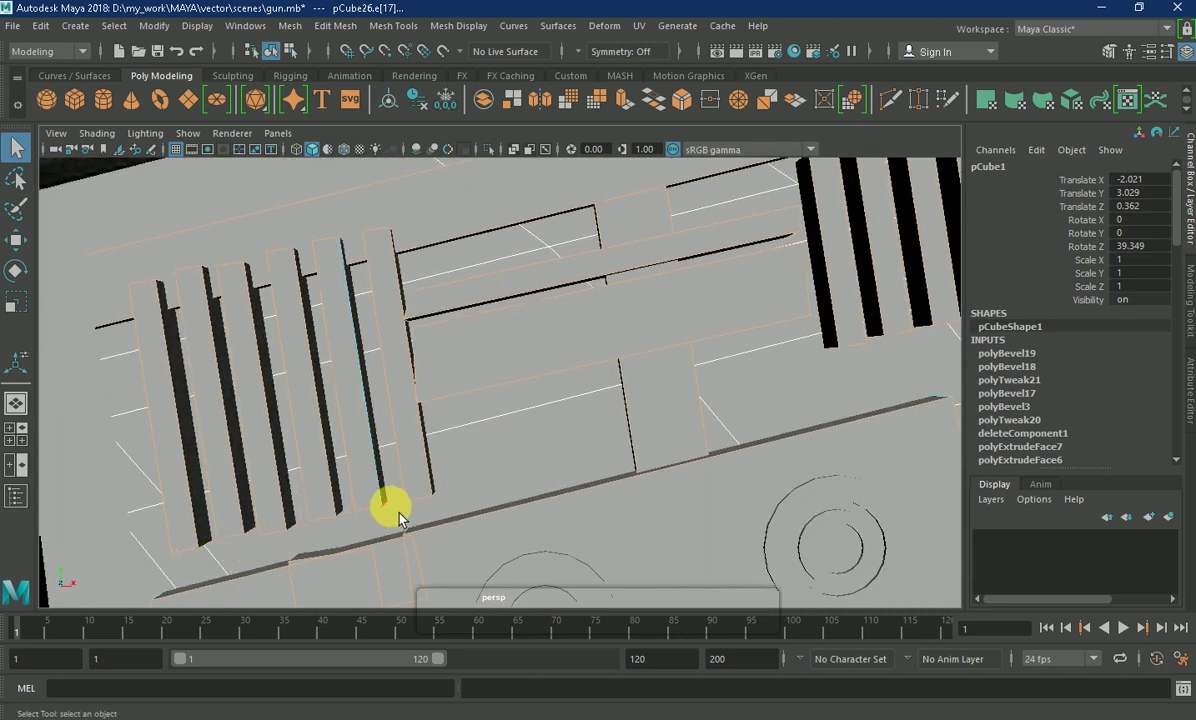
pyautogui.moveTo(447, 507)
pyautogui.keyDown('alt'); pyautogui.mouseDown()
pyautogui.moveTo(483, 504)
pyautogui.moveTo(414, 490)
pyautogui.moveTo(397, 542)
pyautogui.moveTo(527, 430)
pyautogui.moveTo(511, 413)
pyautogui.moveTo(587, 418)
pyautogui.moveTo(282, 471)
pyautogui.mouseUp(); pyautogui.keyUp('alt')
pyautogui.moveTo(165, 362)
pyautogui.keyDown('alt'); pyautogui.mouseDown(button='right')
pyautogui.moveTo(195, 350)
pyautogui.moveTo(150, 350)
pyautogui.moveTo(170, 405)
pyautogui.moveTo(372, 410)
pyautogui.moveTo(190, 350)
pyautogui.moveTo(216, 382)
pyautogui.mouseUp(button='right'); pyautogui.keyUp('alt')
pyautogui.moveTo(86, 368)
pyautogui.keyDown('alt'); pyautogui.mouseDown()
pyautogui.moveTo(481, 368)
pyautogui.moveTo(462, 342)
pyautogui.mouseUp(); pyautogui.keyUp('alt')
# - Check the slats in wireframe, then bevel their edges at fraction 0.2 with 3 segments
pyautogui.press('4')
pyautogui.press('5')
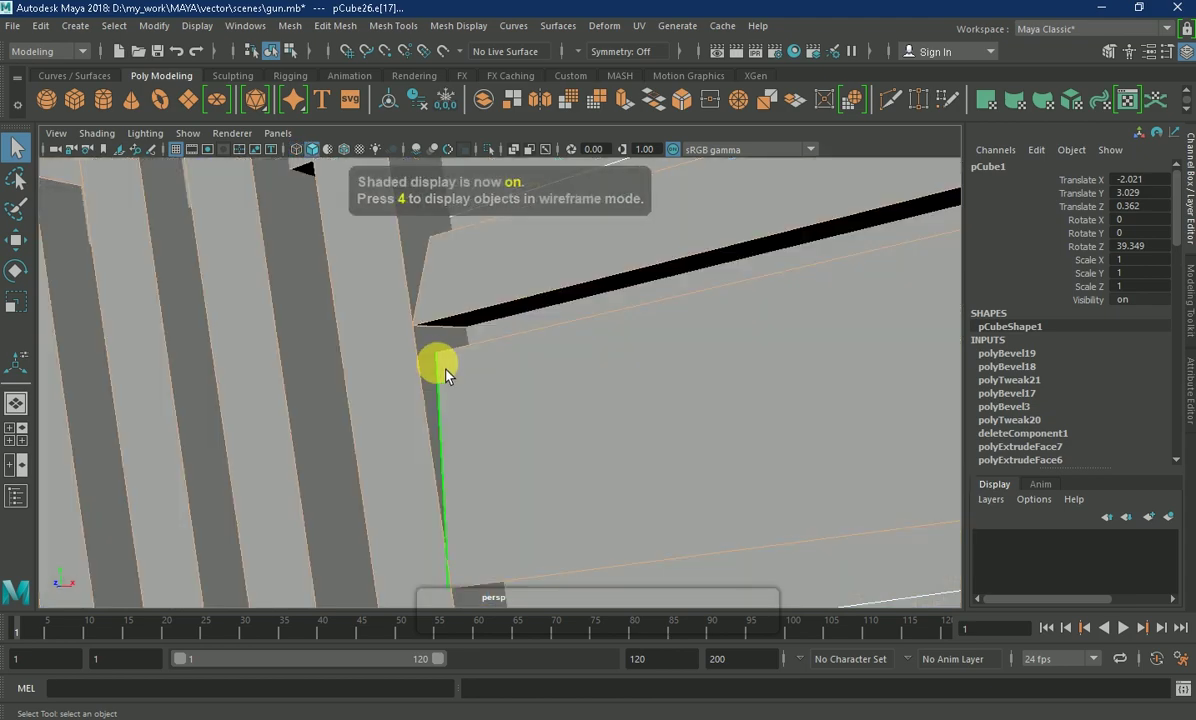
pyautogui.moveTo(490, 404)
pyautogui.keyDown('alt'); pyautogui.mouseDown(button='right')
pyautogui.moveTo(547, 486)
pyautogui.moveTo(619, 488)
pyautogui.moveTo(424, 476)
pyautogui.mouseUp(button='right'); pyautogui.keyUp('alt')
pyautogui.keyDown('alt'); pyautogui.moveTo(796, 254); pyautogui.dragTo(753, 342); pyautogui.keyUp('alt')
pyautogui.moveTo(753, 342)
pyautogui.keyDown('alt'); pyautogui.mouseDown(button='right')
pyautogui.moveTo(848, 430)
pyautogui.moveTo(667, 320)
pyautogui.mouseUp(button='right'); pyautogui.keyUp('alt')
pyautogui.moveTo(667, 320)
pyautogui.keyDown('alt'); pyautogui.mouseDown()
pyautogui.moveTo(419, 413)
pyautogui.moveTo(630, 469)
pyautogui.moveTo(605, 461)
pyautogui.moveTo(622, 405)
pyautogui.mouseUp(); pyautogui.keyUp('alt')
pyautogui.keyDown('shift'); pyautogui.moveTo(622, 405); pyautogui.dragTo(628, 412, button='right'); pyautogui.keyUp('shift')
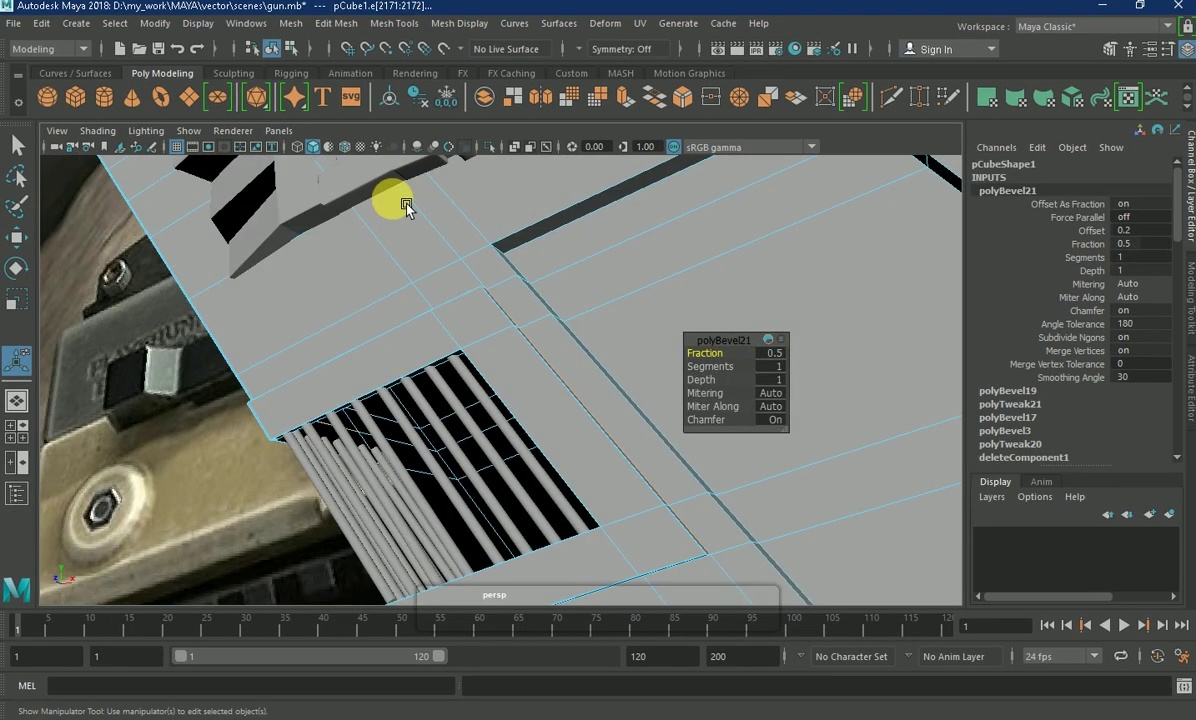
# - Bevel the edges around the vents at fraction 1 with 4 segments
pyautogui.moveTo(395, 200)
pyautogui.keyDown('alt'); pyautogui.mouseDown()
pyautogui.moveTo(560, 497)
pyautogui.moveTo(552, 488)
pyautogui.moveTo(518, 528)
pyautogui.mouseUp(); pyautogui.keyUp('alt')
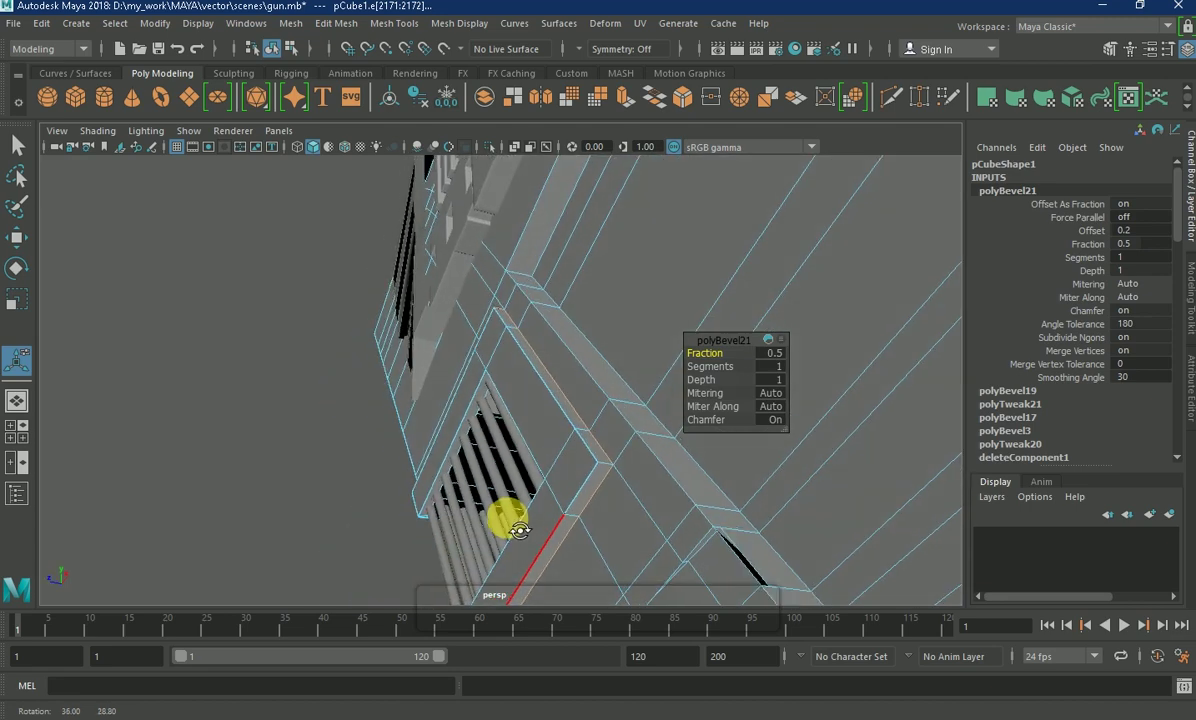
pyautogui.click(553, 494)
pyautogui.keyDown('shift'); pyautogui.moveTo(545, 400); pyautogui.dragTo(590, 395, button='right'); pyautogui.keyUp('shift')
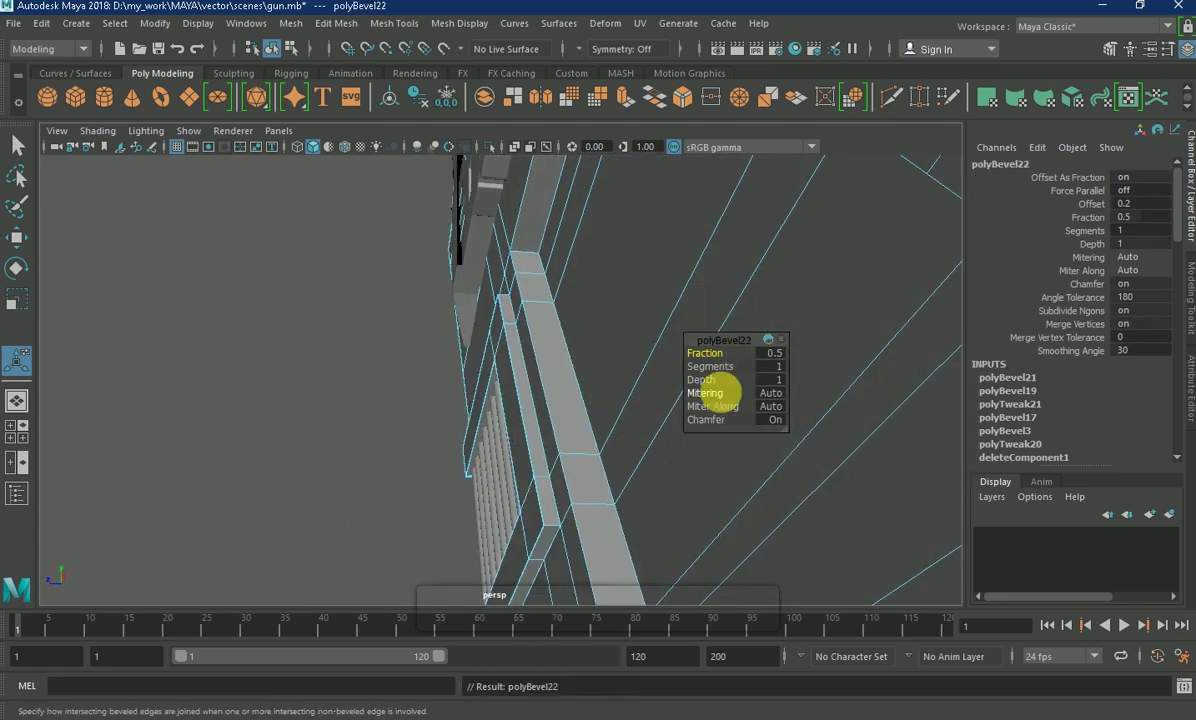
pyautogui.moveTo(778, 365)
pyautogui.mouseDown()
pyautogui.moveTo(820, 453)
pyautogui.moveTo(659, 486)
pyautogui.moveTo(738, 367)
pyautogui.moveTo(727, 366)
pyautogui.mouseUp()
pyautogui.moveTo(609, 400)
pyautogui.mouseDown(button='right')
pyautogui.moveTo(601, 245)
pyautogui.moveTo(587, 315)
pyautogui.mouseUp(button='right')
pyautogui.keyDown('alt'); pyautogui.moveTo(587, 315); pyautogui.dragTo(470, 341); pyautogui.keyUp('alt')
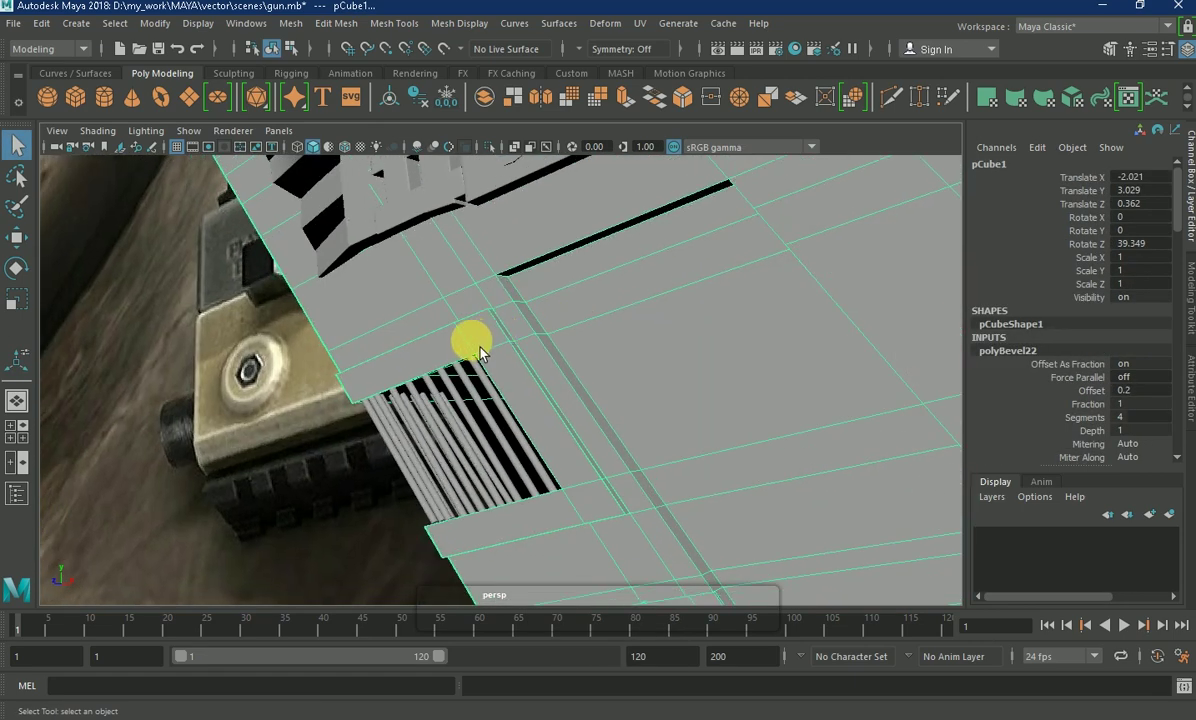
# - Deselect the panel, show the four-view layout with smooth preview off, and enter face mode
pyautogui.scroll(3, 440, 420)
pyautogui.click(306, 560)
pyautogui.moveTo(306, 560)
pyautogui.keyDown('alt'); pyautogui.mouseDown()
pyautogui.moveTo(419, 406)
pyautogui.moveTo(483, 430)
pyautogui.moveTo(467, 419)
pyautogui.moveTo(481, 473)
pyautogui.moveTo(502, 422)
pyautogui.moveTo(338, 466)
pyautogui.mouseUp(); pyautogui.keyUp('alt')
pyautogui.press('space')
pyautogui.press('space')
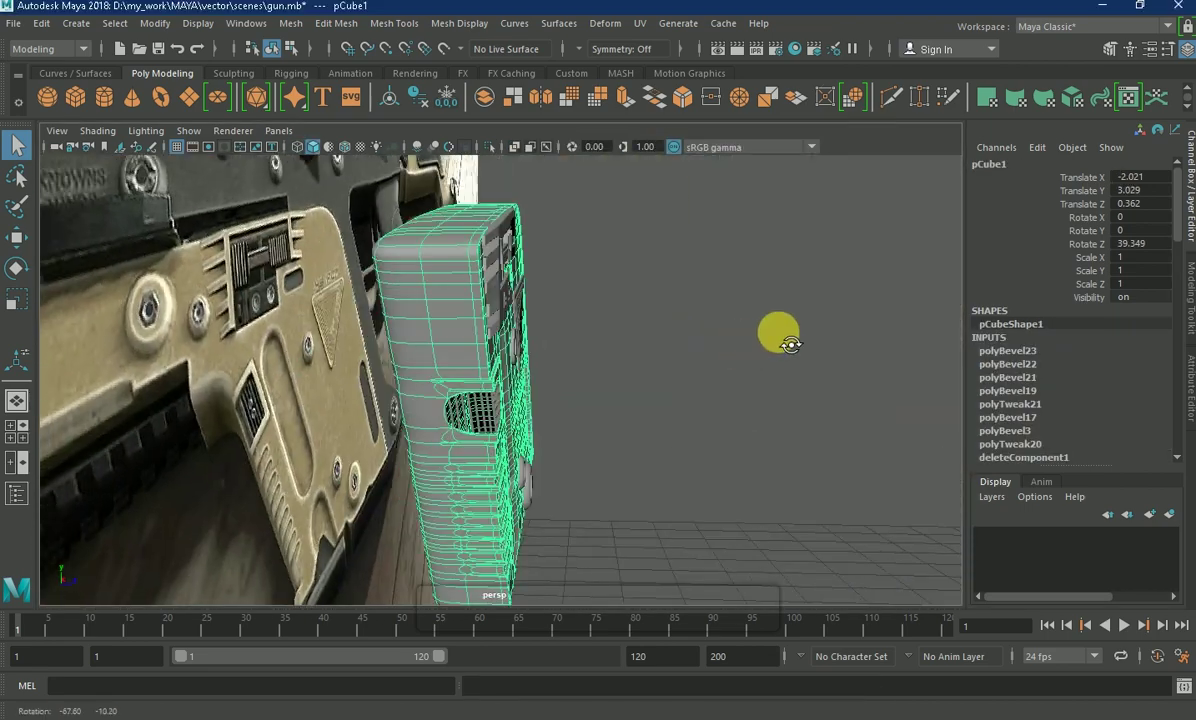
pyautogui.keyDown('alt'); pyautogui.moveTo(780, 334); pyautogui.dragTo(622, 360); pyautogui.keyUp('alt')
pyautogui.press('1')
pyautogui.moveTo(432, 268); pyautogui.dragTo(440, 203, button='right')
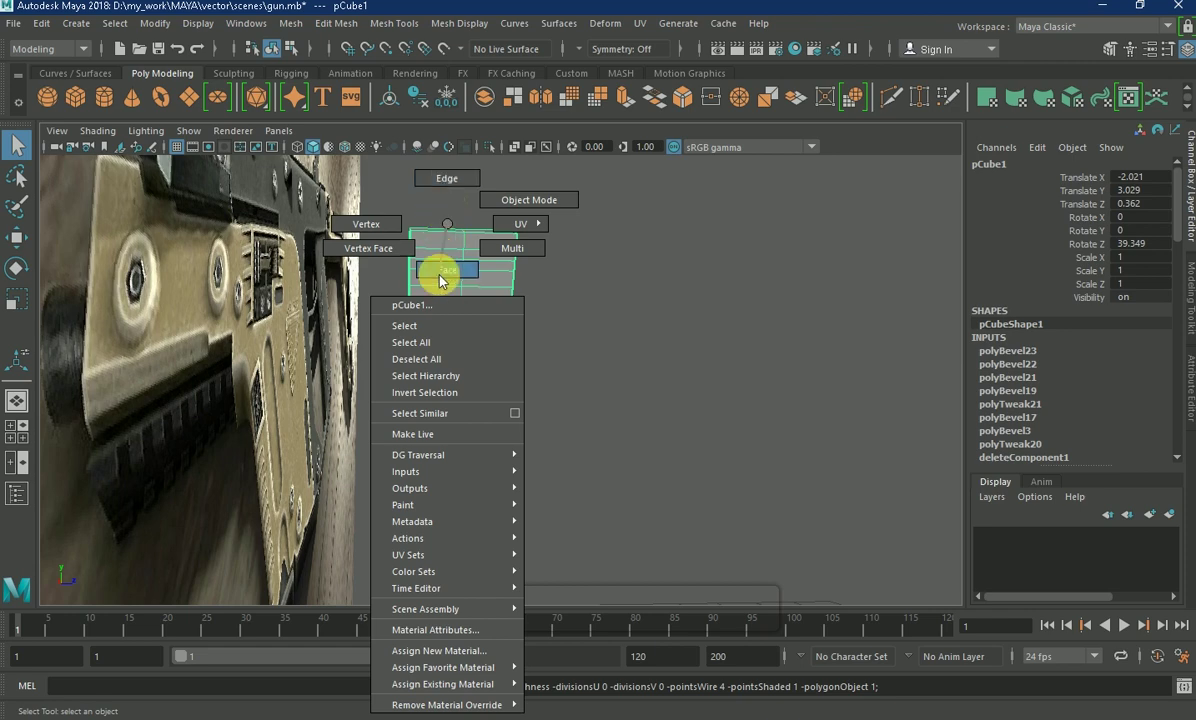
# - In the side view, delete the right column of panel faces
pyautogui.press('space')
pyautogui.press('space')
pyautogui.moveTo(628, 240); pyautogui.dragTo(542, 592)
pyautogui.keyDown('shift'); pyautogui.moveTo(544, 328); pyautogui.dragTo(545, 413, button='right'); pyautogui.keyUp('shift')
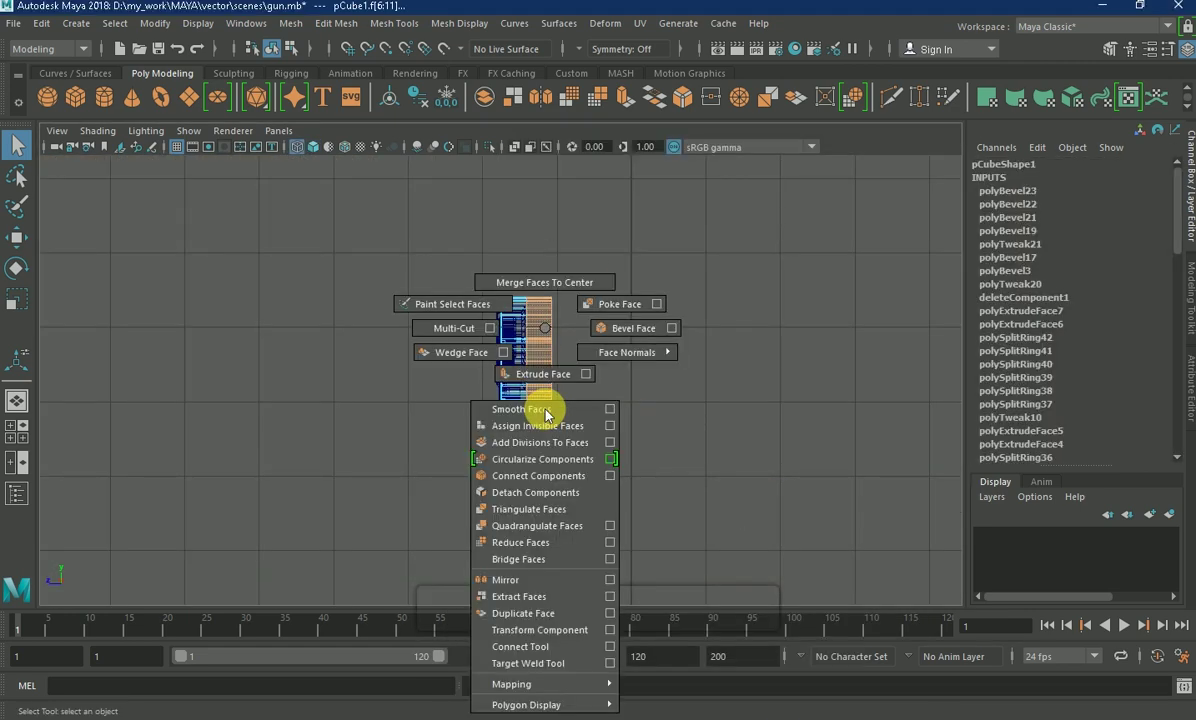
pyautogui.click(551, 346)
pyautogui.press('Delete')
# - Squash the lower ring pPipe8 to Scale Z 1.371 and shift it along Z
pyautogui.moveTo(518, 267); pyautogui.dragTo(400, 235, button='right')
pyautogui.moveTo(515, 223); pyautogui.dragTo(590, 200, button='right')
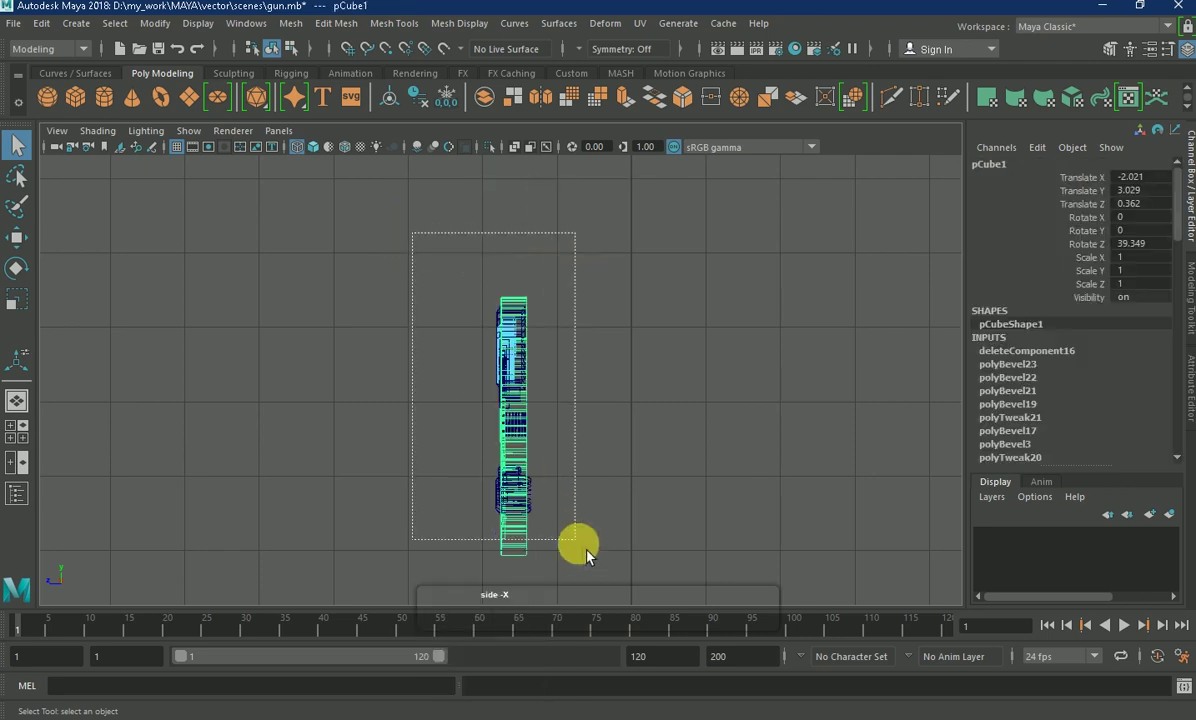
pyautogui.moveTo(414, 235); pyautogui.dragTo(547, 510)
pyautogui.moveTo(515, 223); pyautogui.dragTo(516, 368, button='right')
pyautogui.moveTo(511, 223); pyautogui.dragTo(523, 385, button='right')
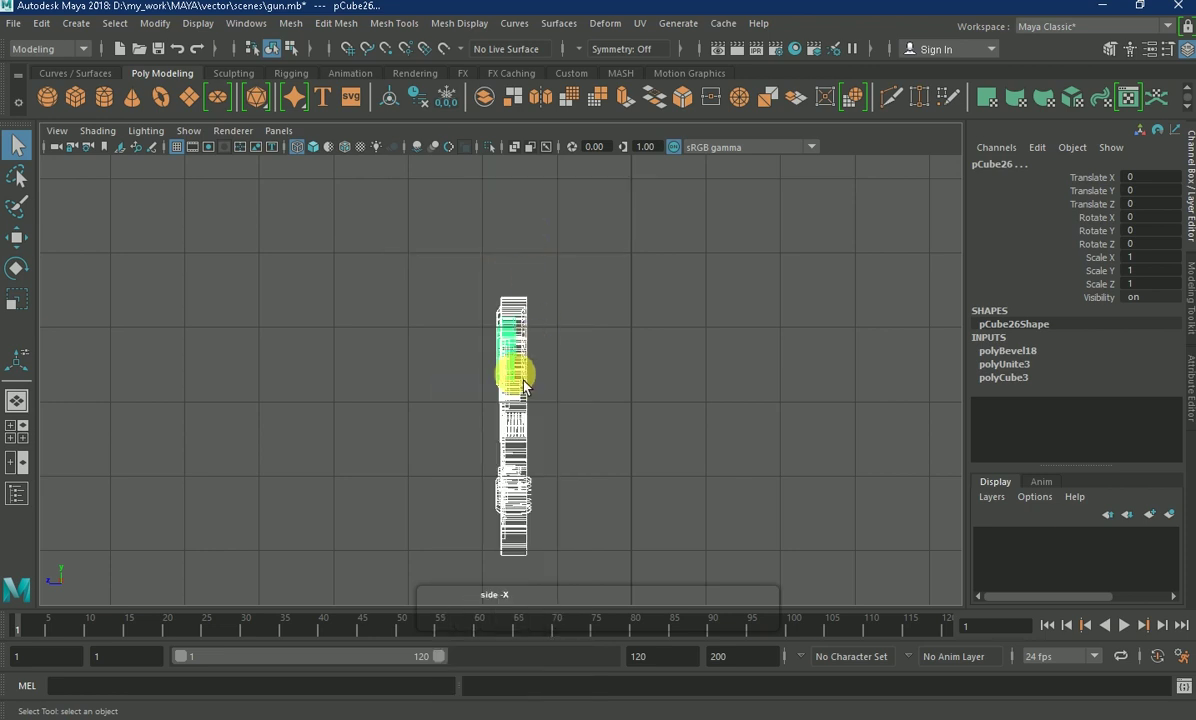
pyautogui.click(513, 508)
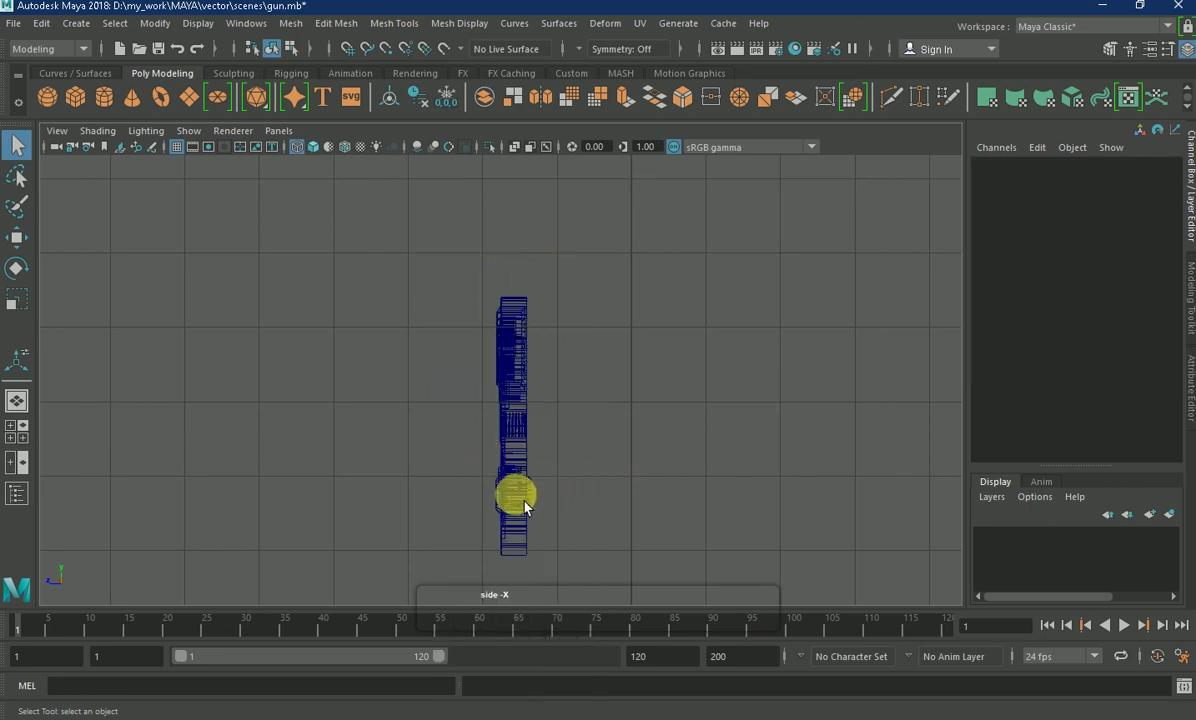
pyautogui.click(509, 495)
pyautogui.press('r')
pyautogui.moveTo(440, 497); pyautogui.dragTo(467, 505)
pyautogui.press('w')
# - Combine all panel parts into one mesh and move its pivot to the bottom end
pyautogui.moveTo(387, 240); pyautogui.dragTo(530, 513)
pyautogui.keyDown('shift'); pyautogui.moveTo(550, 483); pyautogui.dragTo(523, 342, button='right'); pyautogui.keyUp('shift')
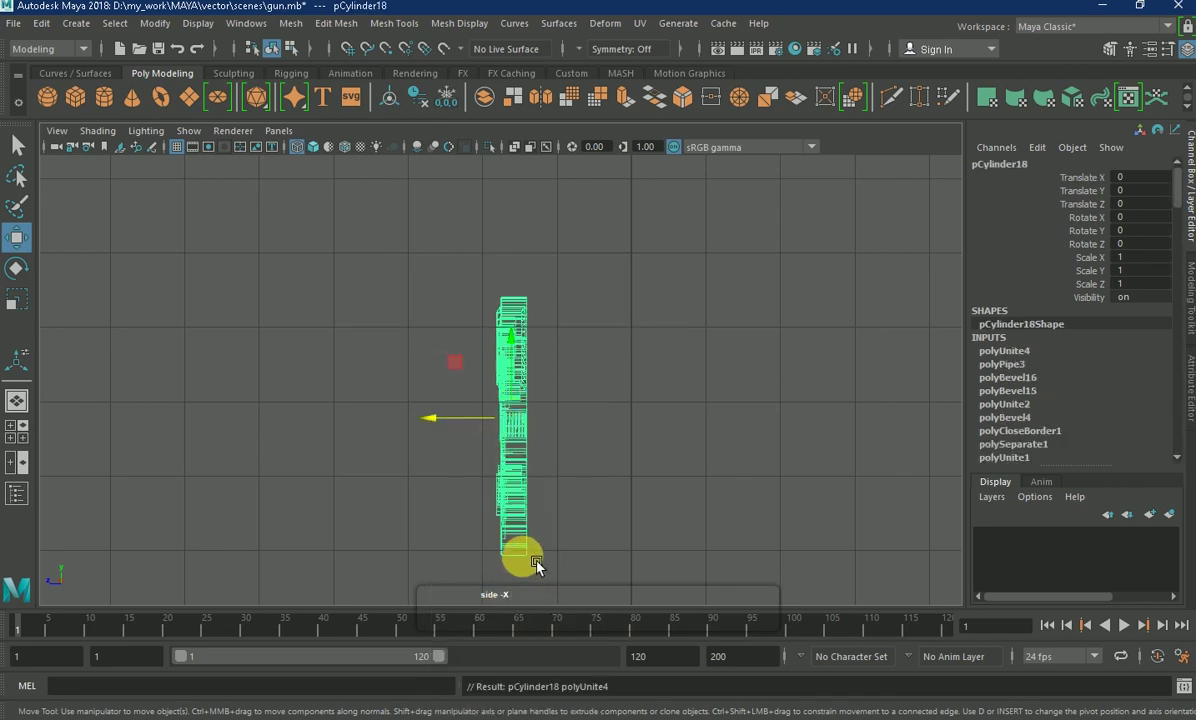
pyautogui.click(522, 557)
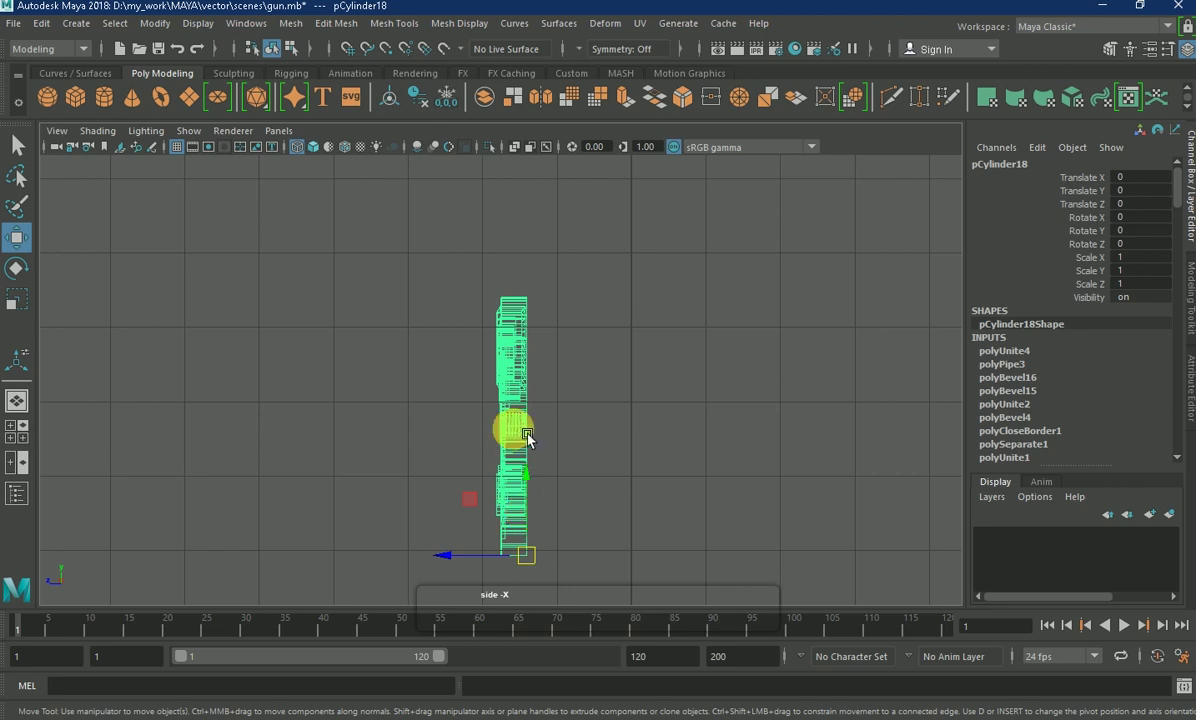
pyautogui.click(76, 23)
pyautogui.moveTo(96, 236)
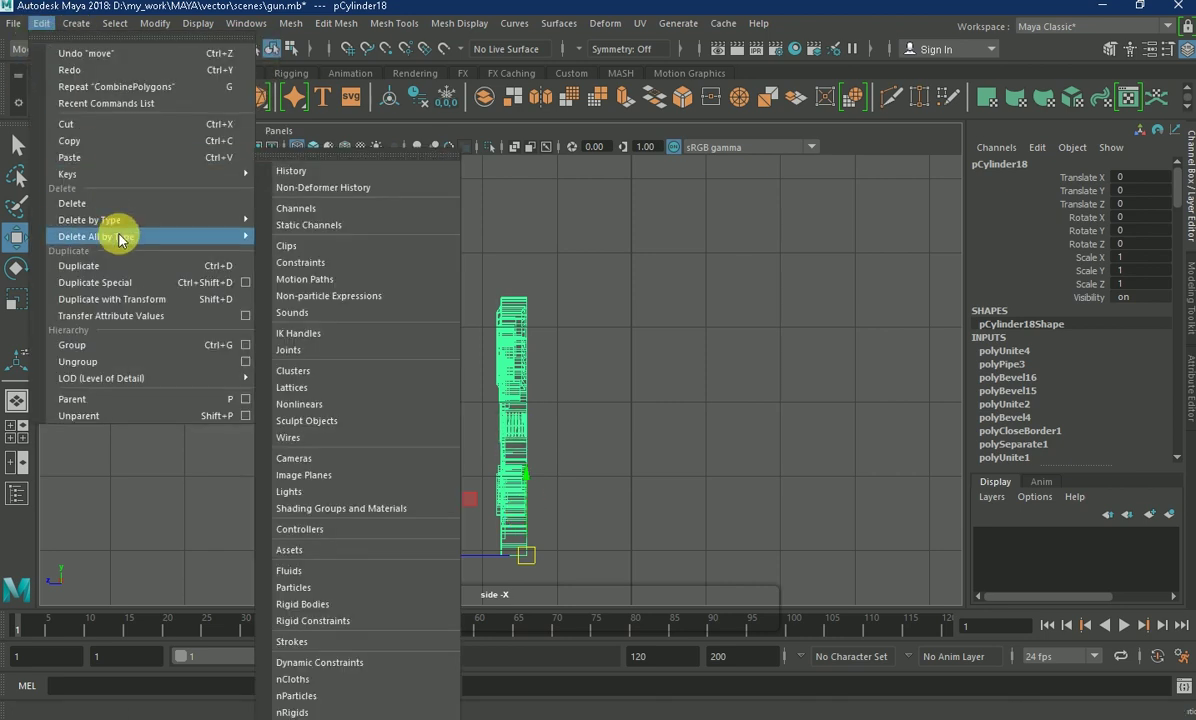
# - Create a mirrored instance of the half panel with Duplicate Special, Scale Z -1
pyautogui.click(245, 282)
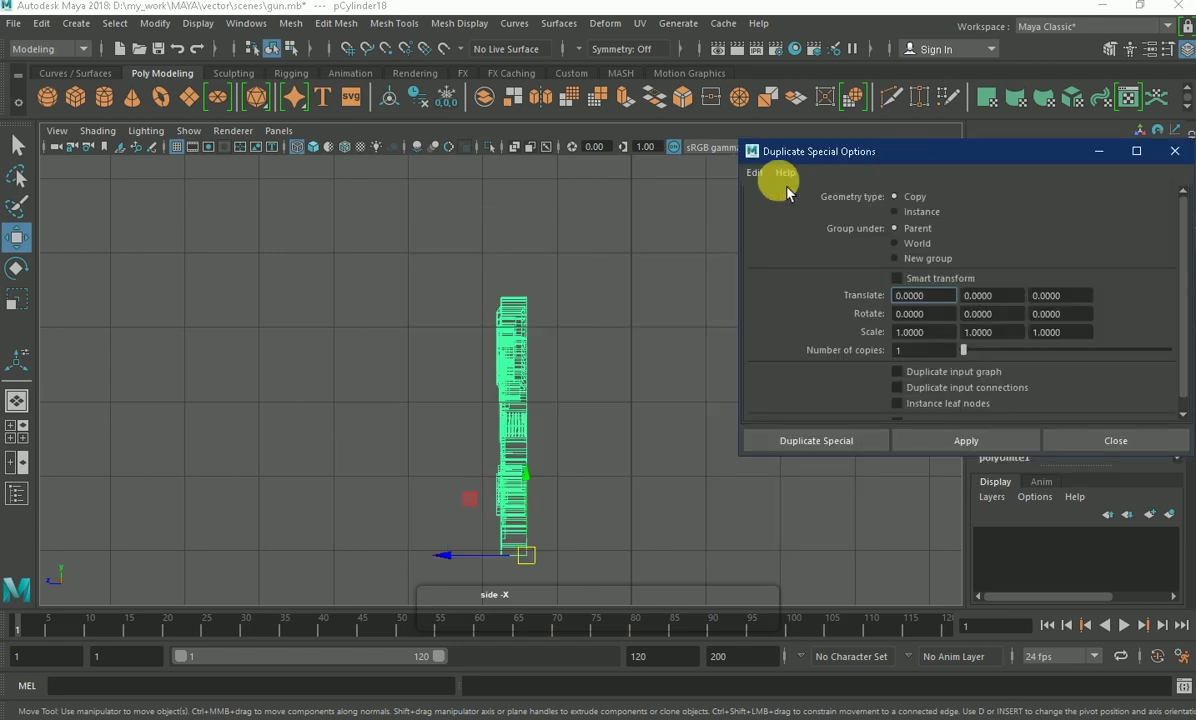
pyautogui.click(755, 172)
pyautogui.click(775, 205)
pyautogui.click(906, 211)
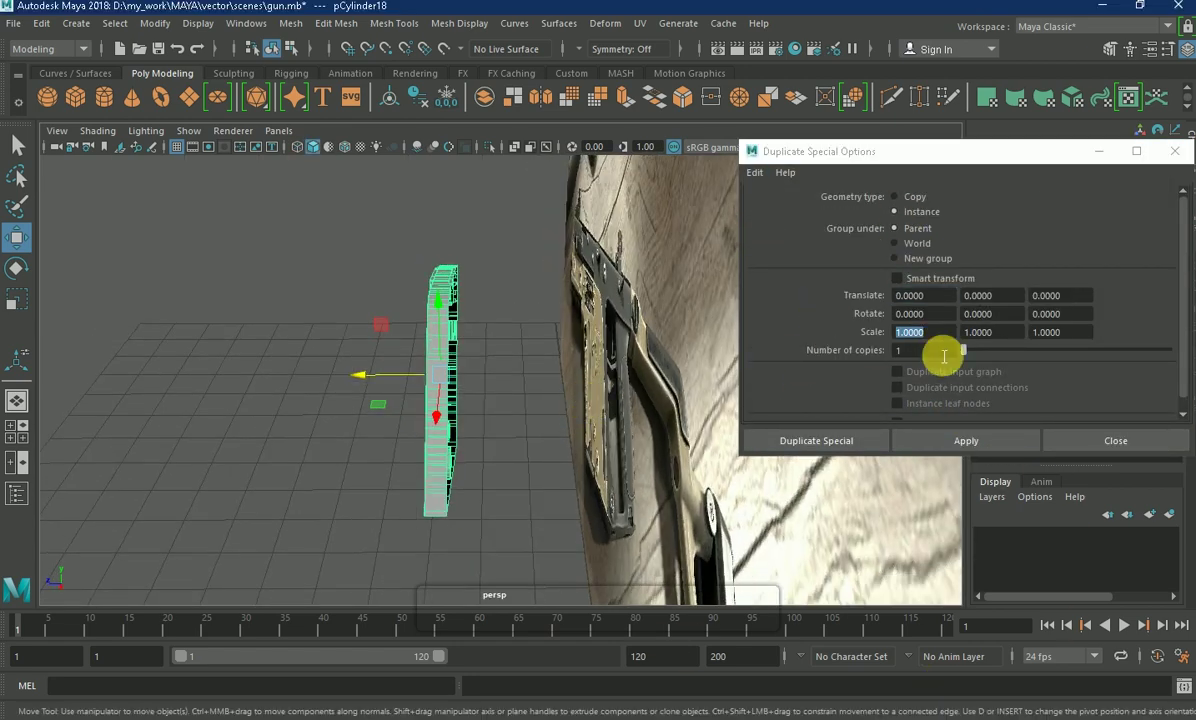
pyautogui.press('Tab')
pyautogui.press('Tab')
pyautogui.click(1022, 440)
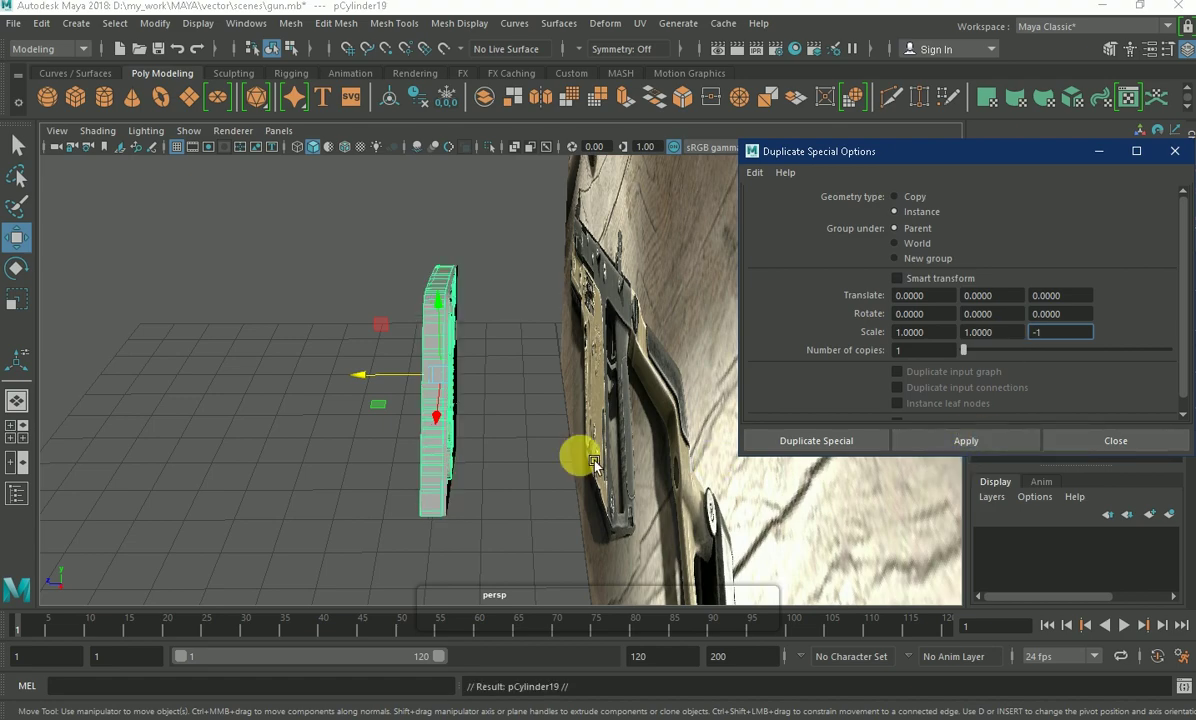
# - Slide the mirrored instance along X into place and check it from above
pyautogui.keyDown('alt'); pyautogui.moveTo(571, 453); pyautogui.dragTo(593, 456); pyautogui.keyUp('alt')
pyautogui.moveTo(374, 400)
pyautogui.mouseDown()
pyautogui.moveTo(700, 387)
pyautogui.moveTo(649, 400)
pyautogui.mouseUp()
pyautogui.keyDown('alt'); pyautogui.moveTo(649, 400); pyautogui.dragTo(862, 510, button='right'); pyautogui.keyUp('alt')
pyautogui.keyDown('alt'); pyautogui.moveTo(862, 510); pyautogui.dragTo(766, 499); pyautogui.keyUp('alt')
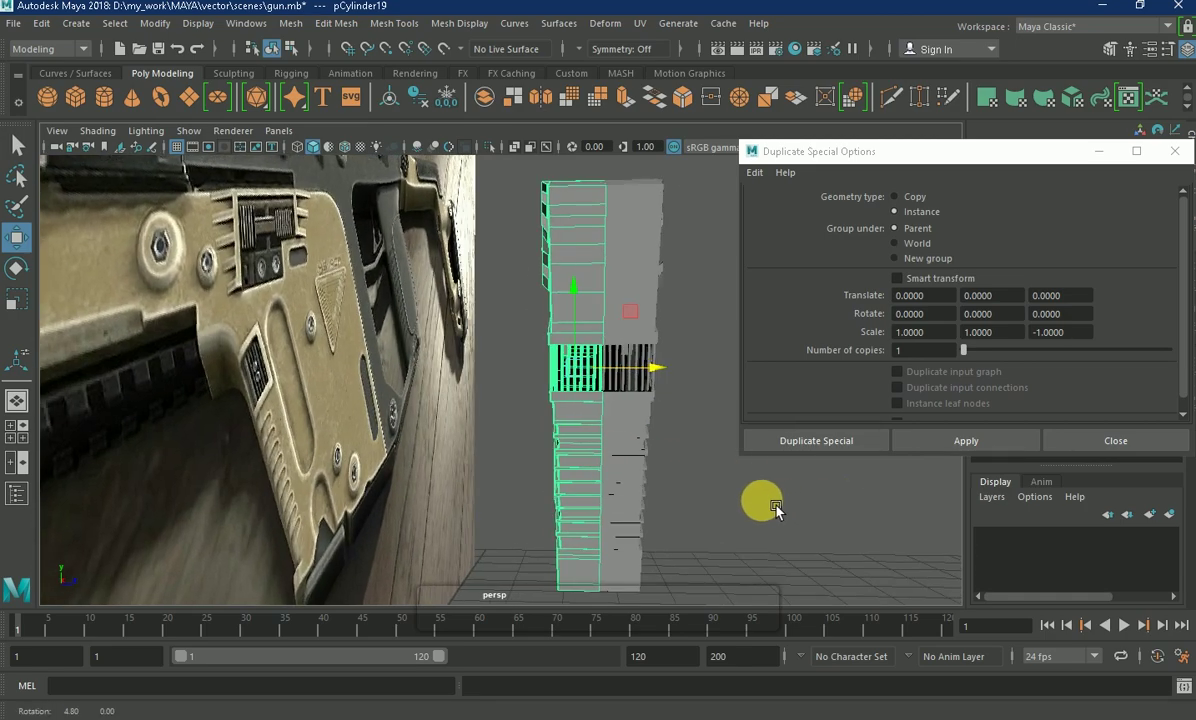
pyautogui.keyDown('alt'); pyautogui.moveTo(766, 499); pyautogui.dragTo(692, 370, button='right'); pyautogui.keyUp('alt')
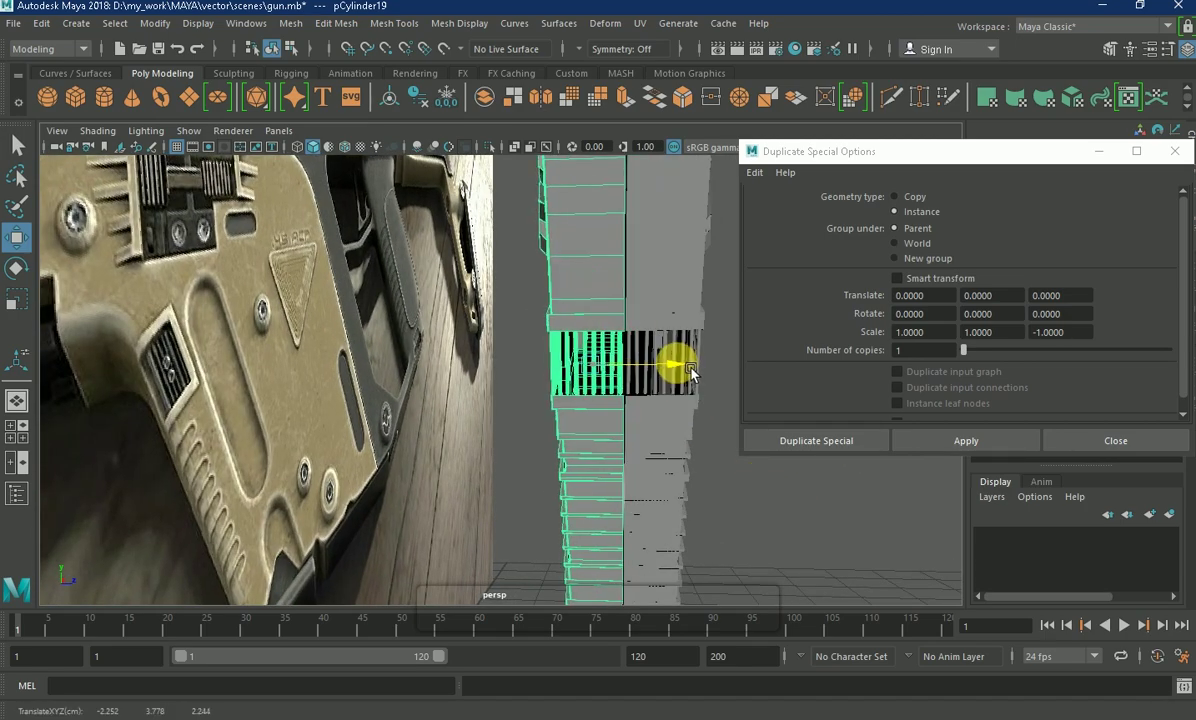
pyautogui.moveTo(688, 375)
pyautogui.keyDown('alt'); pyautogui.mouseDown()
pyautogui.moveTo(698, 430)
pyautogui.moveTo(801, 520)
pyautogui.moveTo(547, 547)
pyautogui.moveTo(406, 371)
pyautogui.moveTo(780, 335)
pyautogui.moveTo(553, 358)
pyautogui.moveTo(649, 352)
pyautogui.mouseUp(); pyautogui.keyUp('alt')
pyautogui.click(1174, 151)
pyautogui.moveTo(900, 330)
pyautogui.keyDown('alt'); pyautogui.mouseDown()
pyautogui.moveTo(769, 366)
pyautogui.moveTo(649, 379)
pyautogui.mouseUp(); pyautogui.keyUp('alt')
# - Select both panel halves and combine them into a single mesh
pyautogui.click(455, 340)
pyautogui.moveTo(455, 340)
pyautogui.keyDown('alt'); pyautogui.mouseDown()
pyautogui.moveTo(427, 333)
pyautogui.moveTo(547, 227)
pyautogui.mouseUp(); pyautogui.keyUp('alt')
pyautogui.keyDown('alt'); pyautogui.moveTo(715, 592); pyautogui.dragTo(716, 493); pyautogui.keyUp('alt')
pyautogui.keyDown('shift'); pyautogui.moveTo(574, 420); pyautogui.dragTo(530, 596, button='right'); pyautogui.keyUp('shift')
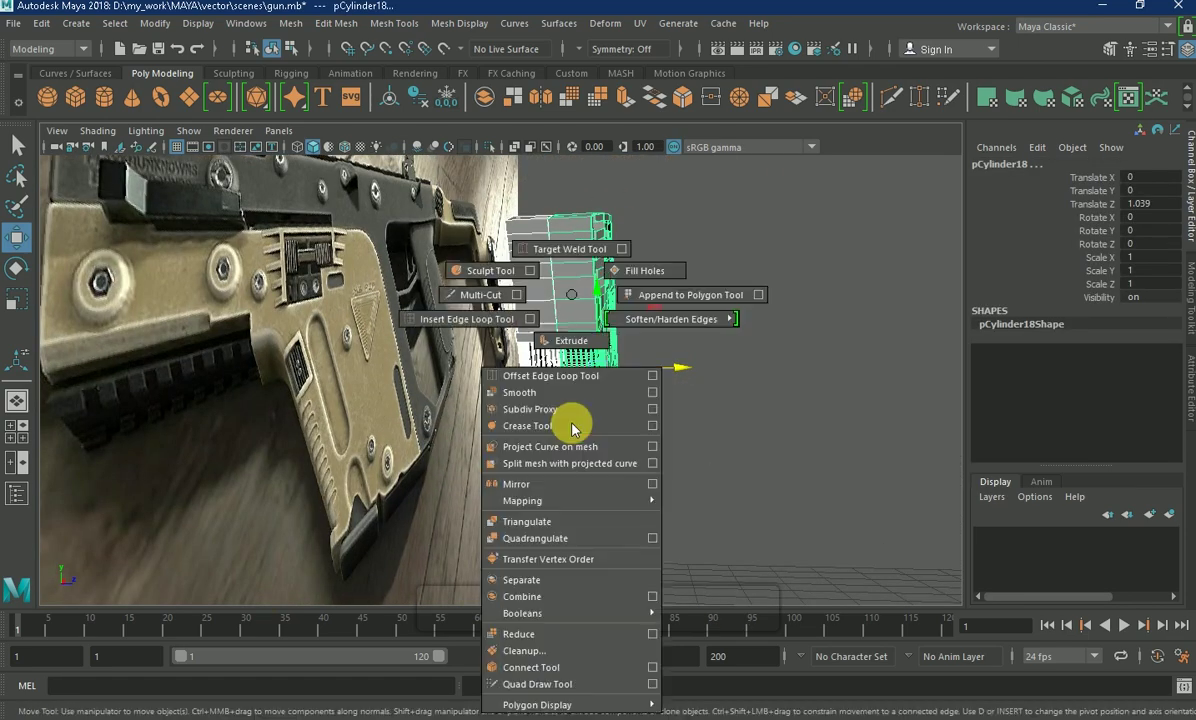
pyautogui.keyDown('shift'); pyautogui.moveTo(574, 421); pyautogui.dragTo(558, 670, button='right'); pyautogui.keyUp('shift')
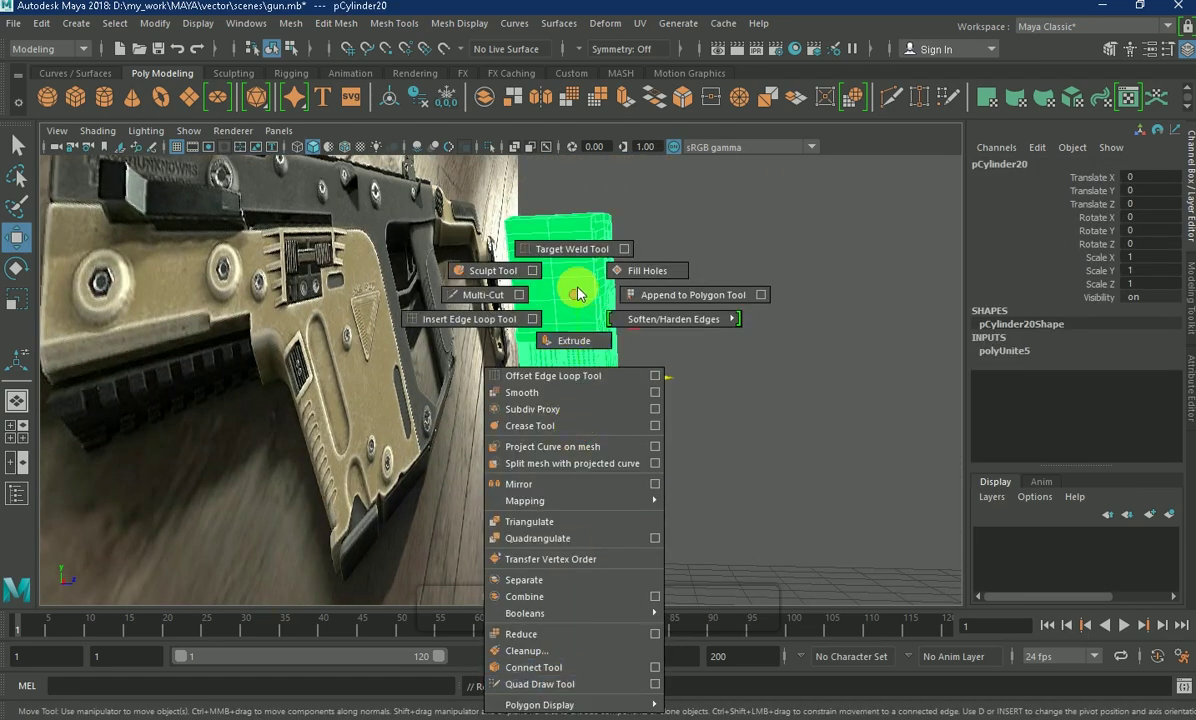
# - Assign the lambert1 material to the combined panel and frame it
pyautogui.moveTo(583, 224); pyautogui.dragTo(565, 690, button='right')
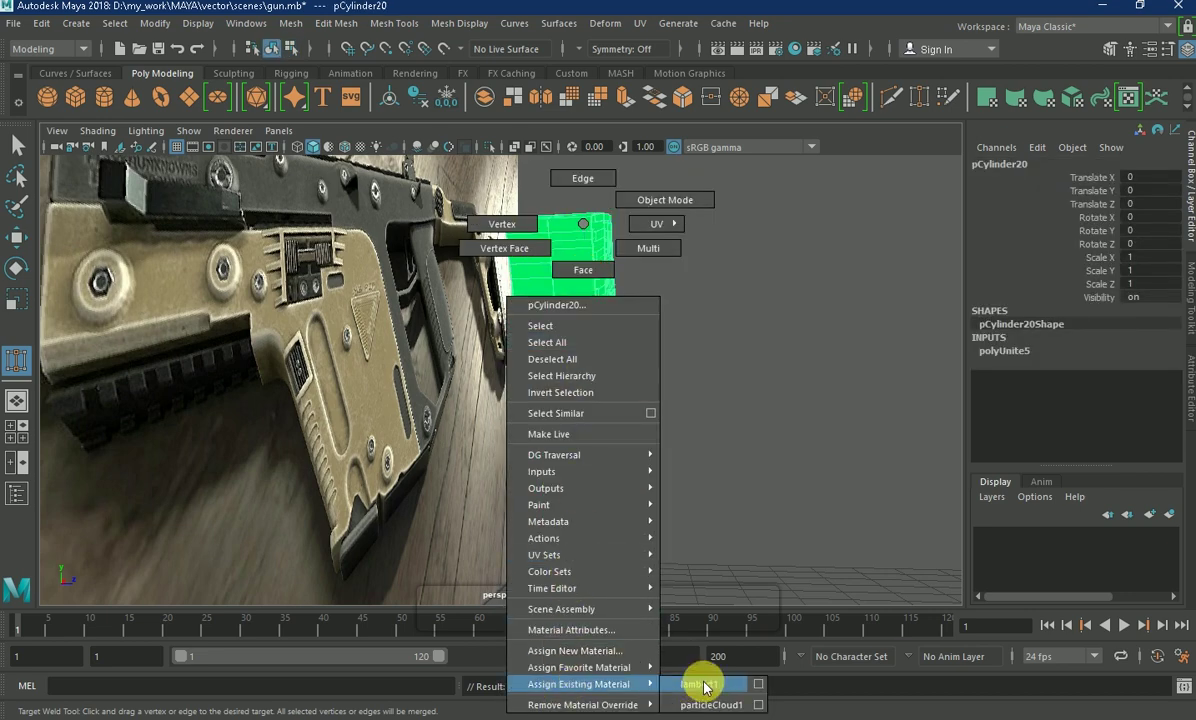
pyautogui.press('w')
pyautogui.press('f')
pyautogui.press('3')
pyautogui.click(688, 379)
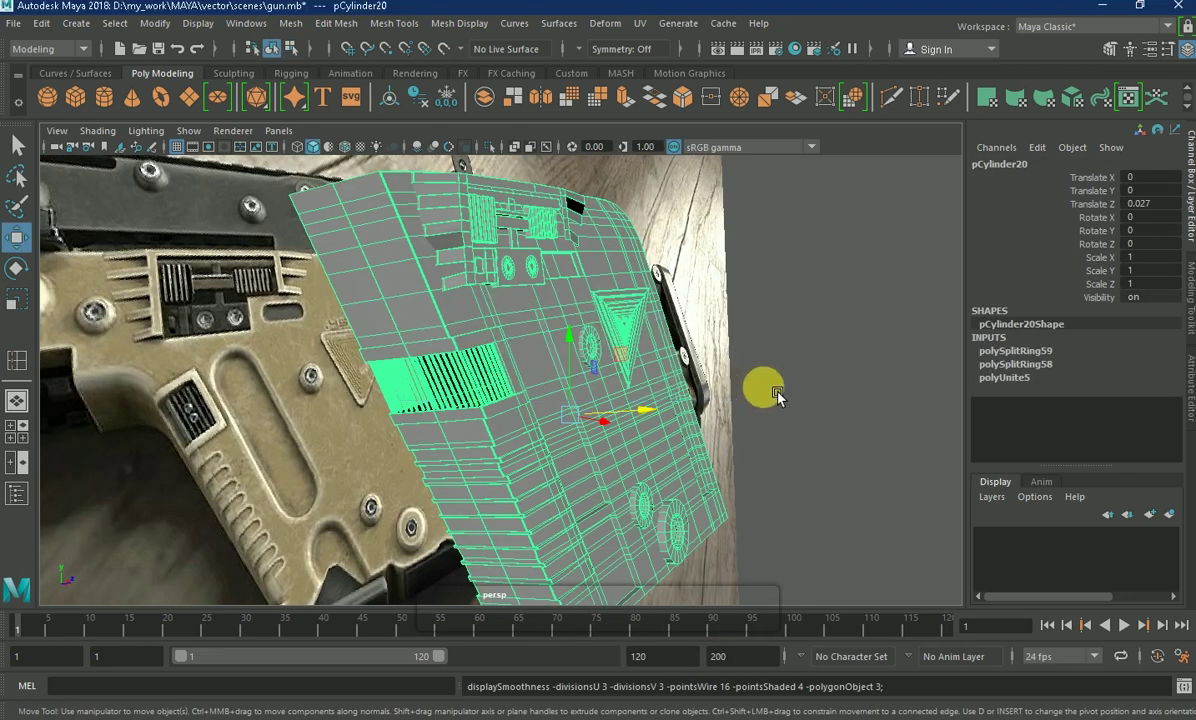
# - Select the combined panel and separate it into individual pieces
pyautogui.click(778, 397)
pyautogui.keyDown('alt'); pyautogui.moveTo(779, 405); pyautogui.dragTo(480, 405); pyautogui.keyUp('alt')
pyautogui.moveTo(480, 405)
pyautogui.keyDown('alt'); pyautogui.mouseDown(button='right')
pyautogui.moveTo(748, 470)
pyautogui.moveTo(752, 458)
pyautogui.mouseUp(button='right'); pyautogui.keyUp('alt')
pyautogui.click(752, 458)
pyautogui.moveTo(753, 454)
pyautogui.keyDown('alt'); pyautogui.mouseDown()
pyautogui.moveTo(894, 406)
pyautogui.moveTo(726, 379)
pyautogui.moveTo(628, 316)
pyautogui.mouseUp(); pyautogui.keyUp('alt')
pyautogui.rightClick(455, 230)
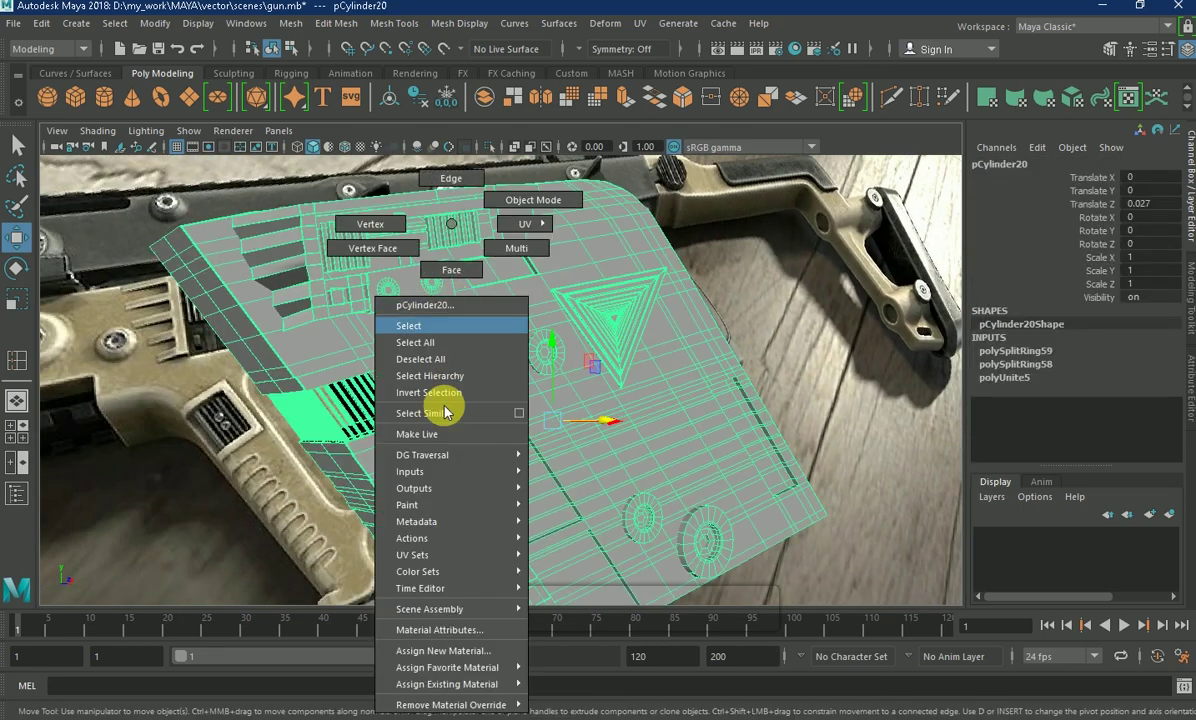
pyautogui.keyDown('shift'); pyautogui.moveTo(450, 350); pyautogui.dragTo(432, 601, button='right'); pyautogui.keyUp('shift')
# - Select the flat plate and the separated pieces, and frame them
pyautogui.click(774, 326)
pyautogui.click(600, 357)
pyautogui.moveTo(628, 366)
pyautogui.keyDown('alt'); pyautogui.mouseDown()
pyautogui.moveTo(609, 408)
pyautogui.moveTo(481, 347)
pyautogui.moveTo(518, 334)
pyautogui.mouseUp(); pyautogui.keyUp('alt')
pyautogui.keyDown('alt'); pyautogui.moveTo(518, 334); pyautogui.dragTo(360, 286, button='right'); pyautogui.keyUp('alt')
pyautogui.moveTo(360, 286); pyautogui.dragTo(689, 680)
pyautogui.press('f')
# - Clear the selection and orbit to a close view of the flat plate
pyautogui.keyDown('shift'); pyautogui.click(549, 404); pyautogui.keyUp('shift')
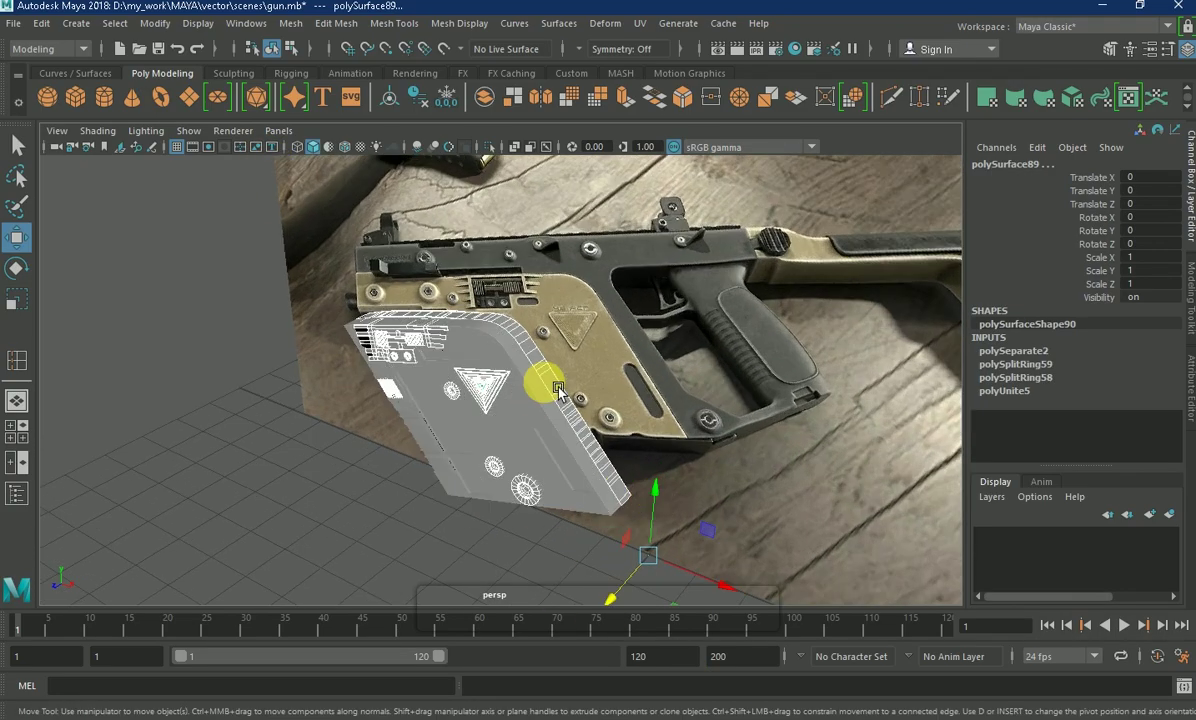
pyautogui.moveTo(565, 410)
pyautogui.keyDown('alt'); pyautogui.mouseDown()
pyautogui.moveTo(435, 422)
pyautogui.moveTo(689, 390)
pyautogui.moveTo(625, 400)
pyautogui.moveTo(688, 460)
pyautogui.mouseUp(); pyautogui.keyUp('alt')
pyautogui.click(787, 394)
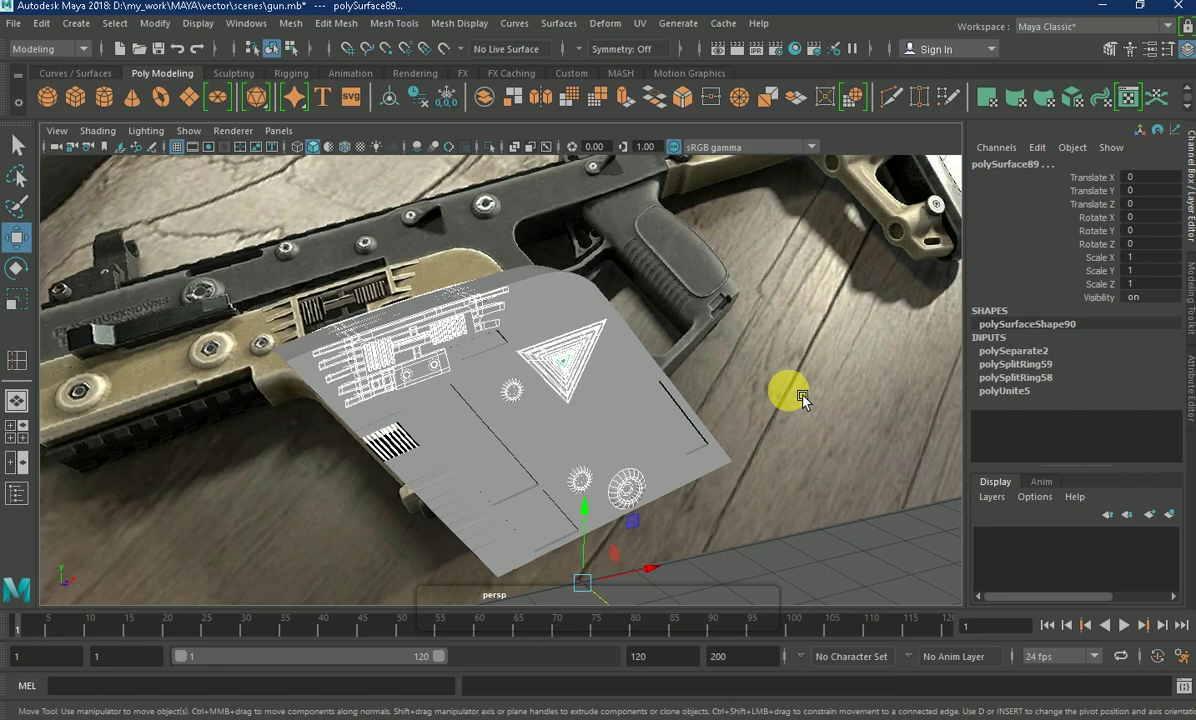
pyautogui.press('space')
pyautogui.moveTo(769, 427)
pyautogui.keyDown('alt'); pyautogui.mouseDown()
pyautogui.moveTo(699, 440)
pyautogui.moveTo(568, 432)
pyautogui.moveTo(797, 470)
pyautogui.moveTo(582, 427)
pyautogui.mouseUp(); pyautogui.keyUp('alt')
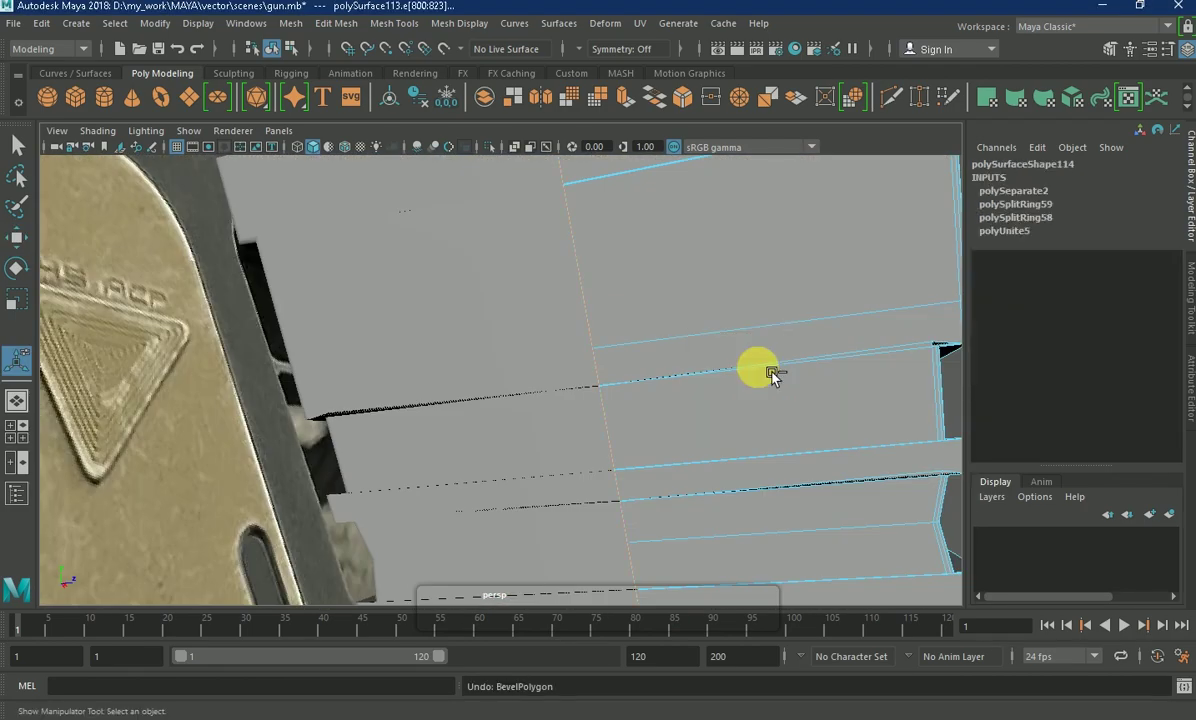
# - Insert the first edge loops across the vent groove strip, undoing a misplaced one
pyautogui.keyDown('shift'); pyautogui.moveTo(619, 390); pyautogui.dragTo(570, 531, button='right'); pyautogui.keyUp('shift')
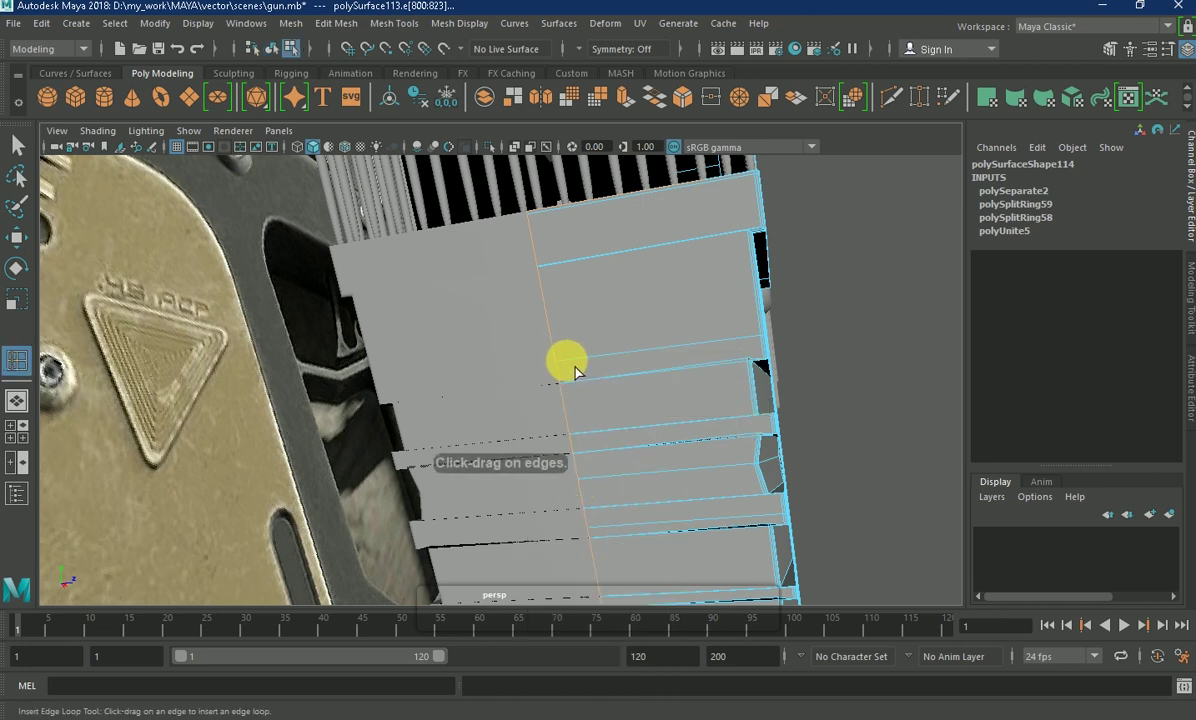
pyautogui.click(569, 375)
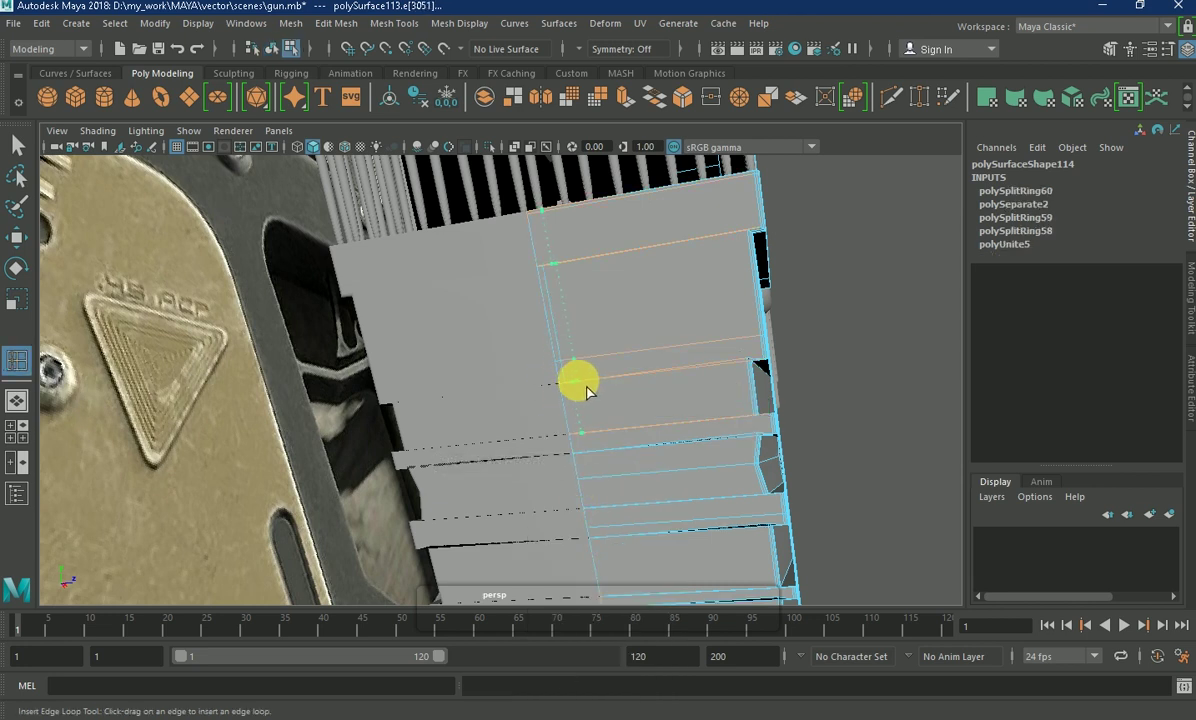
pyautogui.hotkey('ctrl', 'z')
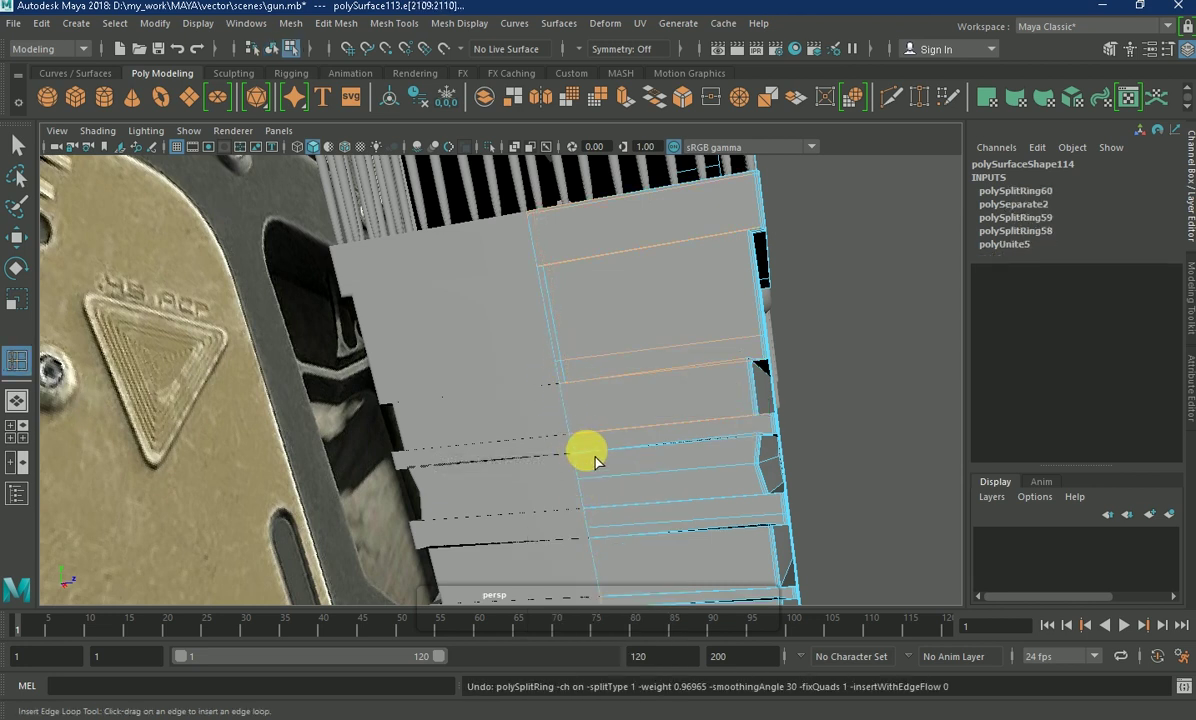
pyautogui.click(577, 415)
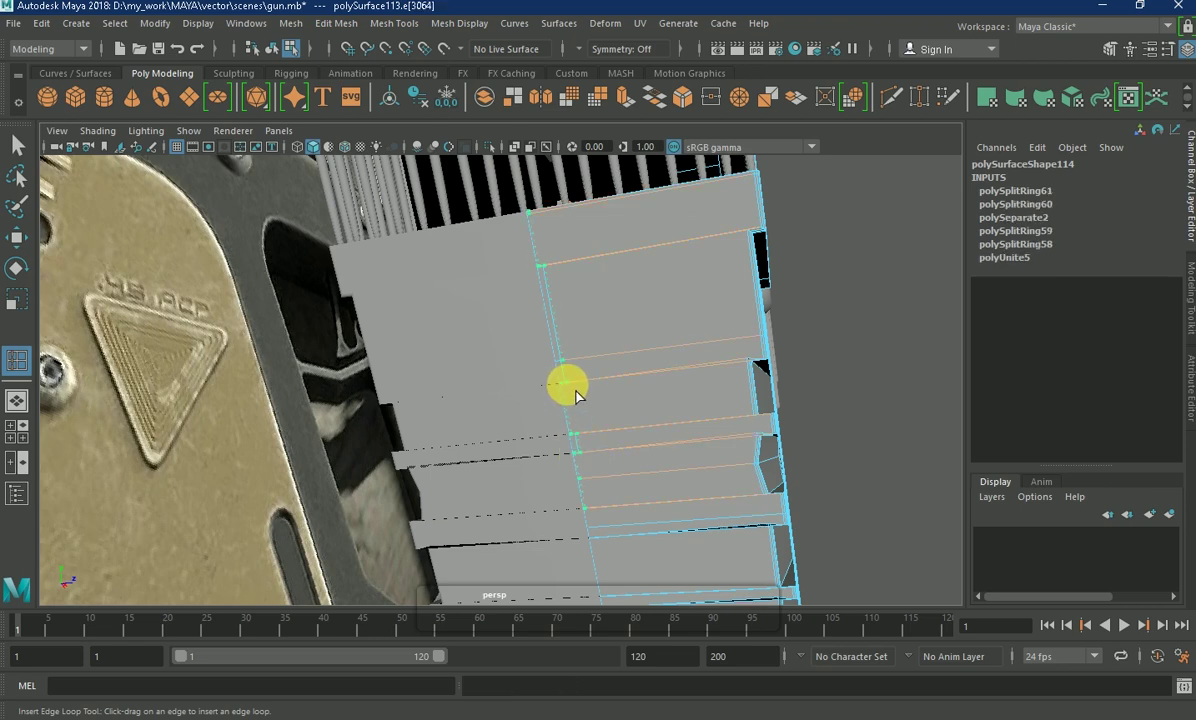
pyautogui.click(581, 395)
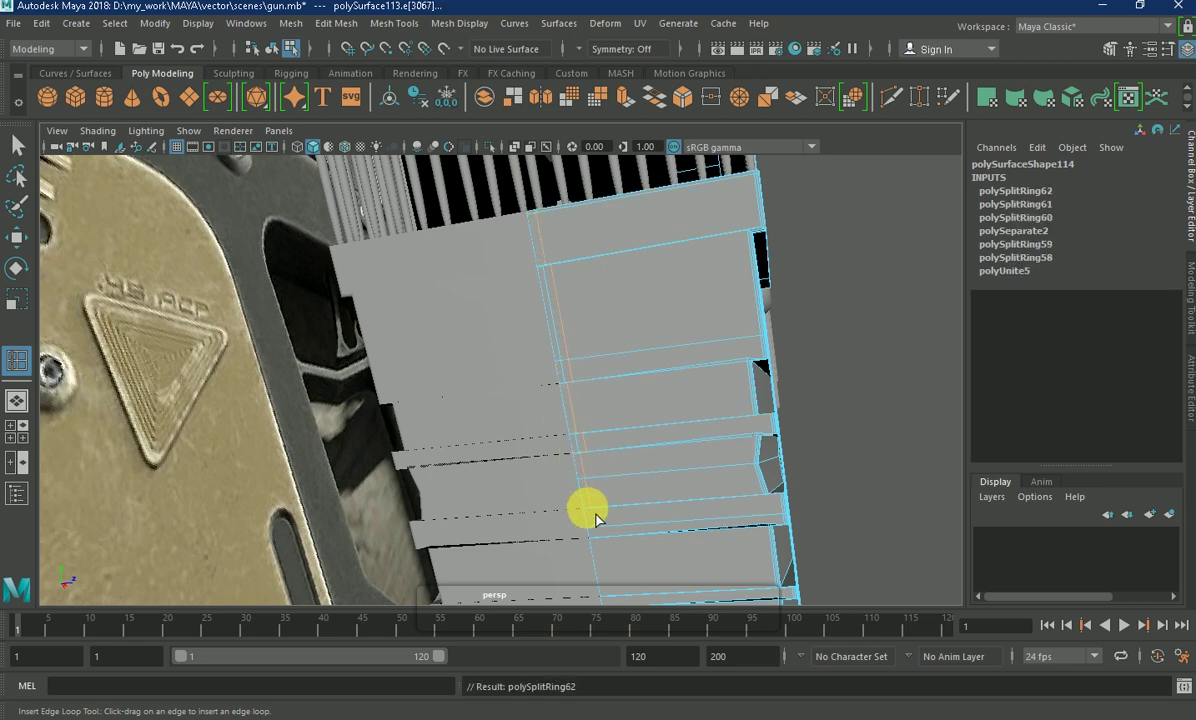
pyautogui.click(600, 537)
pyautogui.moveTo(665, 540)
pyautogui.keyDown('alt'); pyautogui.mouseDown()
pyautogui.moveTo(648, 419)
pyautogui.moveTo(600, 503)
pyautogui.mouseUp(); pyautogui.keyUp('alt')
# - Add further edge loops along the groove strip, then undo the last one
pyautogui.click(596, 486)
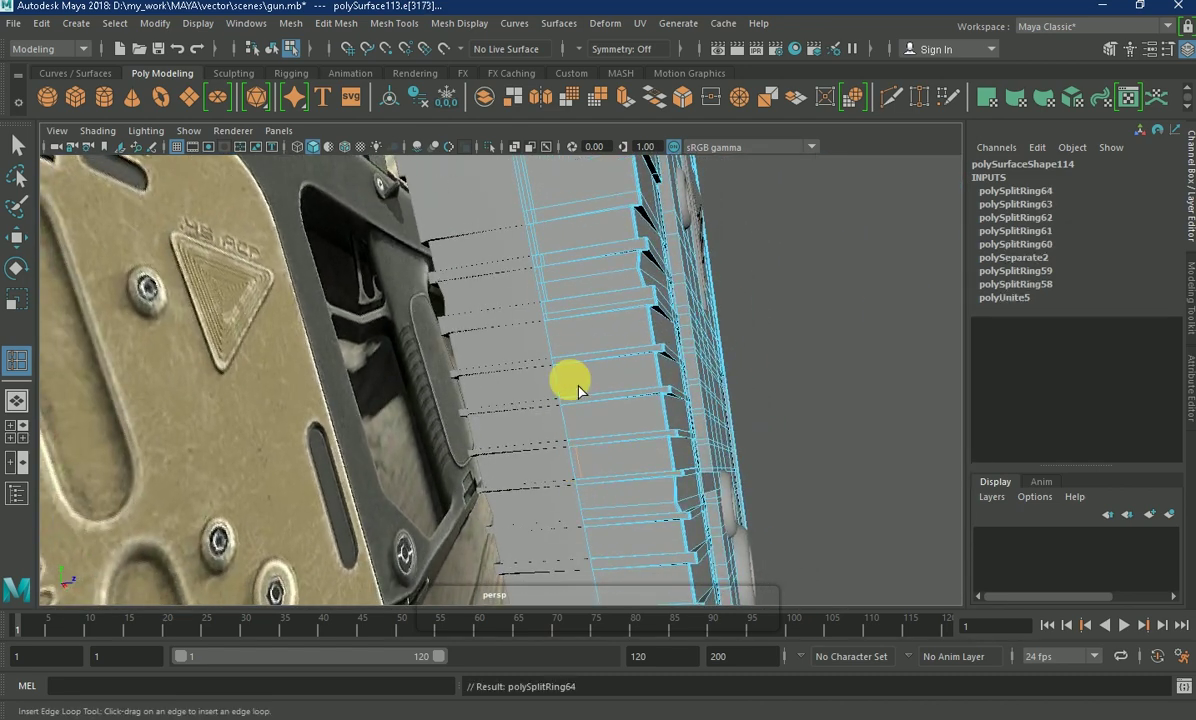
pyautogui.click(568, 366)
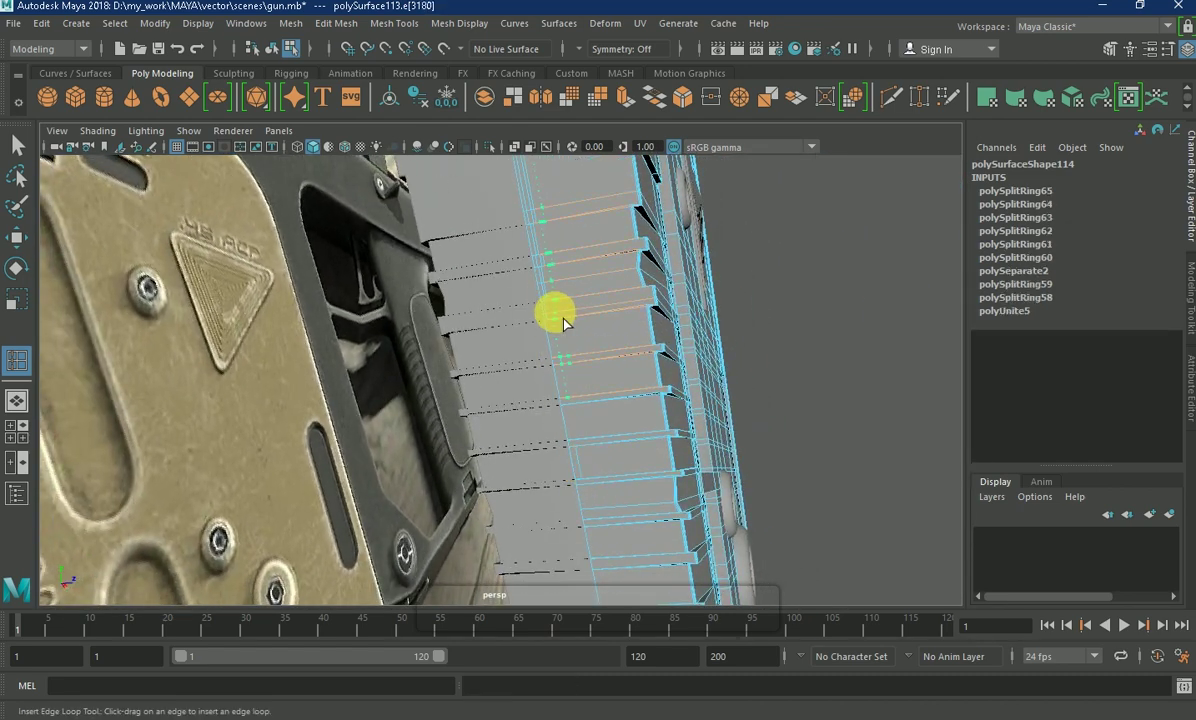
pyautogui.click(562, 320)
pyautogui.moveTo(572, 407); pyautogui.dragTo(576, 412)
pyautogui.moveTo(580, 470)
pyautogui.keyDown('alt'); pyautogui.mouseDown()
pyautogui.moveTo(617, 487)
pyautogui.moveTo(582, 454)
pyautogui.mouseUp(); pyautogui.keyUp('alt')
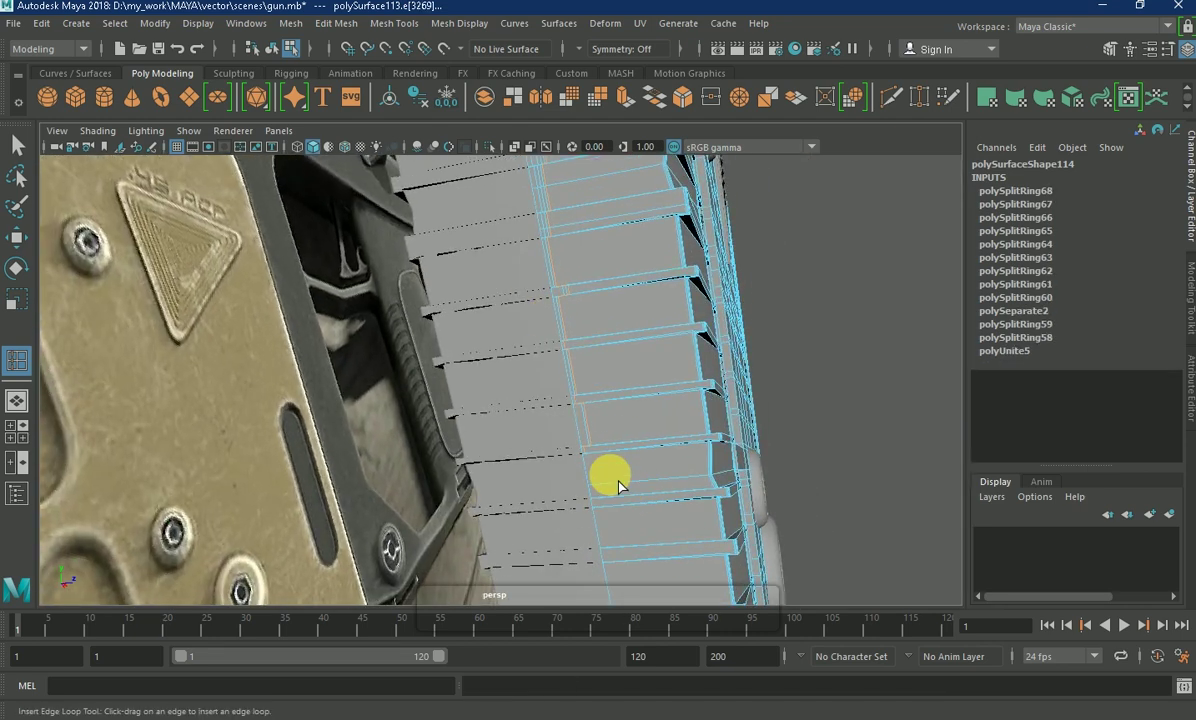
pyautogui.moveTo(593, 499)
pyautogui.mouseDown()
pyautogui.moveTo(617, 530)
pyautogui.moveTo(597, 405)
pyautogui.mouseUp()
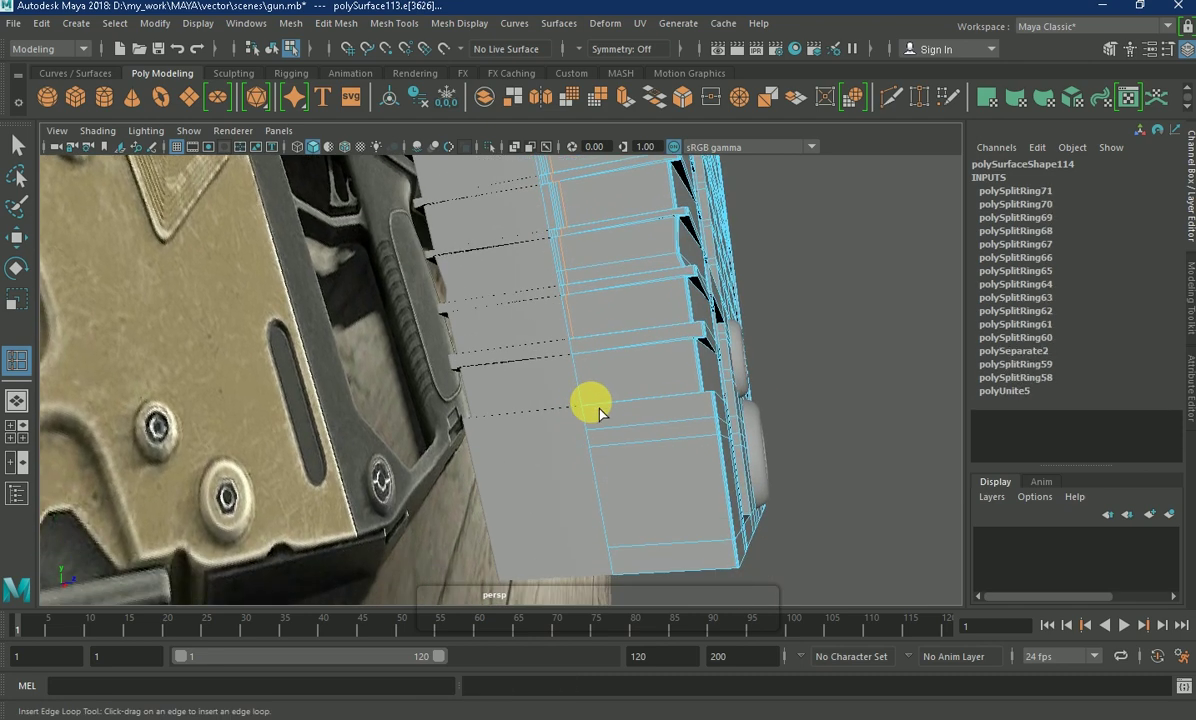
pyautogui.moveTo(578, 342)
pyautogui.mouseDown()
pyautogui.moveTo(593, 350)
pyautogui.moveTo(615, 415)
pyautogui.moveTo(606, 454)
pyautogui.moveTo(534, 288)
pyautogui.moveTo(491, 240)
pyautogui.moveTo(531, 279)
pyautogui.moveTo(507, 267)
pyautogui.moveTo(515, 302)
pyautogui.moveTo(575, 333)
pyautogui.moveTo(532, 256)
pyautogui.moveTo(571, 205)
pyautogui.moveTo(598, 302)
pyautogui.moveTo(597, 288)
pyautogui.mouseUp()
pyautogui.hotkey('ctrl', 'z')
pyautogui.moveTo(555, 368); pyautogui.dragTo(547, 214, button='right')
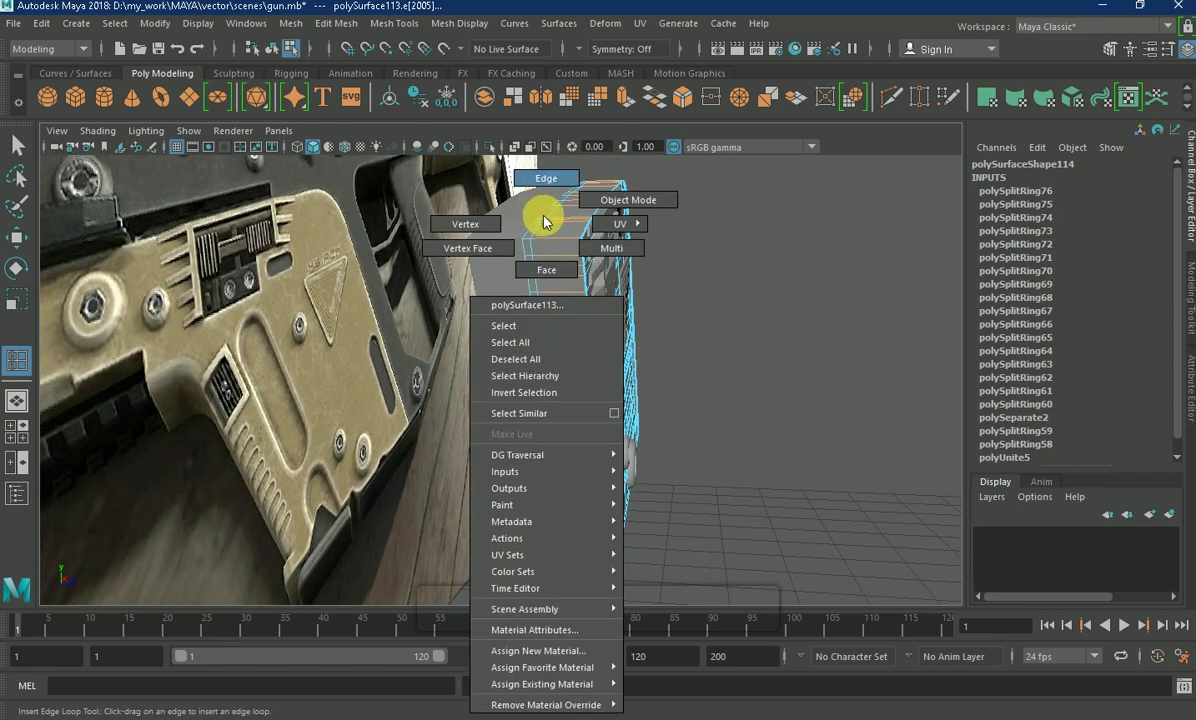
# - Try a bevel on an edge at the mesh top, undo it, and frame the long grille edge
pyautogui.moveTo(553, 267)
pyautogui.keyDown('shift'); pyautogui.mouseDown(button='right')
pyautogui.moveTo(467, 280)
pyautogui.moveTo(632, 368)
pyautogui.moveTo(547, 307)
pyautogui.moveTo(690, 340)
pyautogui.mouseUp(button='right'); pyautogui.keyUp('shift')
pyautogui.click(547, 310)
pyautogui.hotkey('ctrl', 'z')
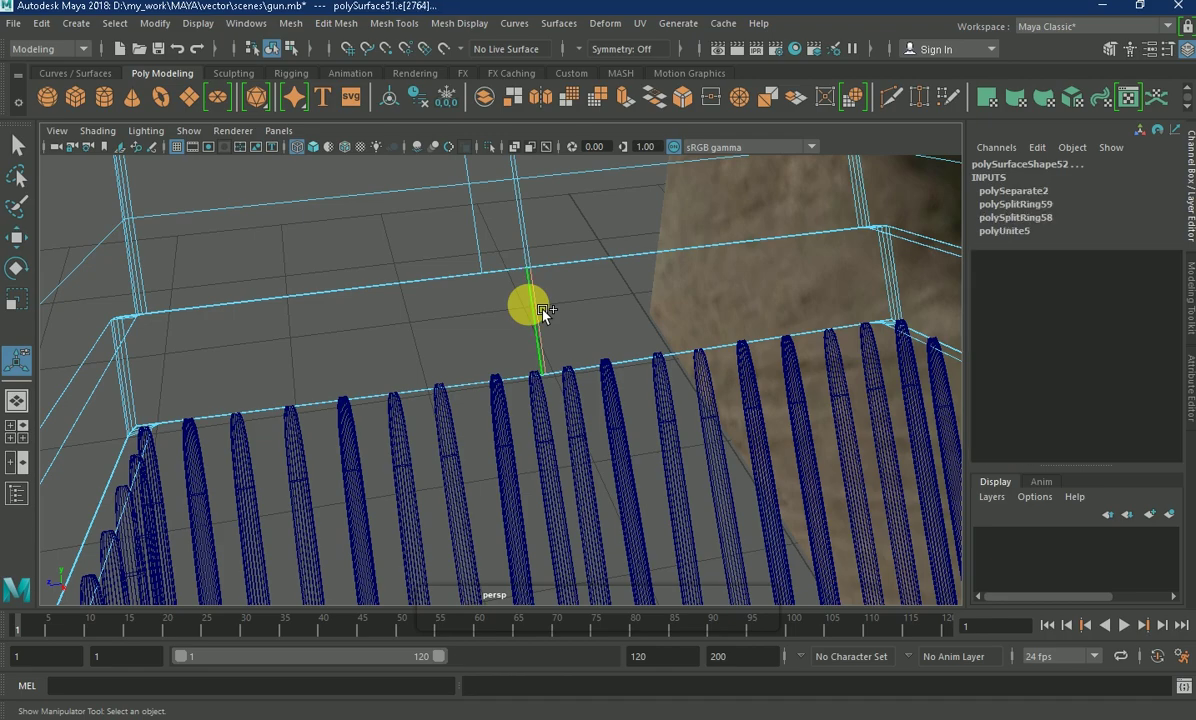
pyautogui.hotkey('shift', 'z')
pyautogui.hotkey('ctrl', 'z')
pyautogui.moveTo(617, 312)
pyautogui.keyDown('alt'); pyautogui.mouseDown(button='right')
pyautogui.moveTo(598, 300)
pyautogui.moveTo(547, 342)
pyautogui.mouseUp(button='right'); pyautogui.keyUp('alt')
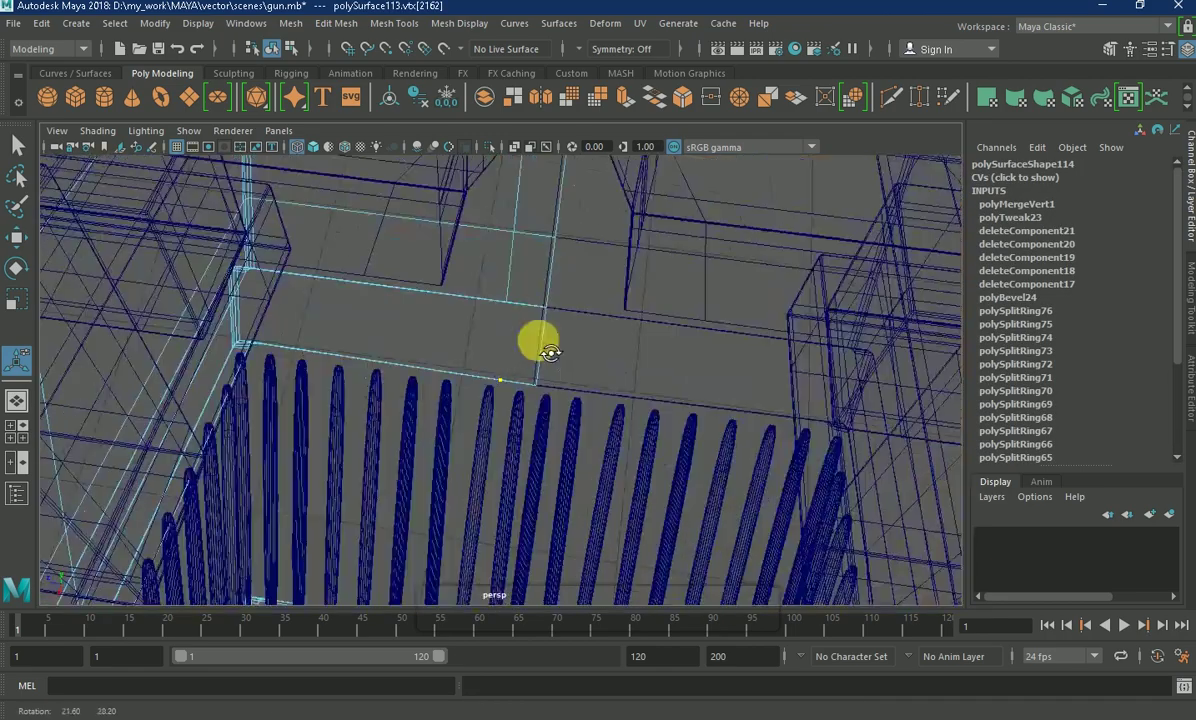
pyautogui.click(510, 380)
pyautogui.press('f')
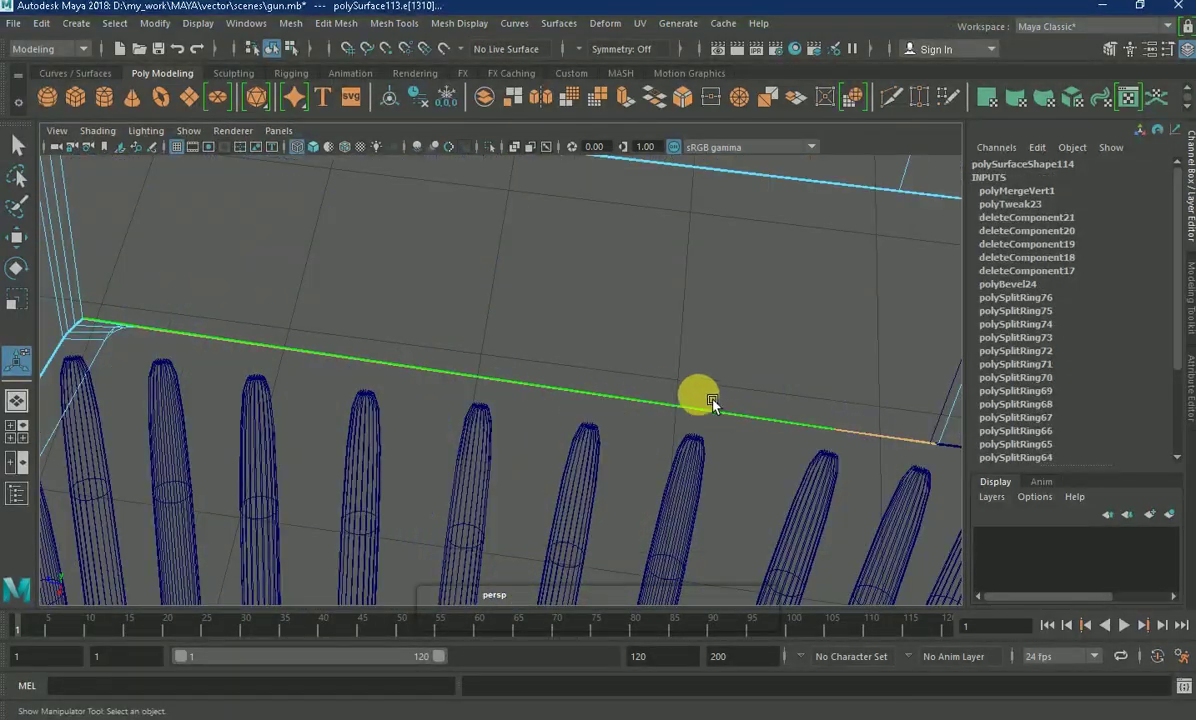
# - Select the grille's corner vertex and start cutting new edges from it
pyautogui.moveTo(699, 230); pyautogui.dragTo(619, 221, button='right')
pyautogui.click(800, 450)
pyautogui.scroll(-5, 800, 450)
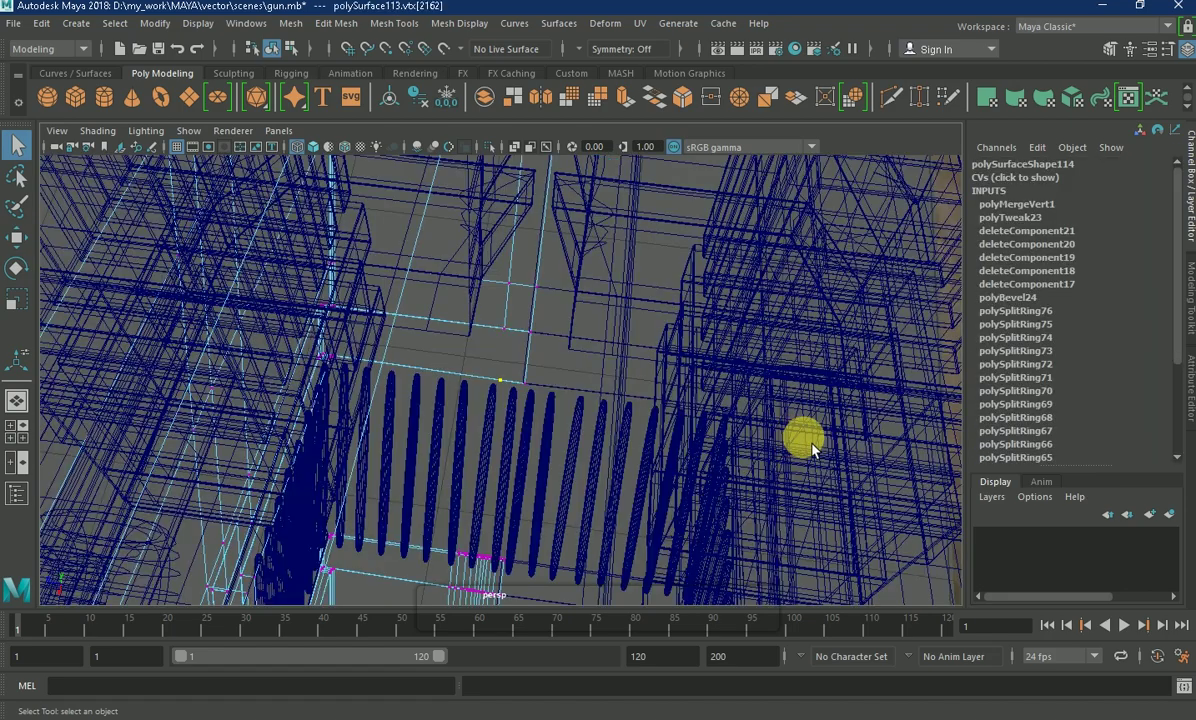
pyautogui.scroll(5, 513, 393)
pyautogui.scroll(3, 836, 435)
pyautogui.keyDown('shift'); pyautogui.moveTo(505, 376); pyautogui.dragTo(446, 384, button='right'); pyautogui.keyUp('shift')
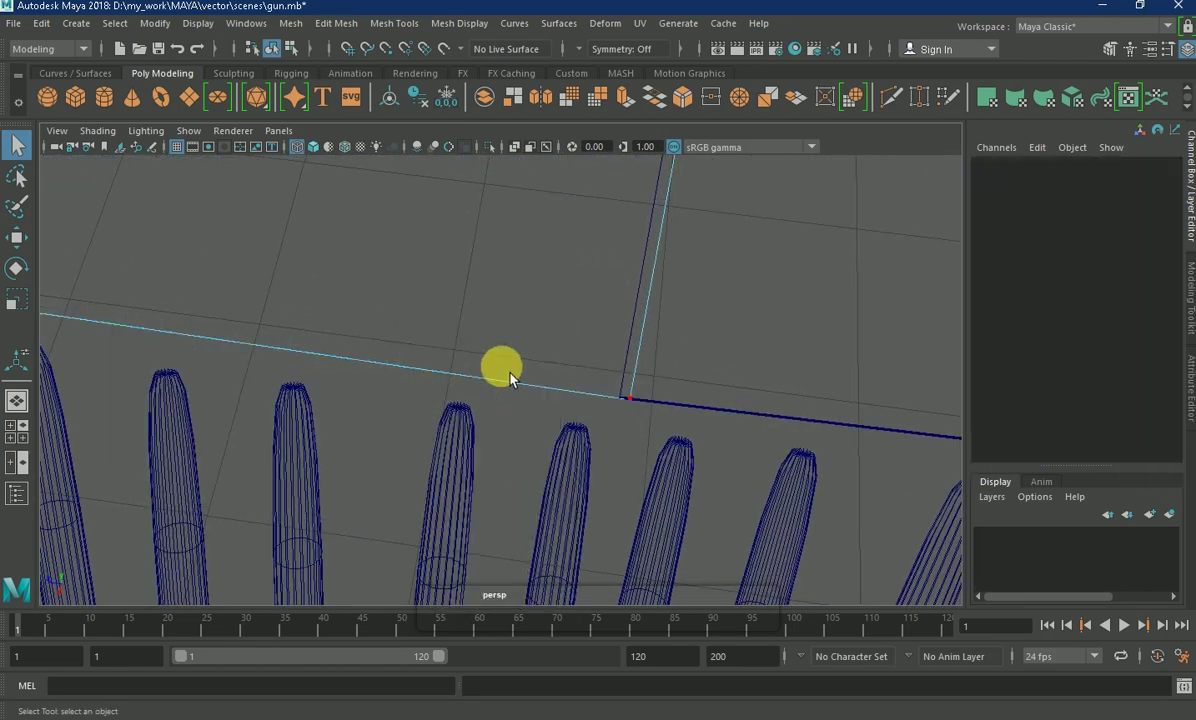
pyautogui.scroll(-5, 508, 365)
pyautogui.keyDown('alt'); pyautogui.moveTo(475, 334); pyautogui.dragTo(761, 232); pyautogui.keyUp('alt')
pyautogui.scroll(2, 761, 232)
# - Select the whole panel and toggle the smooth mesh preview on and off
pyautogui.moveTo(547, 392); pyautogui.dragTo(600, 192, button='right')
pyautogui.press('3')
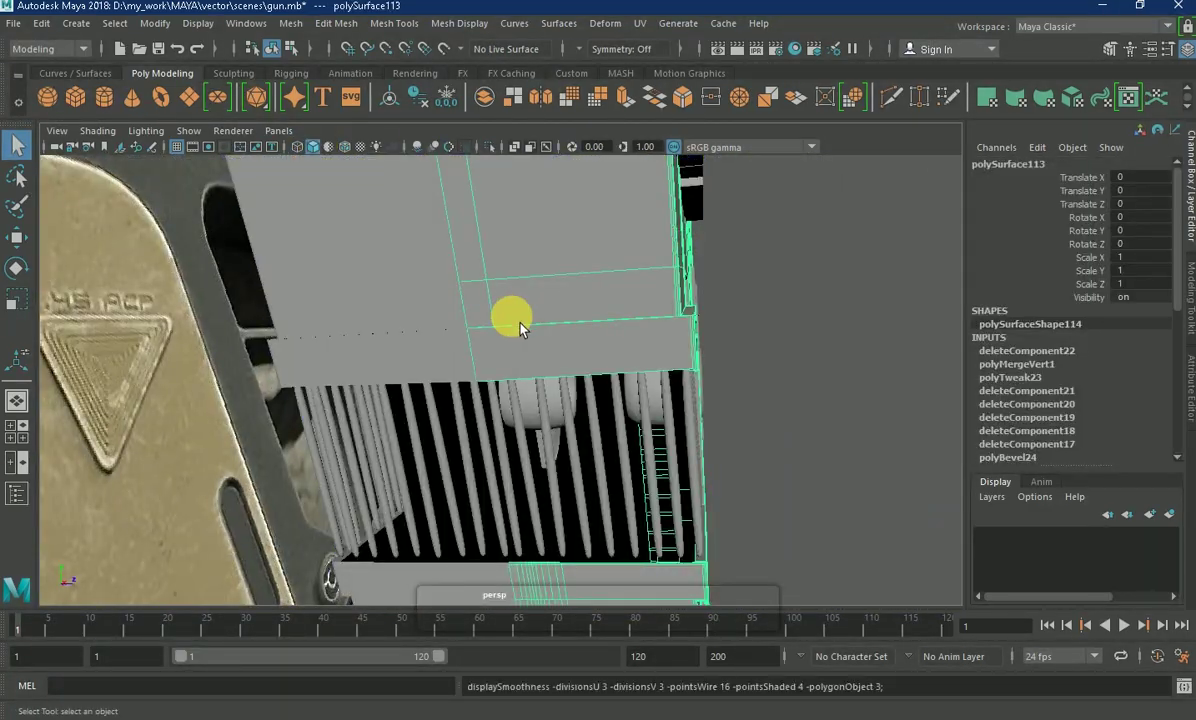
pyautogui.moveTo(574, 352)
pyautogui.keyDown('alt'); pyautogui.mouseDown()
pyautogui.moveTo(547, 315)
pyautogui.moveTo(877, 357)
pyautogui.moveTo(632, 335)
pyautogui.mouseUp(); pyautogui.keyUp('alt')
pyautogui.press('1')
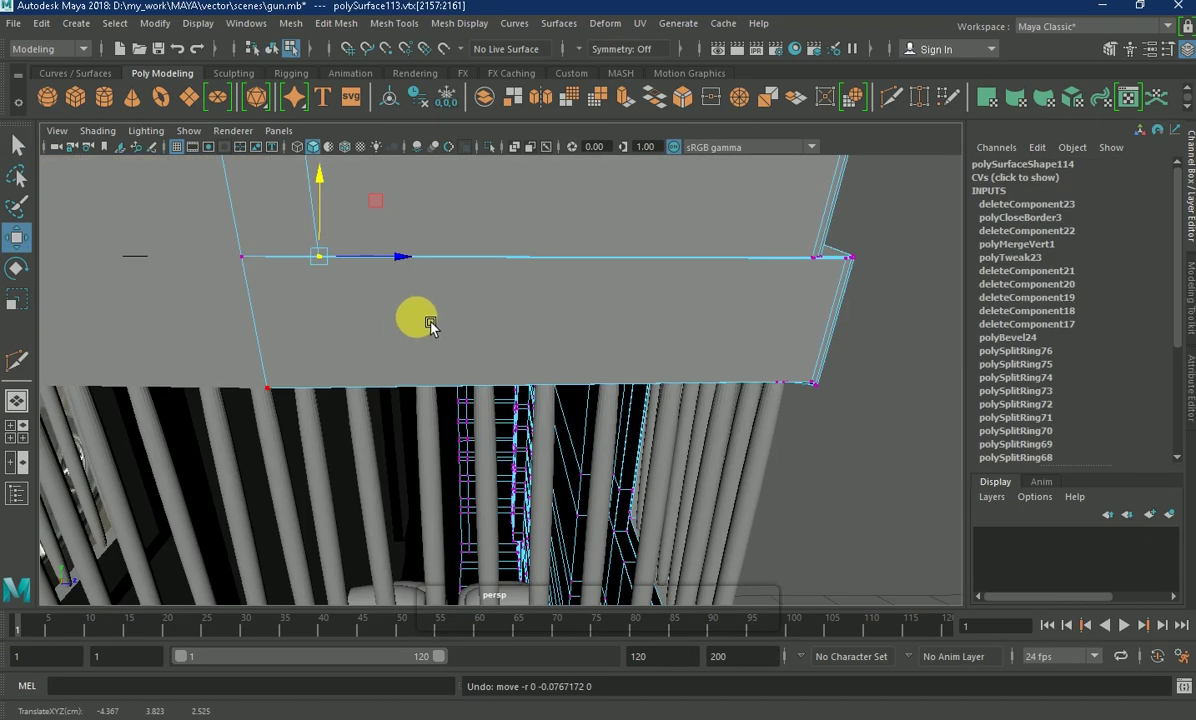
# - Delete the selected face in the vent gap and pick the connected faces
pyautogui.moveTo(416, 223)
pyautogui.mouseDown(button='right')
pyautogui.moveTo(460, 208)
pyautogui.moveTo(416, 268)
pyautogui.mouseUp(button='right')
pyautogui.click(410, 310)
pyautogui.moveTo(395, 341)
pyautogui.keyDown('alt'); pyautogui.mouseDown()
pyautogui.moveTo(555, 312)
pyautogui.moveTo(574, 288)
pyautogui.moveTo(480, 267)
pyautogui.moveTo(440, 307)
pyautogui.mouseUp(); pyautogui.keyUp('alt')
pyautogui.press('Delete')
pyautogui.click(498, 298)
pyautogui.click(424, 284)
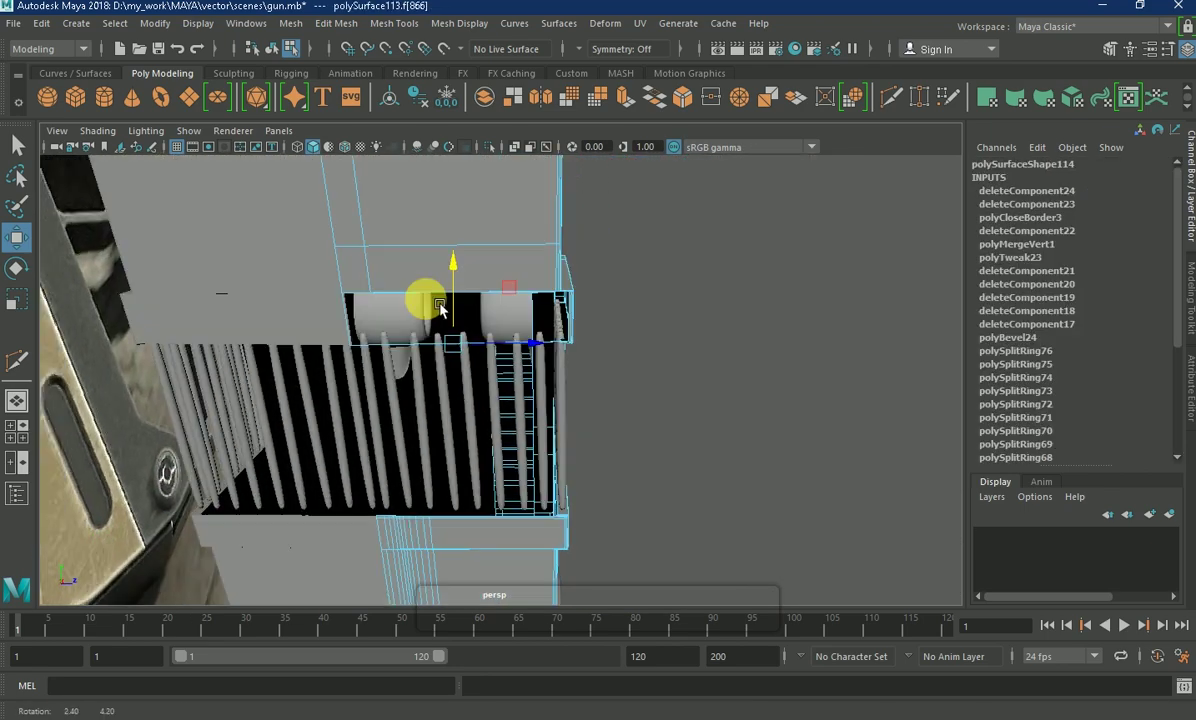
pyautogui.doubleClick(390, 343)
pyautogui.click(405, 349)
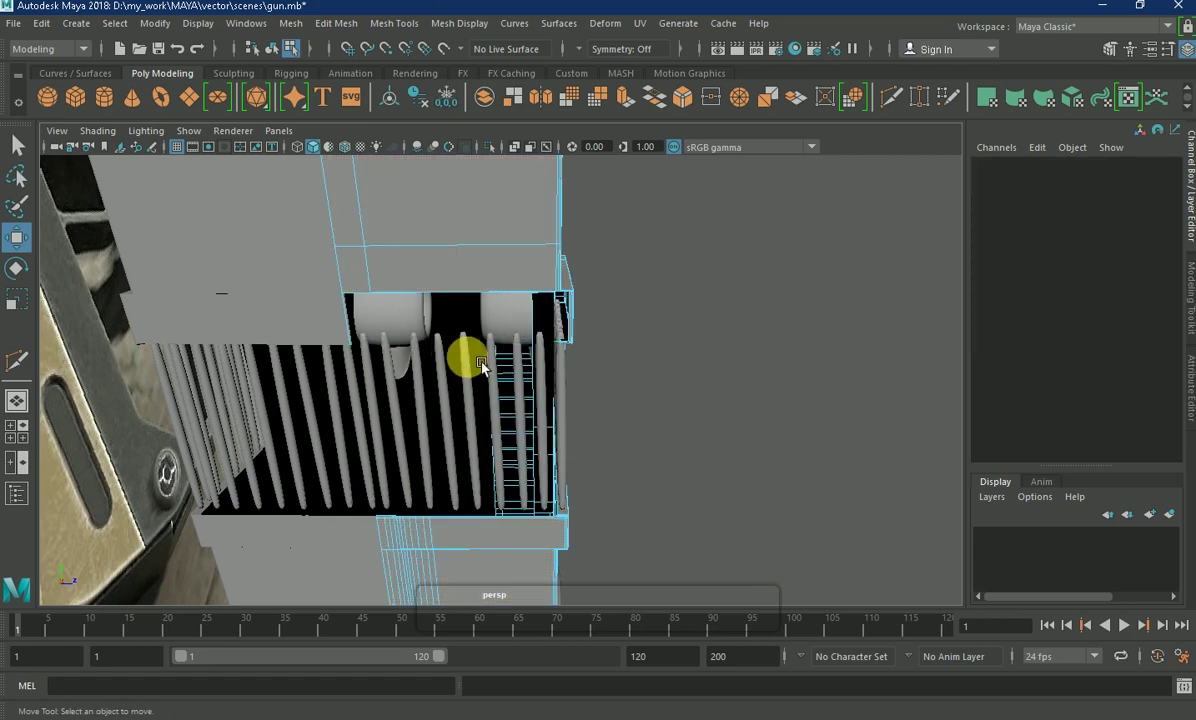
# - Select faces above the vent gap from below, then reselect the whole panel
pyautogui.keyDown('alt'); pyautogui.moveTo(615, 366); pyautogui.dragTo(810, 366, button='right'); pyautogui.keyUp('alt')
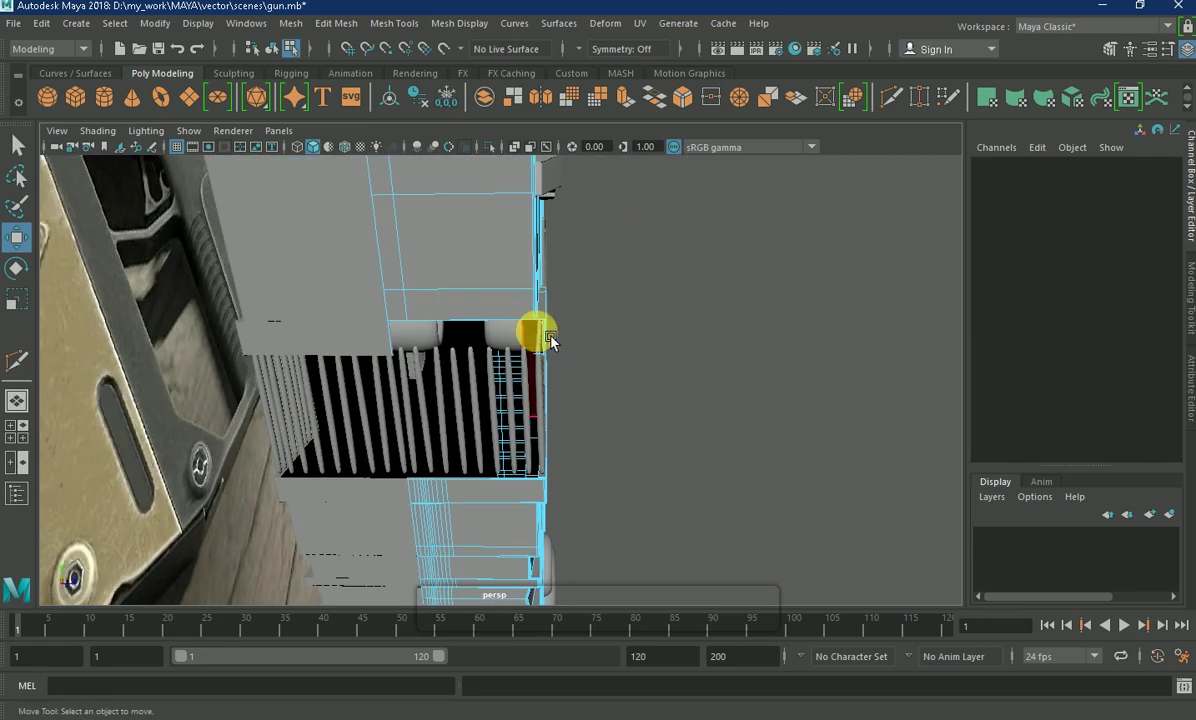
pyautogui.keyDown('alt'); pyautogui.moveTo(810, 365); pyautogui.dragTo(262, 299); pyautogui.keyUp('alt')
pyautogui.rightClick(250, 305)
pyautogui.moveTo(250, 305); pyautogui.dragTo(262, 298, button='right')
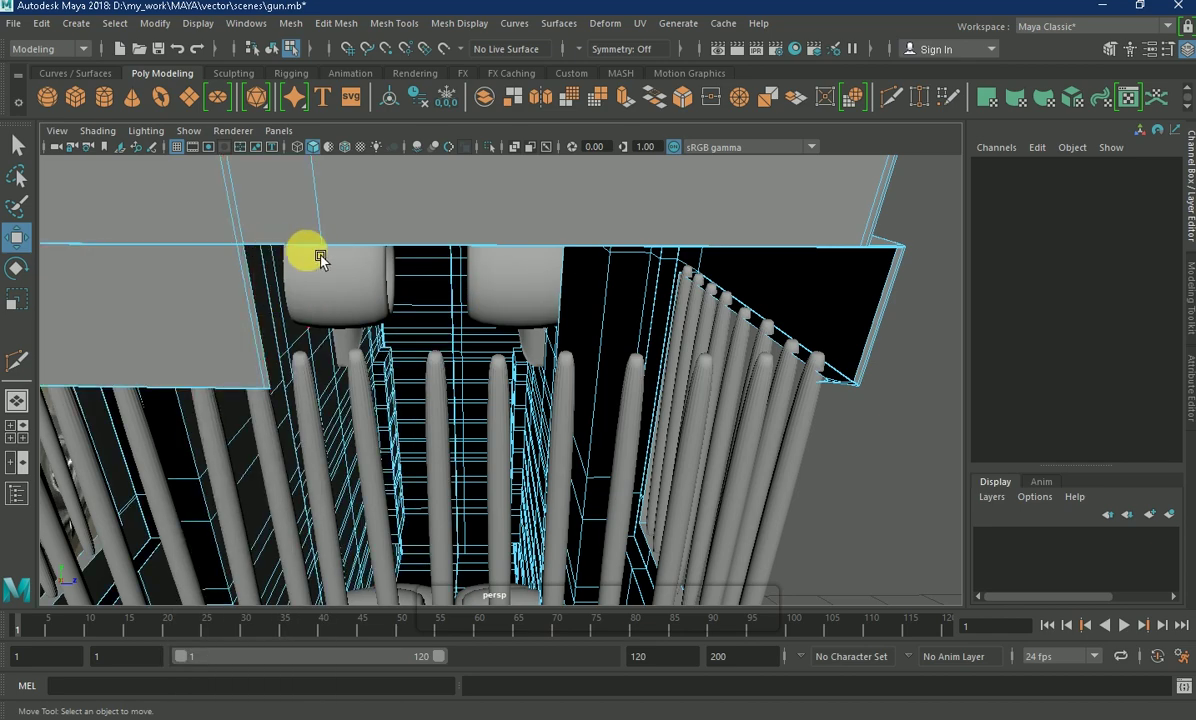
pyautogui.click(396, 230)
pyautogui.keyDown('alt'); pyautogui.moveTo(347, 208); pyautogui.dragTo(380, 270); pyautogui.keyUp('alt')
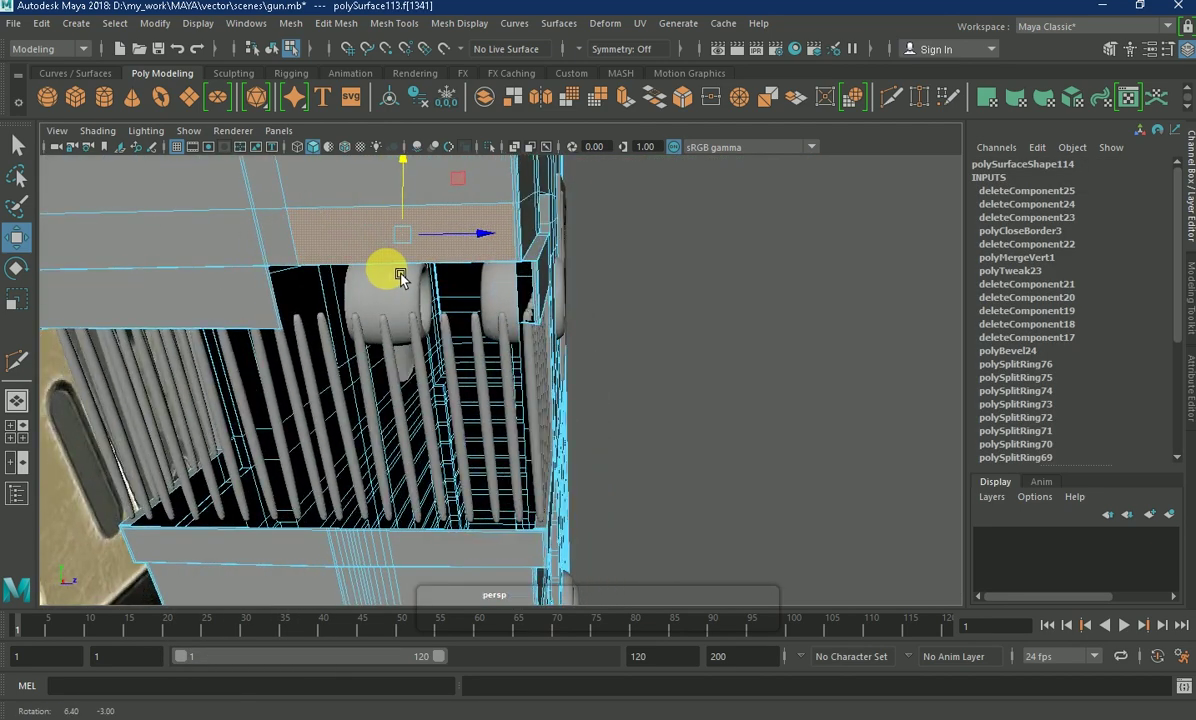
pyautogui.click(229, 246)
pyautogui.keyDown('alt'); pyautogui.moveTo(229, 246); pyautogui.dragTo(177, 175); pyautogui.keyUp('alt')
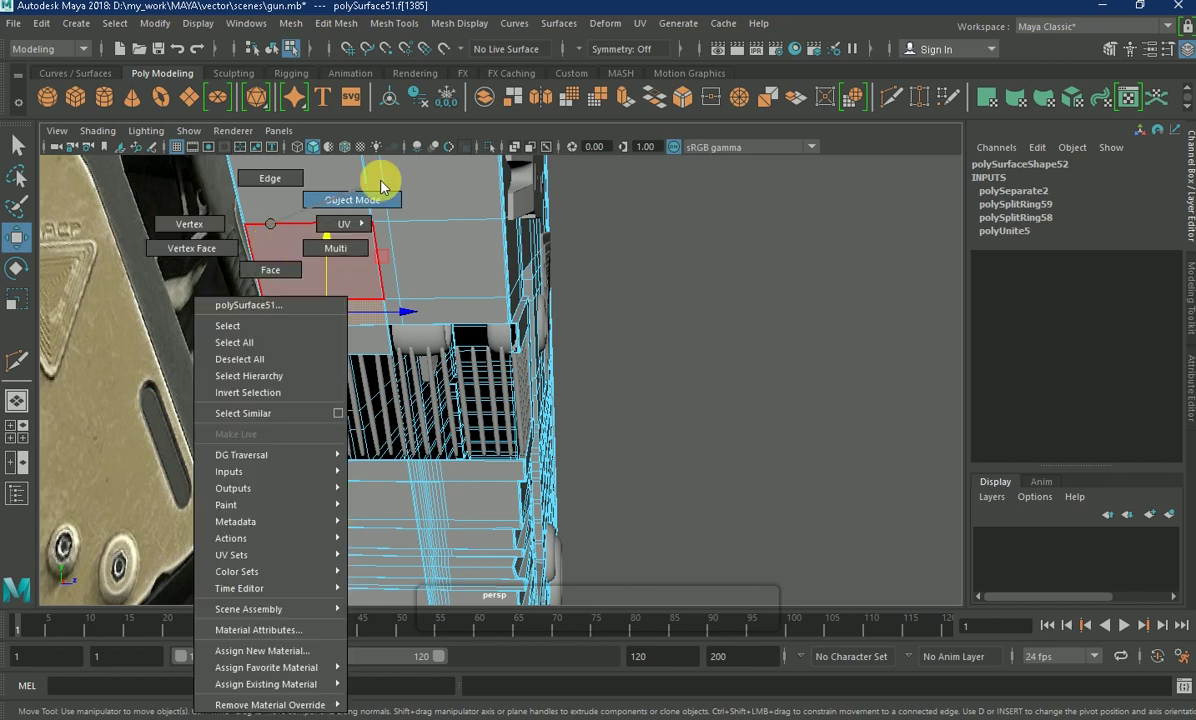
pyautogui.moveTo(284, 253); pyautogui.dragTo(382, 182, button='right')
pyautogui.click(440, 278)
pyautogui.moveTo(440, 278)
pyautogui.keyDown('alt'); pyautogui.mouseDown()
pyautogui.moveTo(363, 162)
pyautogui.moveTo(360, 275)
pyautogui.mouseUp(); pyautogui.keyUp('alt')
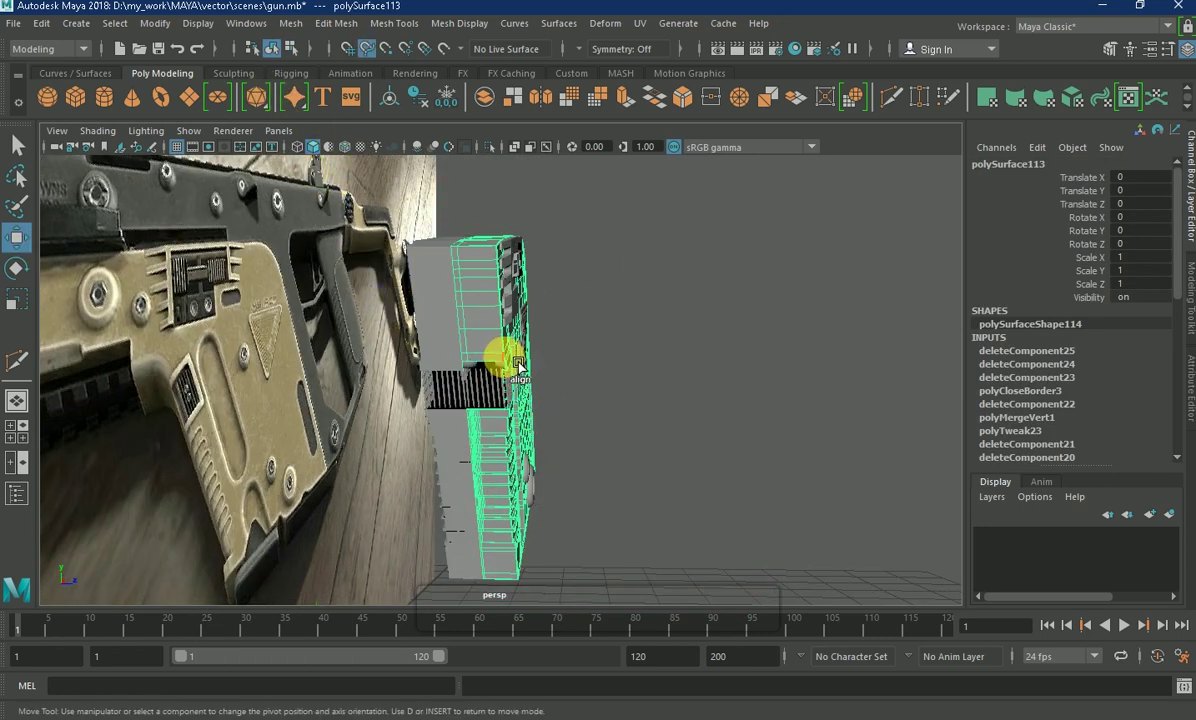
# - Move polySurface113 0.197 along Z and select a face in the vent area
pyautogui.moveTo(586, 369); pyautogui.dragTo(576, 380)
pyautogui.keyDown('alt'); pyautogui.moveTo(576, 369); pyautogui.dragTo(849, 467, button='right'); pyautogui.keyUp('alt')
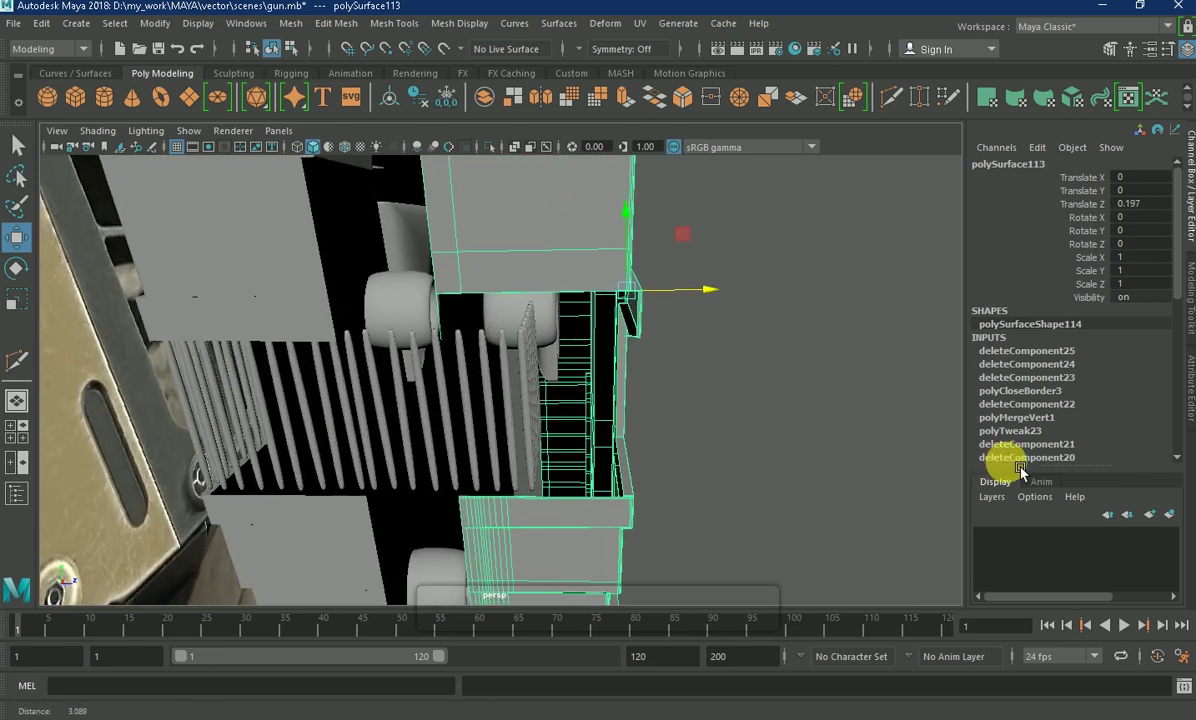
pyautogui.moveTo(455, 327); pyautogui.dragTo(400, 264, button='right')
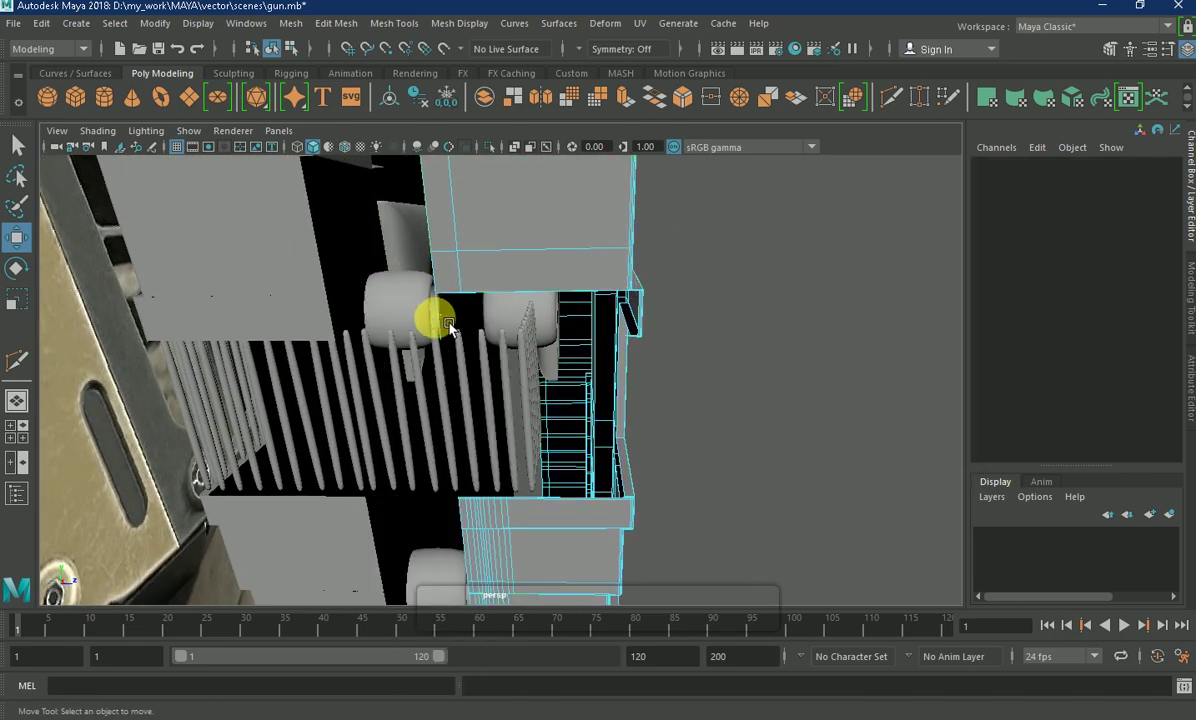
pyautogui.click(450, 327)
pyautogui.moveTo(453, 327)
pyautogui.keyDown('alt'); pyautogui.mouseDown(button='right')
pyautogui.moveTo(552, 347)
pyautogui.moveTo(348, 262)
pyautogui.mouseUp(button='right'); pyautogui.keyUp('alt')
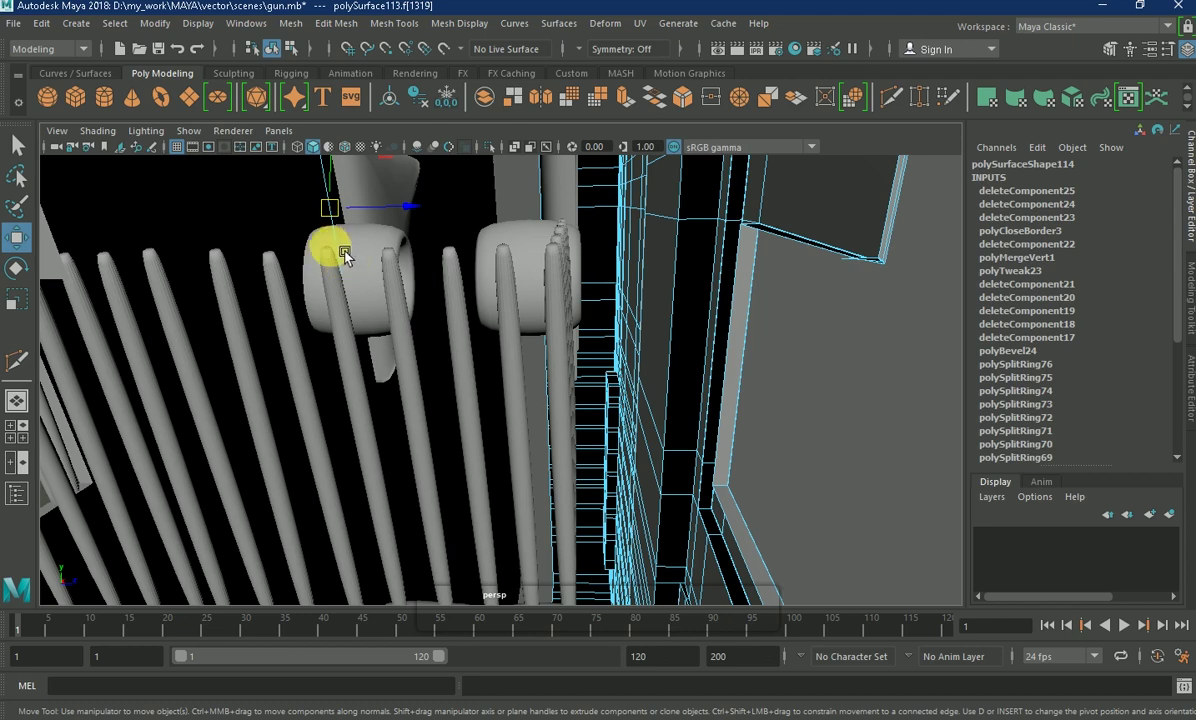
pyautogui.click(359, 244)
pyautogui.moveTo(388, 253)
pyautogui.keyDown('alt'); pyautogui.mouseDown()
pyautogui.moveTo(446, 267)
pyautogui.moveTo(493, 185)
pyautogui.mouseUp(); pyautogui.keyUp('alt')
pyautogui.click(480, 172)
pyautogui.click(494, 187)
pyautogui.click(475, 168)
pyautogui.moveTo(475, 168)
pyautogui.keyDown('alt'); pyautogui.mouseDown()
pyautogui.moveTo(486, 190)
pyautogui.moveTo(633, 296)
pyautogui.moveTo(774, 320)
pyautogui.moveTo(866, 226)
pyautogui.mouseUp(); pyautogui.keyUp('alt')
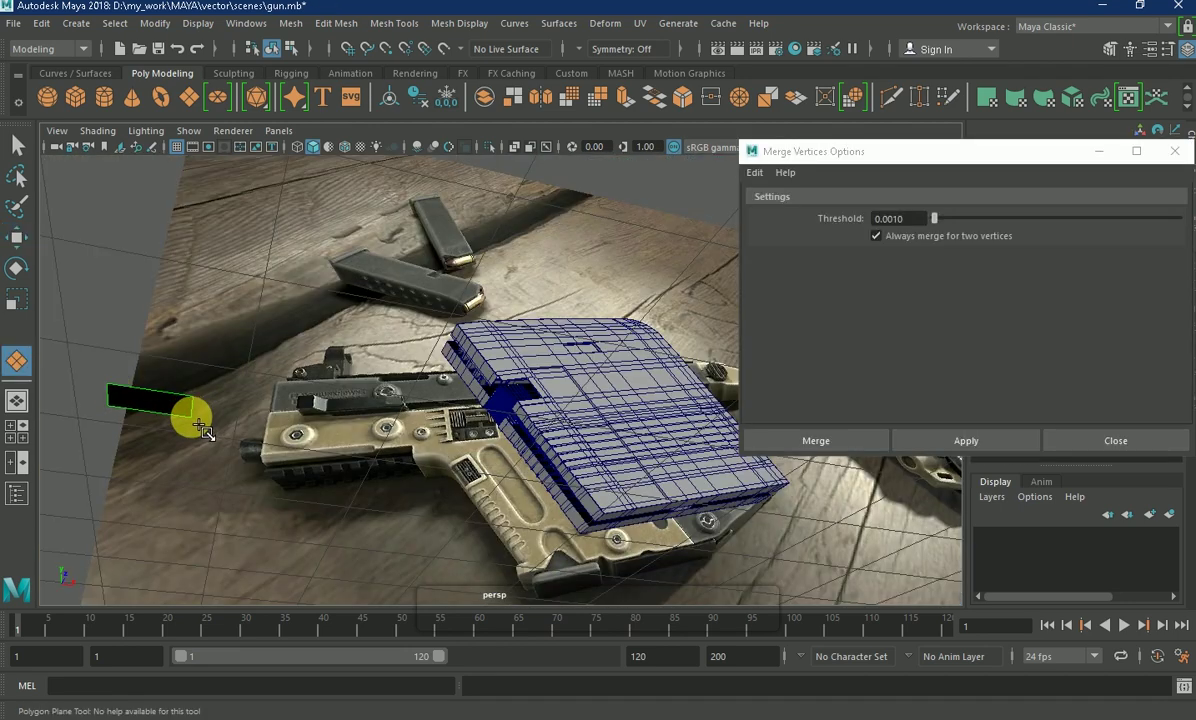
# - Create a polygon plane, pPlane1, across the vent gap
pyautogui.moveTo(202, 428)
pyautogui.mouseDown()
pyautogui.moveTo(176, 472)
pyautogui.moveTo(398, 512)
pyautogui.mouseUp()
pyautogui.moveTo(549, 388)
pyautogui.keyDown('alt'); pyautogui.mouseDown(button='right')
pyautogui.moveTo(542, 408)
pyautogui.moveTo(199, 343)
pyautogui.mouseUp(button='right'); pyautogui.keyUp('alt')
pyautogui.moveTo(62, 305)
pyautogui.keyDown('alt'); pyautogui.mouseDown()
pyautogui.moveTo(562, 413)
pyautogui.moveTo(494, 368)
pyautogui.mouseUp(); pyautogui.keyUp('alt')
# - Select pPlane1, raise it along Y in the side view, and frame it
pyautogui.press('q')
pyautogui.press('space')
pyautogui.press('f')
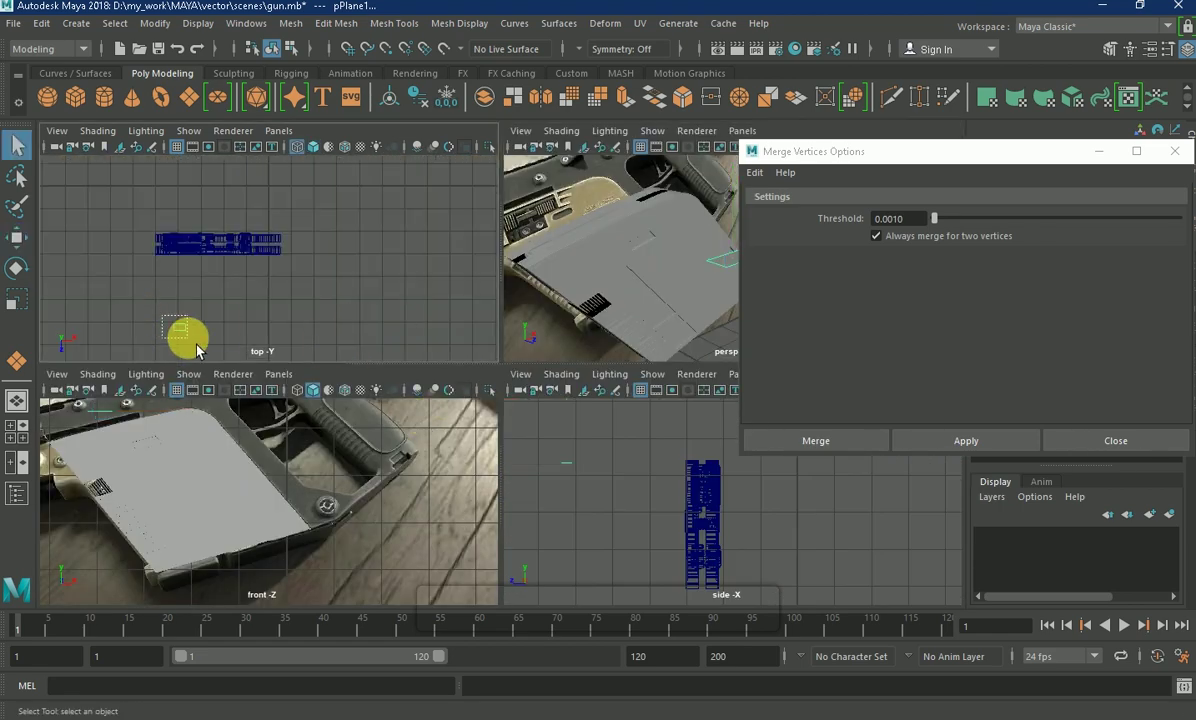
pyautogui.click(17, 237)
pyautogui.moveTo(670, 483); pyautogui.dragTo(707, 452)
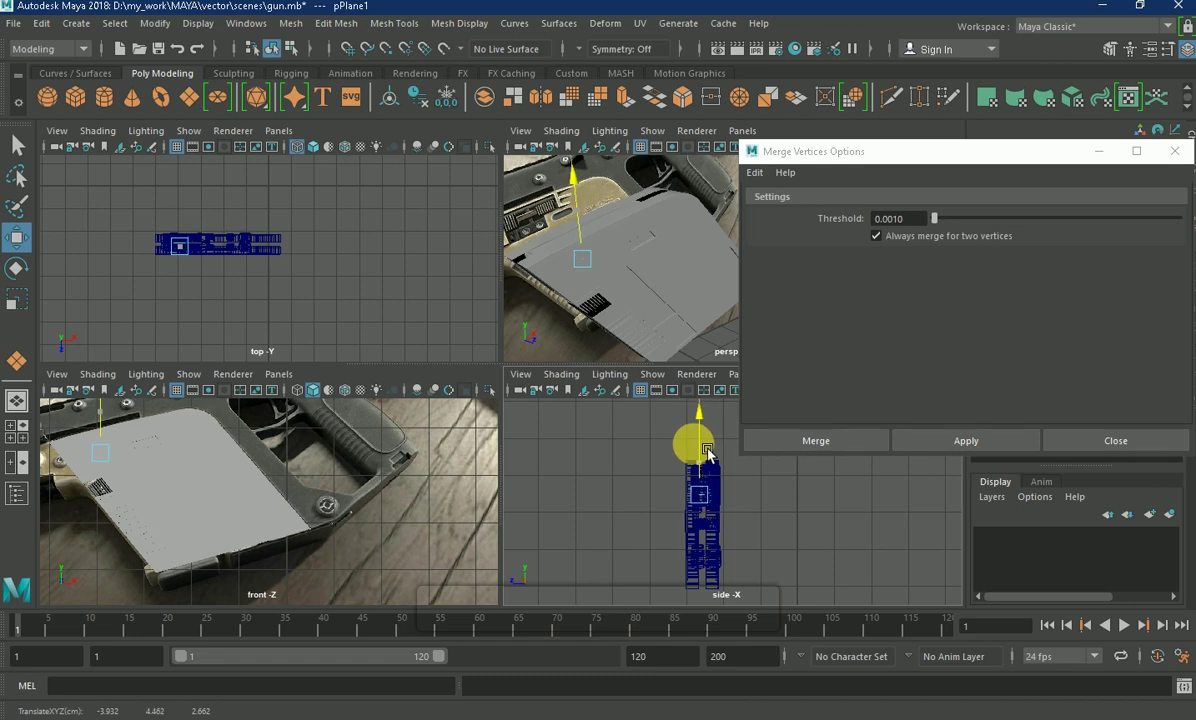
pyautogui.press('space')
pyautogui.scroll(-5, 480, 374)
pyautogui.press('f')
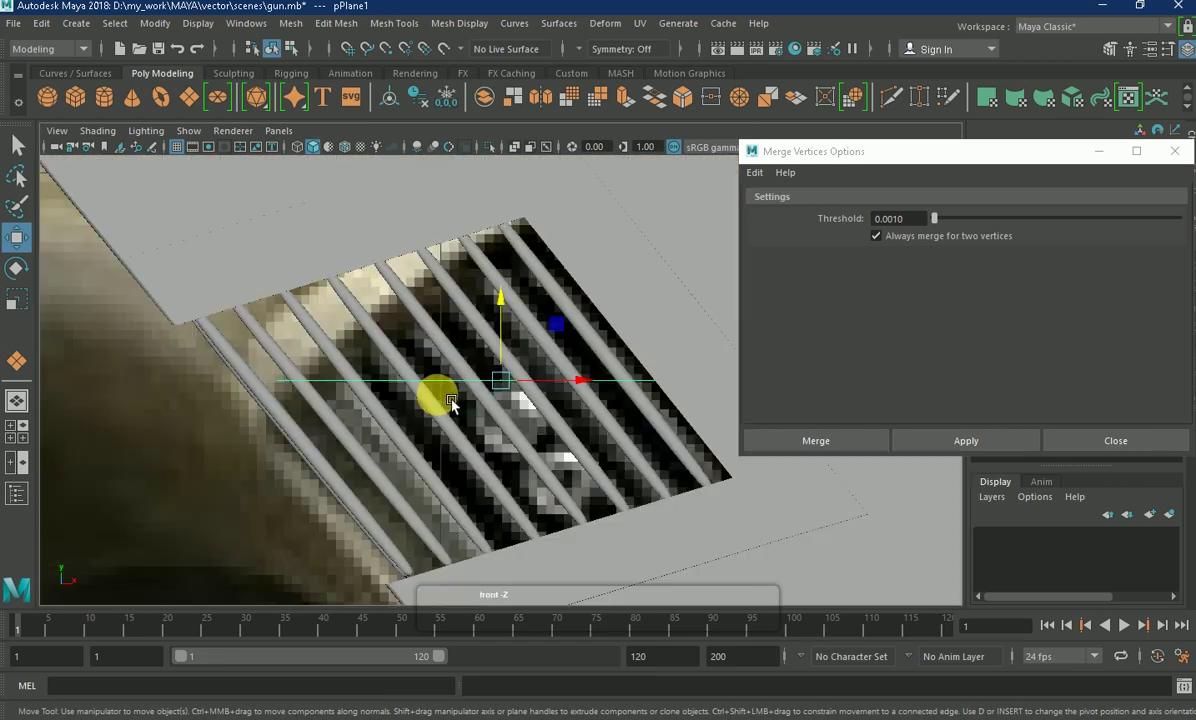
# - Narrow the plane along X and rotate it to Rotate Z 126.874 to match the slats
pyautogui.press('r')
pyautogui.moveTo(461, 402); pyautogui.dragTo(515, 410, button='middle')
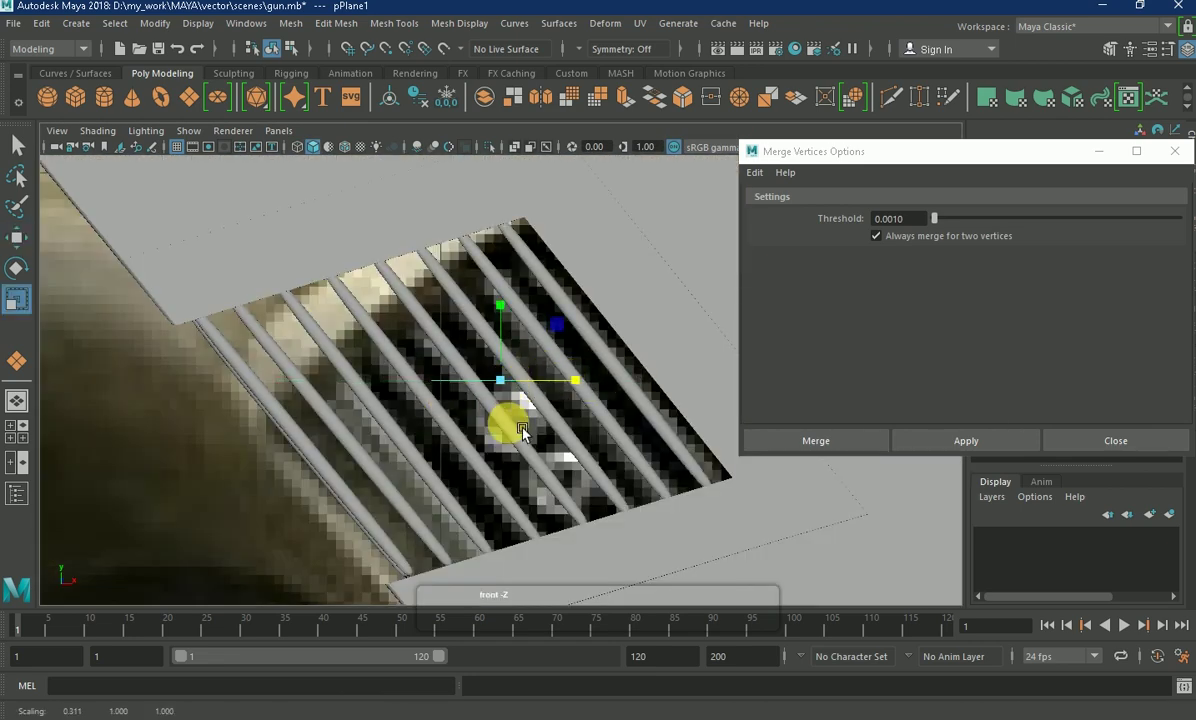
pyautogui.press('e')
pyautogui.moveTo(578, 356); pyautogui.dragTo(585, 333)
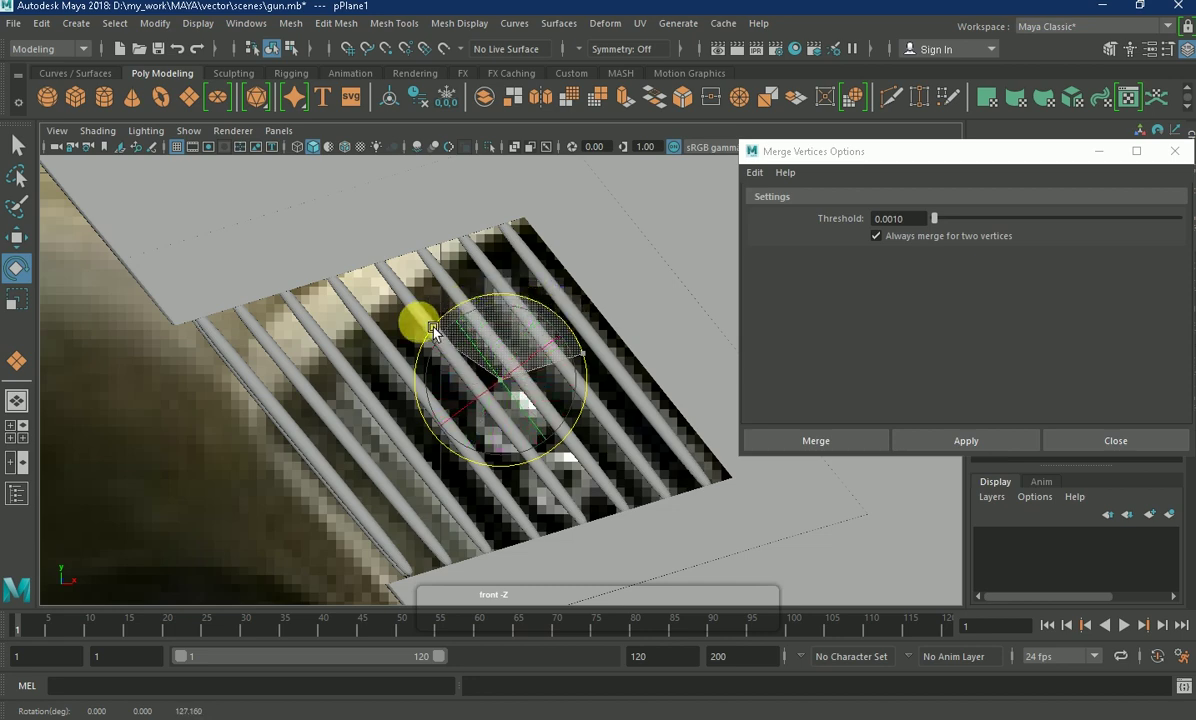
pyautogui.click(1175, 151)
pyautogui.moveTo(569, 321); pyautogui.dragTo(536, 300)
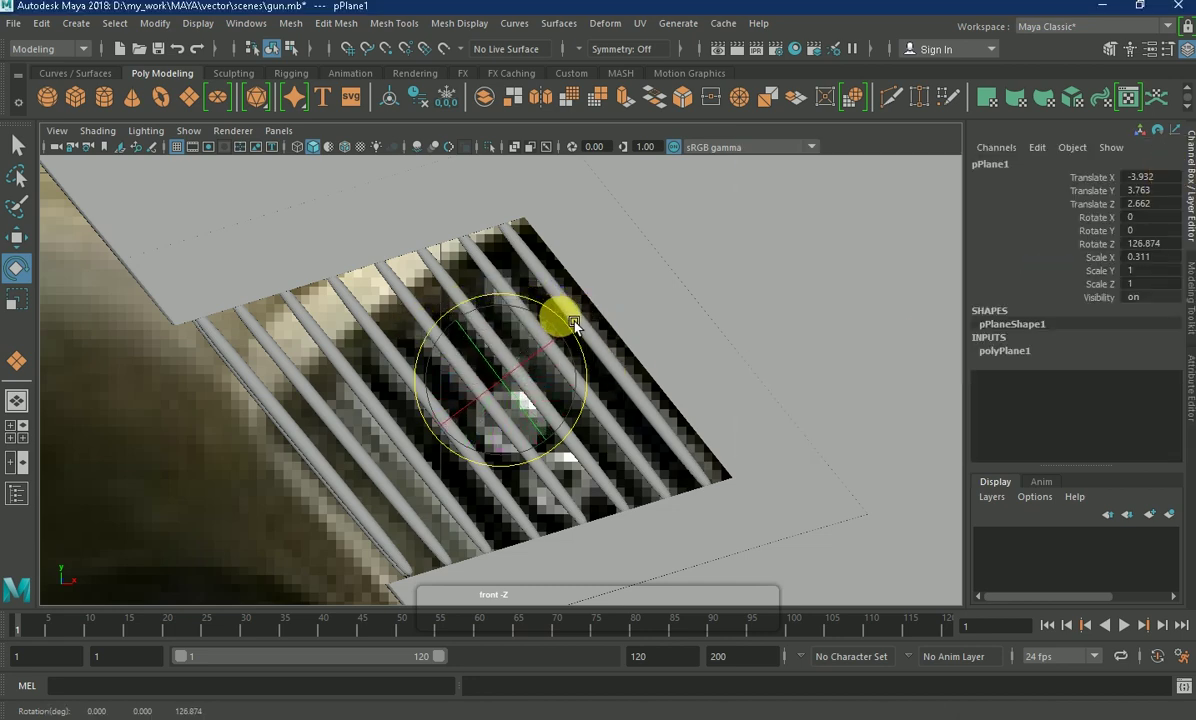
# - Push the plane forward onto the panel and narrow it to fit the vent gap
pyautogui.press('w')
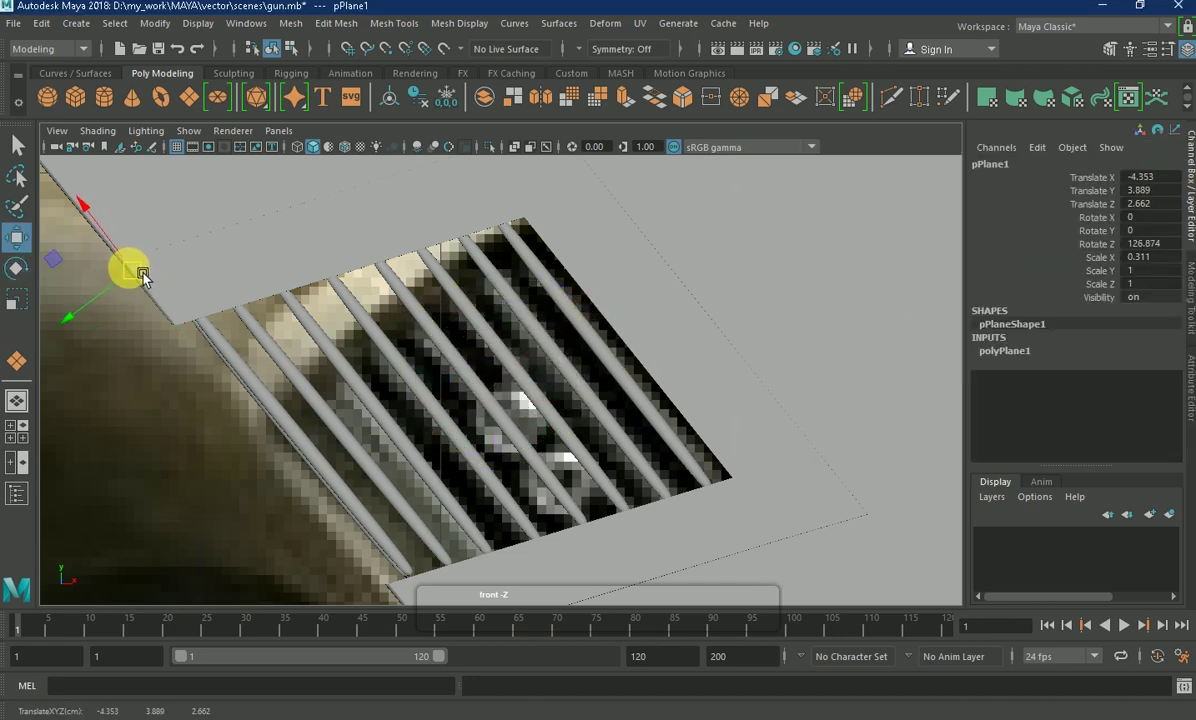
pyautogui.press('4')
pyautogui.press('5')
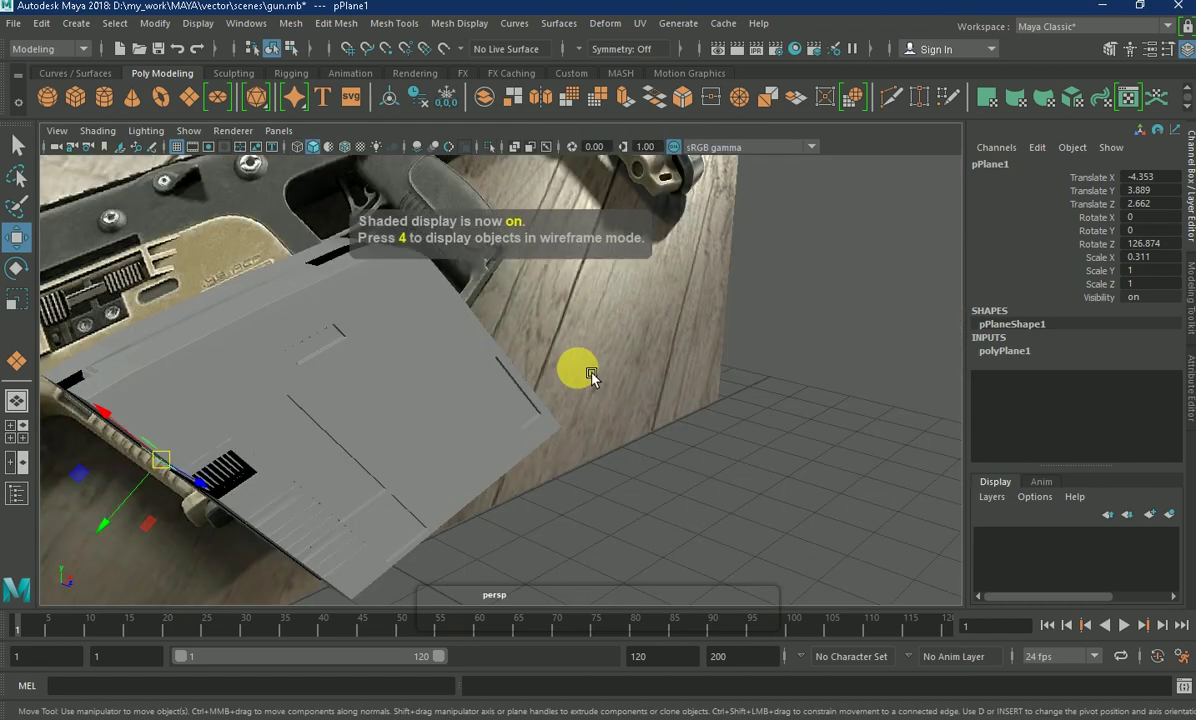
pyautogui.press('f')
pyautogui.moveTo(640, 418)
pyautogui.keyDown('alt'); pyautogui.mouseDown()
pyautogui.moveTo(593, 355)
pyautogui.moveTo(446, 355)
pyautogui.moveTo(515, 341)
pyautogui.mouseUp(); pyautogui.keyUp('alt')
pyautogui.scroll(3, 545, 402)
pyautogui.moveTo(518, 236); pyautogui.dragTo(516, 264)
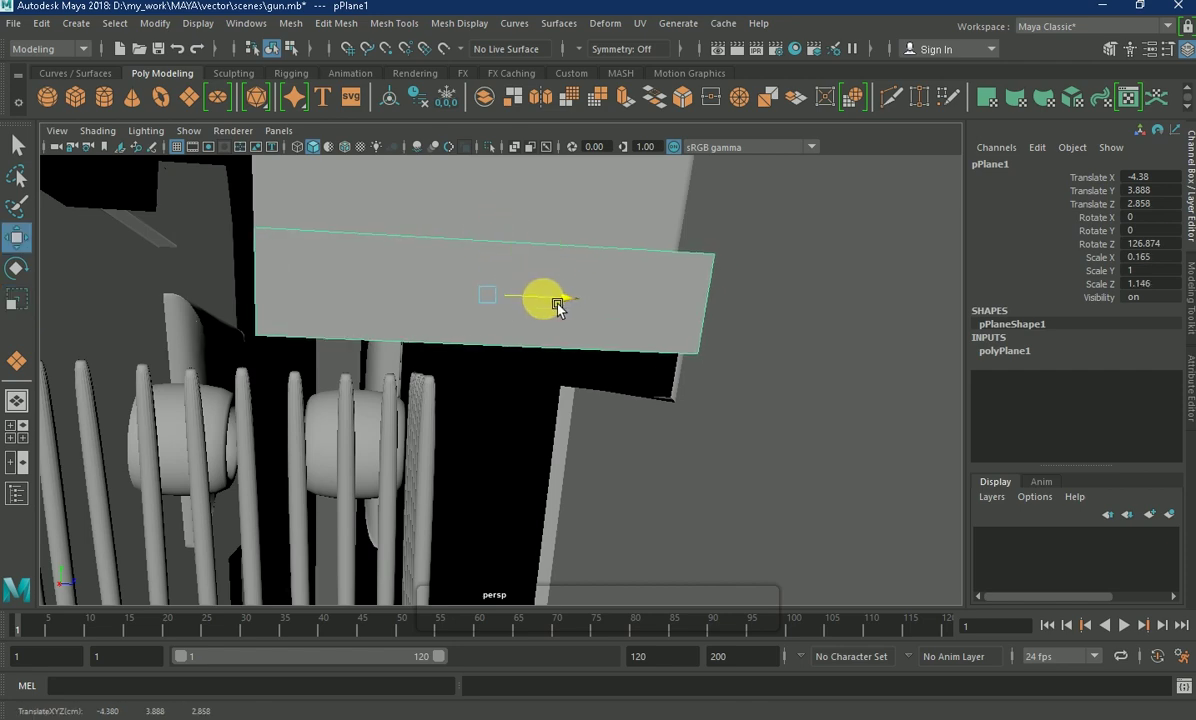
# - Nudge the plane to Translate -4.342, 3.866, 2.846 over the vent gap and inspect it
pyautogui.press('space')
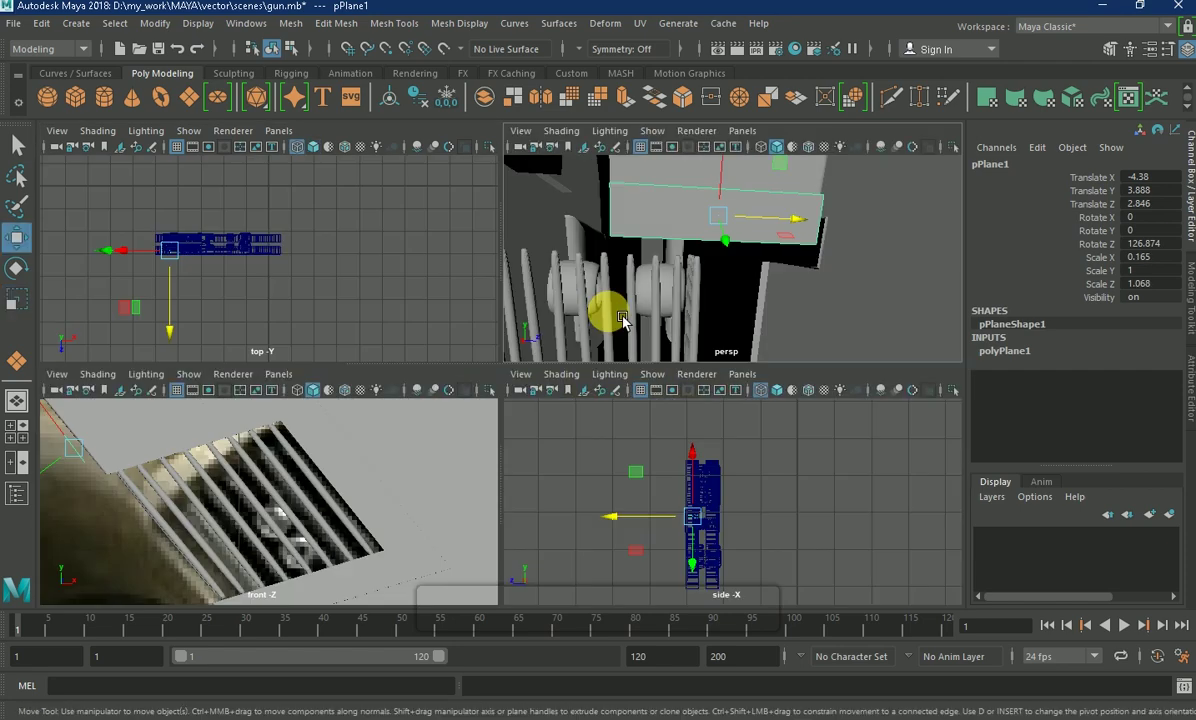
pyautogui.press('space')
pyautogui.moveTo(640, 323)
pyautogui.mouseDown()
pyautogui.moveTo(527, 370)
pyautogui.moveTo(528, 392)
pyautogui.moveTo(547, 387)
pyautogui.moveTo(547, 454)
pyautogui.moveTo(525, 455)
pyautogui.moveTo(708, 397)
pyautogui.moveTo(625, 336)
pyautogui.mouseUp()
pyautogui.scroll(5, 521, 466)
pyautogui.moveTo(472, 294); pyautogui.dragTo(478, 289)
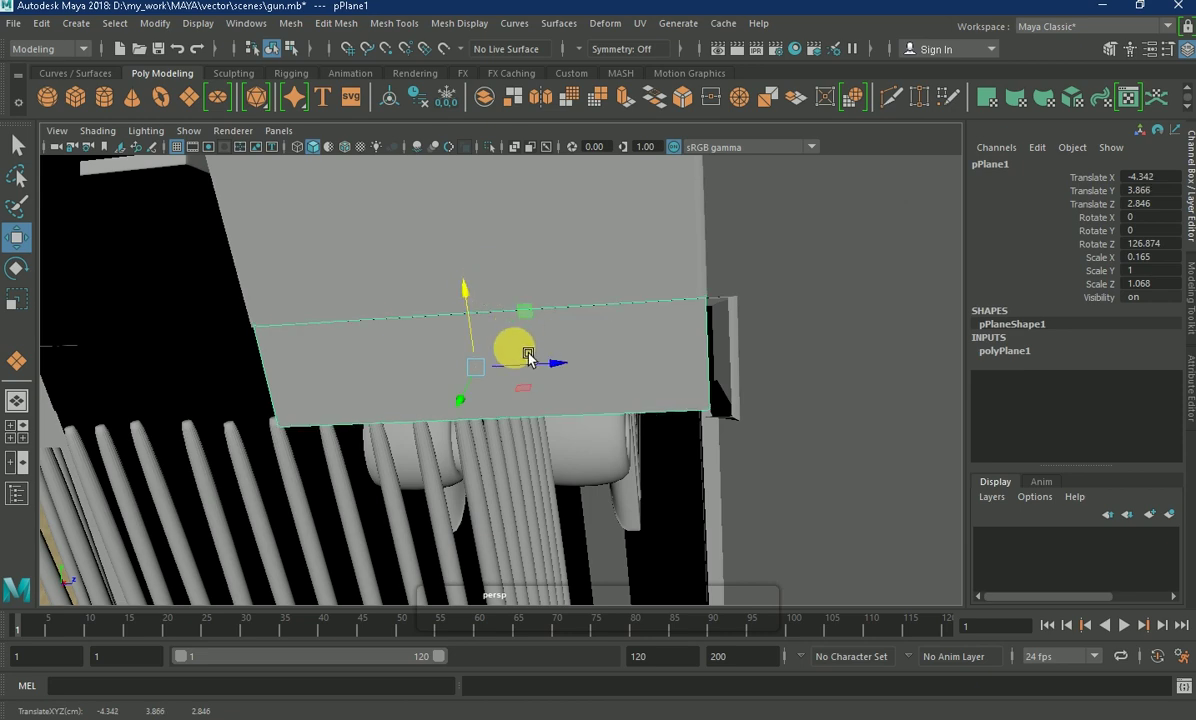
pyautogui.moveTo(742, 378)
pyautogui.keyDown('alt'); pyautogui.mouseDown()
pyautogui.moveTo(884, 387)
pyautogui.moveTo(881, 328)
pyautogui.mouseUp(); pyautogui.keyUp('alt')
pyautogui.moveTo(687, 223); pyautogui.dragTo(592, 212, button='right')
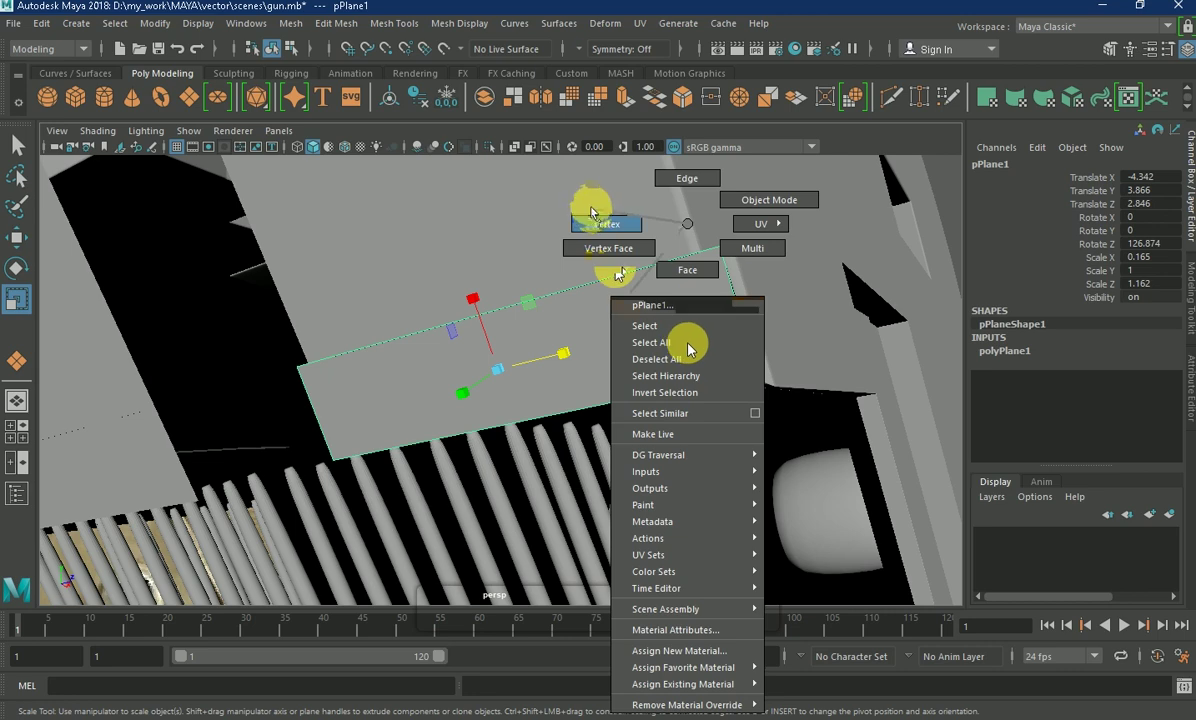
# - Put pPlane1 in vertex mode and zoom in on its corner vertices at the vent gap
pyautogui.click(757, 380)
pyautogui.moveTo(766, 381)
pyautogui.keyDown('alt'); pyautogui.mouseDown(button='right')
pyautogui.moveTo(860, 414)
pyautogui.moveTo(686, 427)
pyautogui.mouseUp(button='right'); pyautogui.keyUp('alt')
pyautogui.moveTo(686, 427)
pyautogui.keyDown('alt'); pyautogui.mouseDown()
pyautogui.moveTo(740, 458)
pyautogui.moveTo(515, 392)
pyautogui.moveTo(435, 181)
pyautogui.moveTo(448, 259)
pyautogui.moveTo(387, 147)
pyautogui.moveTo(330, 418)
pyautogui.moveTo(302, 342)
pyautogui.moveTo(315, 350)
pyautogui.mouseUp(); pyautogui.keyUp('alt')
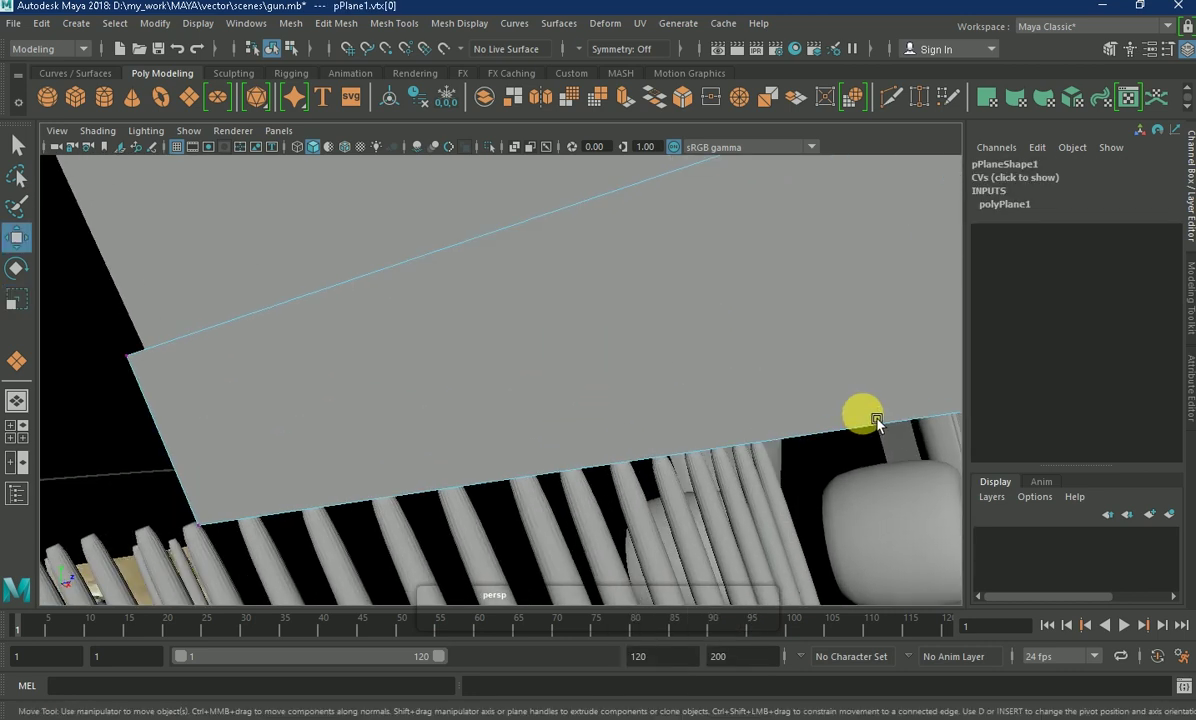
pyautogui.moveTo(315, 350)
pyautogui.keyDown('alt'); pyautogui.mouseDown(button='right')
pyautogui.moveTo(521, 334)
pyautogui.moveTo(440, 322)
pyautogui.mouseUp(button='right'); pyautogui.keyUp('alt')
pyautogui.keyDown('alt'); pyautogui.moveTo(440, 322); pyautogui.dragTo(459, 395); pyautogui.keyUp('alt')
pyautogui.keyDown('alt'); pyautogui.moveTo(459, 395); pyautogui.dragTo(495, 390, button='right'); pyautogui.keyUp('alt')
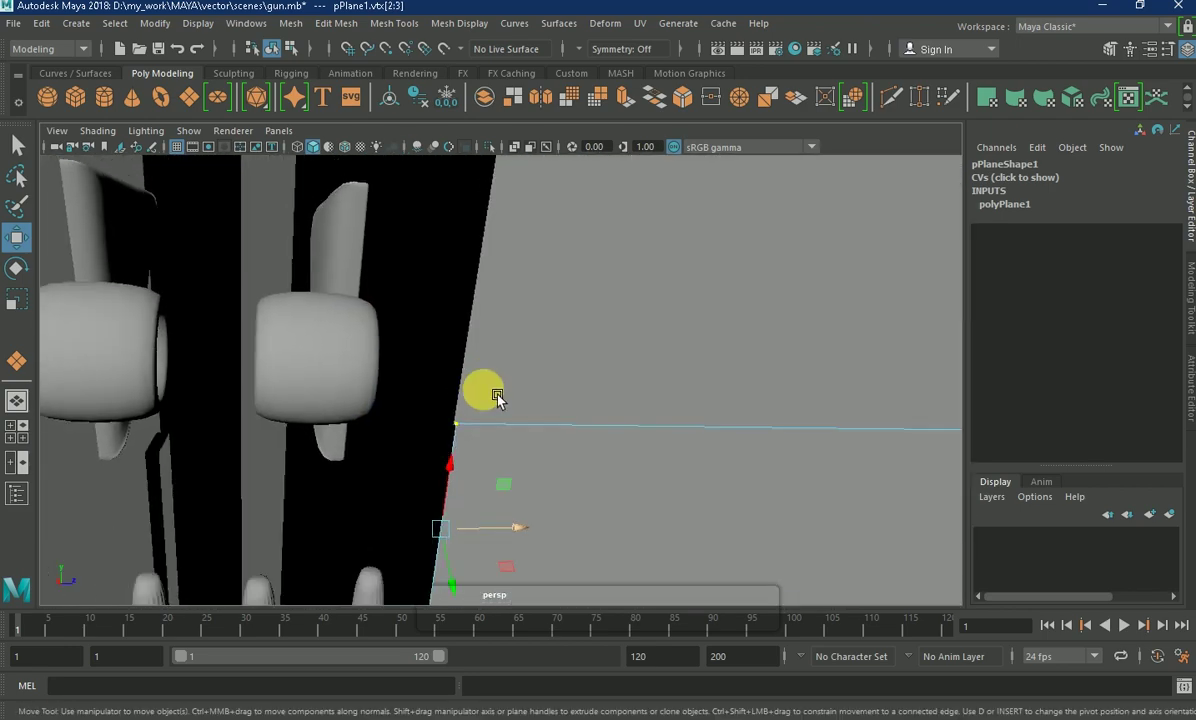
pyautogui.scroll(-5, 540, 490)
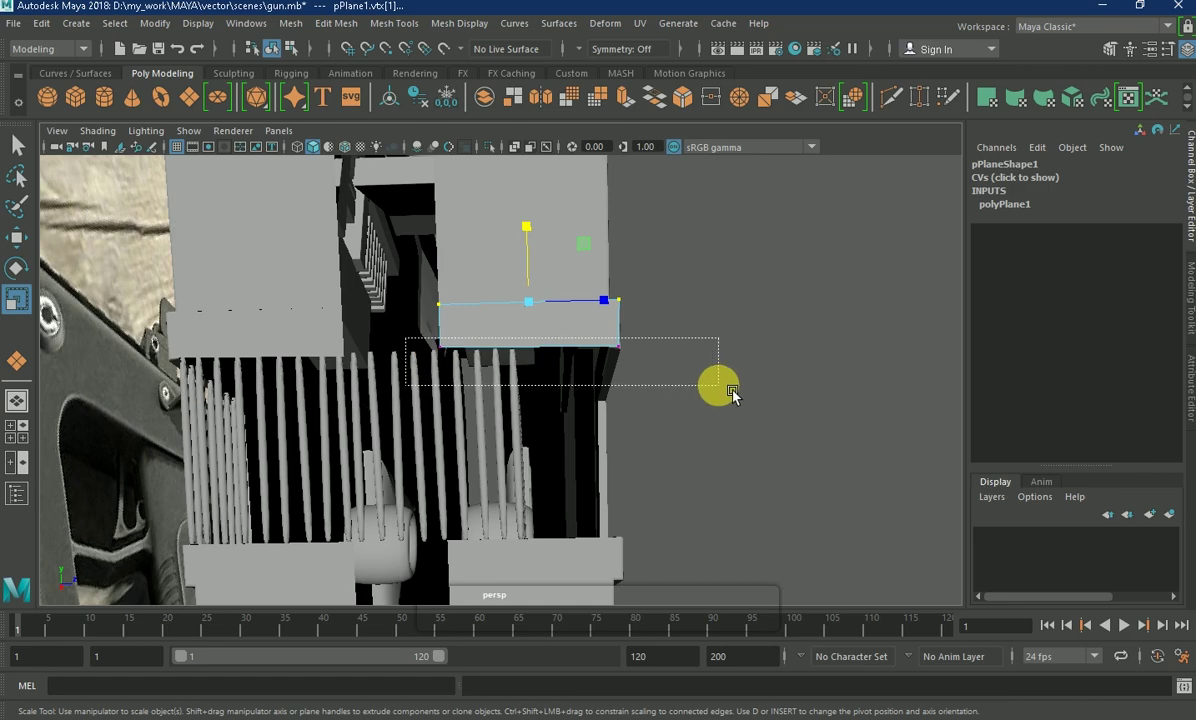
pyautogui.scroll(3, 539, 322)
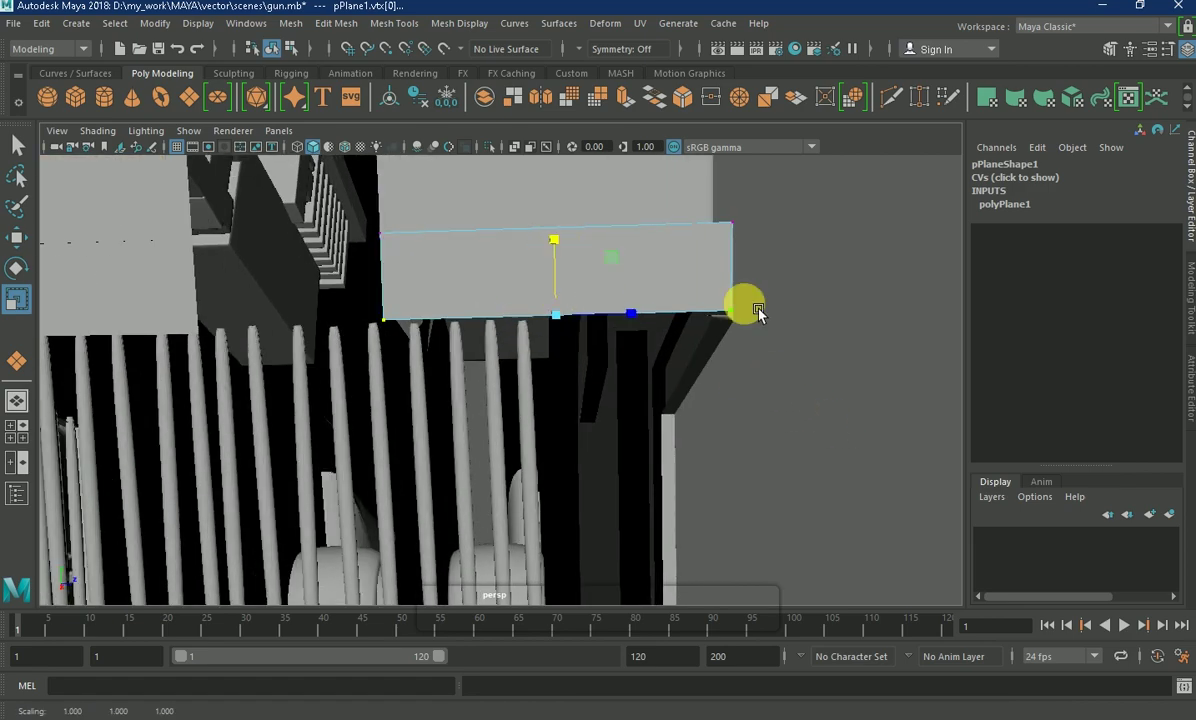
pyautogui.moveTo(568, 244)
pyautogui.keyDown('alt'); pyautogui.mouseDown()
pyautogui.moveTo(505, 380)
pyautogui.moveTo(395, 333)
pyautogui.moveTo(410, 370)
pyautogui.mouseUp(); pyautogui.keyUp('alt')
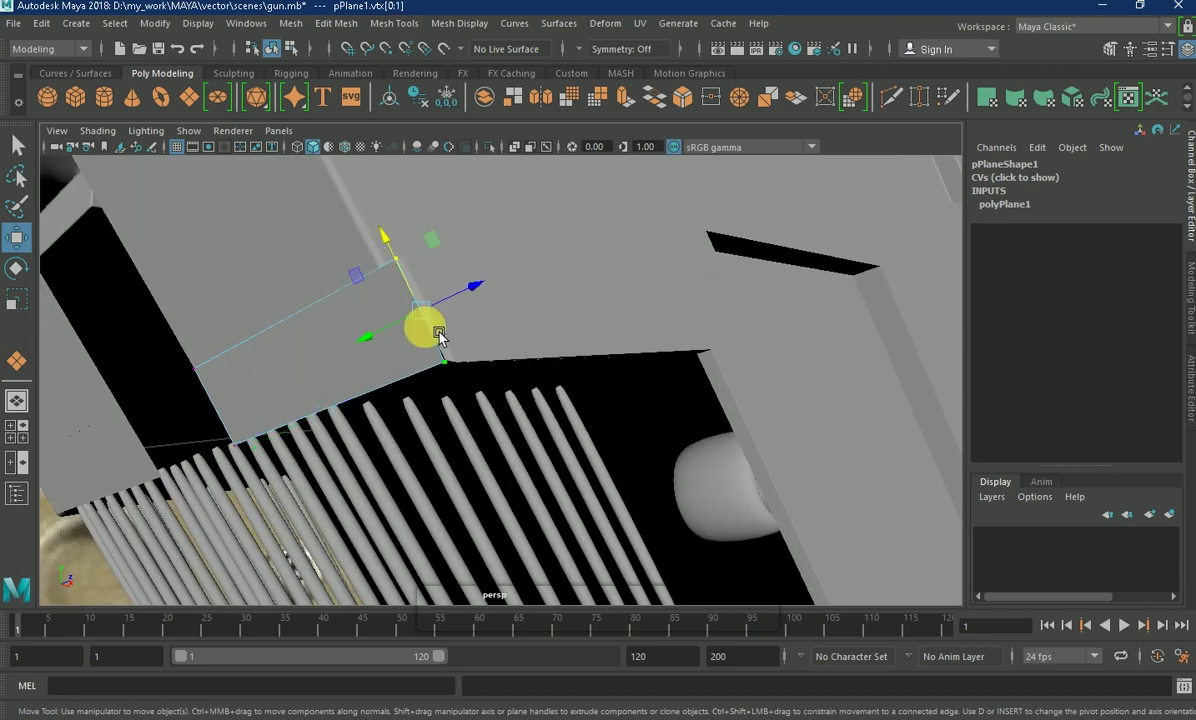
pyautogui.keyDown('alt'); pyautogui.moveTo(330, 340); pyautogui.dragTo(659, 362); pyautogui.keyUp('alt')
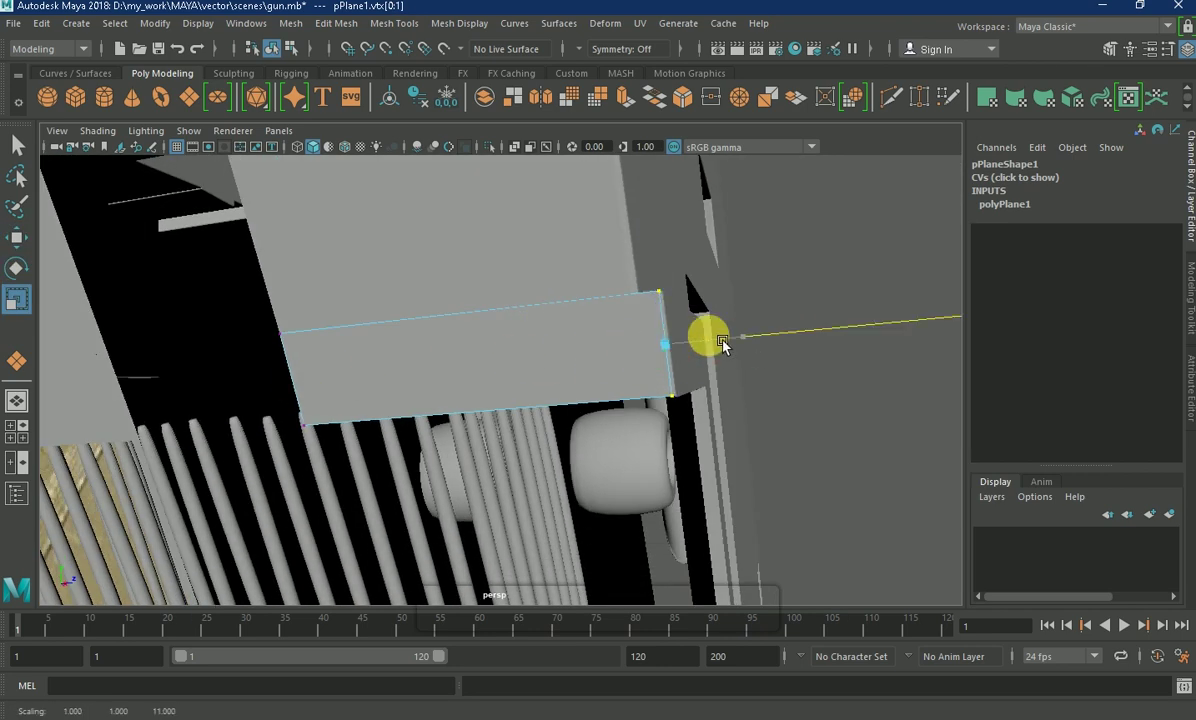
# - Pull the plane's corner vertices out to the gap edges, bevel an edge, and return to Object Mode
pyautogui.press('w')
pyautogui.moveTo(475, 408)
pyautogui.keyDown('alt'); pyautogui.mouseDown()
pyautogui.moveTo(568, 408)
pyautogui.moveTo(512, 403)
pyautogui.mouseUp(); pyautogui.keyUp('alt')
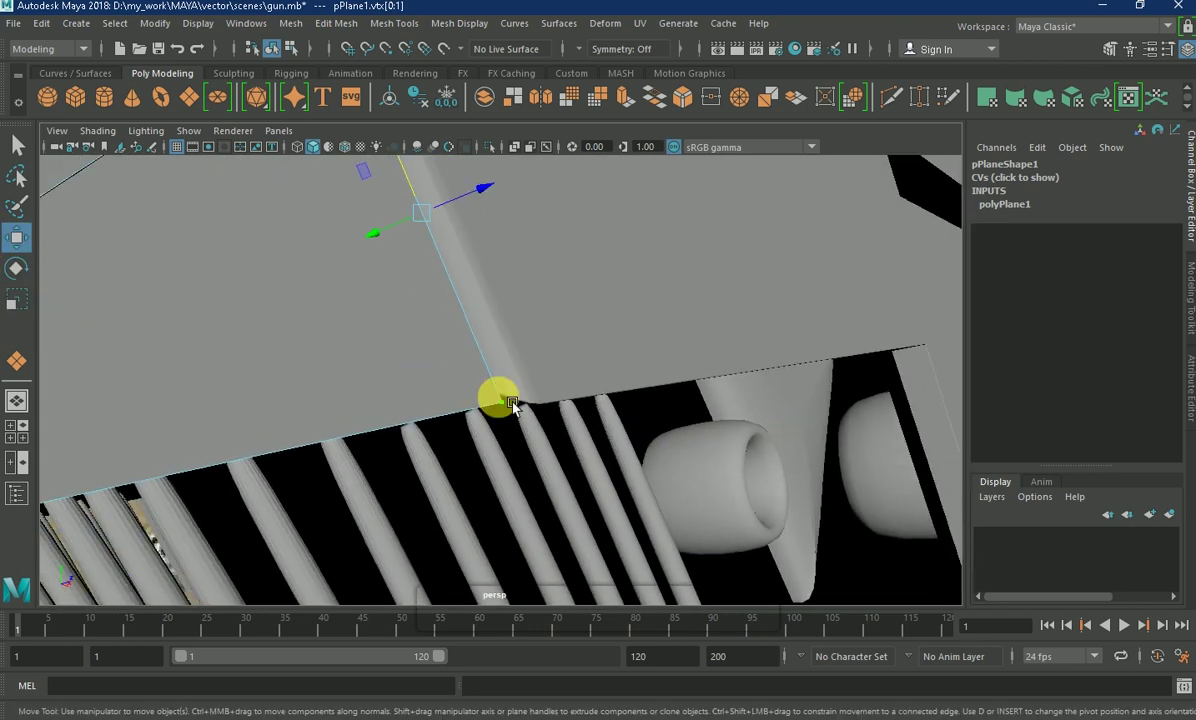
pyautogui.moveTo(442, 272)
pyautogui.mouseDown(button='right')
pyautogui.moveTo(440, 248)
pyautogui.moveTo(515, 243)
pyautogui.mouseUp(button='right')
pyautogui.click(440, 248)
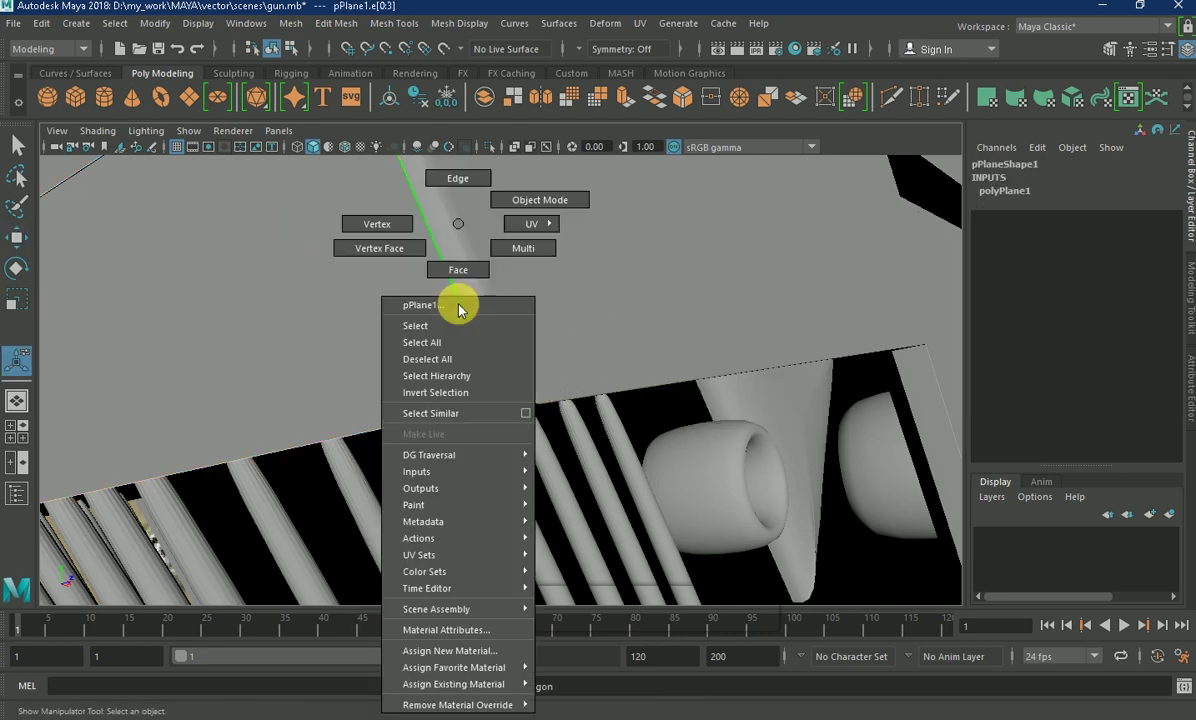
pyautogui.moveTo(459, 301); pyautogui.dragTo(534, 195, button='right')
pyautogui.keyDown('alt'); pyautogui.moveTo(534, 195); pyautogui.dragTo(437, 318); pyautogui.keyUp('alt')
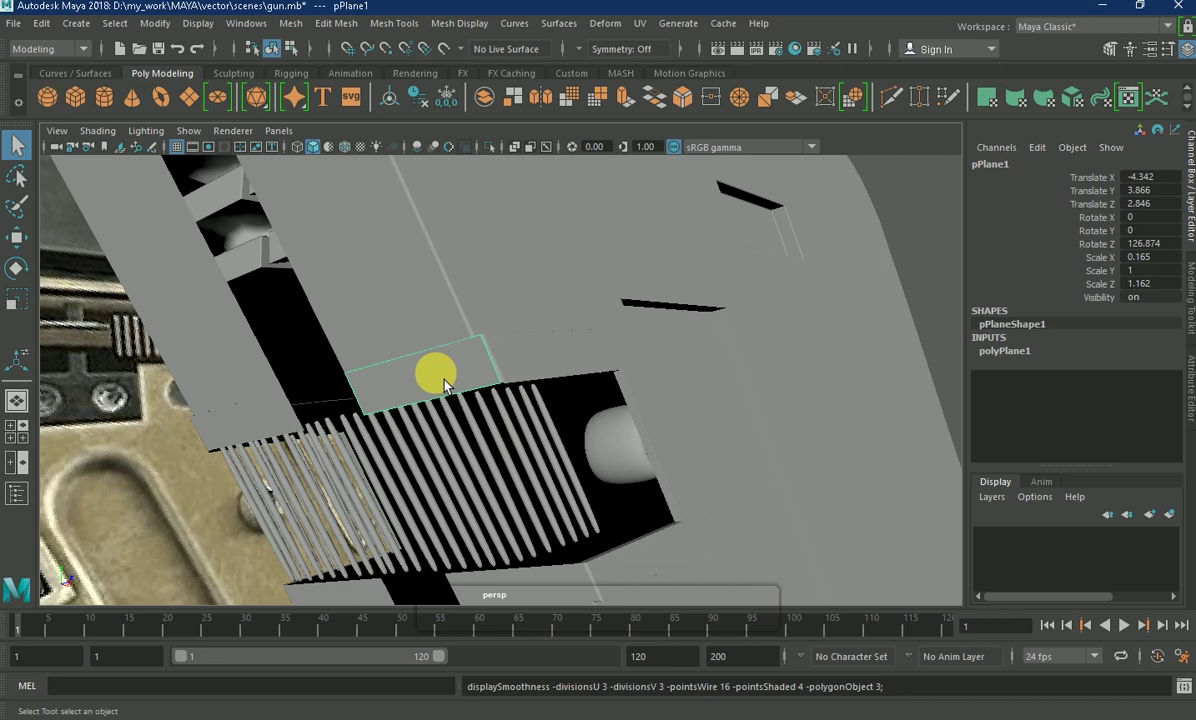
# - Combine pPlane1 with the side panel polySurface137 into one mesh
pyautogui.click(500, 317)
pyautogui.keyDown('shift'); pyautogui.click(482, 355); pyautogui.keyUp('shift')
pyautogui.keyDown('shift'); pyautogui.moveTo(480, 352); pyautogui.dragTo(454, 600, button='right'); pyautogui.keyUp('shift')
pyautogui.keyDown('alt'); pyautogui.moveTo(476, 380); pyautogui.dragTo(756, 245); pyautogui.keyUp('alt')
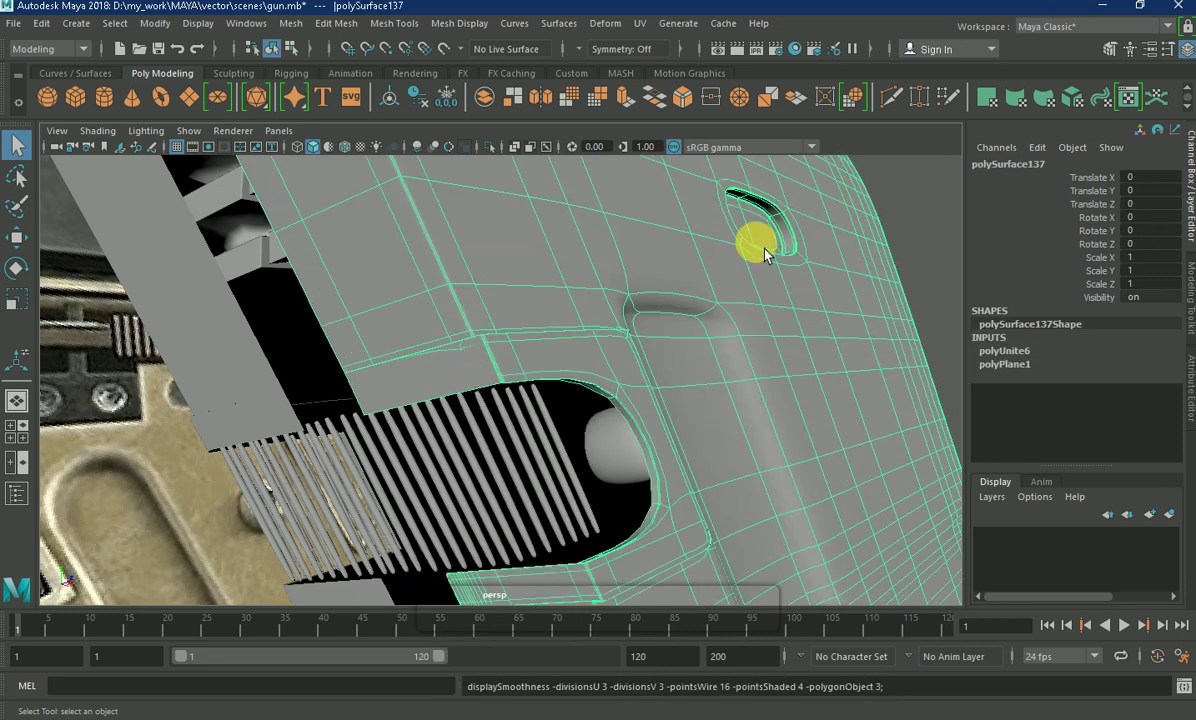
pyautogui.click(740, 280)
pyautogui.moveTo(721, 320)
pyautogui.keyDown('alt'); pyautogui.mouseDown()
pyautogui.moveTo(669, 374)
pyautogui.moveTo(464, 235)
pyautogui.moveTo(495, 415)
pyautogui.moveTo(545, 339)
pyautogui.mouseUp(); pyautogui.keyUp('alt')
# - Nudge the combined side panel along Z to Translate Z -0.205
pyautogui.click(582, 326)
pyautogui.click(681, 342)
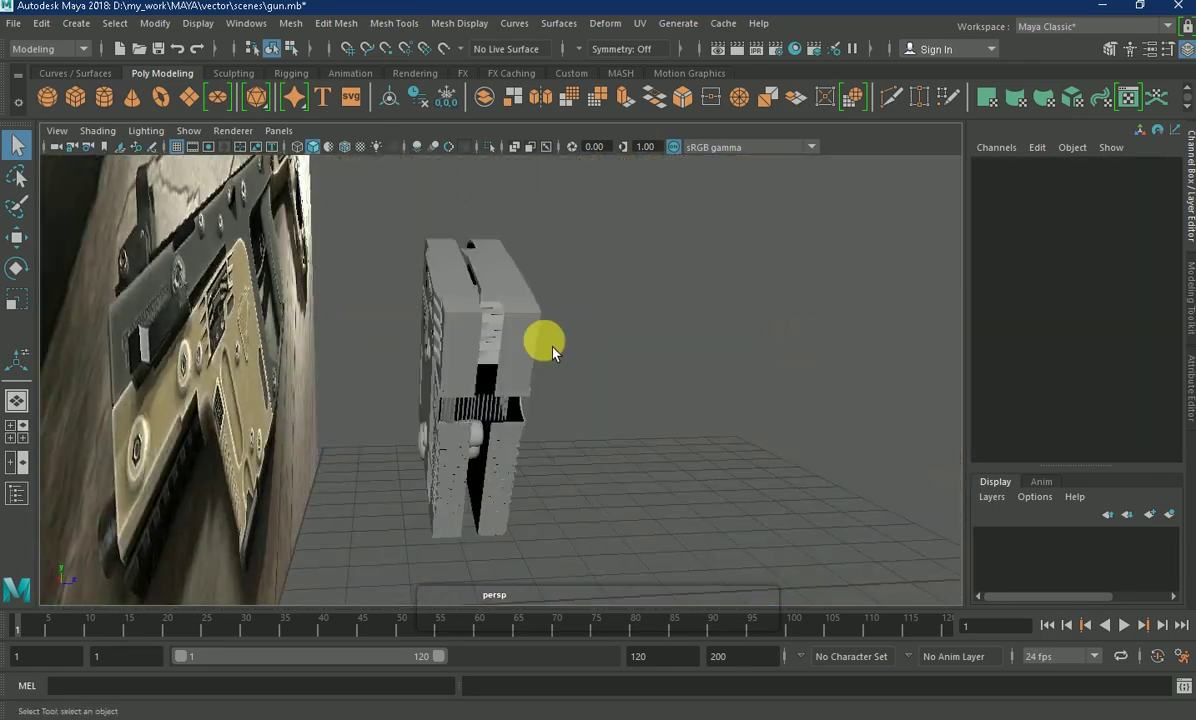
pyautogui.click(534, 342)
pyautogui.press('w')
pyautogui.moveTo(569, 403); pyautogui.dragTo(572, 408)
pyautogui.keyDown('alt'); pyautogui.moveTo(572, 408); pyautogui.dragTo(654, 480, button='right'); pyautogui.keyUp('alt')
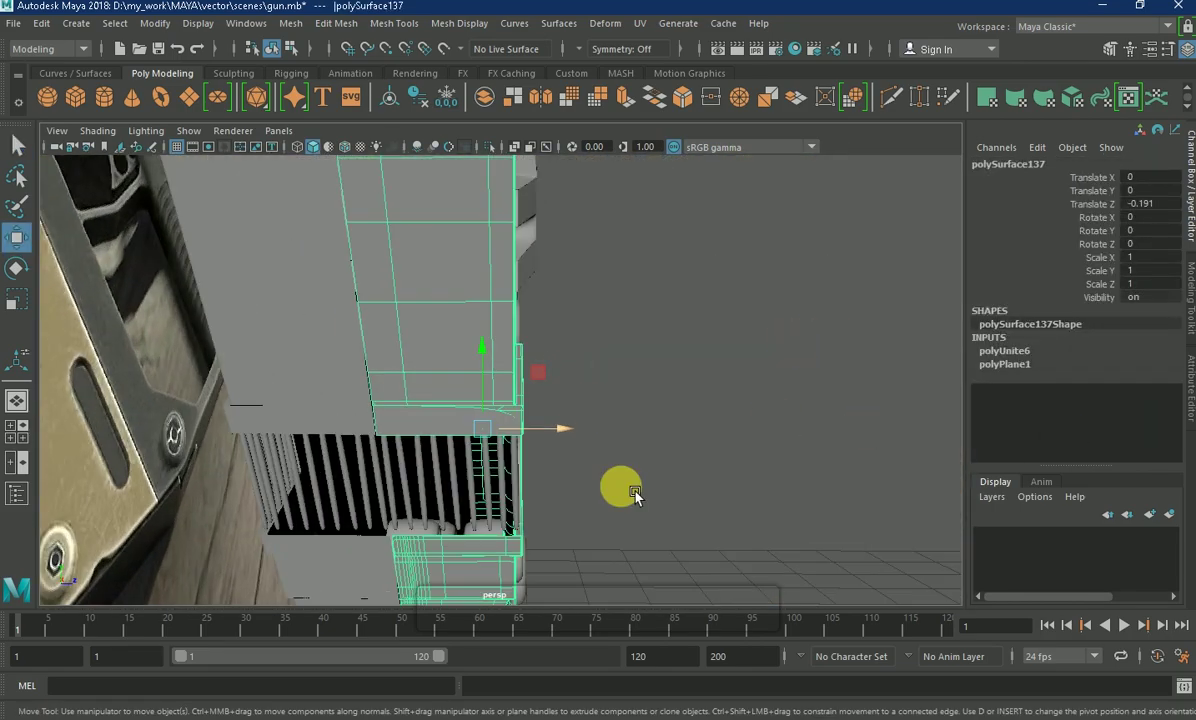
pyautogui.moveTo(459, 590)
pyautogui.mouseDown()
pyautogui.moveTo(480, 597)
pyautogui.moveTo(470, 422)
pyautogui.mouseUp()
pyautogui.keyDown('alt'); pyautogui.moveTo(470, 422); pyautogui.dragTo(502, 561, button='right'); pyautogui.keyUp('alt')
pyautogui.moveTo(502, 561)
pyautogui.keyDown('alt'); pyautogui.mouseDown()
pyautogui.moveTo(452, 533)
pyautogui.moveTo(535, 437)
pyautogui.mouseUp(); pyautogui.keyUp('alt')
pyautogui.keyDown('alt'); pyautogui.moveTo(559, 304); pyautogui.dragTo(809, 470, button='right'); pyautogui.keyUp('alt')
pyautogui.moveTo(809, 470)
pyautogui.keyDown('alt'); pyautogui.mouseDown()
pyautogui.moveTo(534, 459)
pyautogui.moveTo(841, 246)
pyautogui.moveTo(765, 376)
pyautogui.moveTo(480, 395)
pyautogui.moveTo(619, 392)
pyautogui.moveTo(435, 350)
pyautogui.moveTo(478, 362)
pyautogui.mouseUp(); pyautogui.keyUp('alt')
# - Select a panel piece from the side view and delete it
pyautogui.click(841, 246)
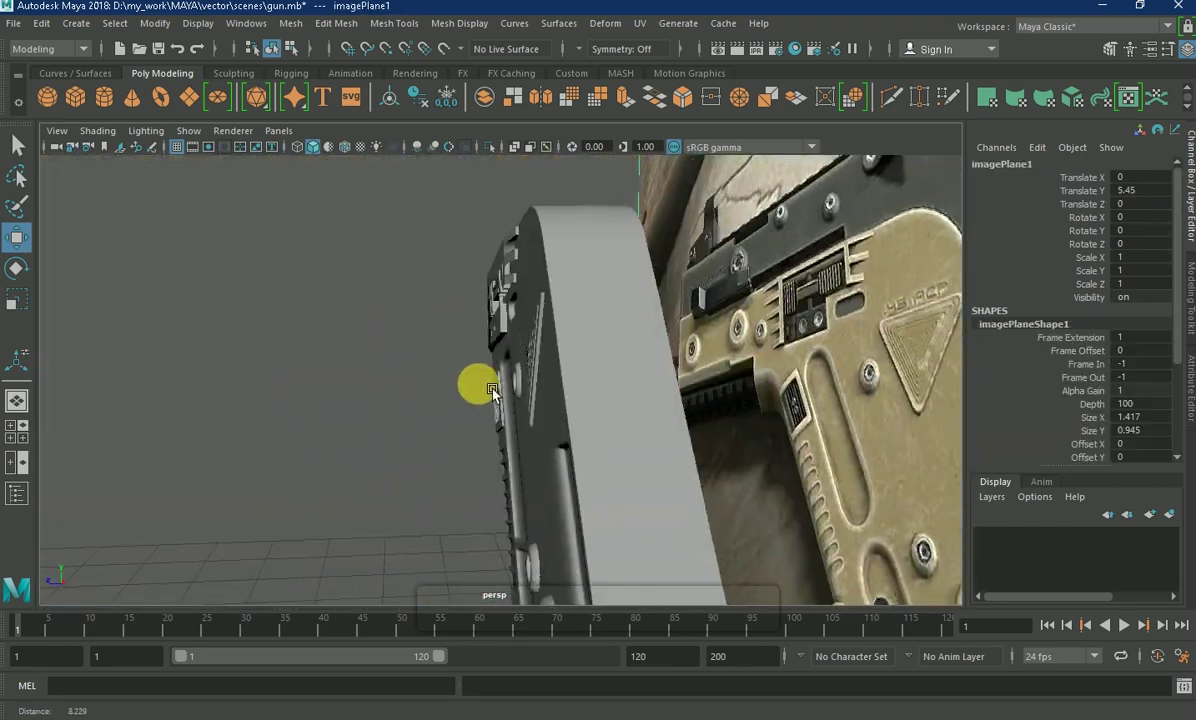
pyautogui.click(478, 362)
pyautogui.click(483, 375)
pyautogui.press('Delete')
# - Undo the accidental deletion and toggle between the four-view, side and perspective layouts
pyautogui.hotkey('ctrl', 'z')
pyautogui.press('space')
pyautogui.press('space')
pyautogui.press('5')
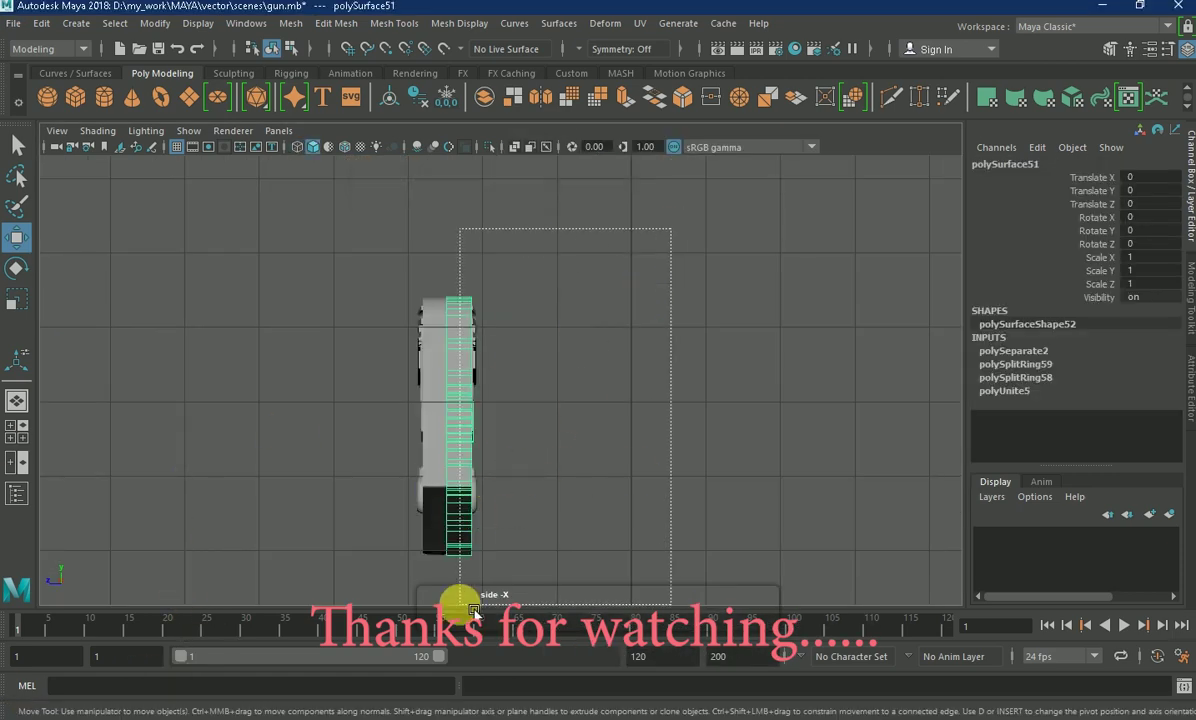
pyautogui.press('space')
pyautogui.press('space')
pyautogui.click(533, 448)
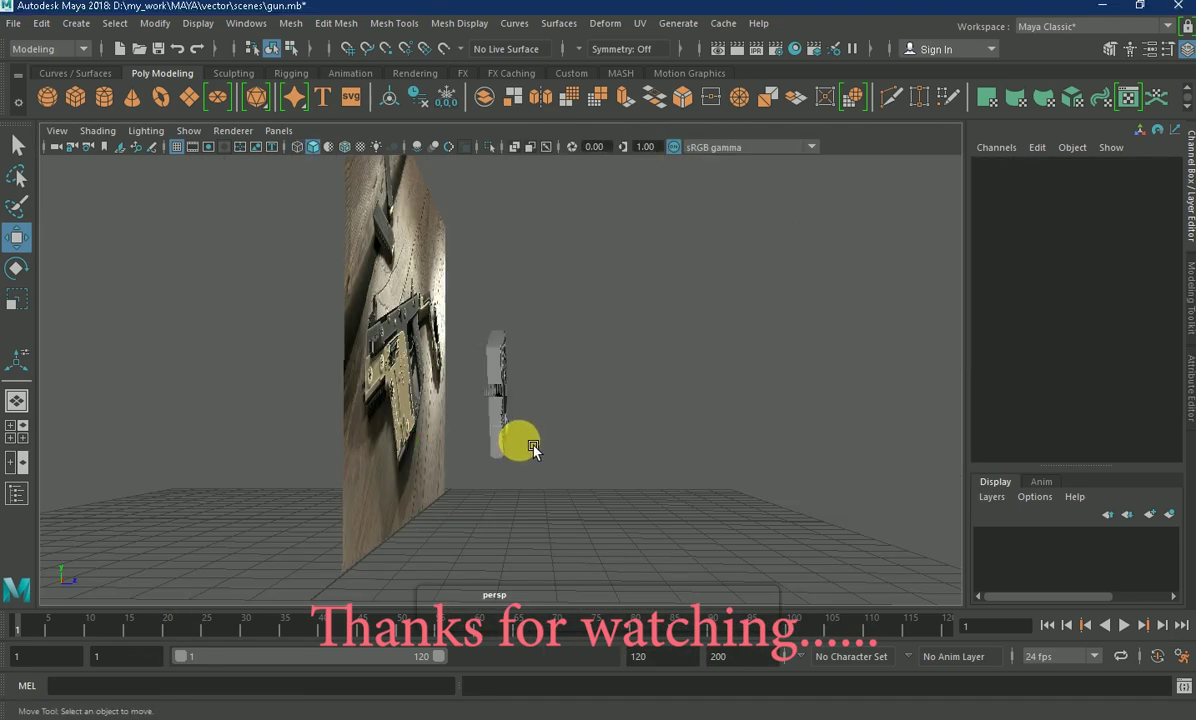
pyautogui.keyDown('alt'); pyautogui.moveTo(533, 448); pyautogui.dragTo(880, 480); pyautogui.keyUp('alt')
pyautogui.click(627, 467)
# - Box-select the side panel pieces plus polySurface137 and combine them into polySurface138
pyautogui.press('space')
pyautogui.moveTo(647, 220)
pyautogui.mouseDown()
pyautogui.moveTo(562, 528)
pyautogui.moveTo(440, 582)
pyautogui.mouseUp()
pyautogui.moveTo(556, 300); pyautogui.dragTo(462, 625)
pyautogui.press('space')
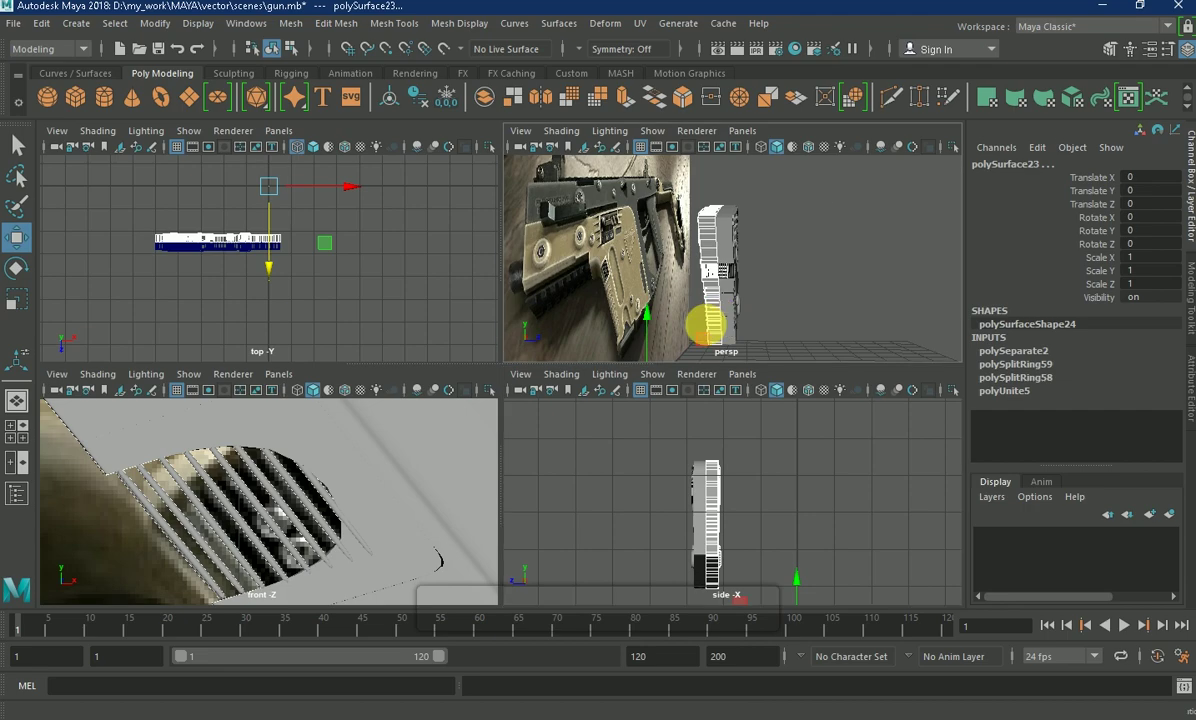
pyautogui.press('space')
pyautogui.click(614, 413)
pyautogui.click(492, 372)
pyautogui.keyDown('shift'); pyautogui.moveTo(480, 341); pyautogui.dragTo(467, 579, button='right'); pyautogui.keyUp('shift')
pyautogui.moveTo(506, 388)
pyautogui.keyDown('alt'); pyautogui.mouseDown()
pyautogui.moveTo(576, 590)
pyautogui.moveTo(550, 503)
pyautogui.mouseUp(); pyautogui.keyUp('alt')
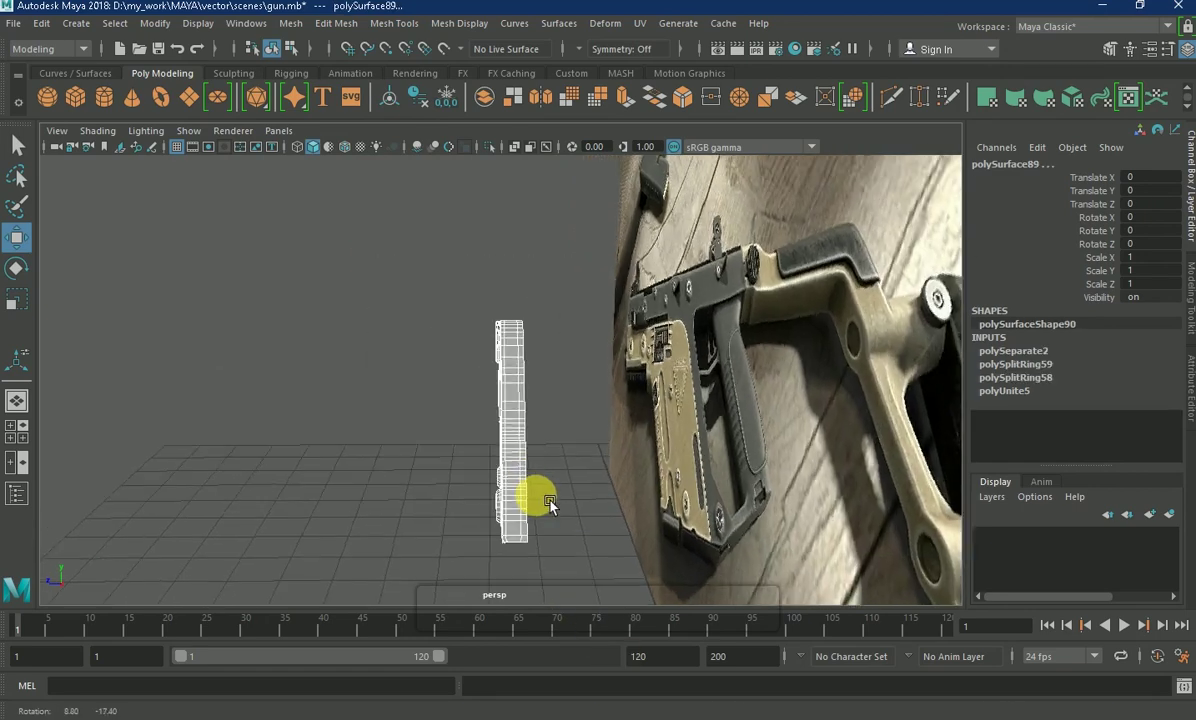
pyautogui.keyDown('shift'); pyautogui.moveTo(530, 450); pyautogui.dragTo(502, 593, button='right'); pyautogui.keyUp('shift')
pyautogui.keyDown('alt'); pyautogui.moveTo(553, 419); pyautogui.dragTo(702, 521); pyautogui.keyUp('alt')
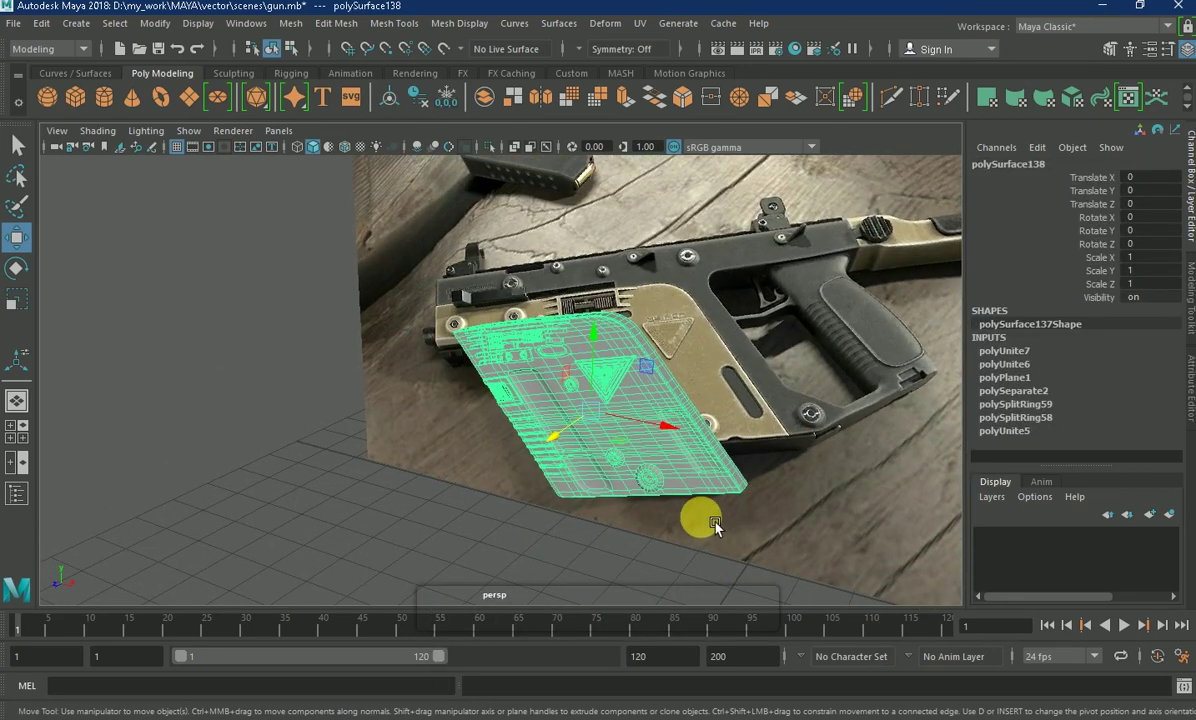
# - Mirror the side panel with Duplicate Special at Scale Z -1, creating polySurface139
pyautogui.click(76, 23)
pyautogui.click(41, 23)
pyautogui.click(240, 277)
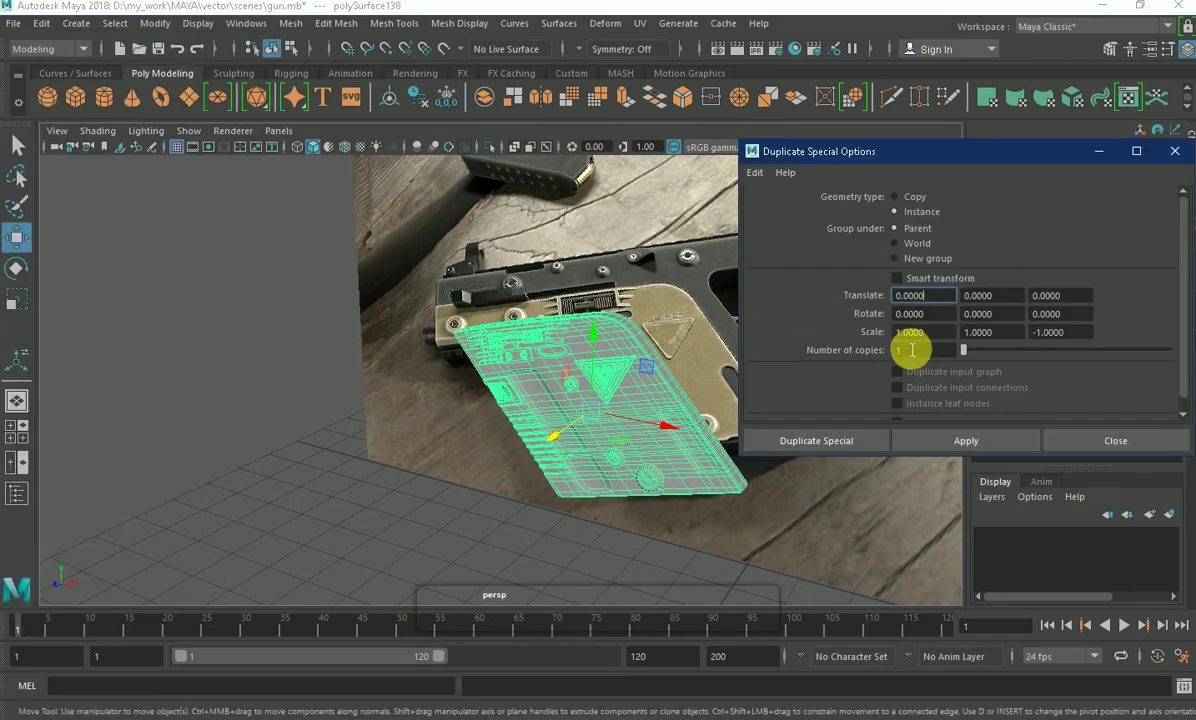
pyautogui.click(966, 441)
pyautogui.keyDown('alt'); pyautogui.moveTo(667, 459); pyautogui.dragTo(780, 408); pyautogui.keyUp('alt')
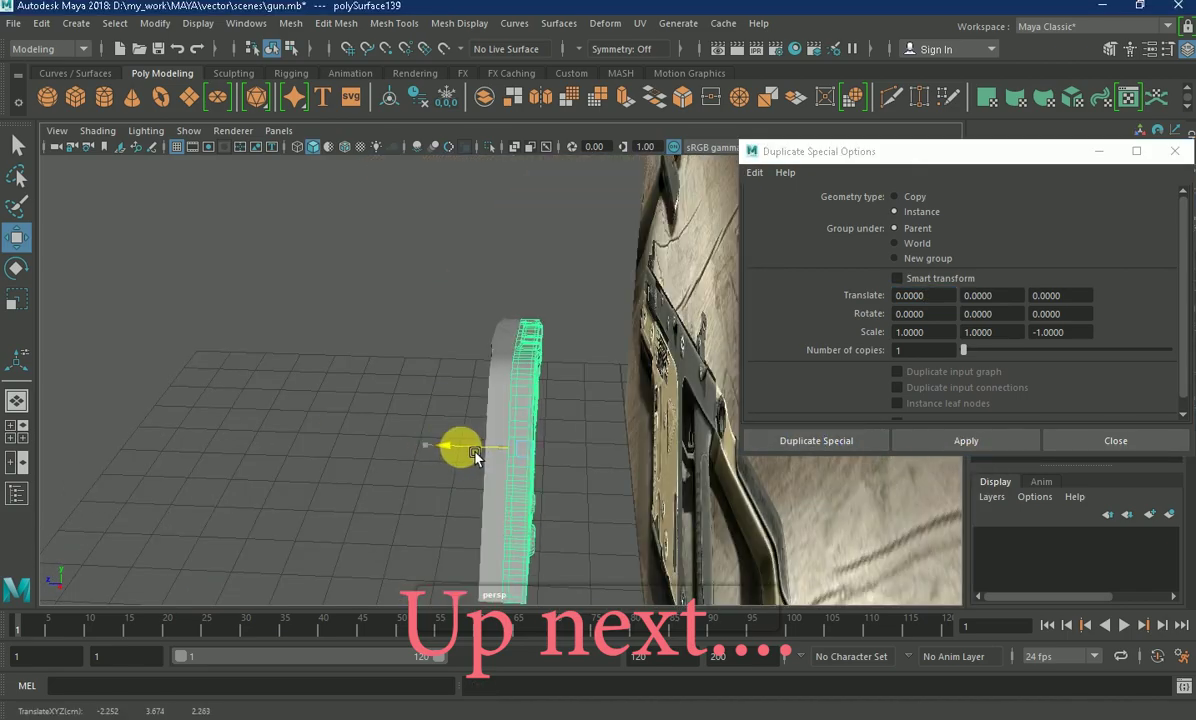
pyautogui.press('f')
pyautogui.moveTo(396, 550)
pyautogui.keyDown('alt'); pyautogui.mouseDown()
pyautogui.moveTo(572, 460)
pyautogui.moveTo(582, 382)
pyautogui.moveTo(529, 360)
pyautogui.moveTo(641, 414)
pyautogui.moveTo(570, 388)
pyautogui.mouseUp(); pyautogui.keyUp('alt')
pyautogui.keyDown('alt'); pyautogui.moveTo(570, 388); pyautogui.dragTo(553, 235, button='right'); pyautogui.keyUp('alt')
# - Select both panel halves and combine them into one full panel
pyautogui.keyDown('alt'); pyautogui.moveTo(553, 235); pyautogui.dragTo(566, 574); pyautogui.keyUp('alt')
pyautogui.click(400, 419)
pyautogui.hotkey('ctrl', 'z')
pyautogui.click(459, 412)
pyautogui.moveTo(522, 395)
pyautogui.keyDown('alt'); pyautogui.mouseDown()
pyautogui.moveTo(390, 387)
pyautogui.moveTo(747, 453)
pyautogui.moveTo(809, 400)
pyautogui.moveTo(662, 470)
pyautogui.moveTo(598, 459)
pyautogui.moveTo(686, 496)
pyautogui.moveTo(294, 475)
pyautogui.moveTo(447, 508)
pyautogui.mouseUp(); pyautogui.keyUp('alt')
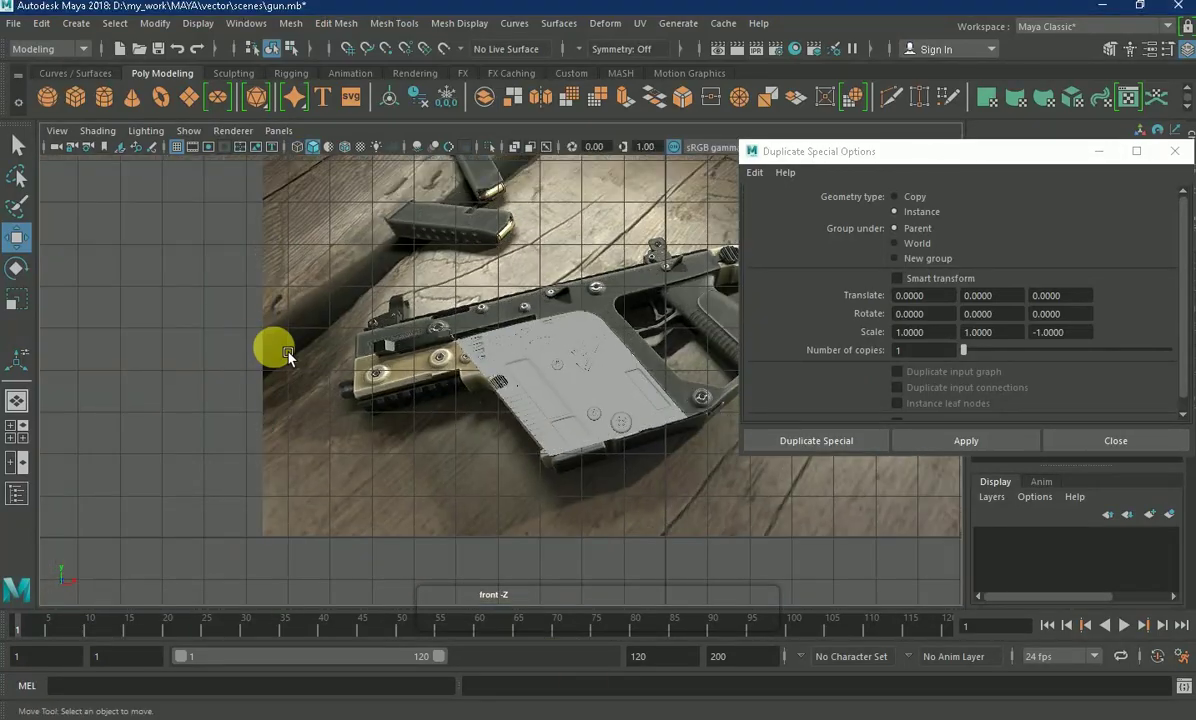